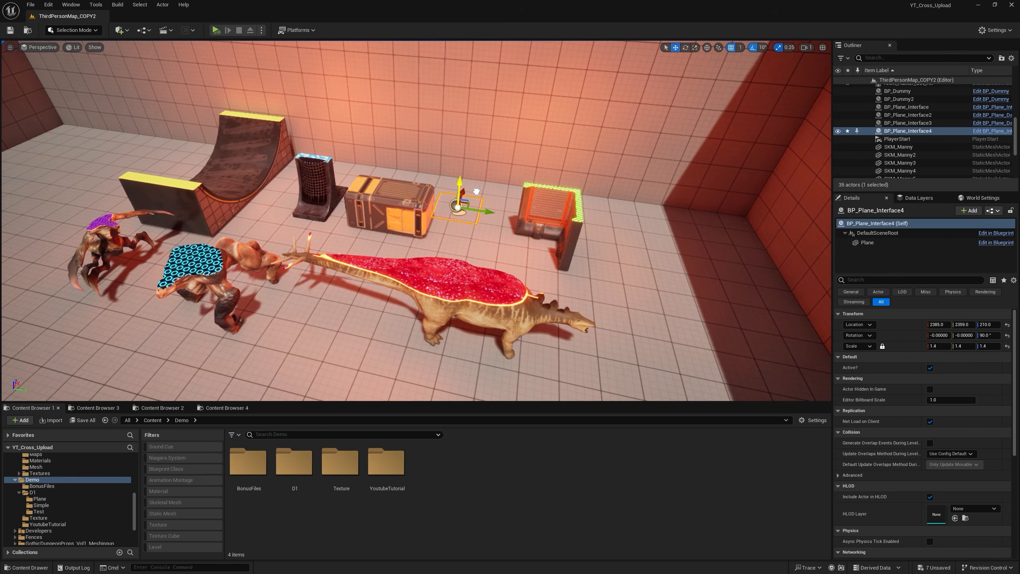
# Step: Lower the selected BP_Plane_Interface4 cutting plane to Z 4, and raise it again to Z 90 to slice the props and creatures
pyautogui.press('w')
pyautogui.moveTo(443, 266); pyautogui.dragTo(360, 322, button='right')
pyautogui.press('s')
pyautogui.press('w')
pyautogui.press('s')
pyautogui.press('w')
pyautogui.press('s')
pyautogui.press('w')
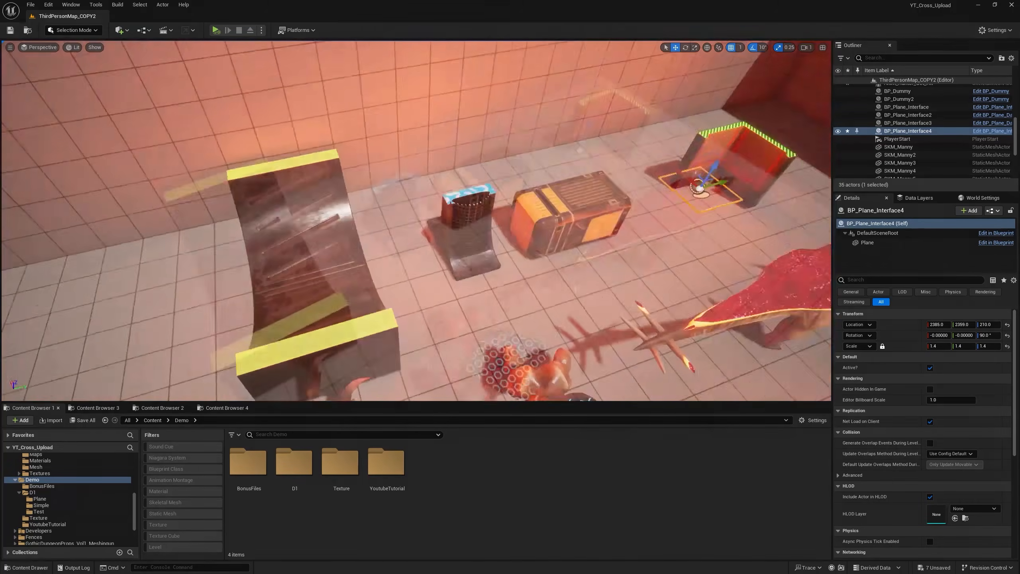
pyautogui.scroll(3, 592, 133)
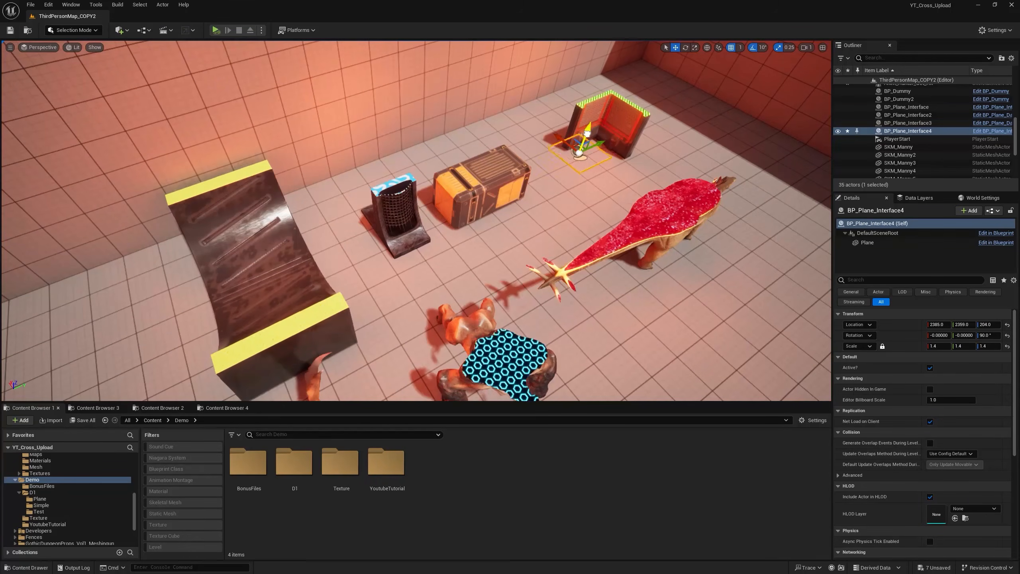
pyautogui.moveTo(587, 133); pyautogui.dragTo(586, 154)
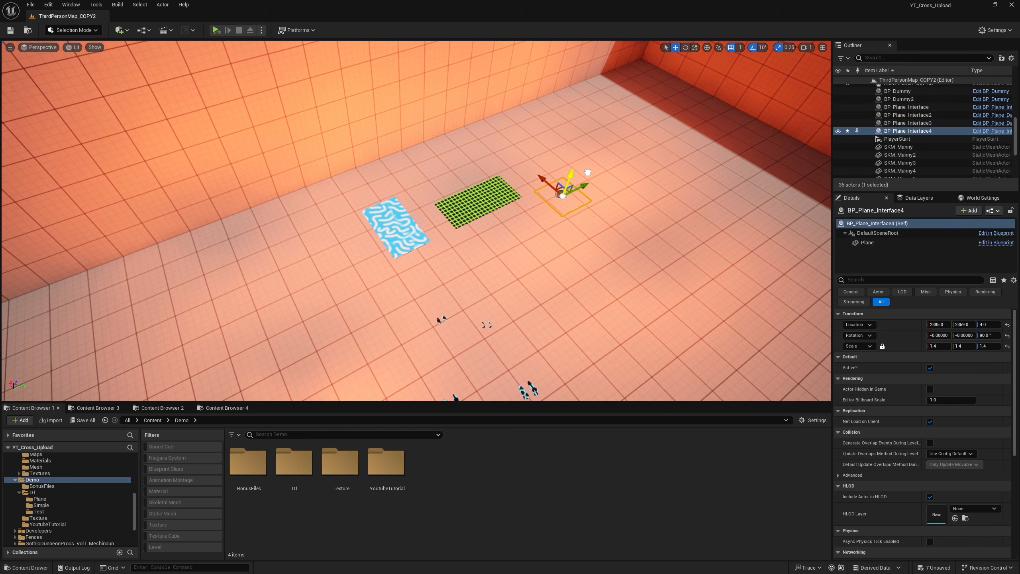
pyautogui.moveTo(587, 175); pyautogui.dragTo(626, 86)
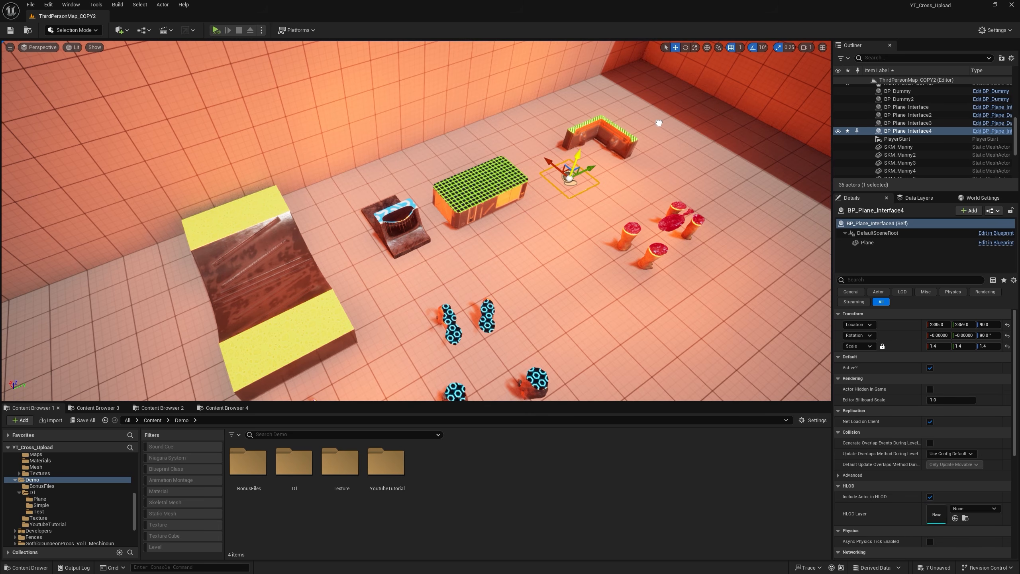
# Step: Move the cutting plane to X 2244 high above the floor and tilt it to -70 degrees
pyautogui.press('w')
pyautogui.moveTo(658, 123); pyautogui.dragTo(597, 128, button='right')
pyautogui.press('s')
pyautogui.press('d')
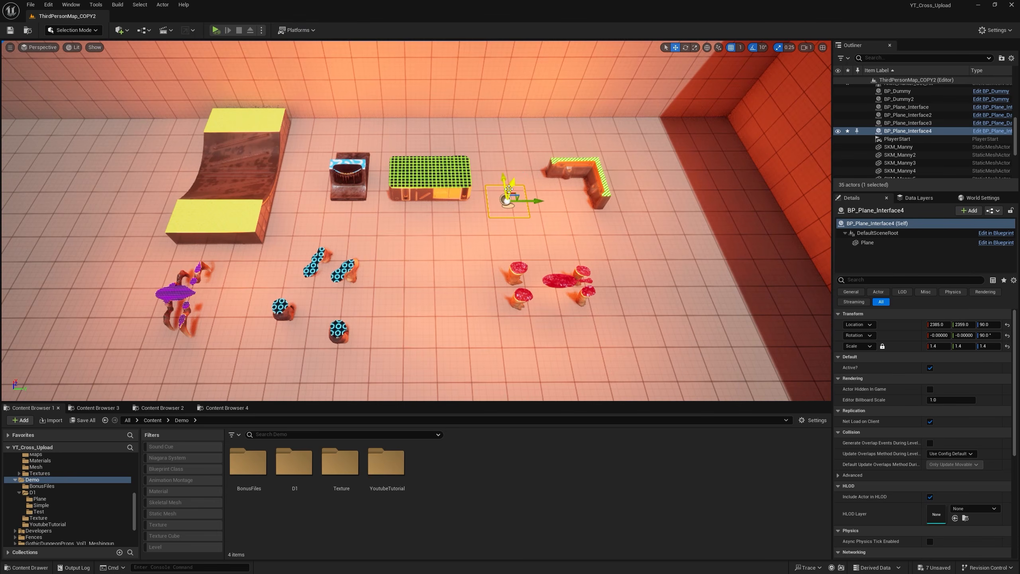
pyautogui.moveTo(509, 188); pyautogui.dragTo(613, 86)
pyautogui.click(685, 47)
pyautogui.moveTo(611, 94); pyautogui.dragTo(525, 102, button='right')
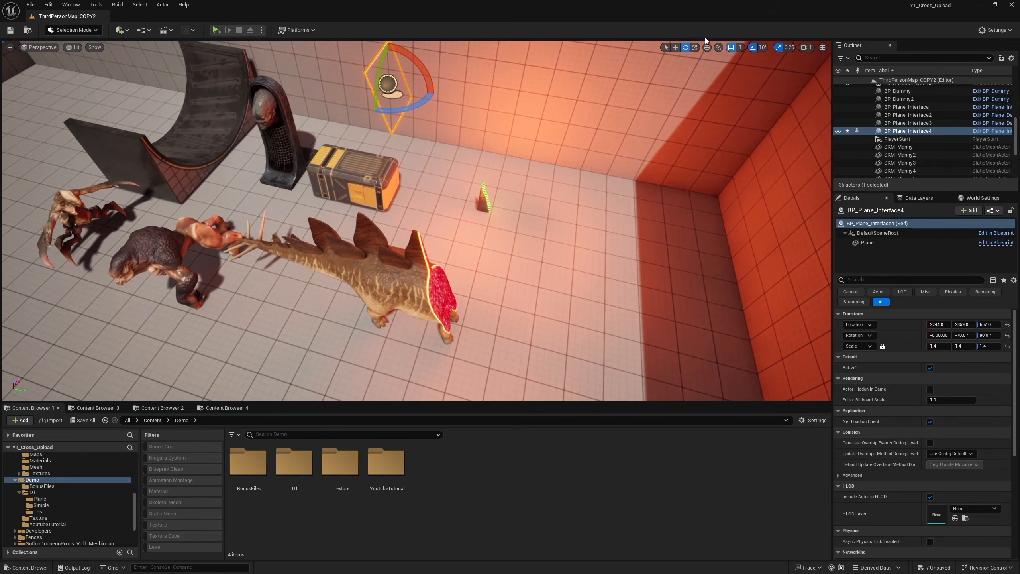
# Step: Move the tilted cutting plane along the row of props to Y 2528
pyautogui.click(676, 48)
pyautogui.moveTo(414, 88); pyautogui.dragTo(385, 86)
pyautogui.moveTo(390, 92); pyautogui.dragTo(446, 56, button='right')
pyautogui.press('w')
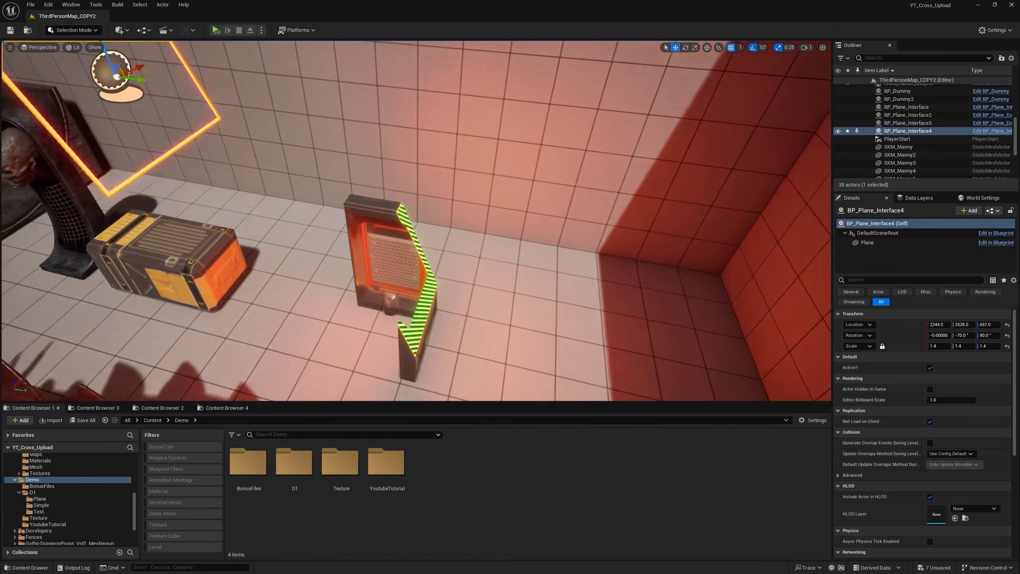
pyautogui.press('s')
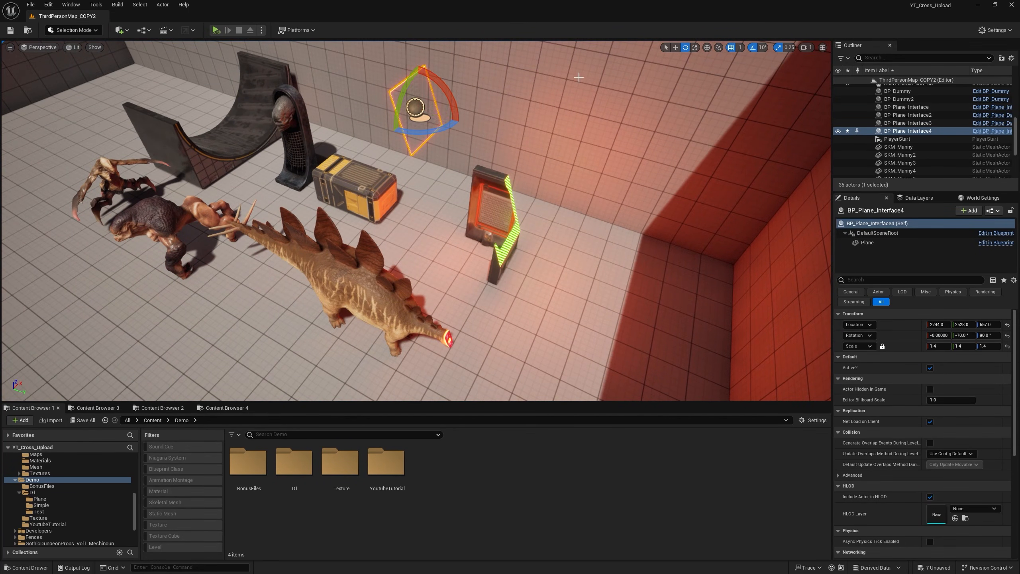
# Step: Rotate the cutting plane back to horizontal and move it to Y 2029, lowering it into the models
pyautogui.moveTo(453, 97); pyautogui.dragTo(380, 114)
pyautogui.moveTo(381, 114); pyautogui.dragTo(581, 119, button='right')
pyautogui.press('w')
pyautogui.moveTo(561, 127); pyautogui.dragTo(277, 229)
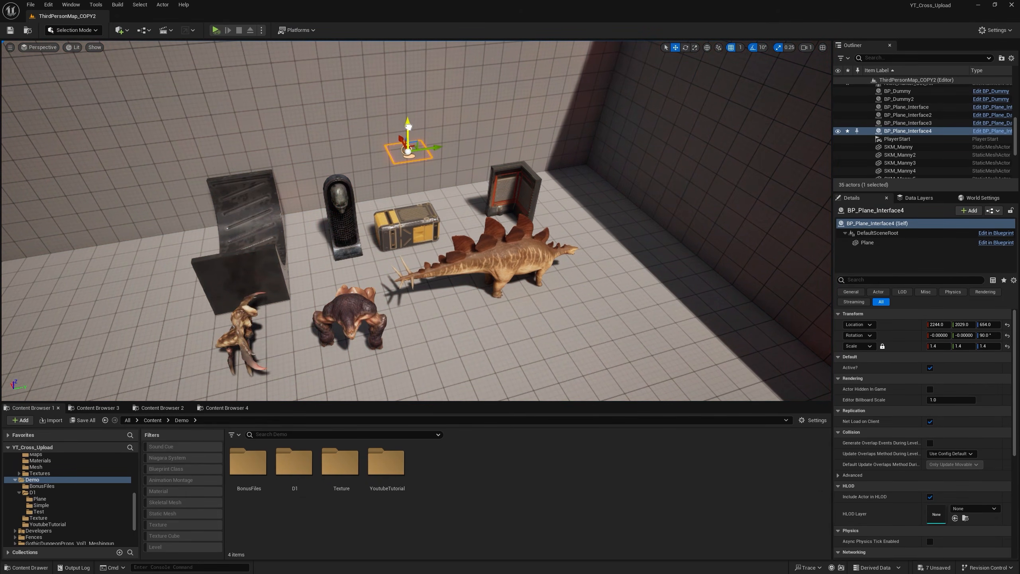
pyautogui.moveTo(408, 127); pyautogui.dragTo(417, 238)
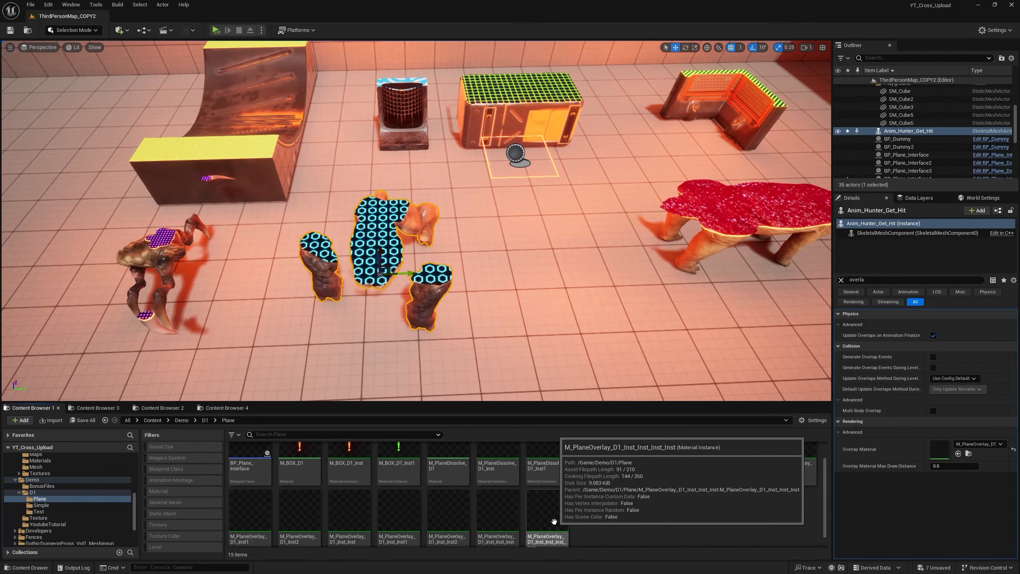
# Step: Open the M_PlaneOverlay_D1_Inst_Inst_Inst_Inst material instance and set its UV scale to about 46.69
pyautogui.doubleClick(554, 521)
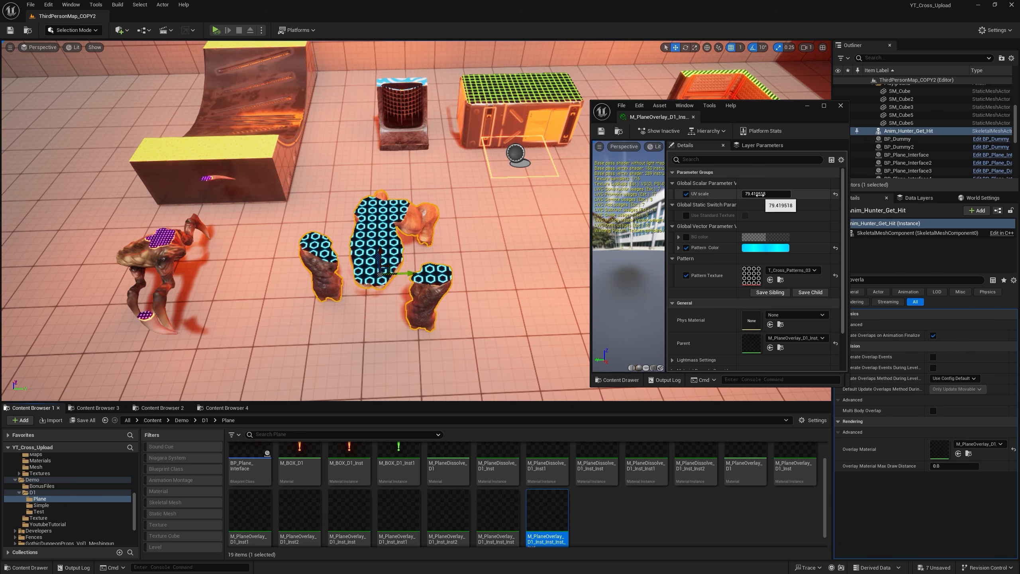
pyautogui.moveTo(762, 194)
pyautogui.mouseDown()
pyautogui.moveTo(797, 194)
pyautogui.moveTo(765, 193)
pyautogui.mouseUp()
pyautogui.moveTo(521, 241)
pyautogui.mouseDown(button='right')
pyautogui.moveTo(486, 270)
pyautogui.moveTo(502, 241)
pyautogui.moveTo(512, 247)
pyautogui.mouseUp(button='right')
pyautogui.press('w')
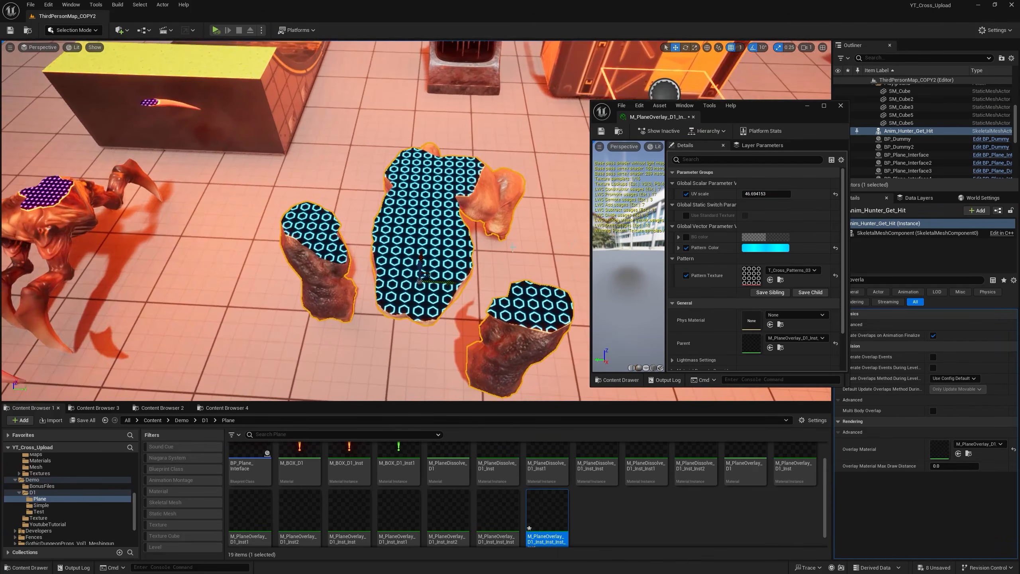
# Step: Change the overlay material's Pattern Color to a bright pink with a value of 5.0
pyautogui.click(765, 246)
pyautogui.moveTo(793, 332); pyautogui.dragTo(834, 304)
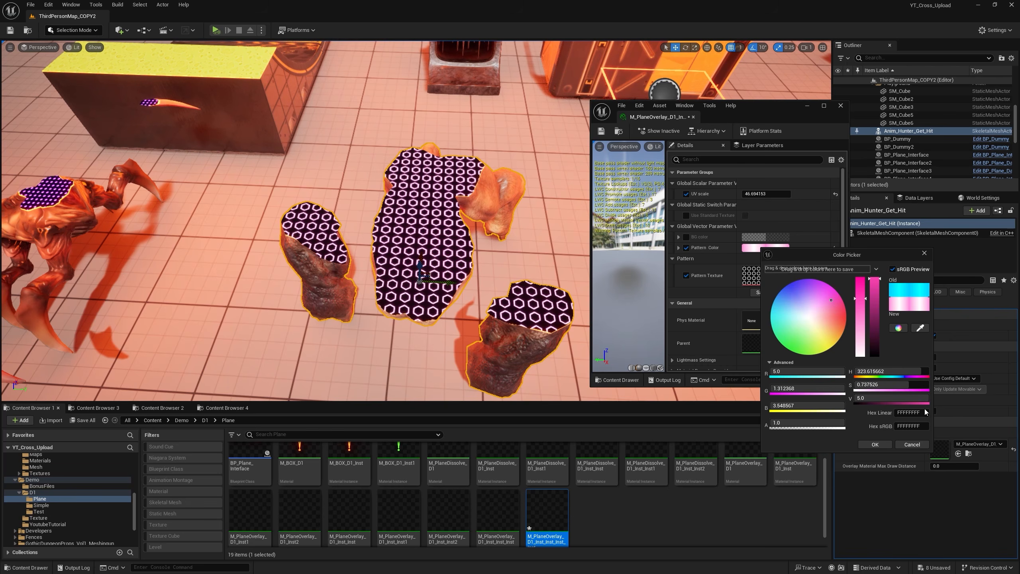
pyautogui.click(875, 444)
# Step: Enable the BG color override in the overlay material and set it to opaque black
pyautogui.click(686, 237)
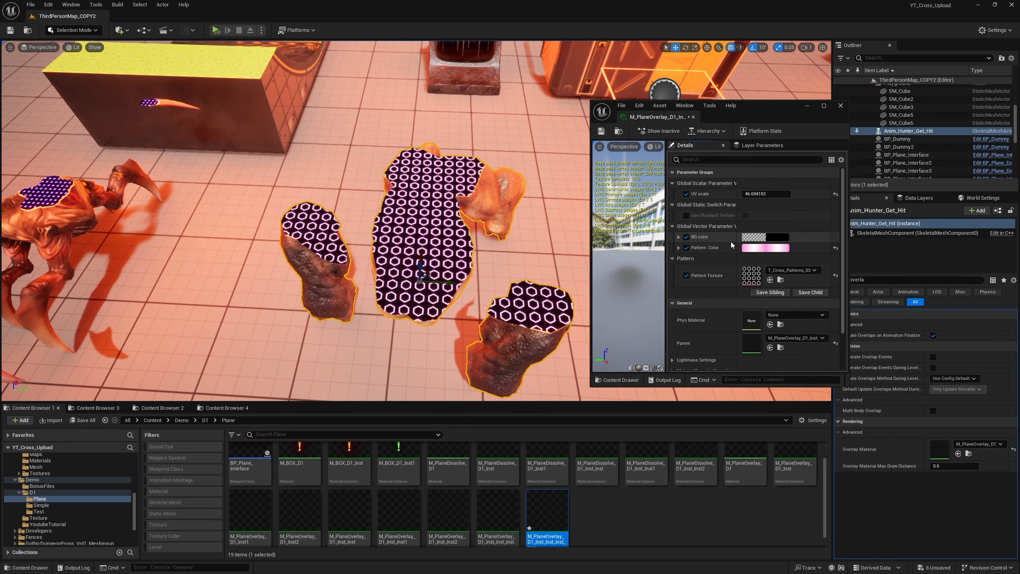
pyautogui.click(788, 239)
pyautogui.moveTo(850, 315); pyautogui.dragTo(904, 346)
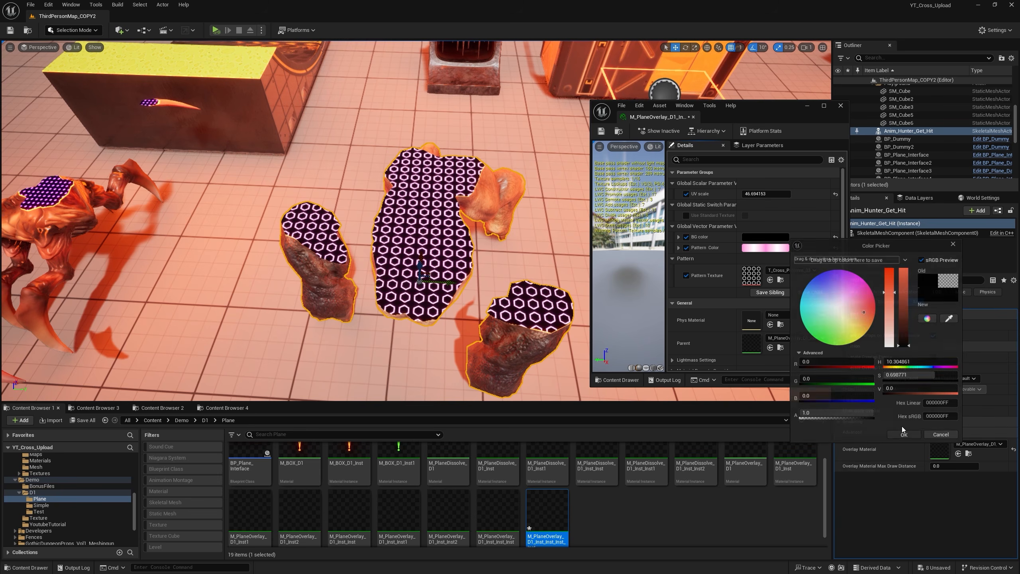
pyautogui.click(904, 434)
# Step: Set the overlay material's Pattern Color to black
pyautogui.click(764, 248)
pyautogui.moveTo(890, 399); pyautogui.dragTo(890, 409)
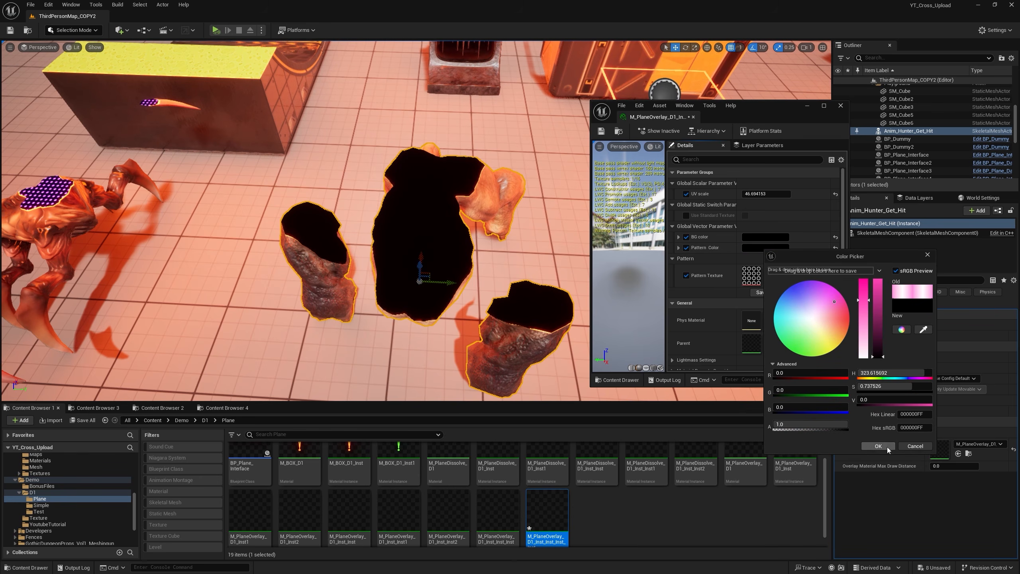
pyautogui.click(887, 447)
# Step: Select BP_Plane_Interface4 and lower it slightly so it cuts further down through the hunter creature
pyautogui.moveTo(502, 304); pyautogui.dragTo(453, 253, button='right')
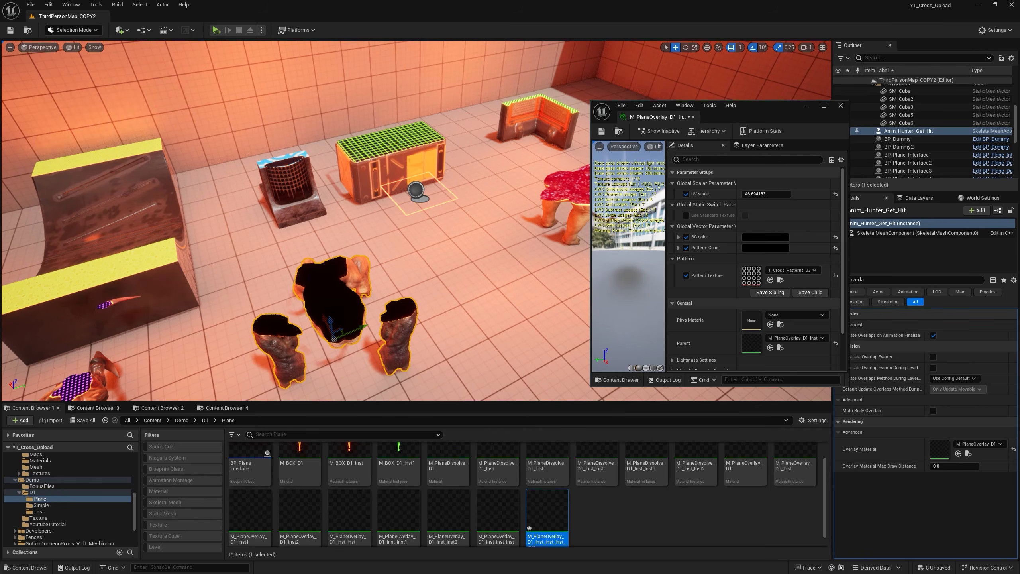
pyautogui.click(416, 191)
pyautogui.moveTo(418, 166); pyautogui.dragTo(470, 169)
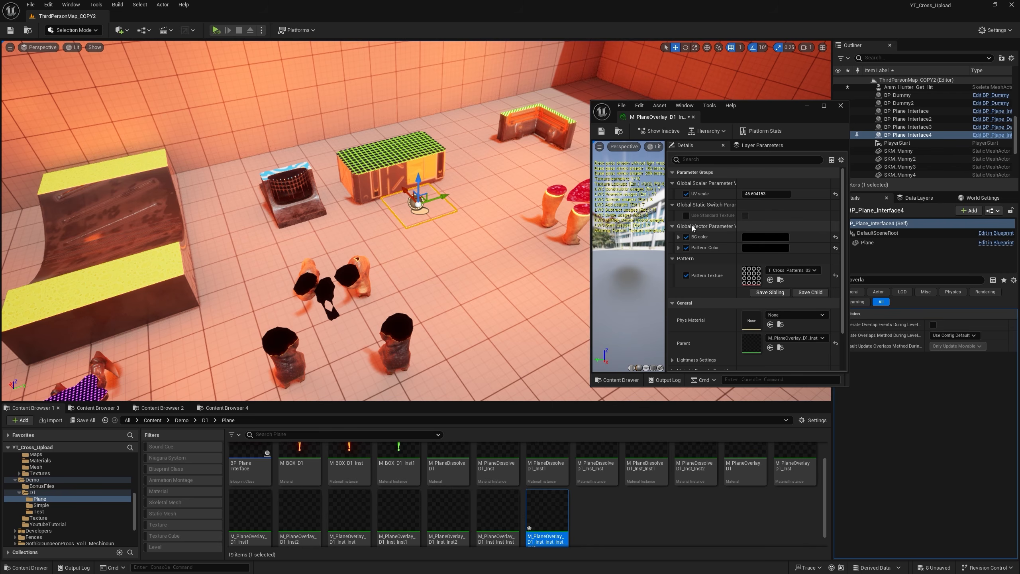
# Step: Turn on Use Standard Texture in the overlay material, and override the Inside Texture with T_Red
pyautogui.click(687, 216)
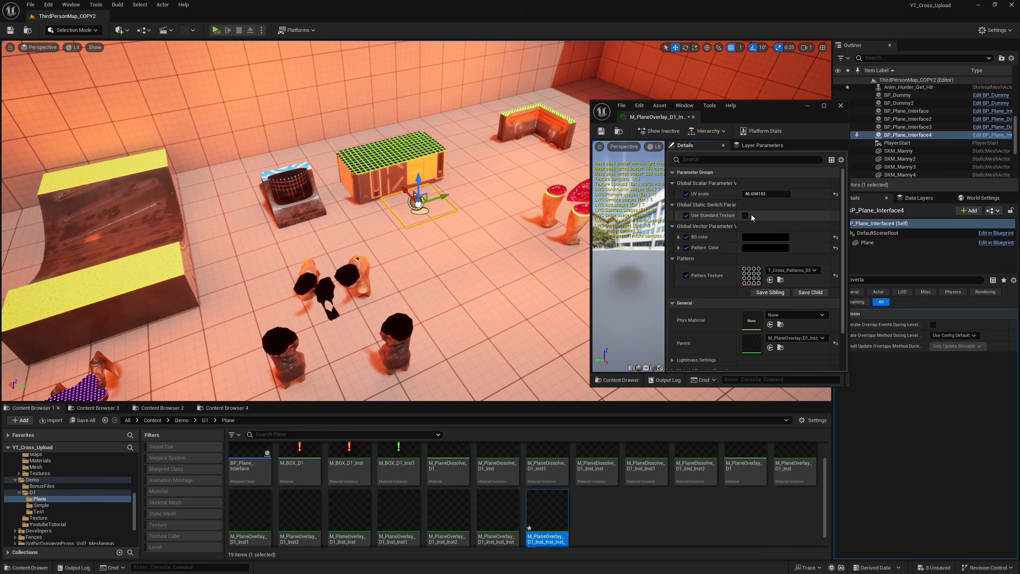
pyautogui.click(745, 215)
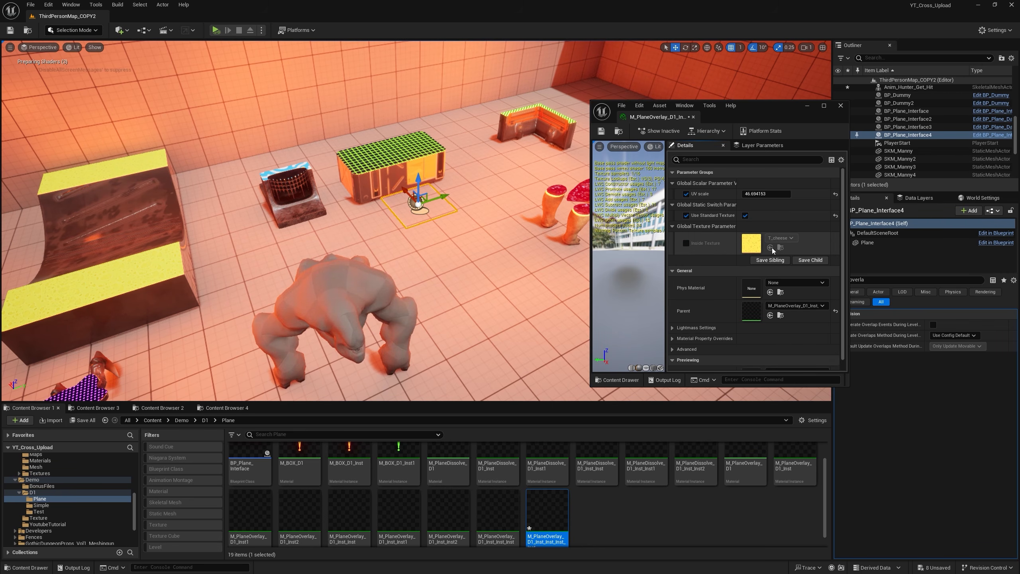
pyautogui.click(686, 243)
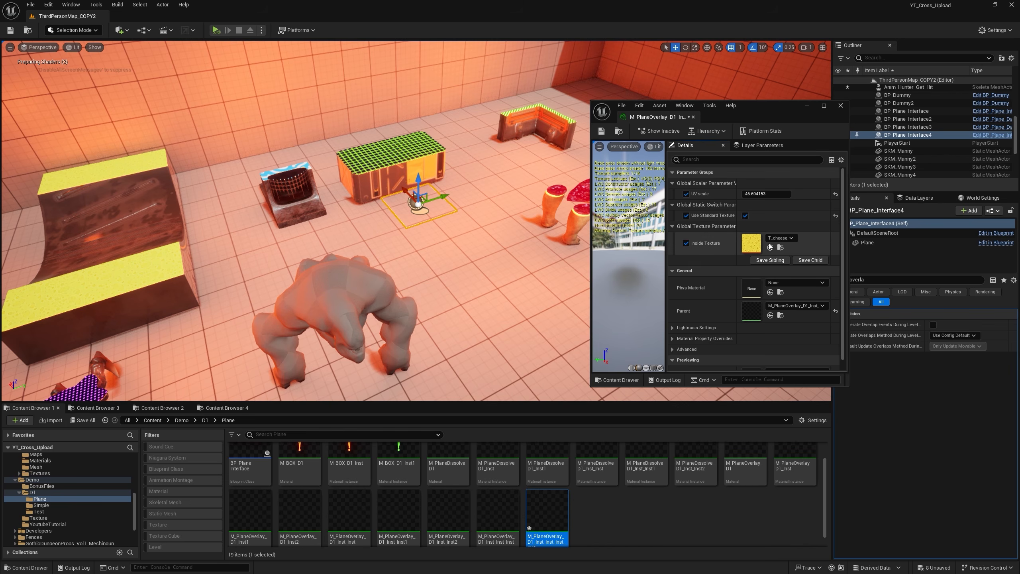
pyautogui.click(98, 410)
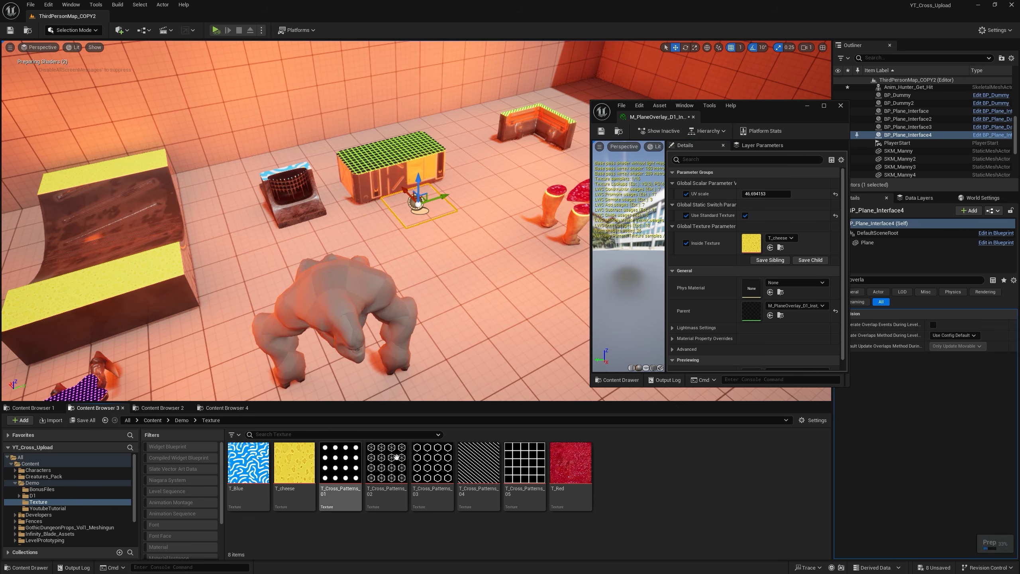
pyautogui.click(577, 478)
pyautogui.click(770, 247)
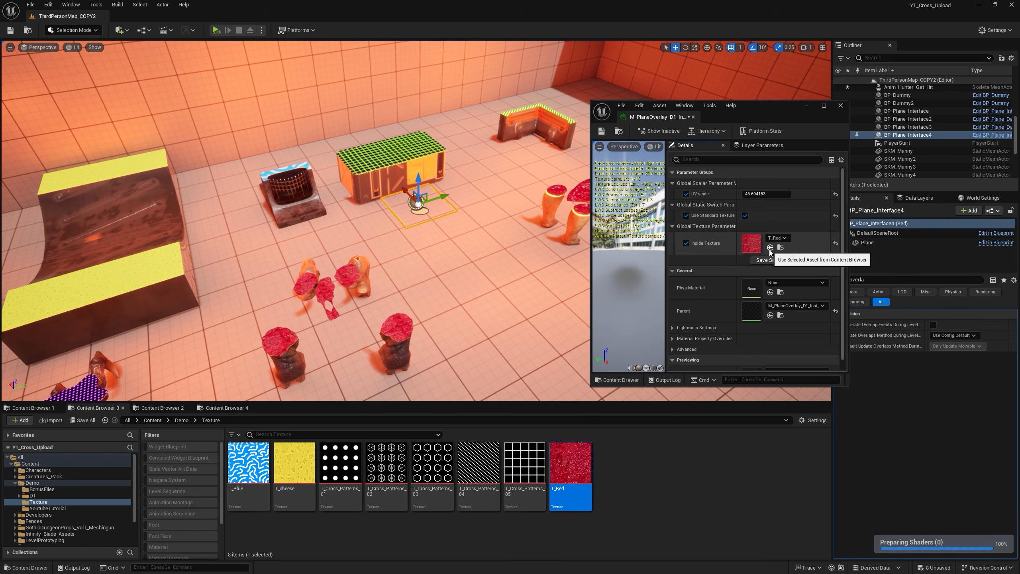
# Step: Raise the cutting plane slightly and replace the overlay's Inside Texture with T_Blue
pyautogui.moveTo(420, 187); pyautogui.dragTo(460, 168)
pyautogui.click(259, 468)
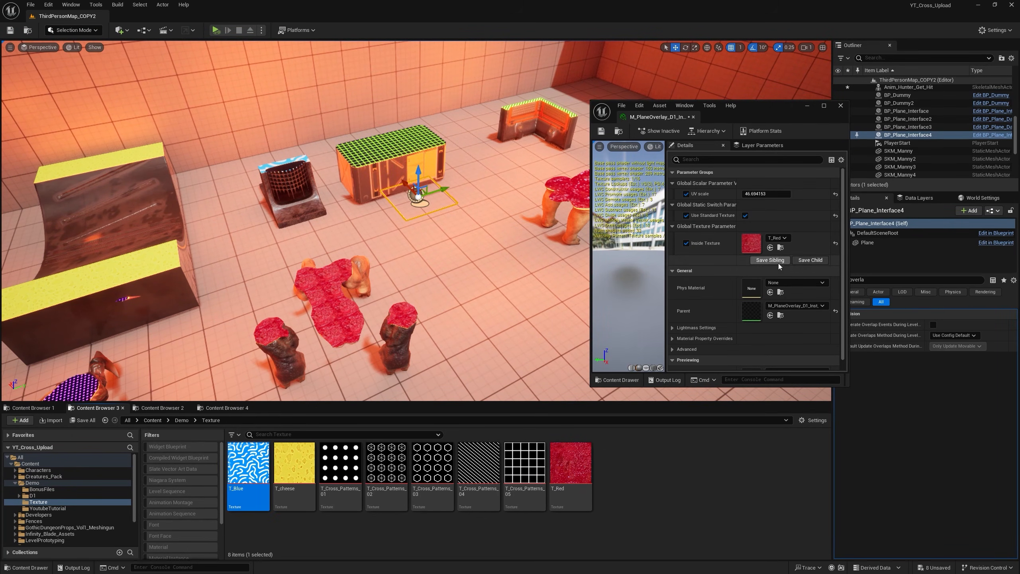
pyautogui.click(769, 248)
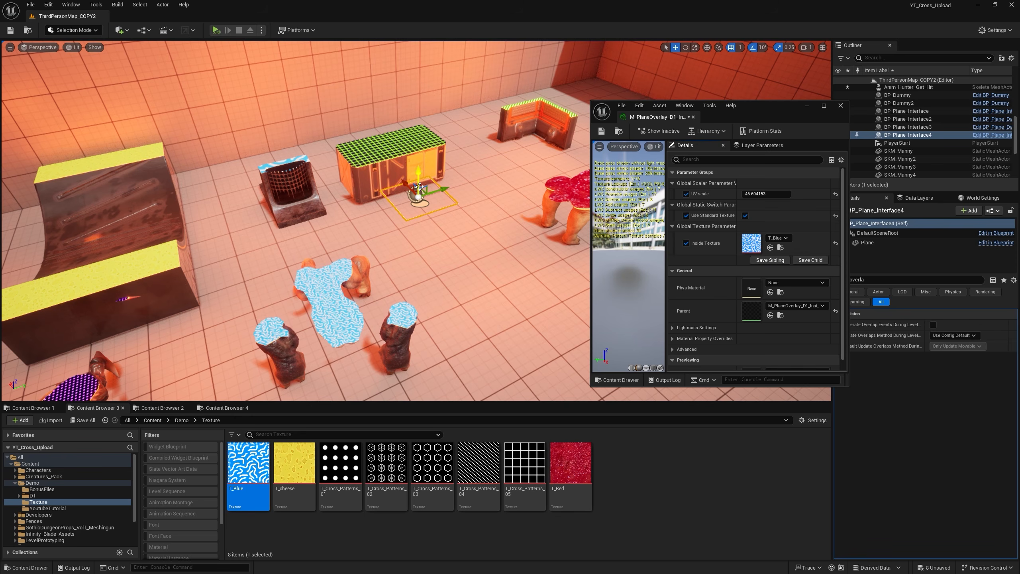
# Step: Rotate the cutting plane to a near-vertical angle and position it to slice the hunter creature through its body
pyautogui.moveTo(419, 187); pyautogui.dragTo(325, 201)
pyautogui.click(684, 48)
pyautogui.click(676, 48)
pyautogui.keyDown('alt'); pyautogui.moveTo(404, 245); pyautogui.dragTo(322, 242); pyautogui.keyUp('alt')
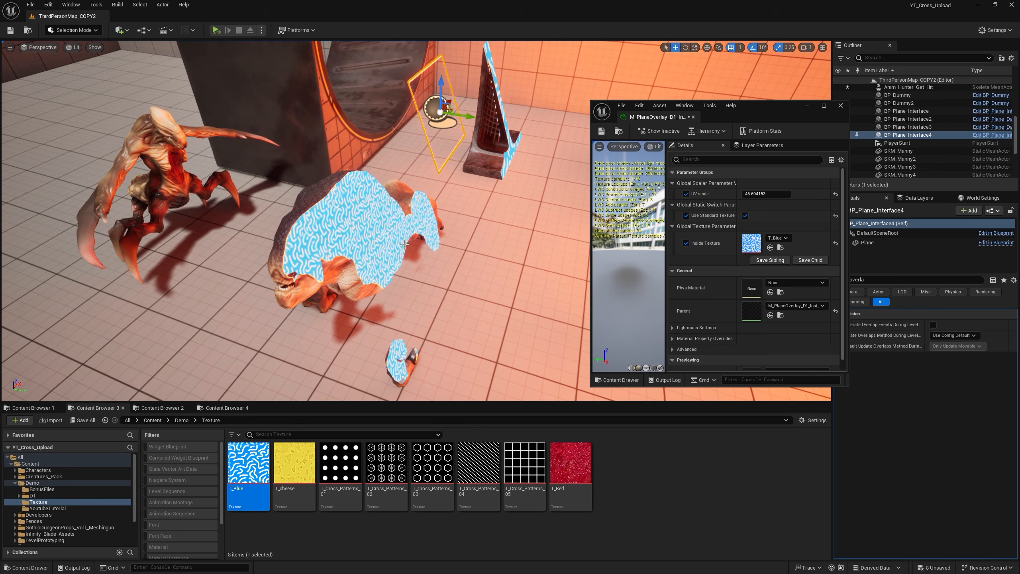
pyautogui.keyDown('alt'); pyautogui.moveTo(404, 244); pyautogui.dragTo(486, 281); pyautogui.keyUp('alt')
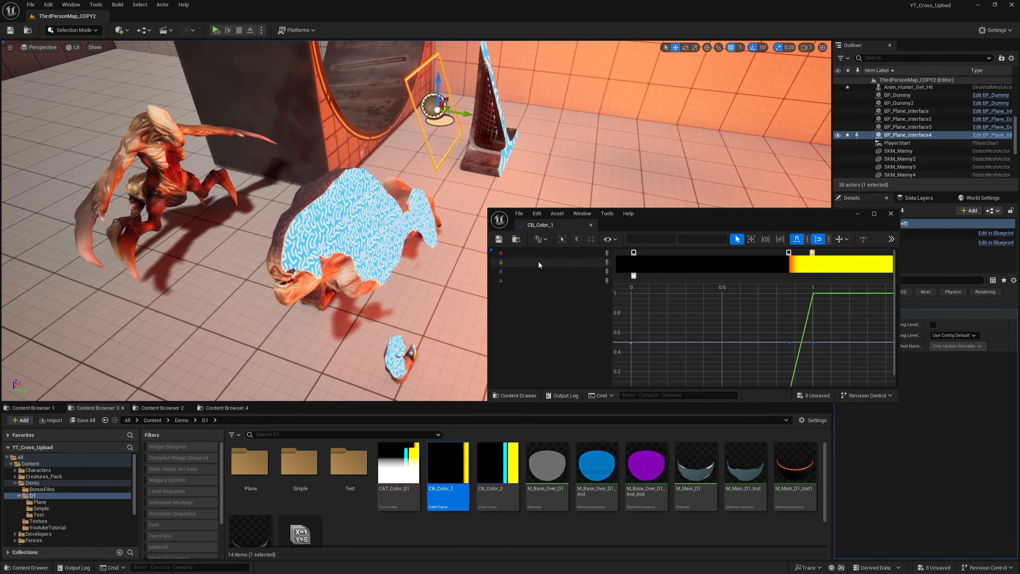
# Step: Move the middle color stop of the CB_Color_1 curve to about 0.4 to widen the glowing edge
pyautogui.moveTo(788, 252); pyautogui.dragTo(744, 252)
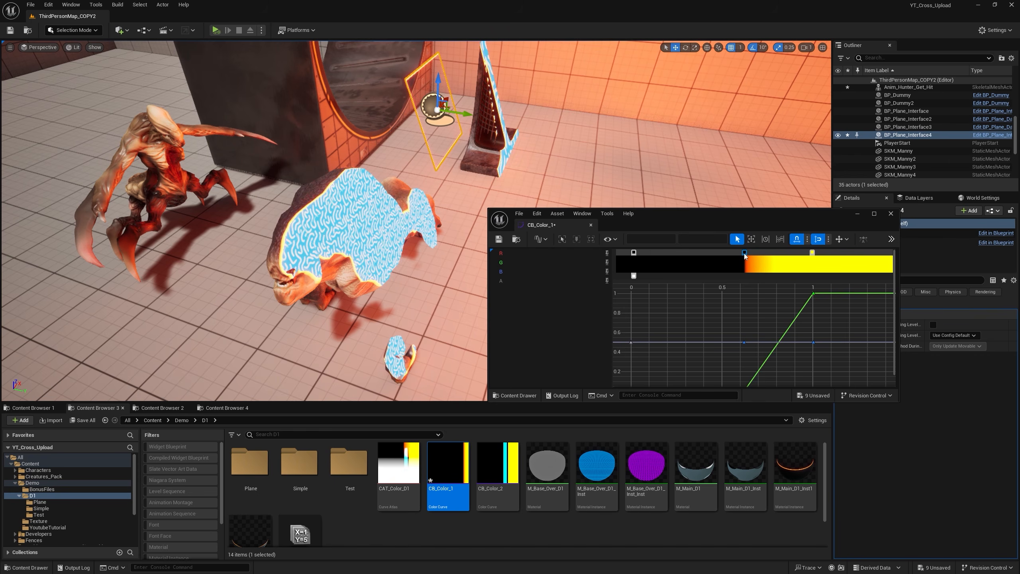
pyautogui.moveTo(446, 225); pyautogui.dragTo(408, 235, button='right')
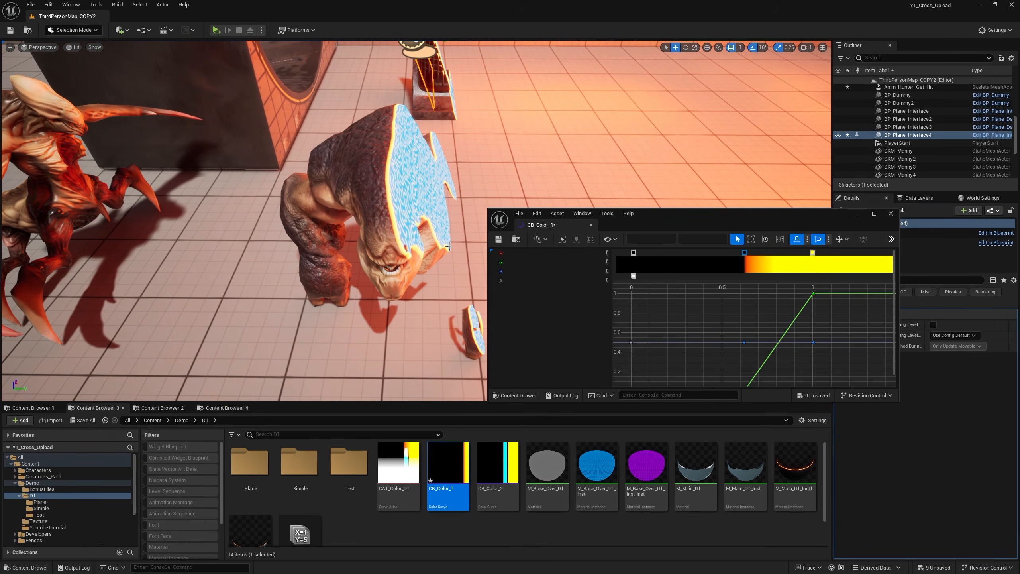
pyautogui.moveTo(732, 254); pyautogui.dragTo(702, 257)
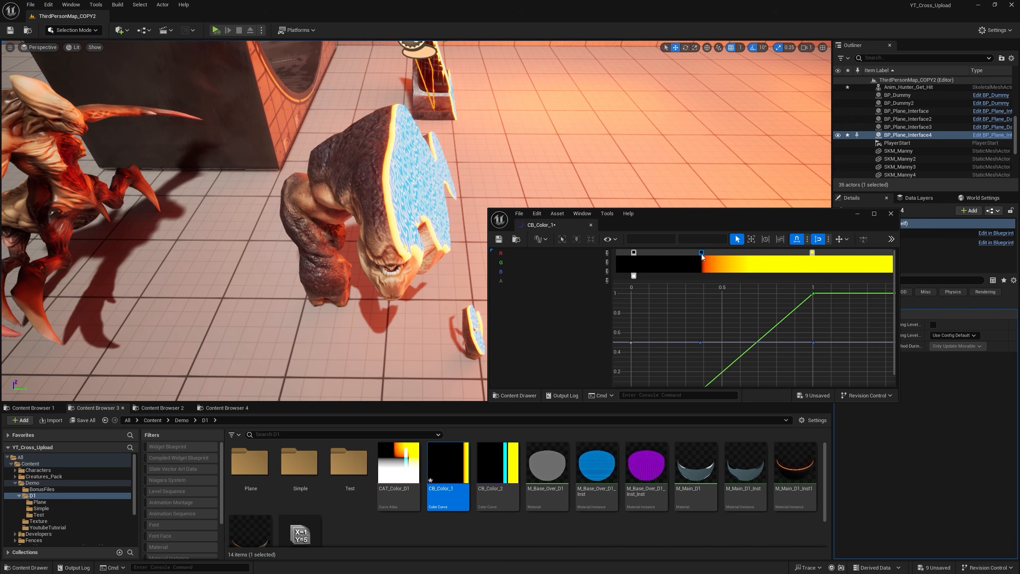
# Step: Recolor the last color stop of the CB_Color_1 curve to a fully saturated pink
pyautogui.doubleClick(814, 252)
pyautogui.moveTo(864, 344); pyautogui.dragTo(864, 388)
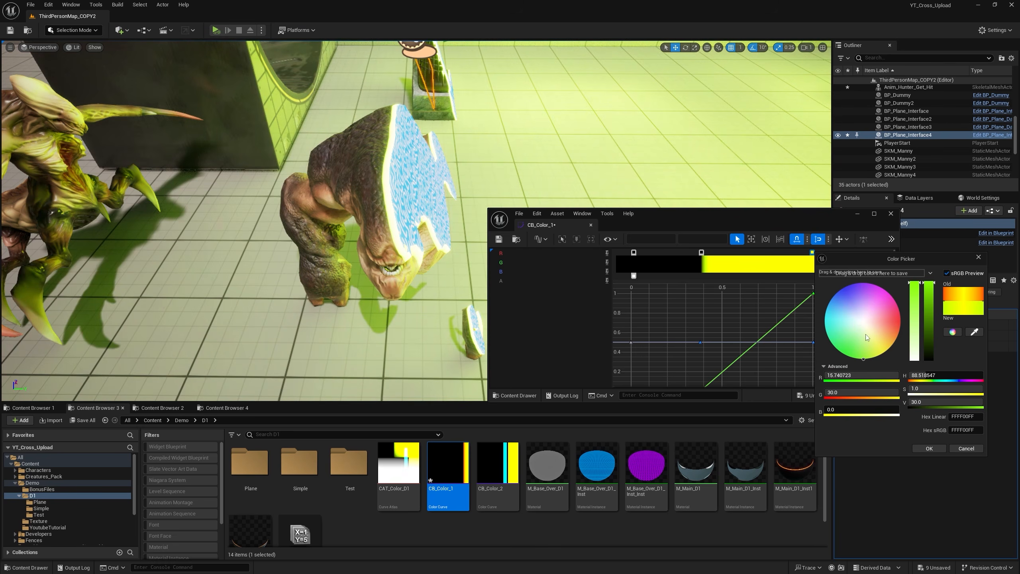
pyautogui.moveTo(875, 350)
pyautogui.mouseDown()
pyautogui.moveTo(929, 346)
pyautogui.moveTo(934, 411)
pyautogui.mouseUp()
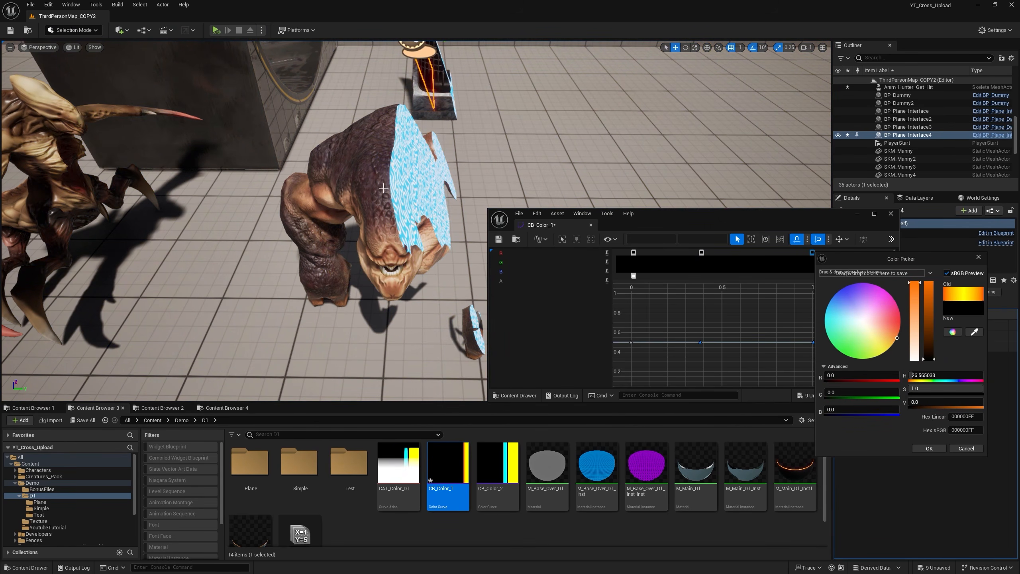
pyautogui.click(859, 325)
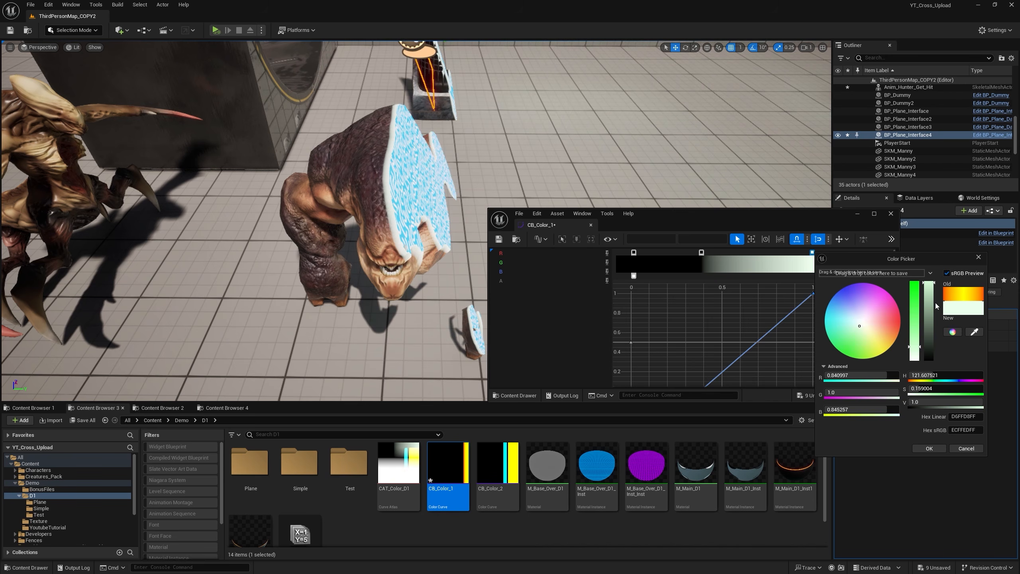
pyautogui.moveTo(880, 293)
pyautogui.mouseDown()
pyautogui.moveTo(882, 279)
pyautogui.moveTo(851, 337)
pyautogui.moveTo(842, 261)
pyautogui.moveTo(898, 304)
pyautogui.mouseUp()
# Step: Set the pink stop's brightness value to 222 and move the middle color stop closer to it to narrow the glowing edge
pyautogui.click(918, 402)
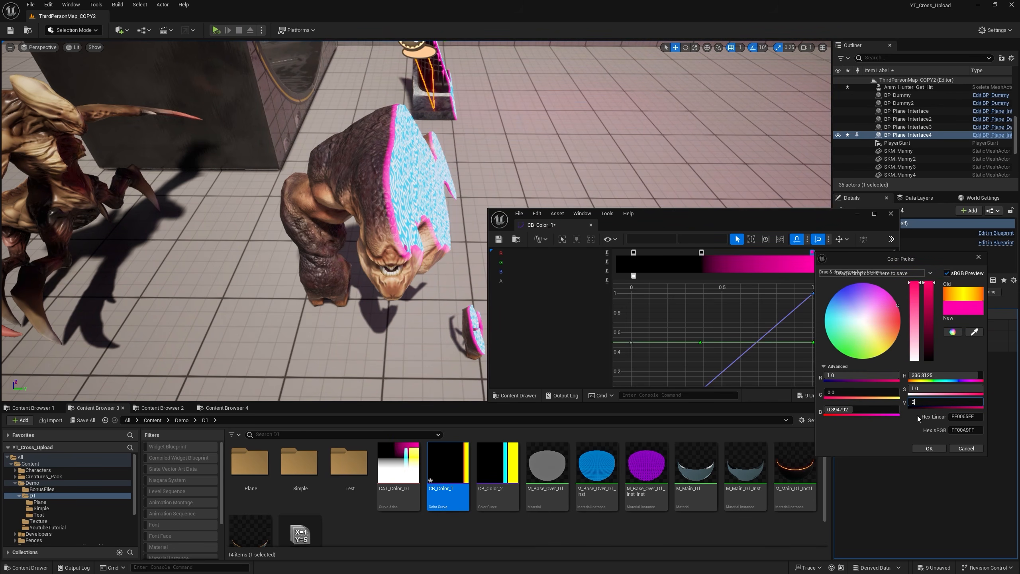
pyautogui.write('222')
pyautogui.press('Return')
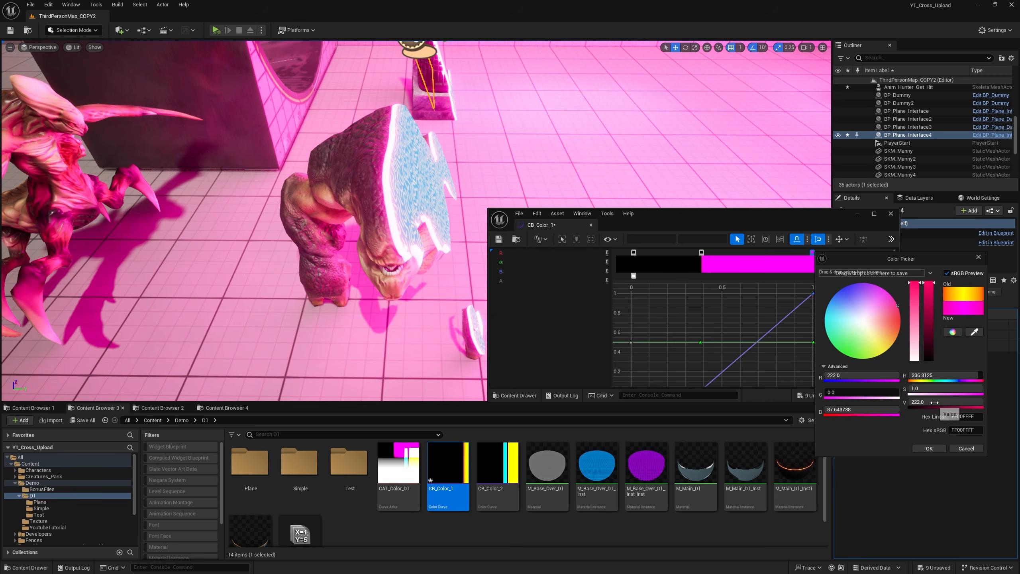
pyautogui.click(929, 448)
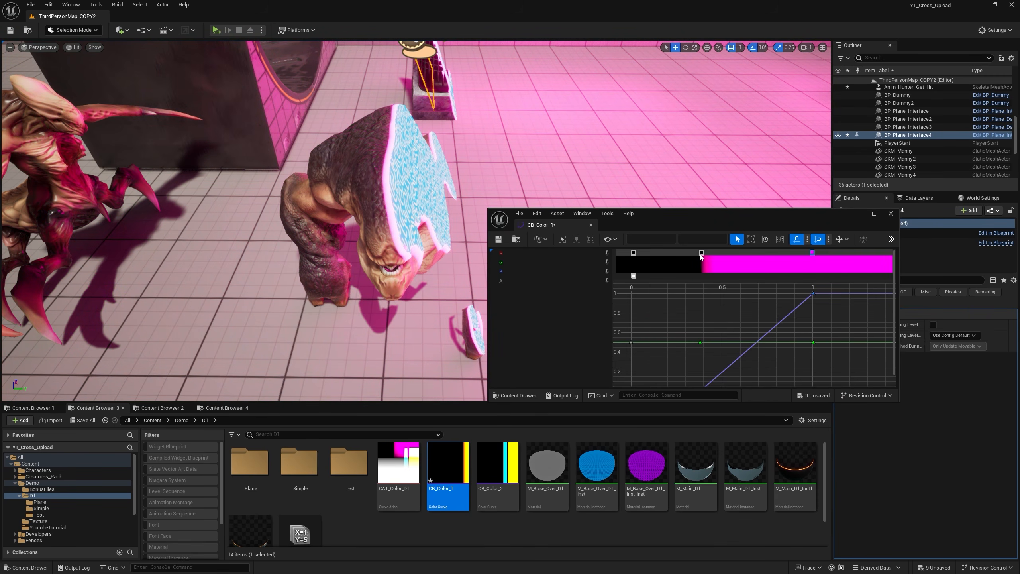
pyautogui.moveTo(706, 256); pyautogui.dragTo(757, 256)
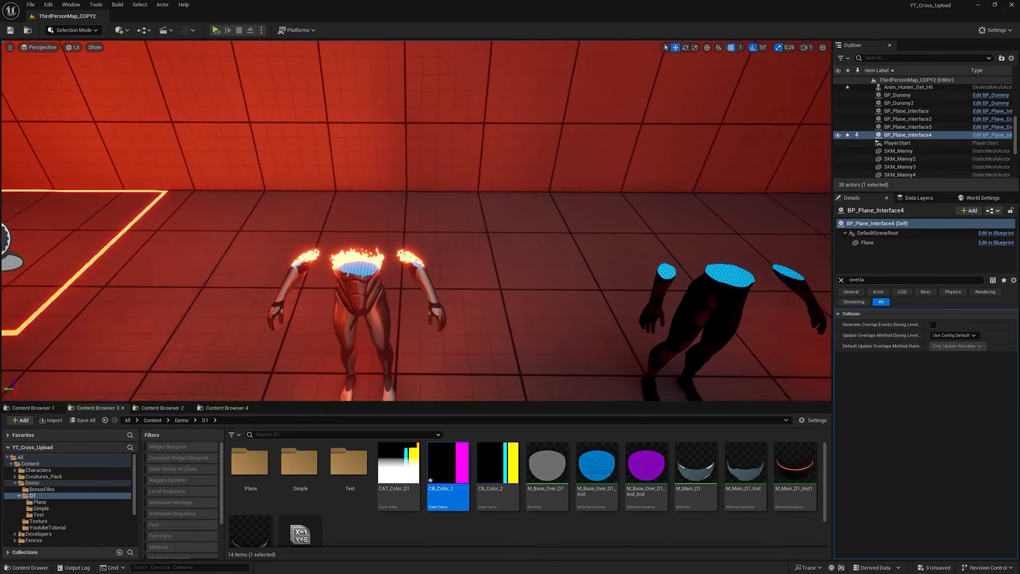
# Step: Set Alpha to about 0.48 in M_Simple_D1_Inst, the material instance on SKM_Manny2
pyautogui.moveTo(372, 273); pyautogui.dragTo(372, 272, button='right')
pyautogui.press('w')
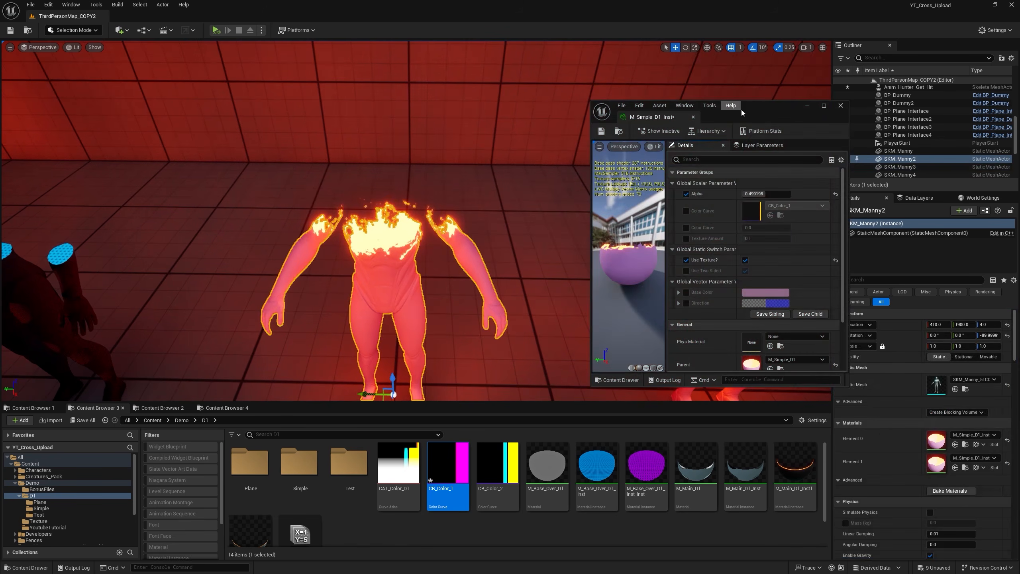
pyautogui.moveTo(770, 116); pyautogui.dragTo(762, 155)
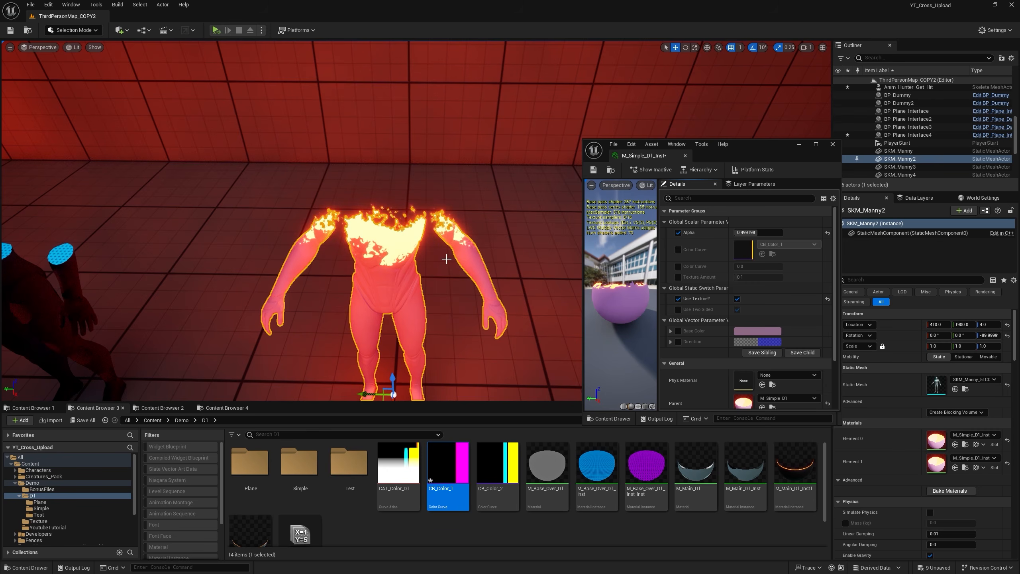
pyautogui.moveTo(759, 232)
pyautogui.mouseDown()
pyautogui.moveTo(738, 232)
pyautogui.moveTo(758, 232)
pyautogui.mouseUp()
pyautogui.scroll(-3, 396, 266)
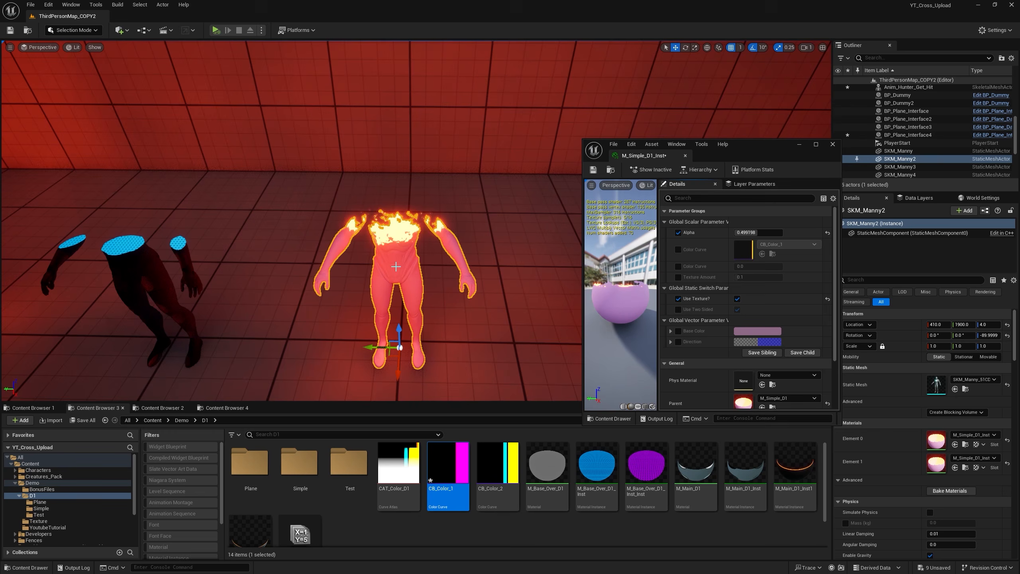
pyautogui.moveTo(396, 267); pyautogui.dragTo(401, 272, button='right')
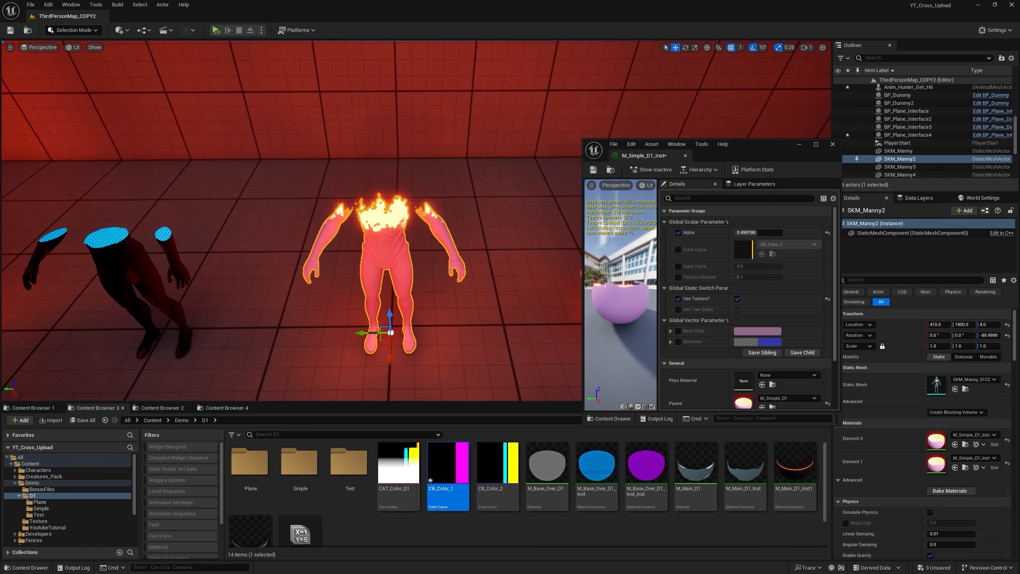
pyautogui.moveTo(762, 233)
pyautogui.mouseDown()
pyautogui.moveTo(773, 233)
pyautogui.moveTo(757, 232)
pyautogui.mouseUp()
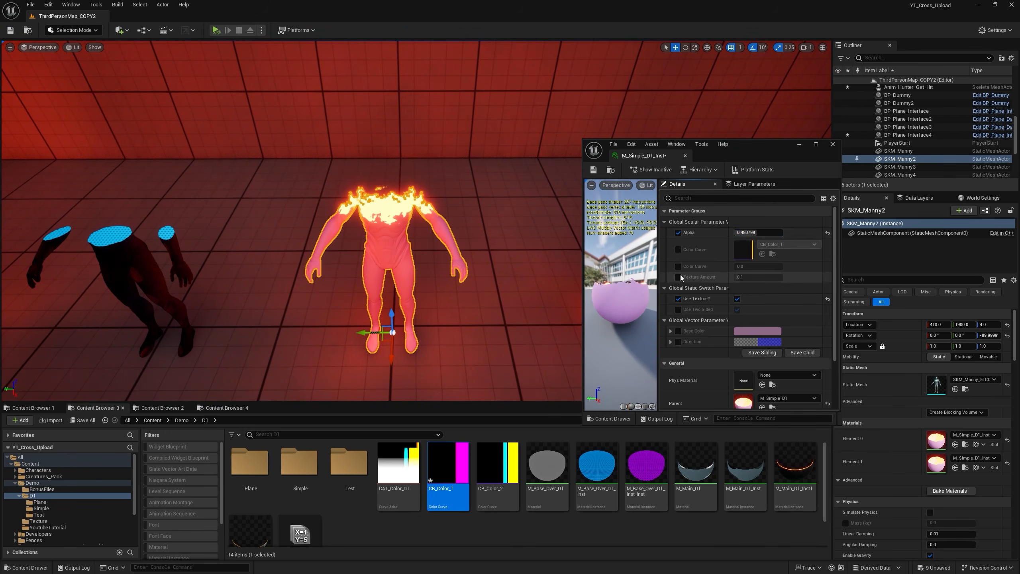
# Step: Override Texture Amount with a value of about 1.0 and raise Alpha to about 0.82
pyautogui.click(678, 277)
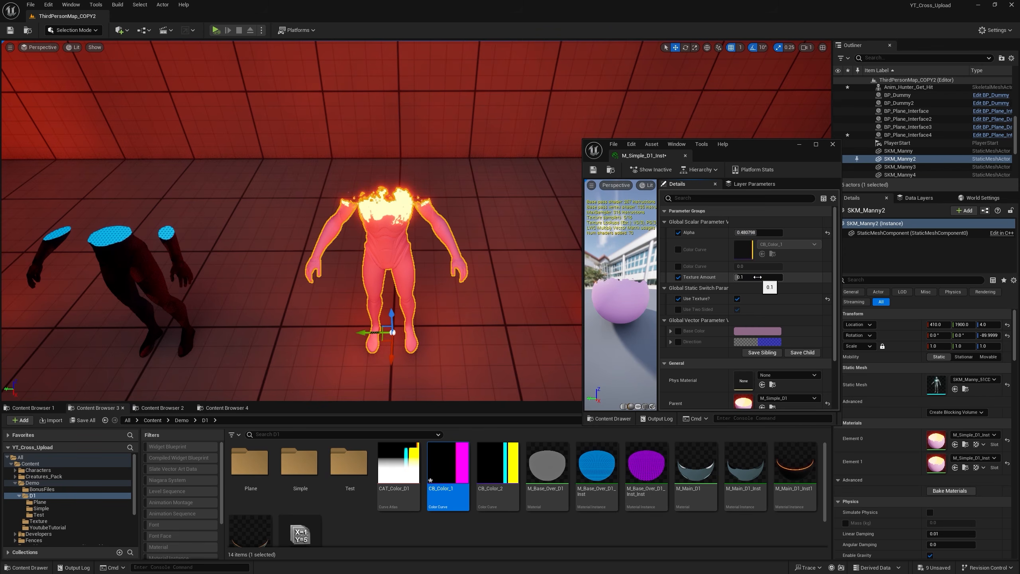
pyautogui.moveTo(738, 276); pyautogui.dragTo(781, 277)
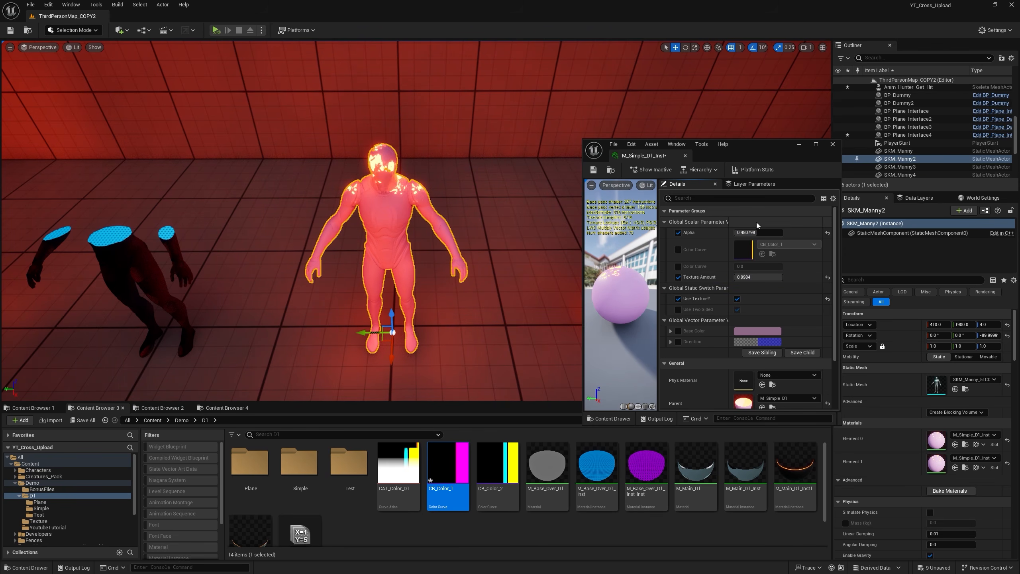
pyautogui.moveTo(760, 232); pyautogui.dragTo(773, 232)
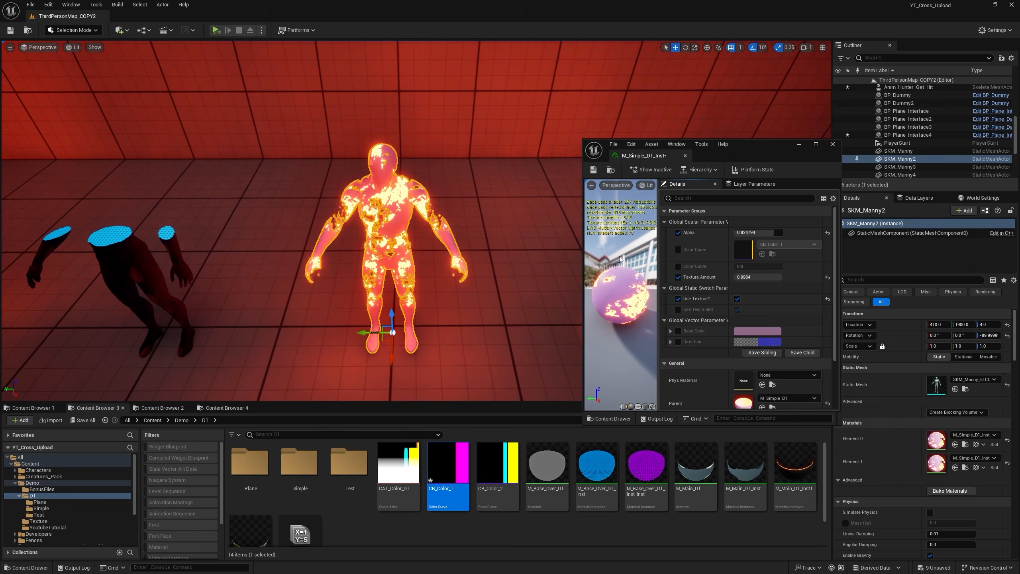
# Step: Reduce the dissolve's Texture Amount to about 0.24 and lower Alpha to about 0.54
pyautogui.moveTo(767, 277); pyautogui.dragTo(740, 277)
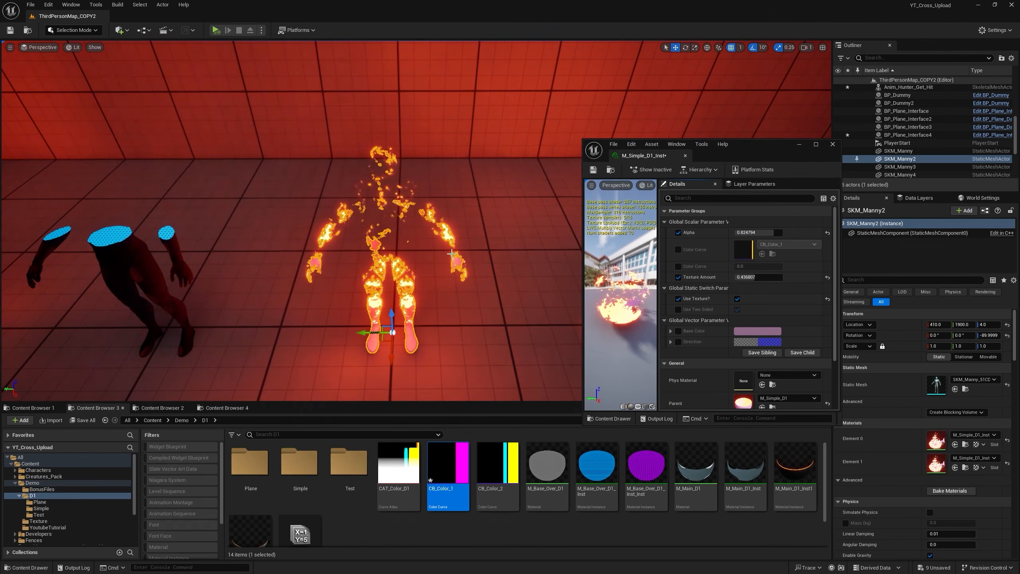
pyautogui.click(405, 268)
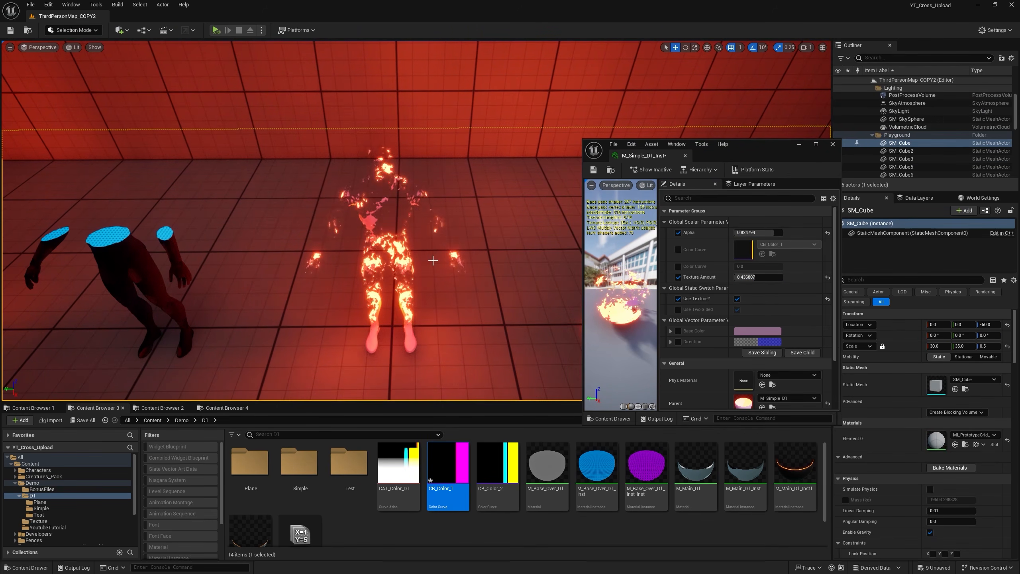
pyautogui.moveTo(764, 232)
pyautogui.mouseDown()
pyautogui.moveTo(775, 232)
pyautogui.moveTo(760, 232)
pyautogui.mouseUp()
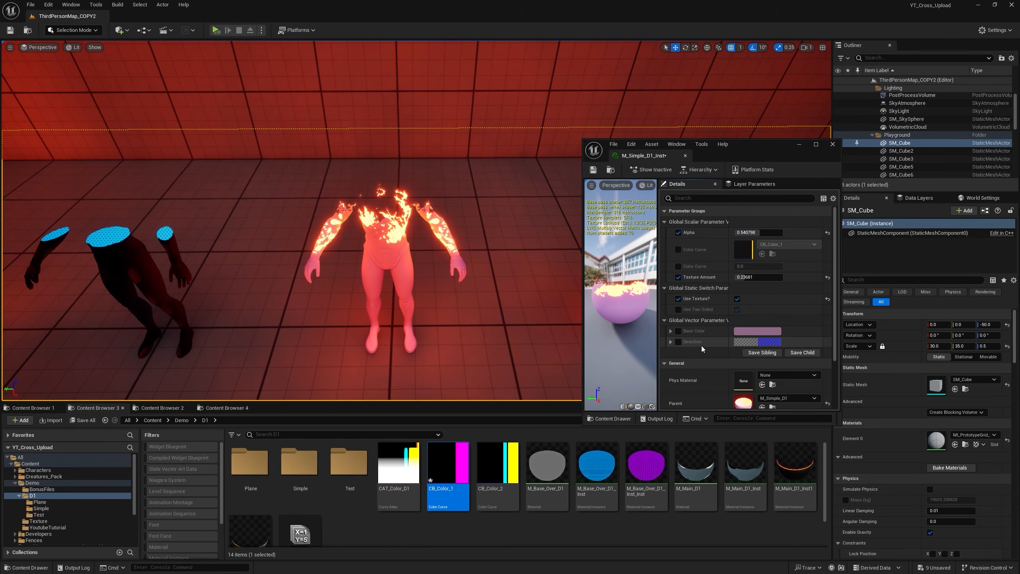
# Step: Override the Direction vector of the dissolve material, setting G to 1 and B to 0
pyautogui.click(678, 342)
pyautogui.click(670, 342)
pyautogui.scroll(-2, 748, 337)
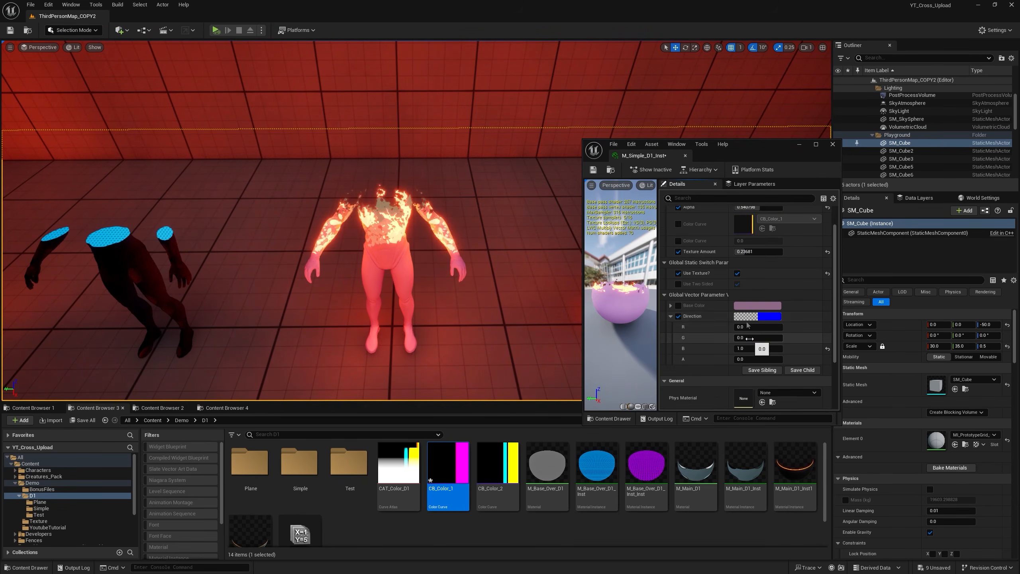
pyautogui.click(749, 338)
pyautogui.write('1')
pyautogui.click(750, 347)
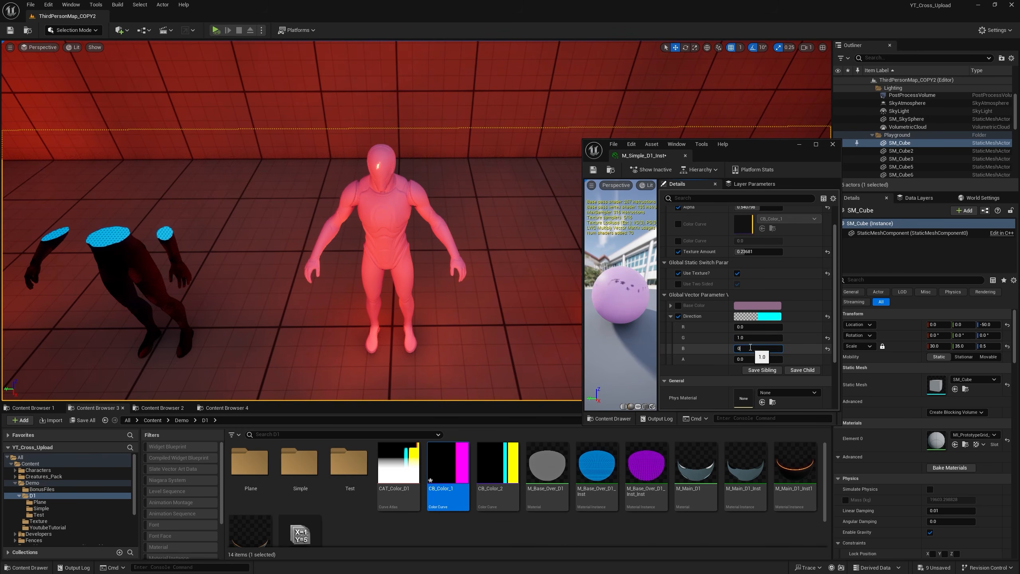
pyautogui.write('0')
pyautogui.press('Return')
# Step: Raise Alpha to about 0.74 and examine the dissolving mannequin from the side
pyautogui.scroll(2, 751, 281)
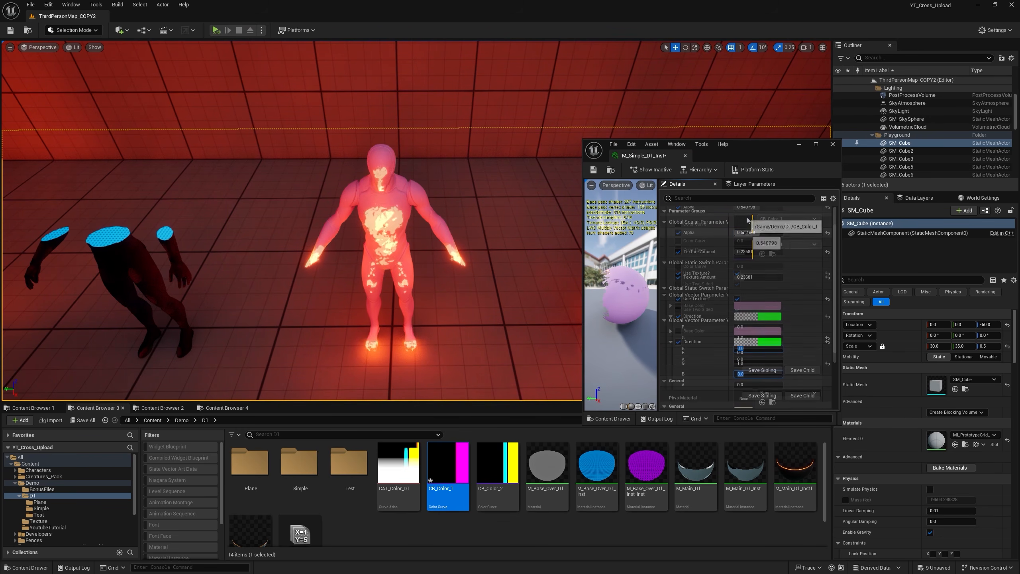
pyautogui.click(755, 233)
pyautogui.moveTo(760, 232); pyautogui.dragTo(769, 233)
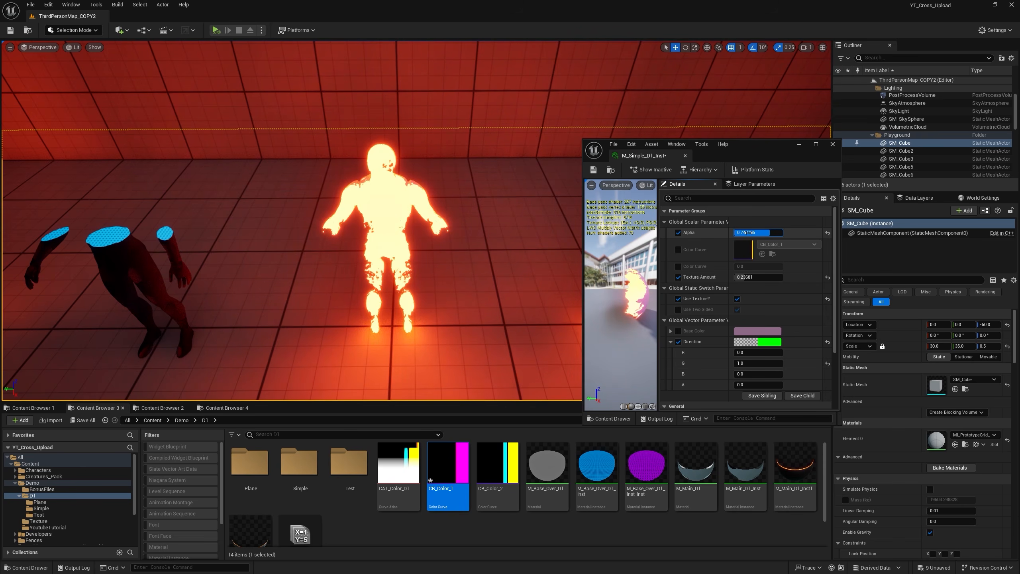
pyautogui.press('d')
pyautogui.moveTo(502, 241); pyautogui.dragTo(361, 231, button='right')
pyautogui.press('w')
pyautogui.press('d')
pyautogui.press('a')
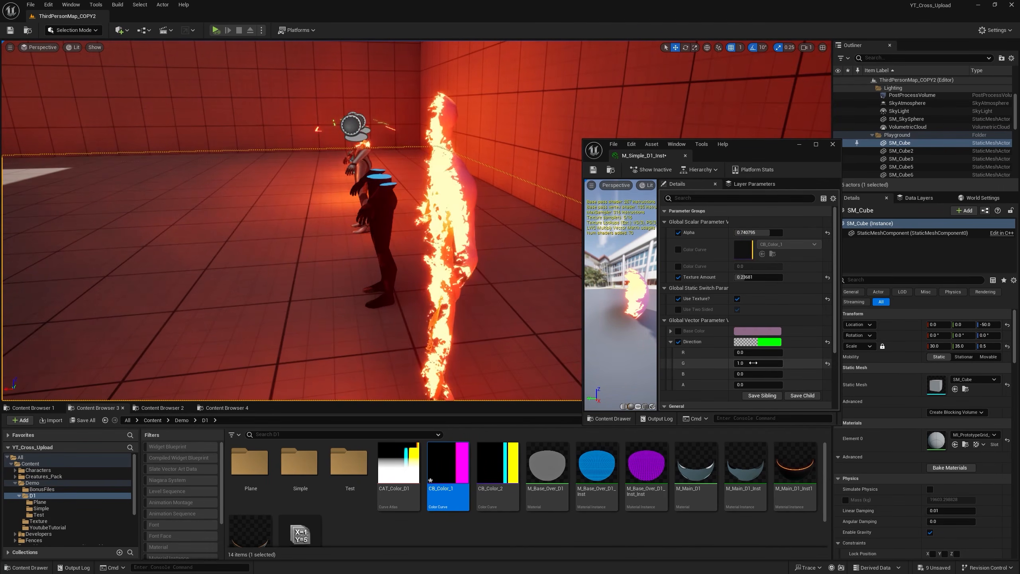
# Step: Switch the dissolve Direction to the R component by setting G to 0 and R to 1
pyautogui.click(754, 363)
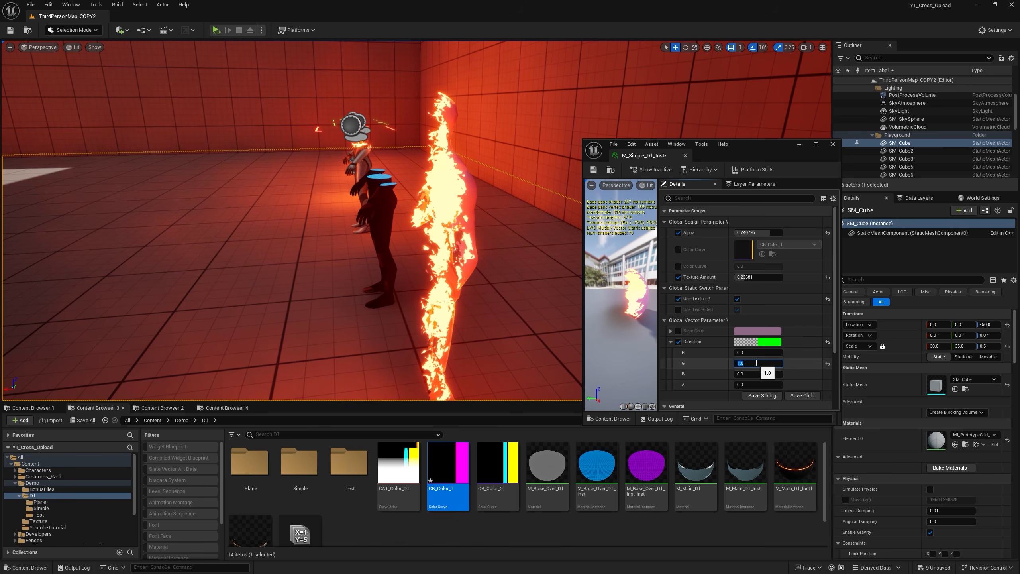
pyautogui.write('0')
pyautogui.click(748, 354)
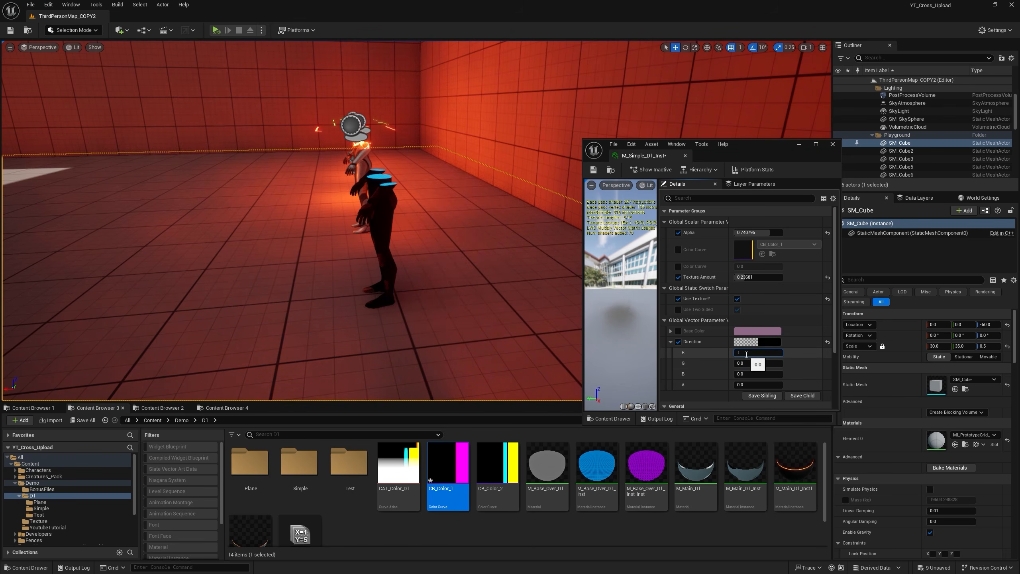
pyautogui.write('1')
pyautogui.press('Return')
# Step: Lower Alpha to about 0.56 so the sideways dissolve covers less of the mannequins
pyautogui.press('a')
pyautogui.moveTo(441, 241); pyautogui.dragTo(518, 241, button='right')
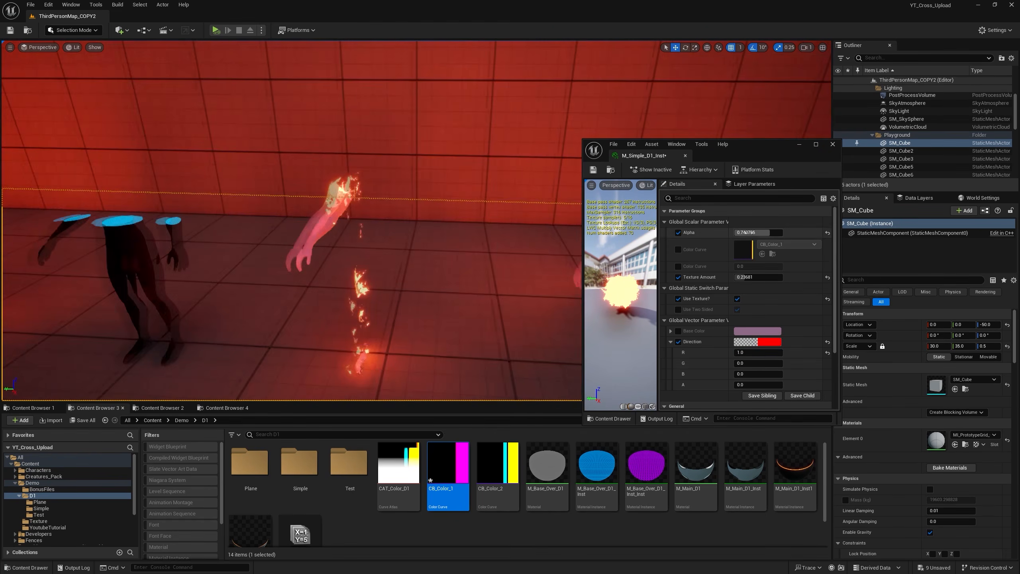
pyautogui.moveTo(756, 233); pyautogui.dragTo(751, 233)
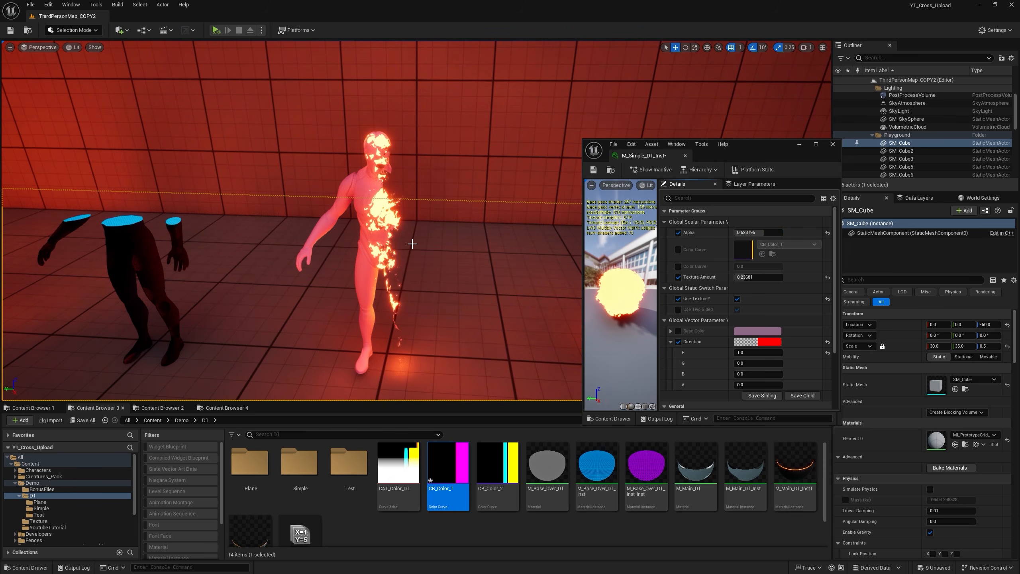
pyautogui.press('s')
pyautogui.moveTo(412, 244)
pyautogui.mouseDown(button='right')
pyautogui.moveTo(606, 223)
pyautogui.moveTo(534, 266)
pyautogui.moveTo(542, 264)
pyautogui.mouseUp(button='right')
pyautogui.press('a')
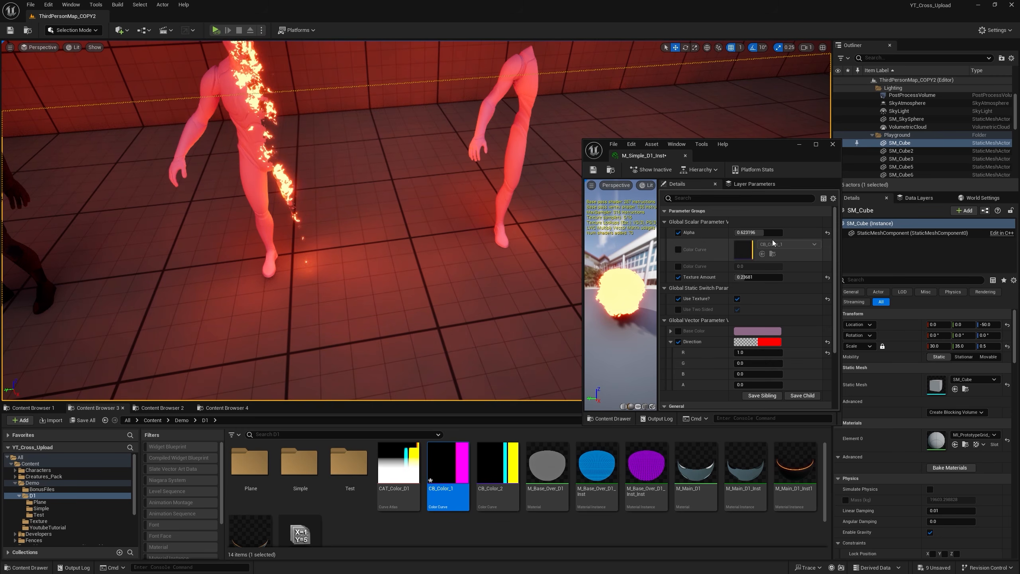
pyautogui.moveTo(759, 232); pyautogui.dragTo(743, 233)
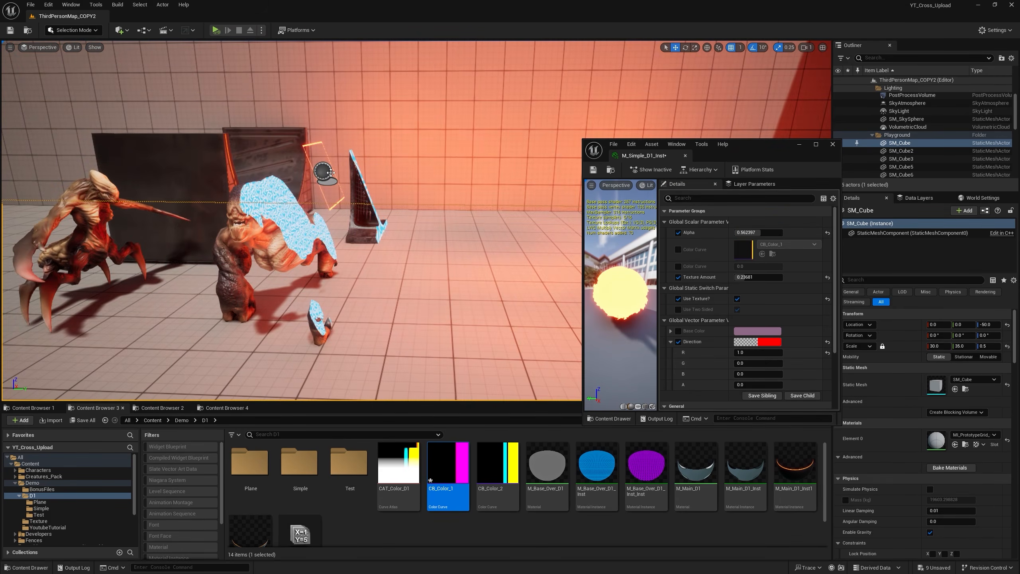
# Step: Move the cutting plane BP_Plane_Interface4 along Y to 1784 to shift the slice through the hunter creature
pyautogui.click(338, 176)
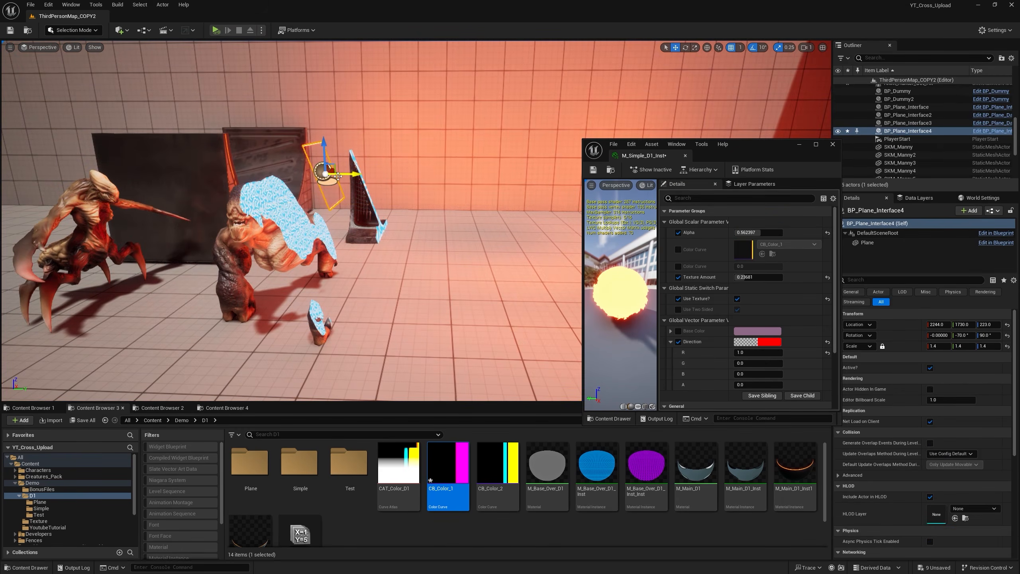
pyautogui.moveTo(352, 175); pyautogui.dragTo(139, 216)
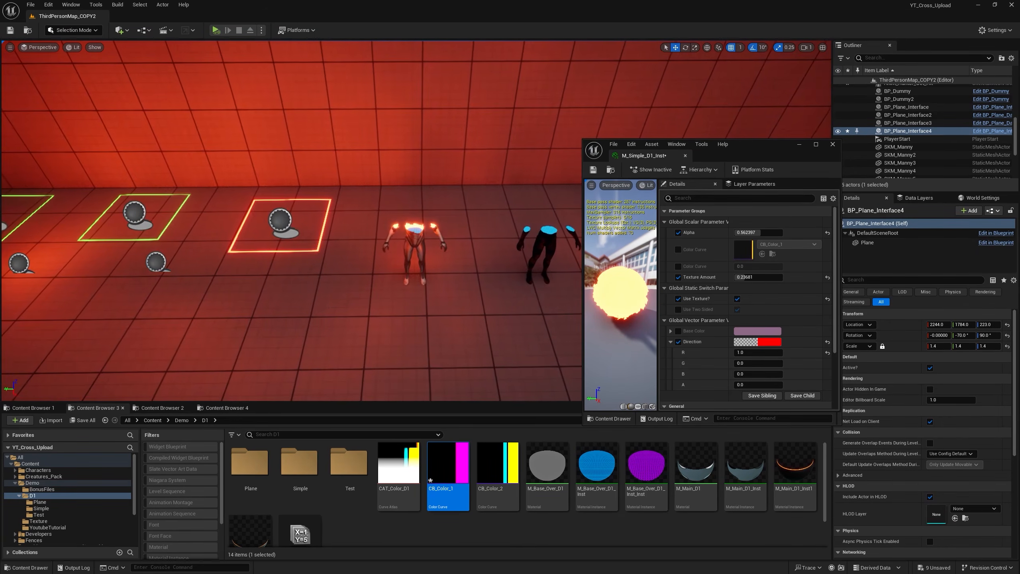
# Step: Open the PC_Alpha_D1 parameter collection and set the default value of its Alpha parameter to about 0.52
pyautogui.scroll(8, 405, 274)
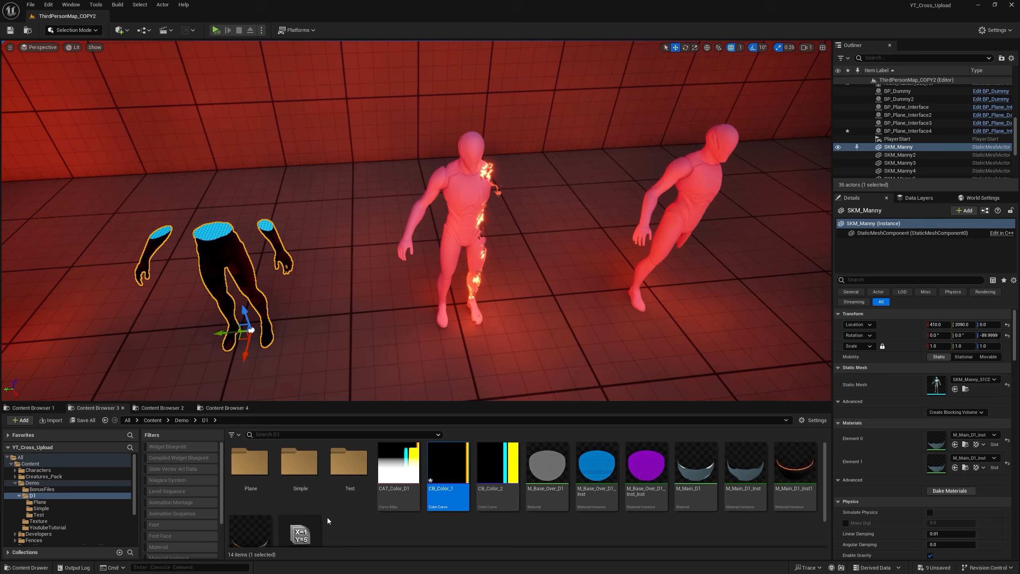
pyautogui.scroll(-1, 313, 515)
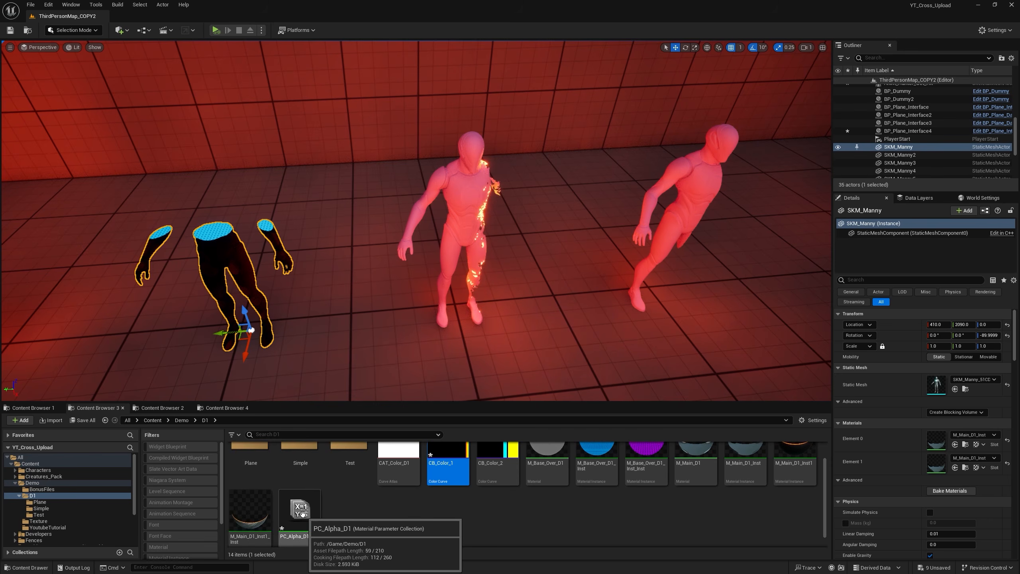
pyautogui.doubleClick(302, 514)
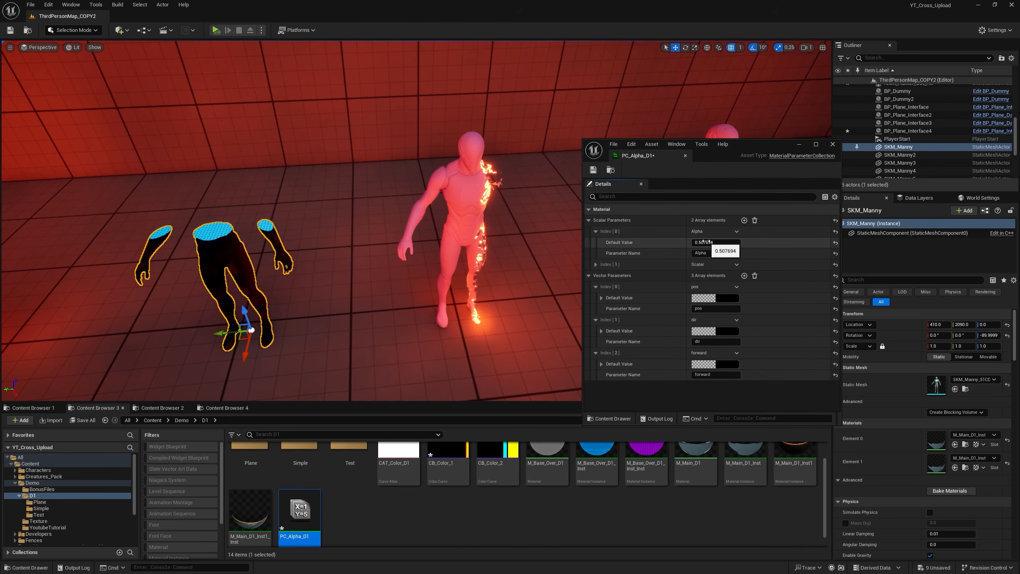
pyautogui.moveTo(704, 242)
pyautogui.mouseDown()
pyautogui.moveTo(682, 242)
pyautogui.moveTo(716, 242)
pyautogui.moveTo(701, 242)
pyautogui.mouseUp()
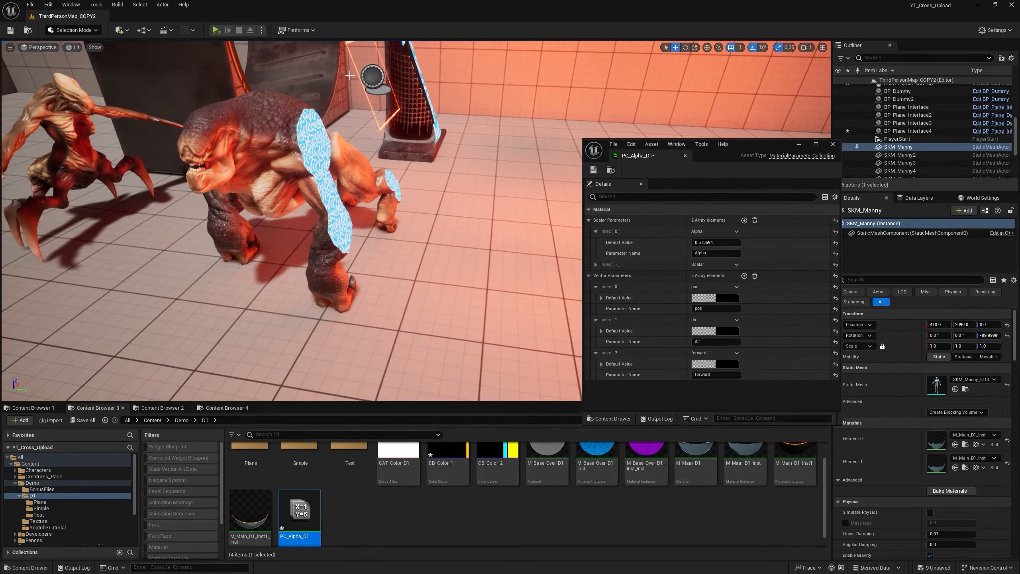
# Step: Sweep the cutting plane BP_Plane_Interface4 back and forth along Y, between 2886 and 1779, to slice through the creatures
pyautogui.click(379, 78)
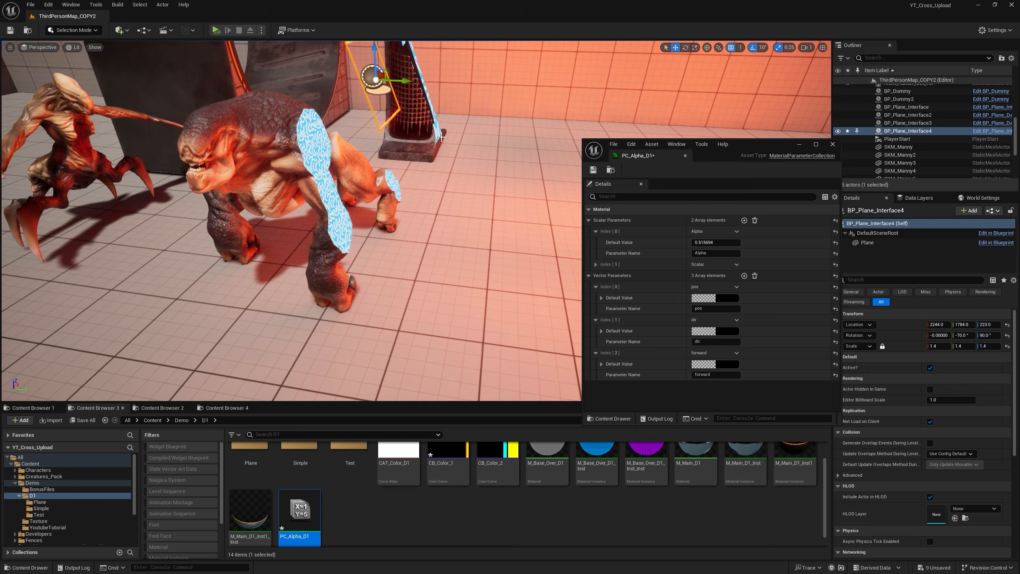
pyautogui.moveTo(400, 87); pyautogui.dragTo(417, 134)
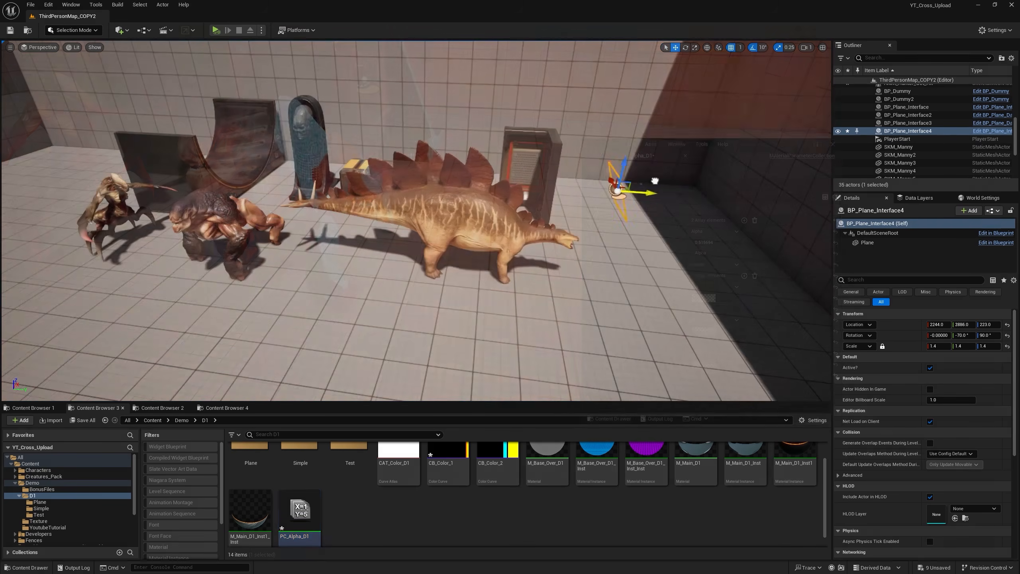
pyautogui.moveTo(655, 177); pyautogui.dragTo(293, 157)
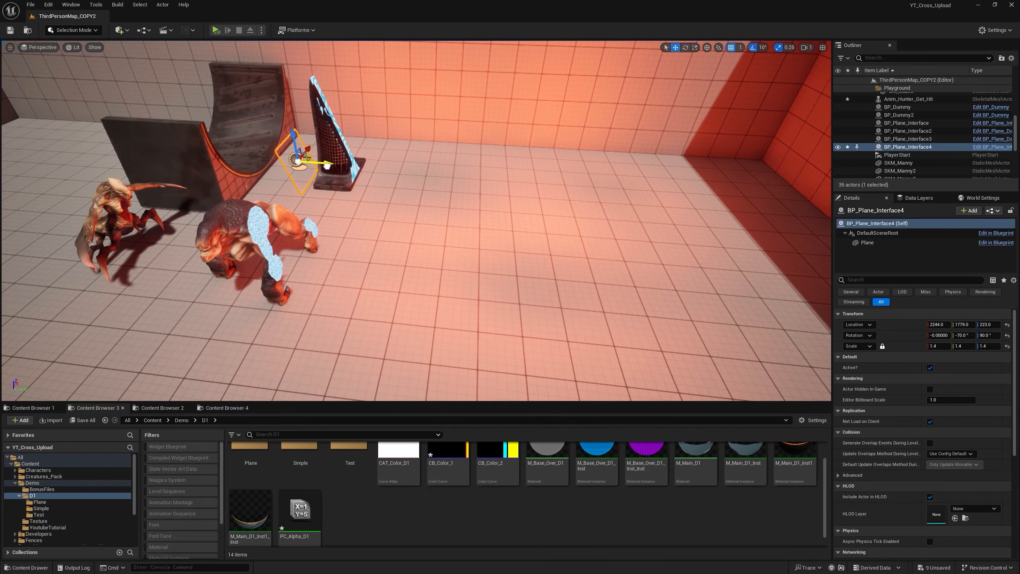
pyautogui.moveTo(326, 164); pyautogui.dragTo(628, 223)
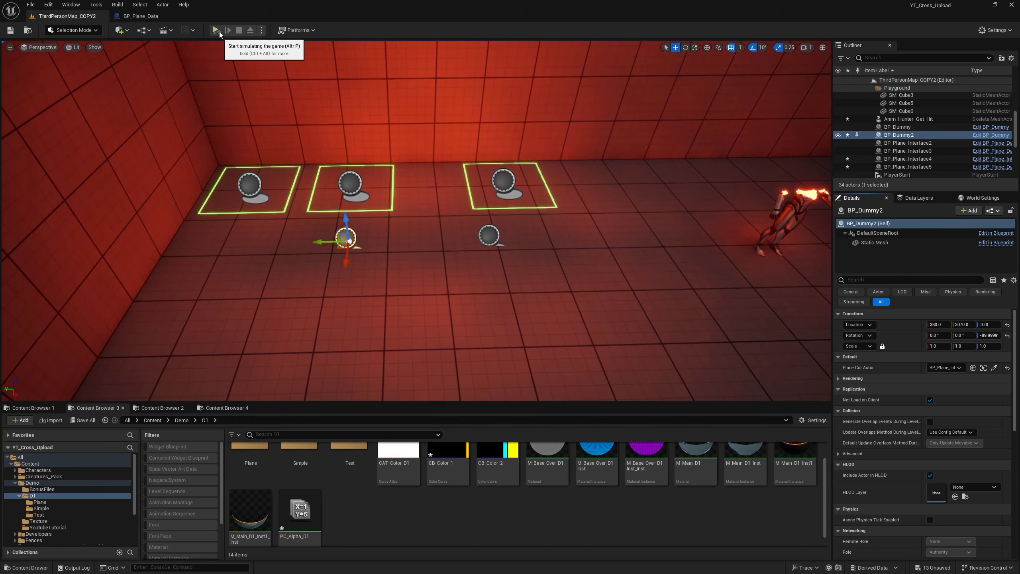
# Step: Simulate the level, lower BP_Plane_Interface3 slightly and lower BP_Plane_Interface2 to Z 104 to cut the two dummies
pyautogui.click(218, 33)
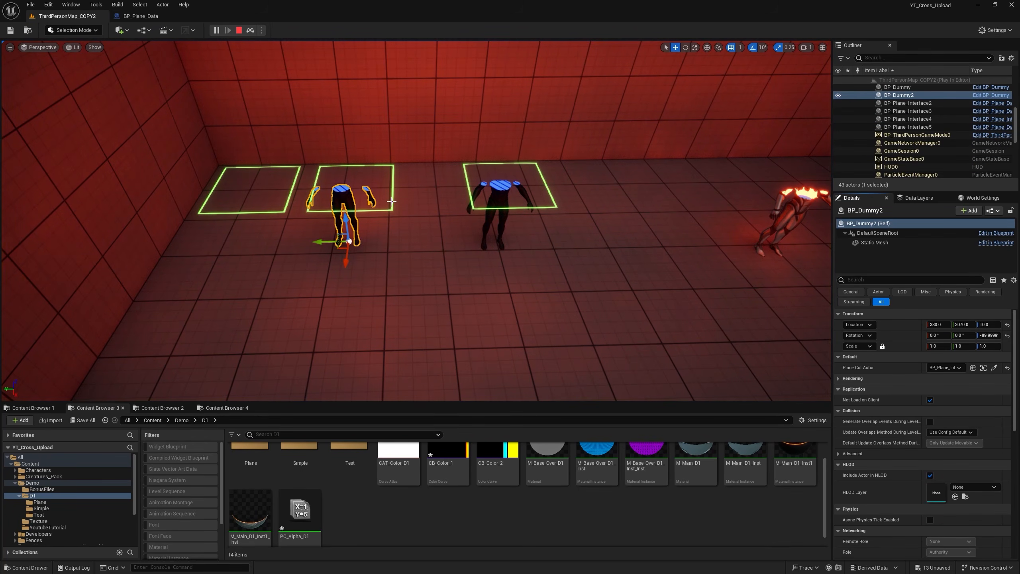
pyautogui.click(388, 199)
pyautogui.moveTo(351, 166)
pyautogui.mouseDown()
pyautogui.moveTo(349, 127)
pyautogui.moveTo(364, 196)
pyautogui.moveTo(363, 148)
pyautogui.moveTo(363, 174)
pyautogui.mouseUp()
pyautogui.click(553, 200)
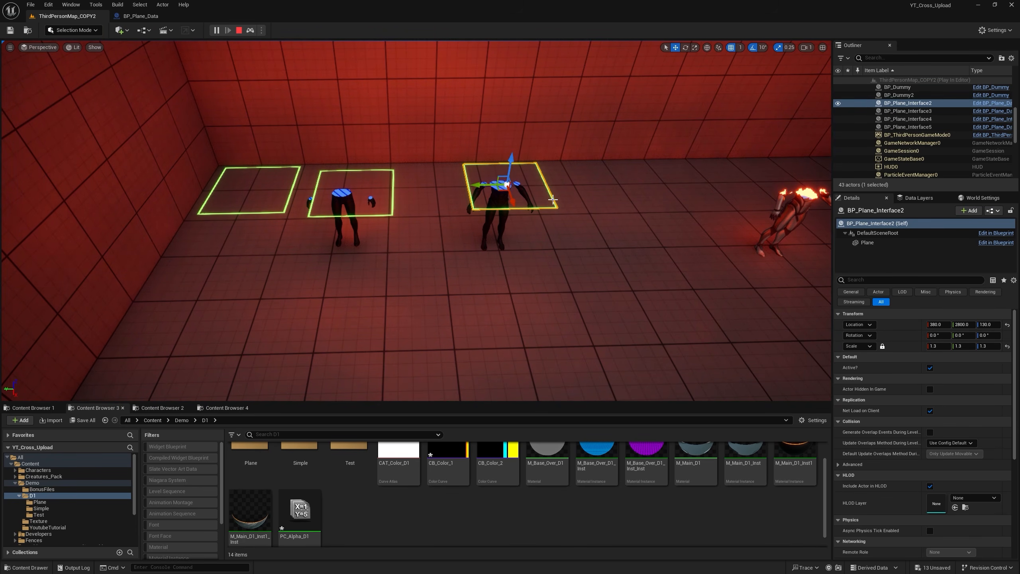
pyautogui.moveTo(515, 163); pyautogui.dragTo(534, 177)
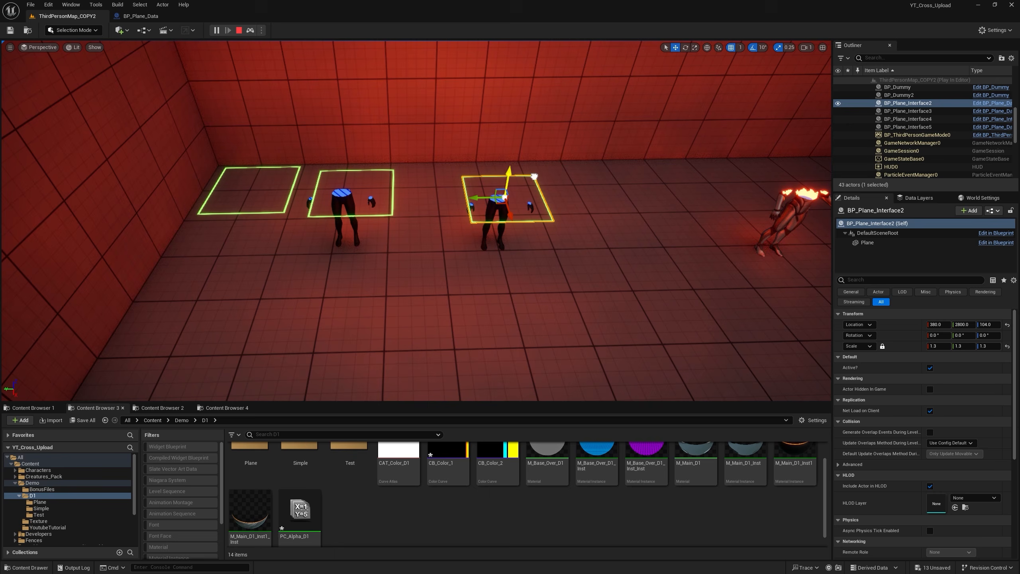
# Step: Inspect the planes available for BP_Dummy's Plane Cut Actor without changing it, and stop the simulation
pyautogui.click(487, 232)
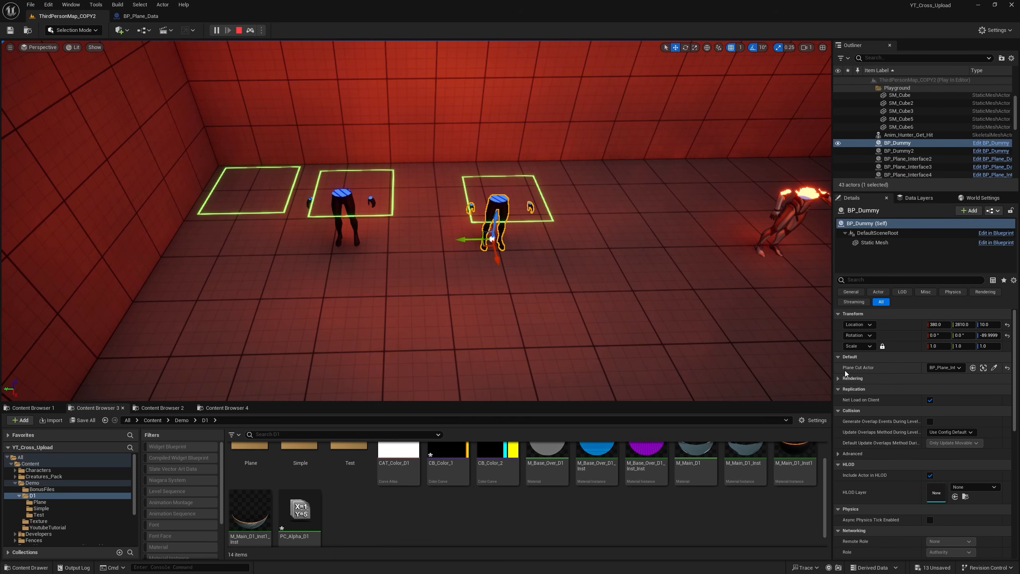
pyautogui.click(961, 370)
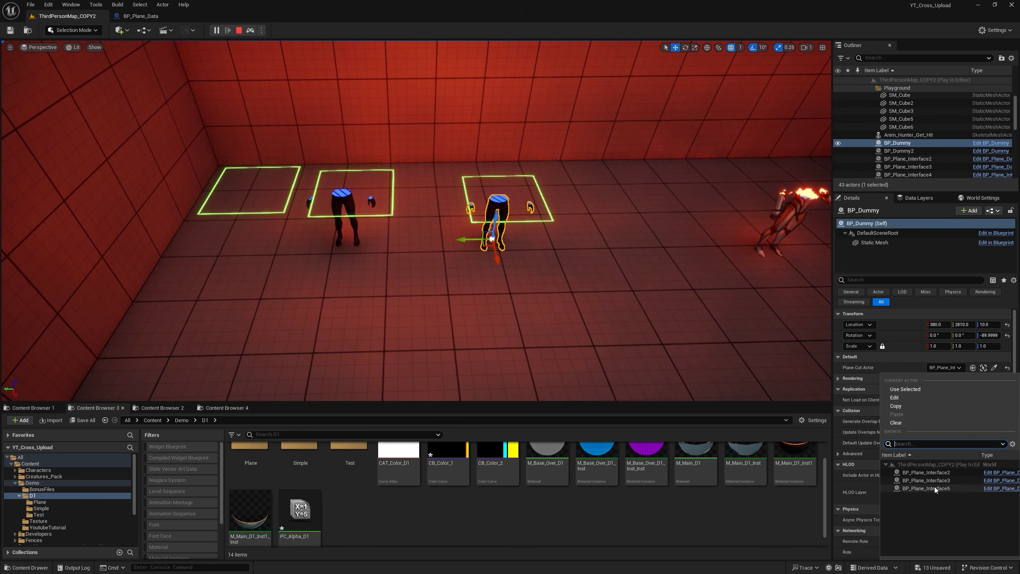
pyautogui.click(861, 360)
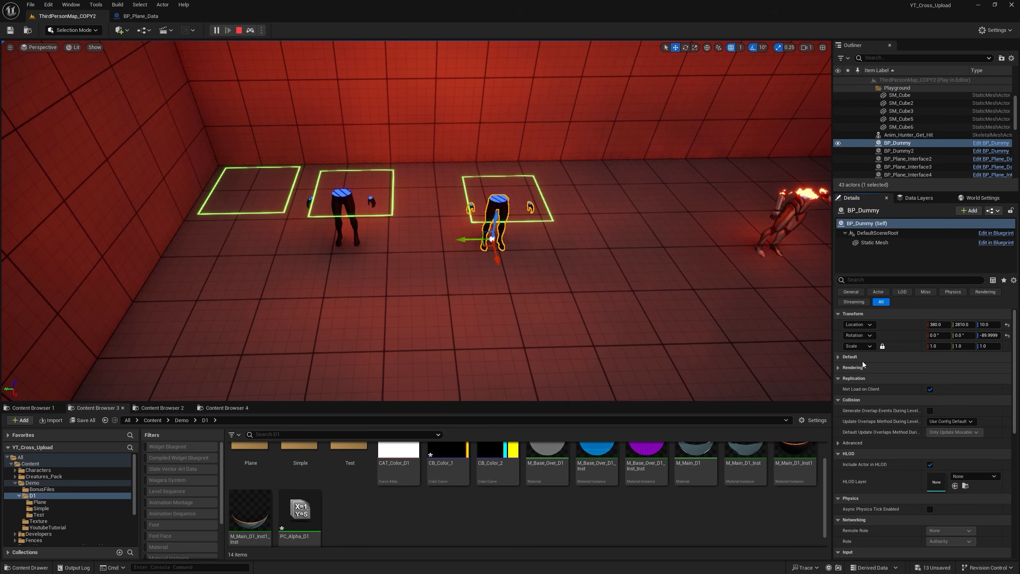
pyautogui.click(238, 30)
# Step: Assign BP_Plane_Interface5 as the Plane Cut Actor of BP_Dummy2
pyautogui.click(352, 230)
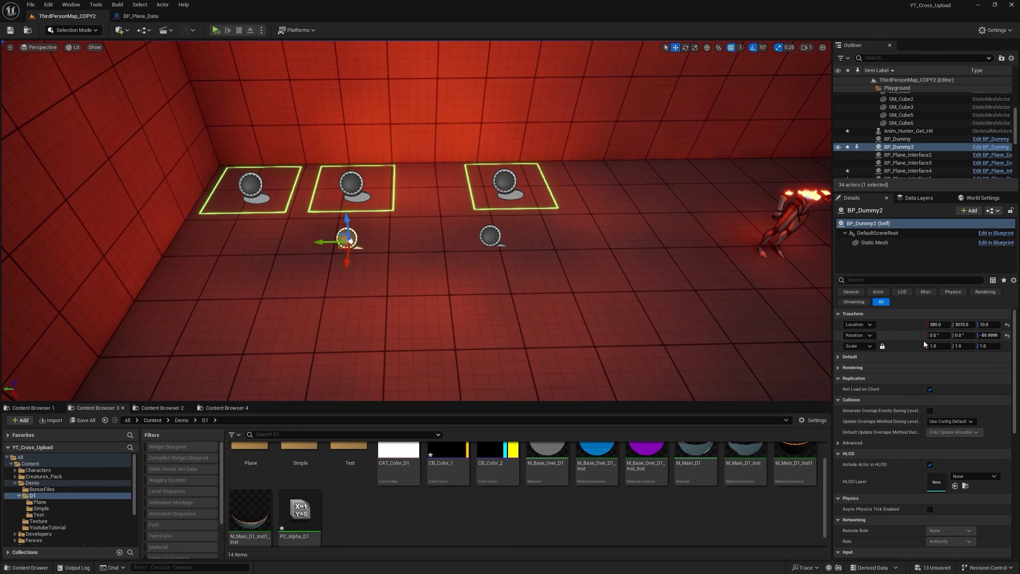
pyautogui.click(850, 356)
pyautogui.click(944, 367)
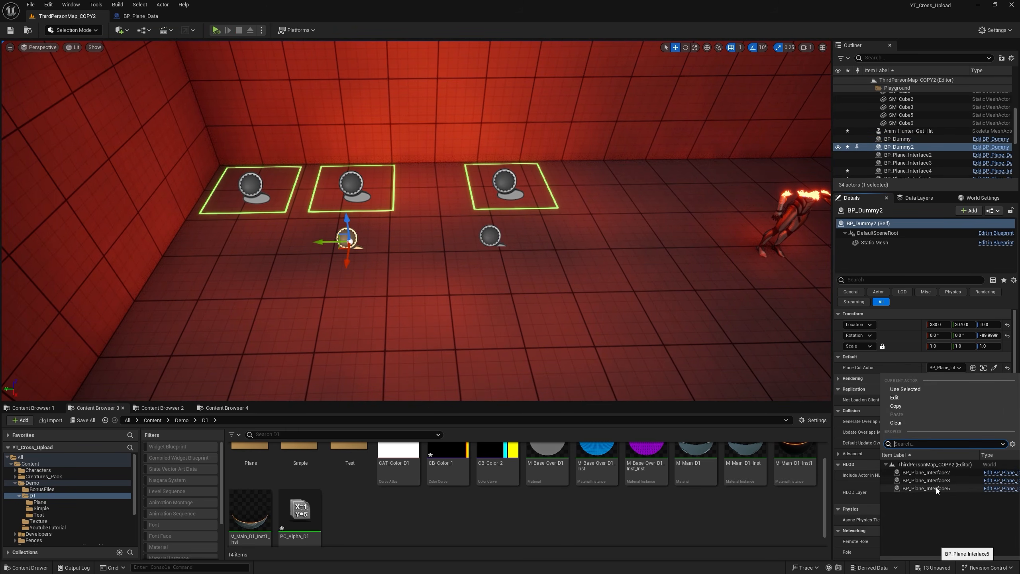
pyautogui.click(927, 488)
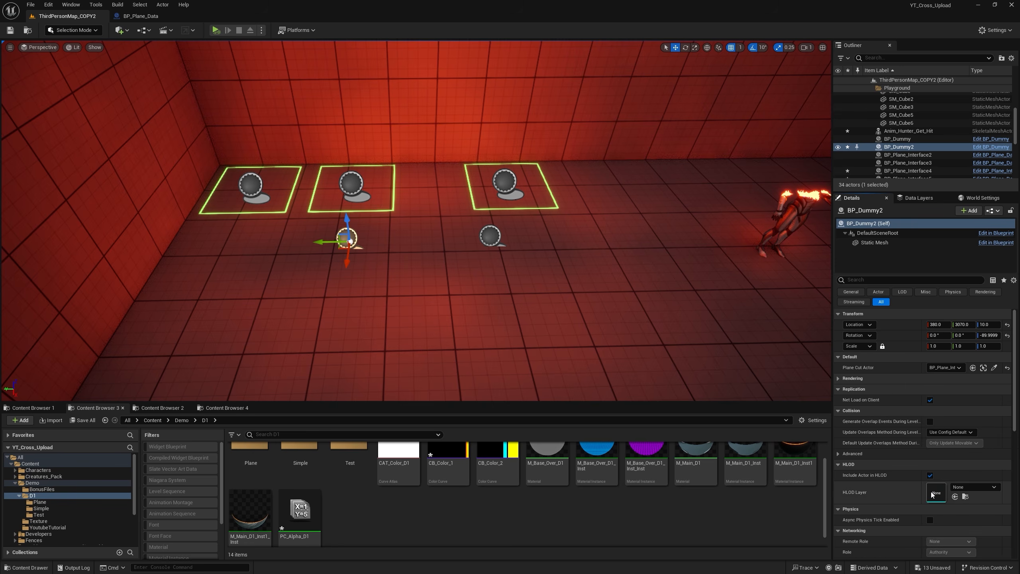
# Step: Simulate the level and lower BP_Plane_Interface5 along Z to cut BP_Dummy2 with its newly assigned plane
pyautogui.click(215, 31)
pyautogui.click(291, 191)
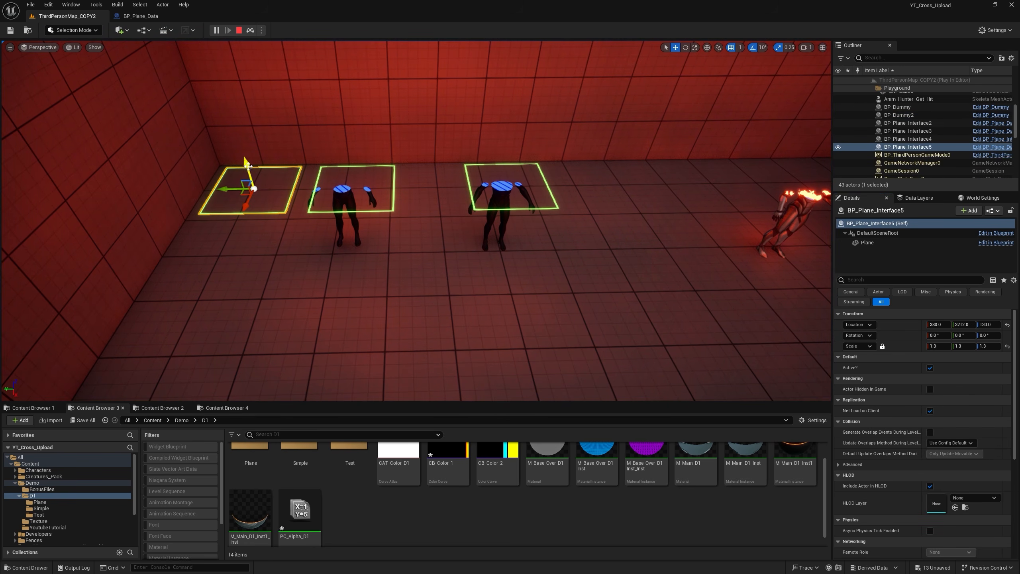
pyautogui.moveTo(248, 166); pyautogui.dragTo(284, 176)
# Step: Raise BP_Plane_Interface3 to Z 184 in the running simulation, undo the move and shift the plane vertically again
pyautogui.click(393, 188)
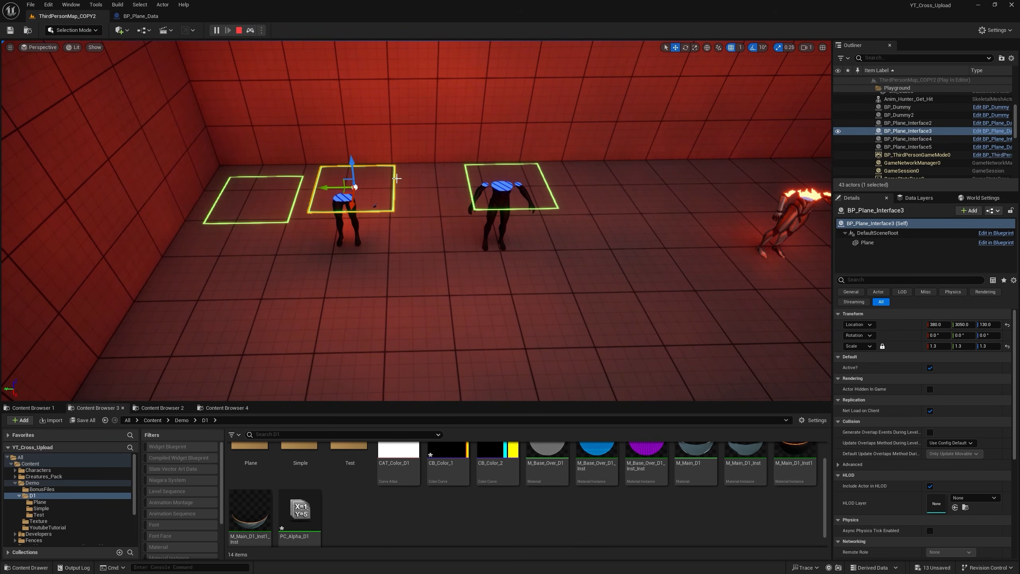
pyautogui.moveTo(355, 158); pyautogui.dragTo(357, 127)
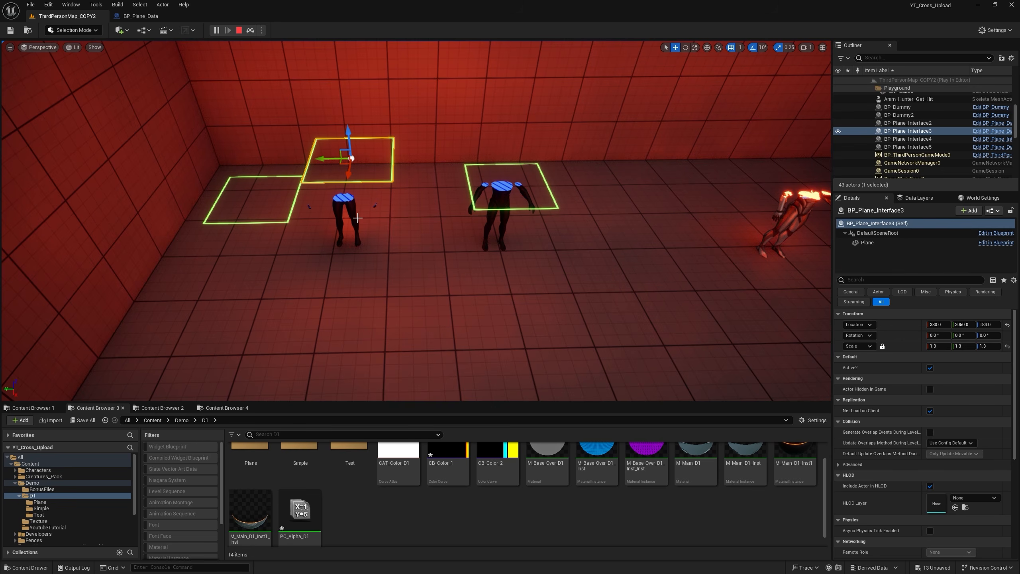
pyautogui.hotkey('ctrl', 'z')
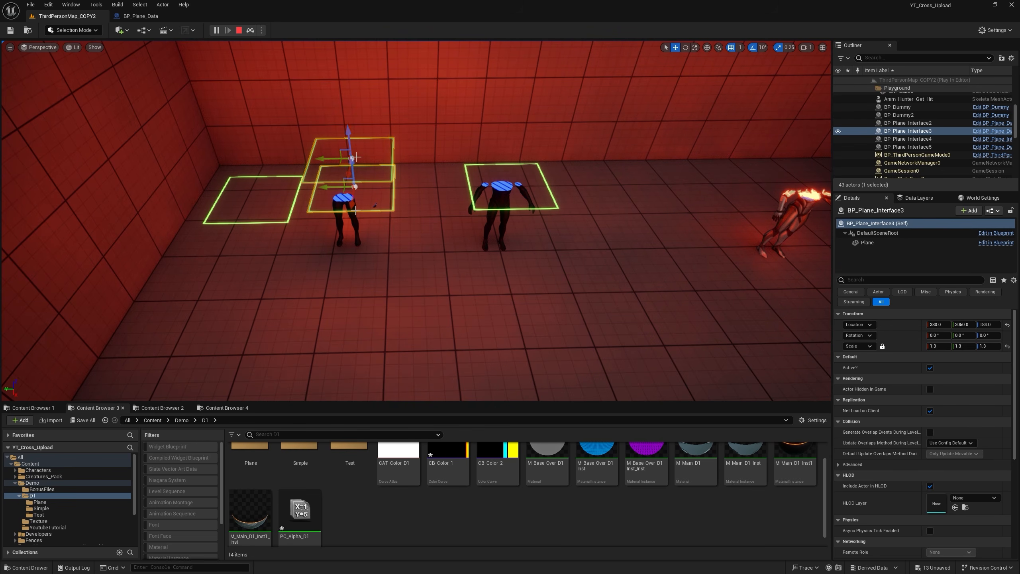
pyautogui.moveTo(349, 166)
pyautogui.mouseDown()
pyautogui.moveTo(353, 144)
pyautogui.moveTo(358, 151)
pyautogui.mouseUp()
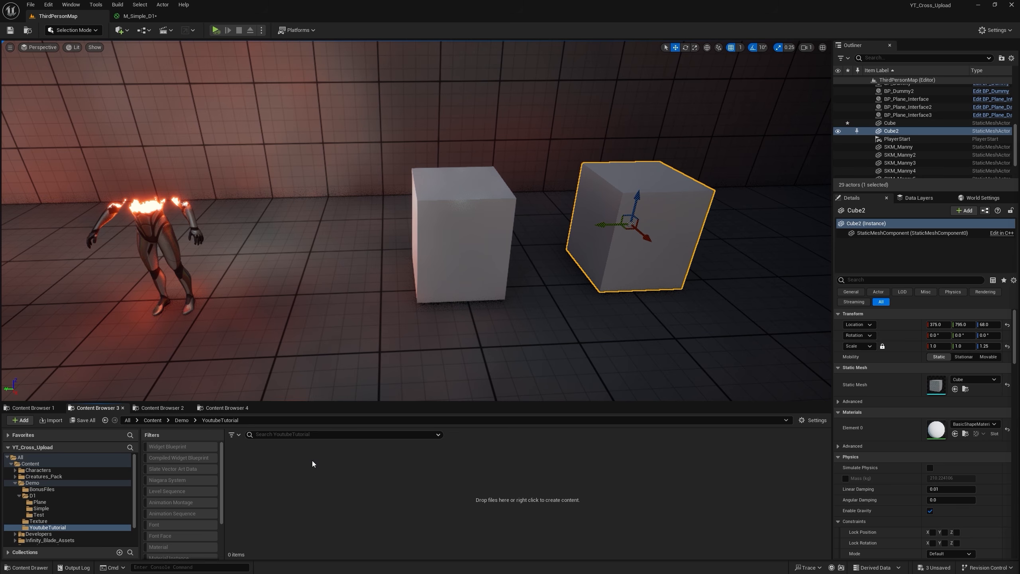
# Step: Create a material named M_Simple_YT in the YoutubeTutorial folder and open it for editing
pyautogui.rightClick(294, 471)
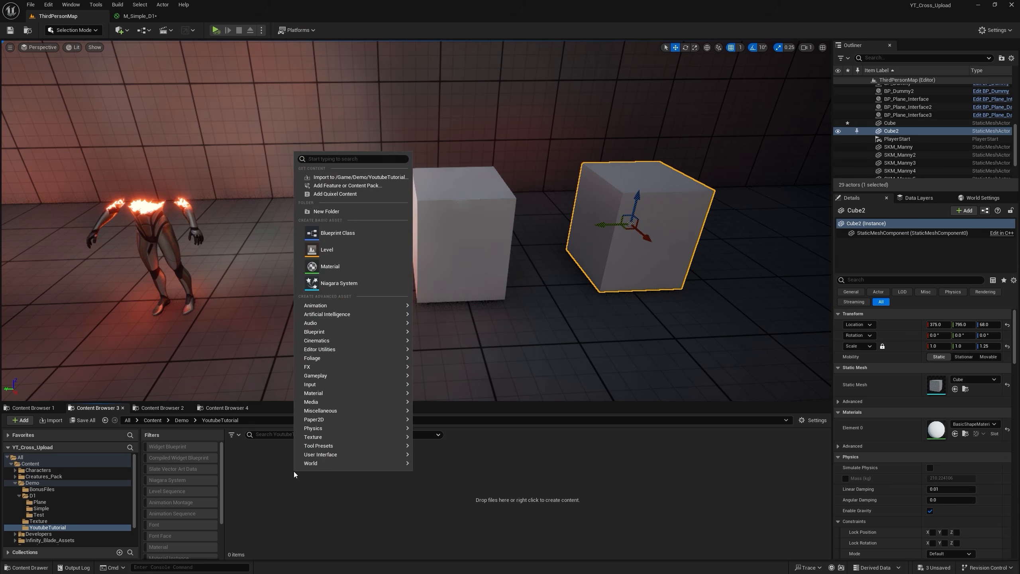
pyautogui.click(365, 268)
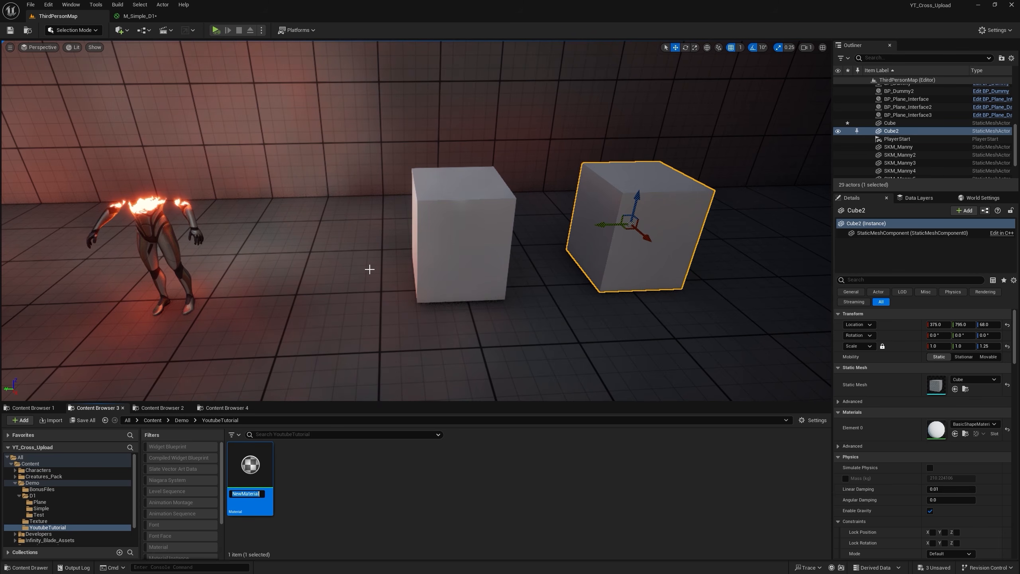
pyautogui.write('M_Simple_YT')
pyautogui.press('Return')
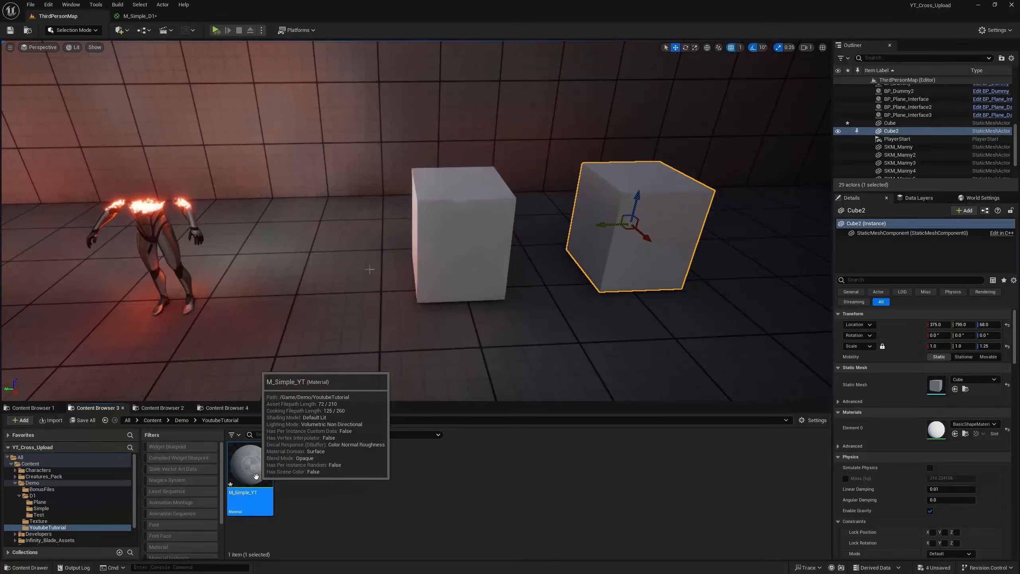
pyautogui.doubleClick(249, 466)
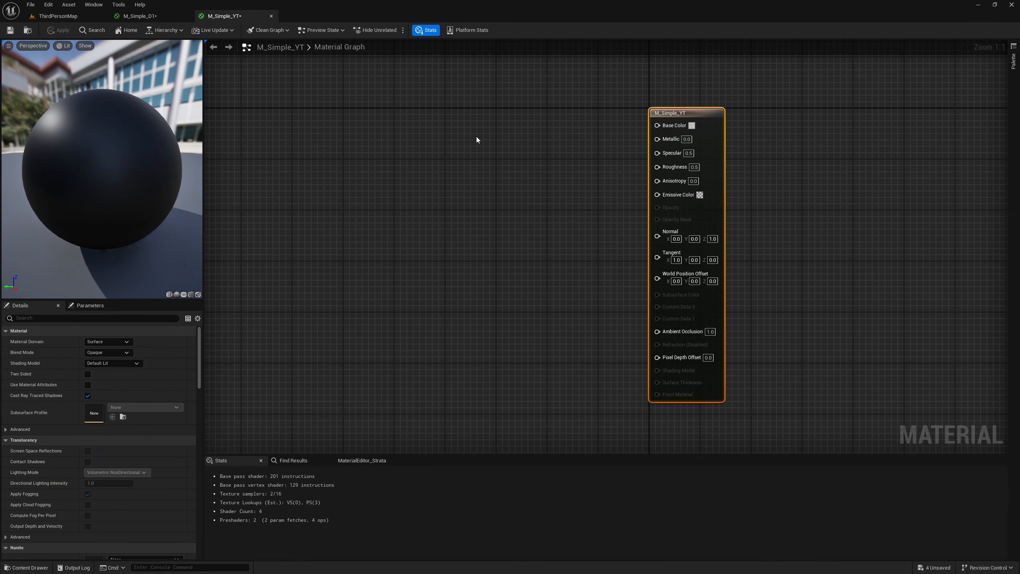
# Step: Add a vector parameter named Base Color to the graph and connect it to the material's Base Color input
pyautogui.click(474, 135)
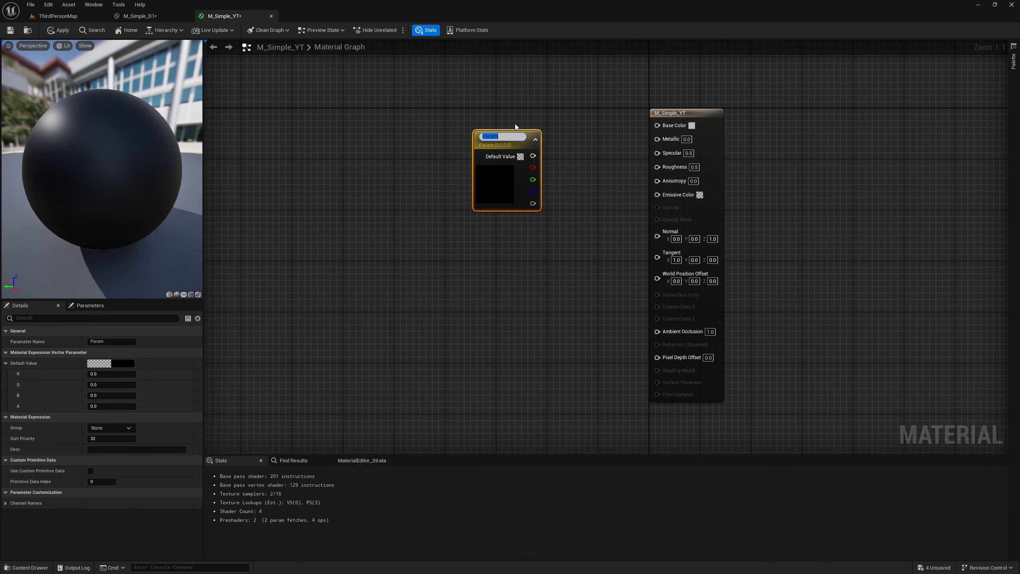
pyautogui.write('Base Color')
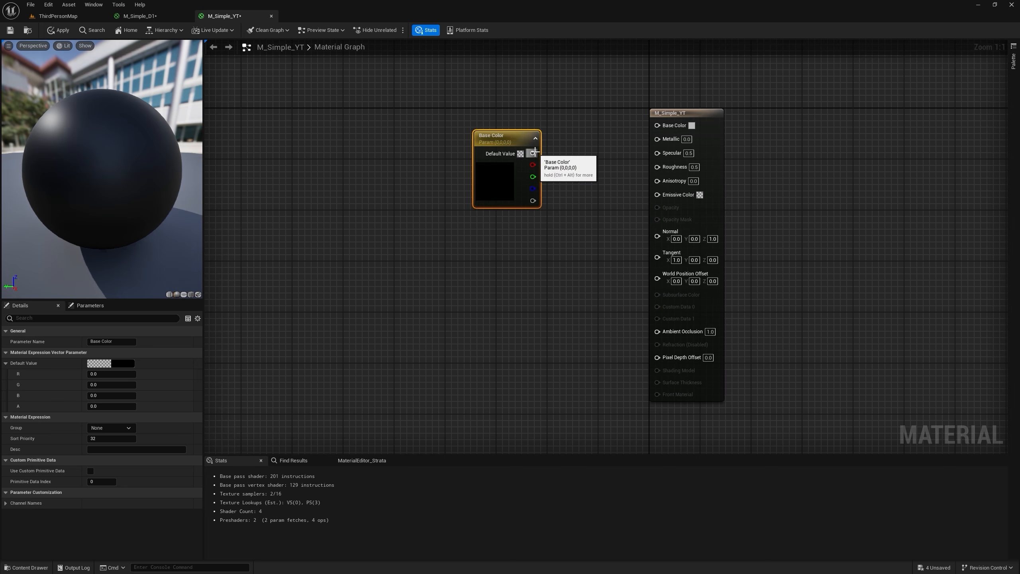
pyautogui.moveTo(532, 153); pyautogui.dragTo(677, 124)
pyautogui.moveTo(478, 140); pyautogui.dragTo(469, 124)
# Step: Set the Base Color parameter's default to a soft red with R 0.541667, G 0.073115, B 0.056424
pyautogui.click(127, 364)
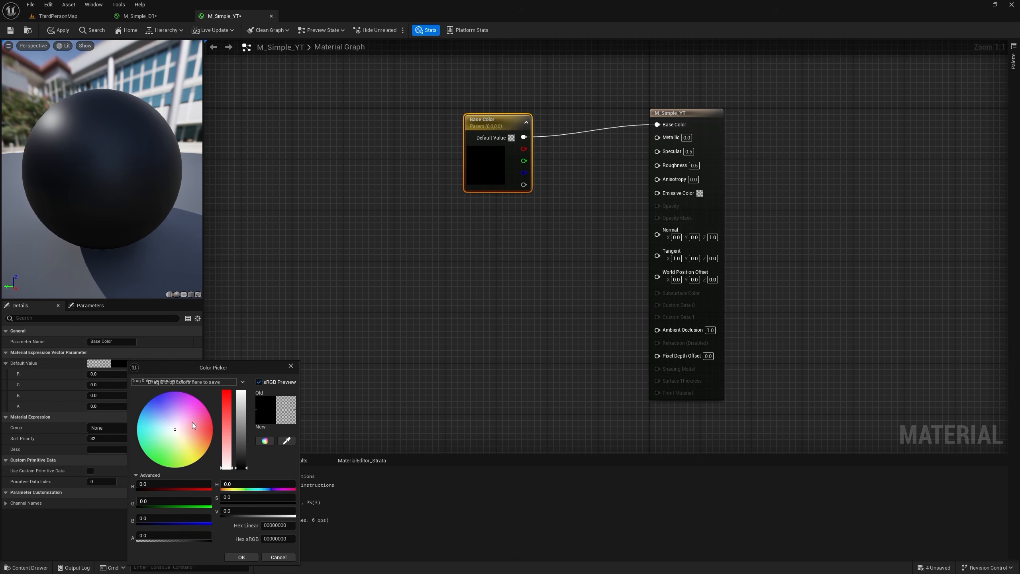
pyautogui.click(211, 436)
pyautogui.click(241, 427)
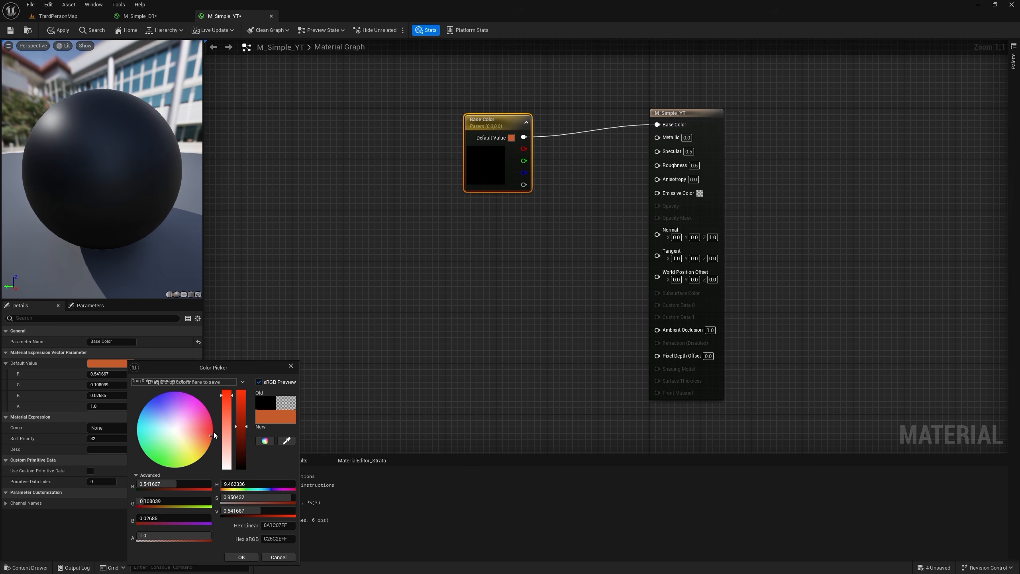
pyautogui.moveTo(214, 432); pyautogui.dragTo(209, 430)
pyautogui.click(241, 557)
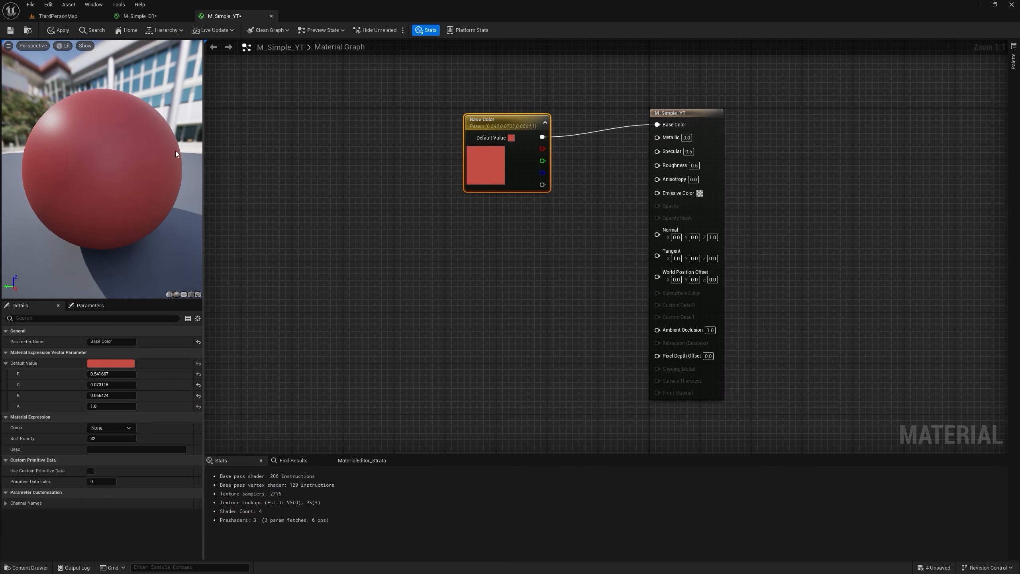
# Step: Change the material's Blend Mode to Masked and set its Opacity Mask value to 0.0
pyautogui.click(712, 194)
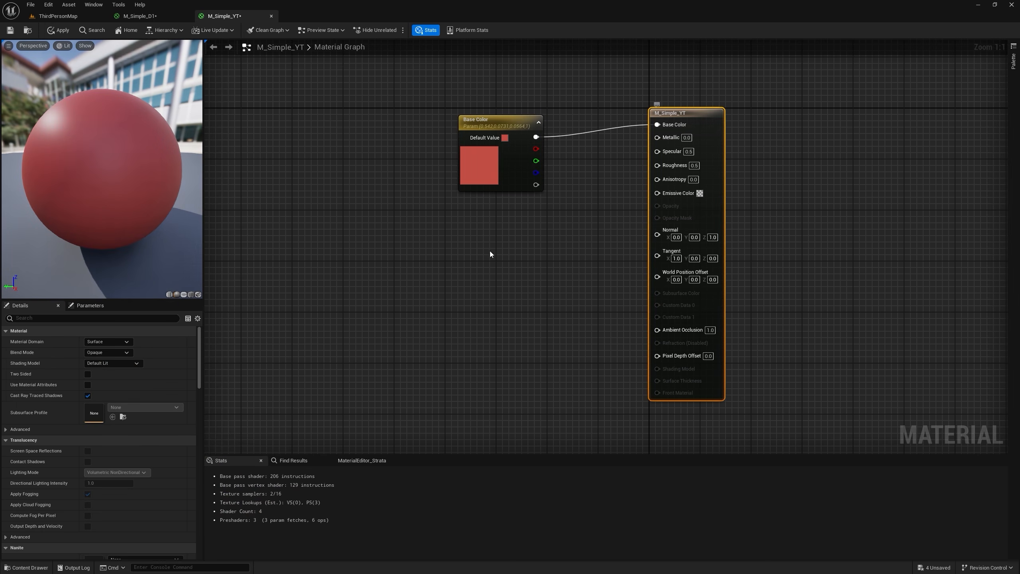
pyautogui.click(117, 355)
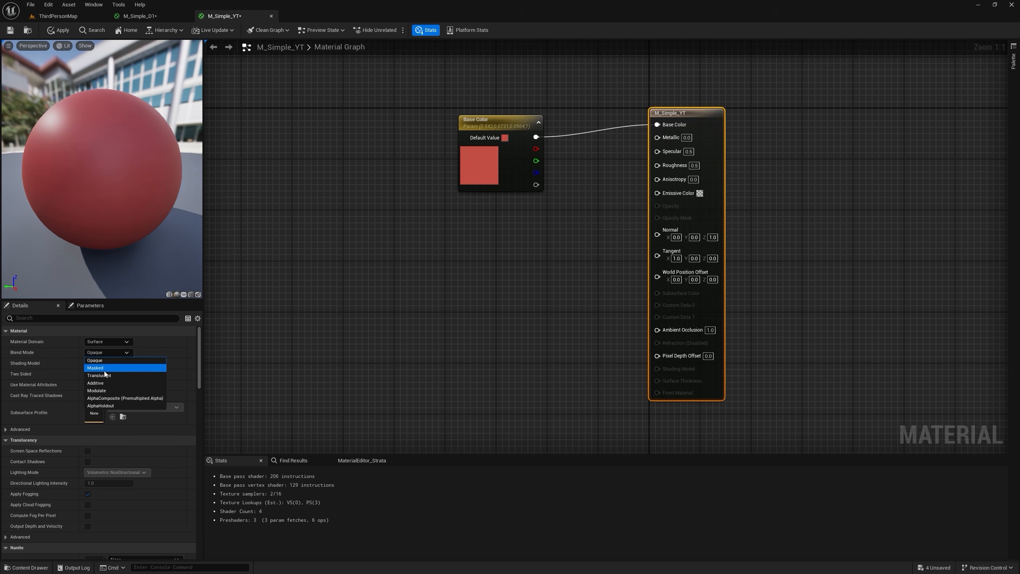
pyautogui.click(102, 367)
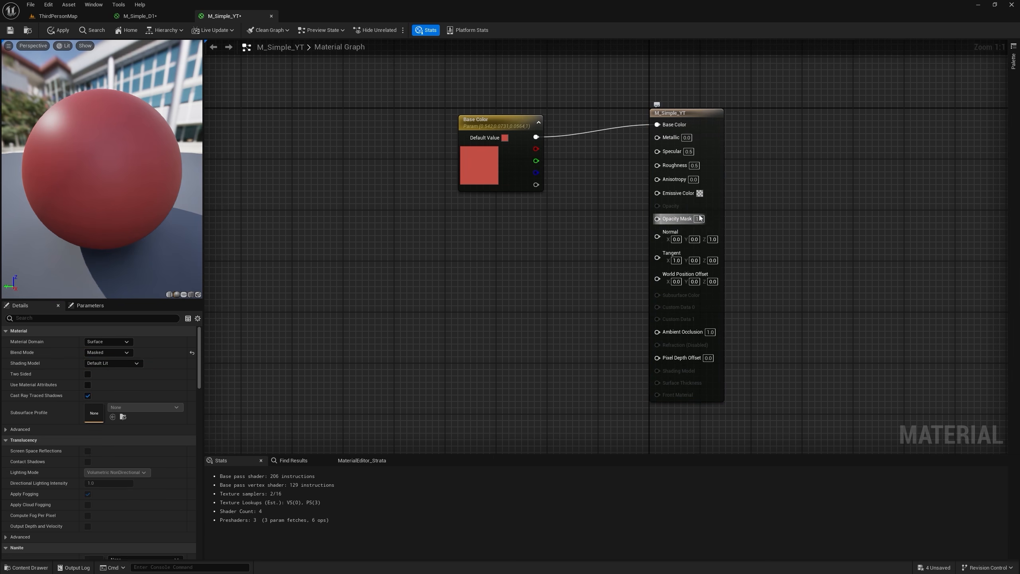
pyautogui.press('Return')
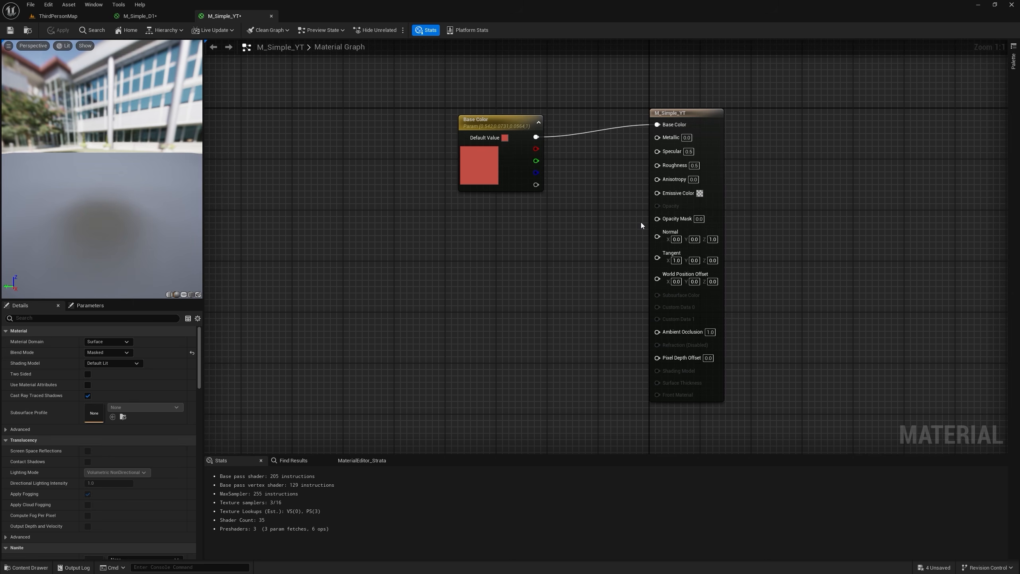
# Step: Add a BoundingBoxBased_0-1_UVW node below the Base Color parameter and connect its B output to Opacity Mask
pyautogui.rightClick(369, 245)
pyautogui.write('bound')
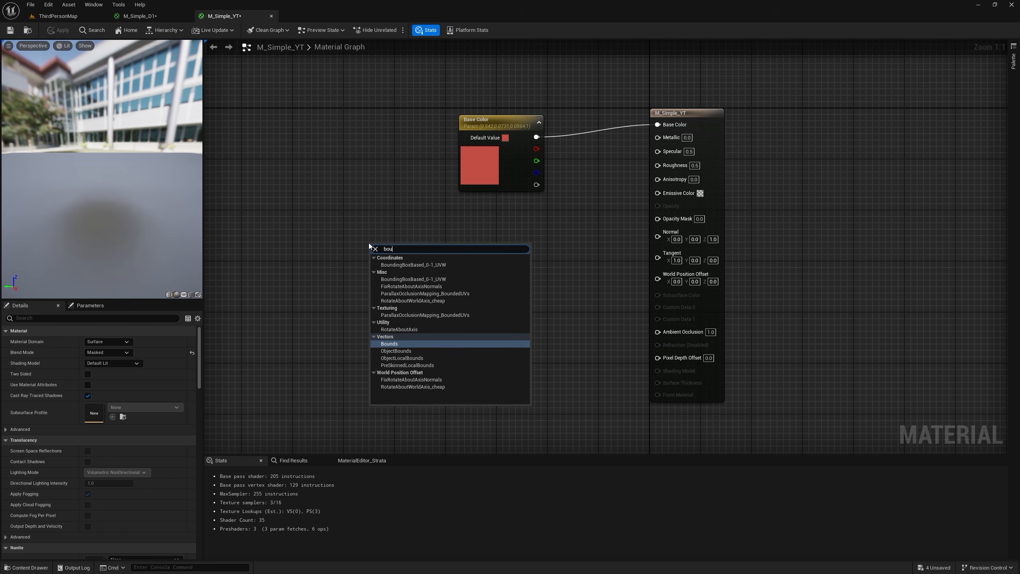
pyautogui.click(409, 266)
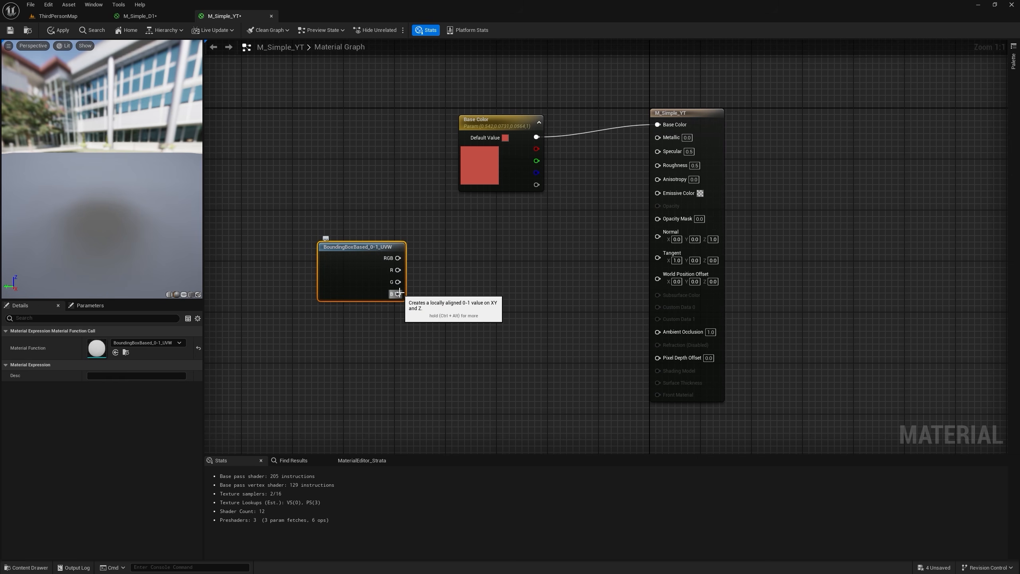
pyautogui.moveTo(399, 293); pyautogui.dragTo(674, 219)
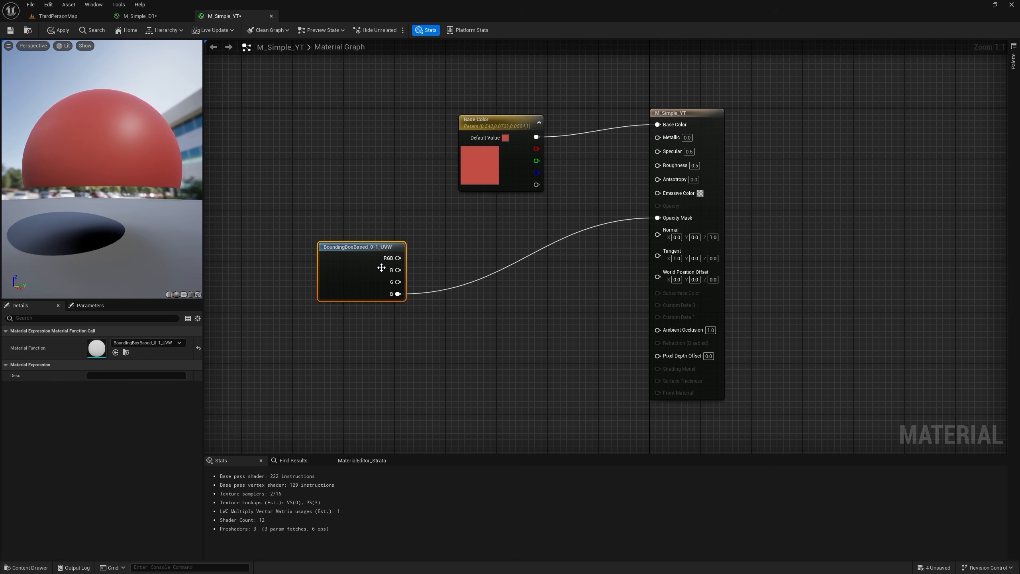
pyautogui.moveTo(392, 299)
pyautogui.mouseDown()
pyautogui.moveTo(489, 260)
pyautogui.moveTo(399, 312)
pyautogui.mouseUp()
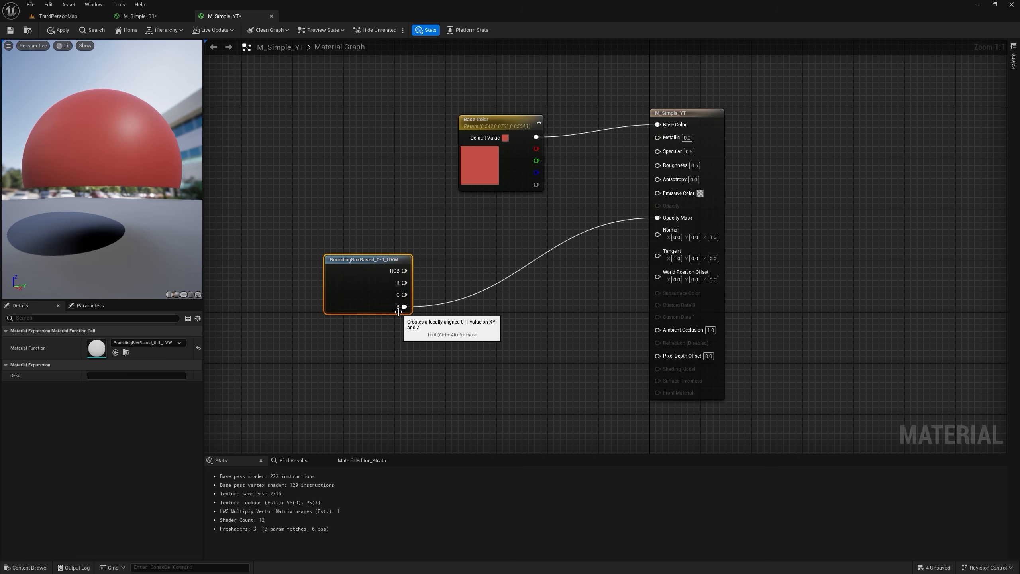
# Step: Disconnect Opacity Mask and preview the BoundingBoxBased_0-1_UVW node's B, R and G outputs in turn through the material's Base Color input
pyautogui.keyDown('alt'); pyautogui.click(658, 218); pyautogui.keyUp('alt')
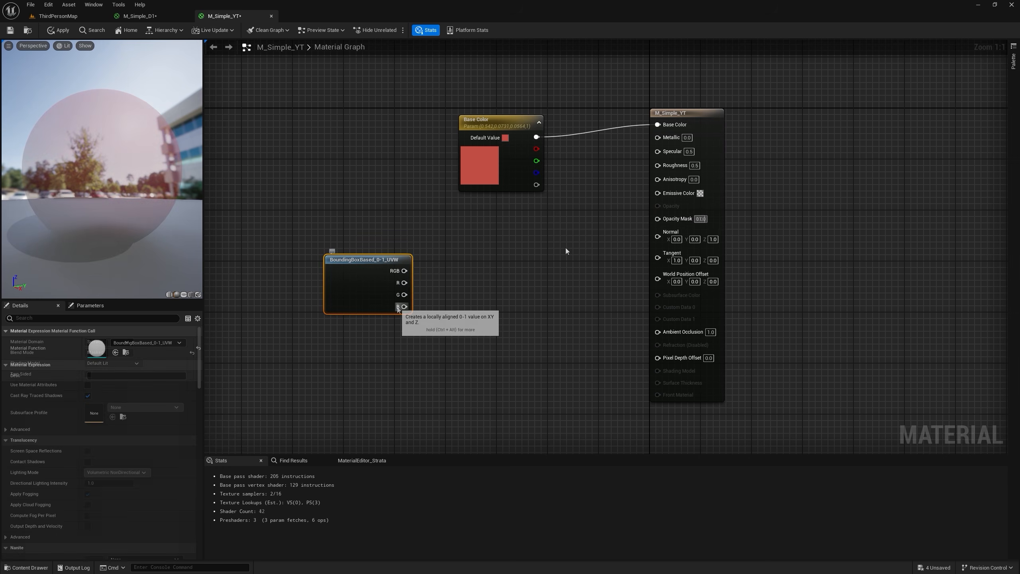
pyautogui.moveTo(403, 307); pyautogui.dragTo(676, 128)
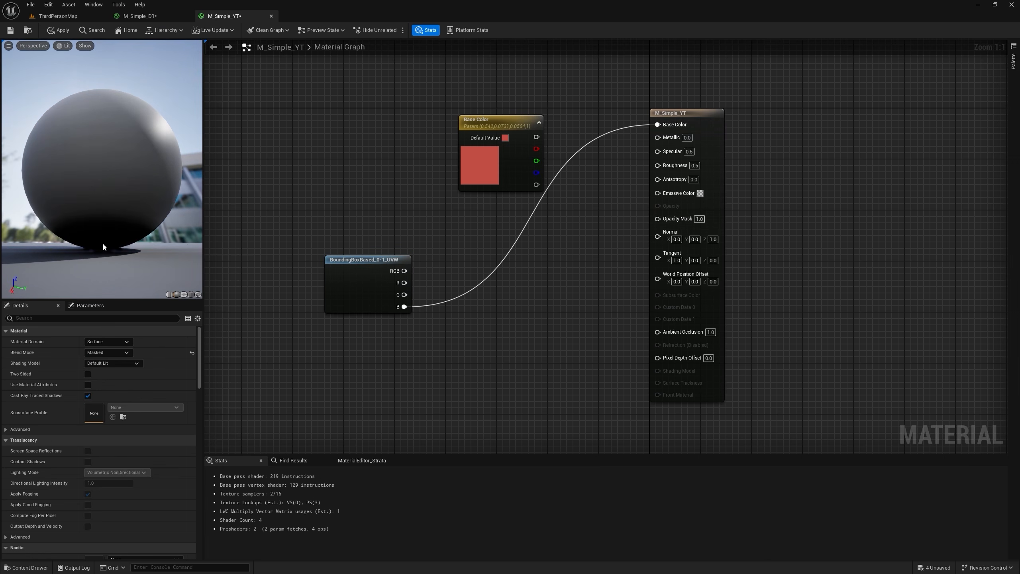
pyautogui.moveTo(112, 231); pyautogui.dragTo(121, 213)
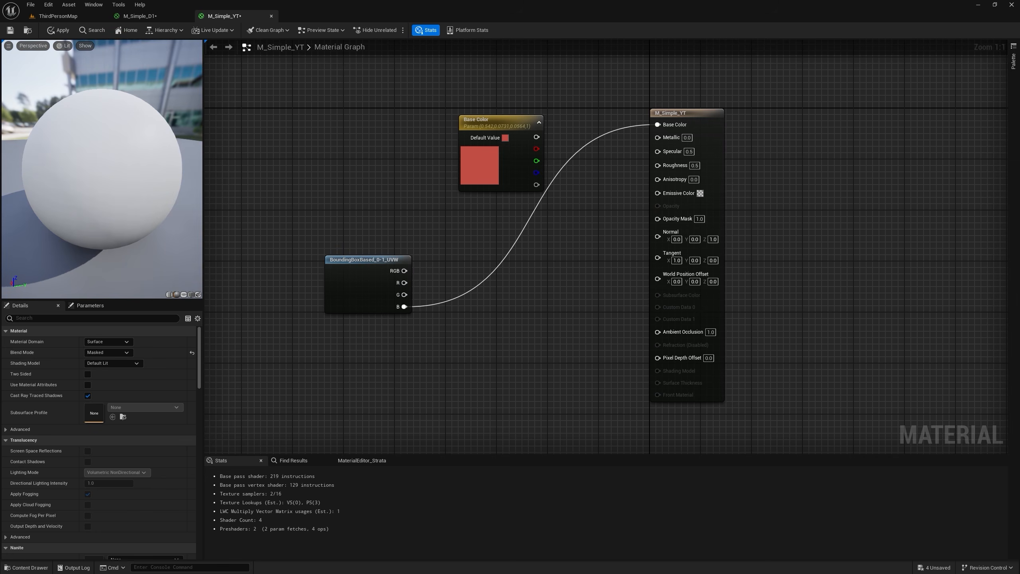
pyautogui.moveTo(404, 283); pyautogui.dragTo(659, 128)
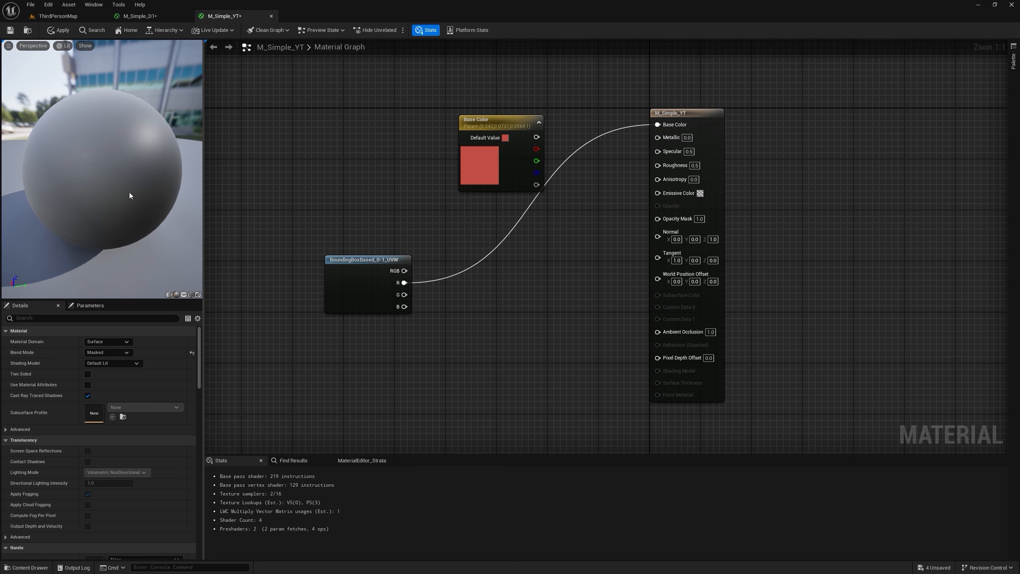
pyautogui.moveTo(129, 192); pyautogui.dragTo(168, 189)
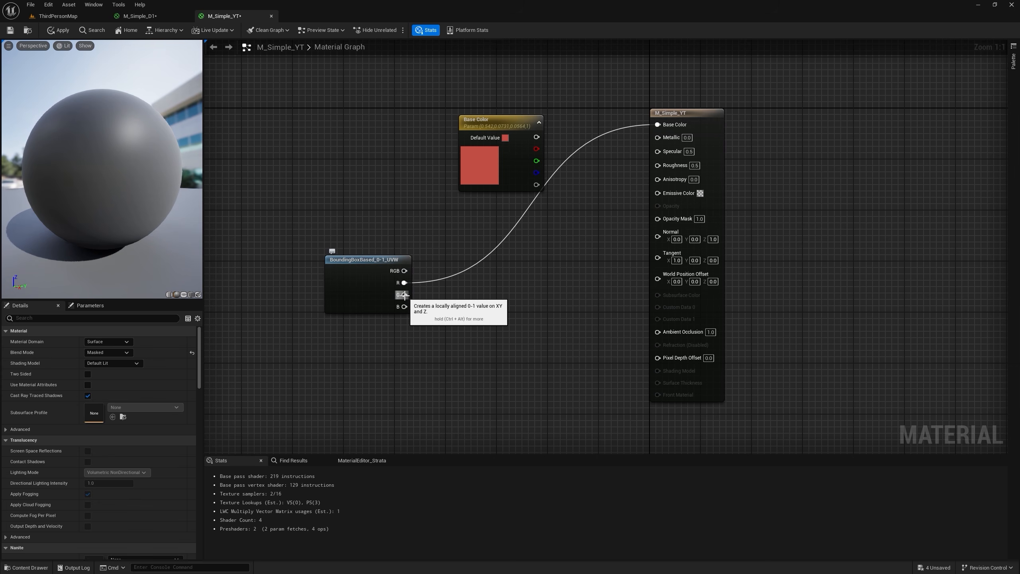
pyautogui.moveTo(404, 294); pyautogui.dragTo(677, 127)
pyautogui.moveTo(147, 197); pyautogui.dragTo(201, 192)
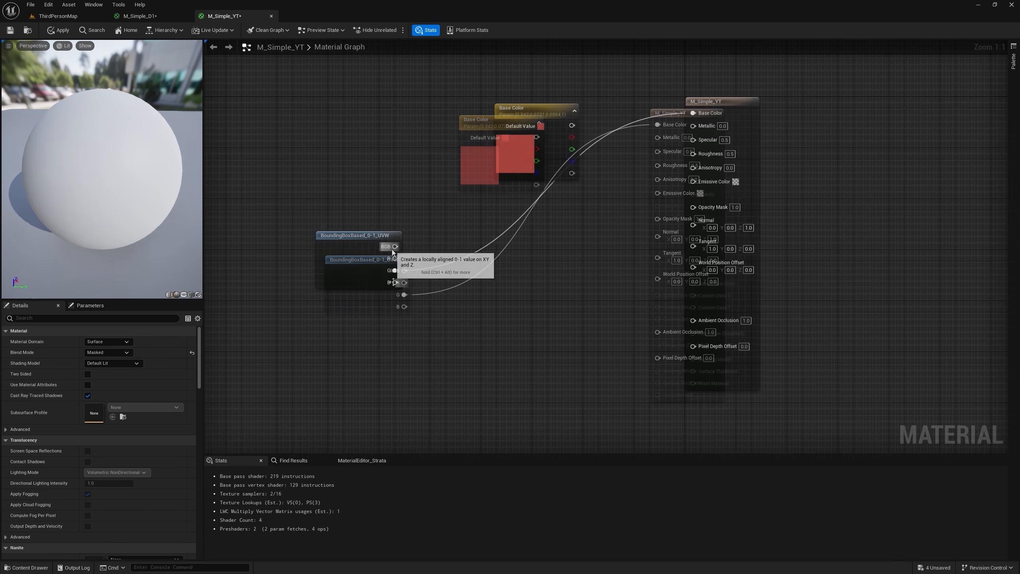
# Step: Add a Dot node with its A input fed by the RGB output of BoundingBoxBased_0-1_UVW
pyautogui.moveTo(403, 251); pyautogui.dragTo(480, 250)
pyautogui.write('dot')
pyautogui.click(500, 274)
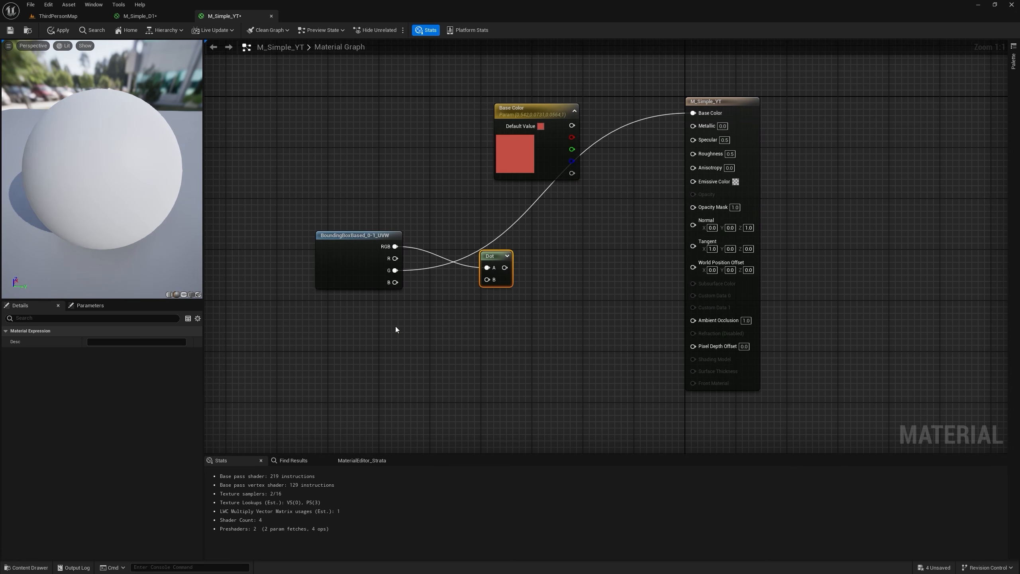
# Step: Add a vector parameter named Direction below the bounding box node and connect it to the Dot node's B input
pyautogui.click(353, 332)
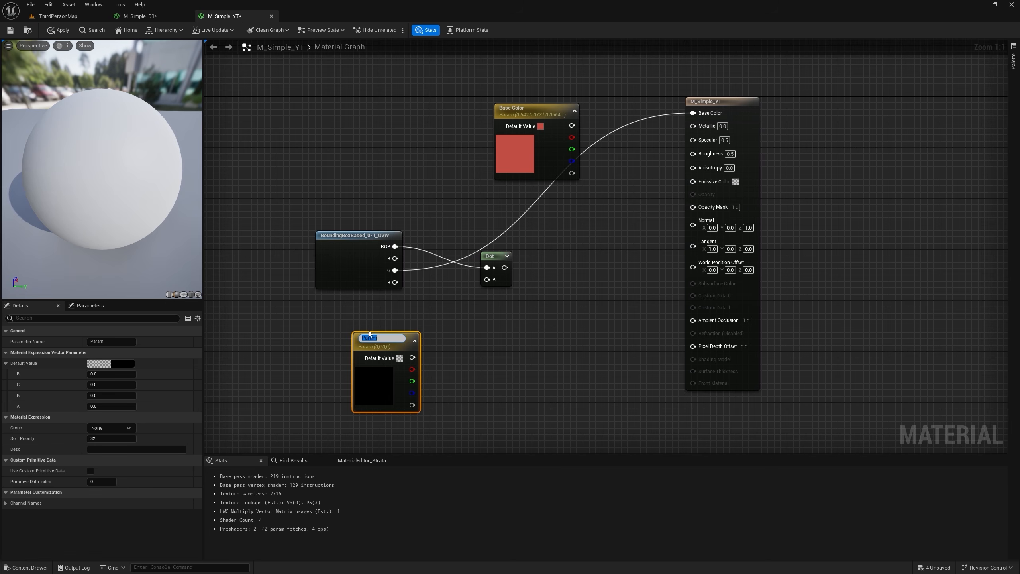
pyautogui.write('Direction')
pyautogui.press('Return')
pyautogui.moveTo(412, 354); pyautogui.dragTo(487, 279)
# Step: Expand the Dot node's preview, connect its output to the material's Base Color input and shift the node slightly aside
pyautogui.click(503, 270)
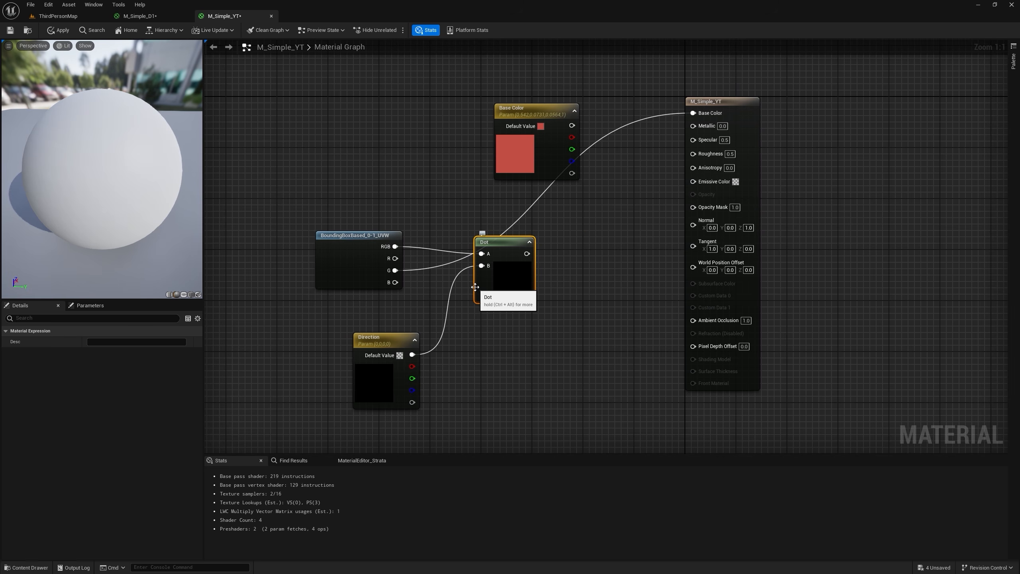
pyautogui.moveTo(526, 253); pyautogui.dragTo(586, 229)
pyautogui.click(557, 228)
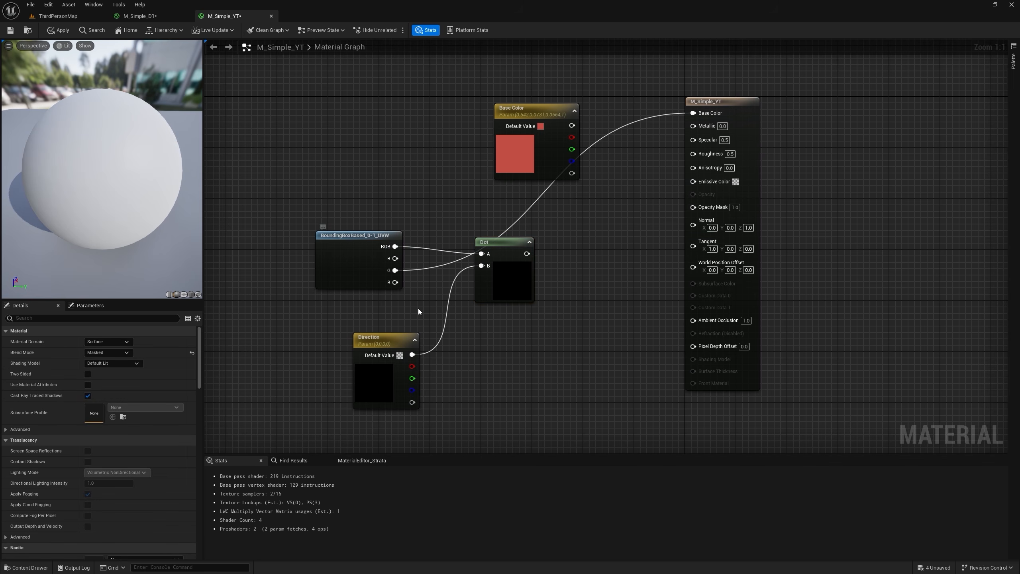
pyautogui.moveTo(526, 254); pyautogui.dragTo(700, 115)
pyautogui.moveTo(501, 241); pyautogui.dragTo(527, 235)
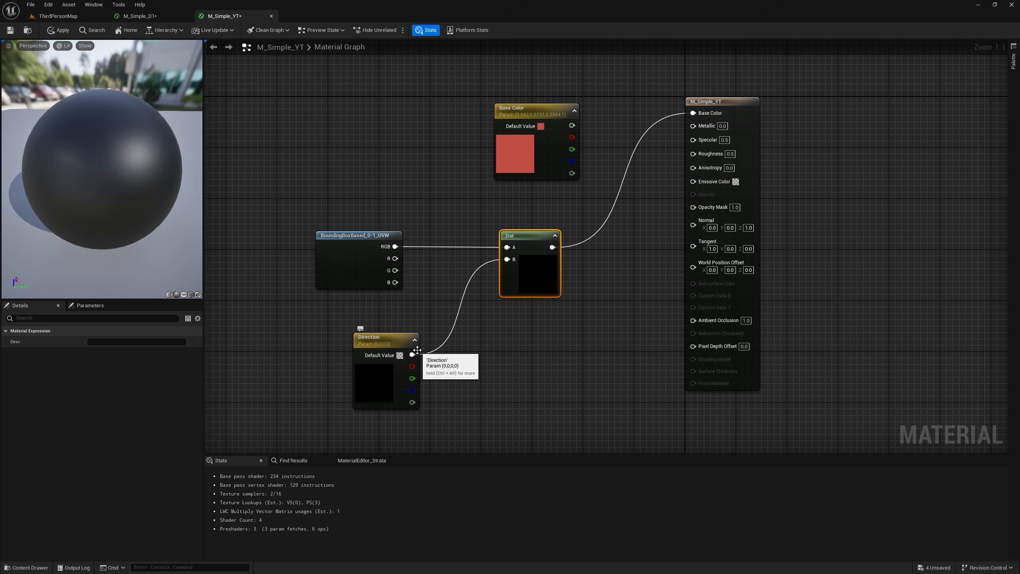
# Step: Set the Direction parameter's default B value to 1 and check the gradient on the preview sphere
pyautogui.click(376, 341)
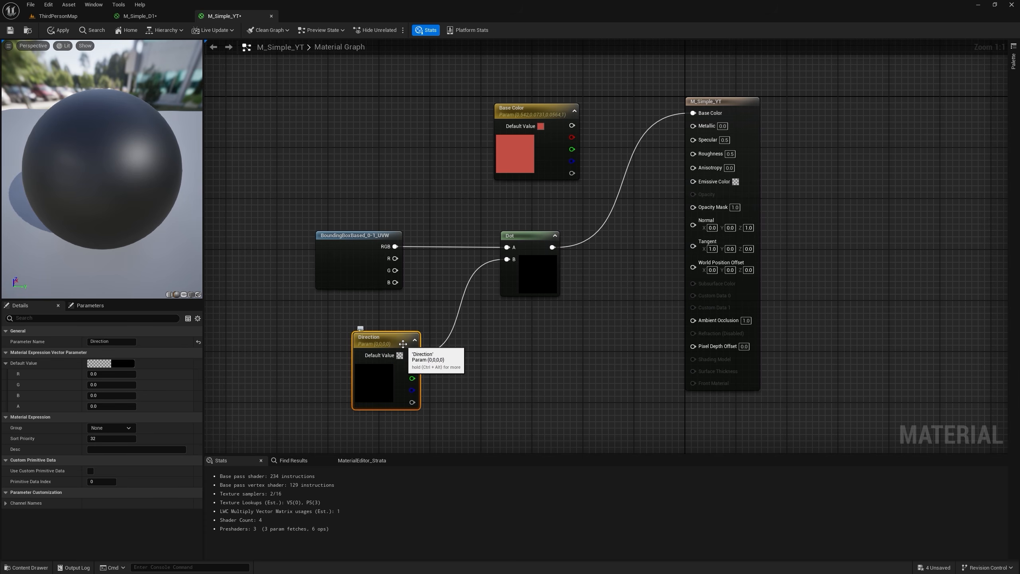
pyautogui.moveTo(121, 181); pyautogui.dragTo(136, 235)
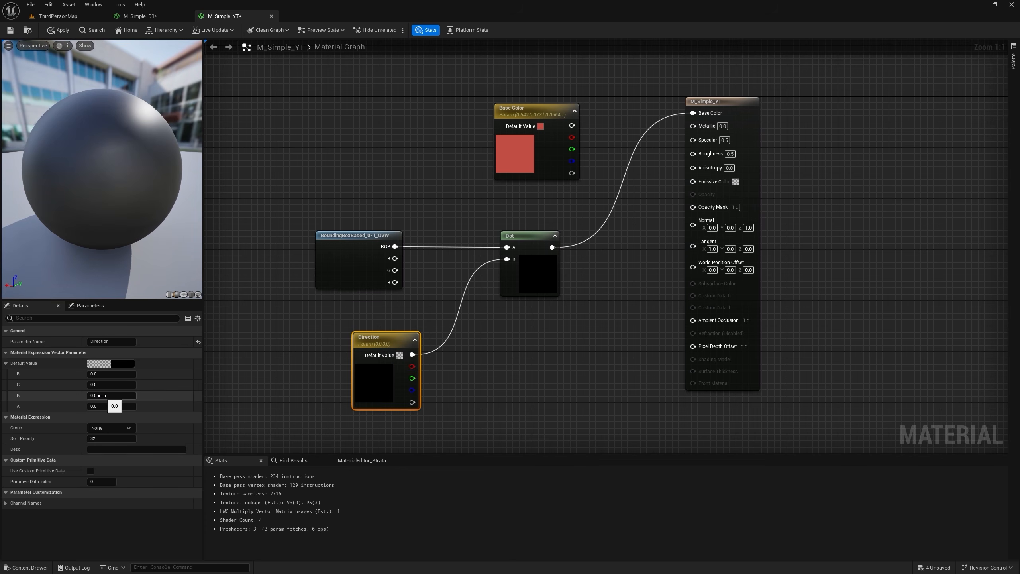
pyautogui.write('1')
pyautogui.press('Return')
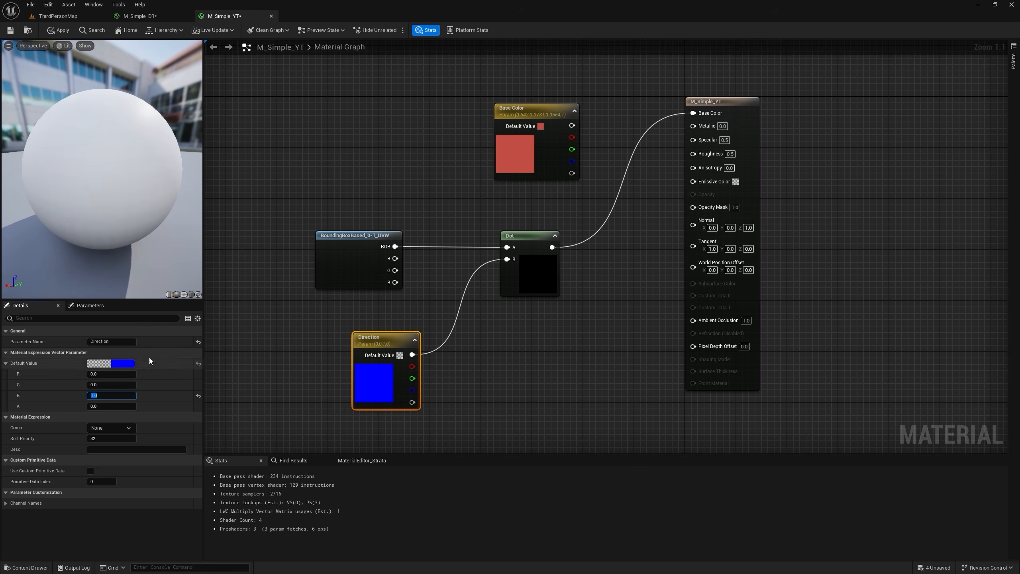
pyautogui.moveTo(121, 281); pyautogui.dragTo(119, 267)
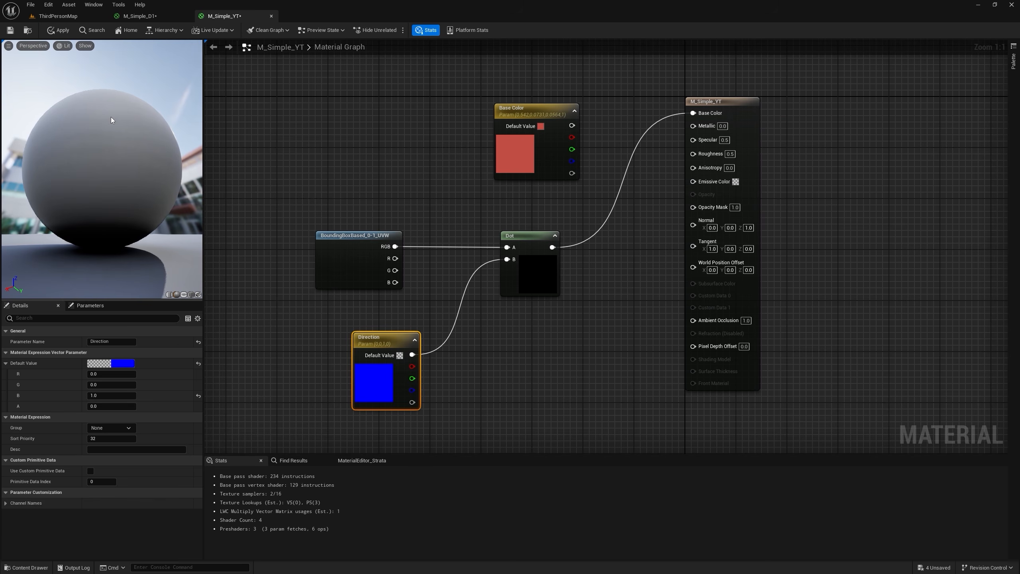
# Step: Try a G value of 1 on the Direction parameter, inspect the preview sphere and restore G to 0
pyautogui.click(100, 384)
pyautogui.write('1')
pyautogui.moveTo(127, 285); pyautogui.dragTo(116, 181)
pyautogui.click(114, 384)
pyautogui.write('0')
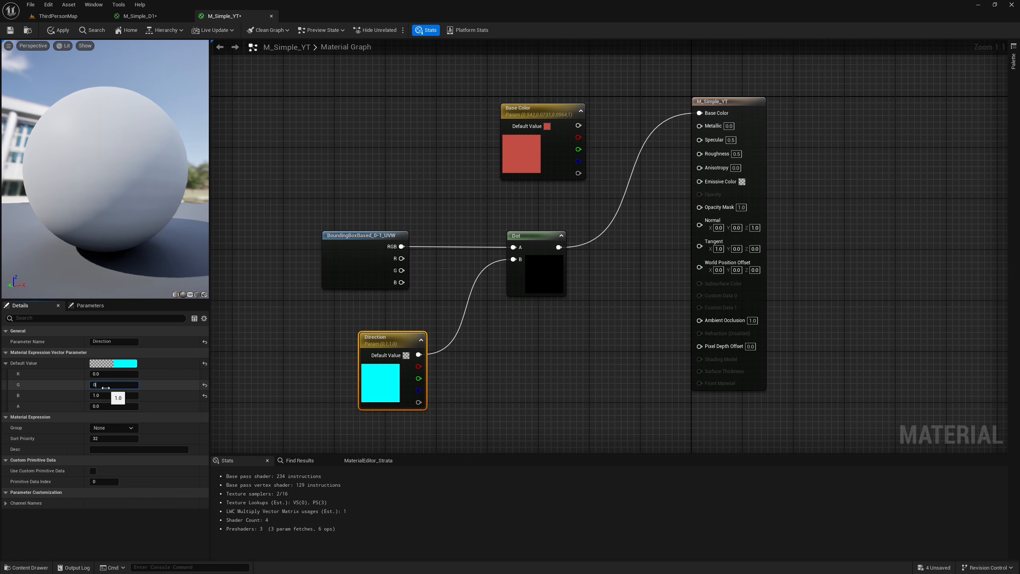
pyautogui.press('Return')
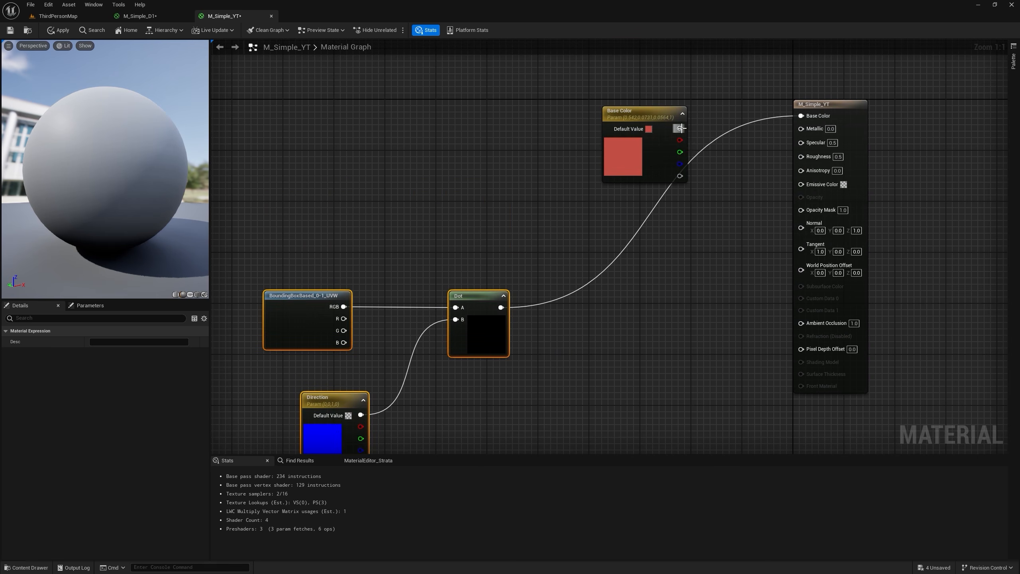
# Step: Reconnect the Base Color parameter to the material's Base Color input and connect the Dot output to Opacity Mask
pyautogui.moveTo(680, 129); pyautogui.dragTo(800, 115)
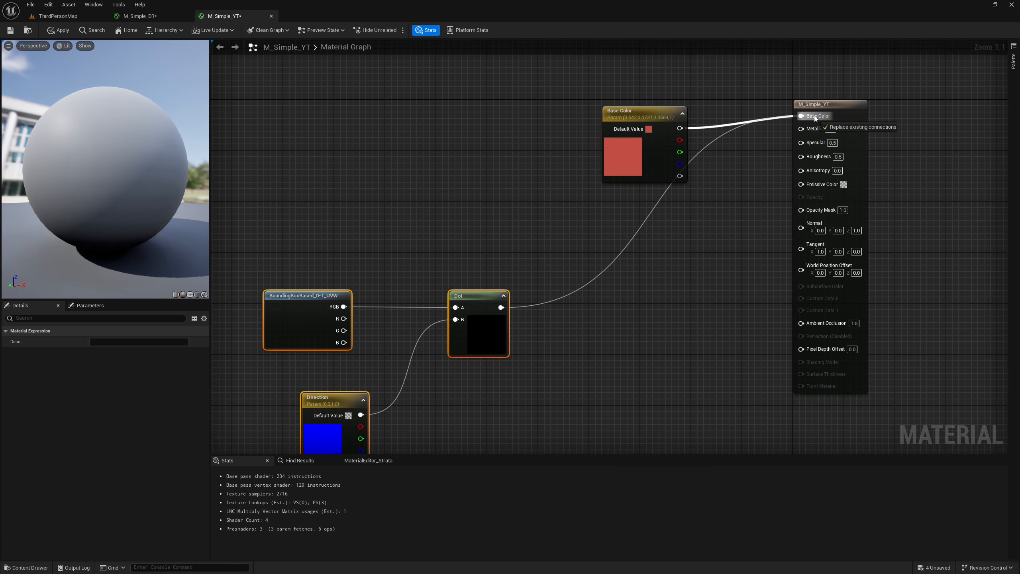
pyautogui.moveTo(501, 307); pyautogui.dragTo(801, 209)
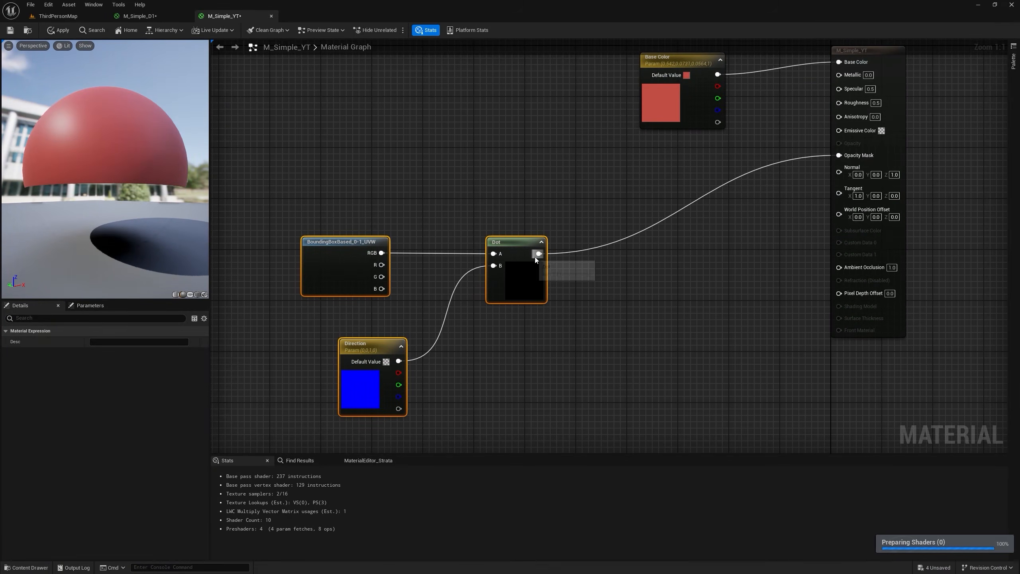
# Step: Add a Subtract node fed by the Dot output, and place a Multiply node below it with B set to 2
pyautogui.moveTo(539, 253); pyautogui.dragTo(596, 255)
pyautogui.moveTo(596, 255); pyautogui.dragTo(596, 257)
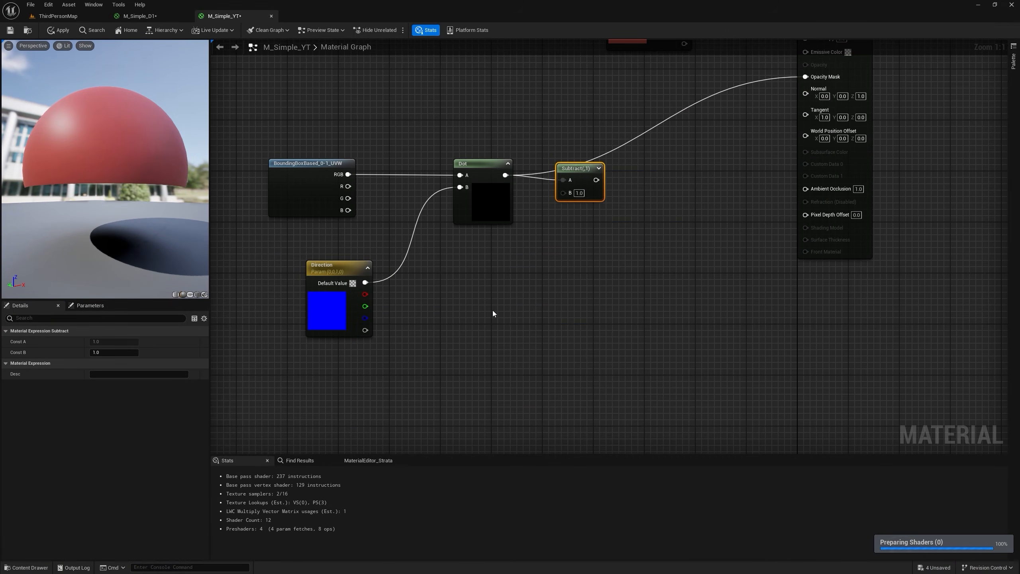
pyautogui.click(493, 313)
pyautogui.click(514, 342)
pyautogui.write('2')
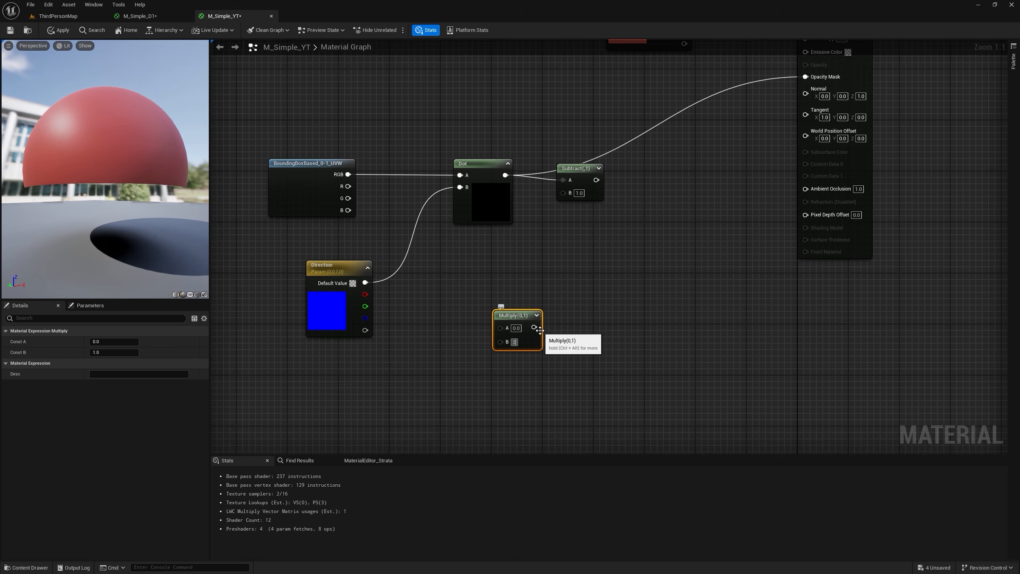
# Step: Route the Multiply through a second Subtract node with B 1.0 into the first Subtract's B input, and connect the first Subtract to Opacity Mask
pyautogui.click(550, 316)
pyautogui.rightClick(551, 306)
pyautogui.write('s')
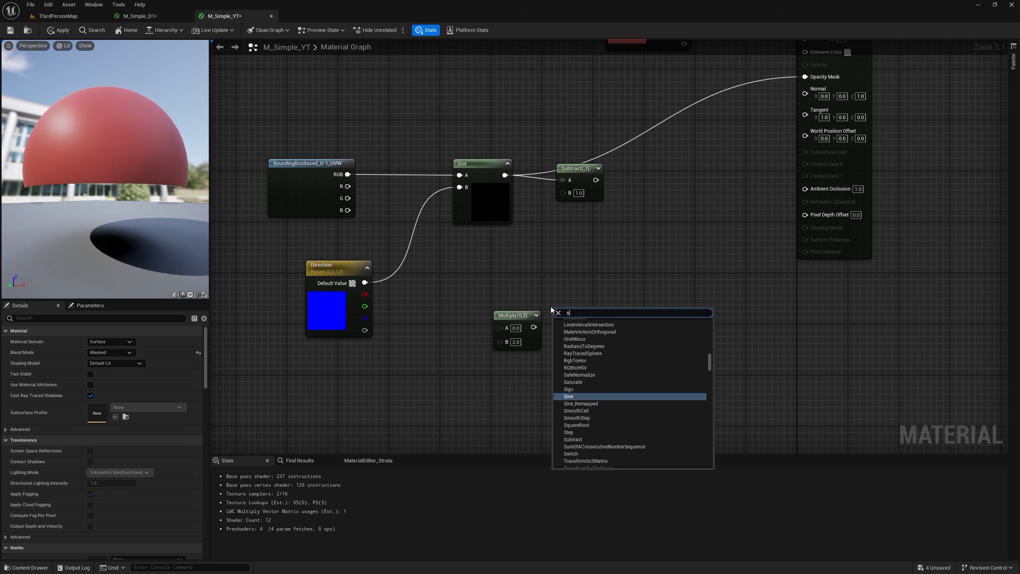
pyautogui.moveTo(594, 328); pyautogui.dragTo(804, 76)
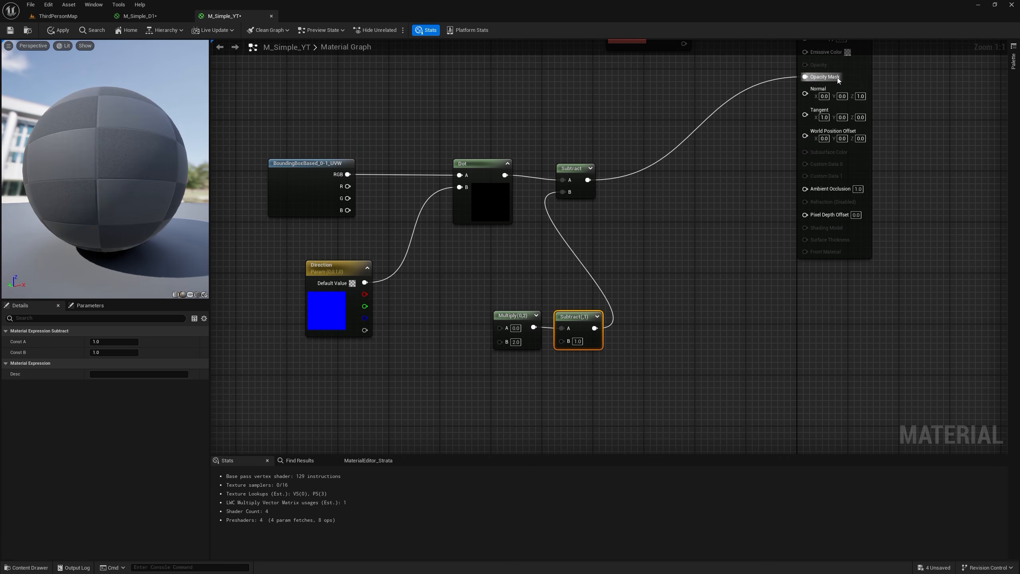
# Step: Add a scalar parameter named Alpha and place it below the Direction parameter
pyautogui.moveTo(585, 245); pyautogui.dragTo(638, 190, button='right')
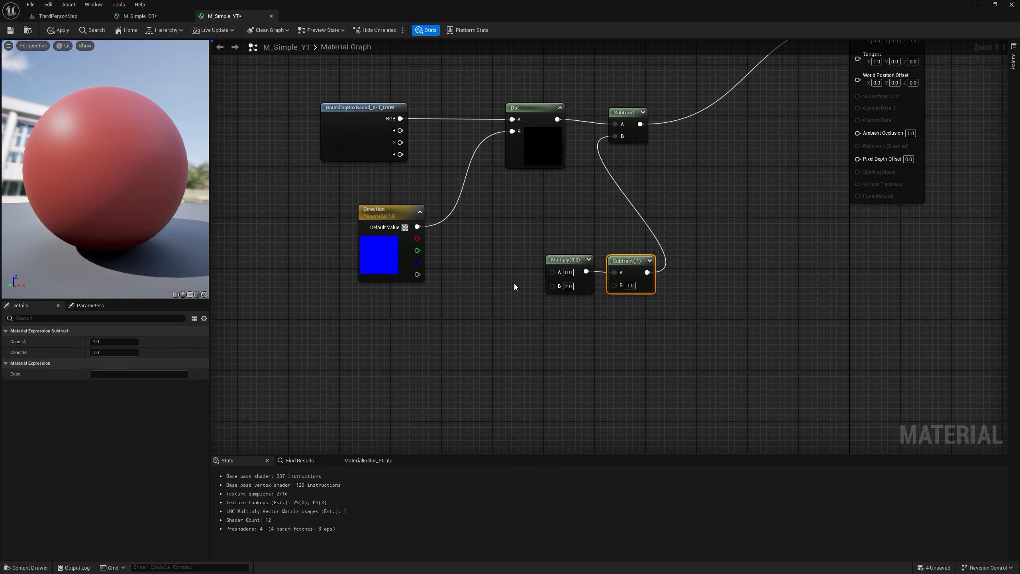
pyautogui.click(487, 270)
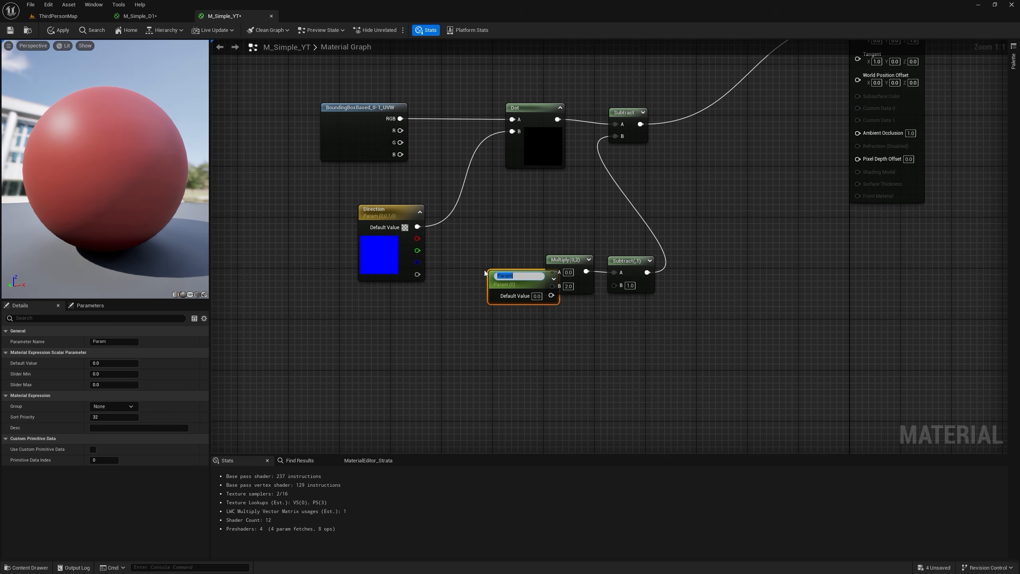
pyautogui.write('Alpha')
pyautogui.press('Return')
pyautogui.moveTo(502, 284); pyautogui.dragTo(385, 341)
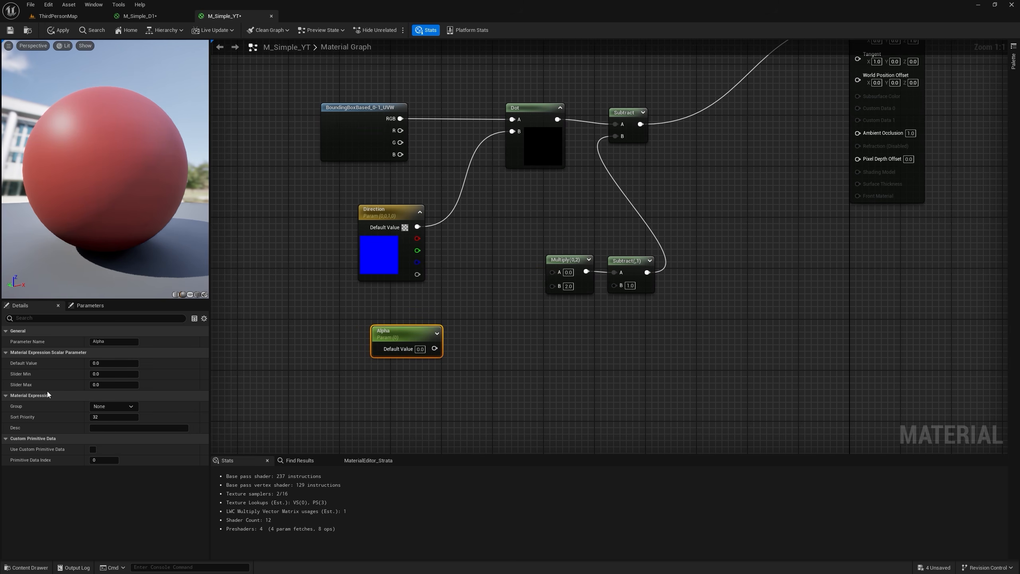
# Step: Set the Alpha parameter's Slider Max to 1 and its Default Value to 0
pyautogui.click(98, 386)
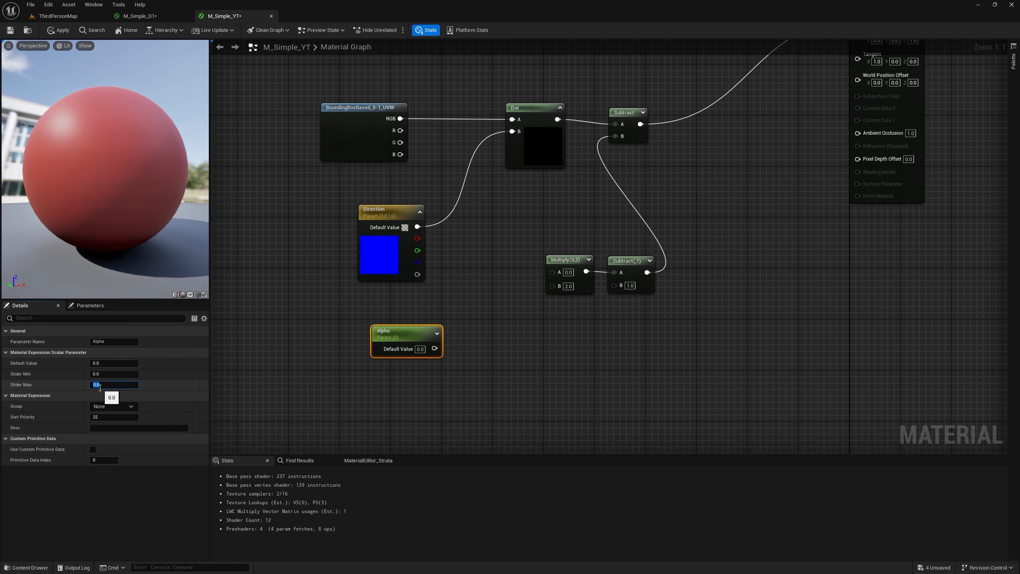
pyautogui.write('1')
pyautogui.press('Return')
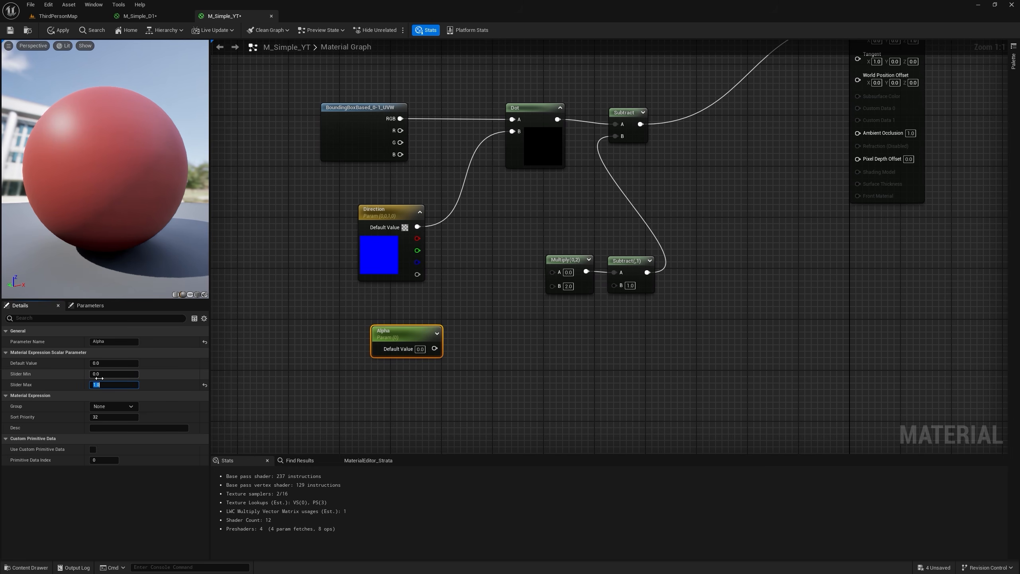
pyautogui.moveTo(99, 364); pyautogui.dragTo(109, 363)
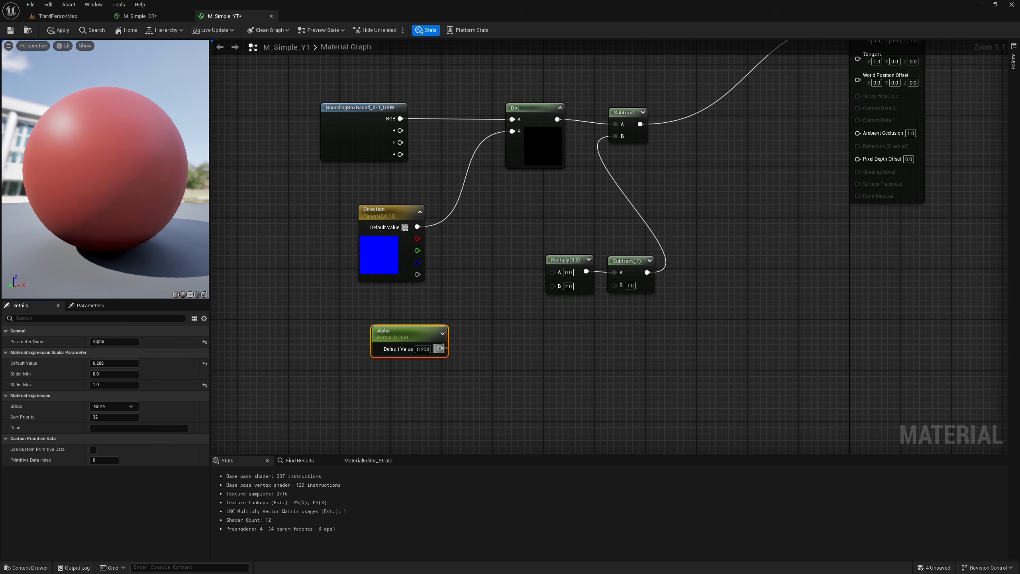
pyautogui.click(427, 349)
pyautogui.write('0')
pyautogui.press('Return')
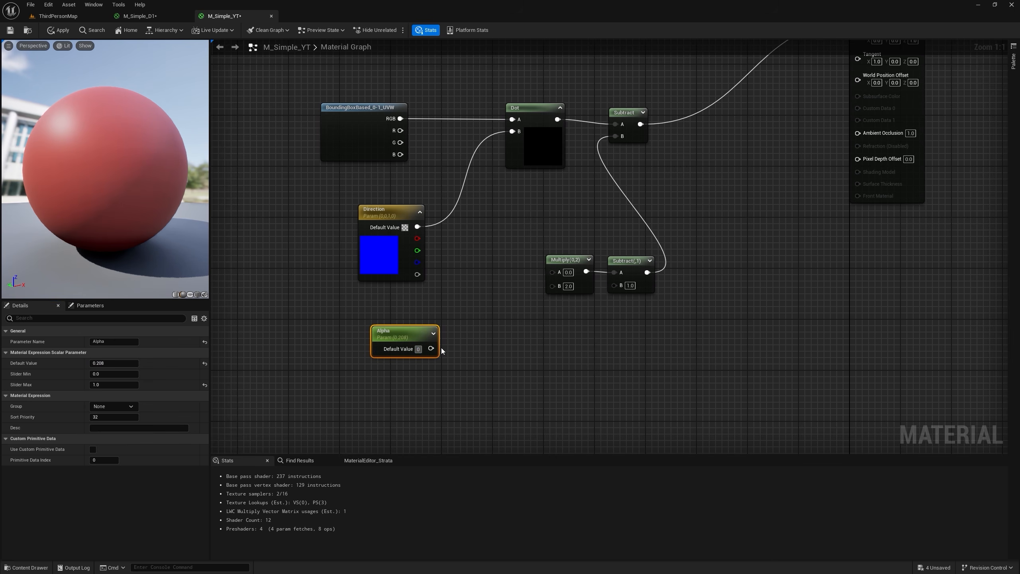
# Step: Connect Alpha to the Multiply node's A input and move the Multiply and second Subtract nodes into line beside Alpha
pyautogui.moveTo(434, 348); pyautogui.dragTo(554, 276)
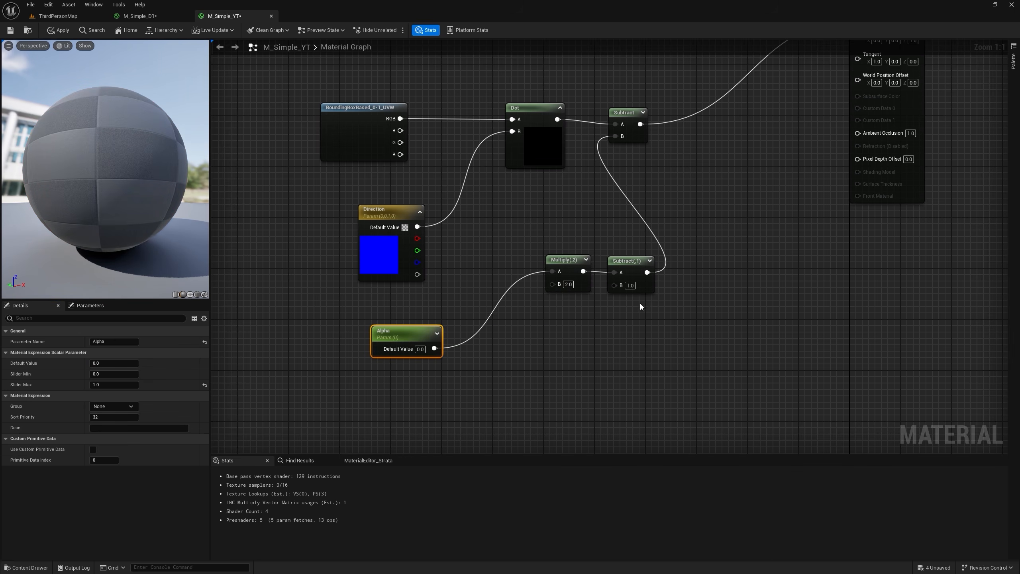
pyautogui.moveTo(641, 304); pyautogui.dragTo(570, 277)
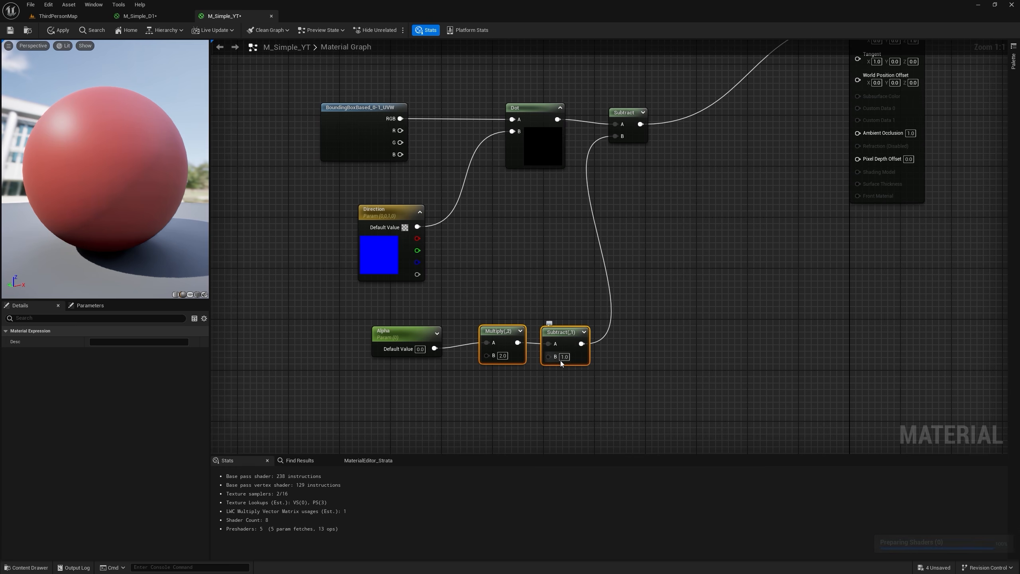
pyautogui.moveTo(611, 278); pyautogui.dragTo(552, 348, button='right')
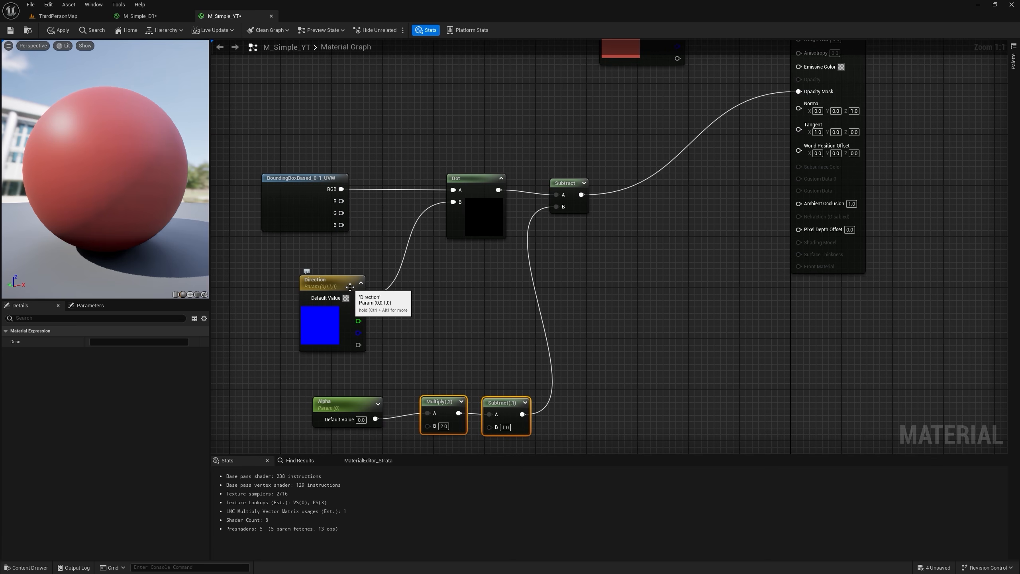
pyautogui.moveTo(358, 332); pyautogui.dragTo(385, 325)
pyautogui.click(493, 291)
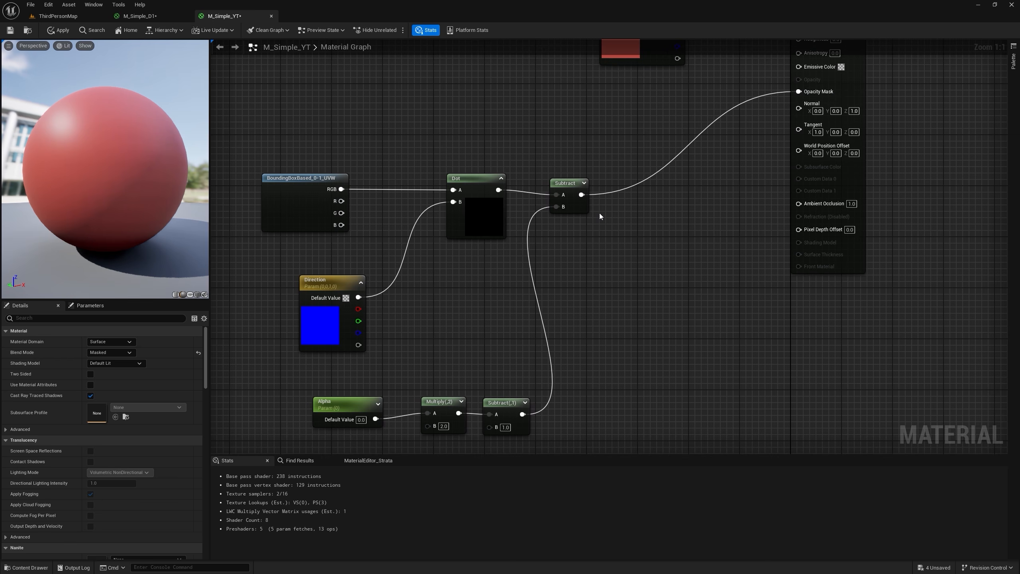
pyautogui.moveTo(599, 213); pyautogui.dragTo(597, 231, button='right')
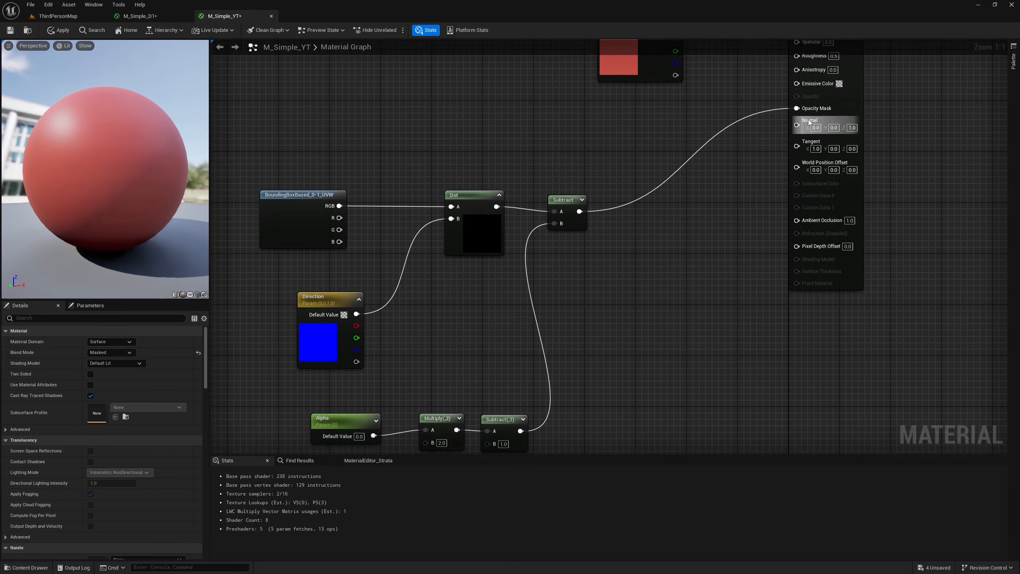
# Step: Move the Alpha parameter farther away from the Multiply node and set its Default Value to 1
pyautogui.moveTo(566, 266); pyautogui.dragTo(685, 128, button='right')
pyautogui.moveTo(467, 283); pyautogui.dragTo(429, 284)
pyautogui.click(439, 299)
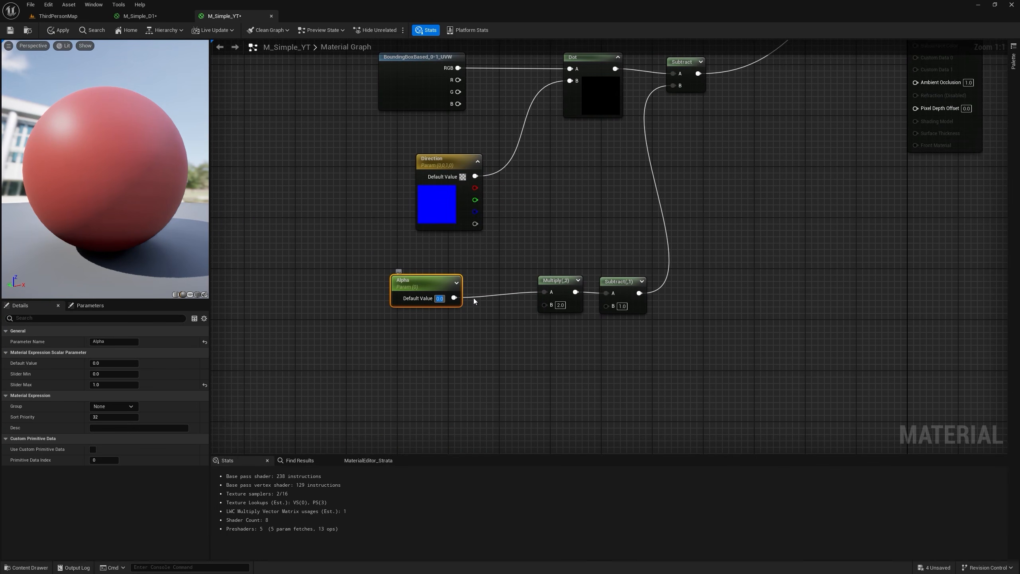
pyautogui.write('1')
pyautogui.press('Return')
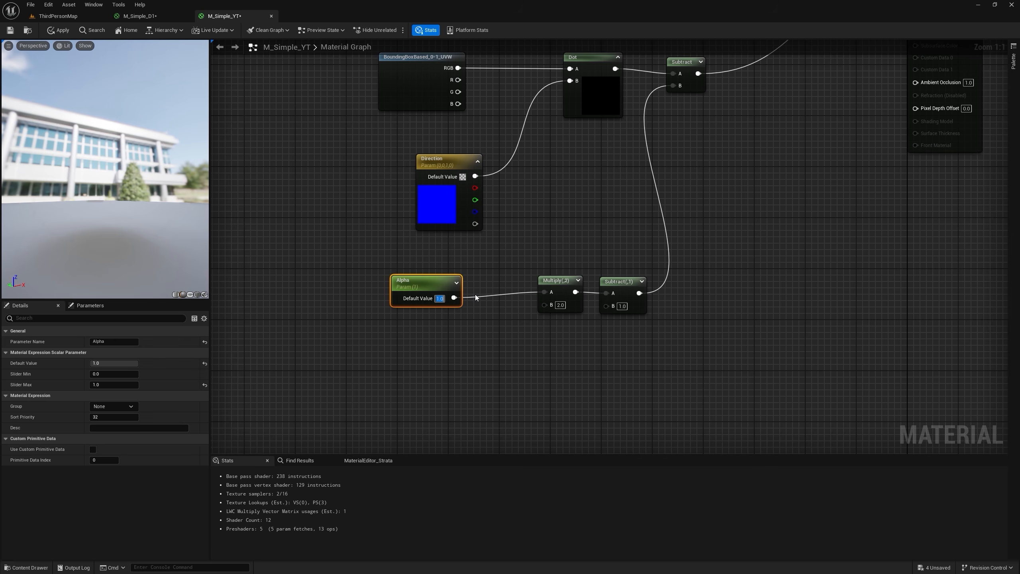
pyautogui.moveTo(410, 261); pyautogui.dragTo(368, 292, button='right')
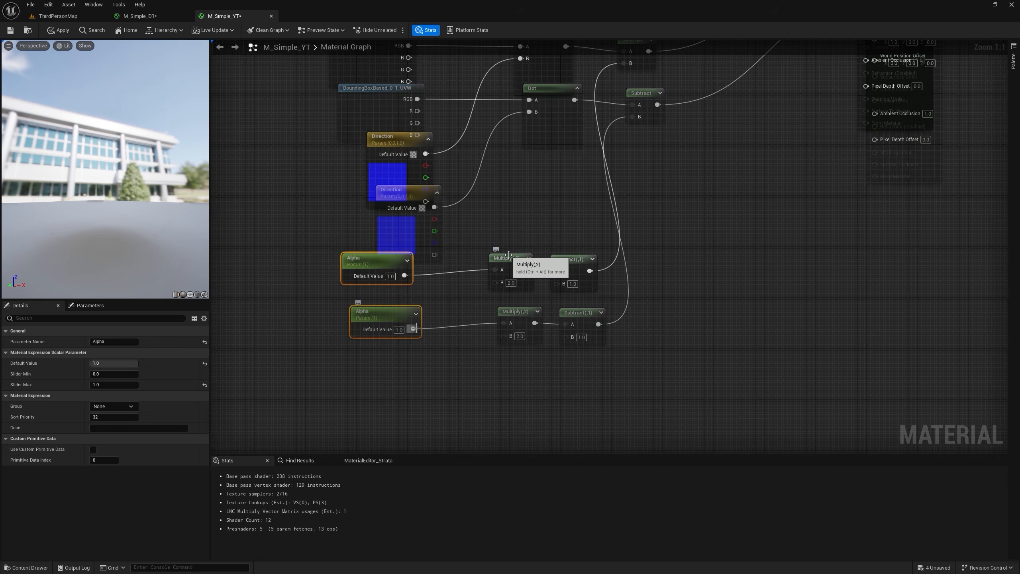
pyautogui.moveTo(530, 253); pyautogui.dragTo(491, 273, button='right')
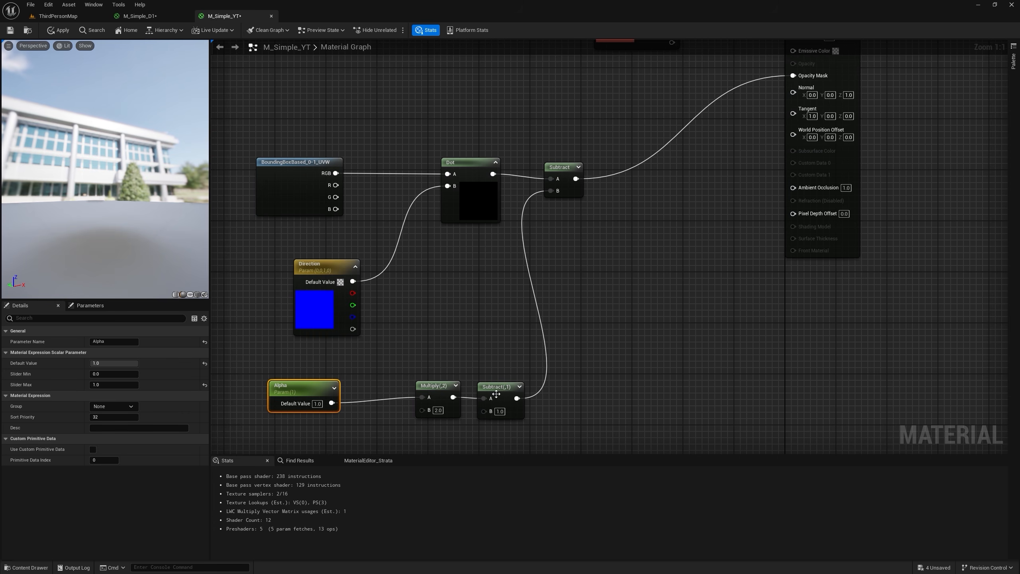
# Step: Set the Alpha parameter's Default Value to 0.5 and check the half-dissolved sphere in the preview
pyautogui.moveTo(603, 210); pyautogui.dragTo(649, 228, button='right')
pyautogui.moveTo(335, 256); pyautogui.dragTo(431, 182, button='right')
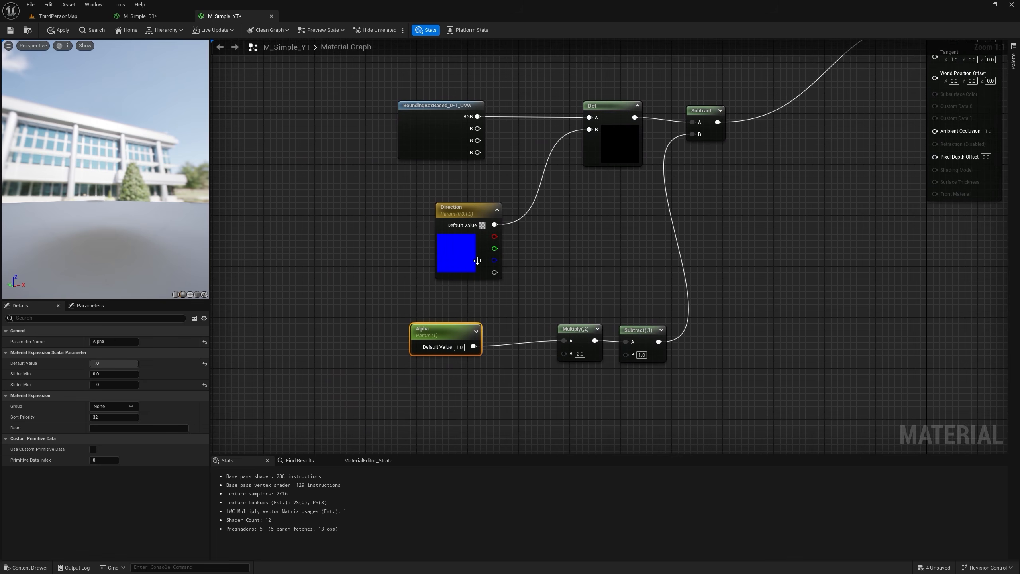
pyautogui.click(460, 346)
pyautogui.write('.')
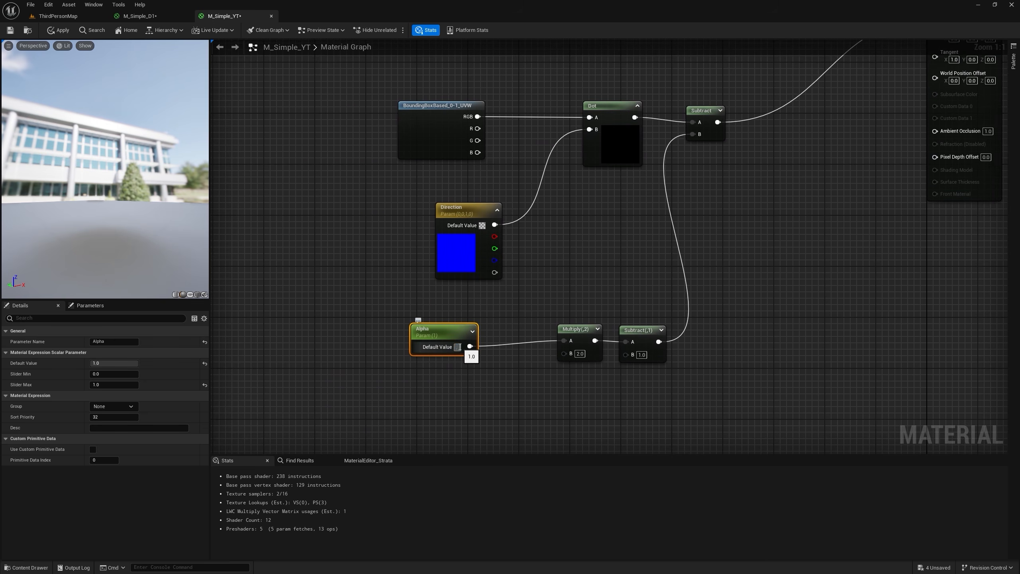
pyautogui.write('5')
pyautogui.press('Return')
pyautogui.moveTo(115, 211); pyautogui.dragTo(149, 211)
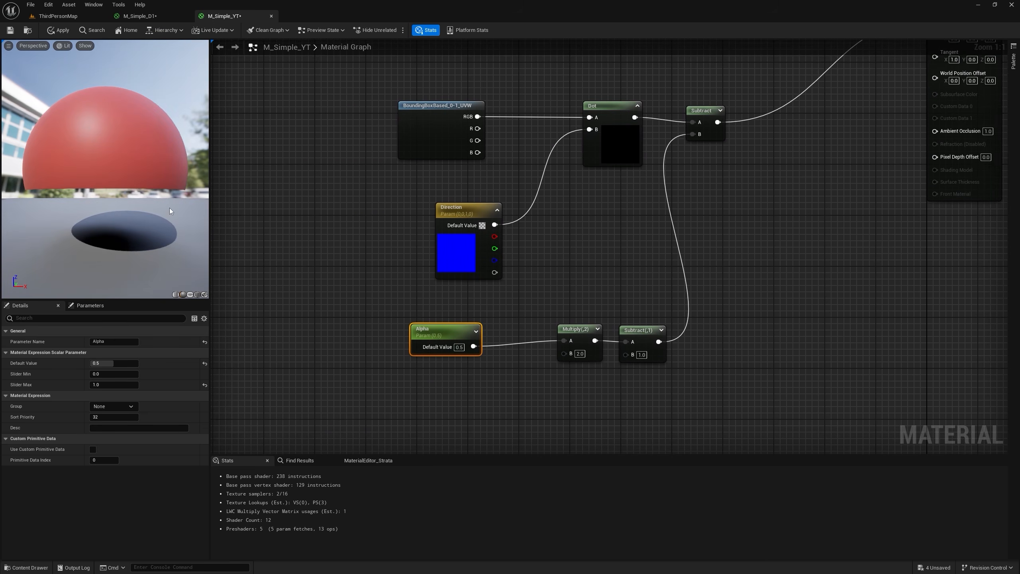
# Step: Insert a OneMinus node between the bounding box RGB output and Dot's A input, and apply the material
pyautogui.moveTo(477, 116); pyautogui.dragTo(589, 117)
pyautogui.write('one')
pyautogui.press('Return')
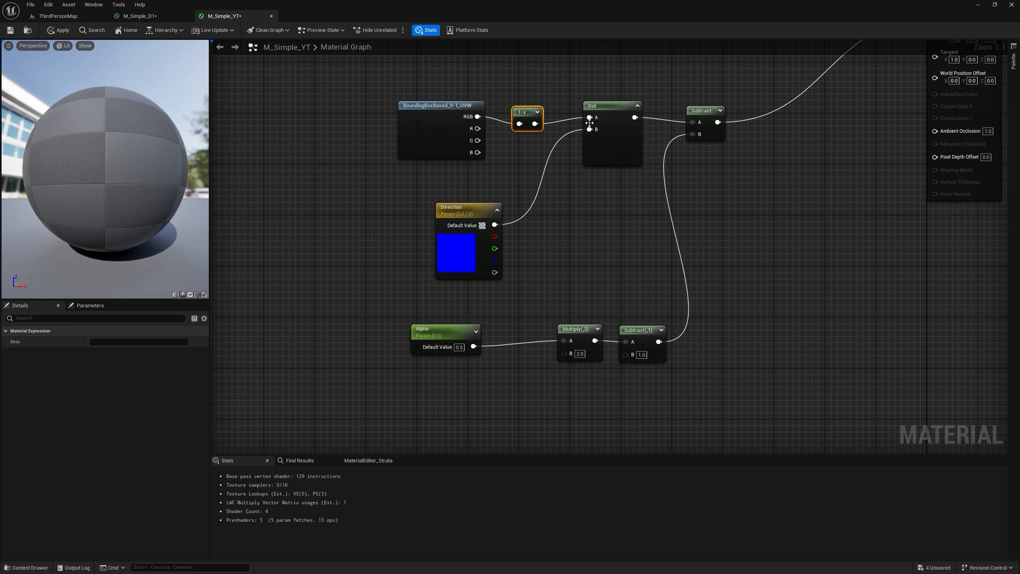
pyautogui.moveTo(146, 165); pyautogui.dragTo(172, 197)
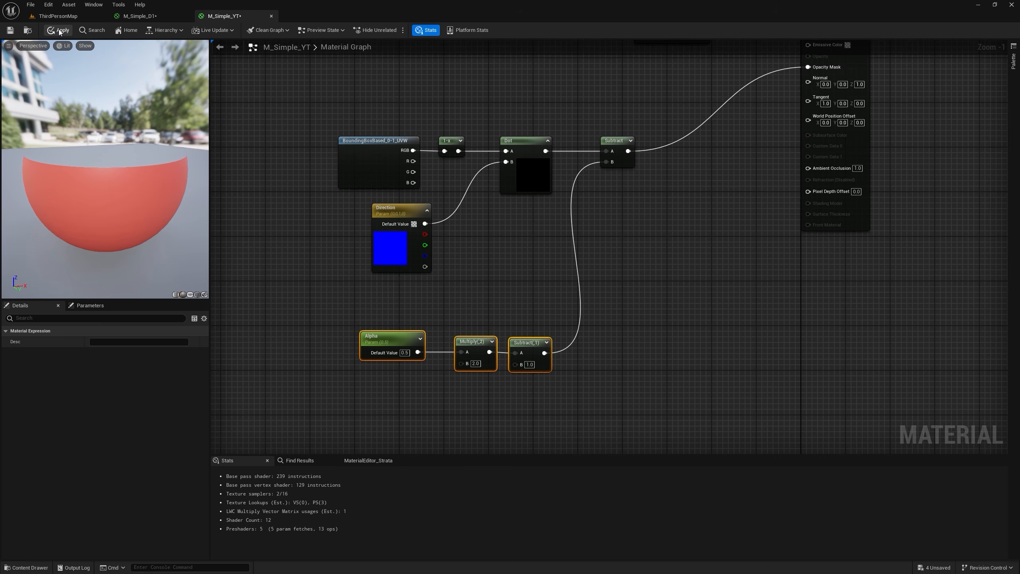
pyautogui.click(59, 31)
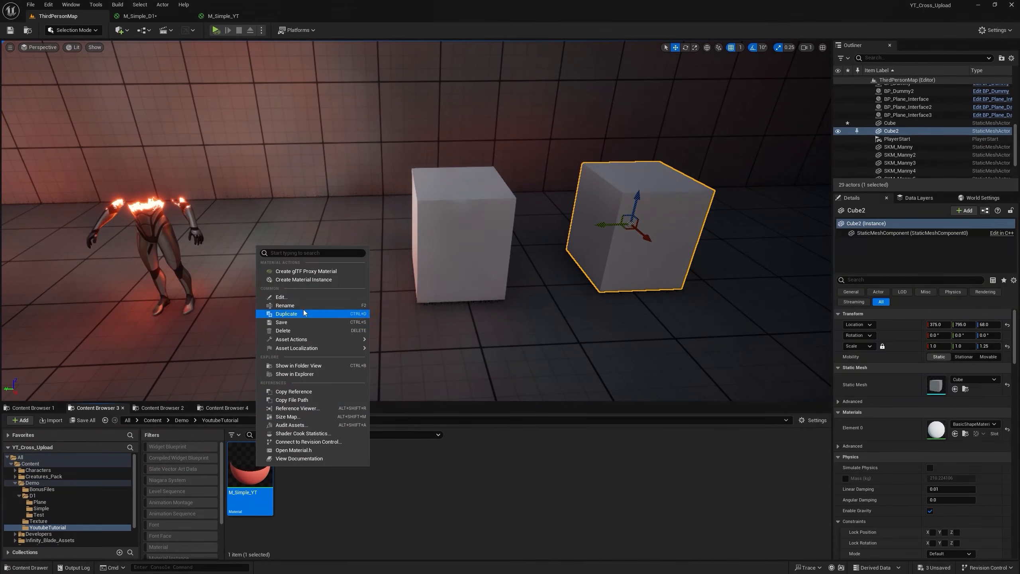
# Step: Create a material instance of M_Simple_YT and assign it to the middle cube in ThirdPersonMap
pyautogui.click(314, 280)
pyautogui.press('Return')
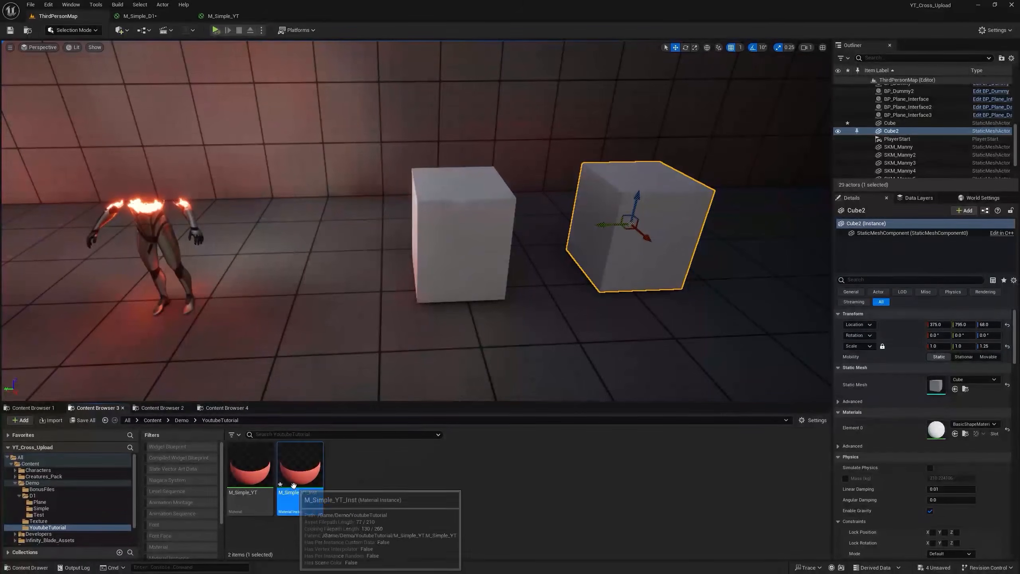
pyautogui.moveTo(300, 466); pyautogui.dragTo(448, 261)
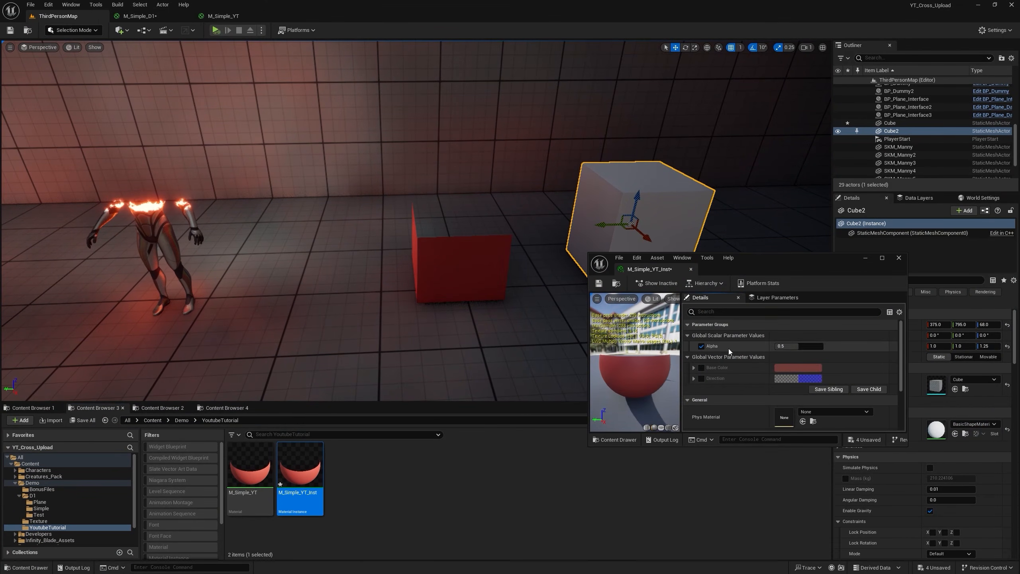
# Step: In M_Simple_YT_Inst, override Alpha with about 0.14 and override Direction with G 1 and B 0
pyautogui.click(701, 346)
pyautogui.moveTo(809, 347); pyautogui.dragTo(781, 346)
pyautogui.click(701, 378)
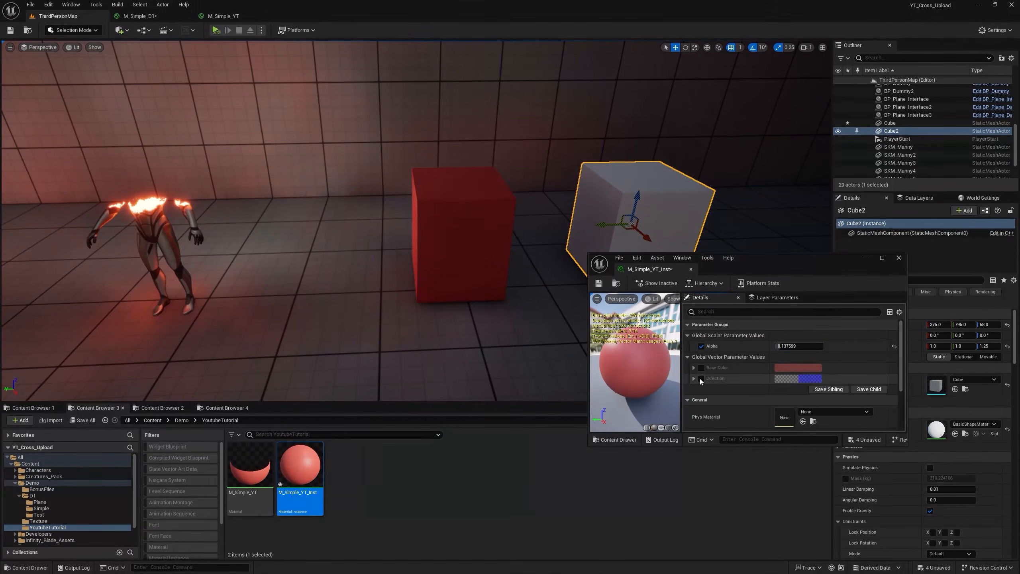
pyautogui.click(693, 379)
pyautogui.write('0')
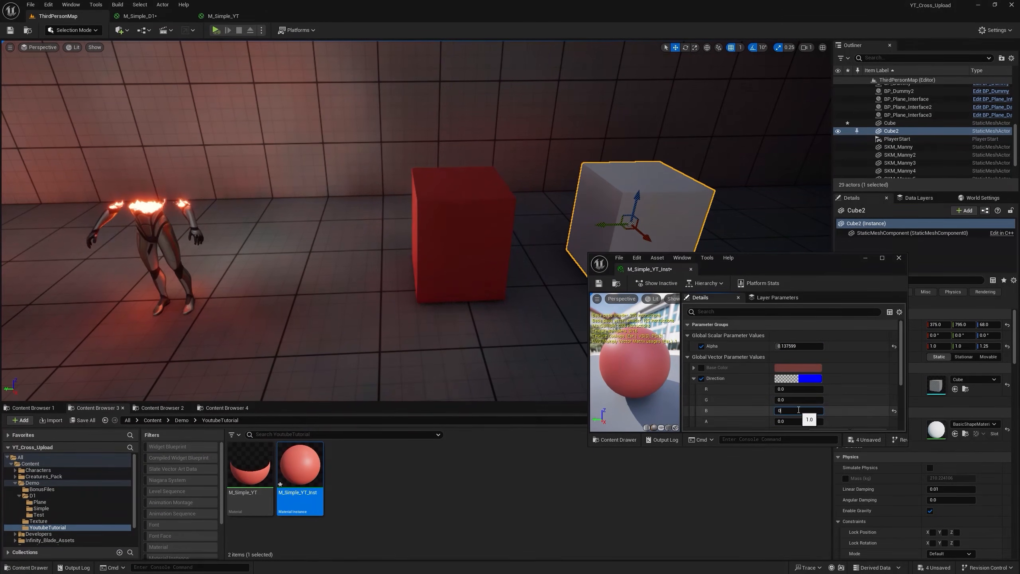
pyautogui.click(786, 399)
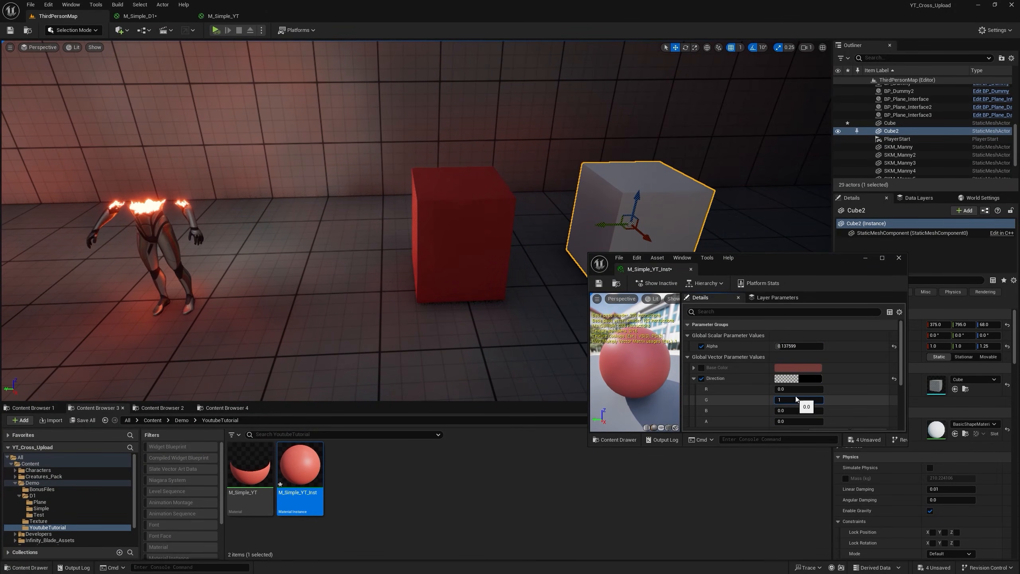
pyautogui.press('Return')
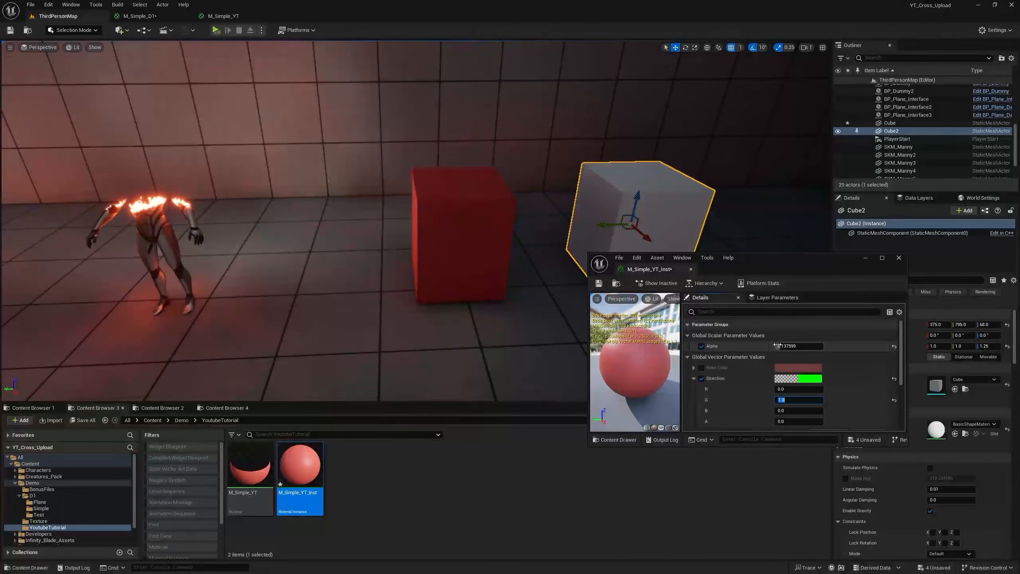
# Step: Raise the instance's Alpha to 1.0 and set Direction's B to 1 for a diagonal dissolve
pyautogui.moveTo(779, 345); pyautogui.dragTo(813, 347)
pyautogui.click(804, 411)
pyautogui.write('1')
pyautogui.press('Return')
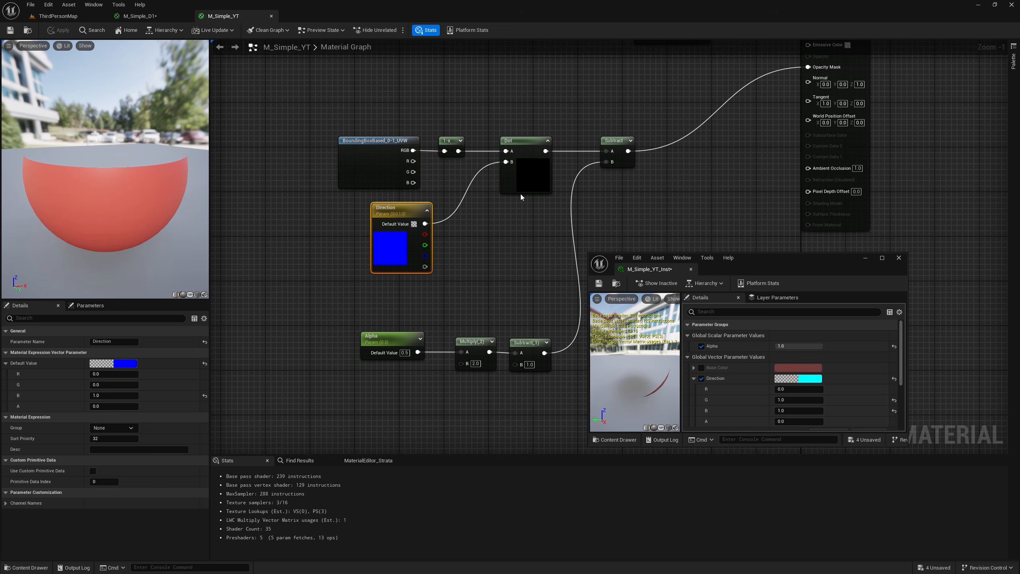
# Step: Set the Alpha parameter's Slider Max to 3, apply the material, and test by lowering the instance's Alpha to 0.012
pyautogui.click(397, 348)
pyautogui.click(113, 385)
pyautogui.write('3')
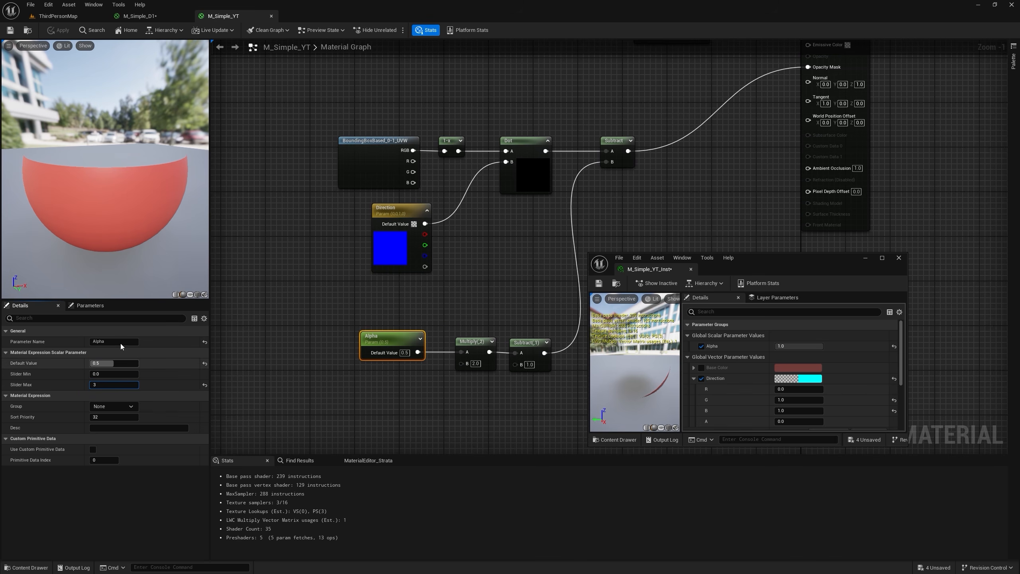
pyautogui.press('Return')
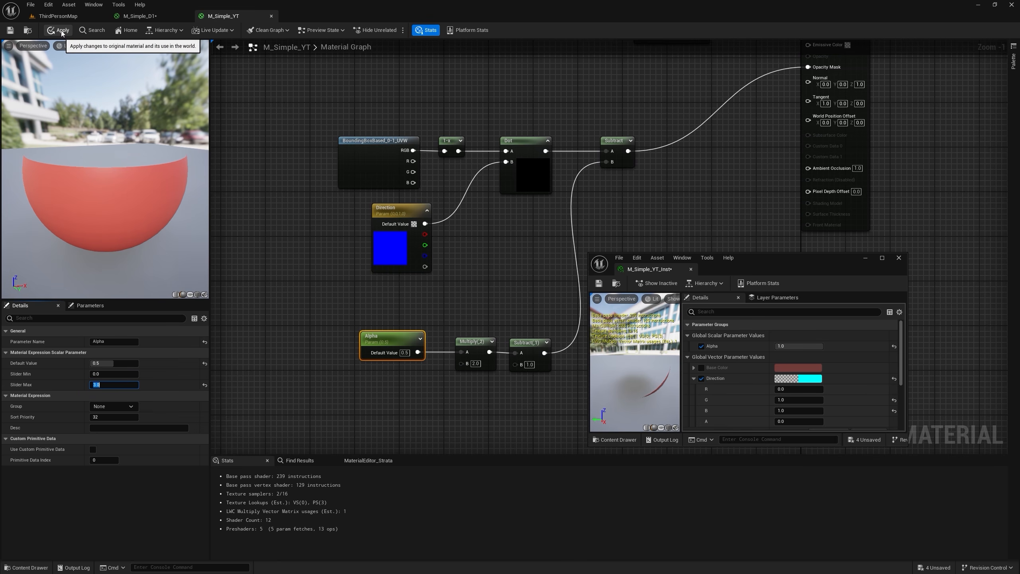
pyautogui.click(61, 31)
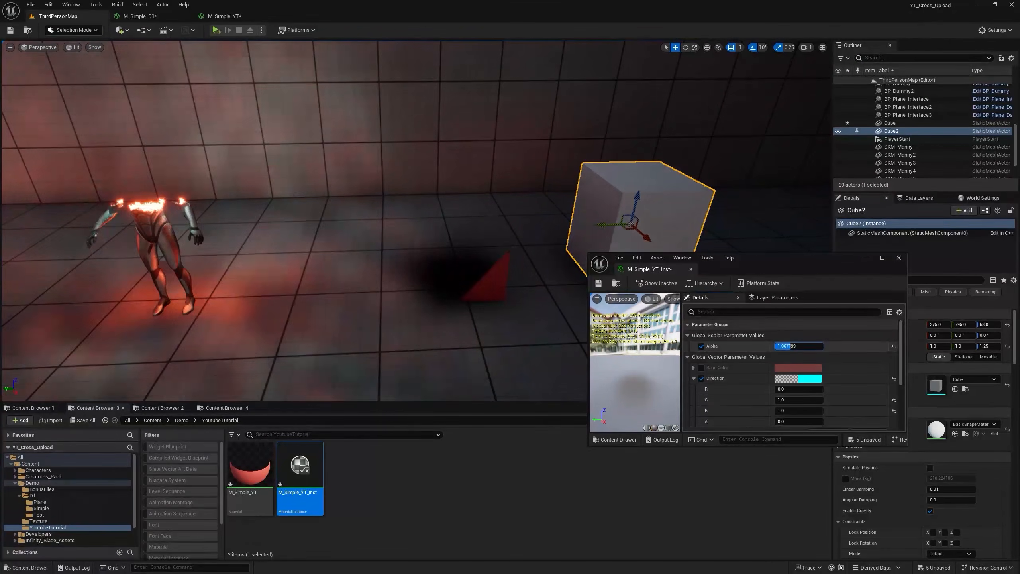
pyautogui.moveTo(806, 346); pyautogui.dragTo(775, 346)
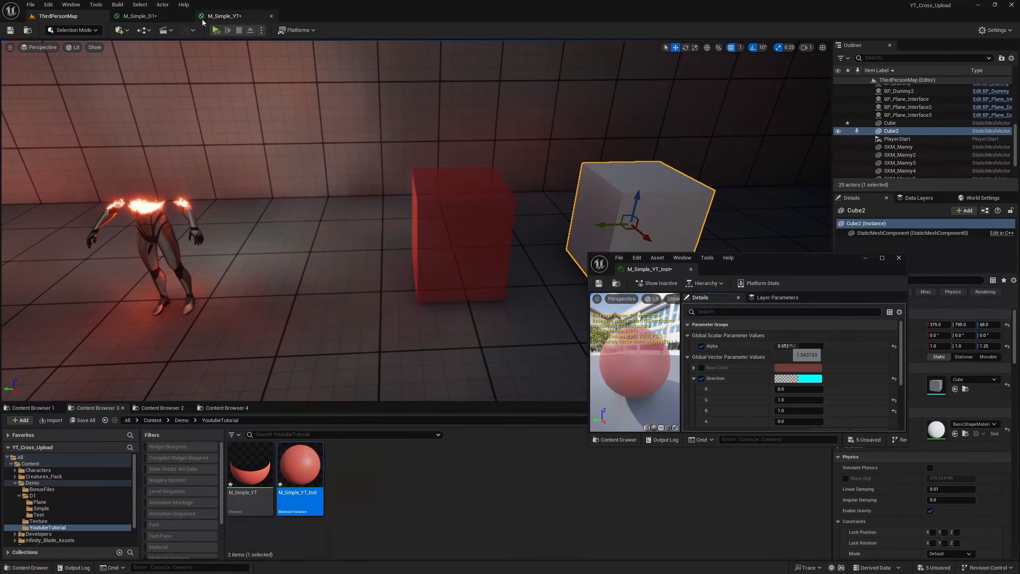
# Step: In M_Simple_YT, move Alpha away from the Multiply node and set its Default Value and Slider Max to 1
pyautogui.click(213, 18)
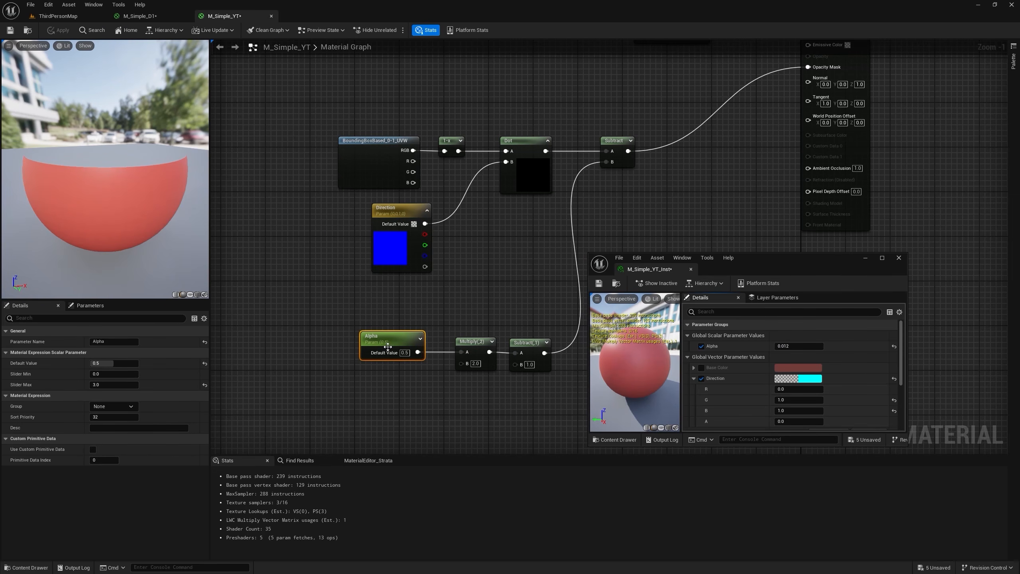
pyautogui.moveTo(387, 346); pyautogui.dragTo(332, 340)
pyautogui.click(347, 347)
pyautogui.write('1')
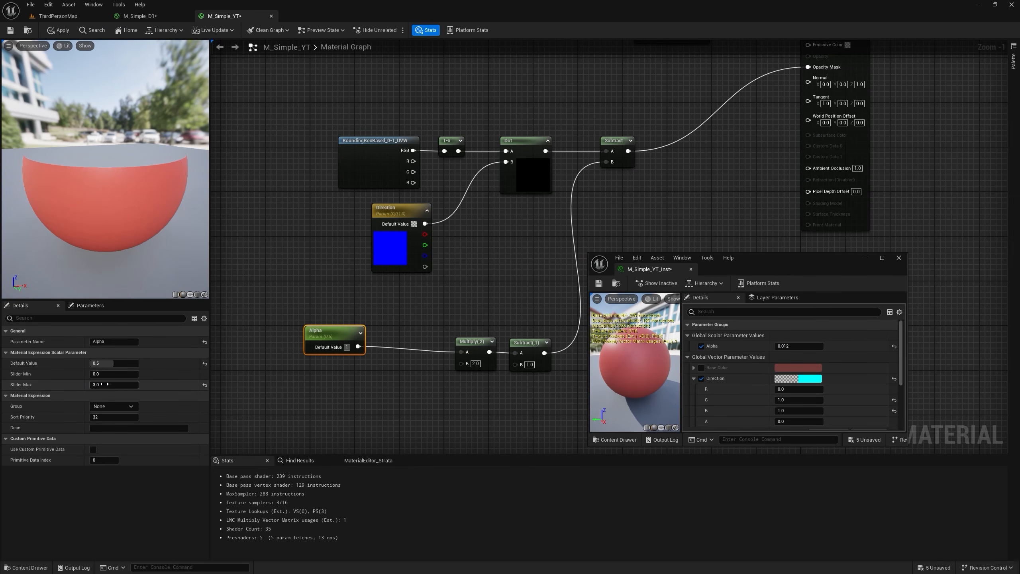
pyautogui.click(104, 384)
pyautogui.write('1')
pyautogui.press('Return')
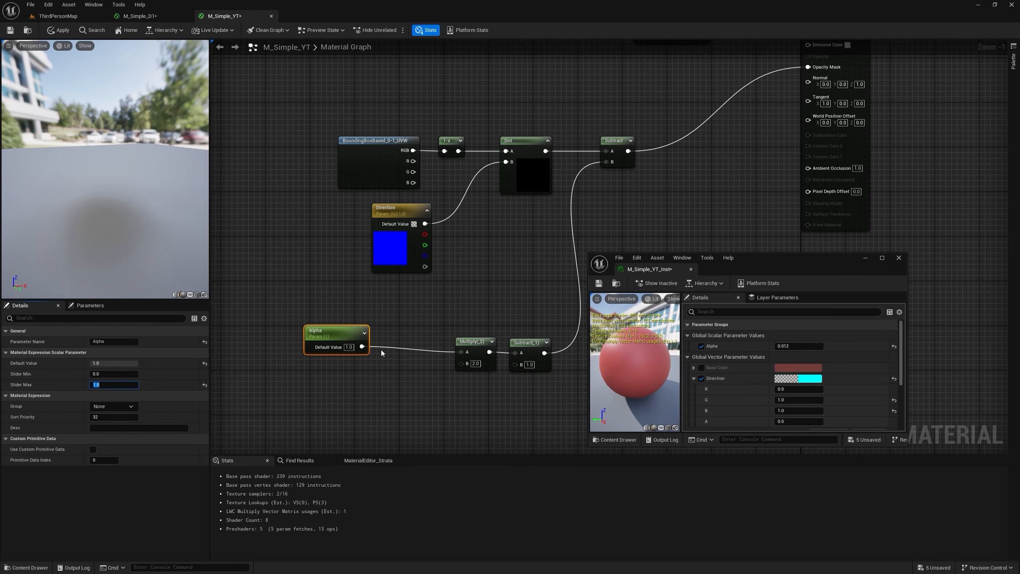
# Step: Add another Multiply node between Alpha and the existing Multiply, feeding Alpha into its A input
pyautogui.click(381, 350)
pyautogui.press('m')
pyautogui.click(387, 333)
pyautogui.moveTo(361, 347); pyautogui.dragTo(393, 348)
# Step: Add a scalar parameter named Bias with Default Value 3.0 below Alpha and connect it to the new Multiply's B input
pyautogui.press('s')
pyautogui.click(312, 379)
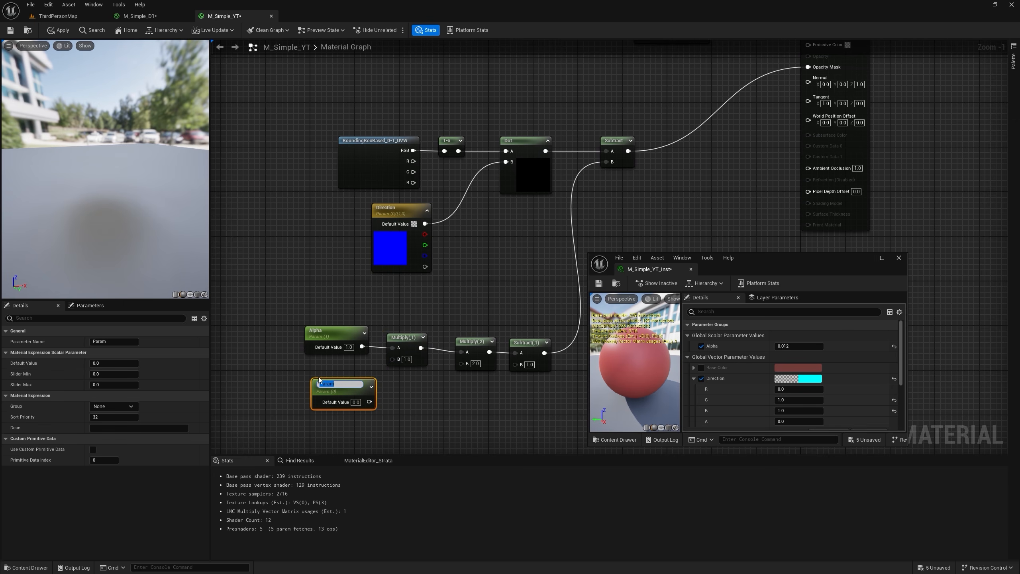
pyautogui.write('Bias')
pyautogui.press('Return')
pyautogui.moveTo(408, 366); pyautogui.dragTo(392, 359)
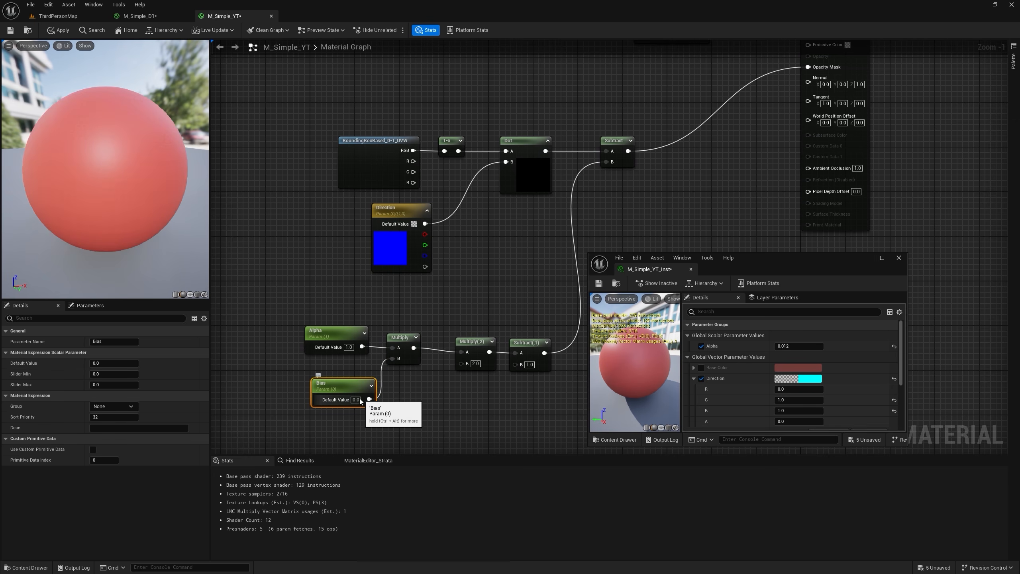
pyautogui.moveTo(368, 399); pyautogui.dragTo(375, 399)
pyautogui.click(387, 209)
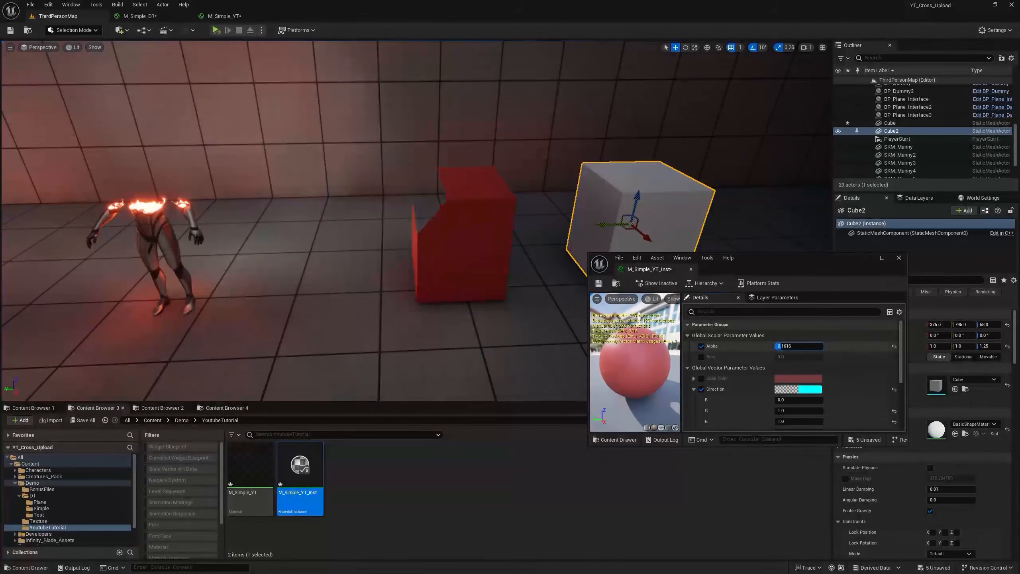
# Step: Sweep the instance's Alpha up and down to test the dissolve along the combined Direction axes, ending at 0.0
pyautogui.moveTo(781, 346); pyautogui.dragTo(794, 346)
pyautogui.moveTo(794, 345); pyautogui.dragTo(800, 346)
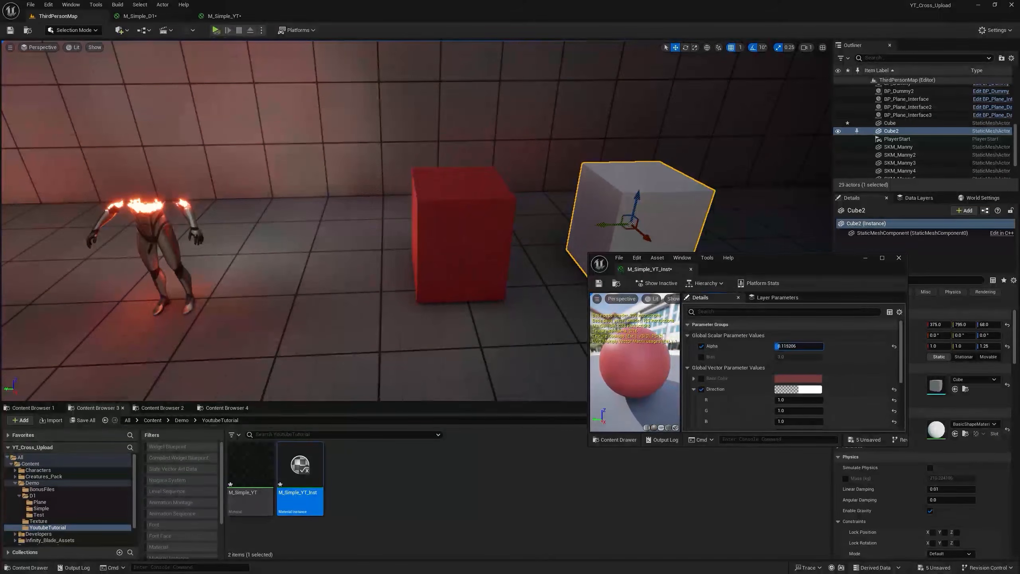
pyautogui.moveTo(781, 346); pyautogui.dragTo(799, 346)
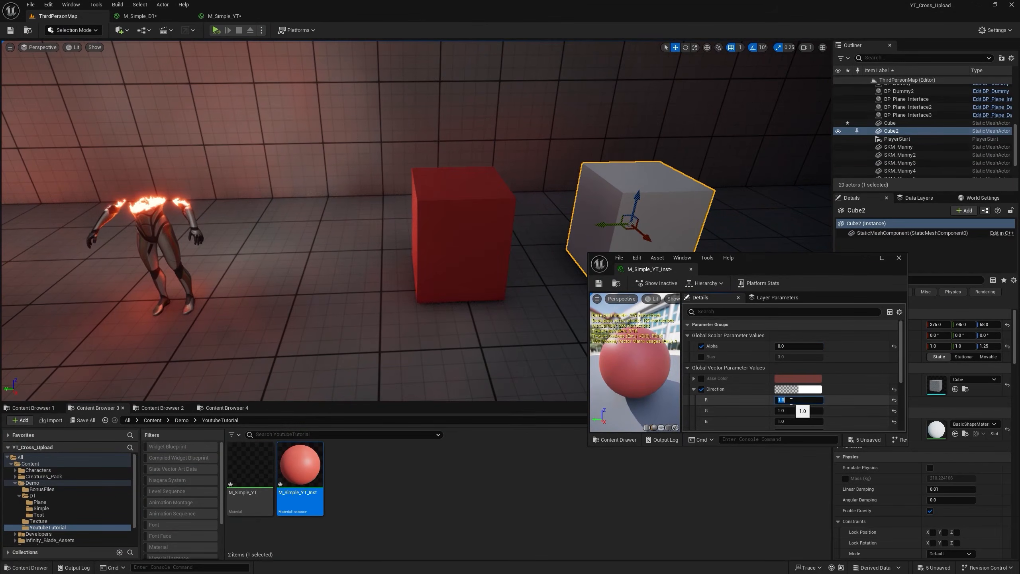
# Step: Set the R and G components of the instance's Direction to 0
pyautogui.write('0')
pyautogui.press('Tab')
pyautogui.write('0')
pyautogui.press('Return')
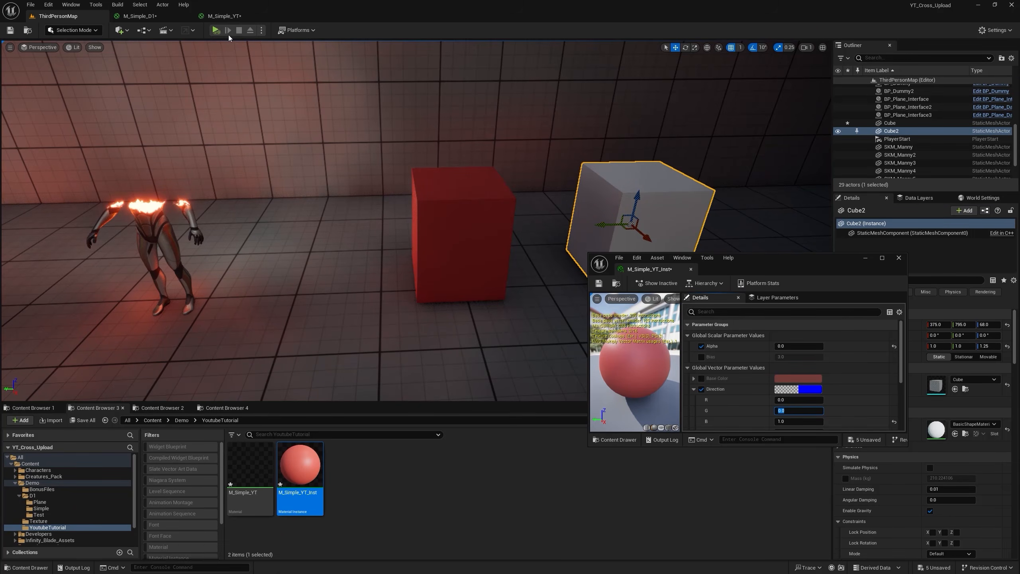
# Step: Enable Two Sided on the M_Simple_YT material and return to the ThirdPersonMap level
pyautogui.click(211, 16)
pyautogui.scroll(4, 442, 201)
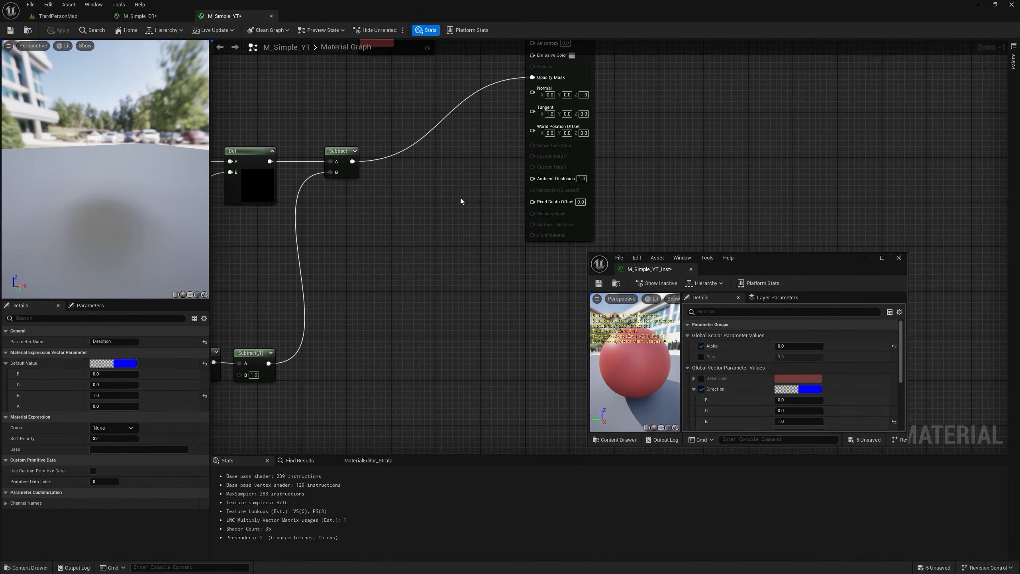
pyautogui.click(569, 77)
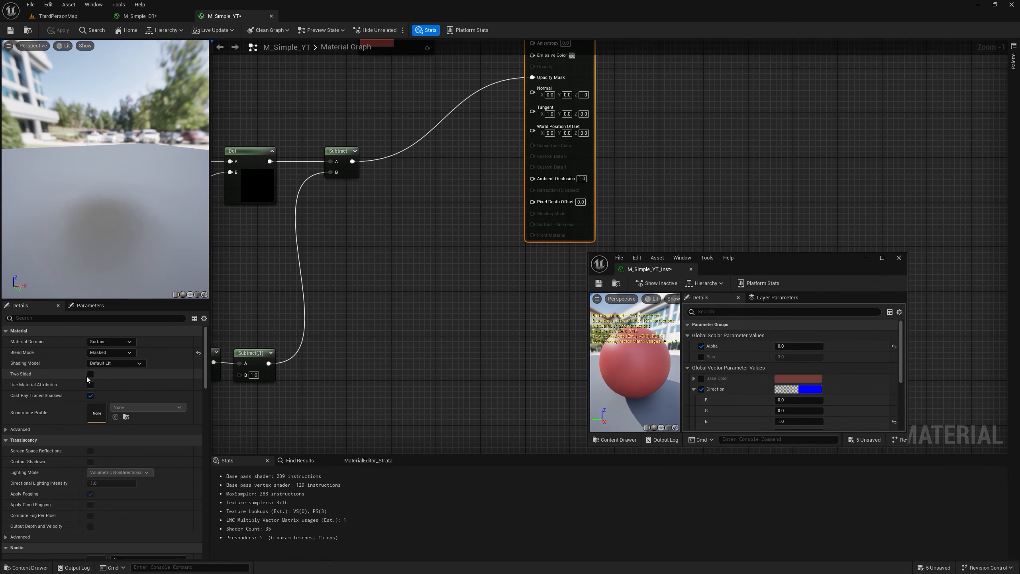
pyautogui.click(89, 375)
pyautogui.click(52, 17)
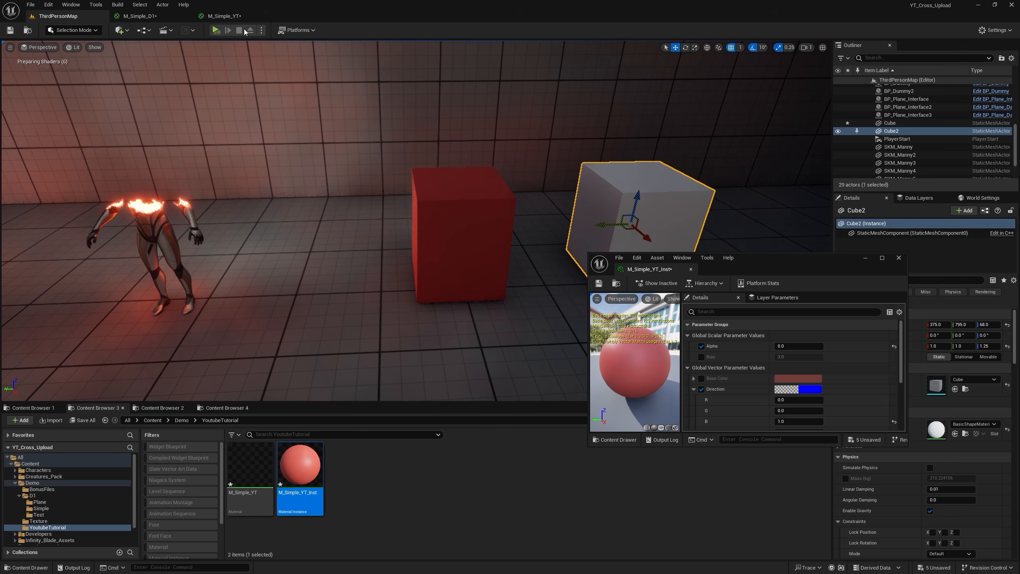
# Step: Return to the M_Simple_YT graph and set the Alpha parameter's Default Value to 0
pyautogui.click(224, 16)
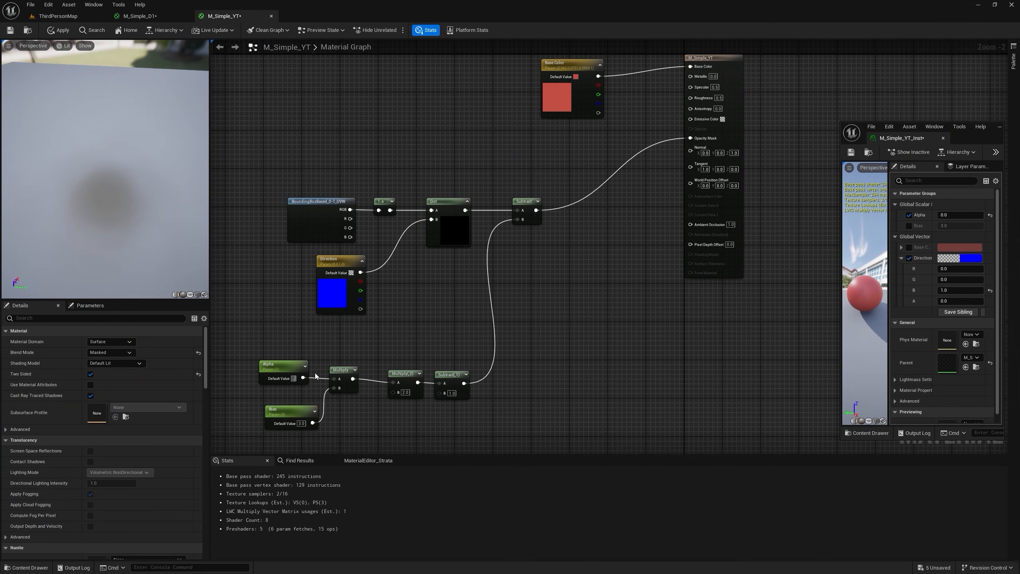
pyautogui.write('0.2')
pyautogui.press('Return')
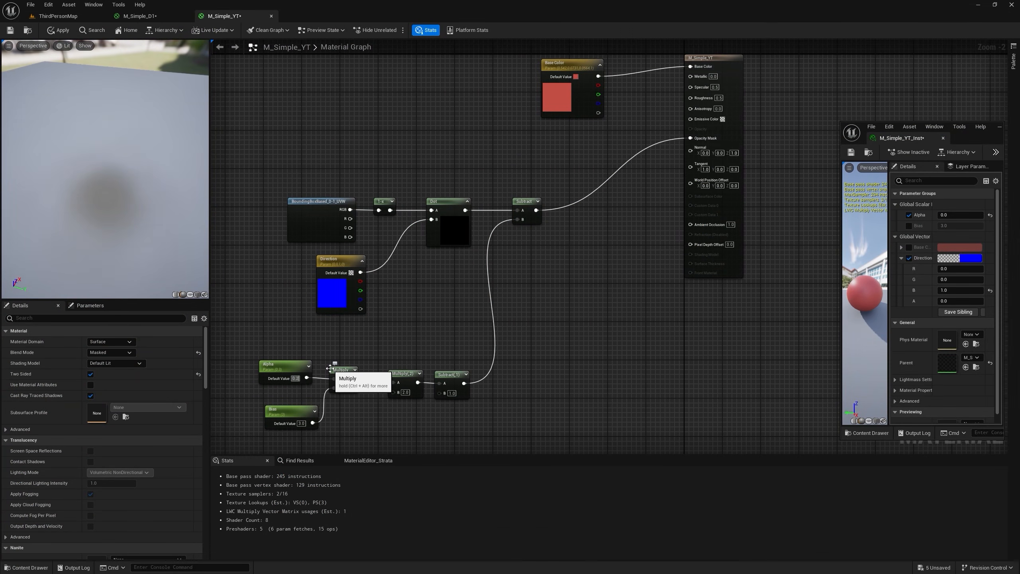
# Step: Set the Default Value of the Bias parameter to 1 and of the Alpha parameter to 0.5
pyautogui.moveTo(104, 257); pyautogui.dragTo(123, 228)
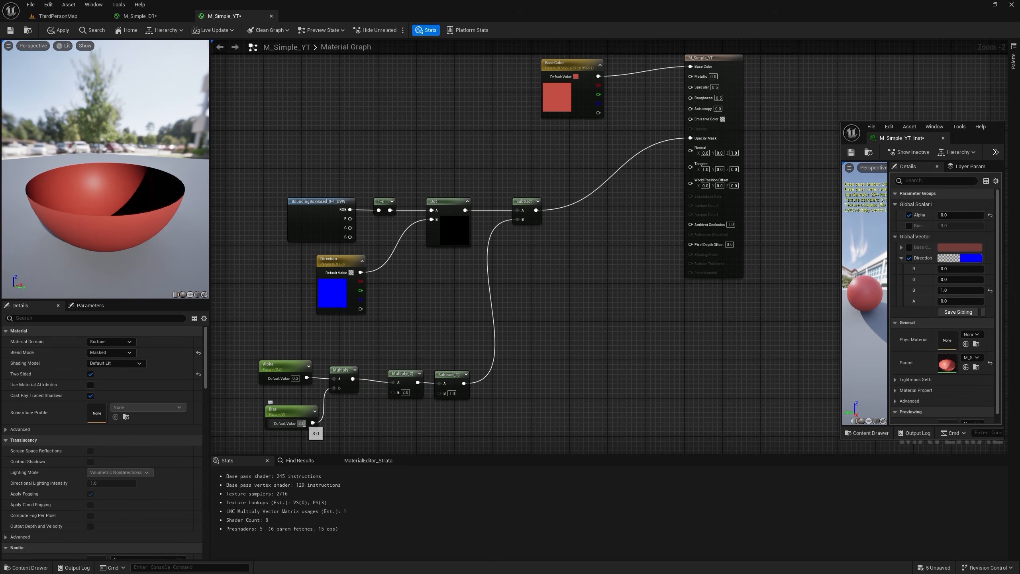
pyautogui.write('1')
pyautogui.press('Return')
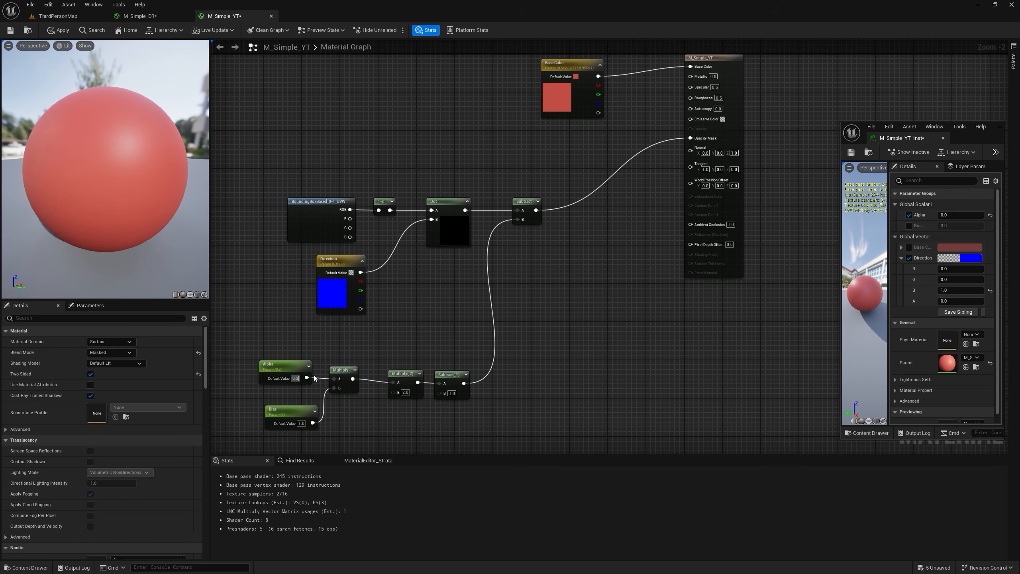
pyautogui.press('Return')
pyautogui.moveTo(129, 235); pyautogui.dragTo(127, 281)
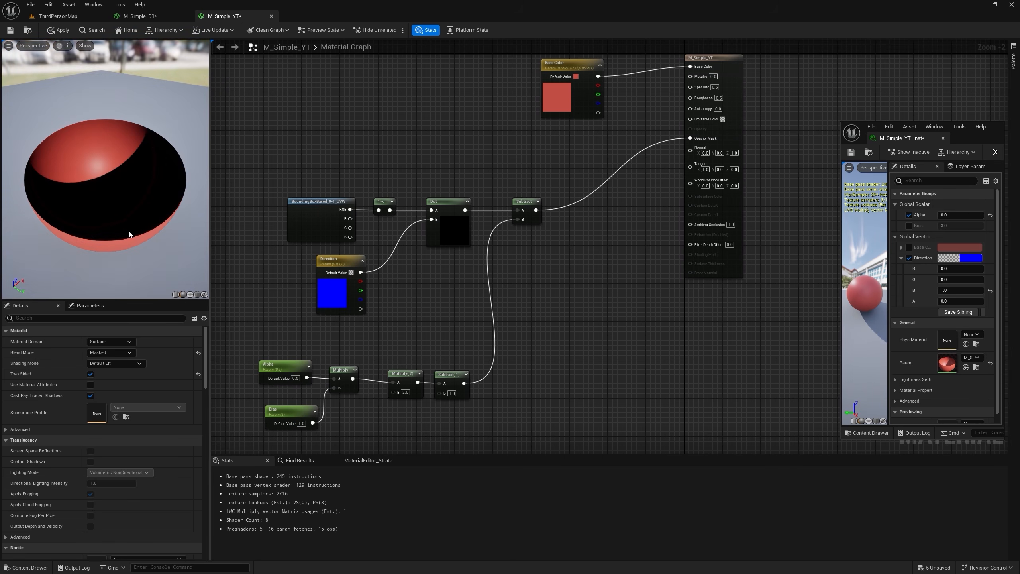
pyautogui.moveTo(97, 227)
pyautogui.mouseDown()
pyautogui.moveTo(95, 181)
pyautogui.moveTo(98, 225)
pyautogui.mouseUp()
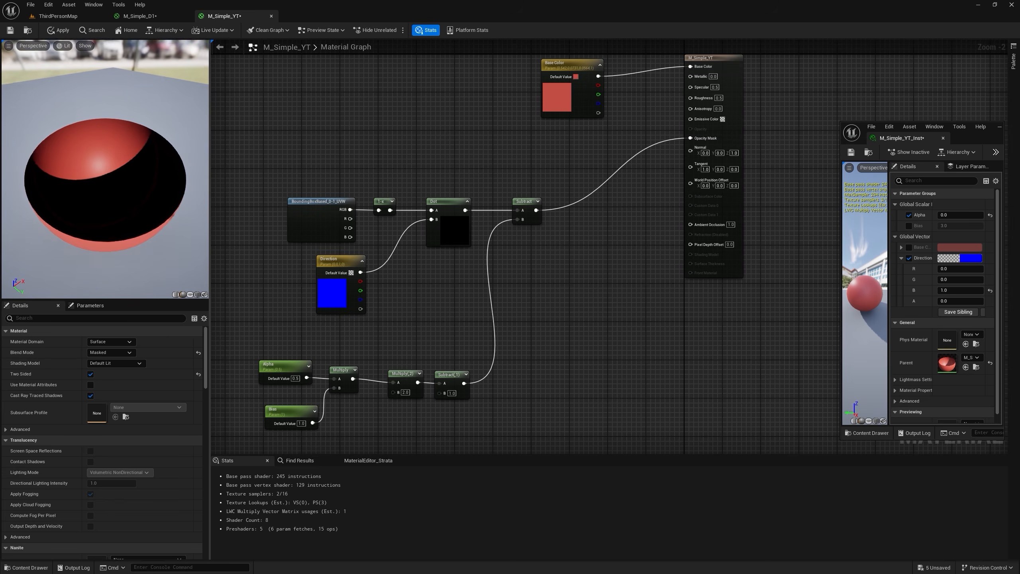
# Step: Add a TwoSidedSign node, connect it to Base Color, and examine the inner and outer surfaces of the preview sphere
pyautogui.moveTo(594, 121); pyautogui.dragTo(511, 150, button='right')
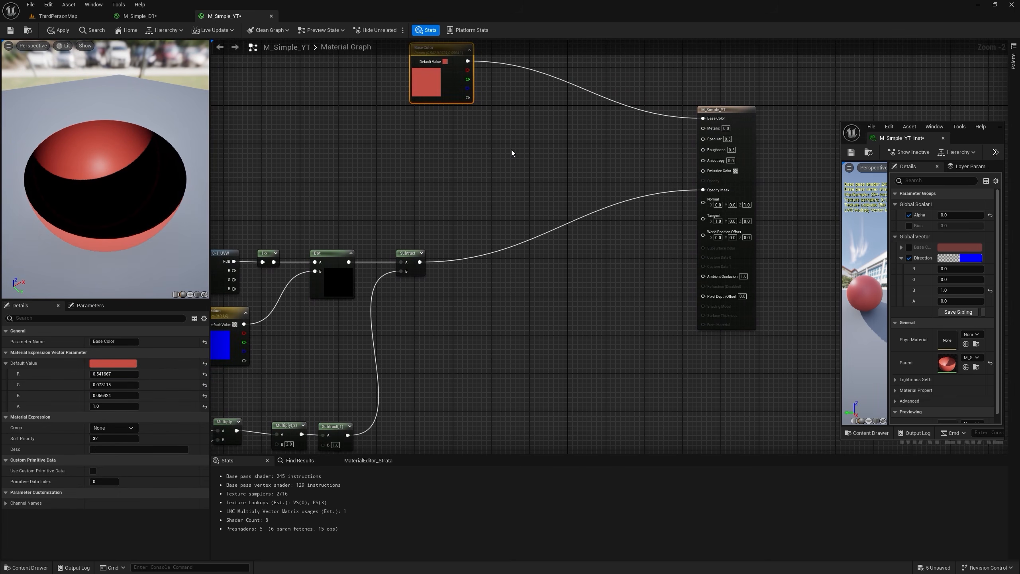
pyautogui.rightClick(484, 163)
pyautogui.write('tw')
pyautogui.press('Return')
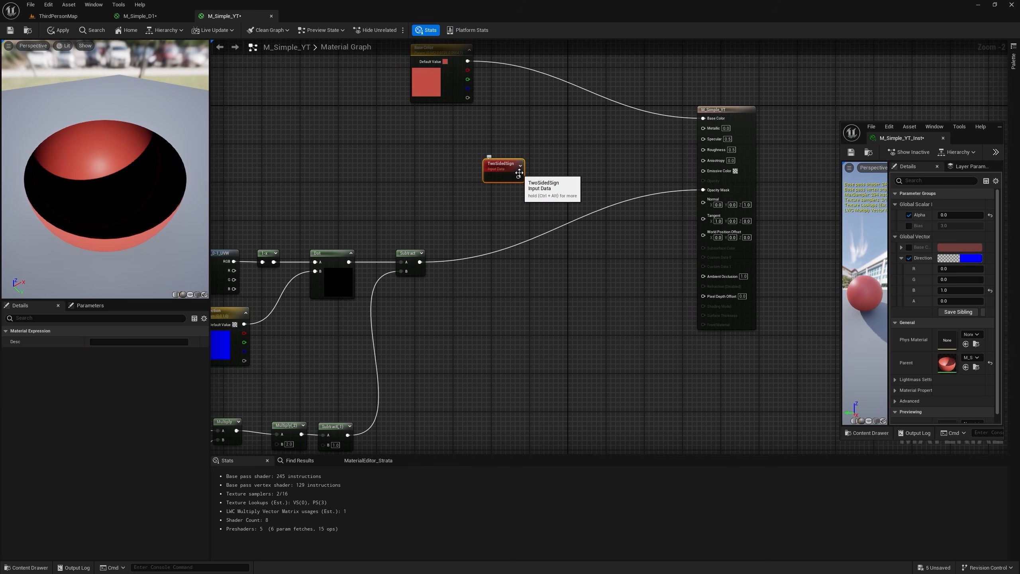
pyautogui.moveTo(518, 176); pyautogui.dragTo(716, 124)
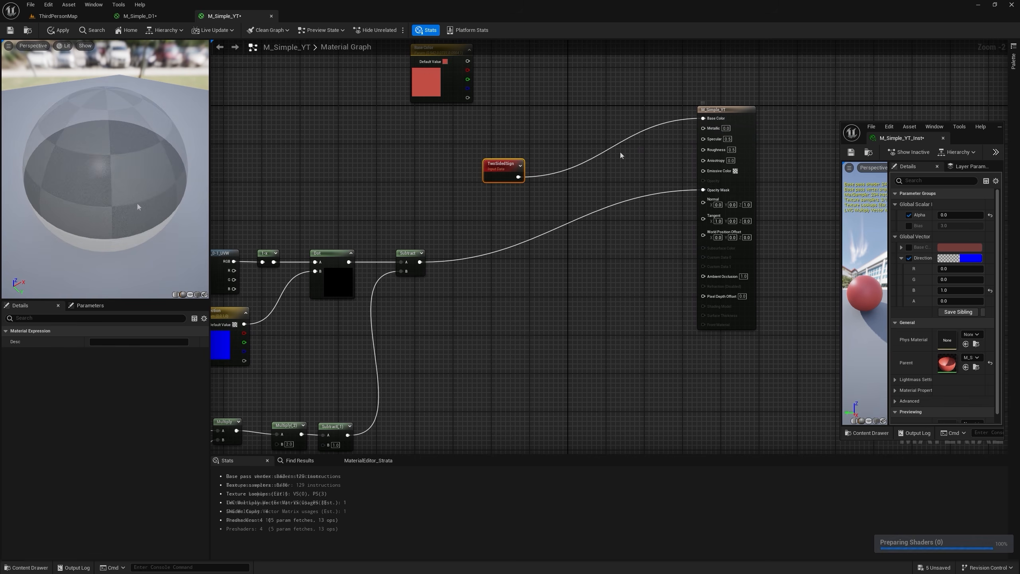
pyautogui.moveTo(133, 236)
pyautogui.mouseDown()
pyautogui.moveTo(130, 201)
pyautogui.moveTo(124, 243)
pyautogui.mouseUp()
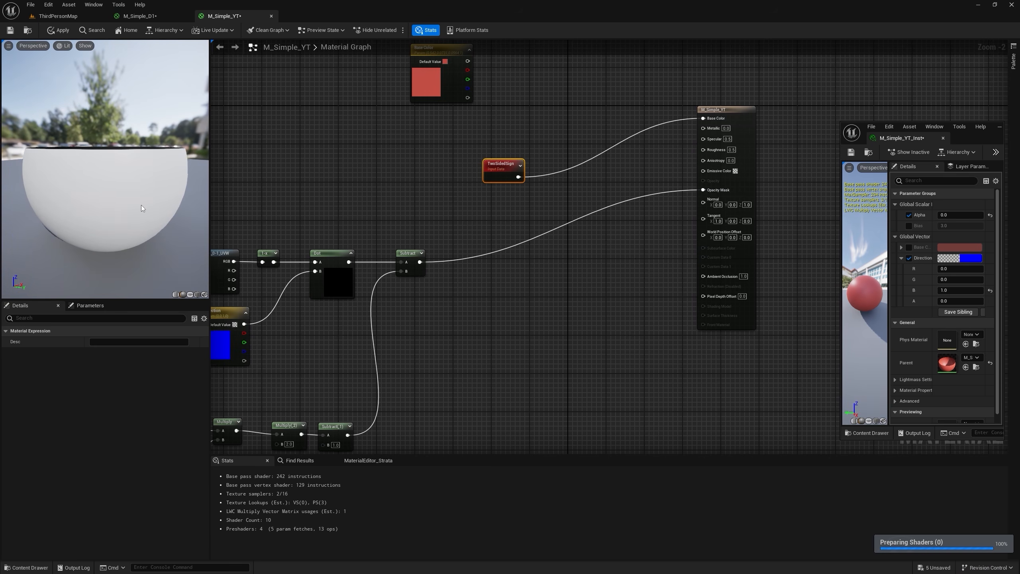
pyautogui.moveTo(141, 208); pyautogui.dragTo(126, 183)
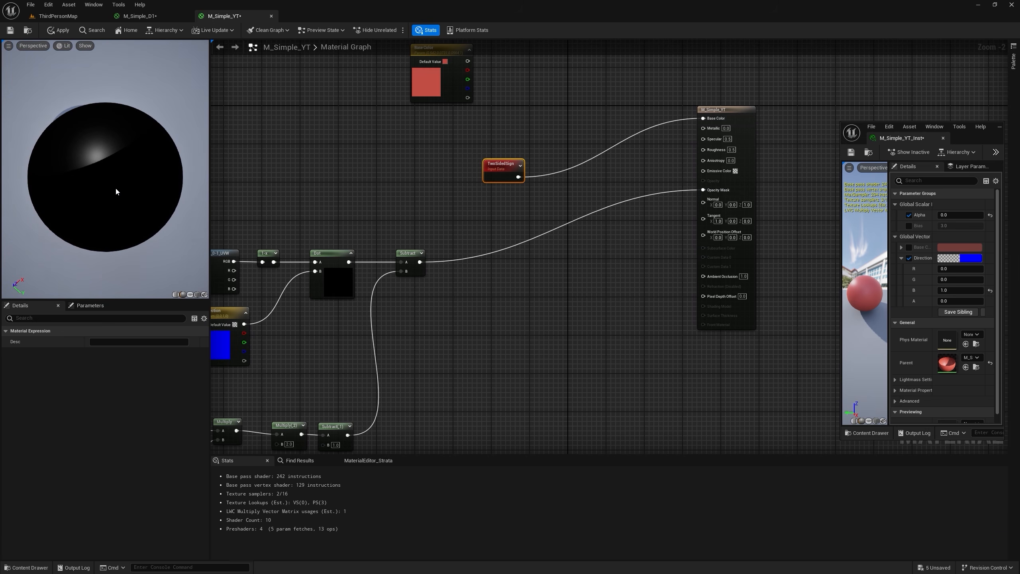
pyautogui.moveTo(116, 190); pyautogui.dragTo(152, 240)
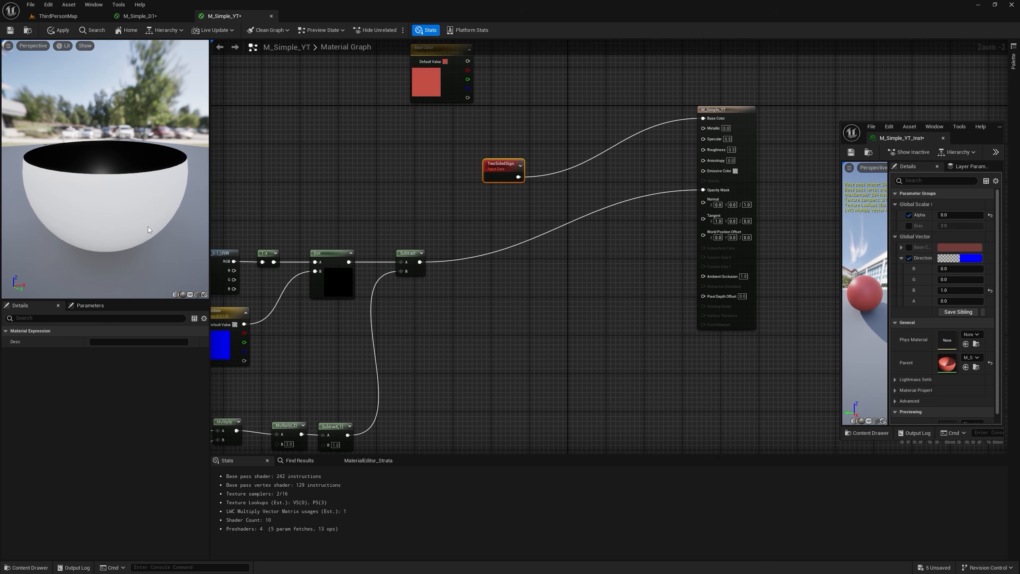
pyautogui.moveTo(148, 226); pyautogui.dragTo(338, 177)
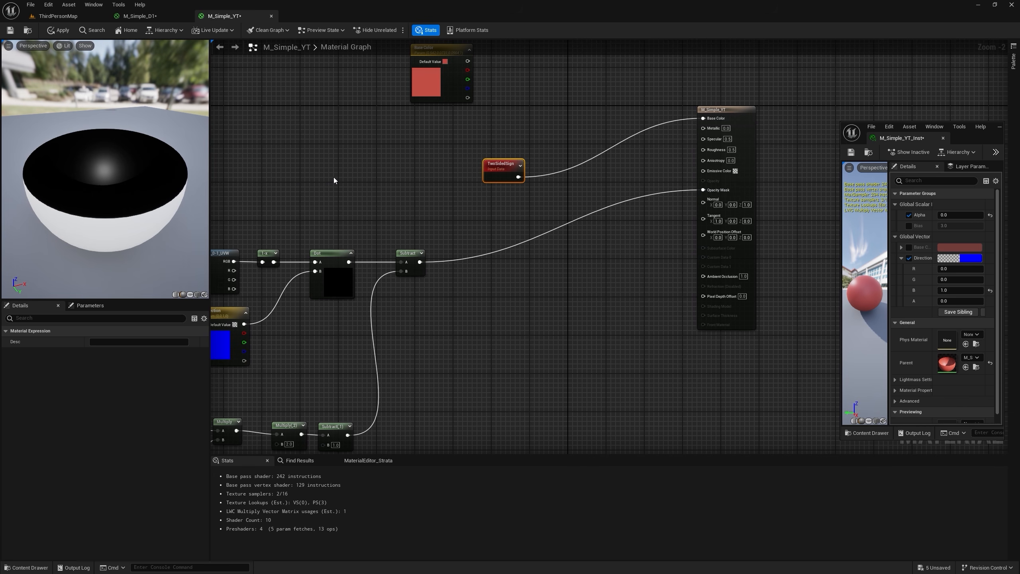
# Step: Reconnect the Base Color parameter to the Base Color input and feed TwoSidedSign through a Lerp's Alpha into Emissive Color
pyautogui.moveTo(333, 177); pyautogui.dragTo(269, 204, button='right')
pyautogui.moveTo(403, 89); pyautogui.dragTo(647, 145)
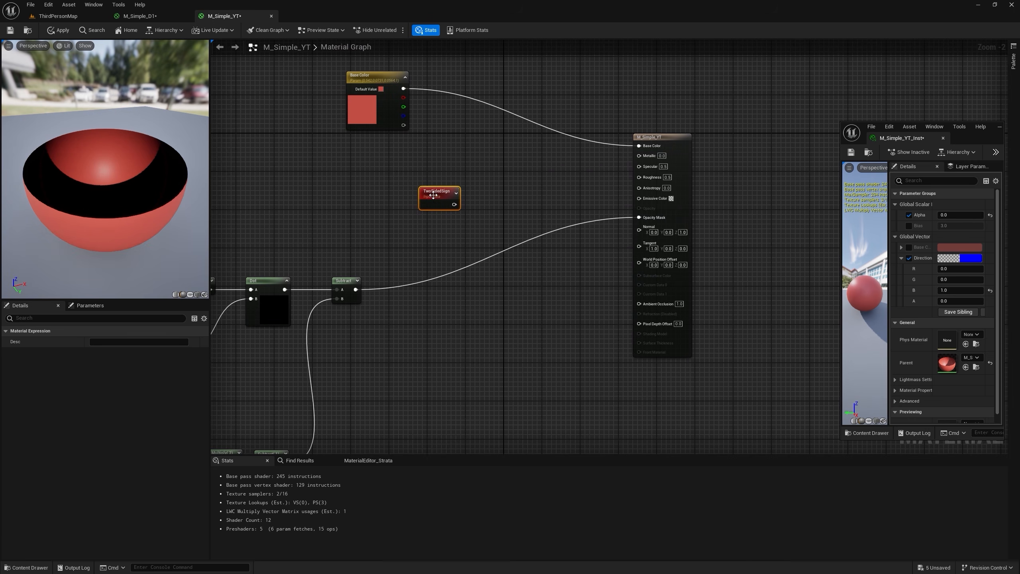
pyautogui.moveTo(433, 195); pyautogui.dragTo(639, 198)
pyautogui.click(511, 164)
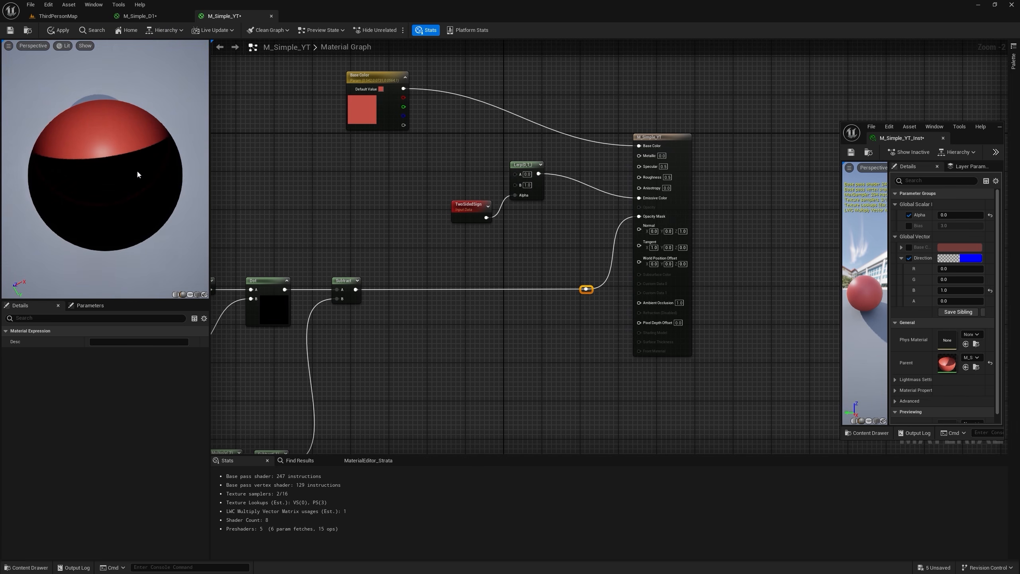
pyautogui.moveTo(137, 174); pyautogui.dragTo(113, 273)
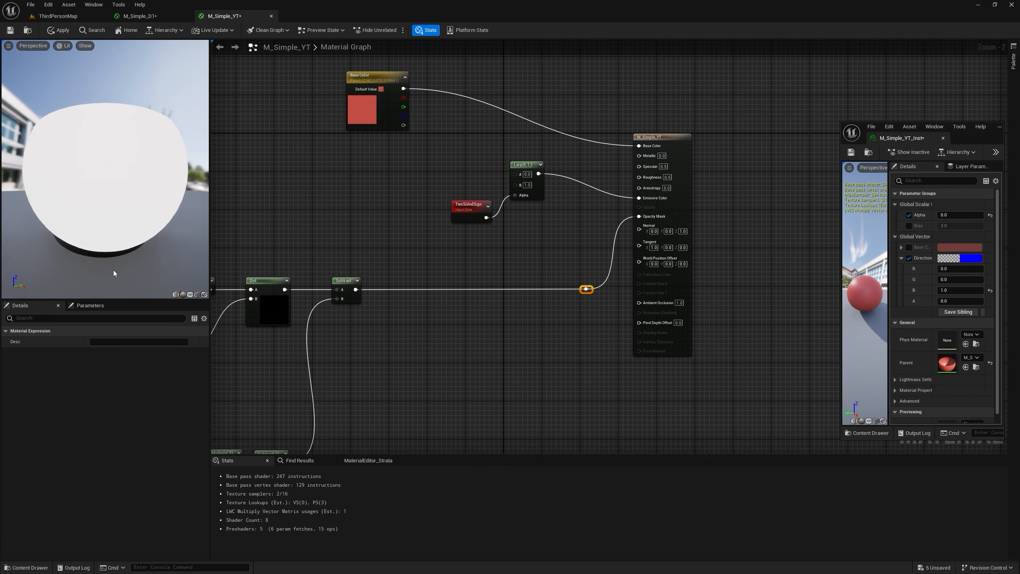
pyautogui.moveTo(147, 222); pyautogui.dragTo(176, 220)
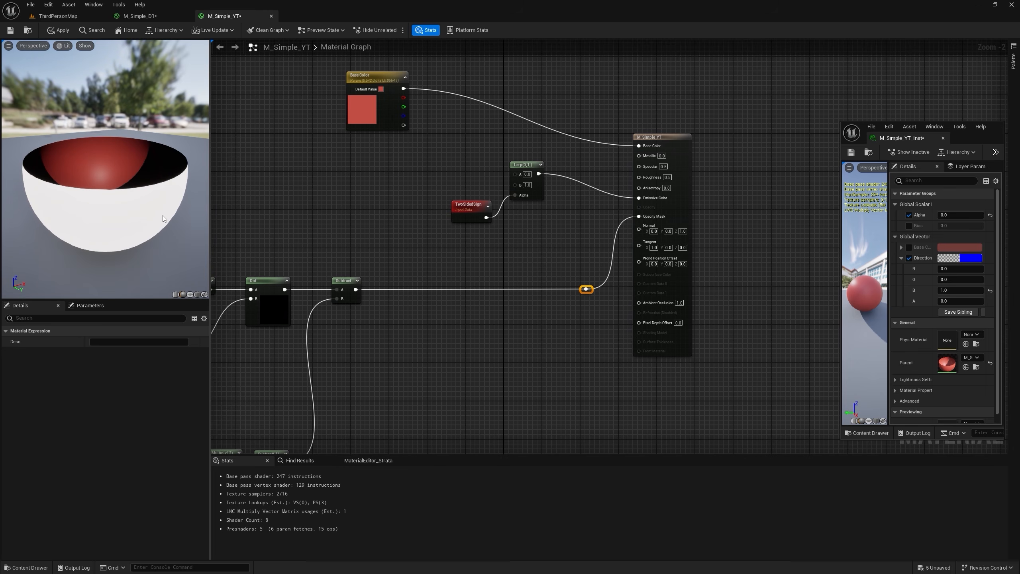
# Step: Set the Lerp's B value to 0 and move the Base Color parameter node to free space beside the Lerp
pyautogui.scroll(2, 564, 191)
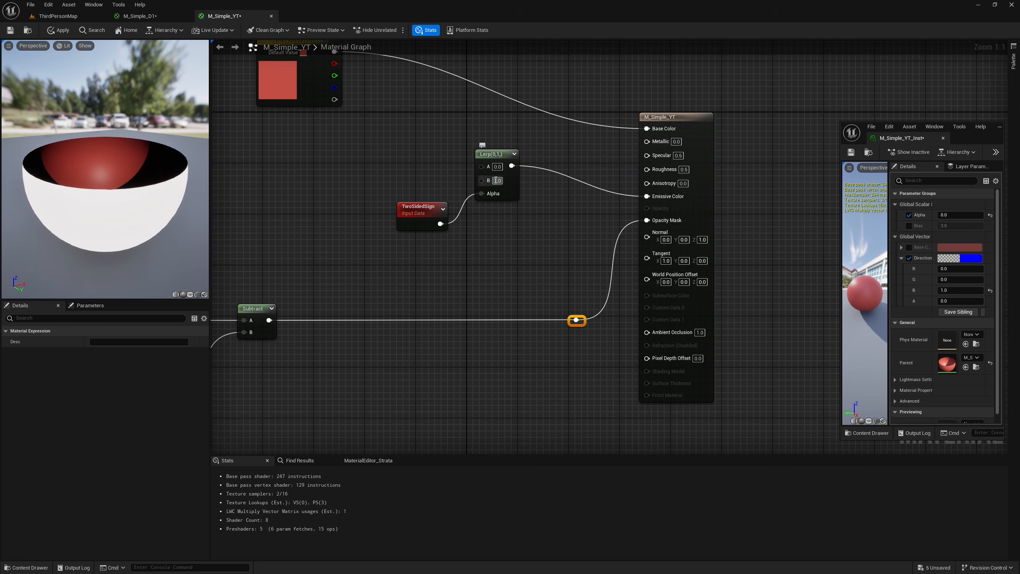
pyautogui.press('Return')
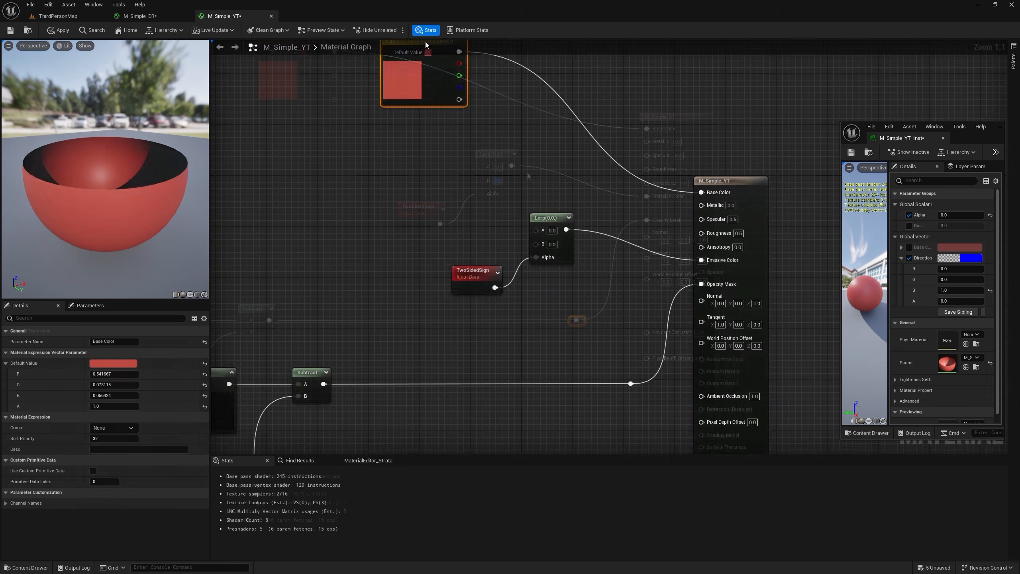
pyautogui.moveTo(425, 45); pyautogui.dragTo(528, 130)
pyautogui.moveTo(571, 252); pyautogui.dragTo(630, 72, button='right')
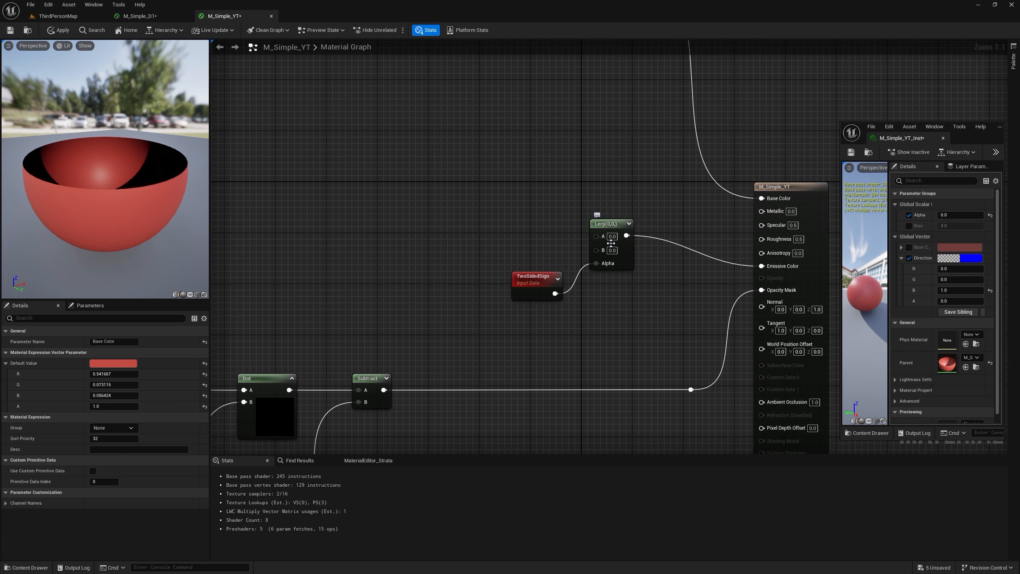
# Step: Add a vector parameter named Inside Color and connect it to the Lerp's A input
pyautogui.click(468, 145)
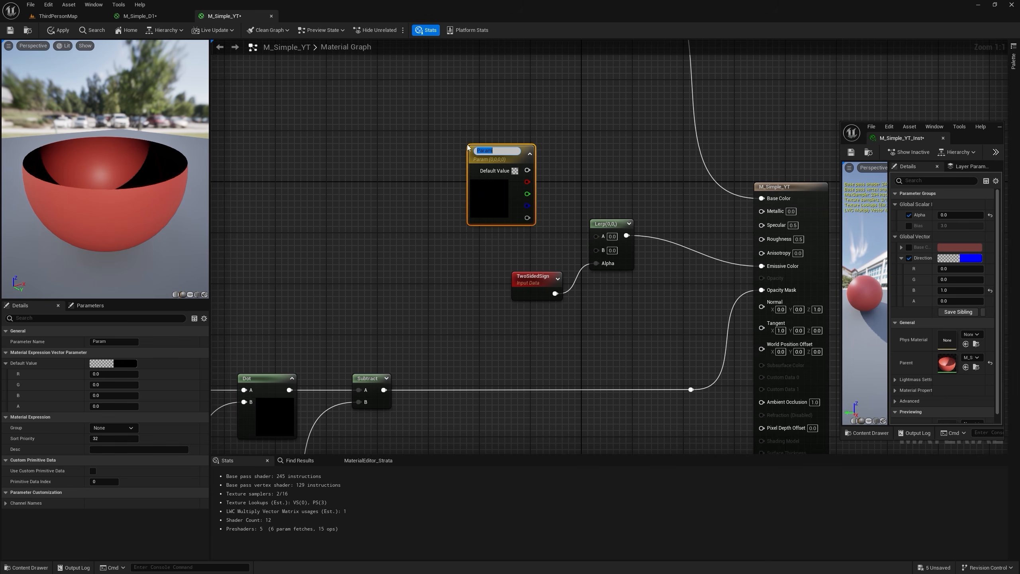
pyautogui.write('Inside Color')
pyautogui.press('Return')
pyautogui.moveTo(527, 168); pyautogui.dragTo(596, 235)
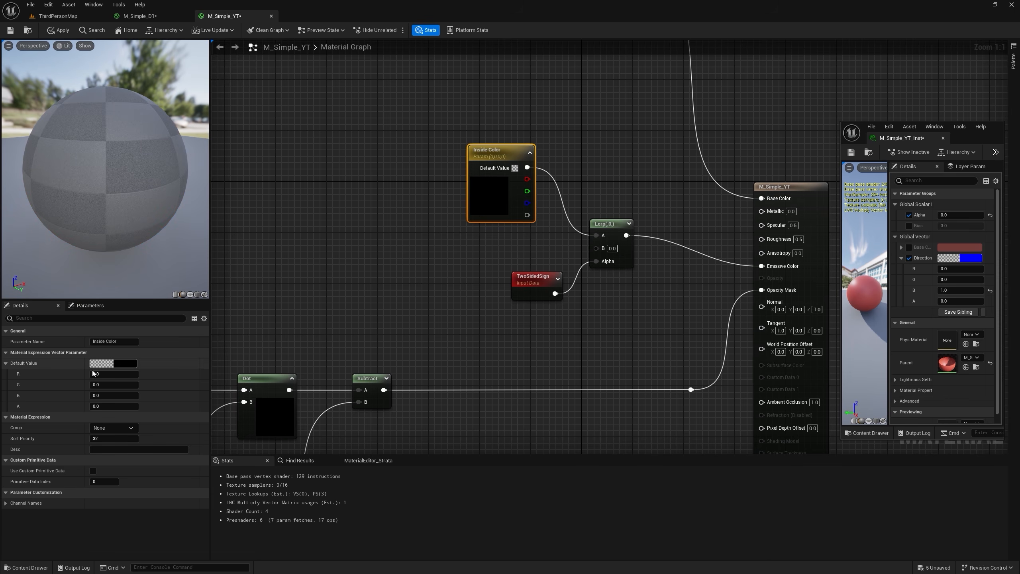
# Step: Set Inside Color's Default Value to bright green (R 0, G 1, B 0.01411, A 1) and apply the material
pyautogui.click(124, 364)
pyautogui.moveTo(235, 402); pyautogui.dragTo(237, 388)
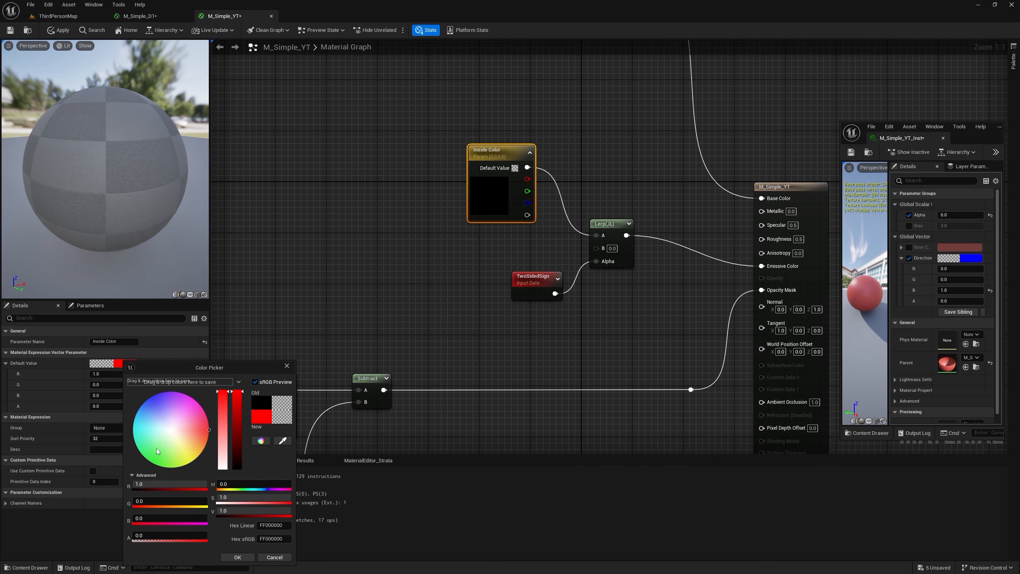
pyautogui.moveTo(157, 449); pyautogui.dragTo(137, 448)
pyautogui.click(238, 557)
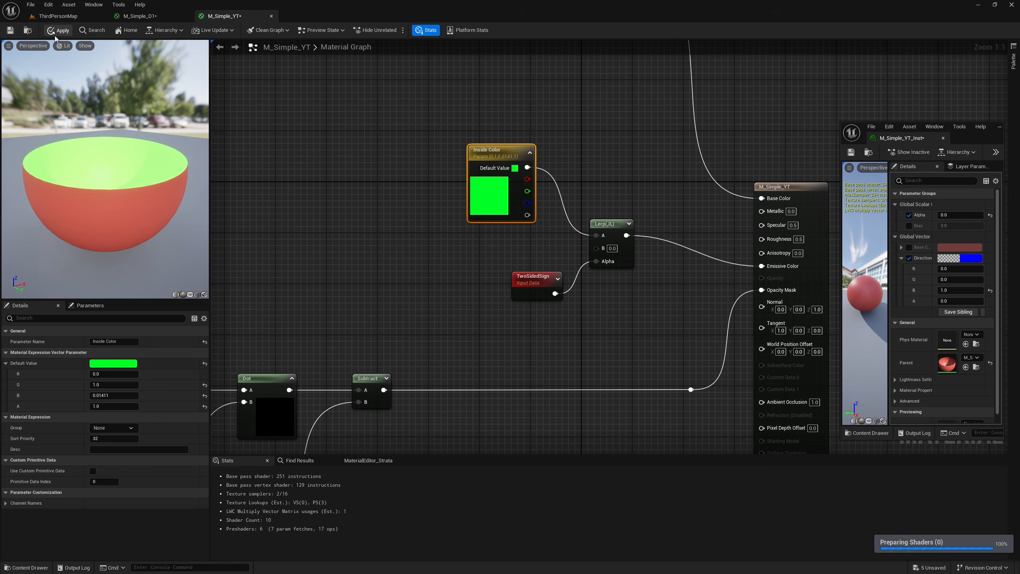
pyautogui.click(58, 30)
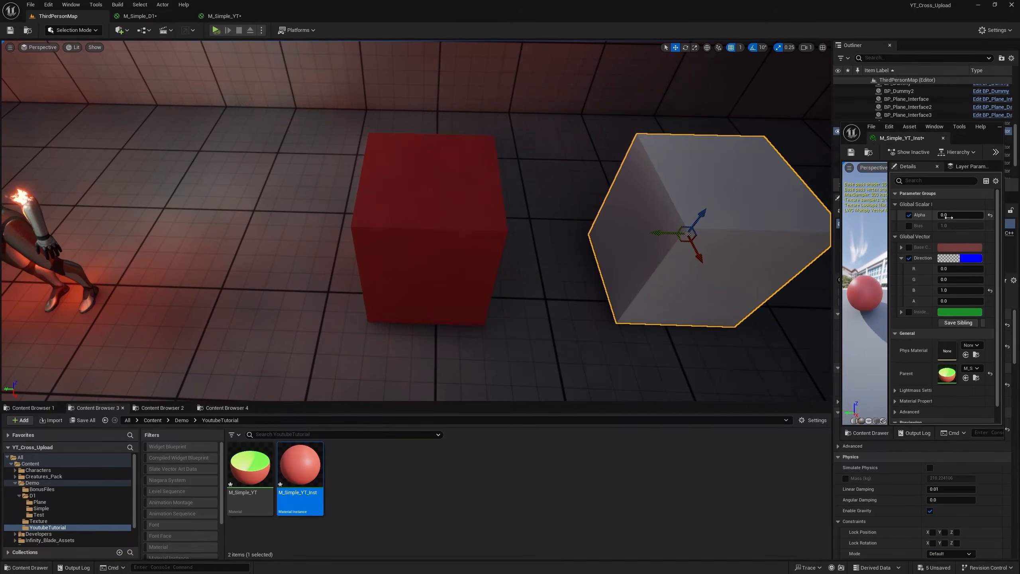
# Step: Raise the instance's Alpha to about 0.5 in ThirdPersonMap and view the cut cube's interior from above
pyautogui.moveTo(960, 215); pyautogui.dragTo(975, 214)
pyautogui.moveTo(527, 275); pyautogui.dragTo(562, 275, button='right')
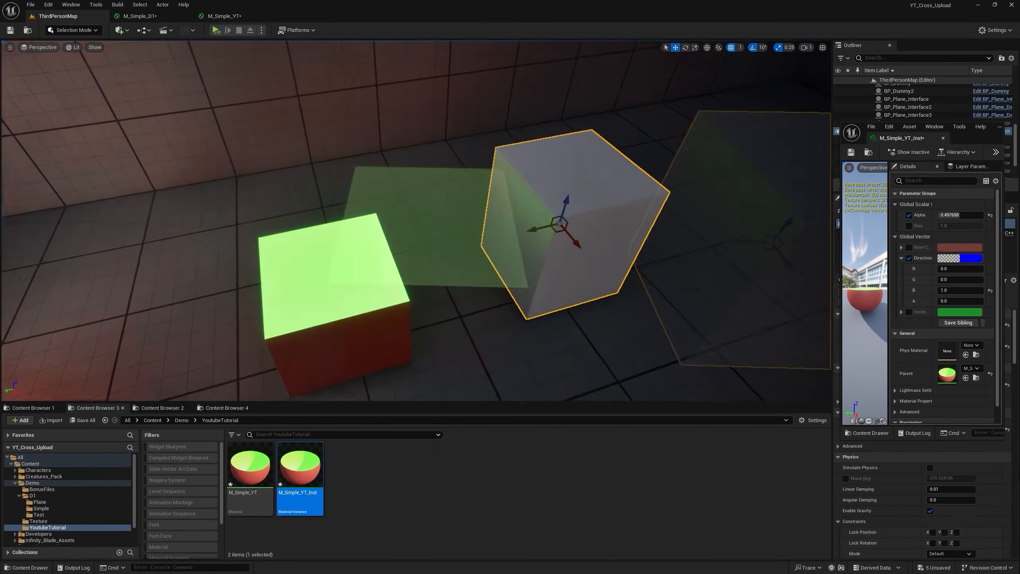
pyautogui.moveTo(515, 274)
pyautogui.mouseDown(button='right')
pyautogui.moveTo(502, 278)
pyautogui.moveTo(514, 275)
pyautogui.mouseUp(button='right')
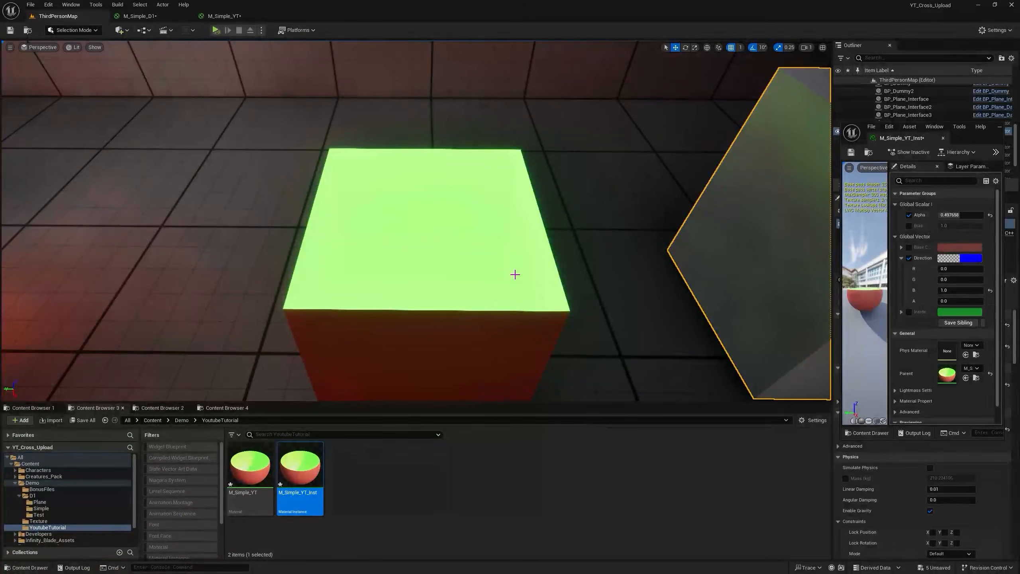
# Step: Override the instance's Inside Color, first with black and then with a dark yellow (R 0.03125, G 0.029328, B 0)
pyautogui.click(962, 313)
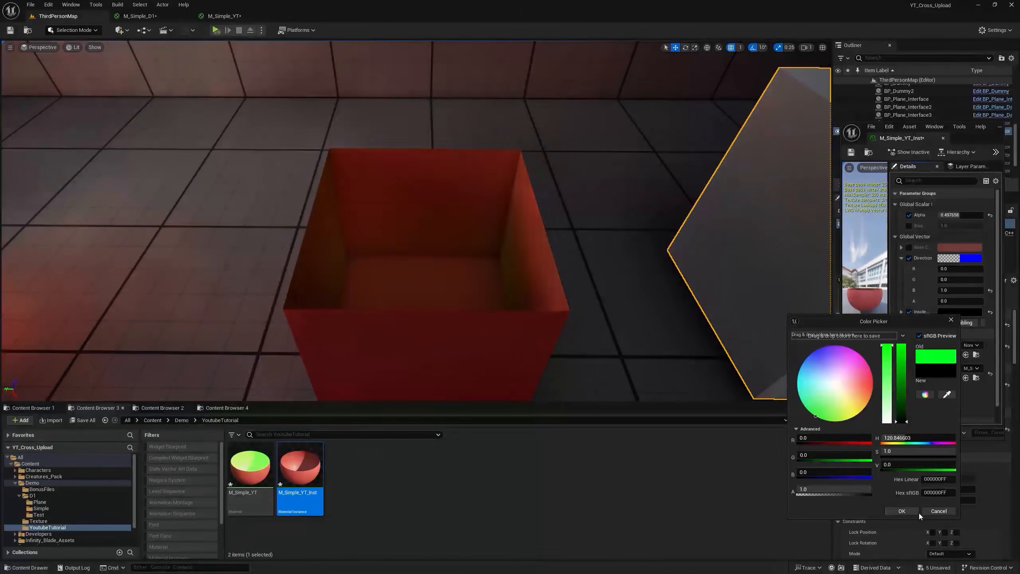
pyautogui.click(911, 514)
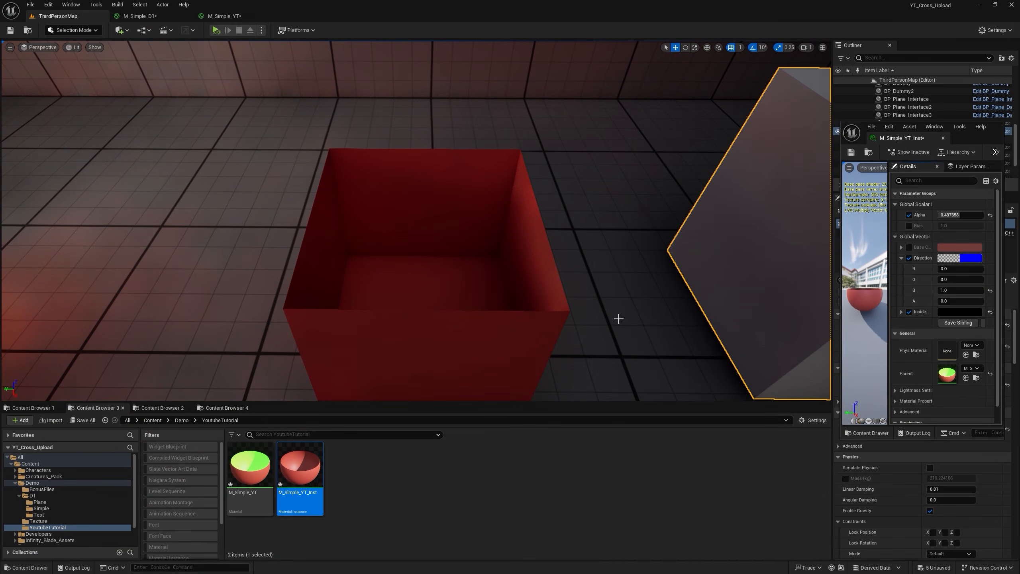
pyautogui.click(959, 312)
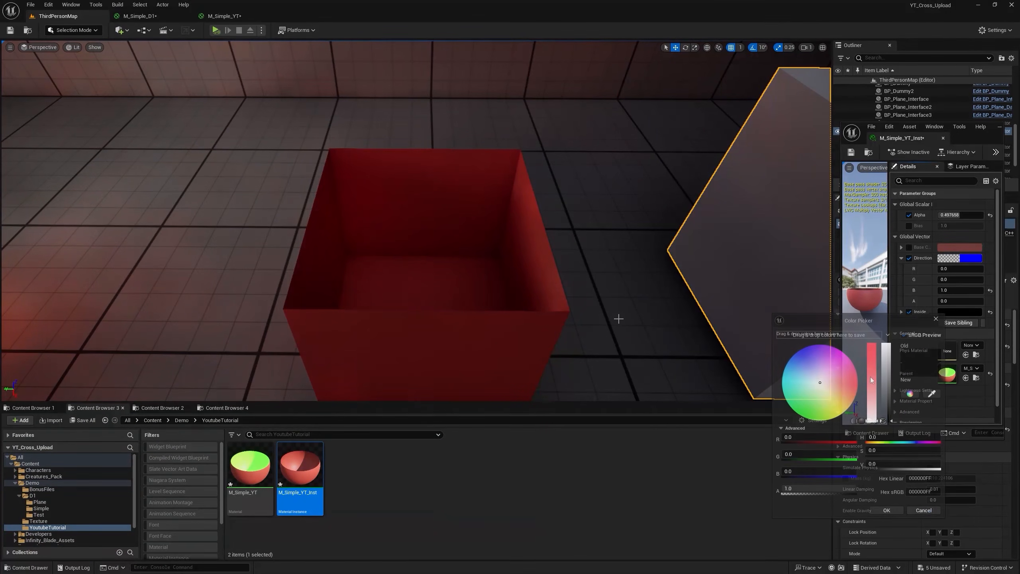
pyautogui.moveTo(836, 393); pyautogui.dragTo(856, 441)
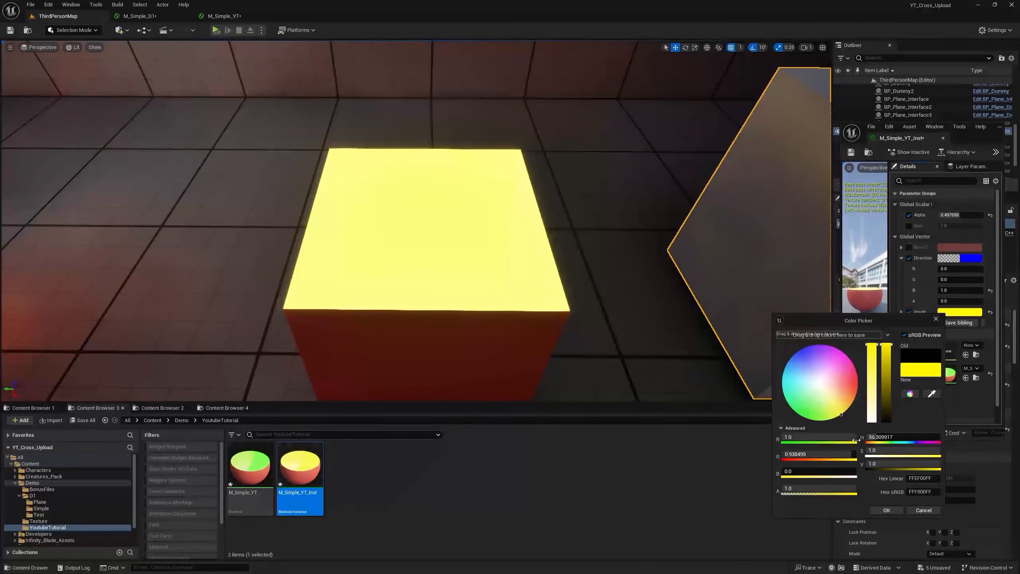
pyautogui.moveTo(886, 363); pyautogui.dragTo(890, 419)
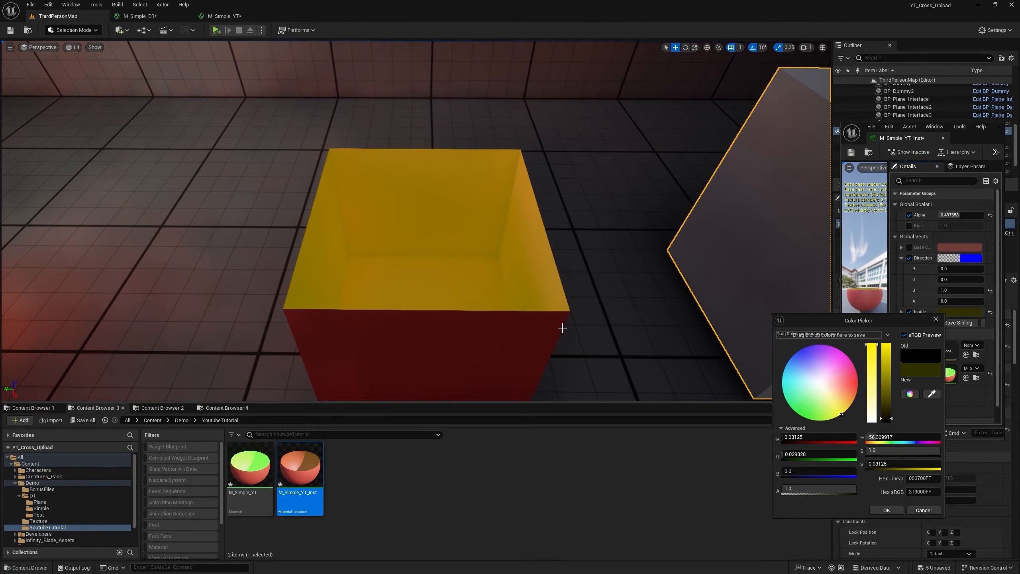
pyautogui.click(874, 512)
# Step: Brighten the instance's Inside Color to a full-value yellow
pyautogui.click(966, 313)
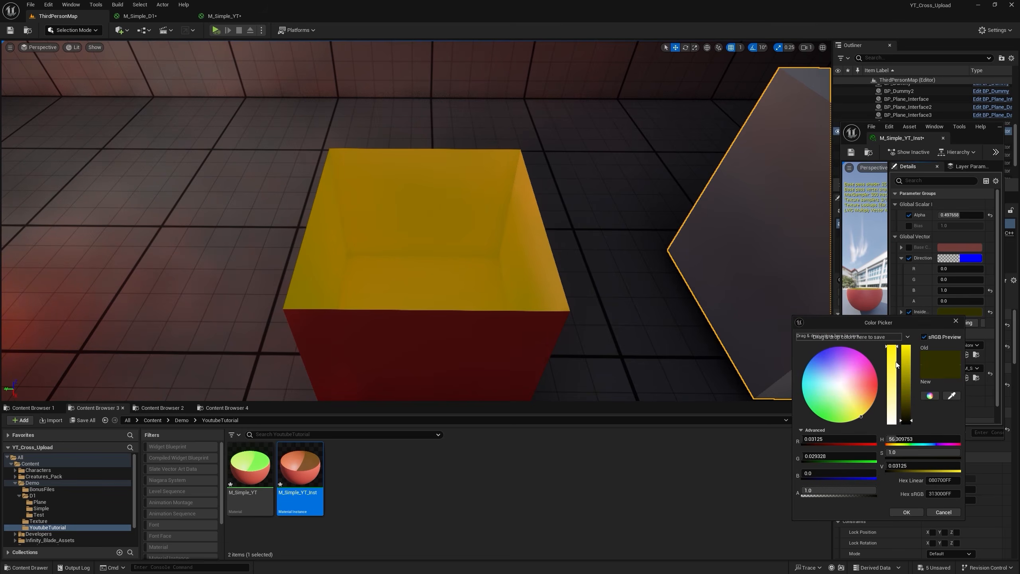
pyautogui.moveTo(905, 361); pyautogui.dragTo(905, 346)
pyautogui.click(906, 512)
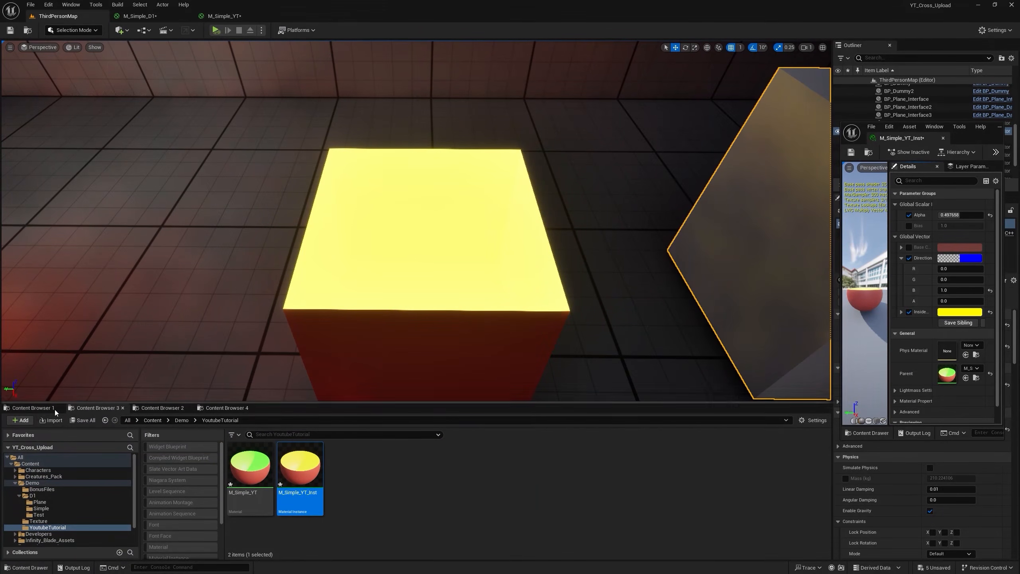
# Step: Add the T_Tech_Hex_Tile_M texture from the StarterContent Textures folder to the M_Simple_YT graph as a Texture Sample near Inside Color
pyautogui.click(27, 408)
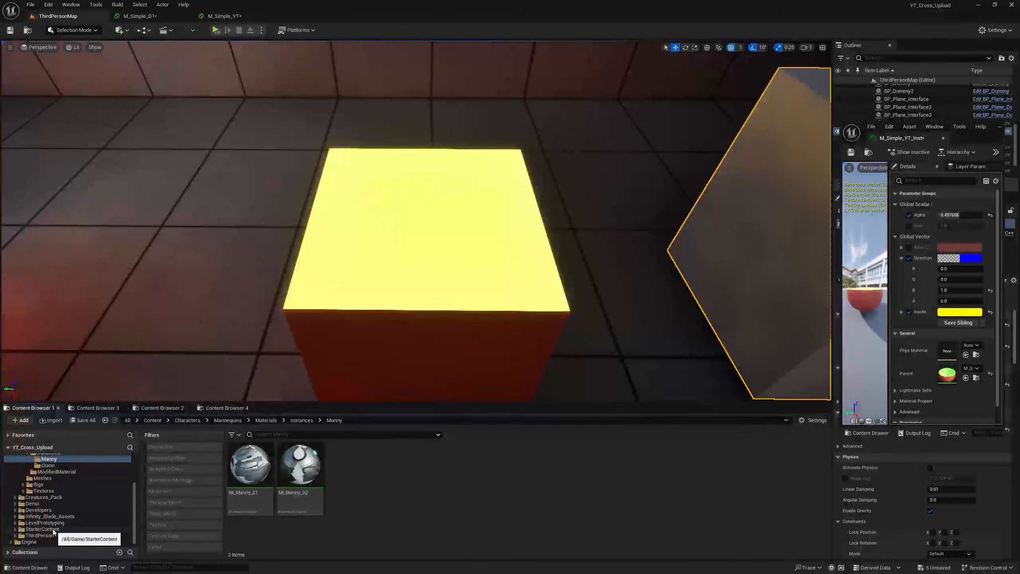
pyautogui.click(43, 528)
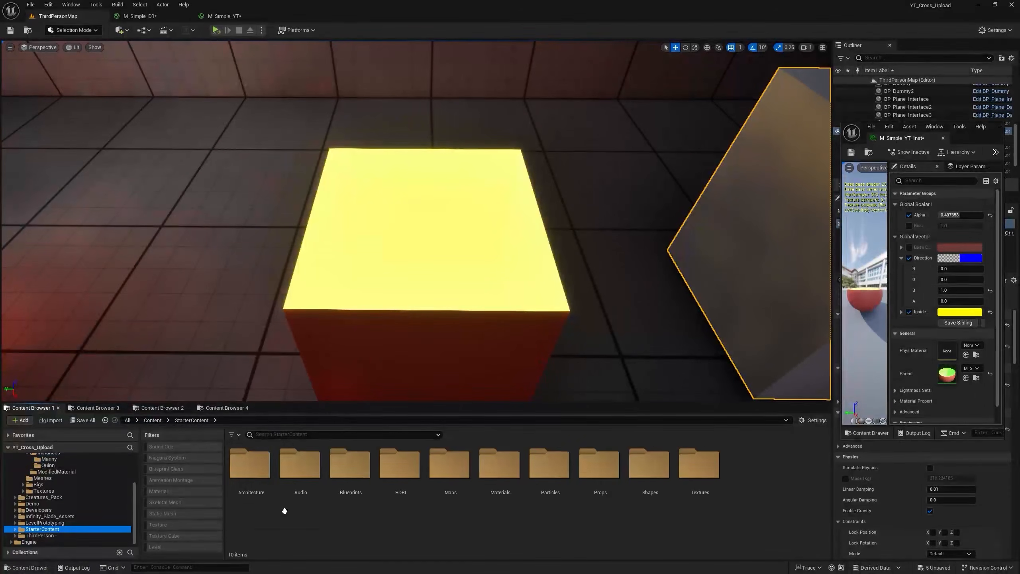
pyautogui.doubleClick(706, 488)
pyautogui.scroll(-10, 672, 497)
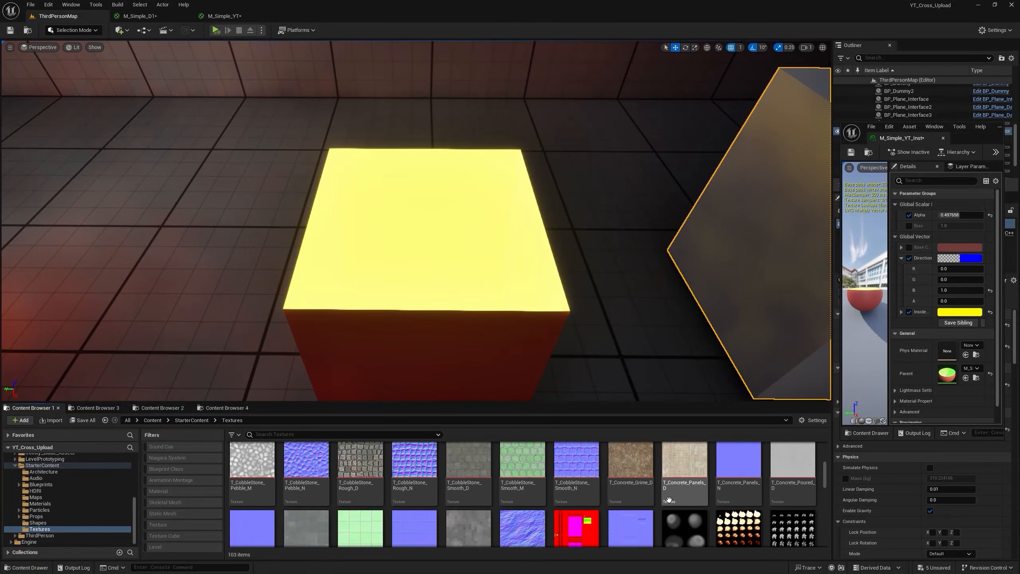
pyautogui.moveTo(252, 466); pyautogui.dragTo(276, 38)
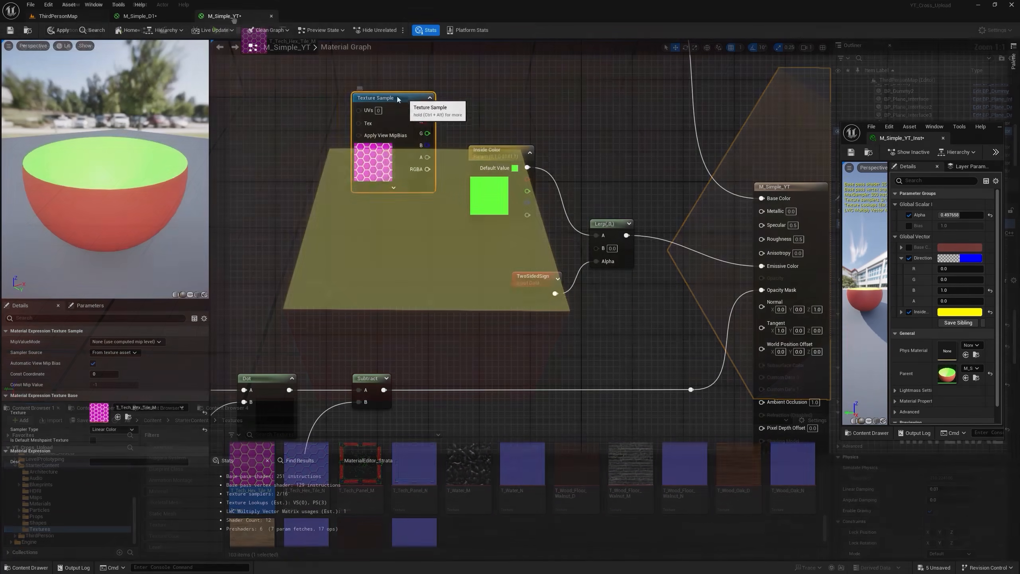
pyautogui.moveTo(398, 100); pyautogui.dragTo(373, 94)
# Step: Add a VirtualPlaneCoordinates node and connect its UVs output to the Texture Sample's UVs
pyautogui.moveTo(486, 130); pyautogui.dragTo(529, 237, button='right')
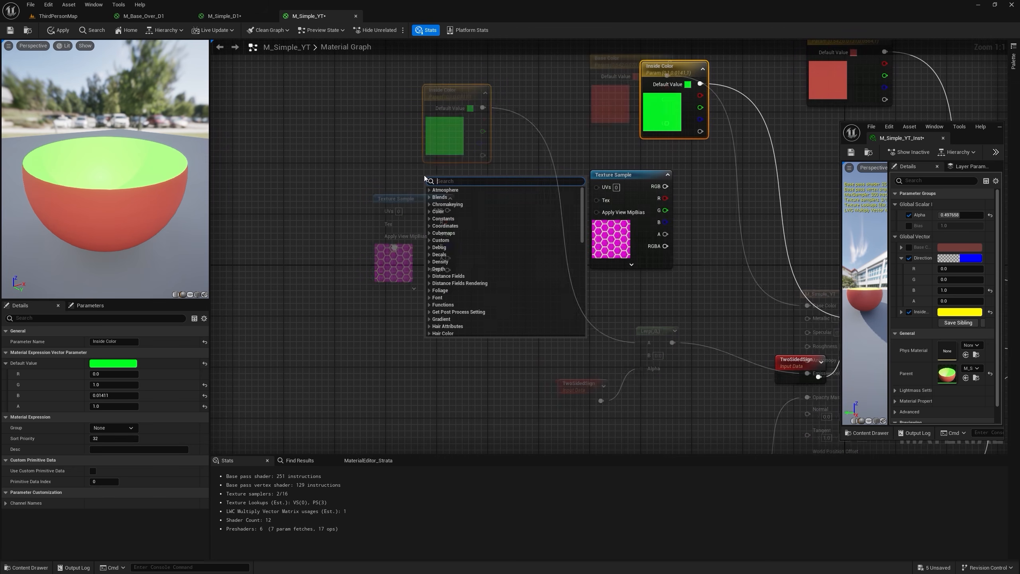
pyautogui.write('vir')
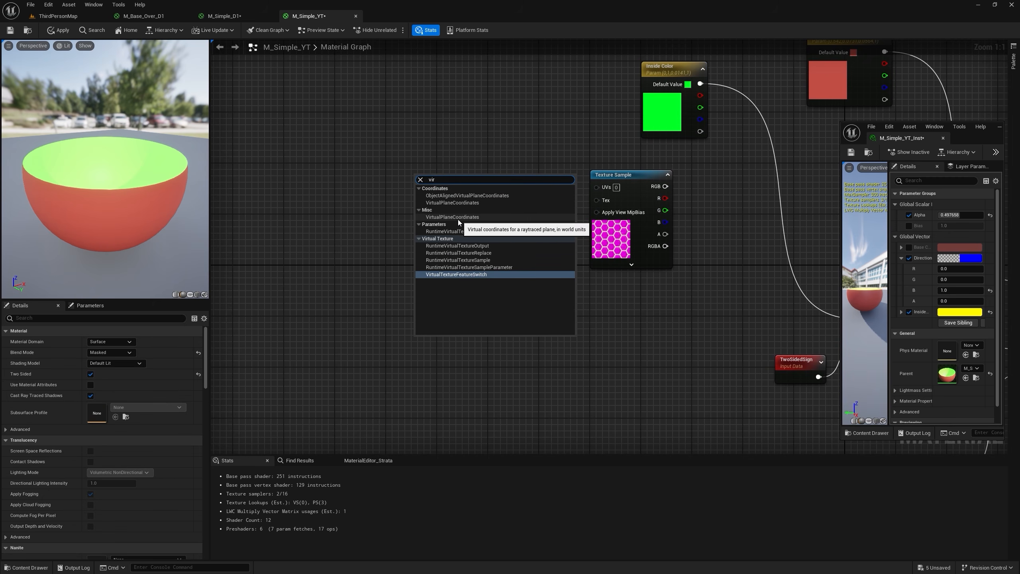
pyautogui.click(470, 218)
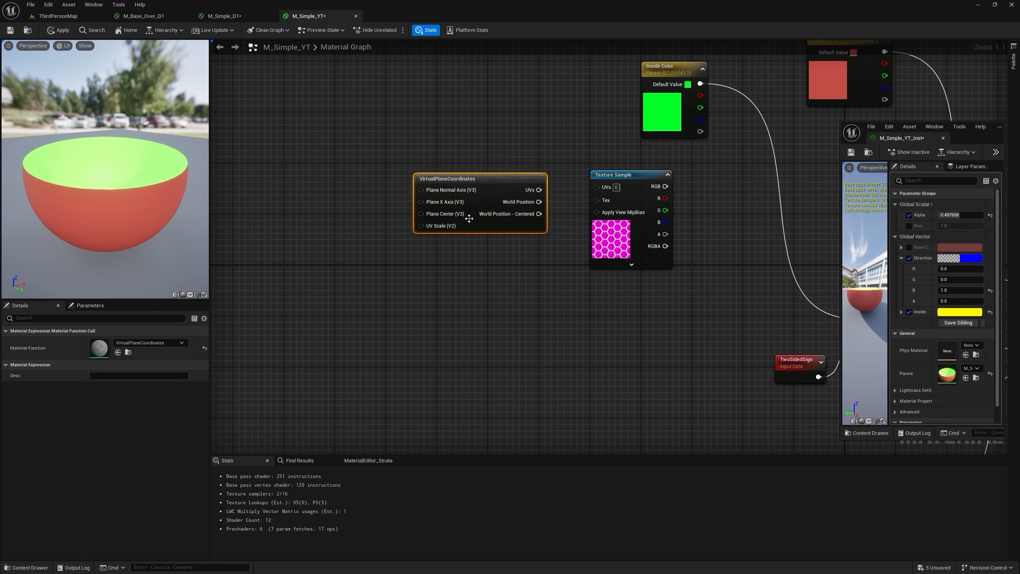
pyautogui.moveTo(470, 219); pyautogui.dragTo(414, 225)
pyautogui.moveTo(484, 198); pyautogui.dragTo(593, 190)
# Step: Multiply Inside Color by the Texture Sample's G channel and feed the result into the emissive Lerp's A input
pyautogui.moveTo(741, 170); pyautogui.dragTo(562, 166, button='right')
pyautogui.press('m')
pyautogui.click(572, 148)
pyautogui.moveTo(521, 80); pyautogui.dragTo(578, 163)
pyautogui.moveTo(449, 219); pyautogui.dragTo(692, 312)
pyautogui.moveTo(693, 312); pyautogui.dragTo(681, 313)
pyautogui.click(425, 200)
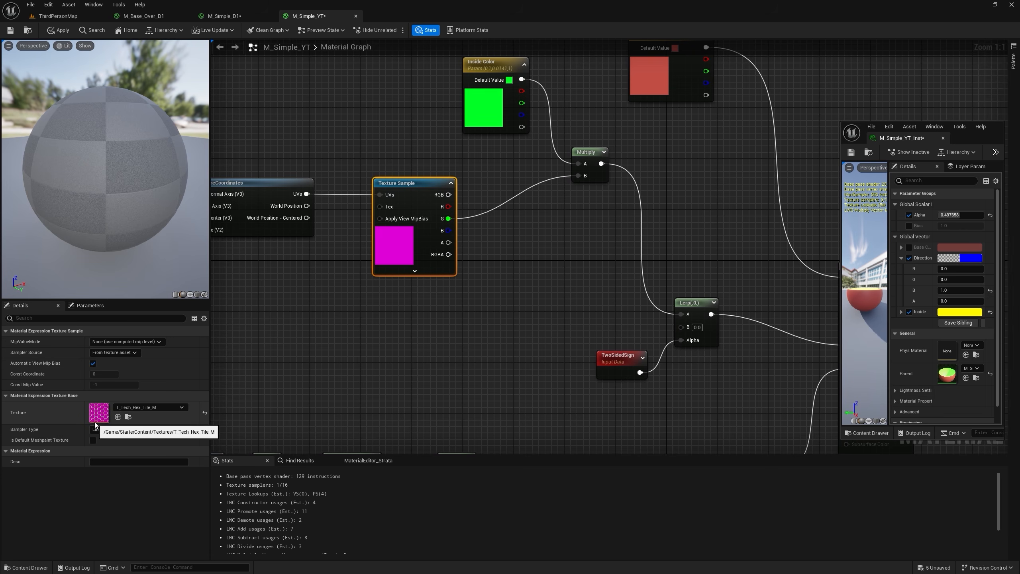
# Step: Add a three-component constant of 0, 0, 1 and connect it to VirtualPlaneCoordinates' Plane Normal Axis
pyautogui.moveTo(349, 329); pyautogui.dragTo(604, 316, button='right')
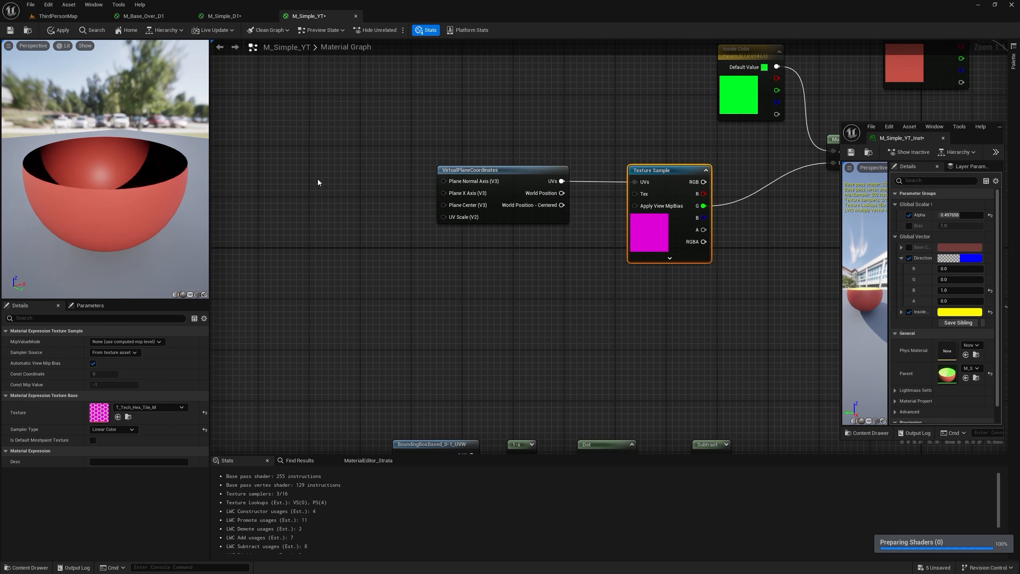
pyautogui.click(344, 155)
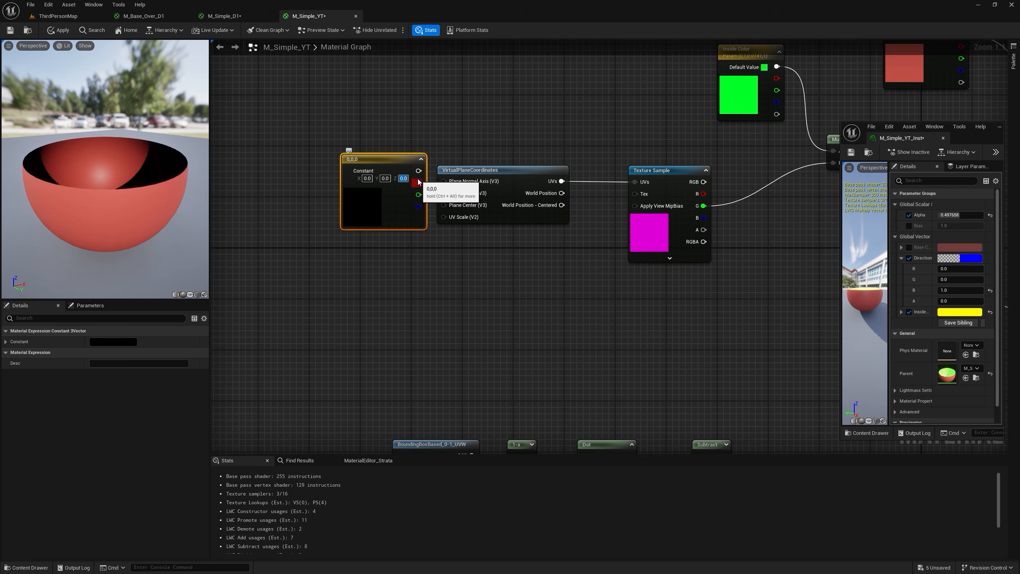
pyautogui.write('1')
pyautogui.moveTo(414, 172); pyautogui.dragTo(370, 114)
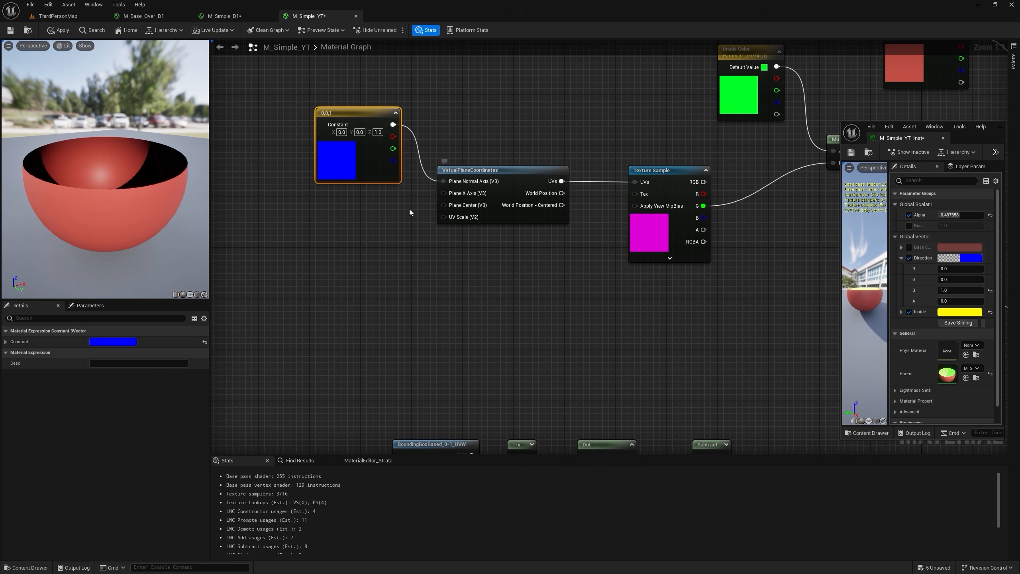
# Step: Add a three-component constant of 1, 0, 0 and connect it to VirtualPlaneCoordinates' Plane X Axis
pyautogui.click(330, 214)
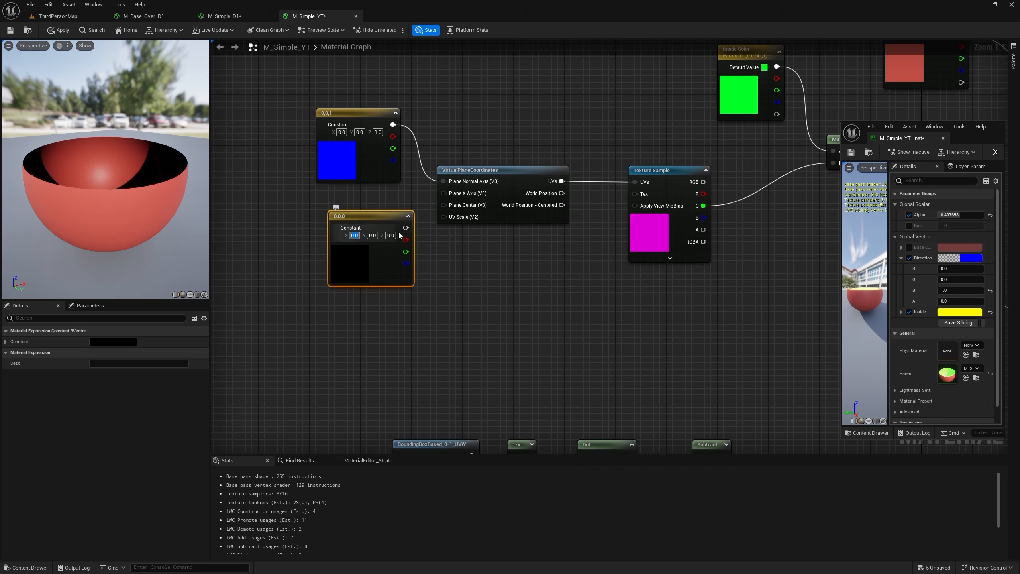
pyautogui.write('1')
pyautogui.moveTo(405, 228); pyautogui.dragTo(444, 192)
pyautogui.moveTo(353, 216); pyautogui.dragTo(315, 194)
# Step: Add an ActorPositionWS node below the constants and connect it to VirtualPlaneCoordinates' Plane Center
pyautogui.rightClick(417, 276)
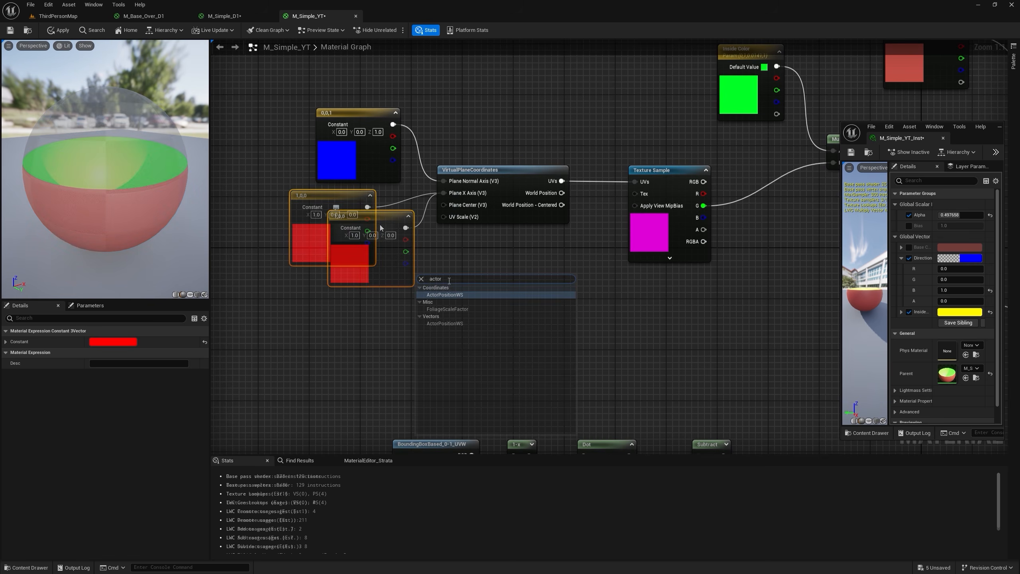
pyautogui.write('actor')
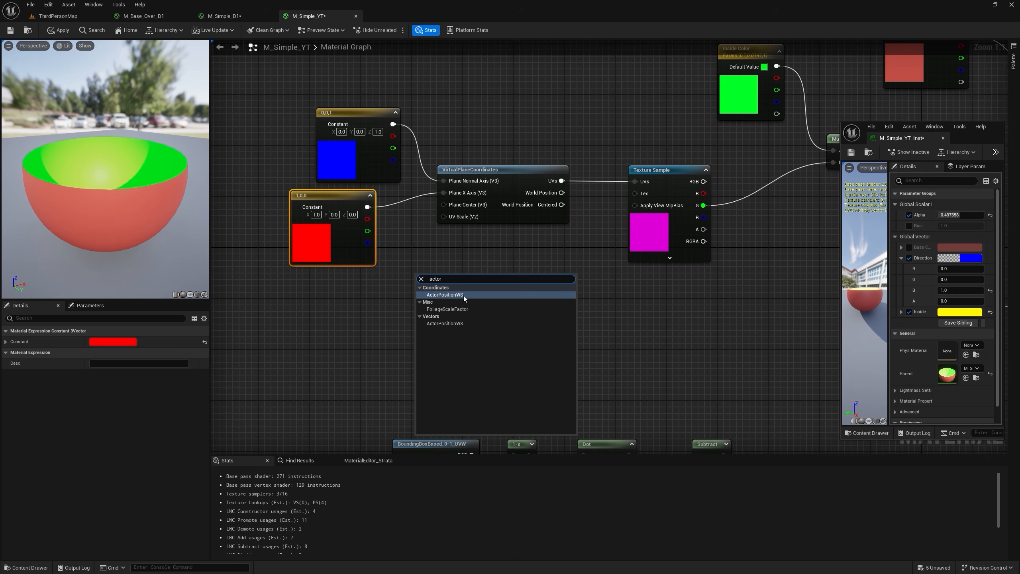
pyautogui.click(464, 295)
pyautogui.moveTo(463, 295); pyautogui.dragTo(369, 308)
pyautogui.moveTo(392, 307); pyautogui.dragTo(444, 205)
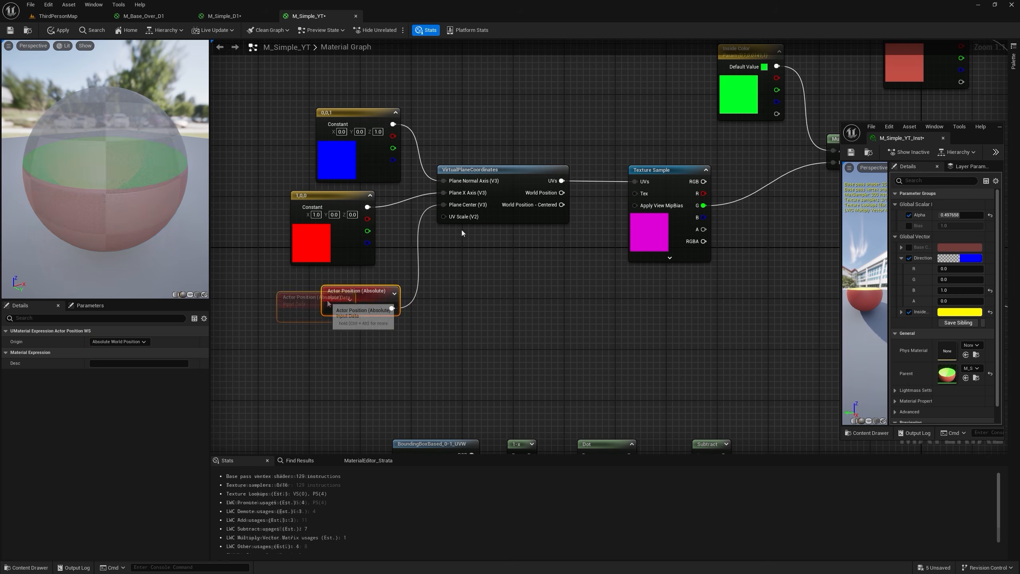
# Step: Create a scalar parameter named Gird Size with a default of 300, connect it to UV Scale, and check the preview from above
pyautogui.click(347, 346)
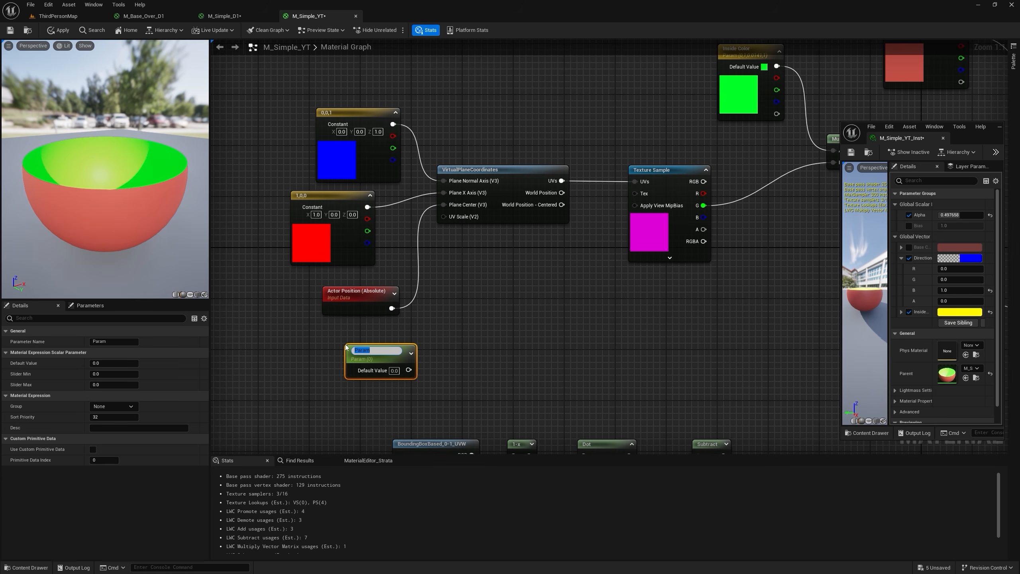
pyautogui.write('Gird Size')
pyautogui.press('Return')
pyautogui.click(394, 368)
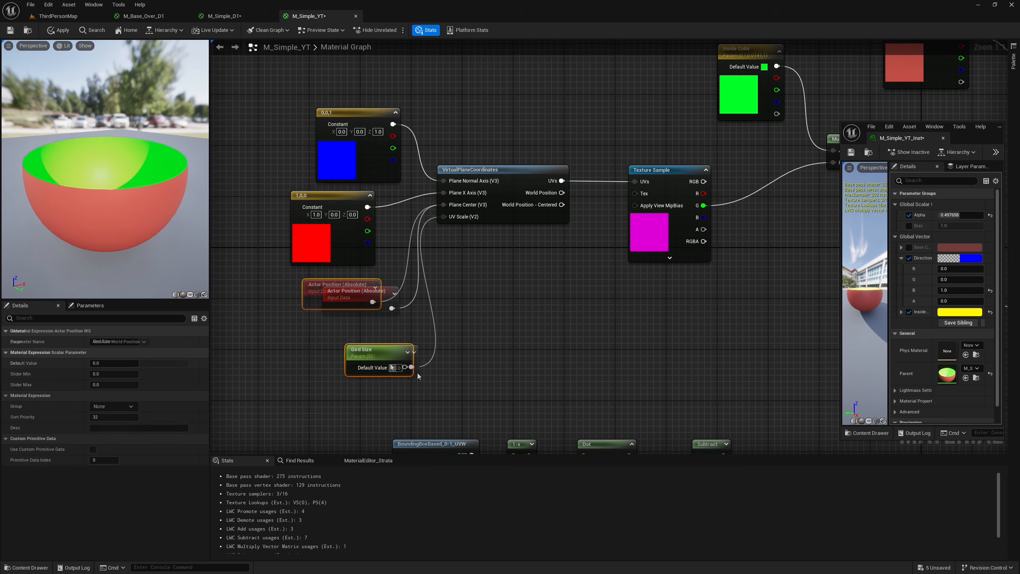
pyautogui.click(393, 368)
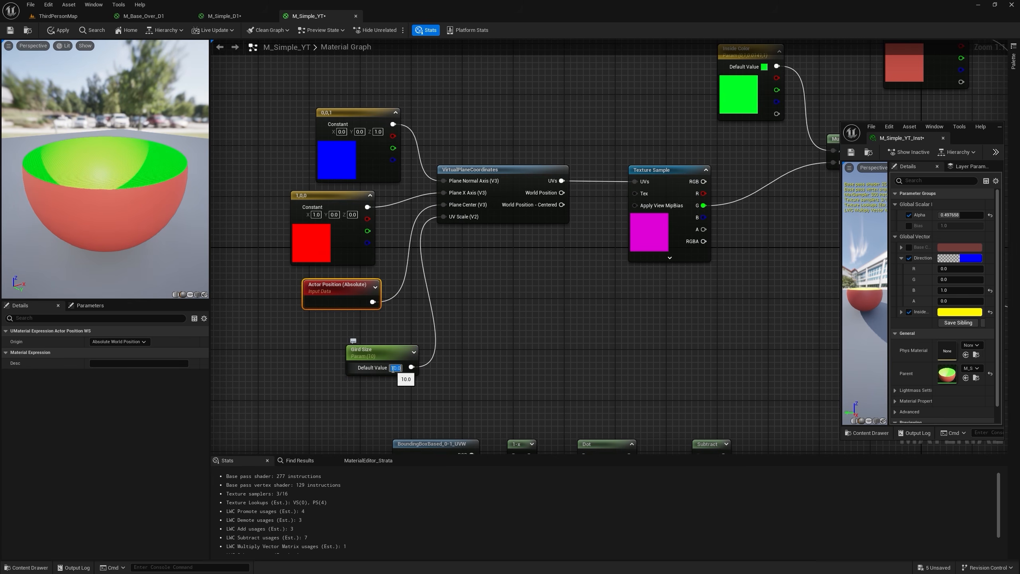
pyautogui.write('300')
pyautogui.press('Return')
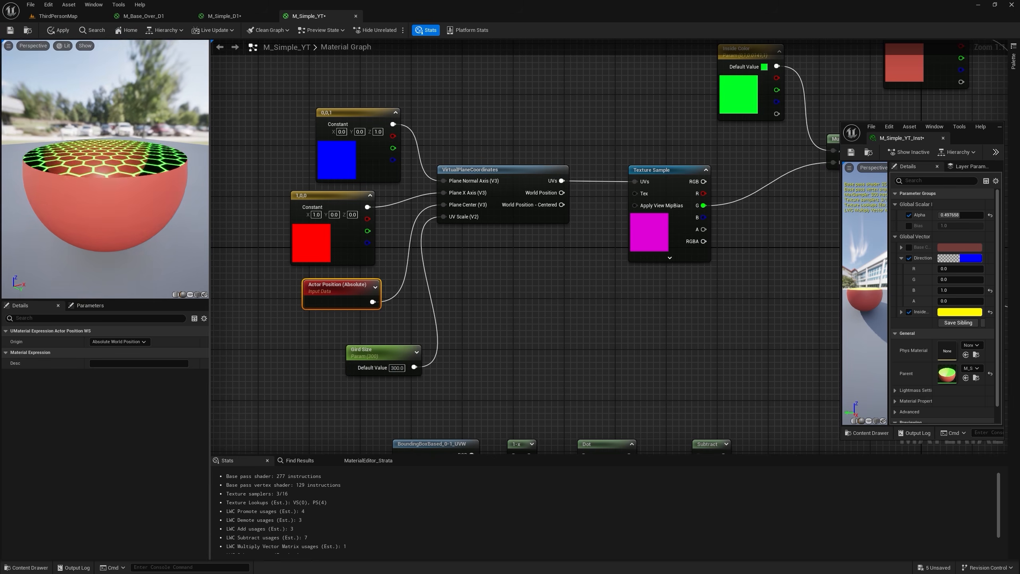
pyautogui.moveTo(105, 169); pyautogui.dragTo(161, 202)
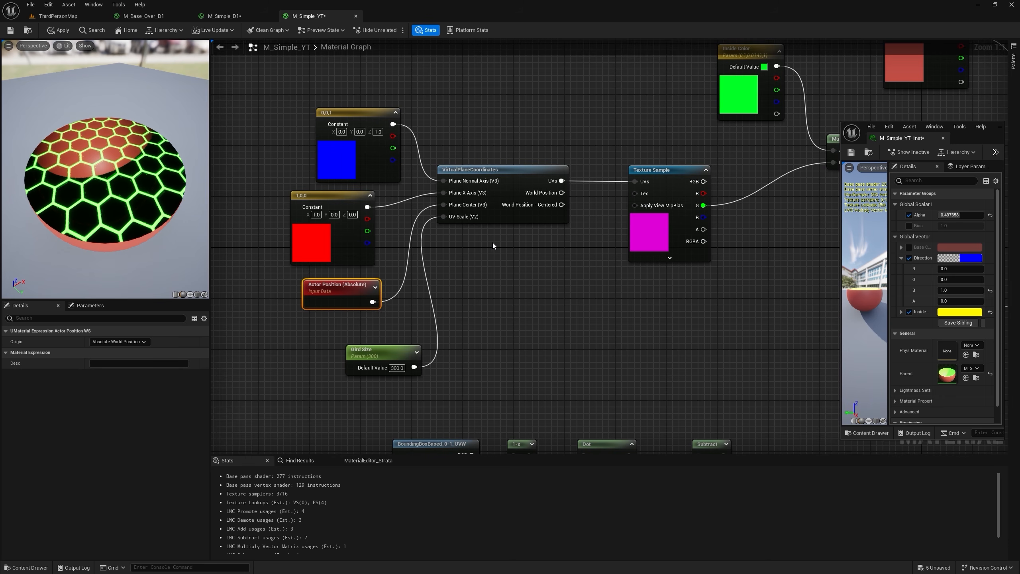
# Step: Add a Lerp with Inside Color as A and the texture's G channel as Alpha, and feed it into the emissive Lerp's A
pyautogui.moveTo(678, 267); pyautogui.dragTo(503, 278, button='right')
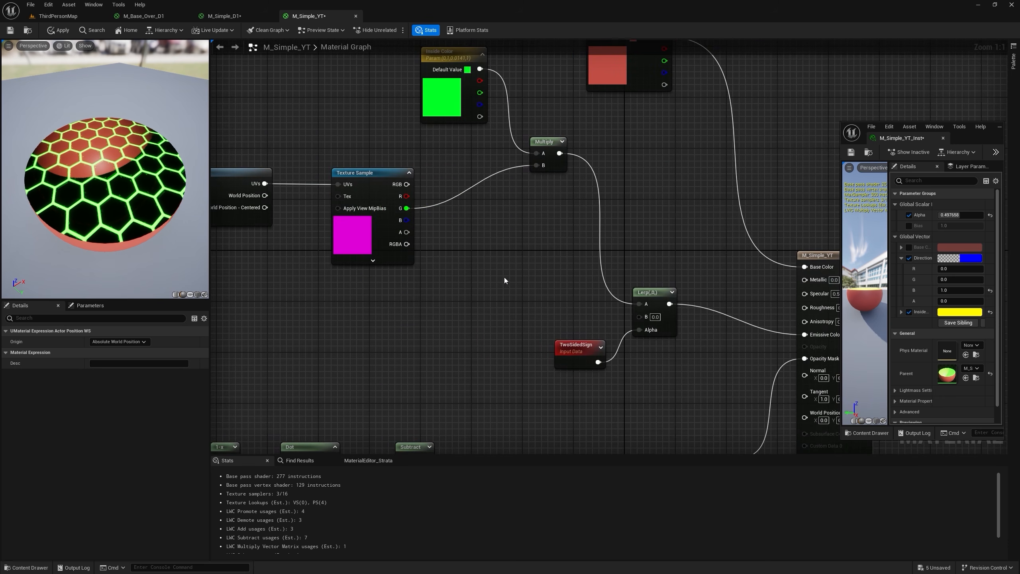
pyautogui.click(538, 200)
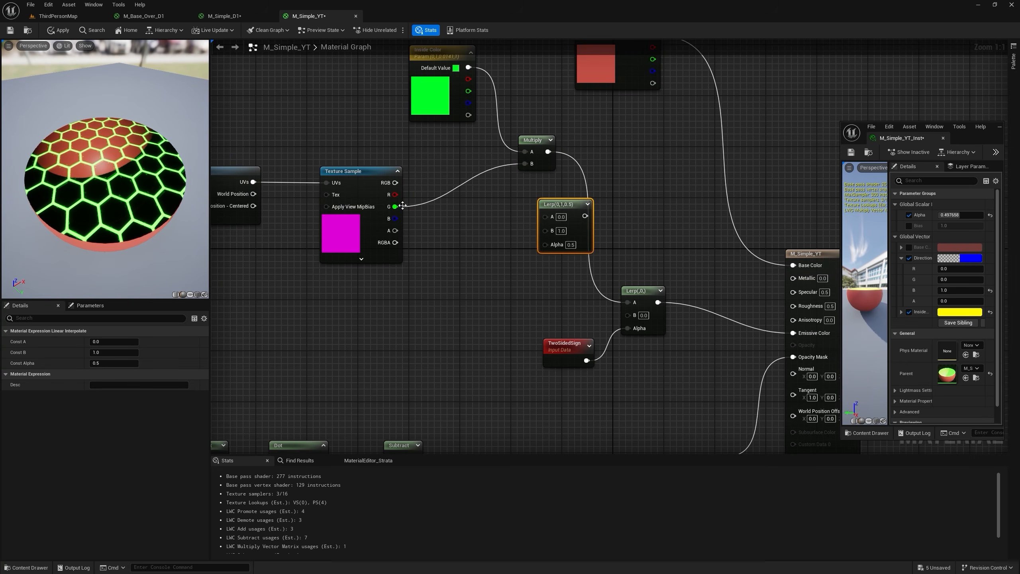
pyautogui.moveTo(403, 205); pyautogui.dragTo(558, 245)
pyautogui.moveTo(562, 245); pyautogui.dragTo(517, 312, button='right')
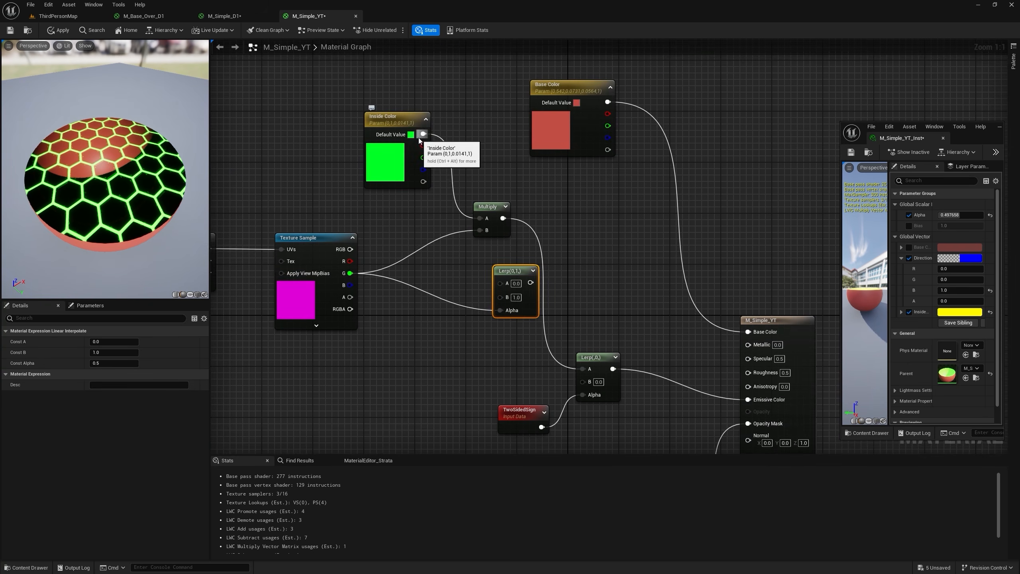
pyautogui.moveTo(423, 134); pyautogui.dragTo(582, 369)
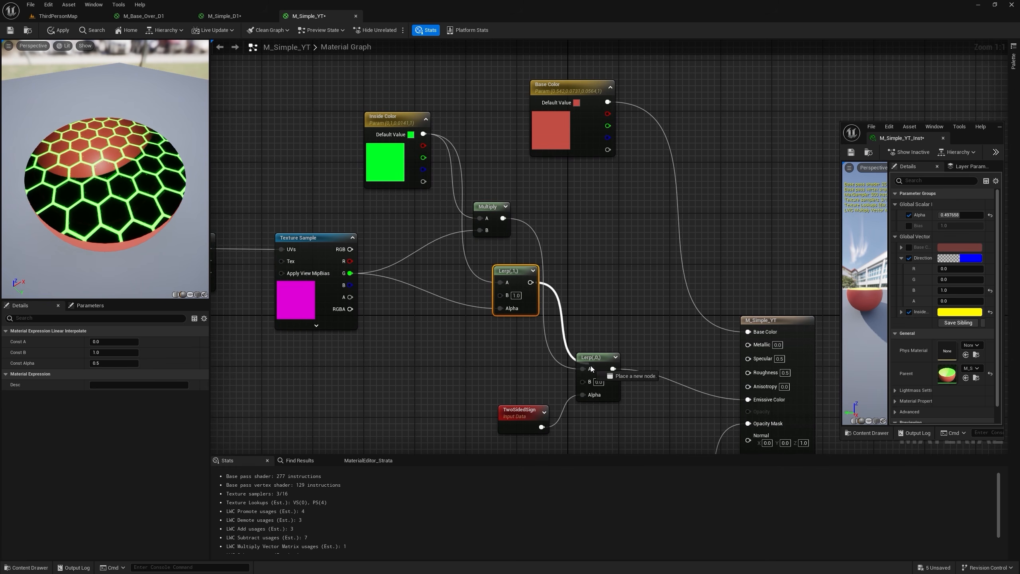
# Step: Create a Bg Color vector parameter, wire it to the new Lerp's A and Inside Color to its B, and apply the material
pyautogui.click(383, 305)
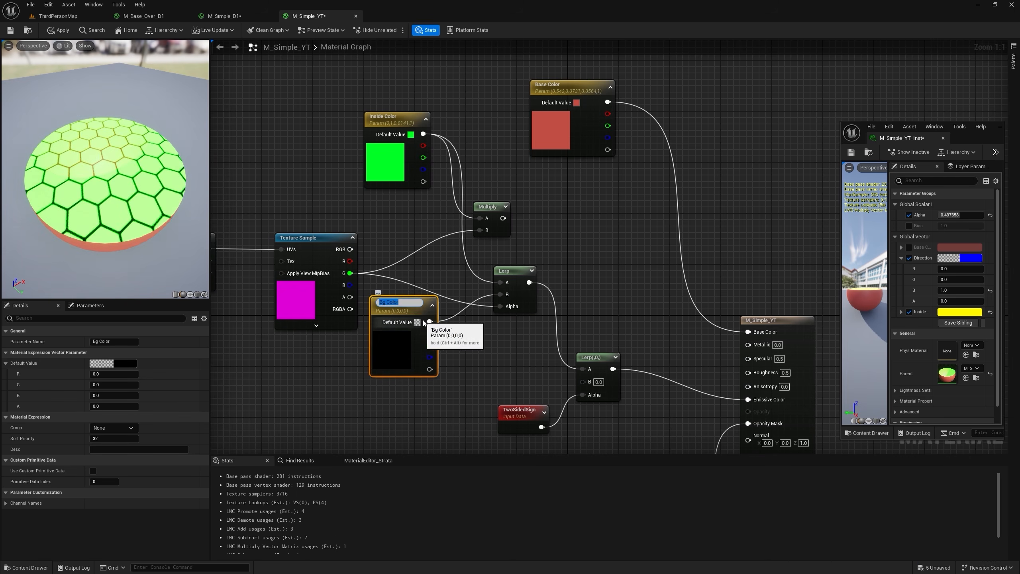
pyautogui.moveTo(428, 321); pyautogui.dragTo(503, 283)
pyautogui.moveTo(423, 135); pyautogui.dragTo(500, 294)
pyautogui.click(60, 30)
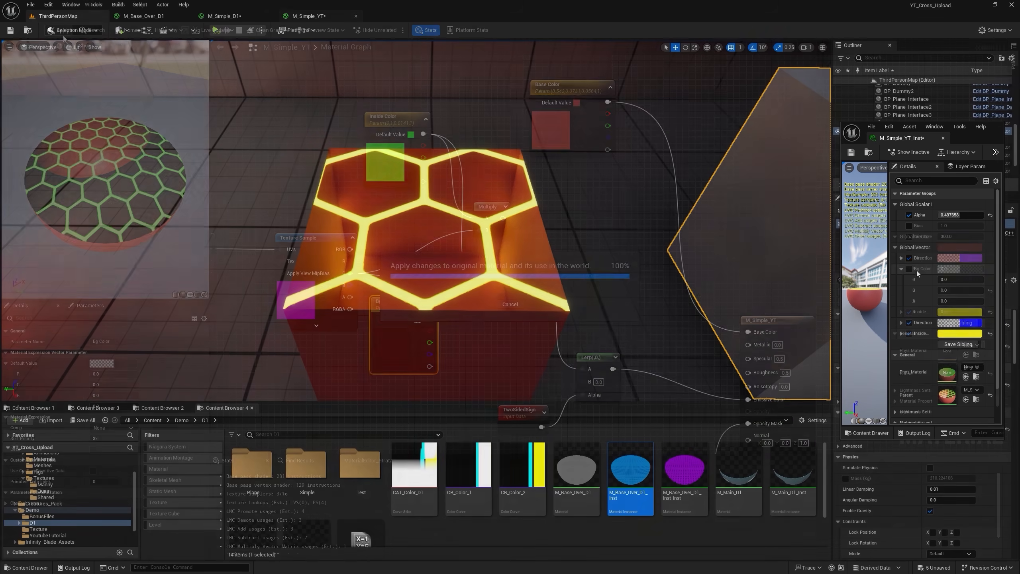
# Step: Set the instance's Gird Size to about 48.5 and Alpha to about 0.4, and override Bg Color with violet (R 0.138629, G 0, B 1)
pyautogui.moveTo(959, 235); pyautogui.dragTo(955, 215)
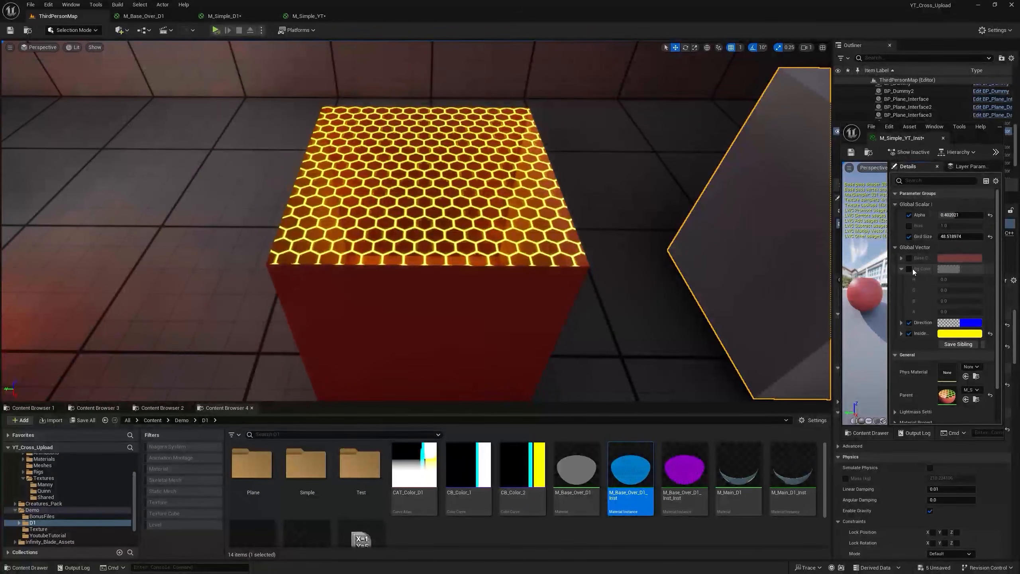
pyautogui.click(910, 269)
pyautogui.click(967, 270)
pyautogui.moveTo(867, 347); pyautogui.dragTo(824, 273)
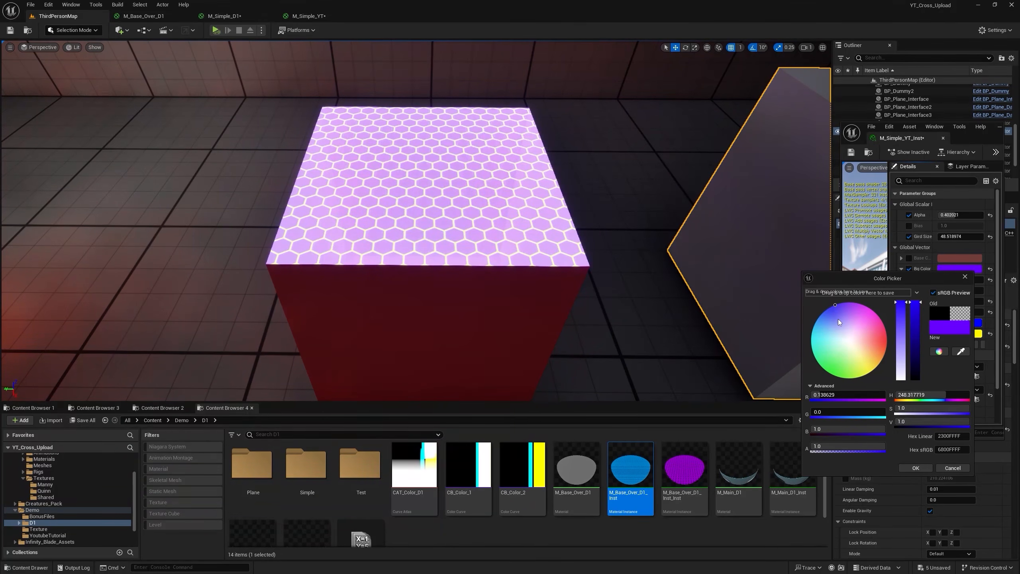
pyautogui.click(915, 468)
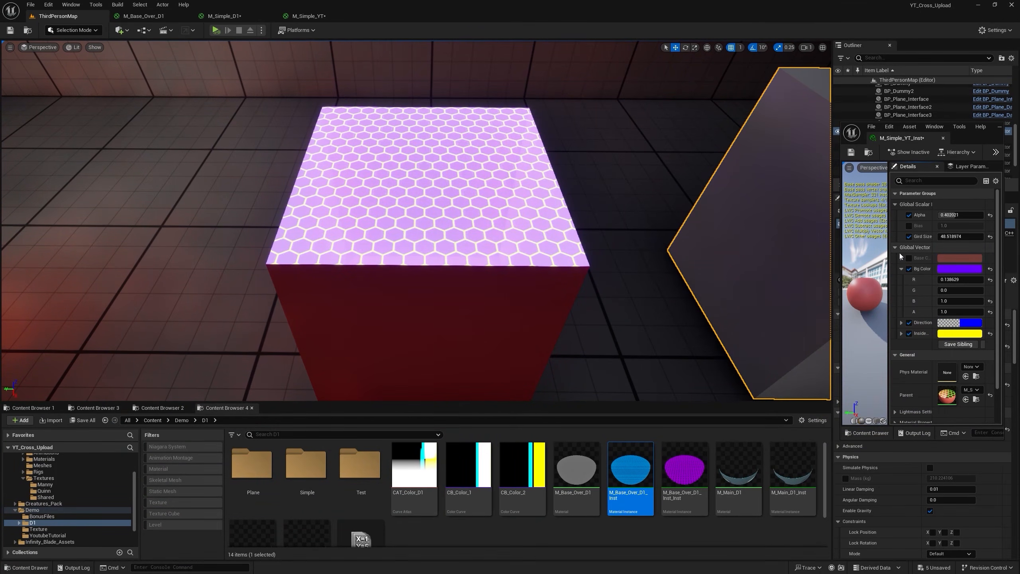
# Step: Override the instance's Inside Color with black and raise its Alpha to about 0.5 while viewing the cube in the level
pyautogui.click(959, 334)
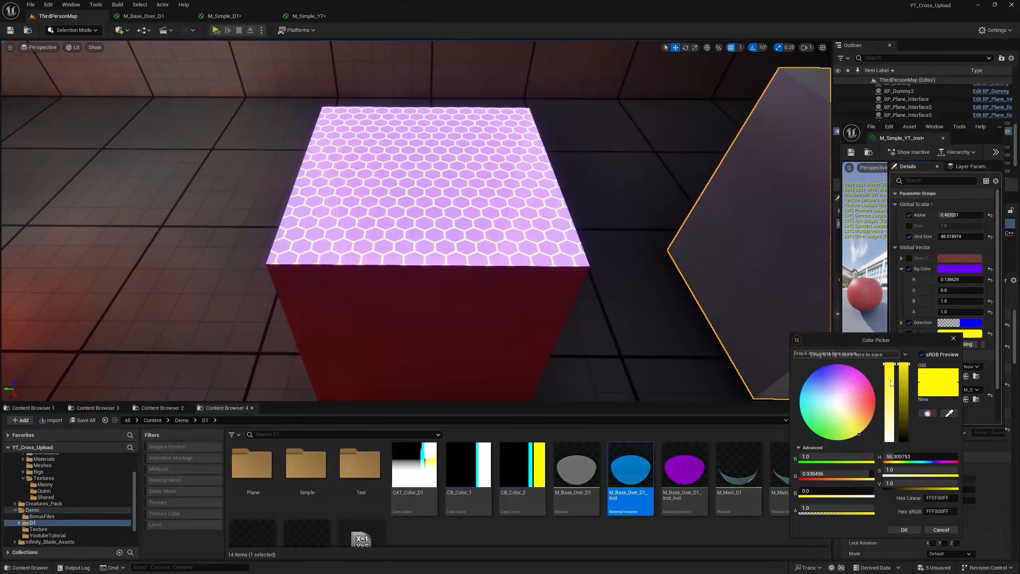
pyautogui.moveTo(840, 388); pyautogui.dragTo(836, 355)
pyautogui.moveTo(904, 386); pyautogui.dragTo(899, 507)
pyautogui.click(903, 530)
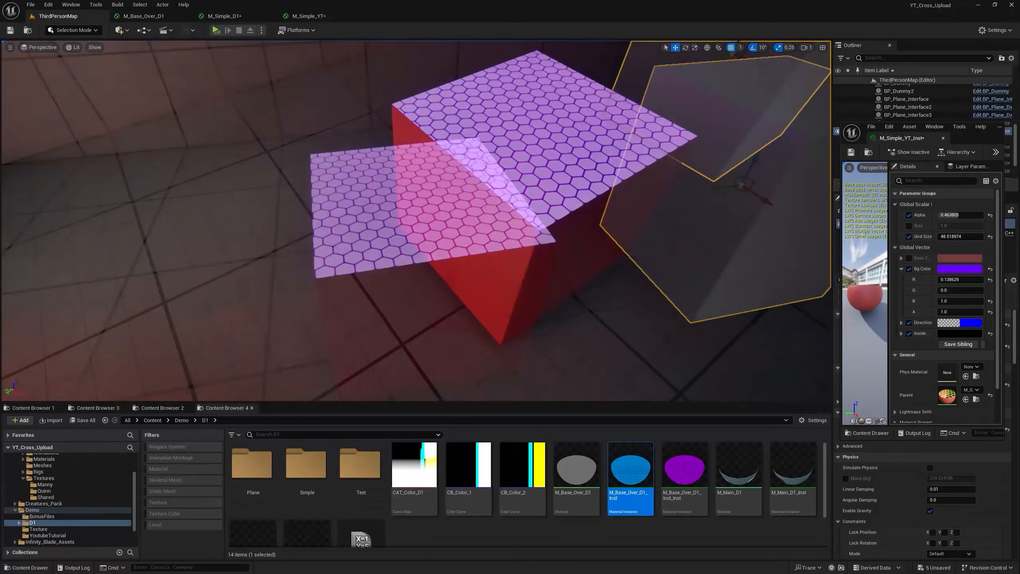
pyautogui.moveTo(517, 249); pyautogui.dragTo(517, 249, button='right')
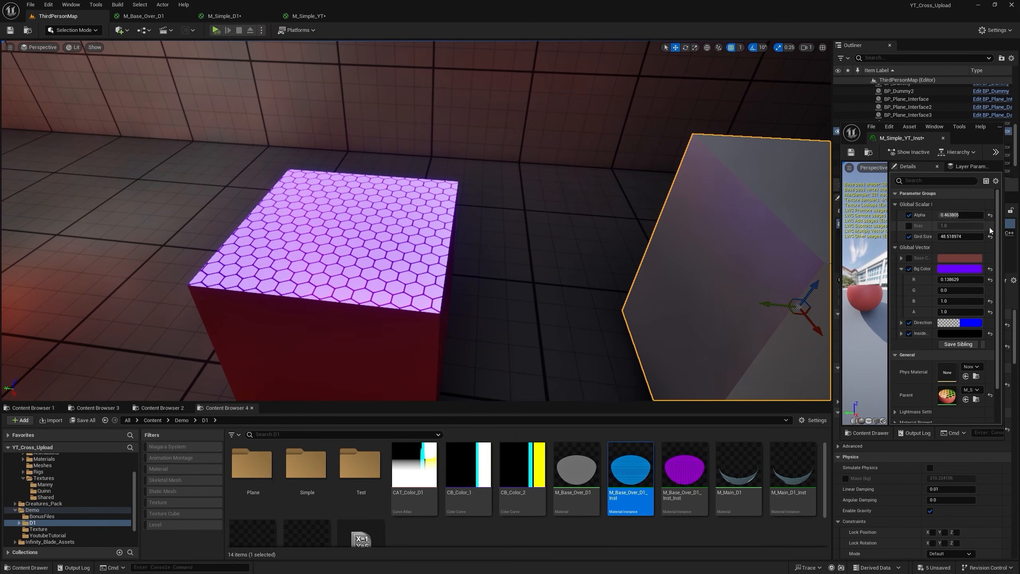
pyautogui.moveTo(957, 215); pyautogui.dragTo(967, 214)
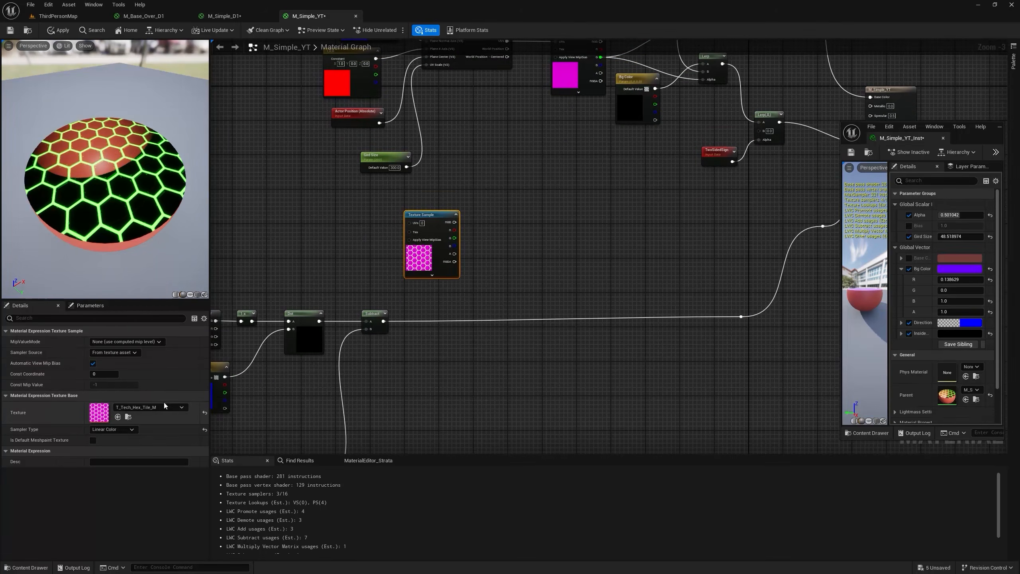
# Step: Set the new texture sample's texture to T_Fire_Tiled_D and reposition it above the bounding-box direction nodes
pyautogui.click(164, 407)
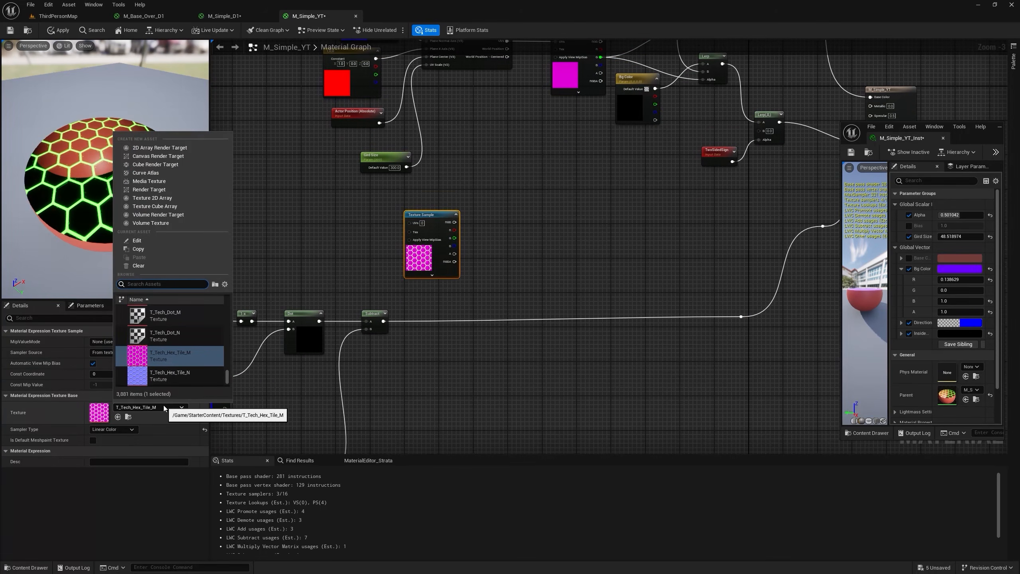
pyautogui.write('fire')
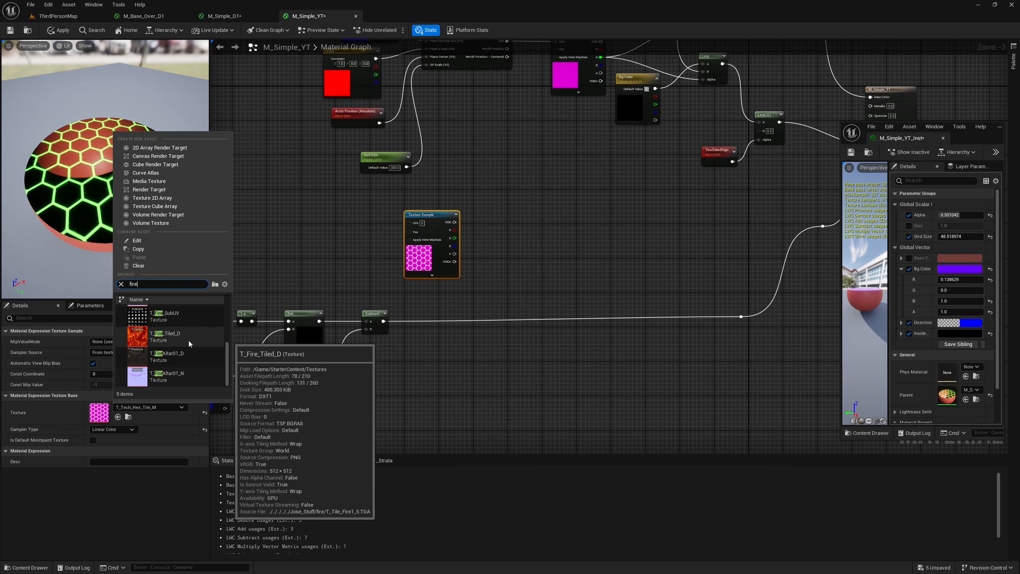
pyautogui.click(188, 340)
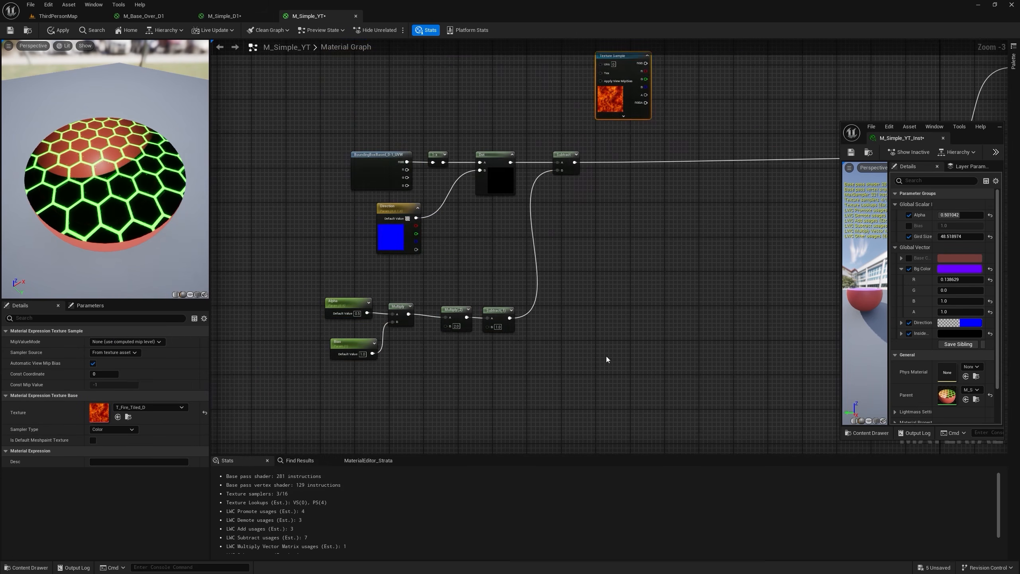
pyautogui.moveTo(257, 361); pyautogui.dragTo(808, 132)
pyautogui.moveTo(378, 158); pyautogui.dragTo(364, 231)
pyautogui.moveTo(619, 65); pyautogui.dragTo(412, 83)
pyautogui.moveTo(438, 97); pyautogui.dragTo(601, 169, button='right')
# Step: Drive the fire texture's UVs with a Panner at Speed Y 0.1 and feed its R channel into a new Multiply's A
pyautogui.click(474, 145)
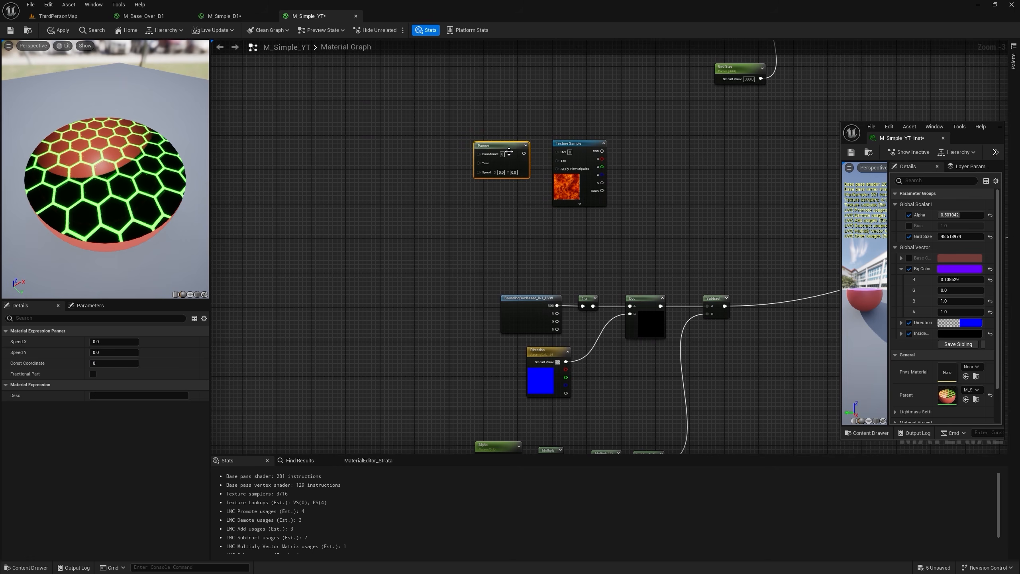
pyautogui.scroll(3, 505, 173)
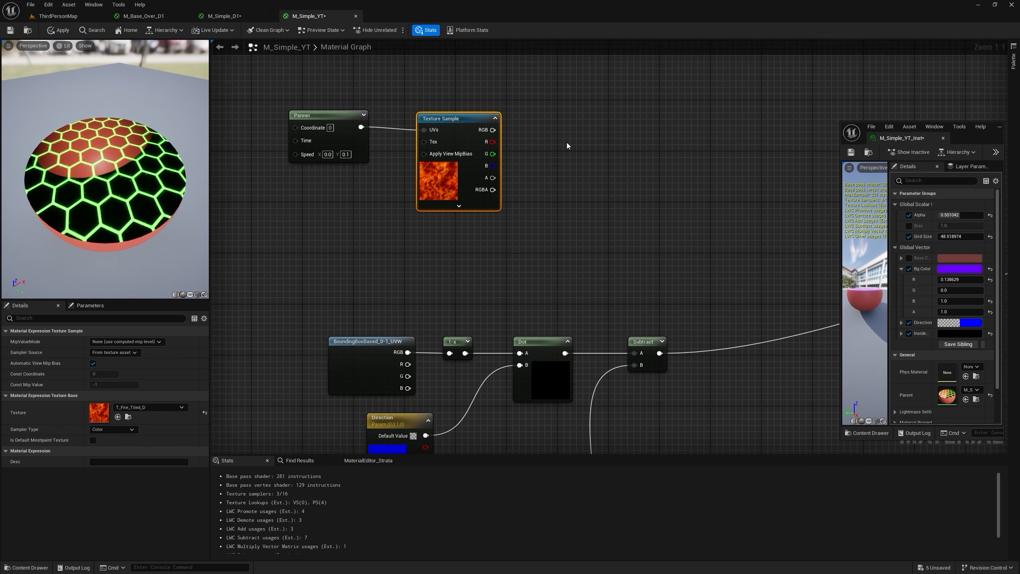
pyautogui.click(564, 133)
pyautogui.moveTo(492, 142); pyautogui.dragTo(574, 149)
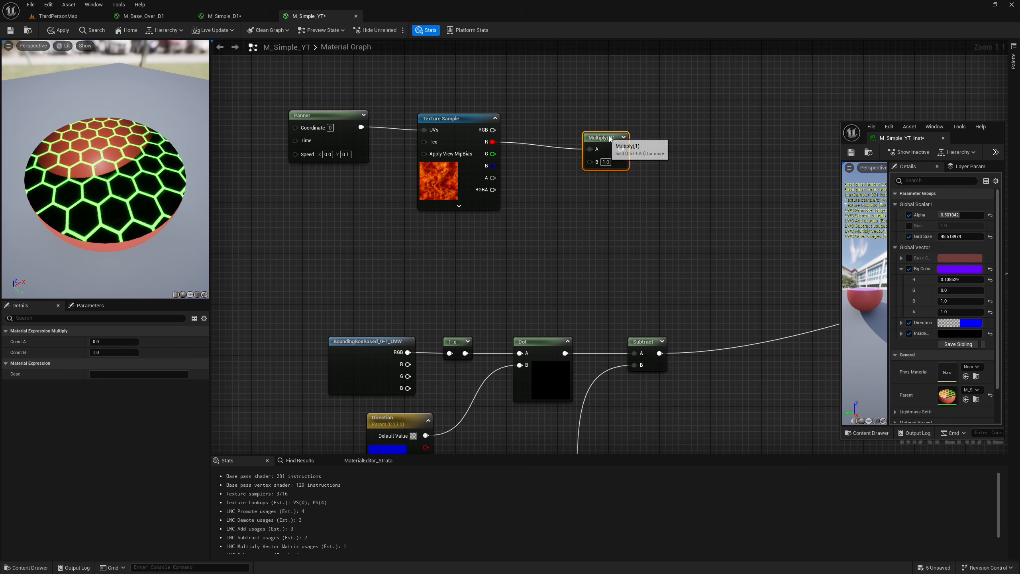
# Step: Create a Flame Amount scalar parameter with default 0.1 and wire it to the Multiply's B
pyautogui.click(470, 232)
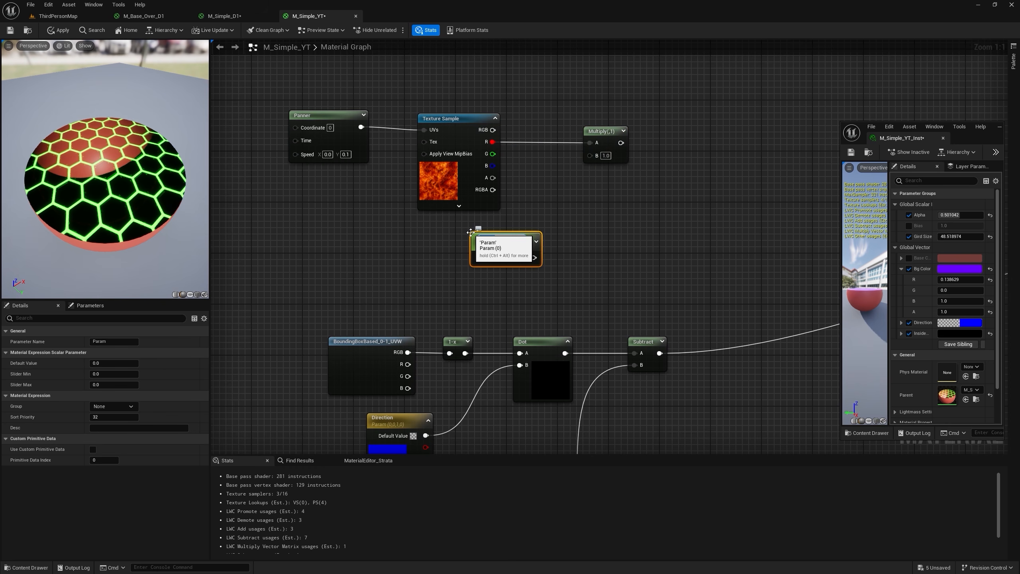
pyautogui.write('Flame Amount')
pyautogui.press('Return')
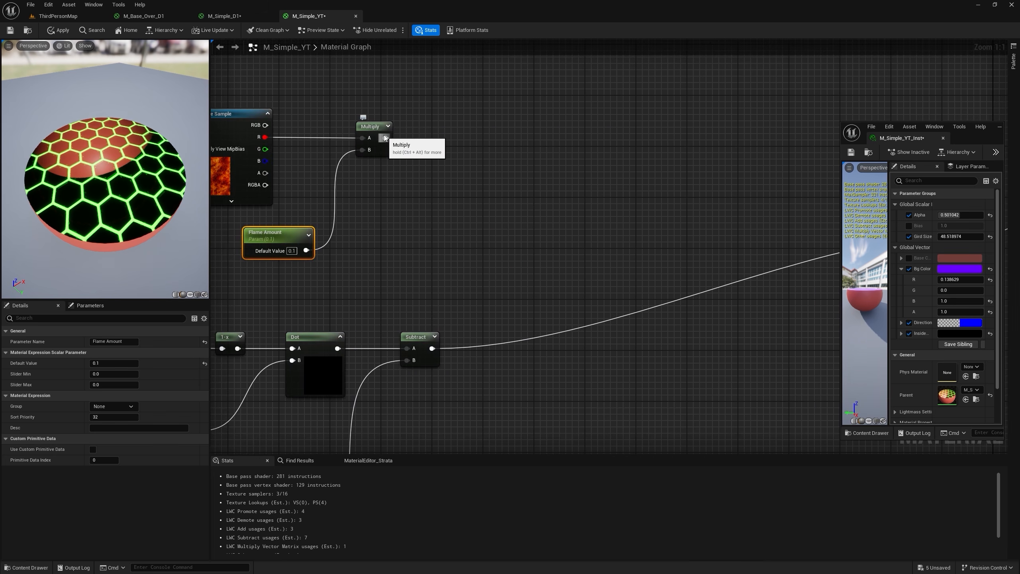
# Step: Feed the Multiply into a new Subtract, supplying its B from the existing Subtract through a 1-x and another Subtract
pyautogui.moveTo(385, 138); pyautogui.dragTo(464, 127)
pyautogui.write('sub')
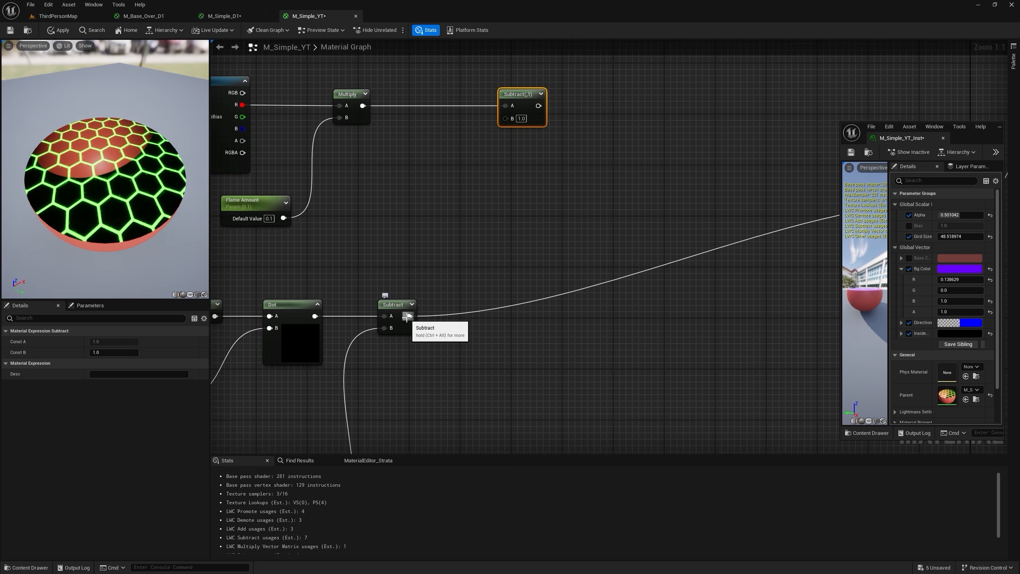
pyautogui.moveTo(406, 316); pyautogui.dragTo(473, 253)
pyautogui.write('one')
pyautogui.write('s')
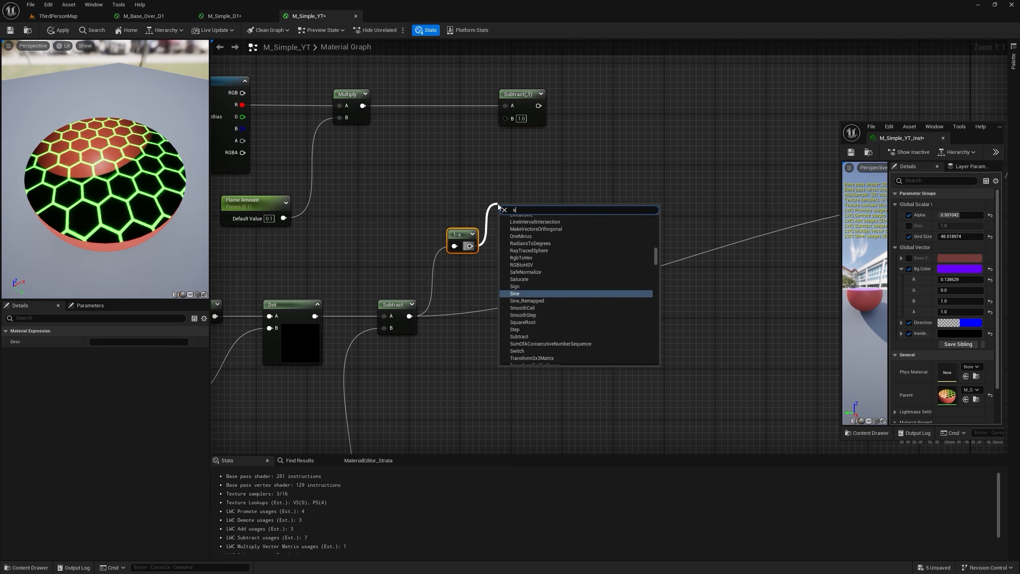
pyautogui.write('ub')
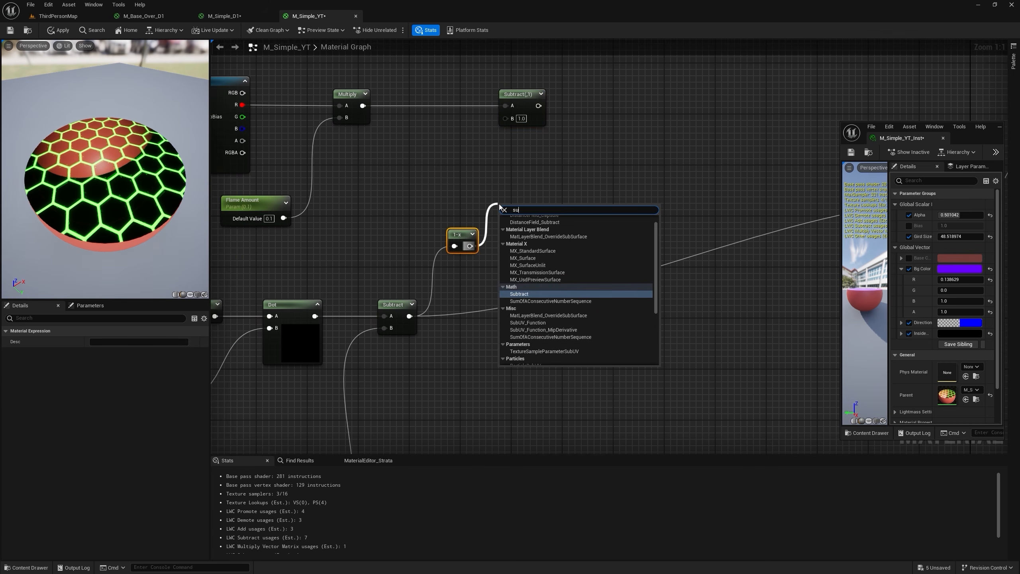
pyautogui.press('Return')
pyautogui.moveTo(534, 220); pyautogui.dragTo(505, 118)
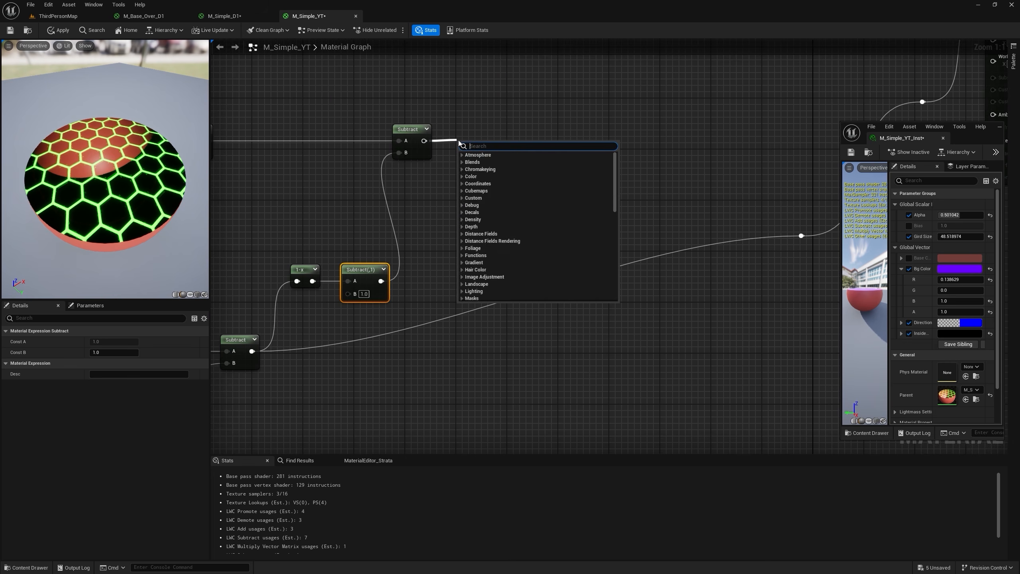
# Step: Add a Saturate after the flame Subtract and route its output to the material's opacity mask connection
pyautogui.write('sat')
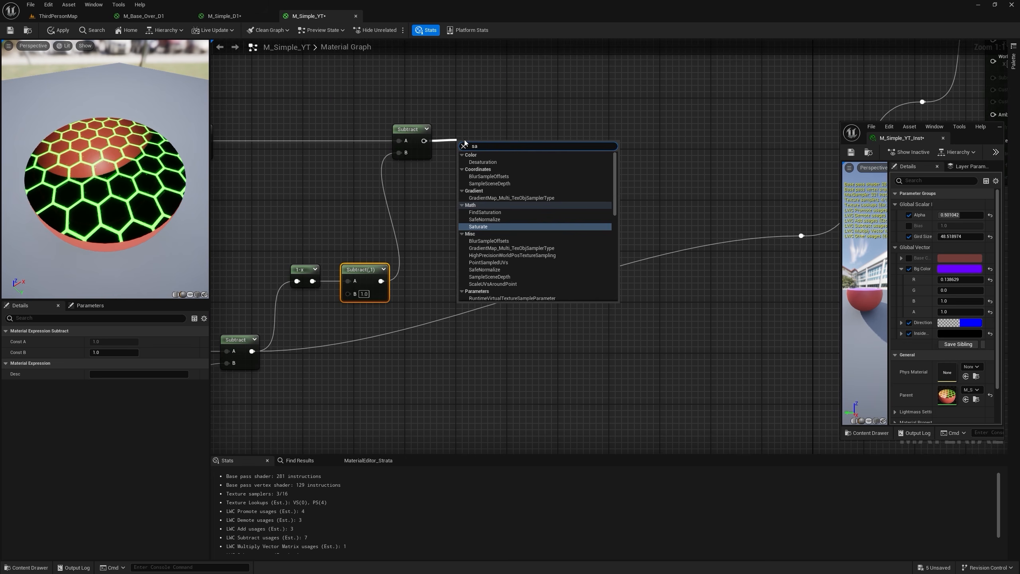
pyautogui.press('Return')
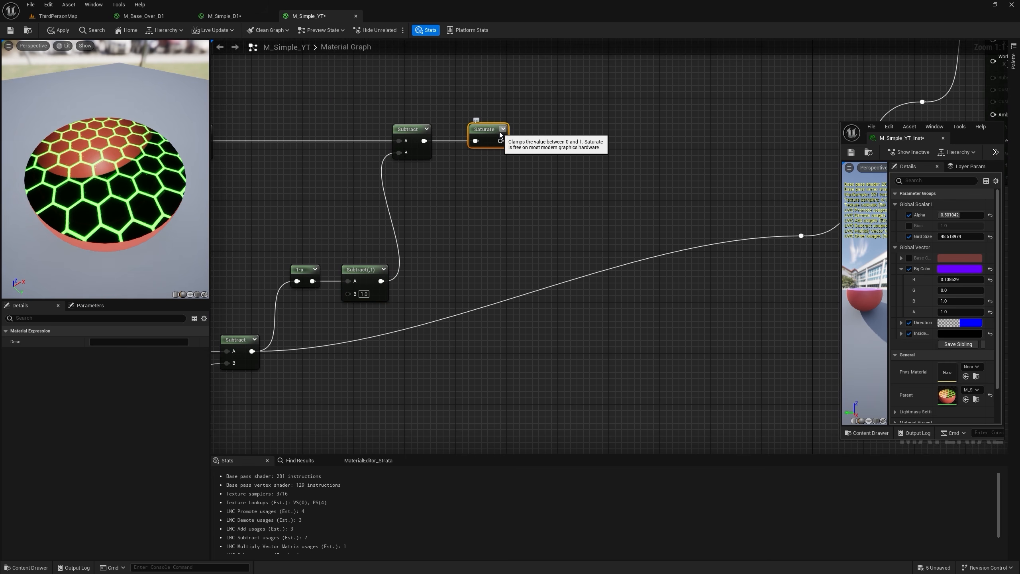
pyautogui.moveTo(573, 149); pyautogui.dragTo(440, 198, button='right')
pyautogui.scroll(-1, 439, 198)
pyautogui.moveTo(375, 192); pyautogui.dragTo(745, 198)
# Step: Apply the material and override the instance's Flame Amount with about 0.19
pyautogui.click(56, 30)
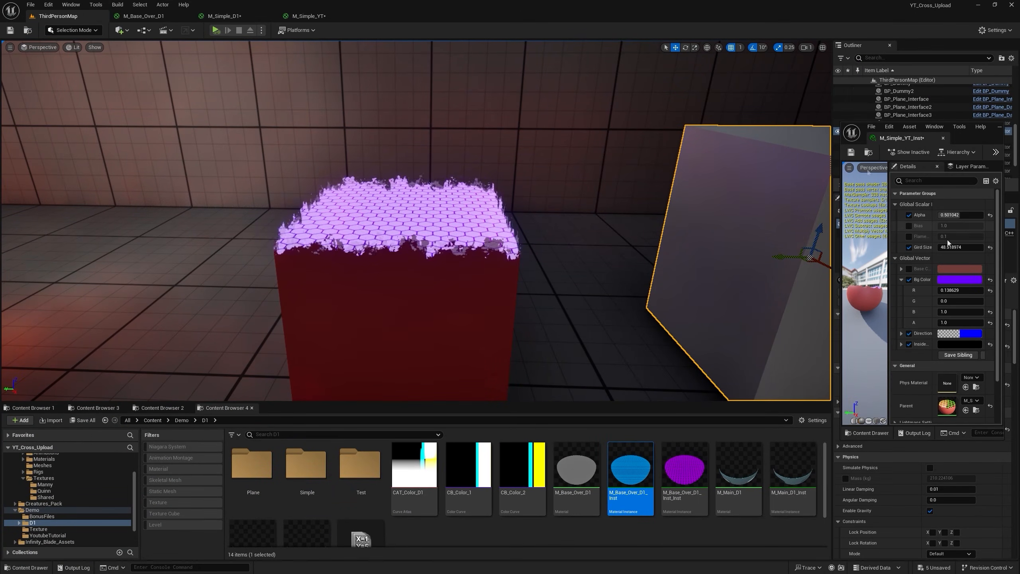
pyautogui.click(909, 236)
pyautogui.moveTo(945, 236); pyautogui.dragTo(952, 235)
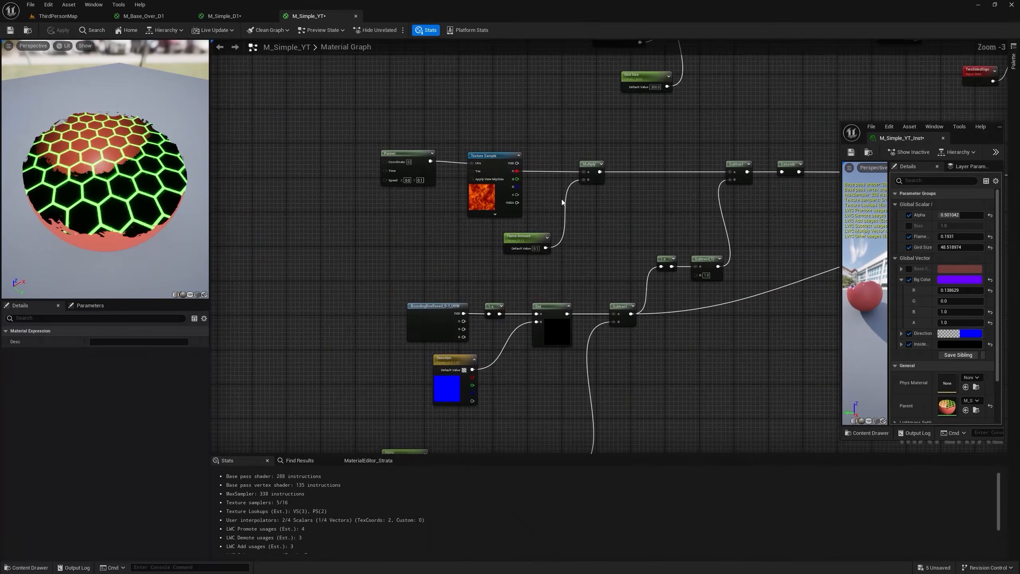
# Step: Add a TexCoord and a Multiply ahead of the fire texture's Panner and wire up the TexCoord's output
pyautogui.scroll(3, 422, 206)
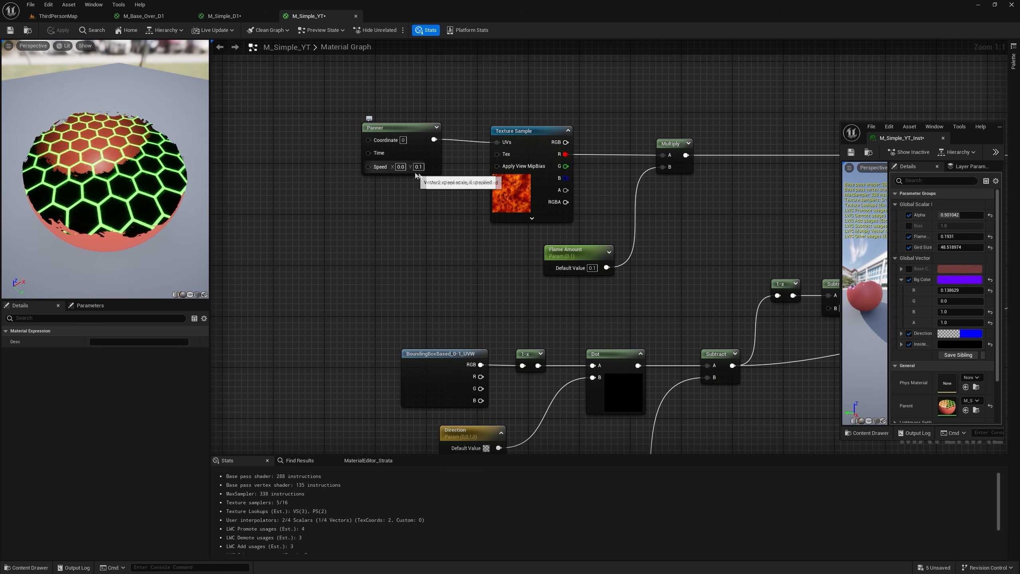
pyautogui.click(273, 129)
pyautogui.moveTo(324, 148); pyautogui.dragTo(495, 154, button='right')
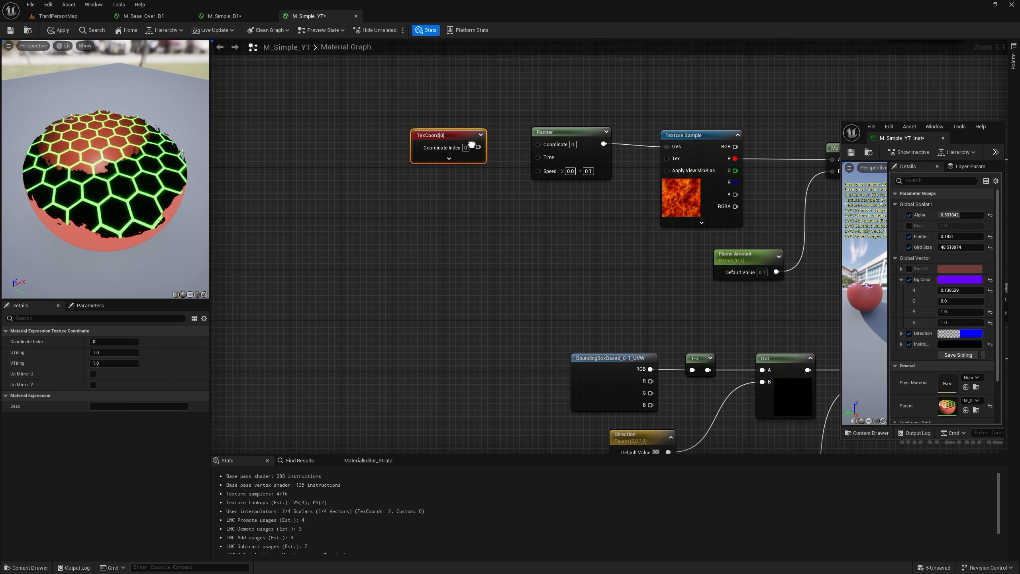
pyautogui.press('m')
pyautogui.click(497, 151)
pyautogui.moveTo(478, 149); pyautogui.dragTo(539, 147)
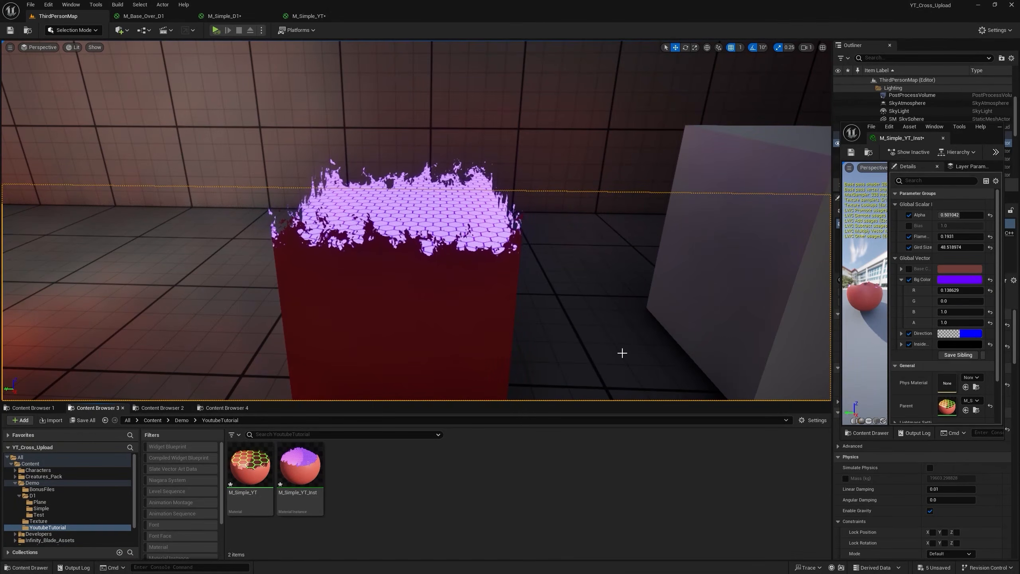
# Step: Create a Curve Atlas asset named CAT_Simple_YT in the YoutubeTutorial folder
pyautogui.rightClick(356, 467)
pyautogui.moveTo(401, 332)
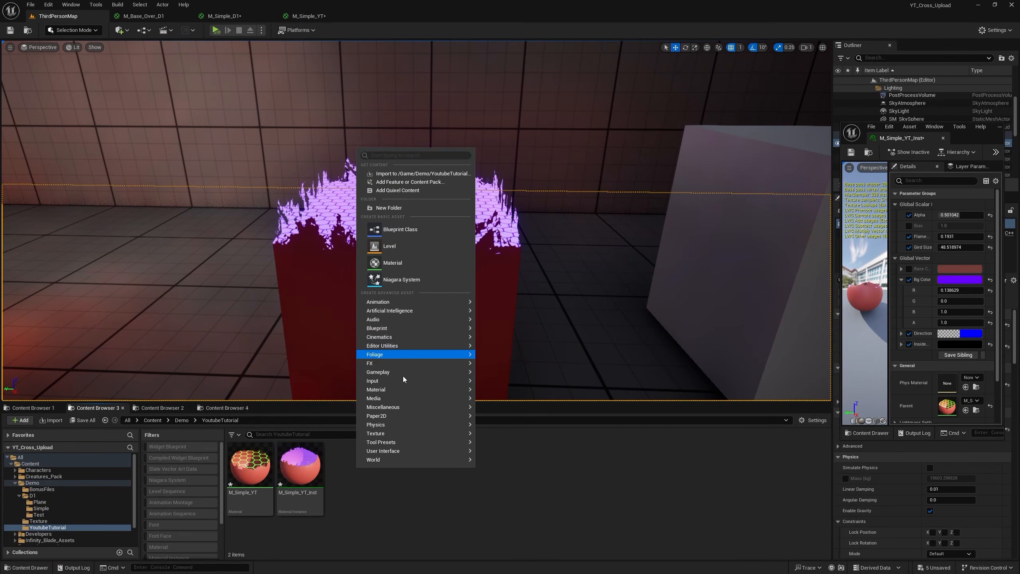
pyautogui.moveTo(392, 409)
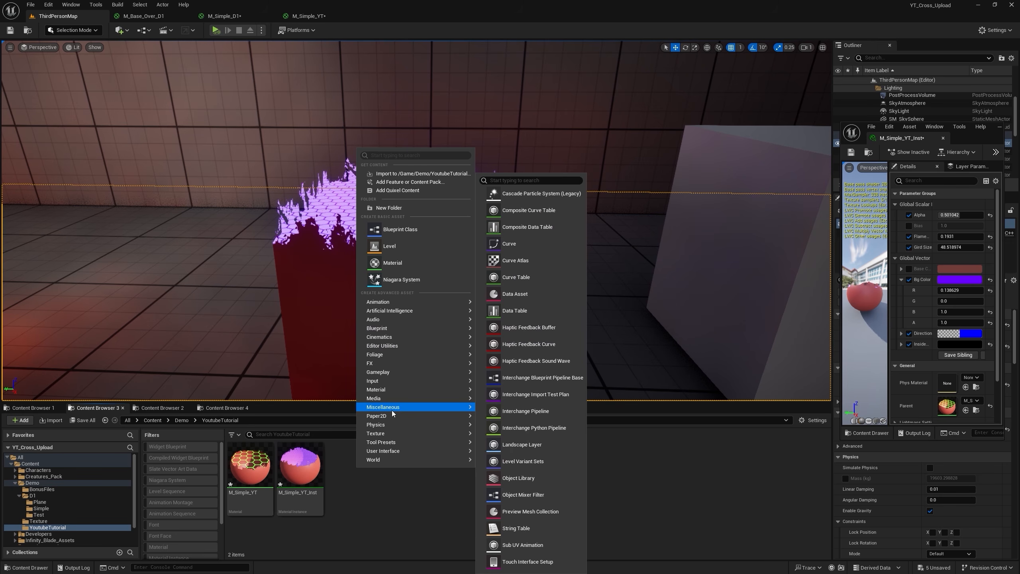
pyautogui.click(544, 262)
pyautogui.write('CAT')
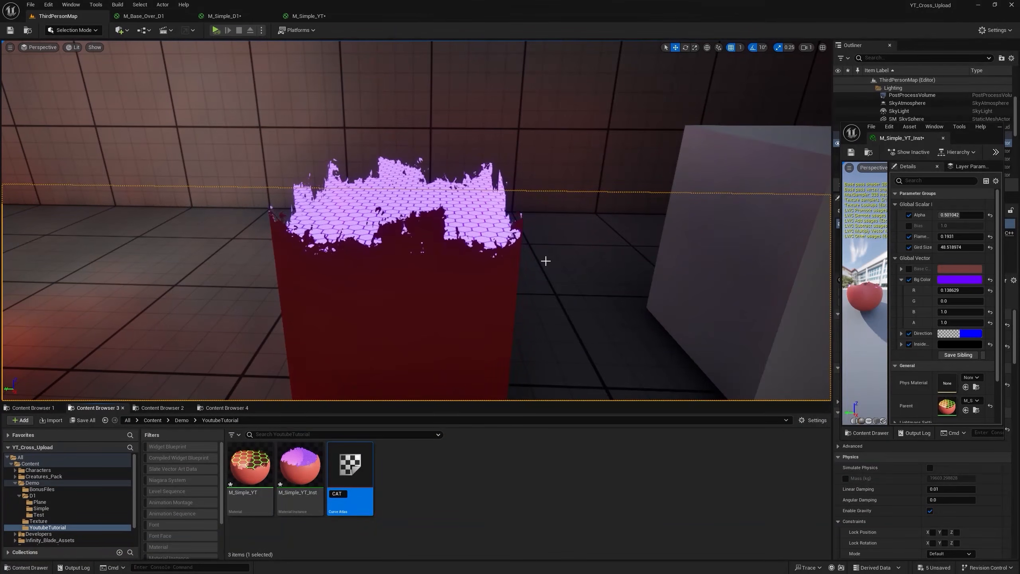
pyautogui.write('_Simple_YT')
pyautogui.press('Return')
# Step: Open CAT_Simple_YT, set its texture width to 128, disable square resolution and set the texture height to 2
pyautogui.doubleClick(250, 466)
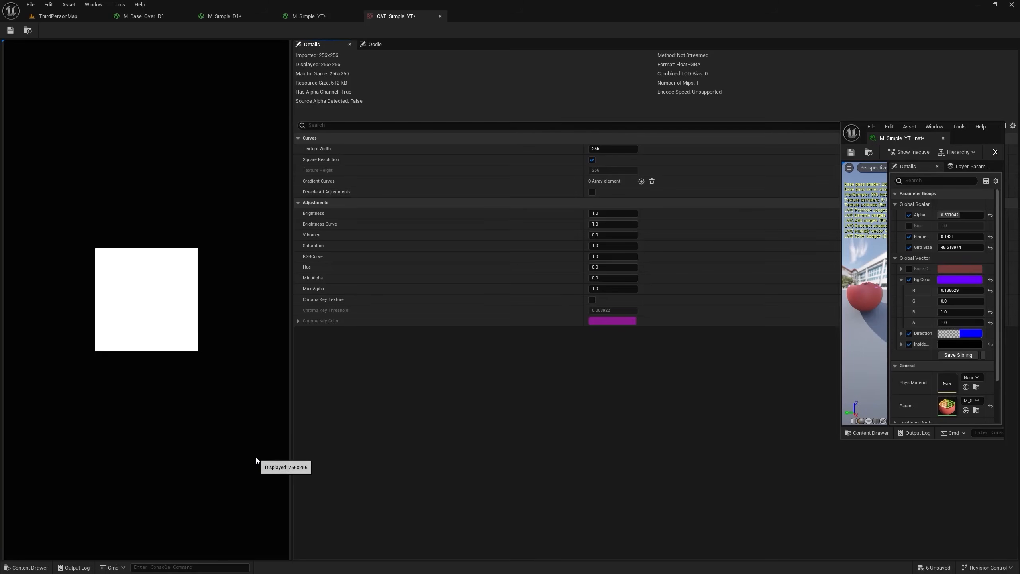
pyautogui.click(601, 150)
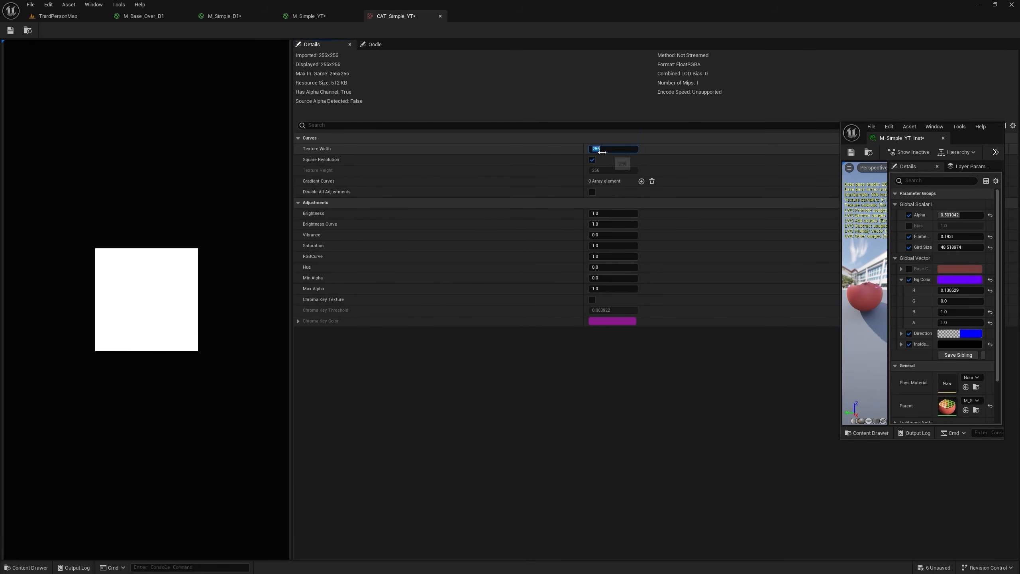
pyautogui.press('Return')
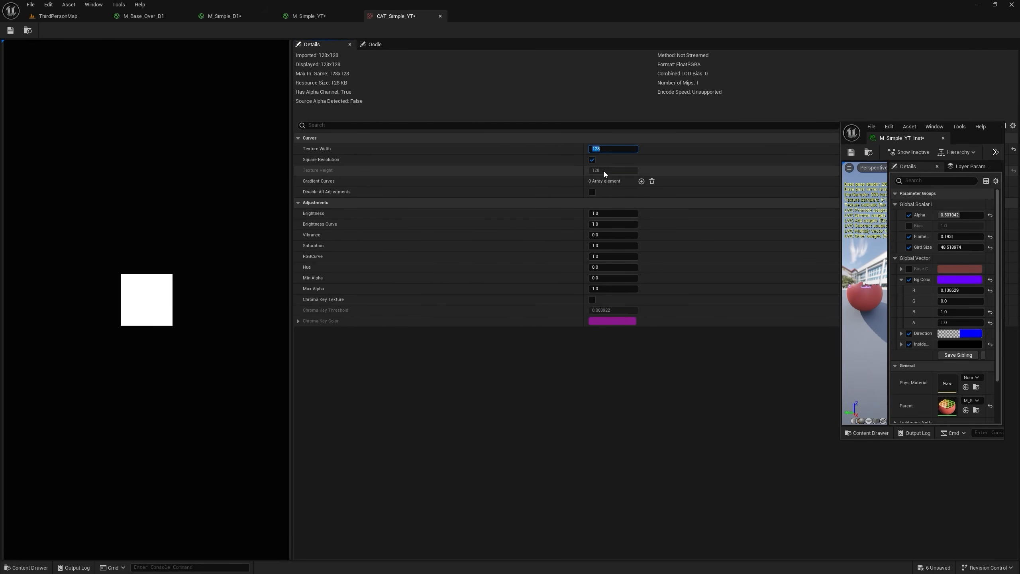
pyautogui.click(592, 160)
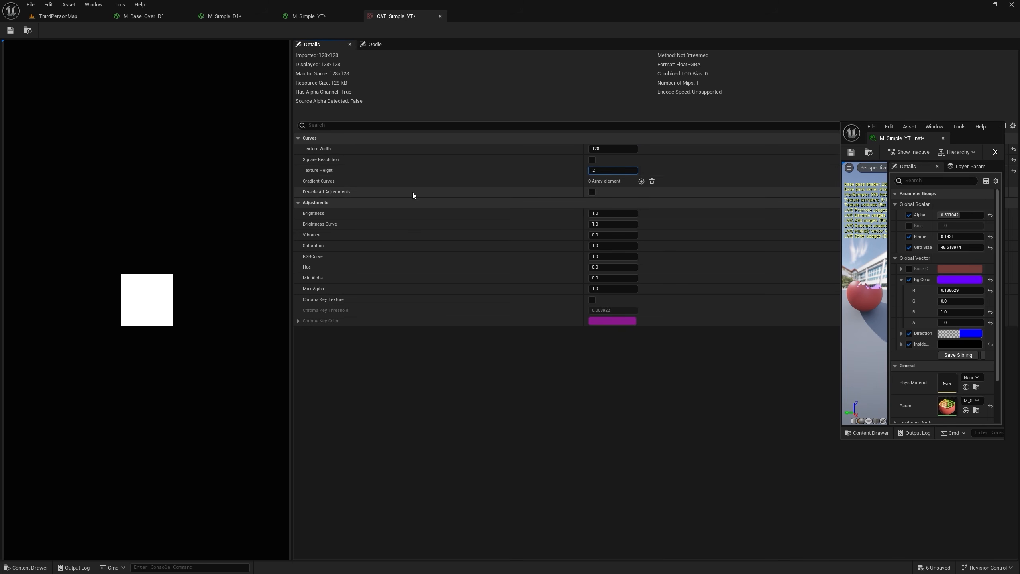
pyautogui.click(600, 169)
pyautogui.write('2')
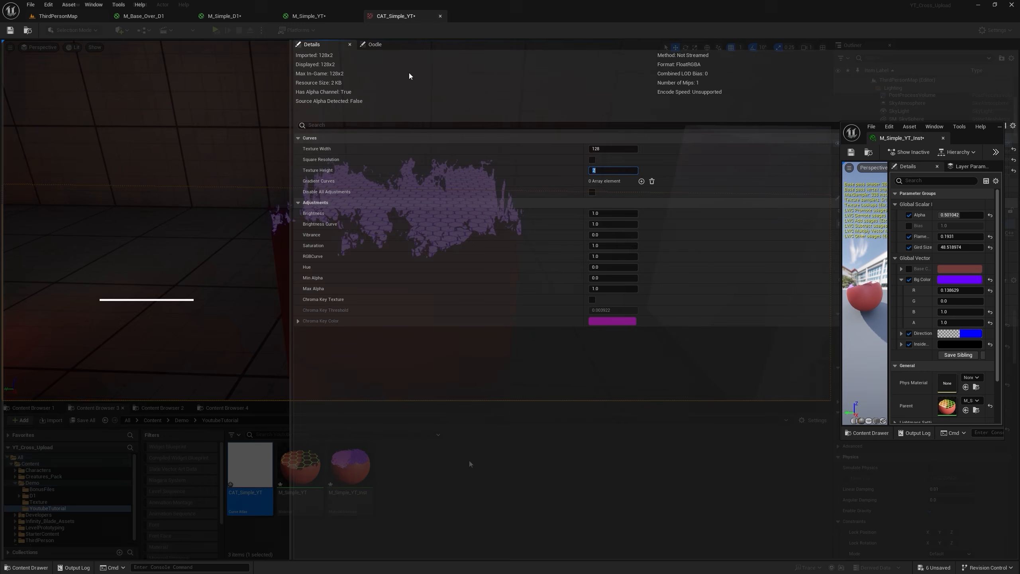
# Step: Create a CurveLinearColor curve asset named CB_Simple_YT in the YoutubeTutorial folder
pyautogui.rightClick(403, 462)
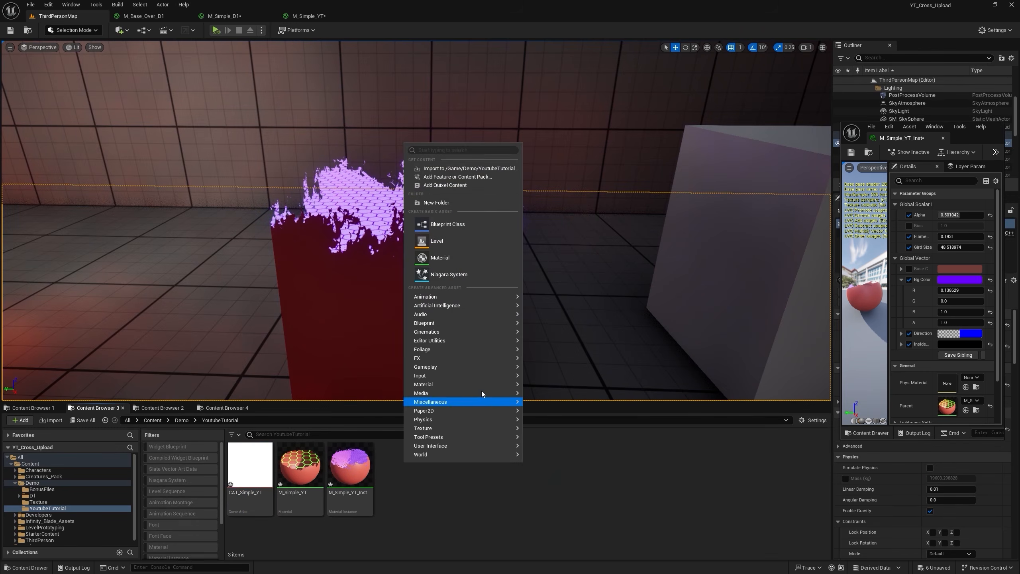
pyautogui.moveTo(477, 403)
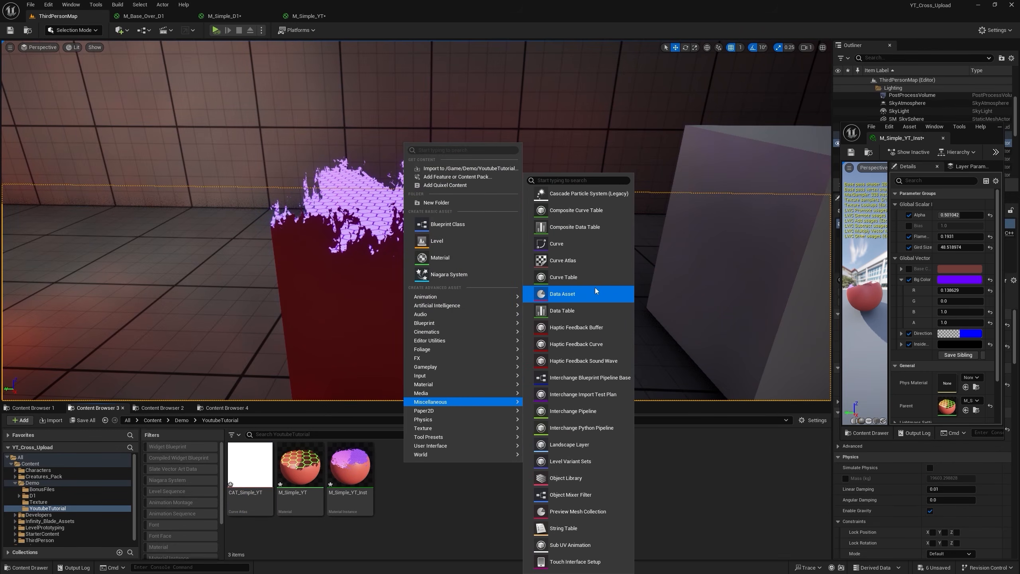
pyautogui.click(586, 262)
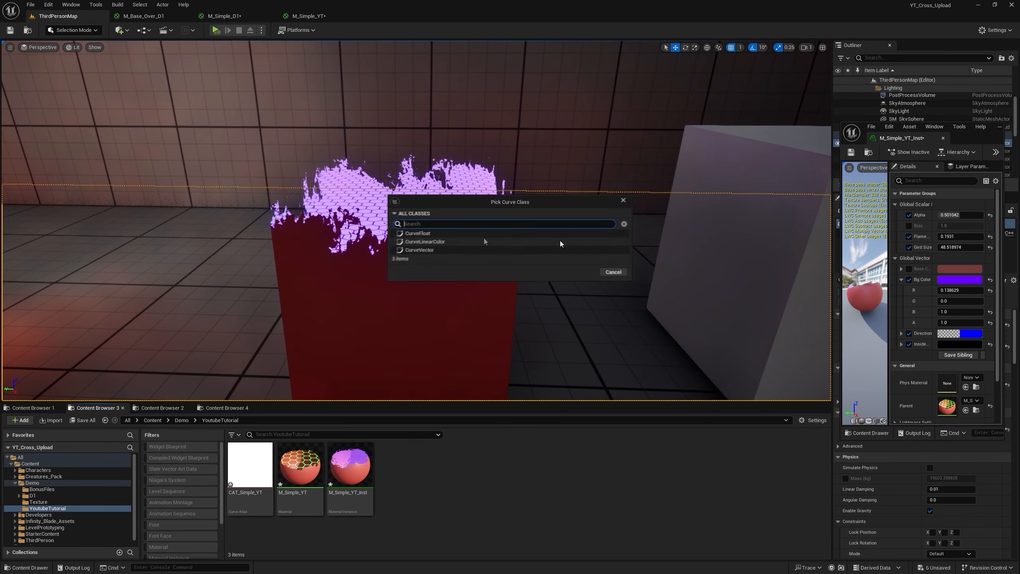
pyautogui.click(462, 241)
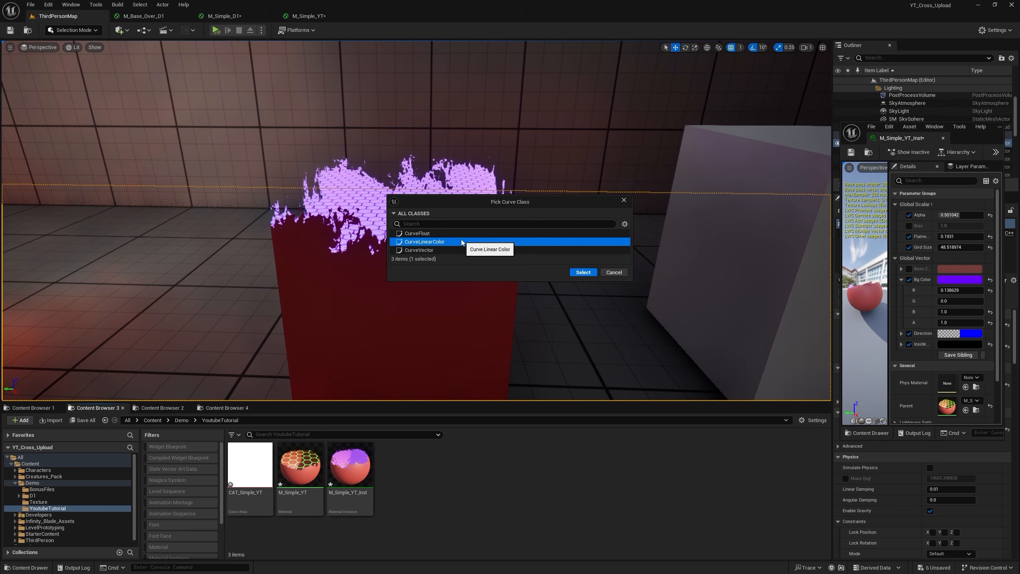
pyautogui.click(583, 272)
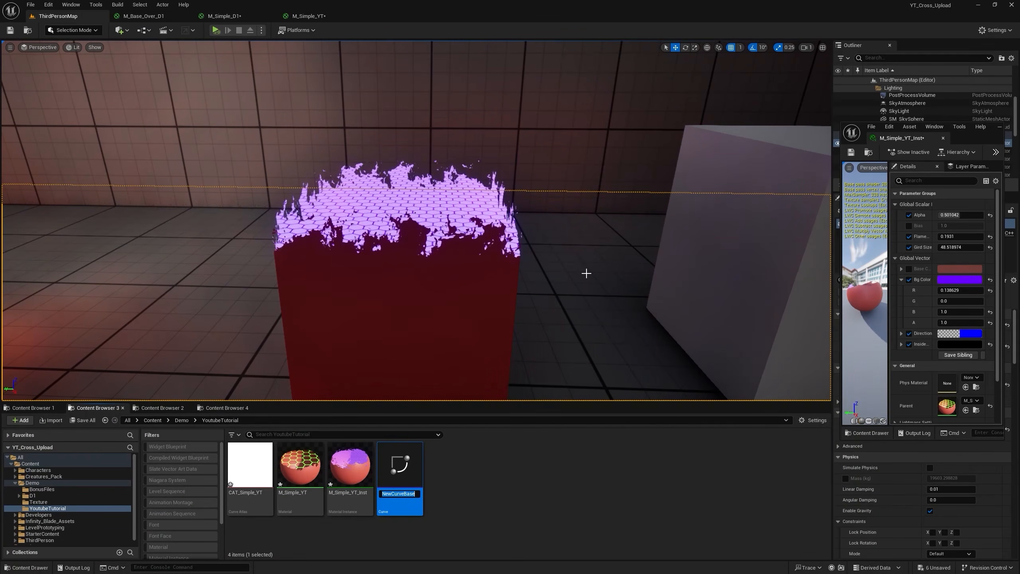
pyautogui.write('CB_Simple_YT')
pyautogui.press('Return')
# Step: View the CB_Simple_YT curve, reopen the CAT_Simple_YT atlas and add a gradient curve entry for it
pyautogui.doubleClick(306, 474)
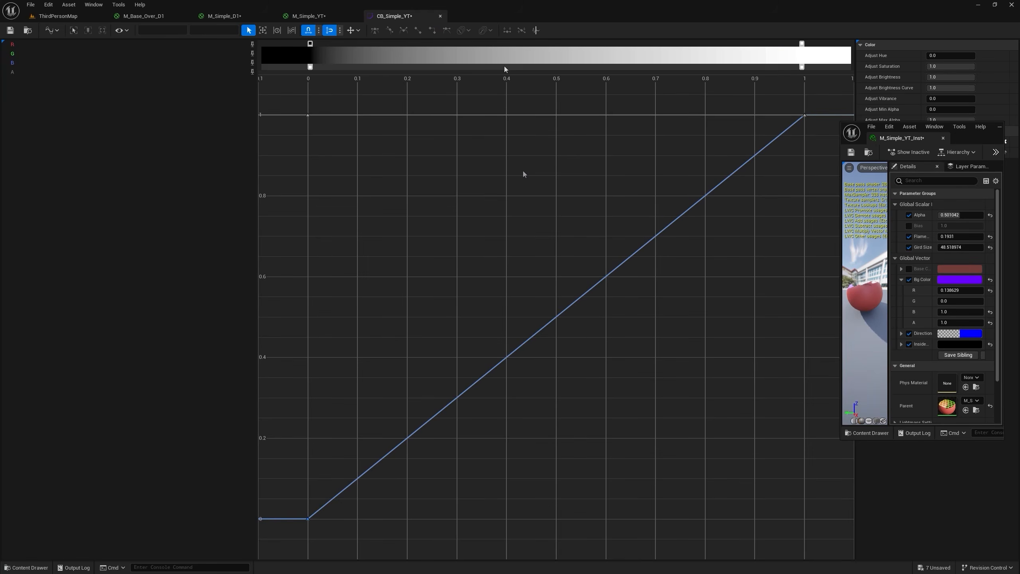
pyautogui.click(58, 15)
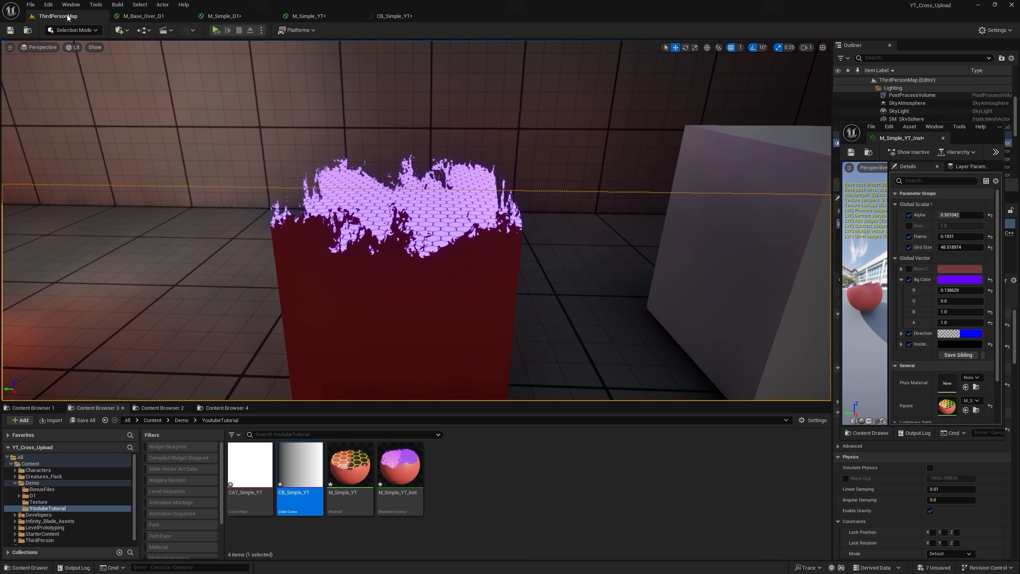
pyautogui.doubleClick(250, 445)
pyautogui.click(641, 181)
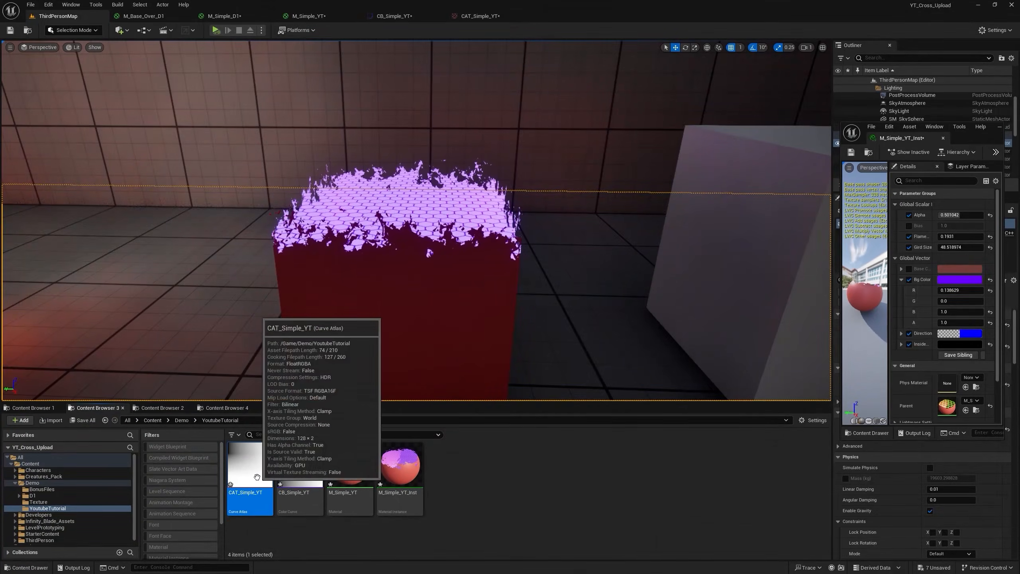
# Step: Bring the CAT_Simple_YT atlas into the M_Simple_YT material graph as a Texture Sample below the Saturate node
pyautogui.moveTo(250, 466); pyautogui.dragTo(314, 18)
pyautogui.moveTo(620, 240); pyautogui.dragTo(661, 180)
pyautogui.moveTo(716, 203); pyautogui.dragTo(500, 170, button='right')
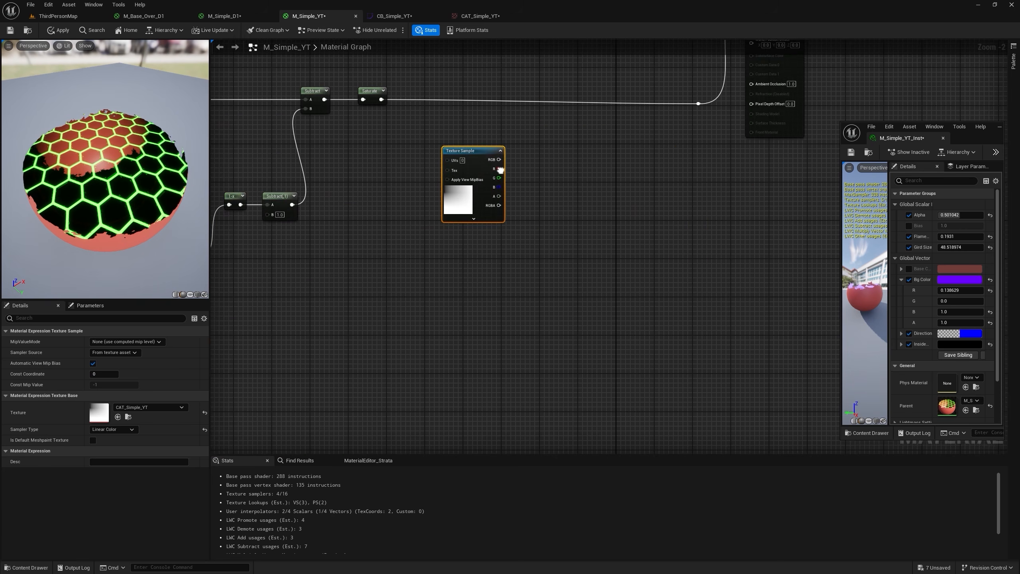
# Step: Add a CurveAtlasRowParameter node with its default name and place it beside the atlas Texture Sample
pyautogui.rightClick(541, 216)
pyautogui.write('cur')
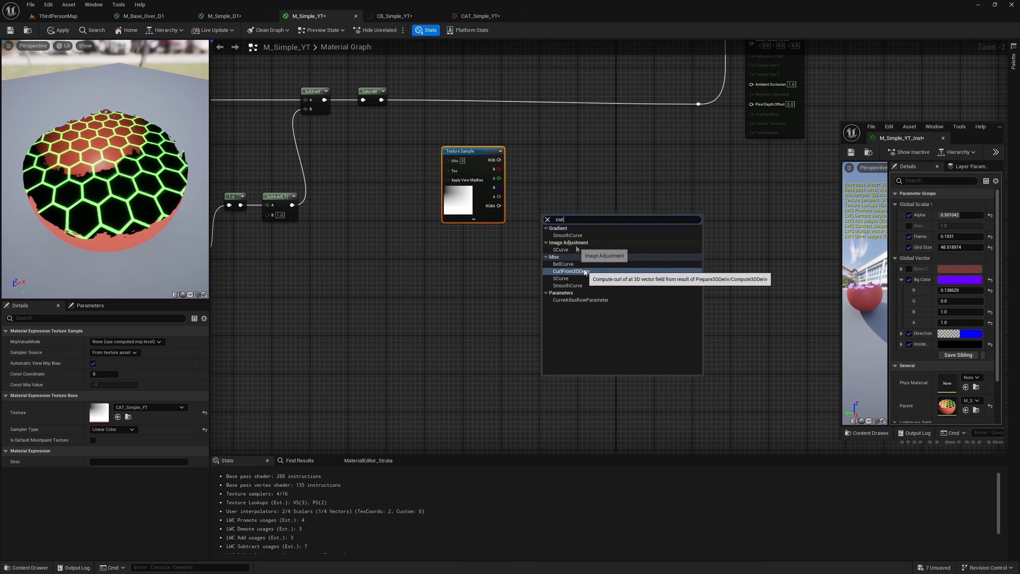
pyautogui.click(589, 298)
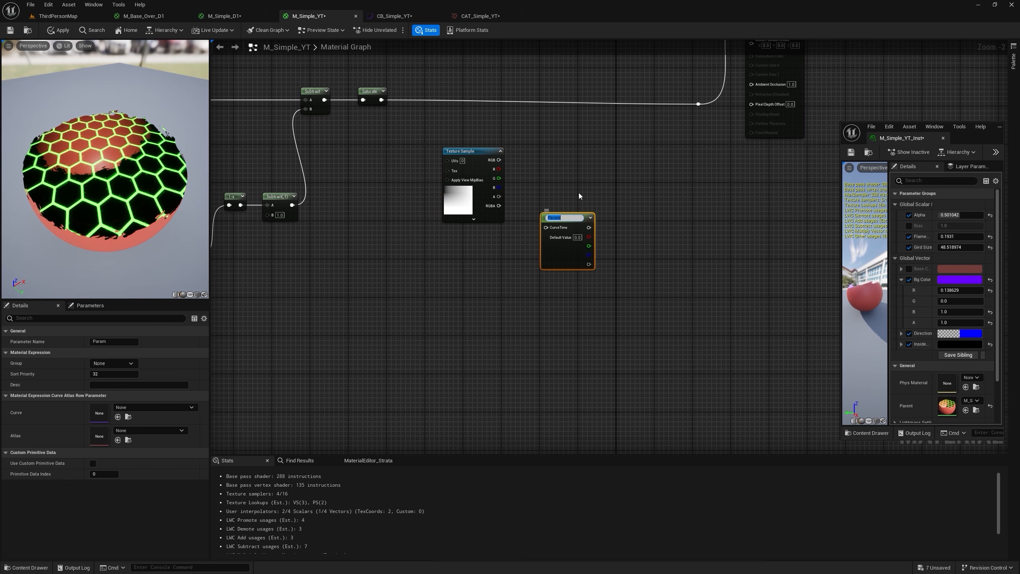
pyautogui.click(507, 183)
pyautogui.scroll(2, 464, 198)
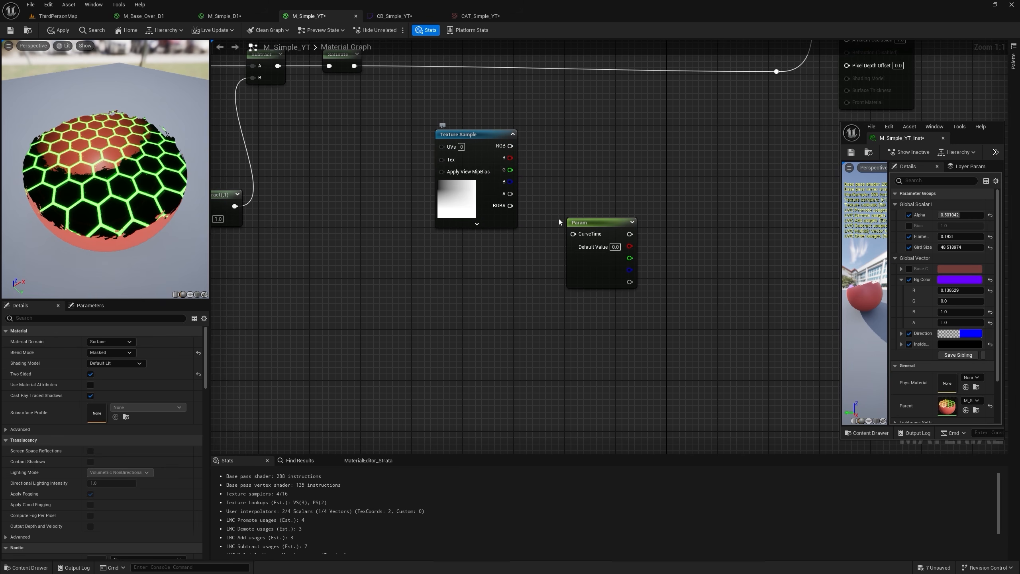
pyautogui.moveTo(575, 222); pyautogui.dragTo(566, 111)
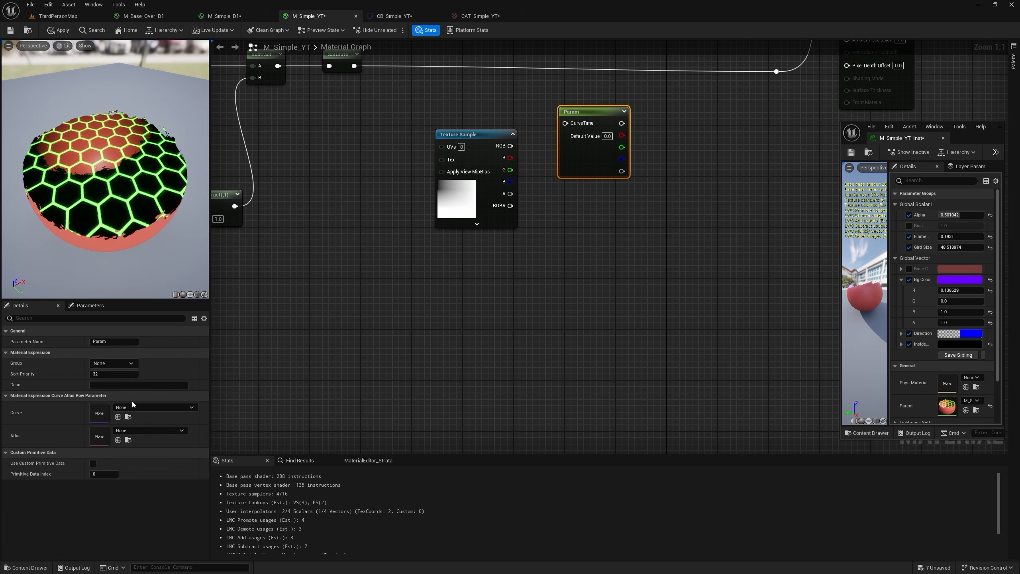
# Step: Assign the CAT_Simple_YT atlas and the CB_Simple_YT curve to the curve atlas parameter
pyautogui.click(137, 432)
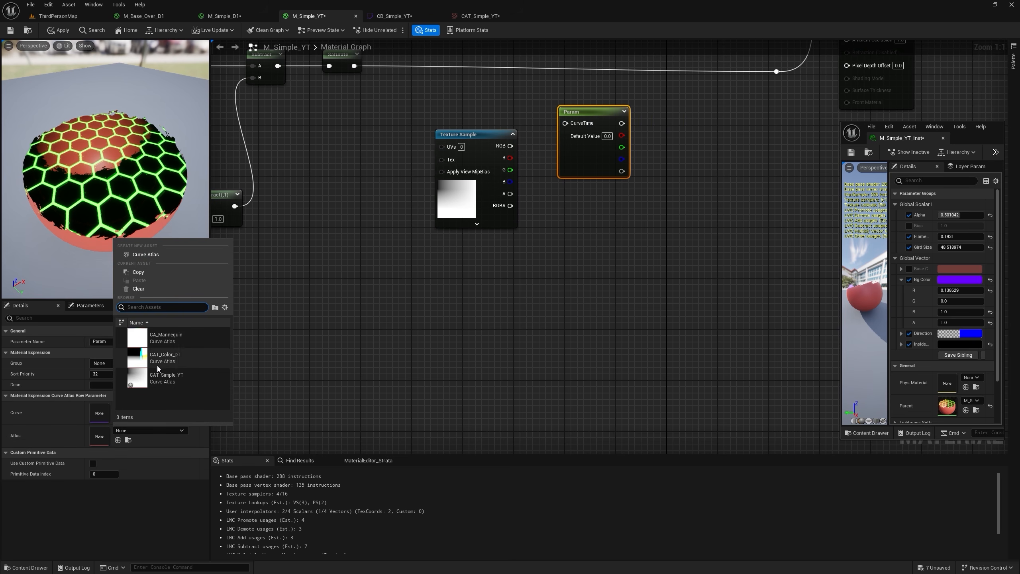
pyautogui.click(177, 382)
pyautogui.click(157, 407)
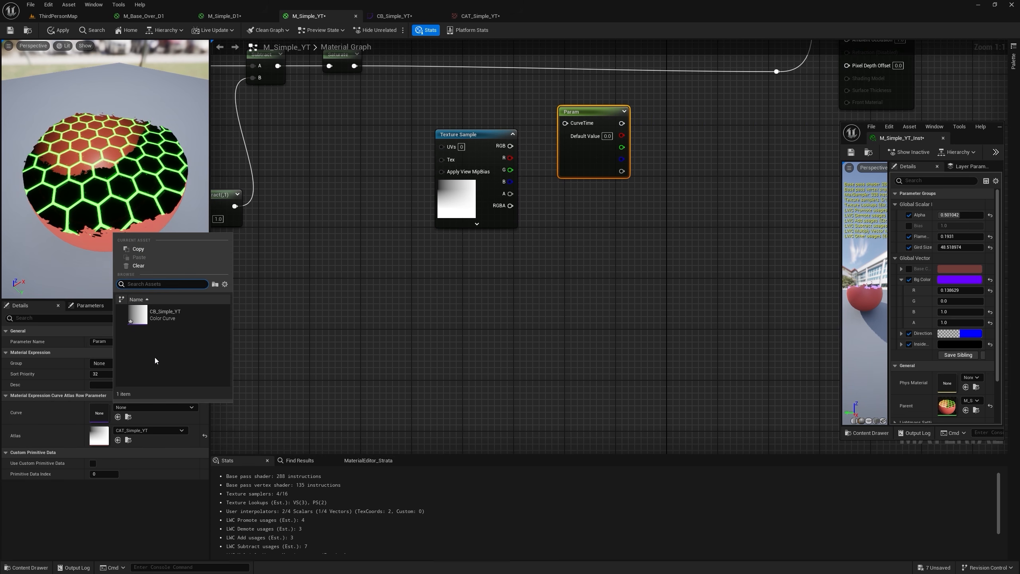
pyautogui.click(166, 319)
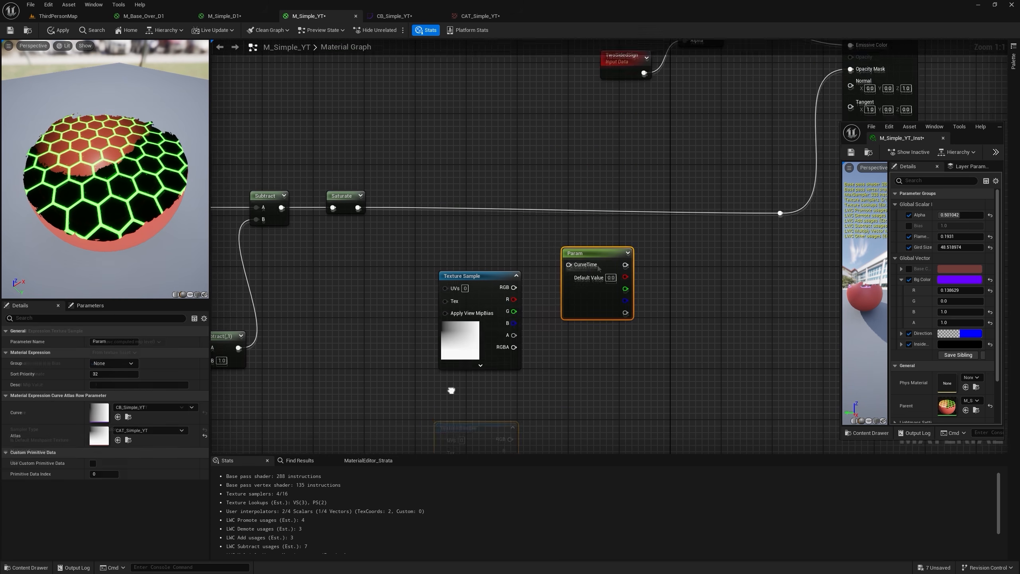
# Step: Feed the Saturate result into the curve parameter's CurveTime, connect its output to Emissive Color and apply the material
pyautogui.rightClick(522, 203)
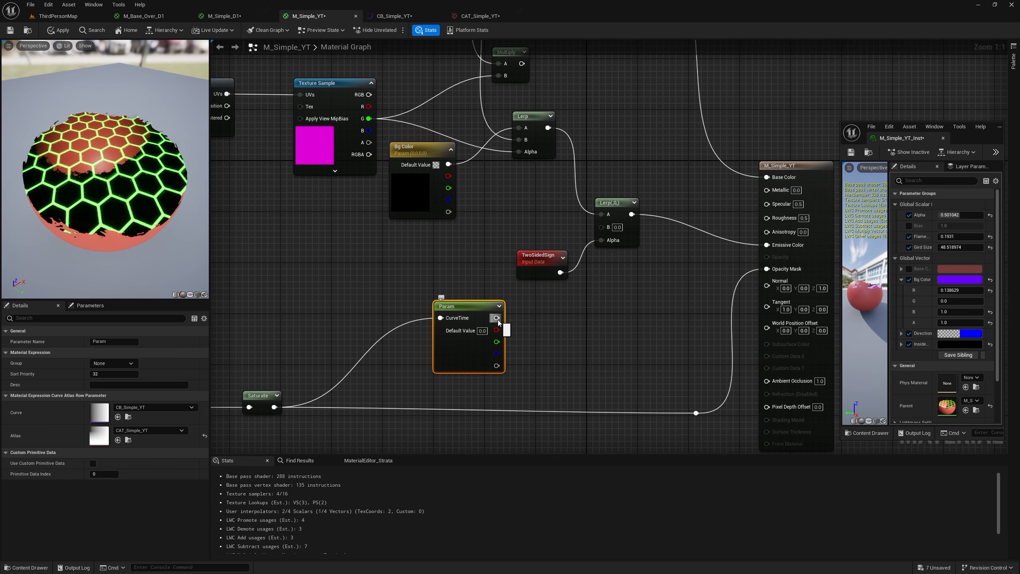
pyautogui.moveTo(498, 321); pyautogui.dragTo(767, 245)
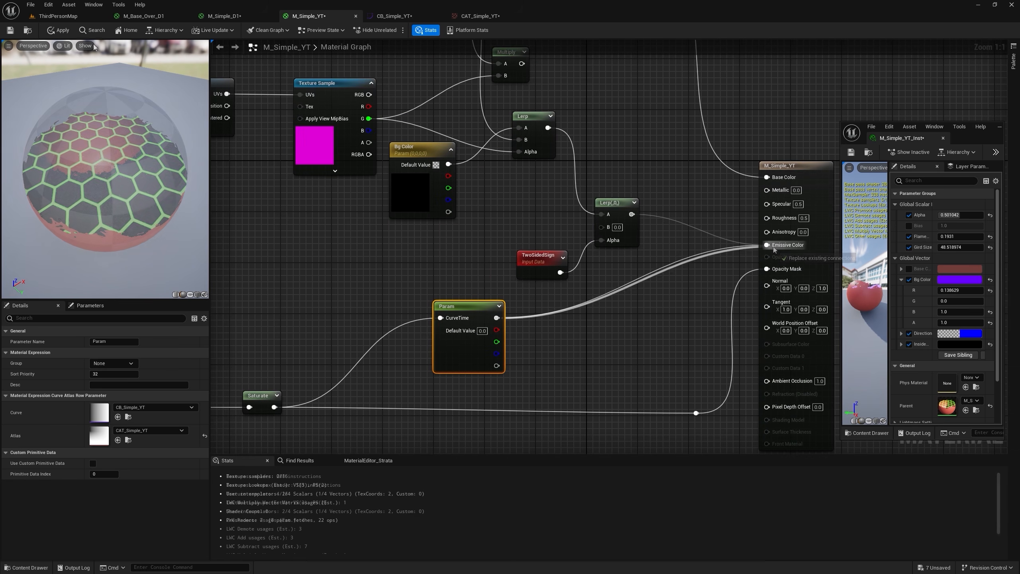
pyautogui.click(53, 31)
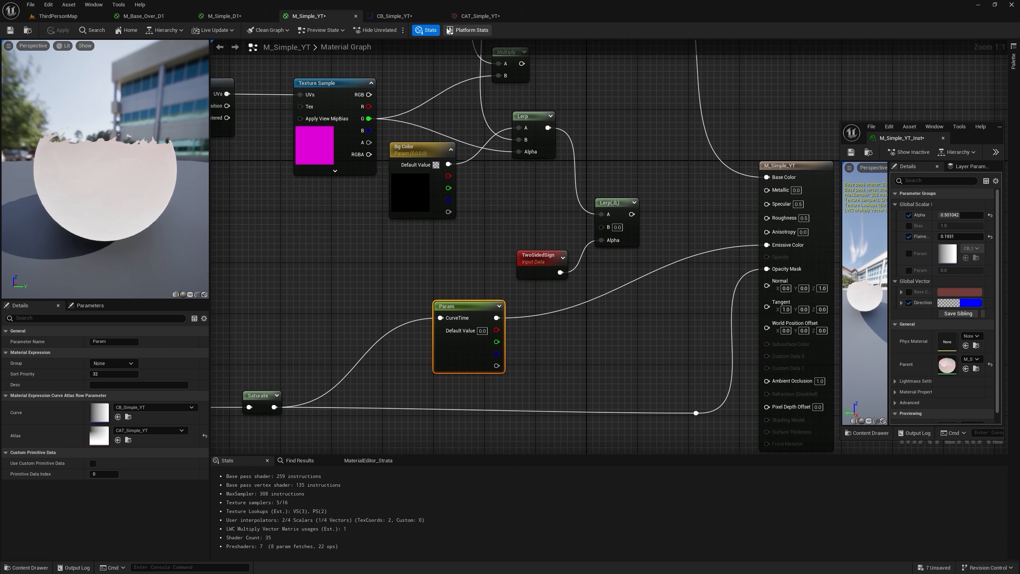
# Step: In CB_Simple_YT, set the end key to orange with value 200 and add a black key at about 0.83
pyautogui.click(400, 18)
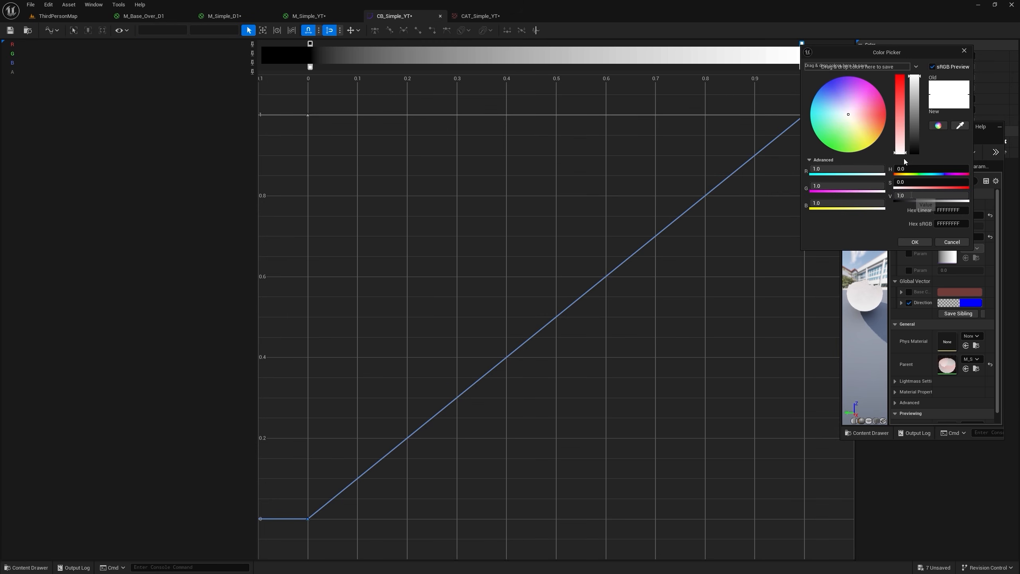
pyautogui.moveTo(890, 121); pyautogui.dragTo(892, 123)
pyautogui.click(920, 241)
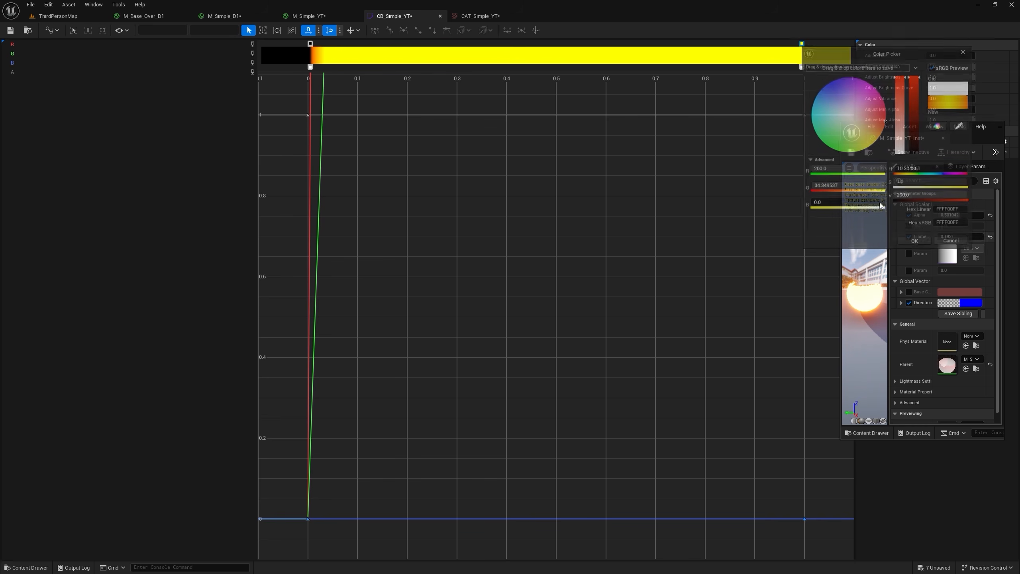
pyautogui.doubleClick(721, 46)
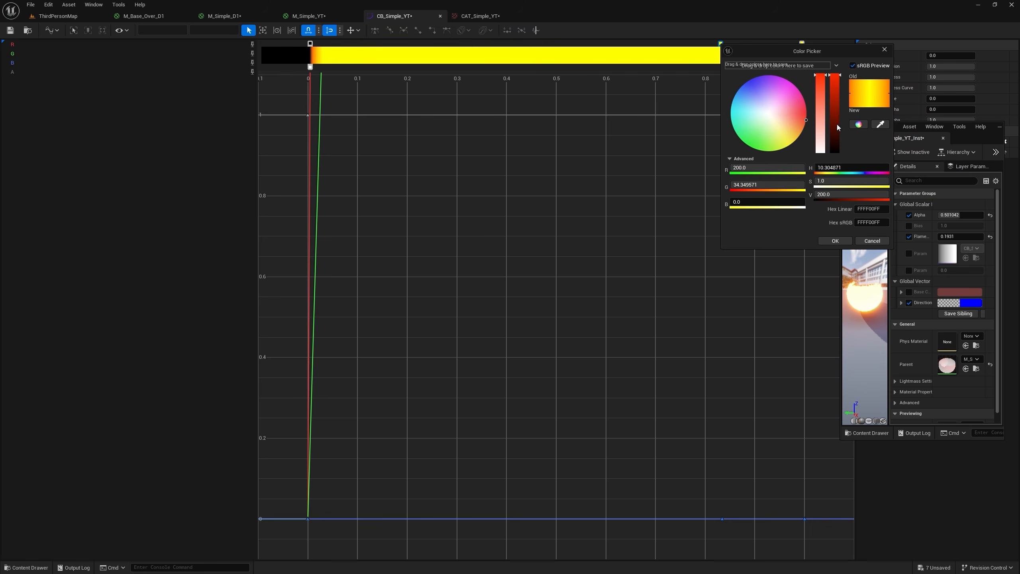
pyautogui.moveTo(837, 125); pyautogui.dragTo(836, 160)
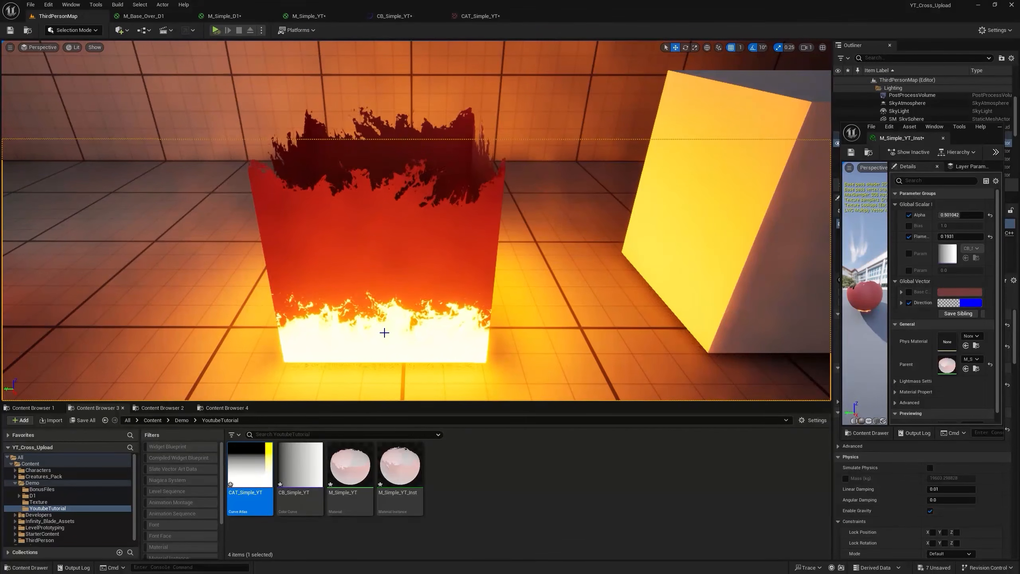
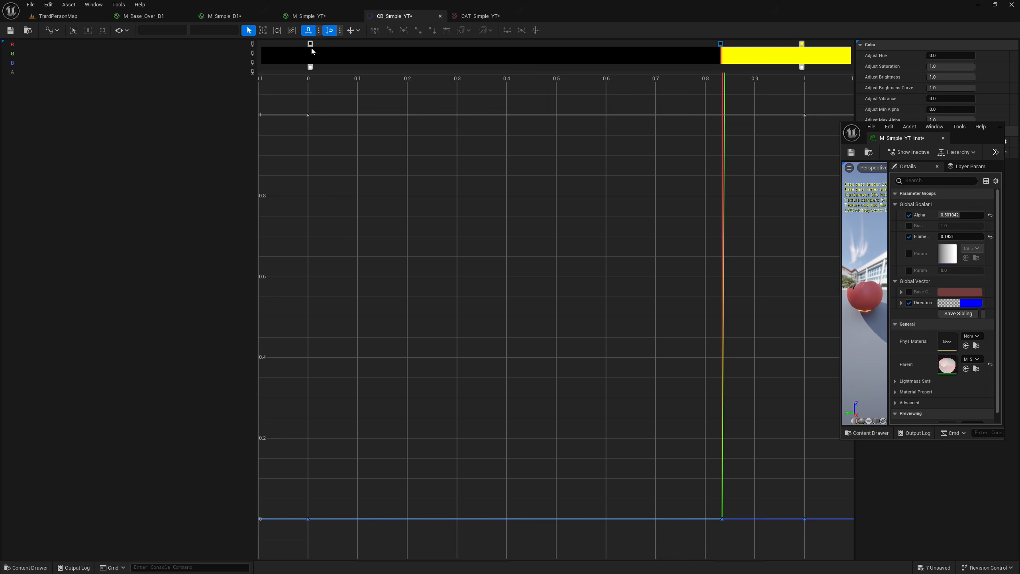
# Step: Insert a One Minus node between Saturate and the curve parameter's CurveTime in M_Simple_YT and apply the material
pyautogui.click(337, 18)
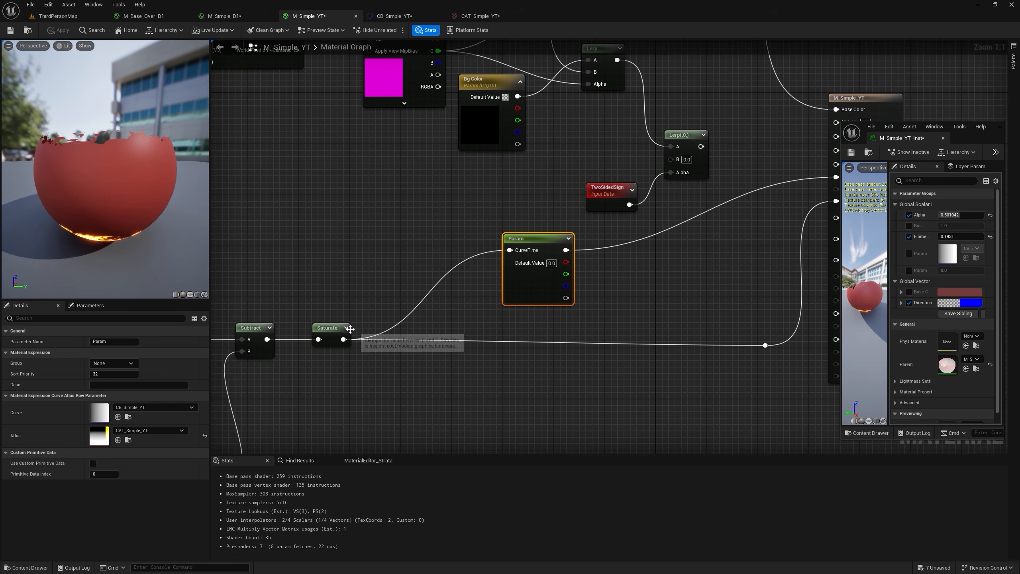
pyautogui.moveTo(344, 339); pyautogui.dragTo(403, 267)
pyautogui.write('one')
pyautogui.press('Return')
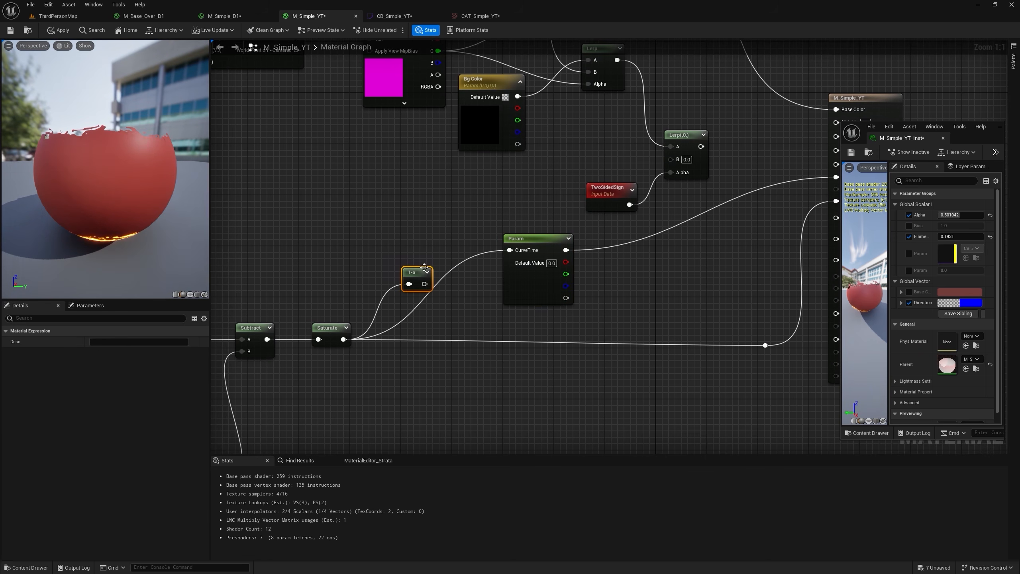
pyautogui.click(59, 32)
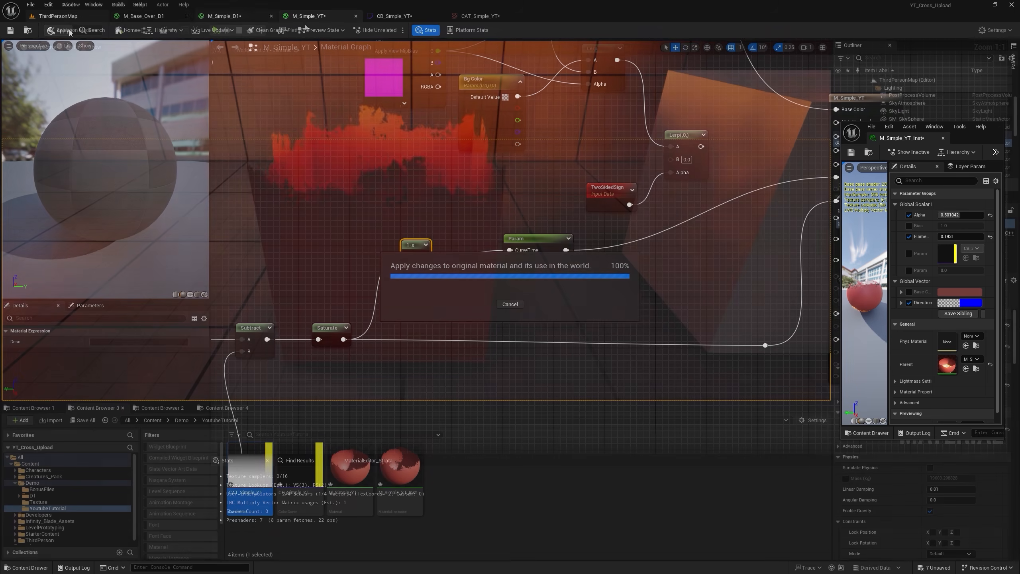
# Step: Detach the CB_Simple_YT editor into a floating window over the level and shift its black key to adjust the flame edge width
pyautogui.moveTo(394, 16); pyautogui.dragTo(562, 302)
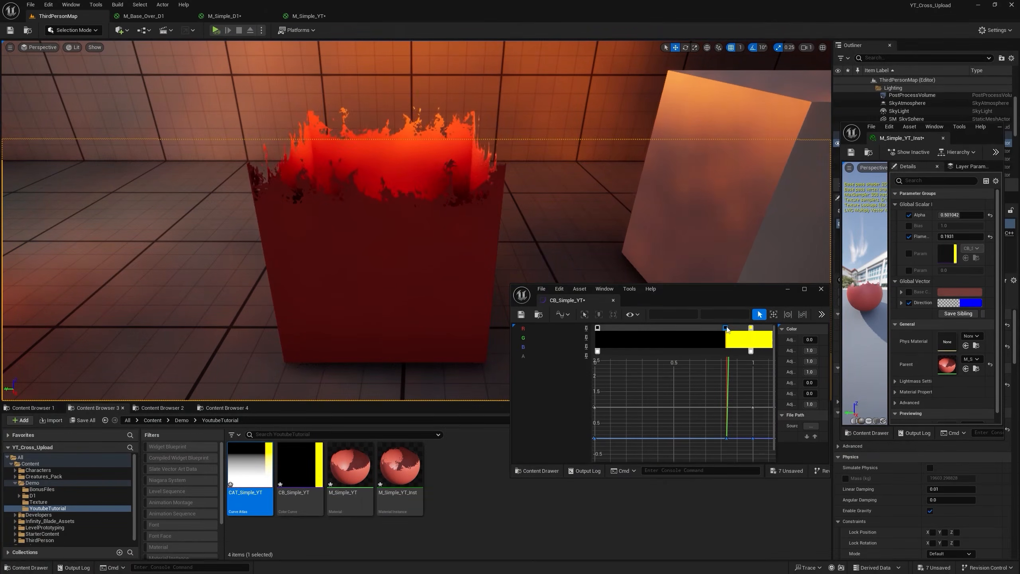
pyautogui.moveTo(702, 330)
pyautogui.mouseDown()
pyautogui.moveTo(662, 328)
pyautogui.moveTo(691, 330)
pyautogui.mouseUp()
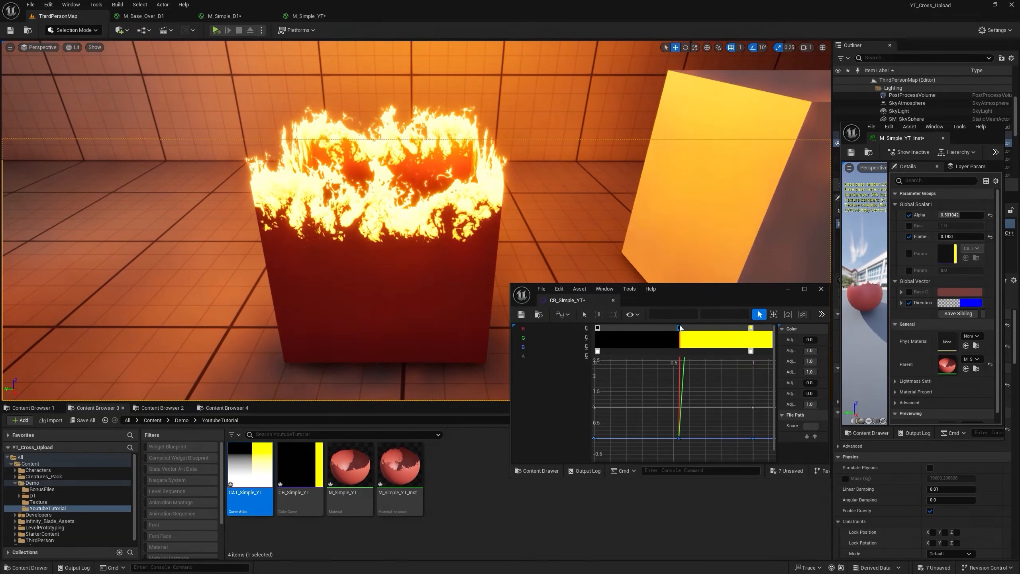
pyautogui.moveTo(701, 330); pyautogui.dragTo(709, 330)
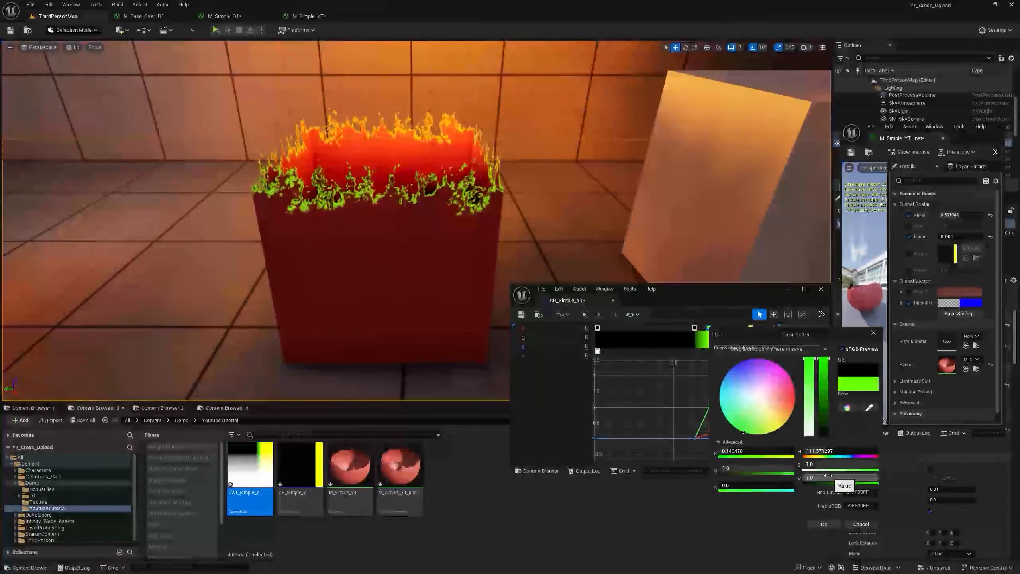
# Step: Create a green band with value 200 in the CB_Simple_YT gradient, bounded by black keys on both sides
pyautogui.click(830, 476)
pyautogui.write('2')
pyautogui.write('00')
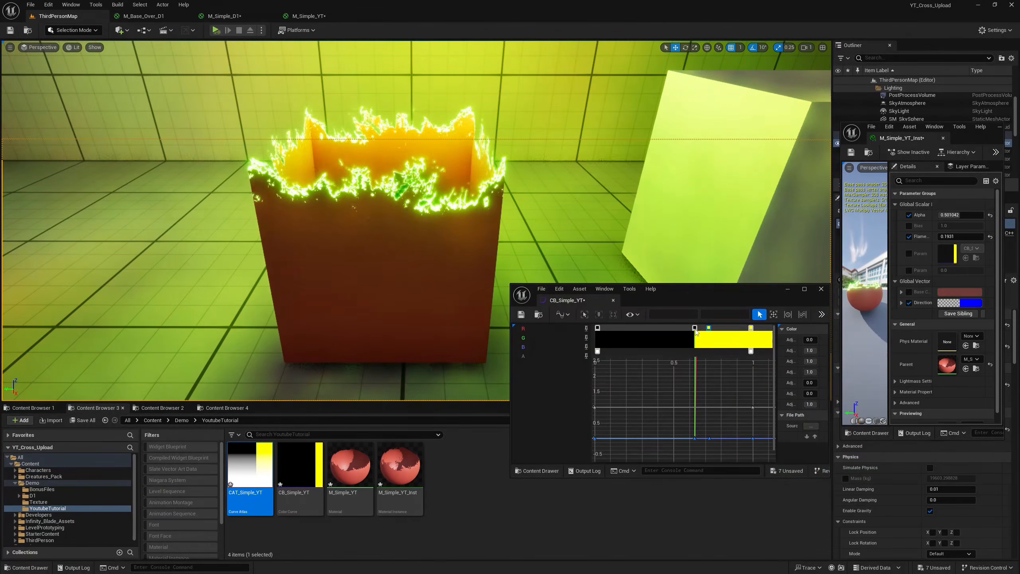
pyautogui.moveTo(665, 329); pyautogui.dragTo(659, 329)
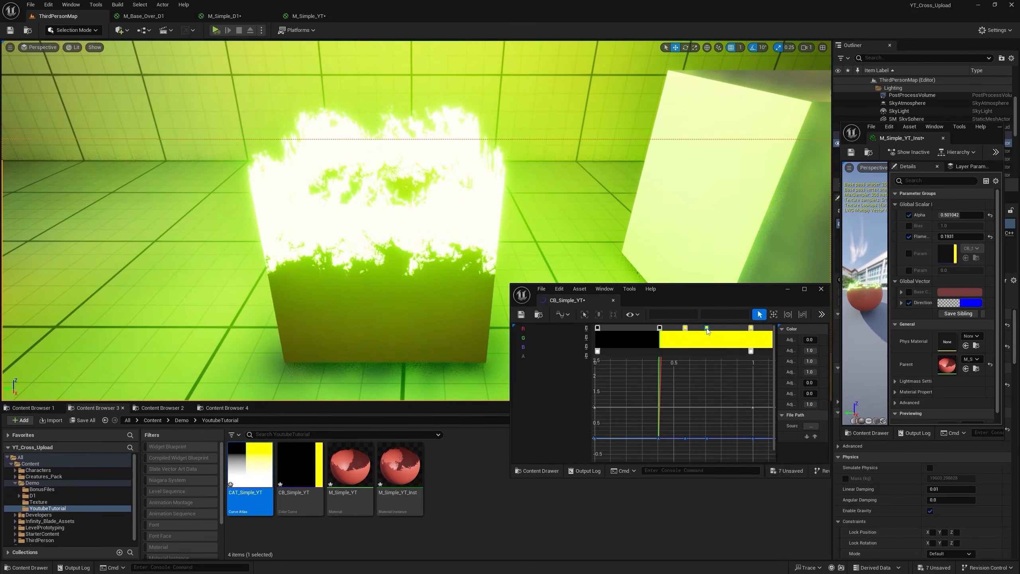
pyautogui.doubleClick(707, 328)
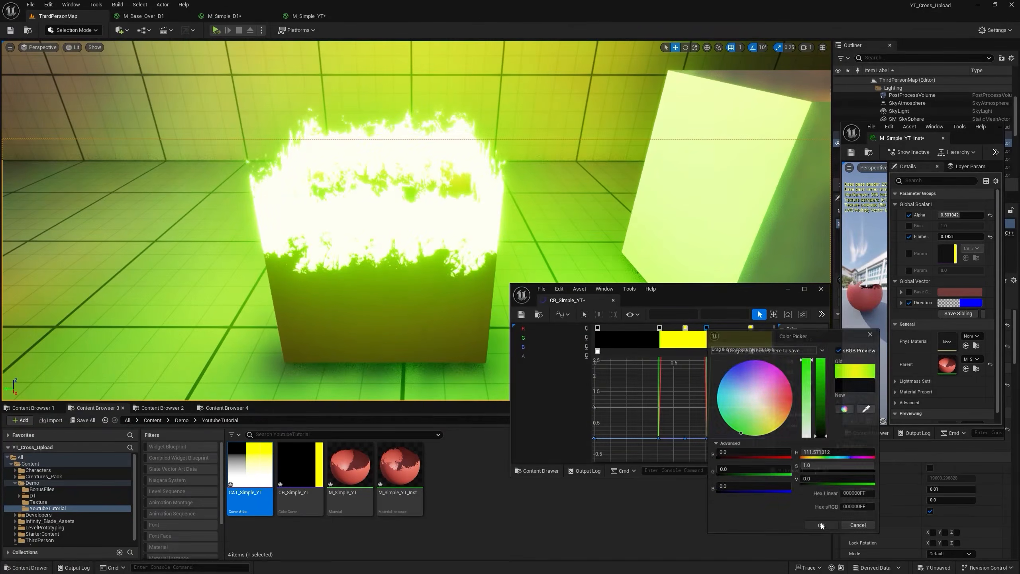
pyautogui.click(820, 523)
pyautogui.moveTo(690, 329); pyautogui.dragTo(677, 328)
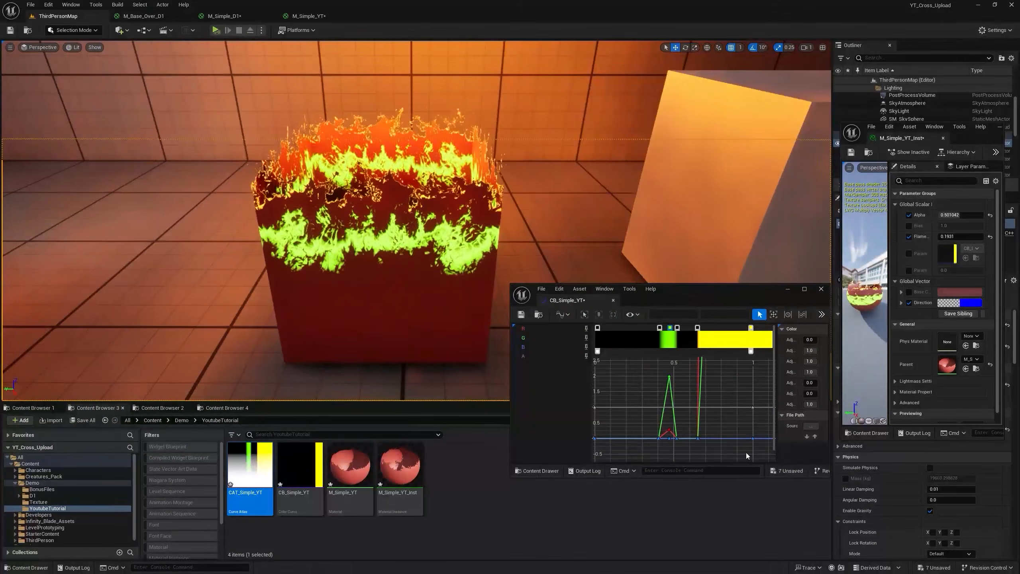
# Step: View the dissolving cube closer and set the material instance's Alpha to 0.577213
pyautogui.press('w')
pyautogui.moveTo(445, 269); pyautogui.dragTo(446, 301, button='right')
pyautogui.scroll(-4, 436, 280)
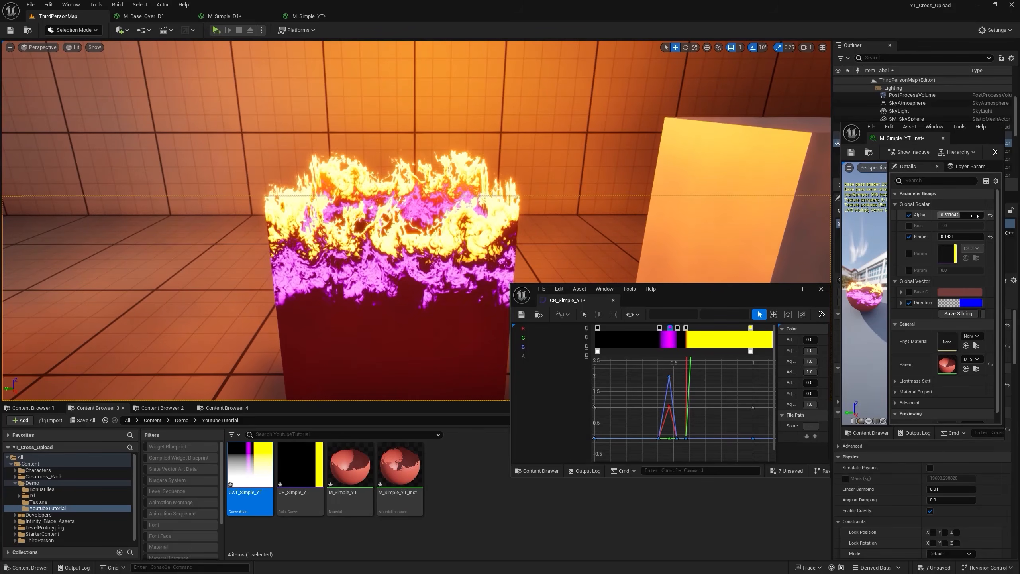
pyautogui.moveTo(961, 215)
pyautogui.mouseDown()
pyautogui.moveTo(979, 214)
pyautogui.moveTo(964, 215)
pyautogui.mouseUp()
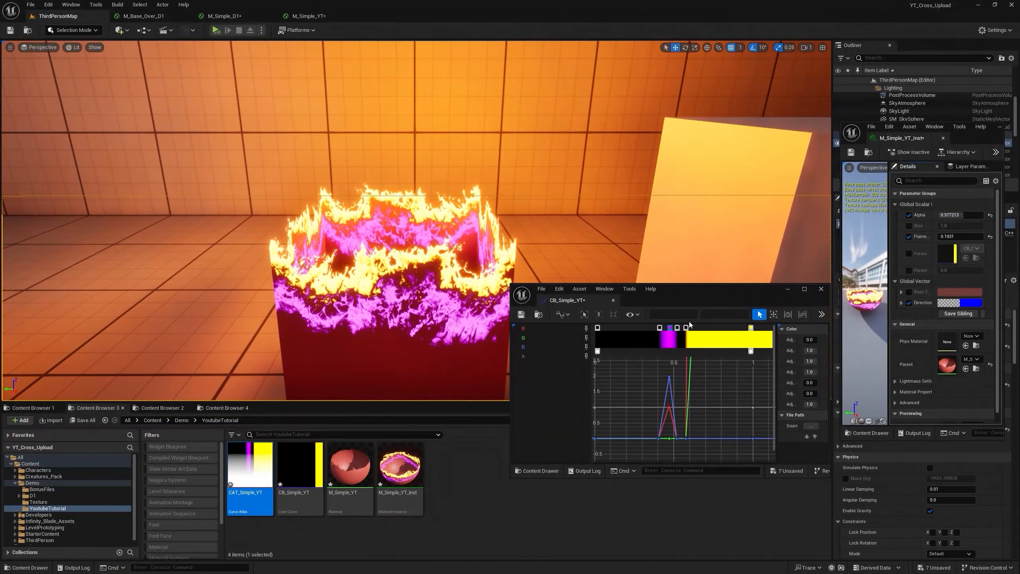
# Step: Remove the purple band from the CB_Simple_YT gradient and move the remaining black key to about 0.55
pyautogui.moveTo(685, 328); pyautogui.dragTo(667, 330)
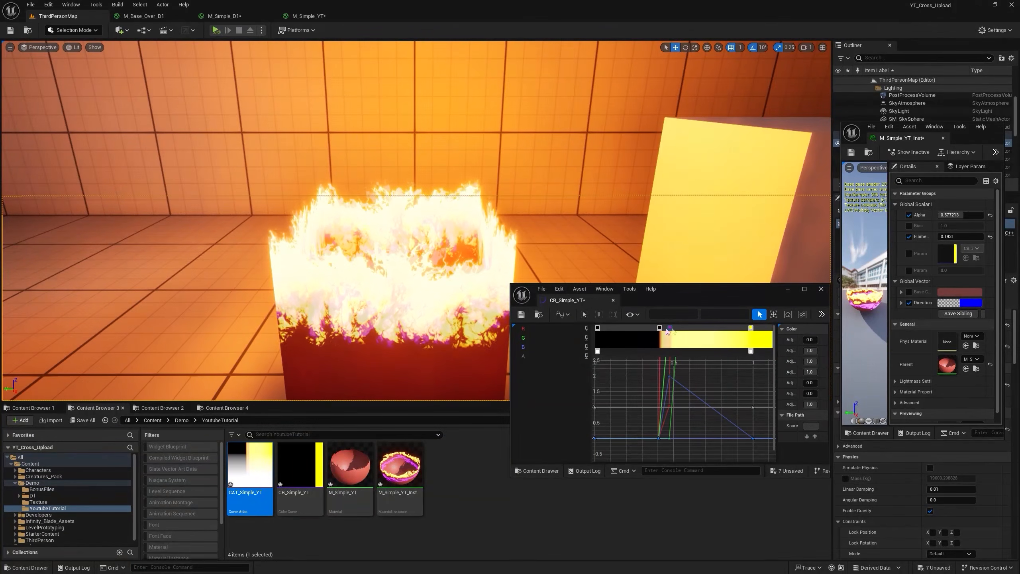
pyautogui.doubleClick(707, 327)
pyautogui.hotkey('ctrl', 'z')
pyautogui.moveTo(660, 330); pyautogui.dragTo(682, 331)
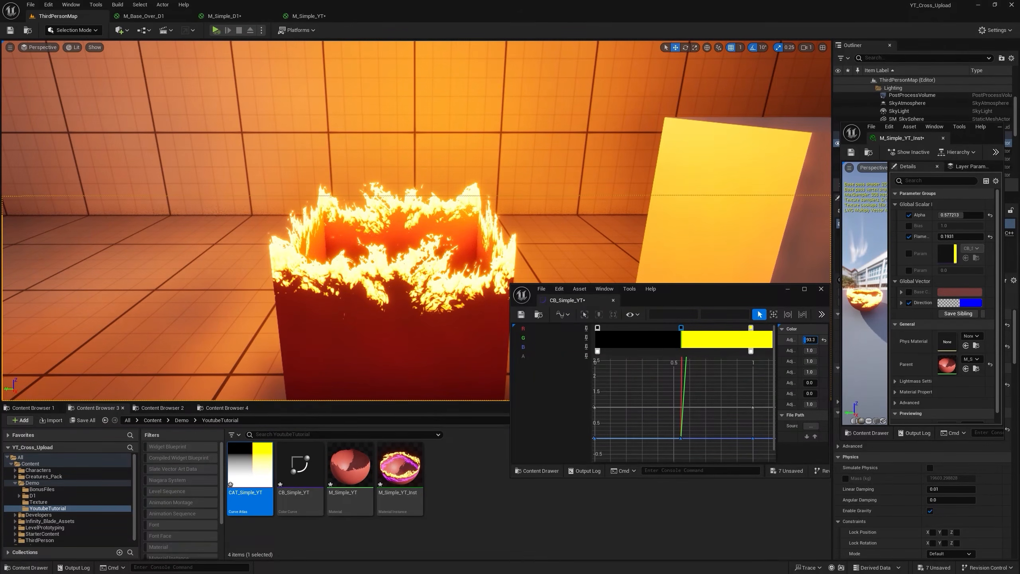
# Step: Widen the CB_Simple_YT color settings, then set Adjust Hue to 359.0 and Adjust Brightness to 0.0336
pyautogui.moveTo(807, 340); pyautogui.dragTo(817, 339)
pyautogui.moveTo(776, 385); pyautogui.dragTo(701, 385)
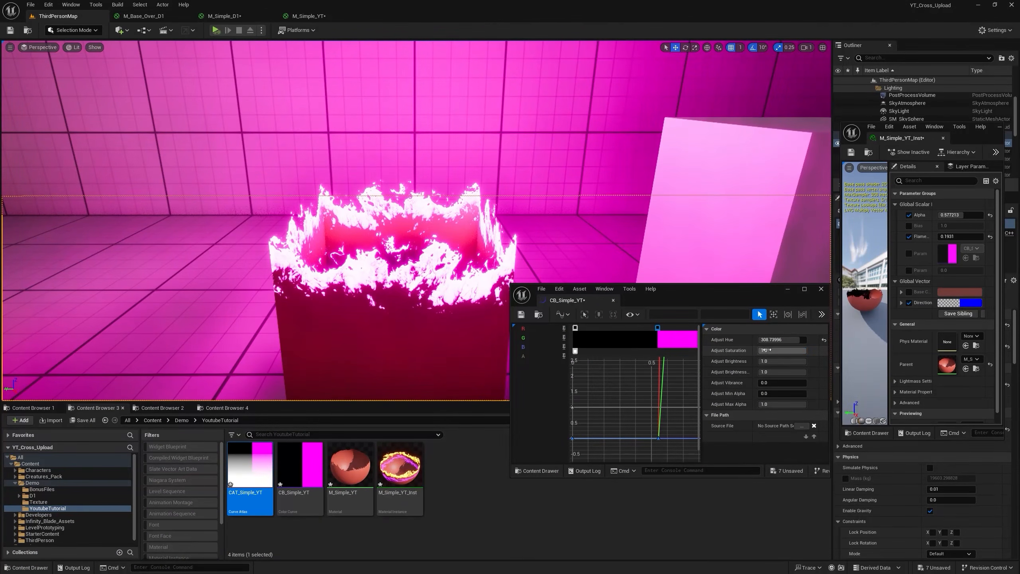
pyautogui.moveTo(764, 349); pyautogui.dragTo(751, 350)
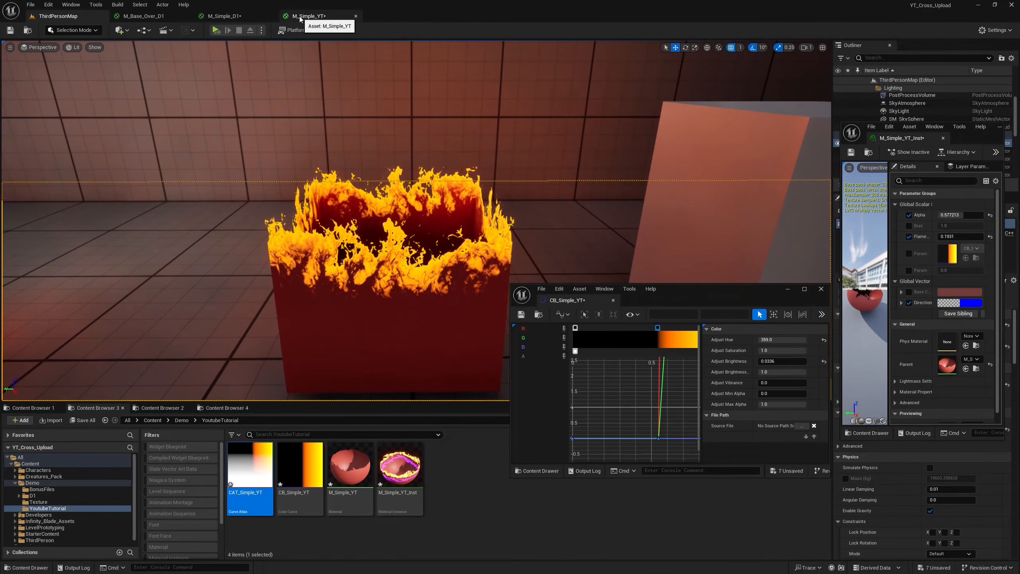
# Step: In M_Simple_YT, set the Y speed of the flame texture's Panner to 0.7
pyautogui.click(300, 18)
pyautogui.moveTo(271, 162); pyautogui.dragTo(540, 225, button='right')
pyautogui.scroll(-2, 451, 225)
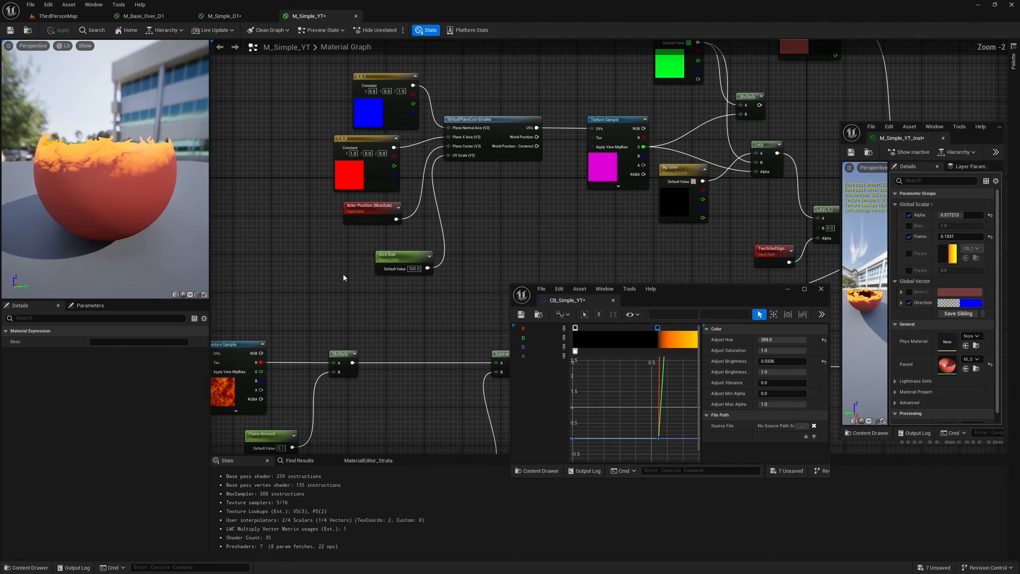
pyautogui.moveTo(339, 278); pyautogui.dragTo(513, 141, button='right')
pyautogui.scroll(2, 370, 225)
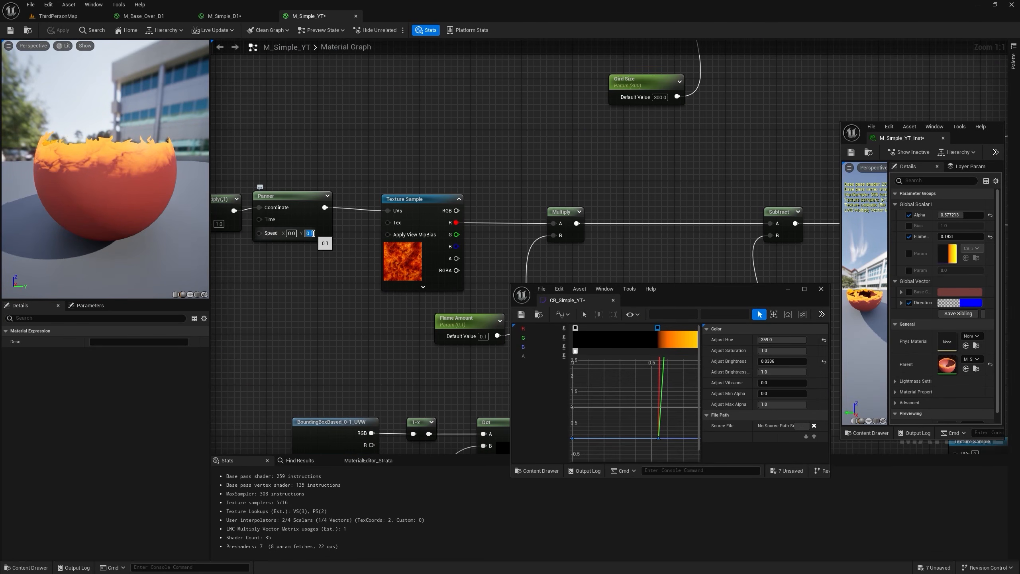
pyautogui.click(313, 233)
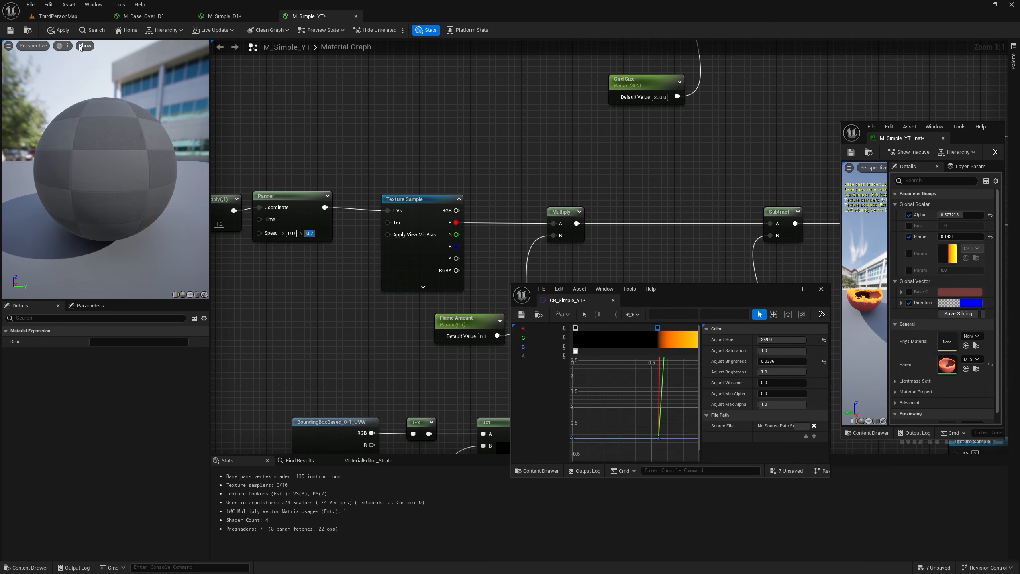
# Step: Apply the M_Simple_YT changes and check the flame movement on the cube in ThirdPersonMap
pyautogui.click(64, 33)
pyautogui.click(59, 16)
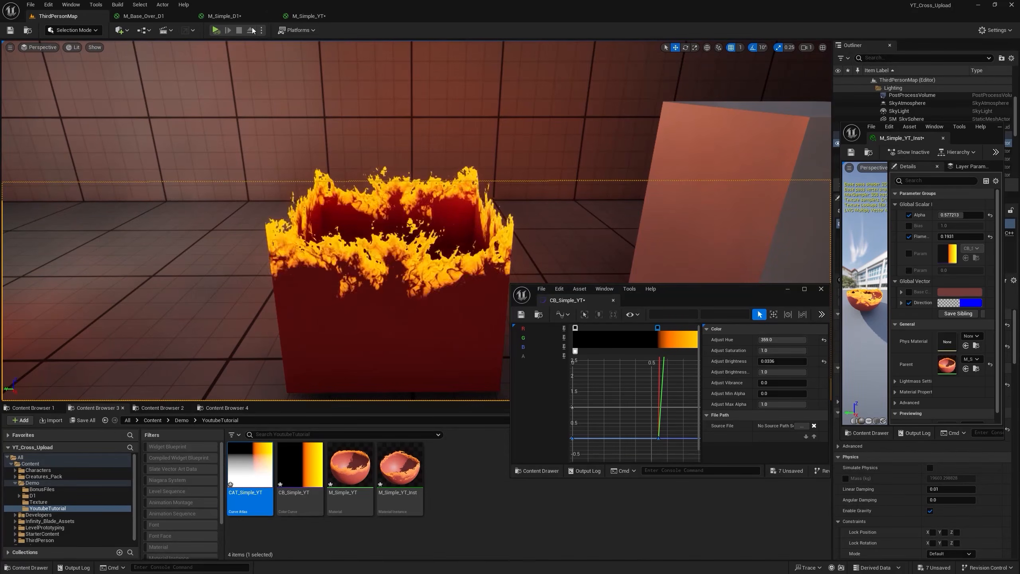
pyautogui.click(334, 18)
# Step: Add a Time node in M_Simple_YT and feed it through a new Multiply into the flame Panner's Time input
pyautogui.moveTo(184, 262); pyautogui.dragTo(421, 223, button='right')
pyautogui.rightClick(399, 223)
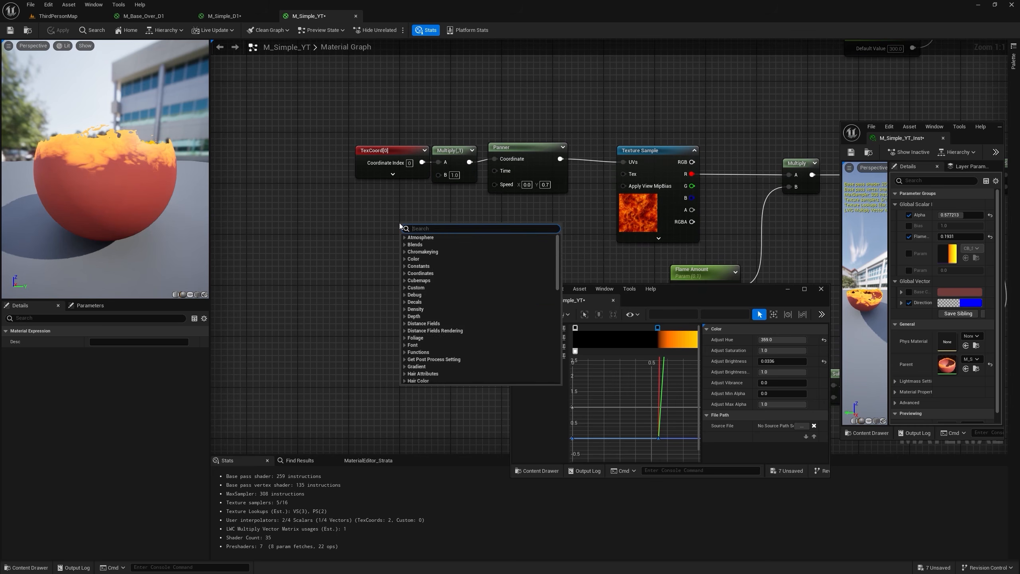
pyautogui.write('ti')
pyautogui.press('Return')
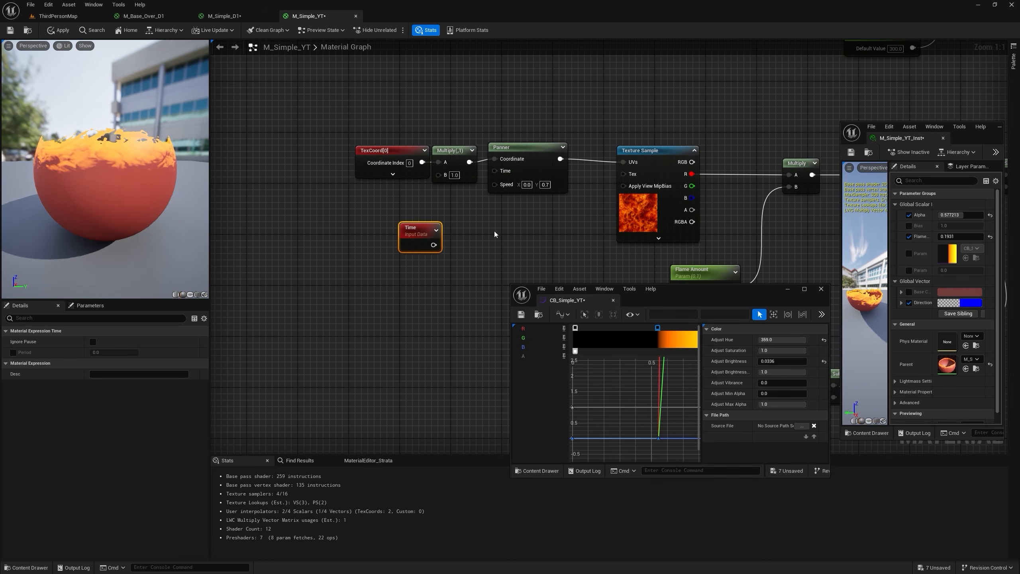
pyautogui.press('m')
pyautogui.moveTo(434, 244); pyautogui.dragTo(508, 218)
# Step: Add a scalar parameter named Speed with default 0.2, connect it to input B of the Time Multiply, and apply the material
pyautogui.click(787, 288)
pyautogui.click(416, 269)
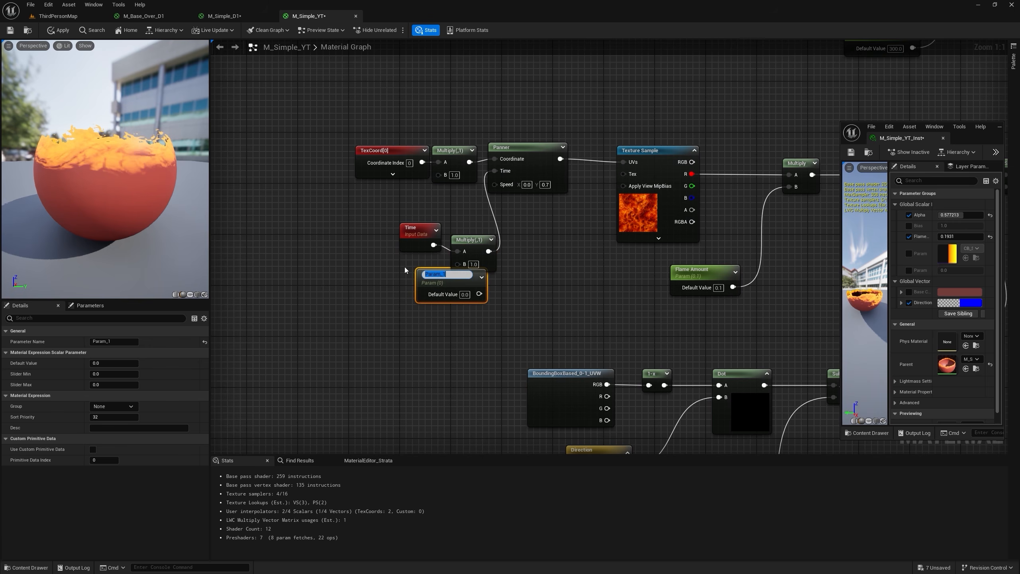
pyautogui.write('Speed')
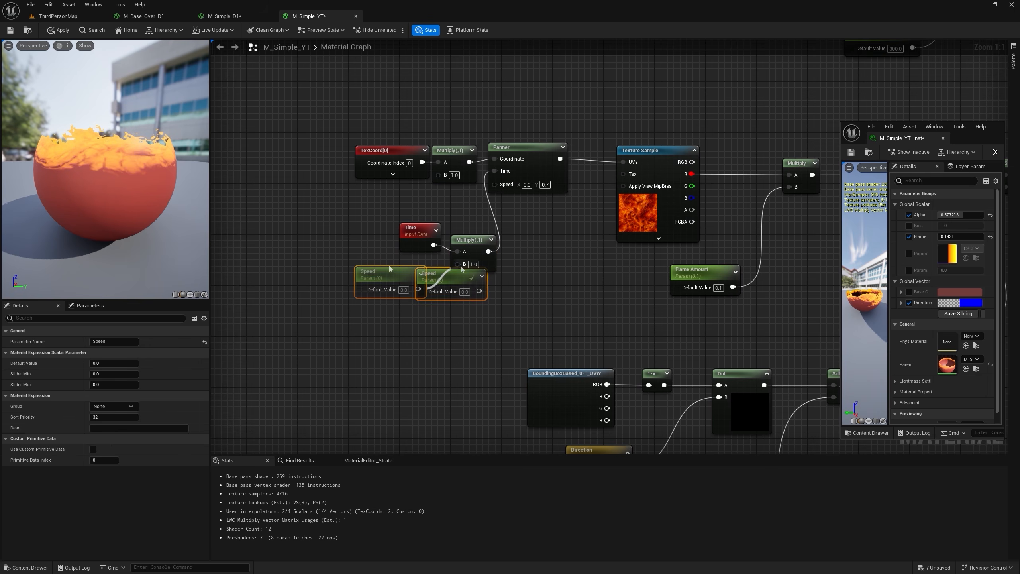
pyautogui.moveTo(417, 288); pyautogui.dragTo(458, 265)
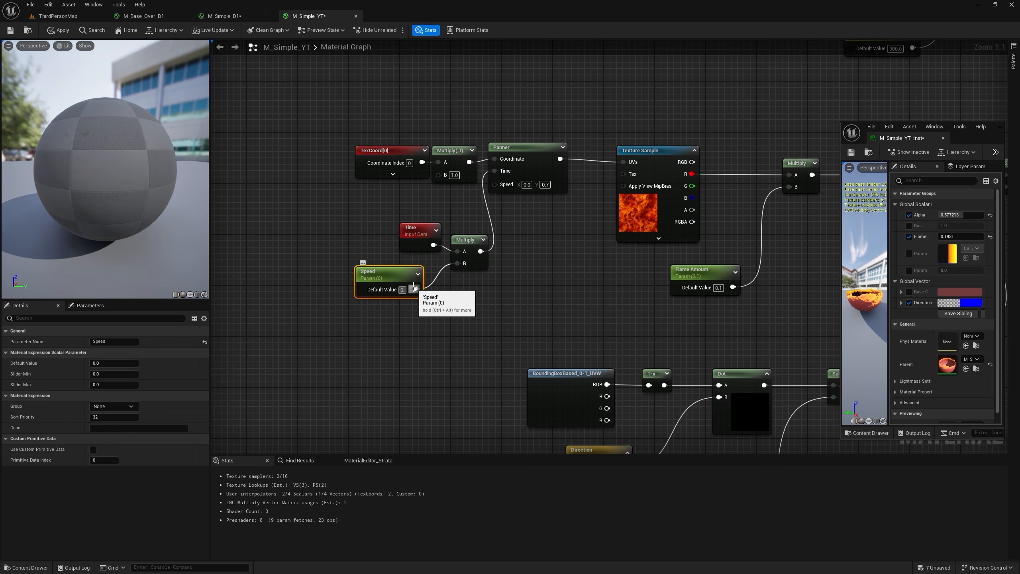
pyautogui.click(402, 289)
pyautogui.write('0.2')
pyautogui.press('Return')
pyautogui.click(58, 30)
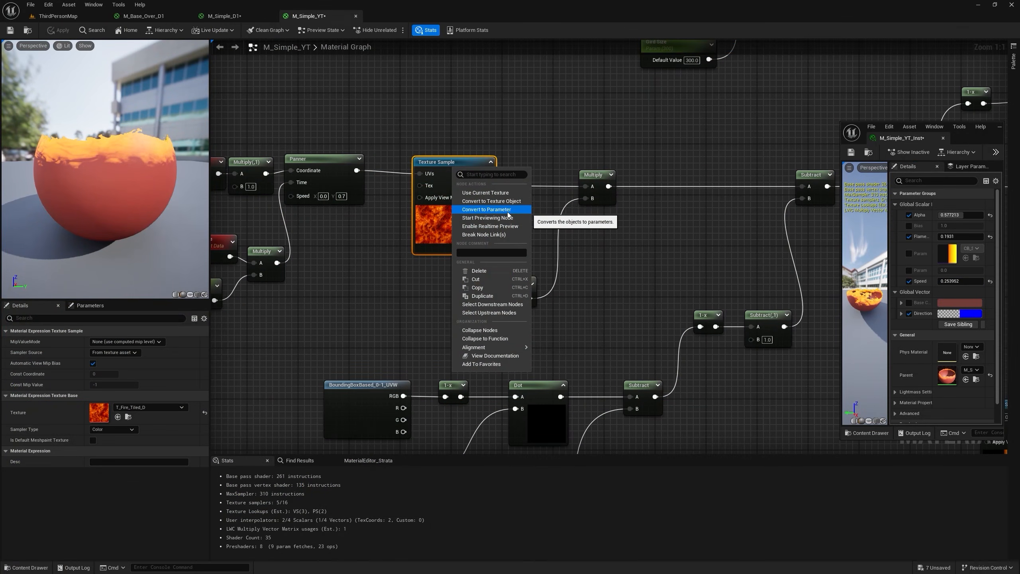
# Step: Convert the fire Texture Sample to a parameter named Noise Texture
pyautogui.click(507, 210)
pyautogui.write('Noise')
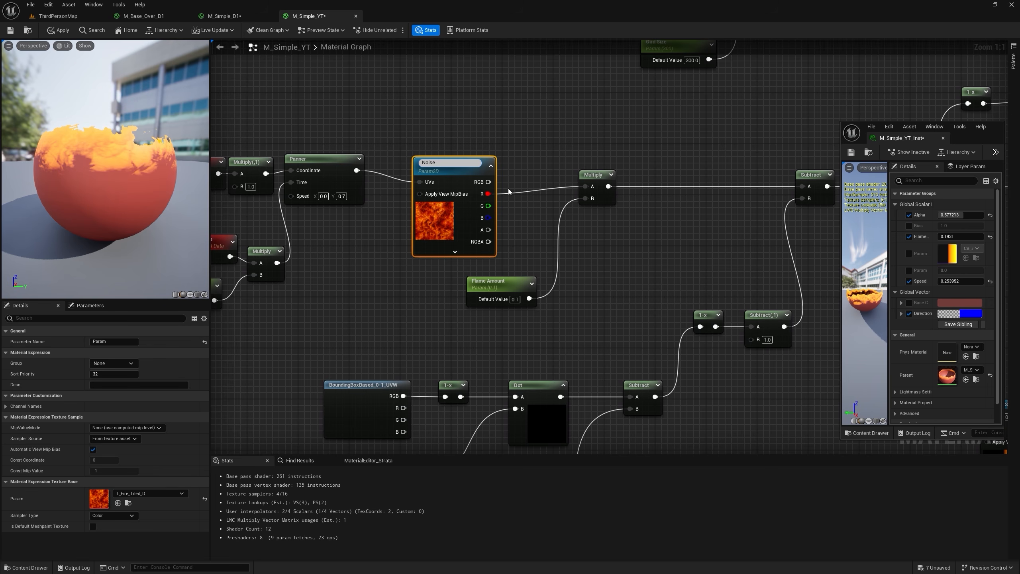
pyautogui.write(' T')
pyautogui.press('Return')
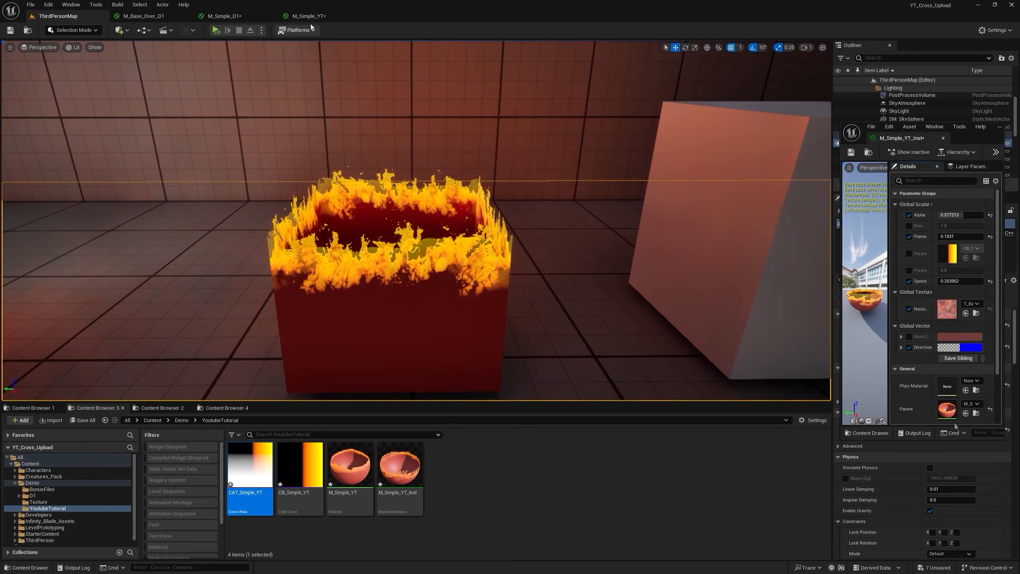
# Step: Set Noise Texture's MipValueMode to MipLevel (absolute, 0 is full resolution), feed a constant of 2 into its Level input, and apply
pyautogui.click(308, 16)
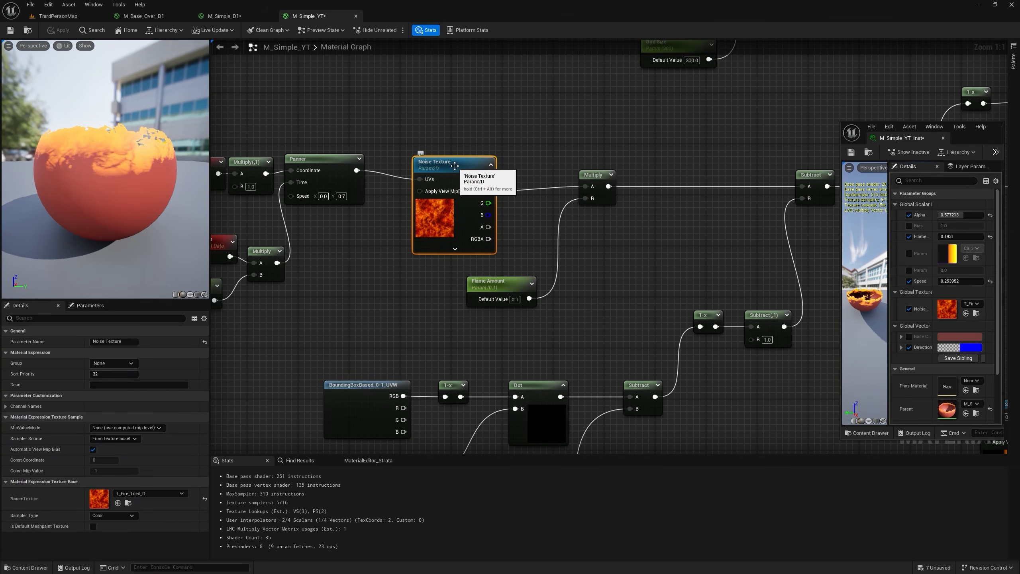
pyautogui.click(126, 428)
pyautogui.click(176, 443)
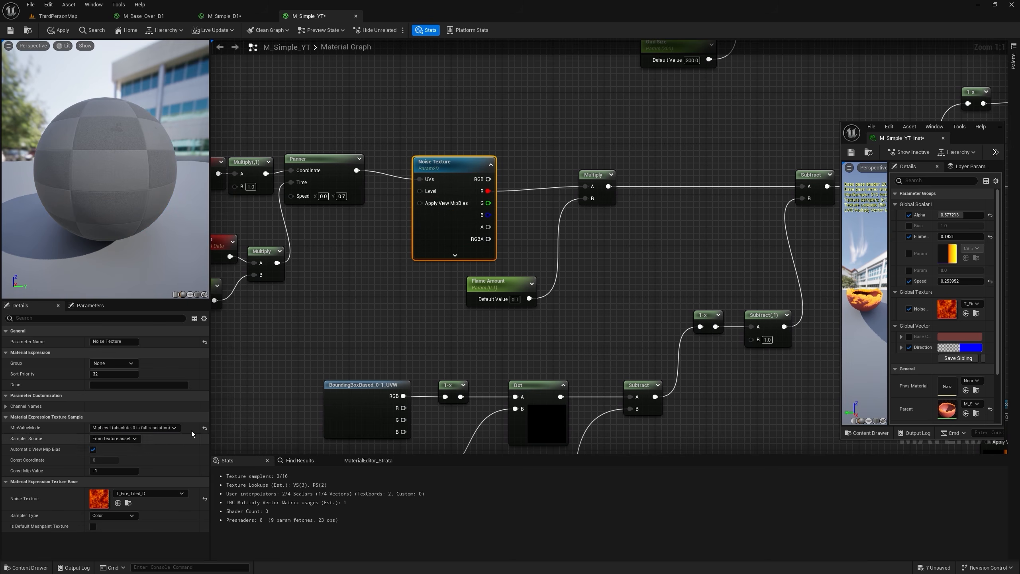
pyautogui.click(357, 239)
pyautogui.moveTo(385, 253); pyautogui.dragTo(419, 191)
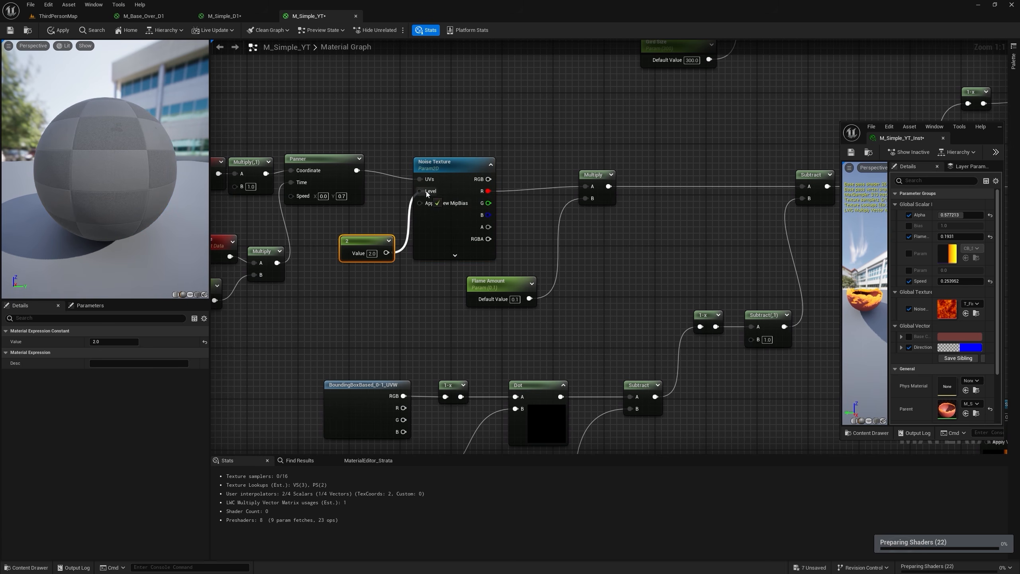
pyautogui.click(58, 30)
# Step: Convert the constant feeding the Level input to a parameter named Mip Level and set it to 1 in the material instance
pyautogui.rightClick(373, 247)
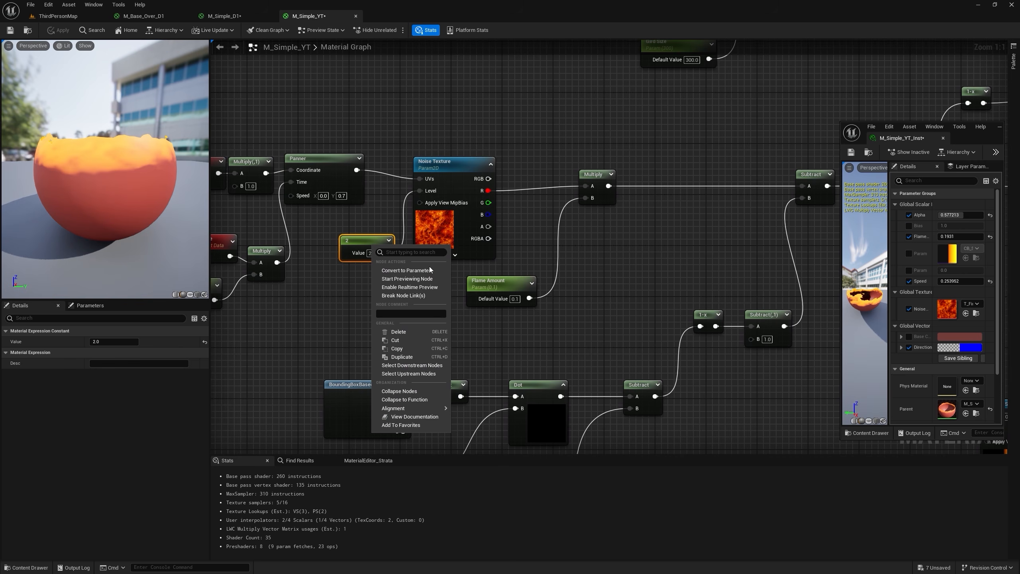
pyautogui.click(431, 272)
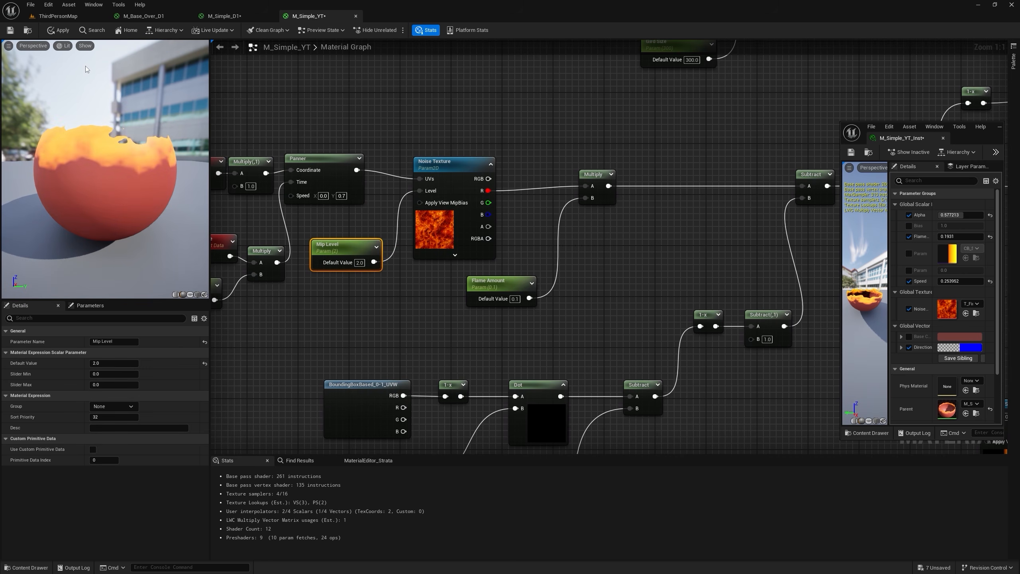
pyautogui.click(57, 31)
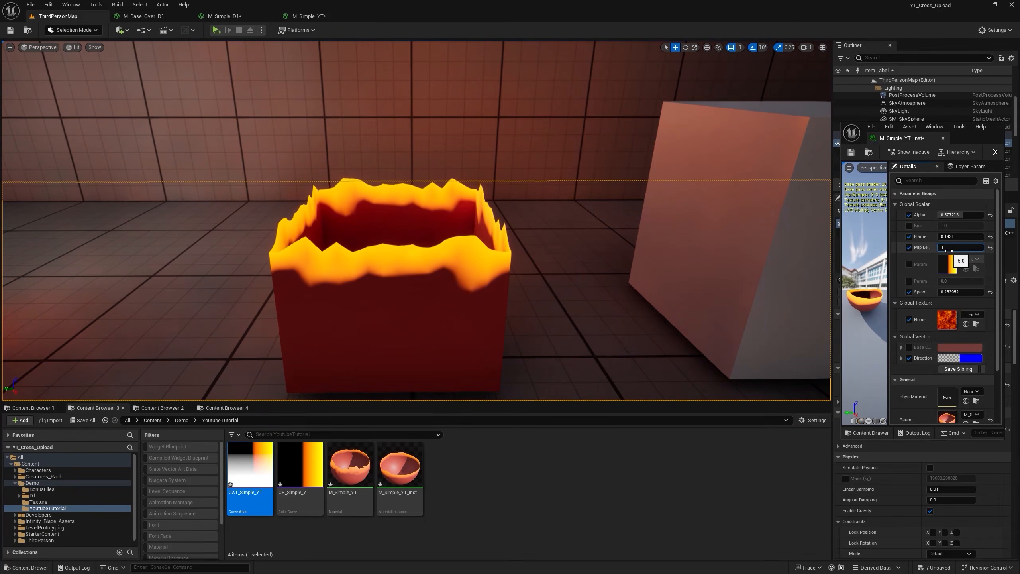
pyautogui.press('Return')
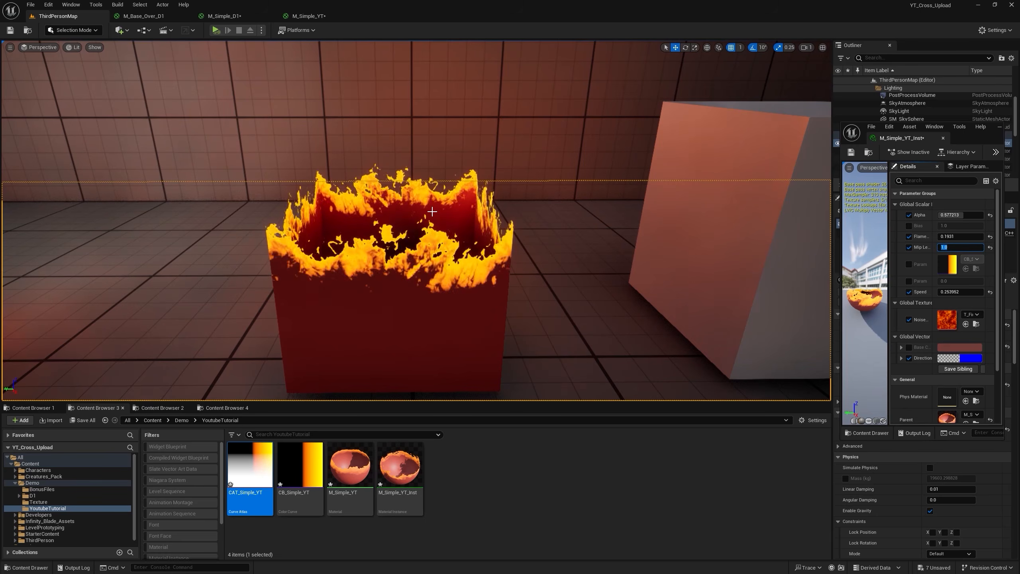
# Step: Route the curve atlas color and the grid background into Emissive Color through the Lerp driven by TwoSidedSign
pyautogui.click(301, 17)
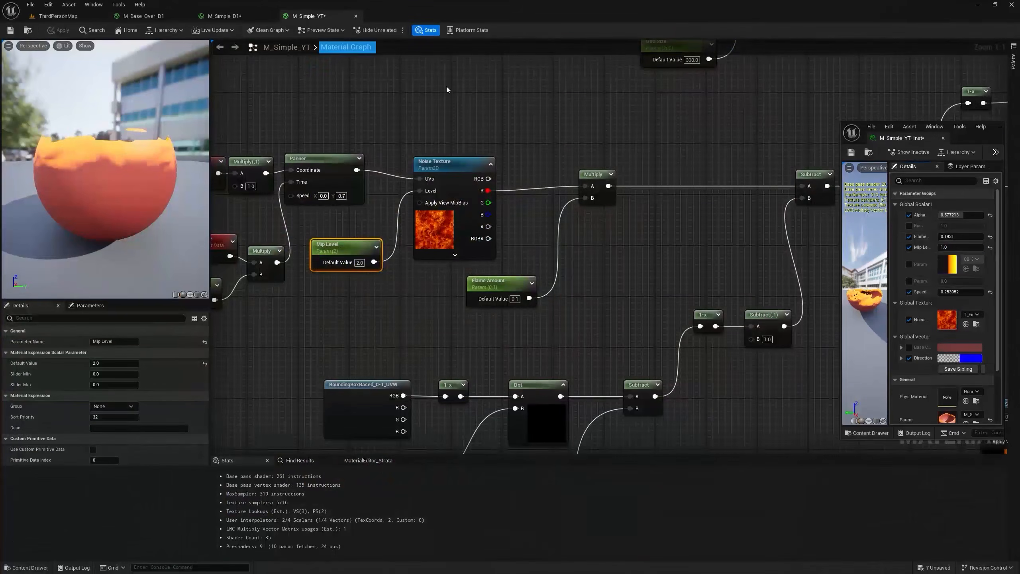
pyautogui.moveTo(447, 234); pyautogui.dragTo(757, 160)
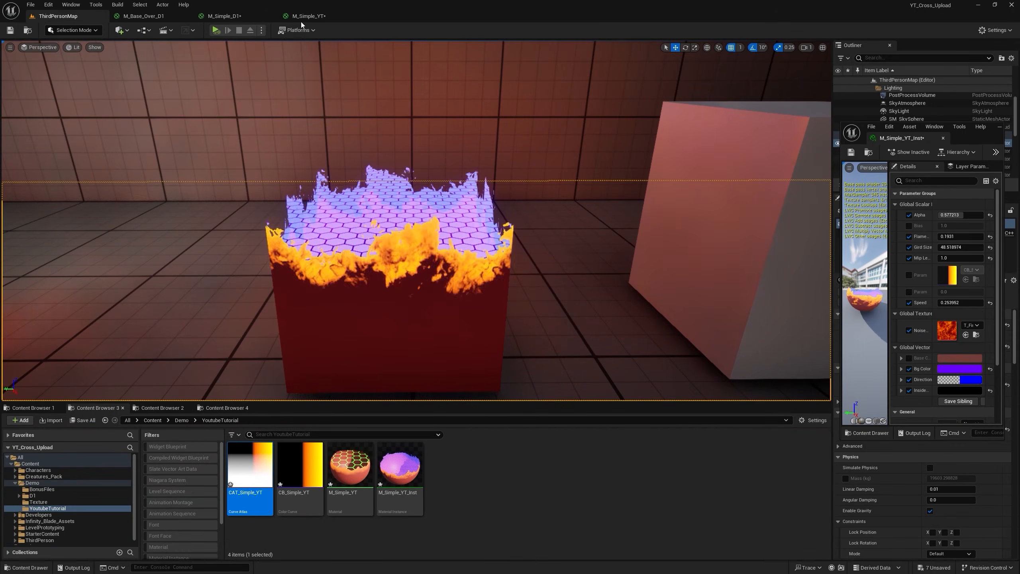
# Step: Examine the Noise Texture chain and the bounding-box dissolve nodes in the M_Simple_YT graph
pyautogui.click(301, 21)
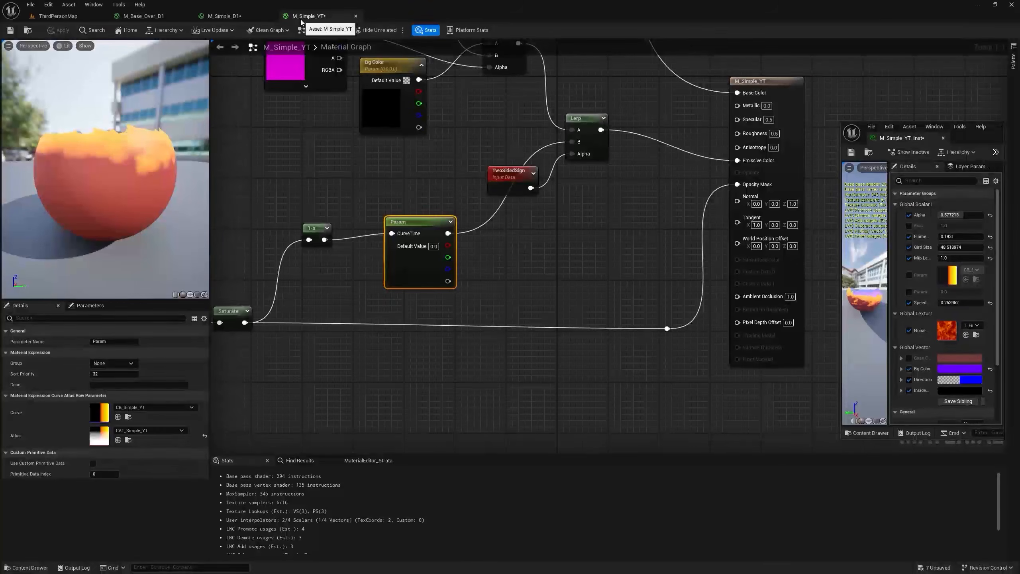
pyautogui.moveTo(434, 170); pyautogui.dragTo(458, 196, button='right')
pyautogui.moveTo(457, 196); pyautogui.dragTo(477, 237, button='right')
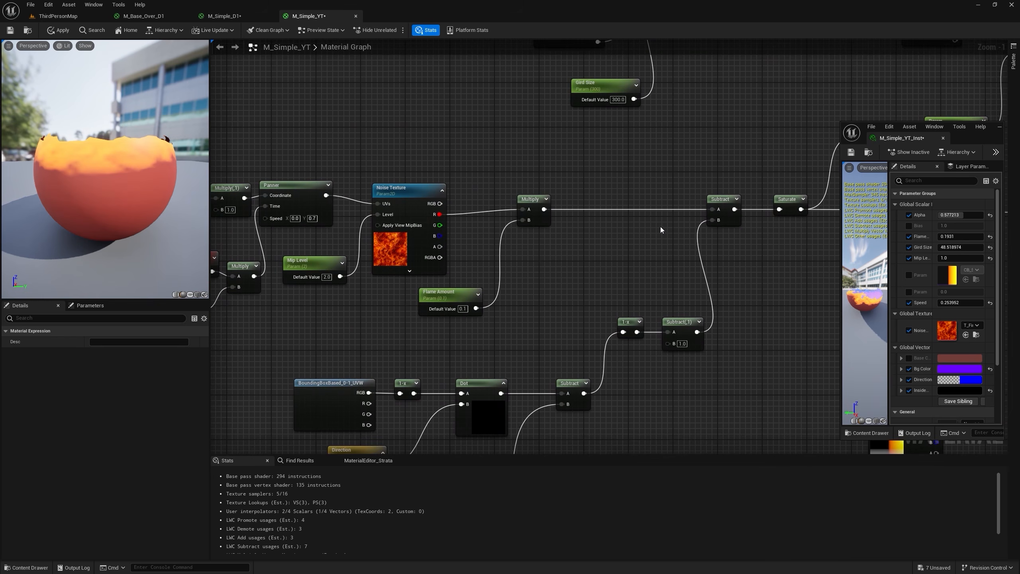
pyautogui.moveTo(660, 227); pyautogui.dragTo(635, 158, button='right')
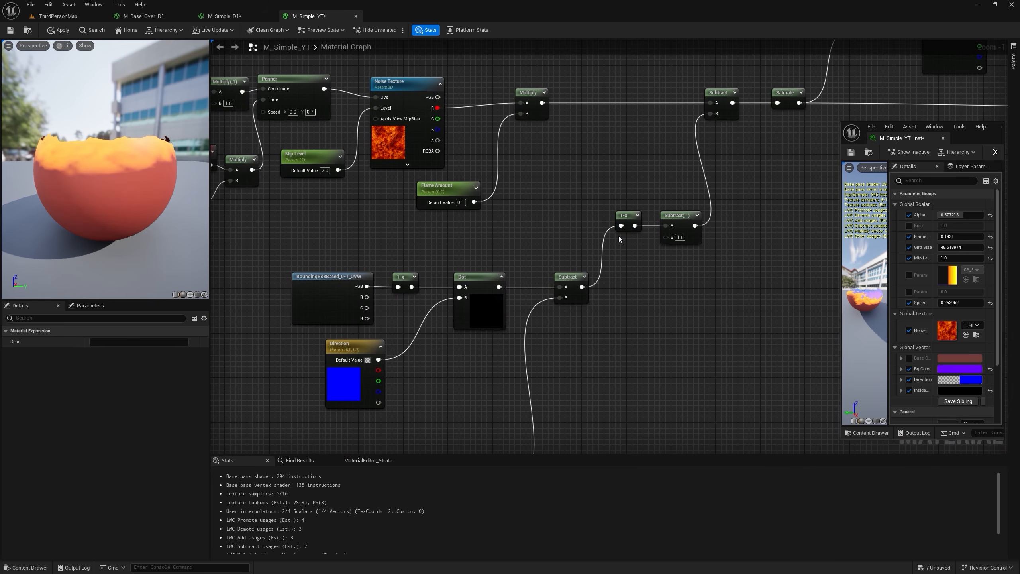
# Step: Add a static switch parameter named Use Texture to the material graph and place it below the Saturate node
pyautogui.moveTo(628, 249); pyautogui.dragTo(568, 330, button='right')
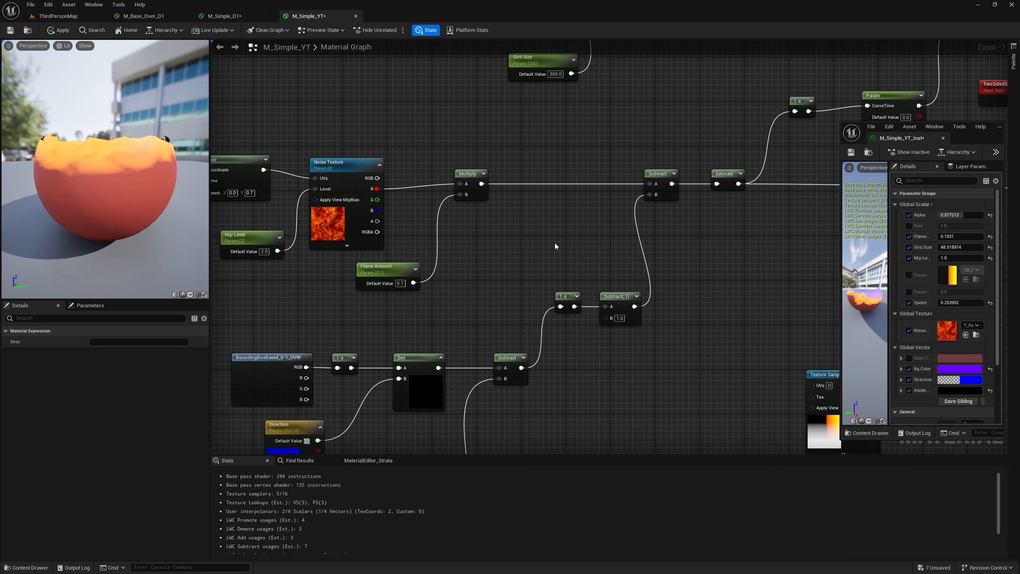
pyautogui.rightClick(537, 224)
pyautogui.write('s')
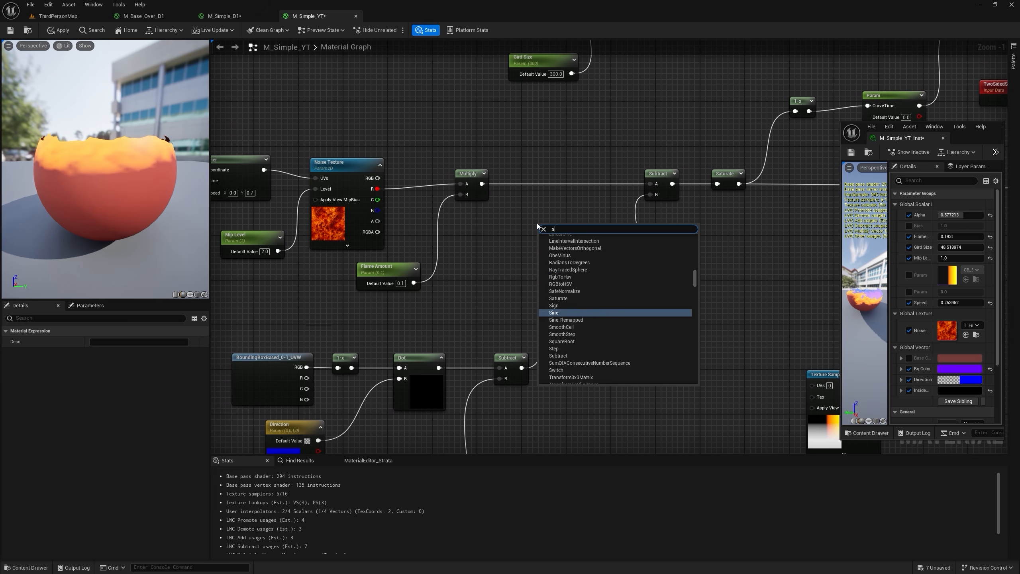
pyautogui.write('tatic sw')
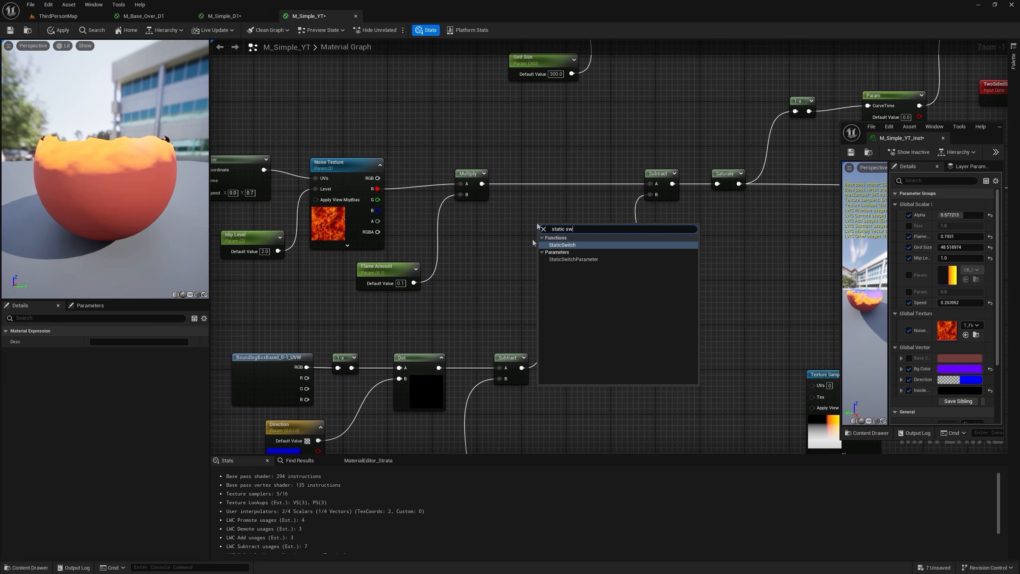
pyautogui.click(572, 260)
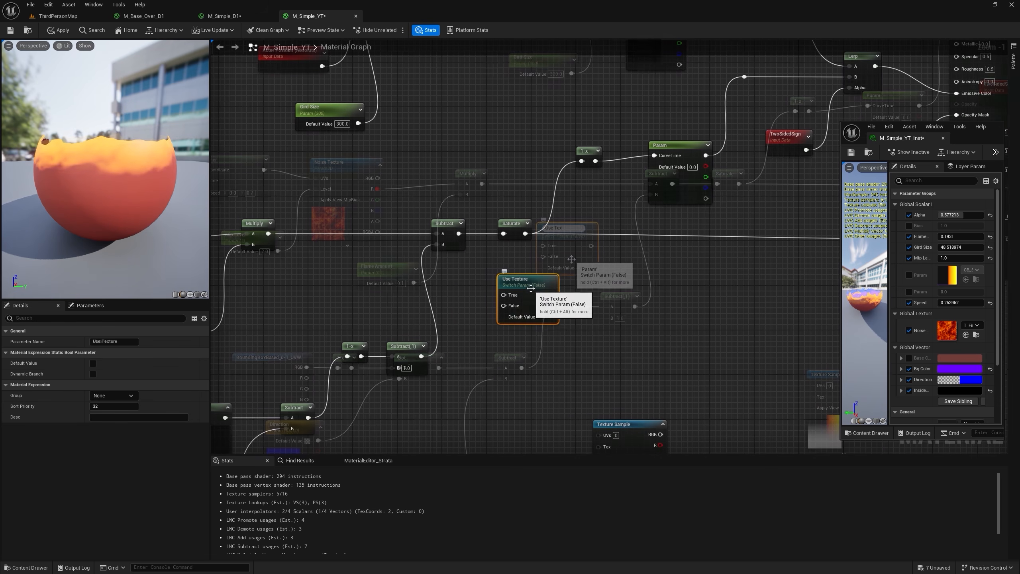
pyautogui.moveTo(532, 287); pyautogui.dragTo(571, 274)
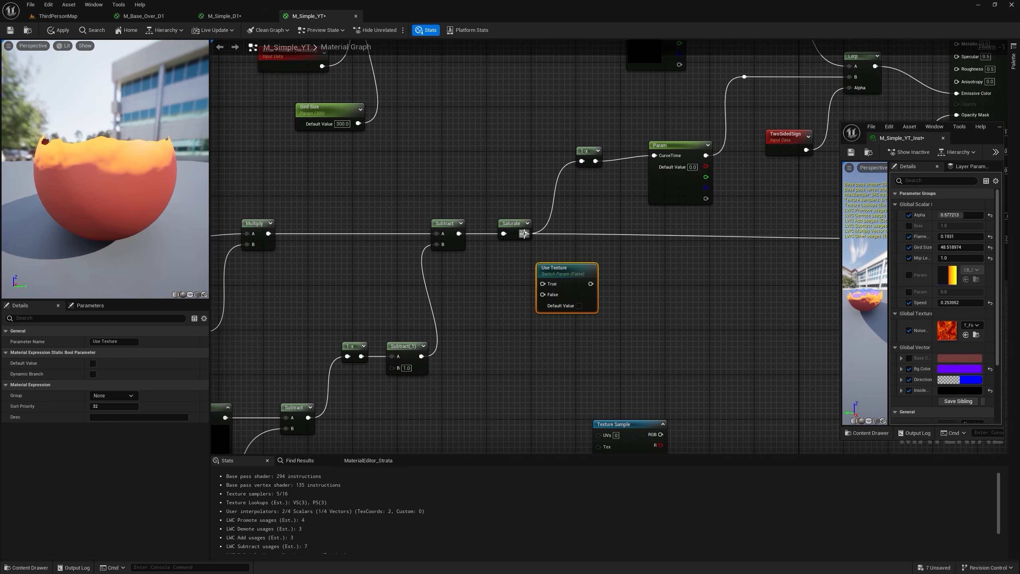
# Step: Wire Saturate to Use Texture's True and the lower Subtract to False, route its output to 1-x and Opacity Mask, and apply
pyautogui.moveTo(524, 233); pyautogui.dragTo(543, 284)
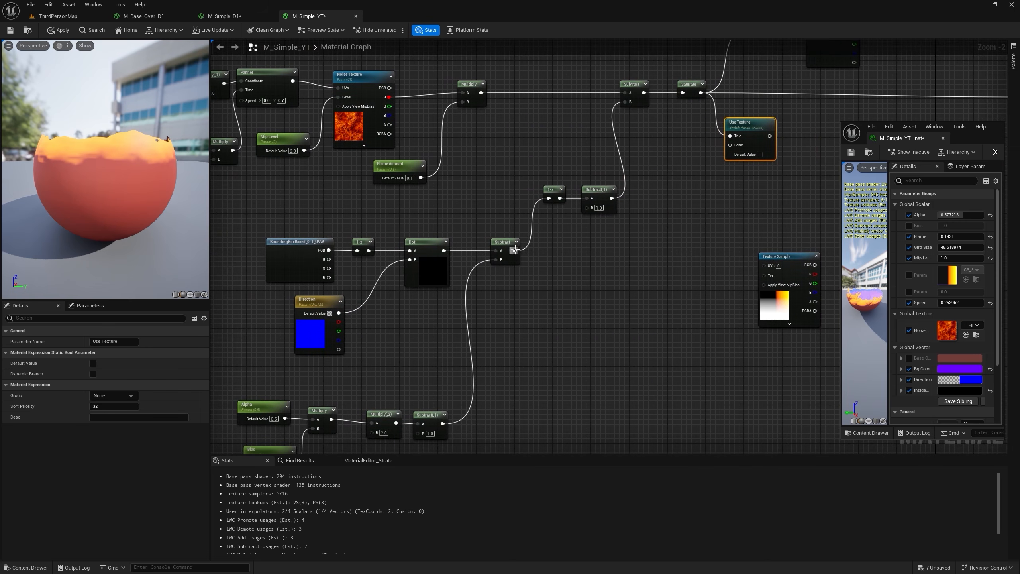
pyautogui.moveTo(519, 246); pyautogui.dragTo(386, 301, button='right')
pyautogui.moveTo(379, 299); pyautogui.dragTo(594, 195)
pyautogui.moveTo(392, 319); pyautogui.dragTo(675, 314)
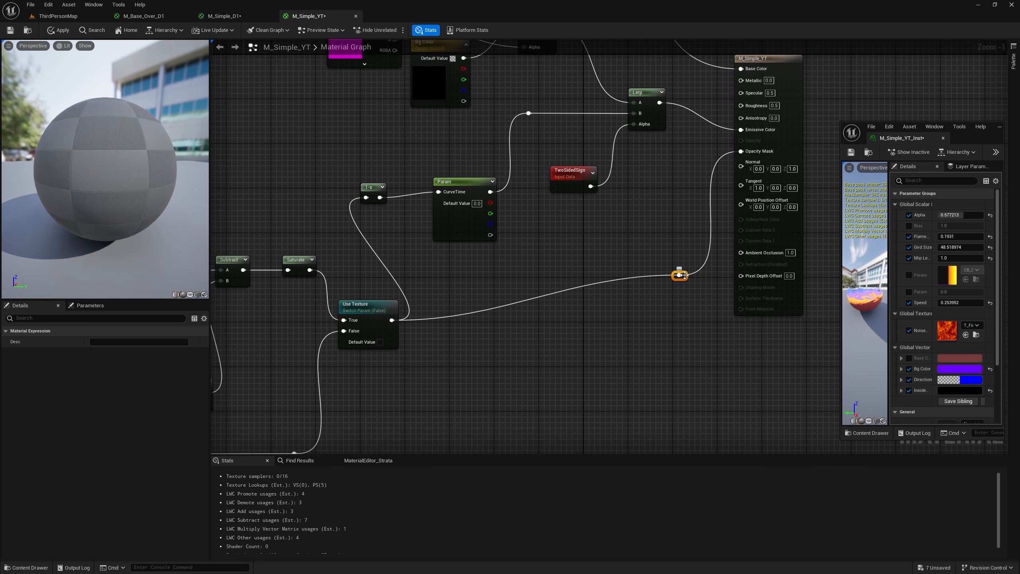
pyautogui.click(58, 31)
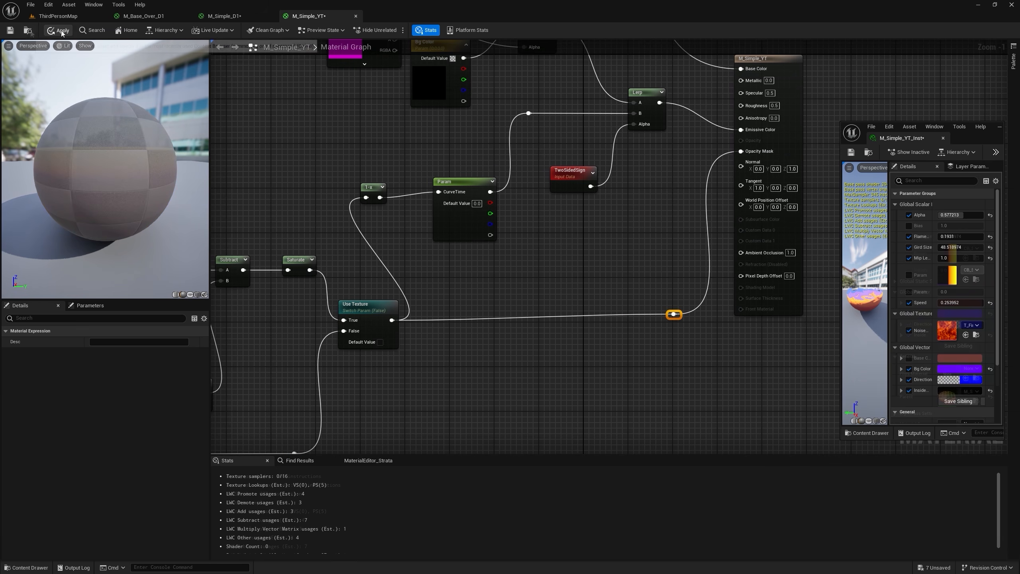
# Step: Duplicate the material instance M_Simple_YT_Inst and assign the copy to the plain grey cube in the level
pyautogui.click(28, 30)
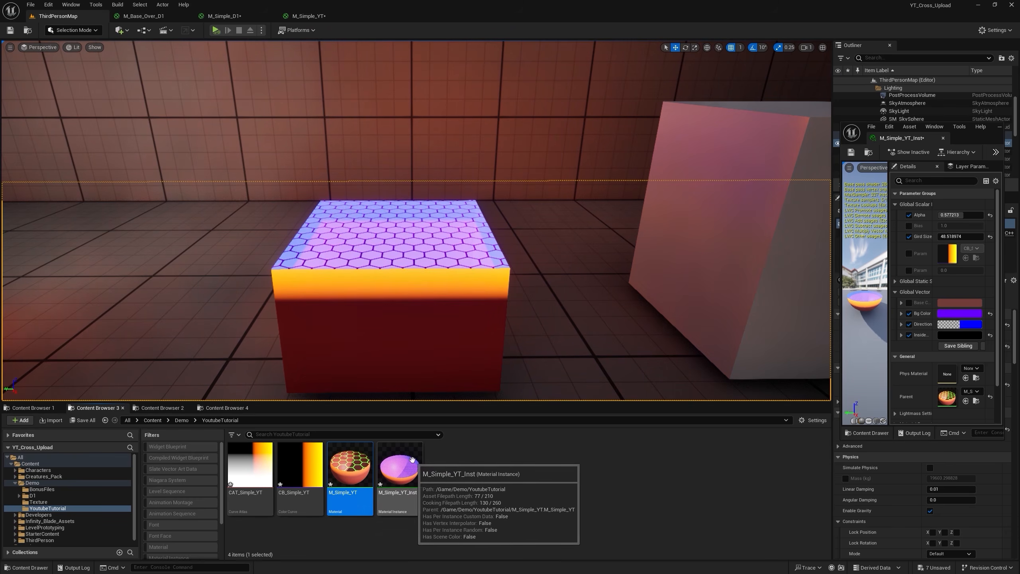
pyautogui.rightClick(411, 469)
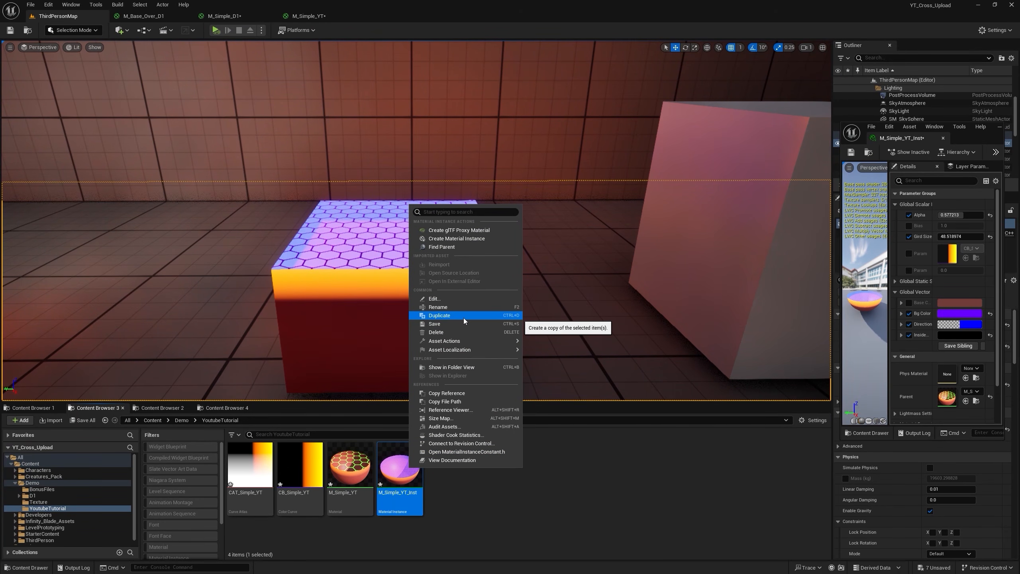
pyautogui.click(464, 315)
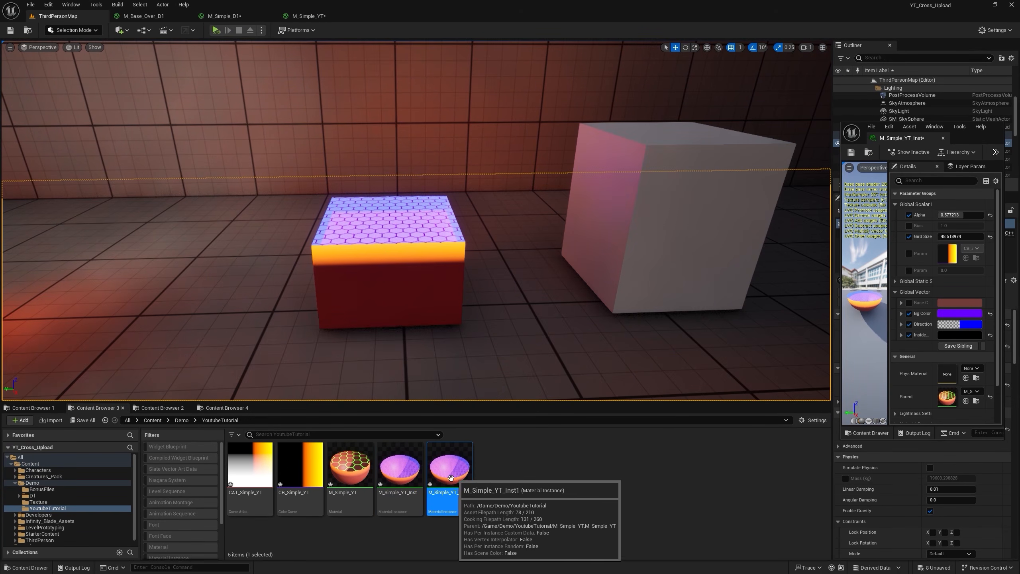
pyautogui.moveTo(448, 468); pyautogui.dragTo(640, 242)
pyautogui.moveTo(639, 243); pyautogui.dragTo(639, 243)
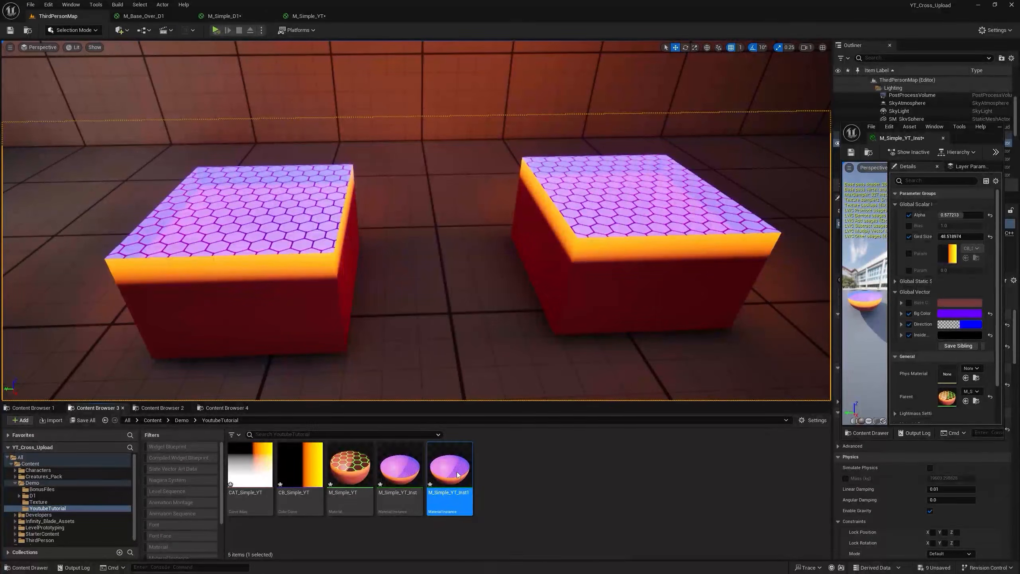
# Step: Open M_Simple_YT_Inst1, override the Use Texture switch and turn it on
pyautogui.doubleClick(464, 449)
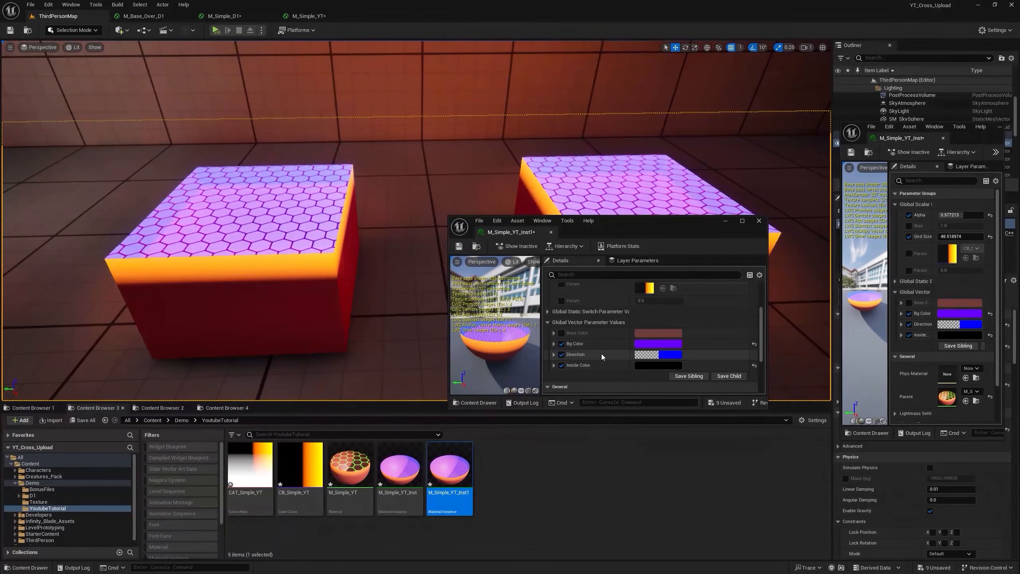
pyautogui.scroll(3, 599, 358)
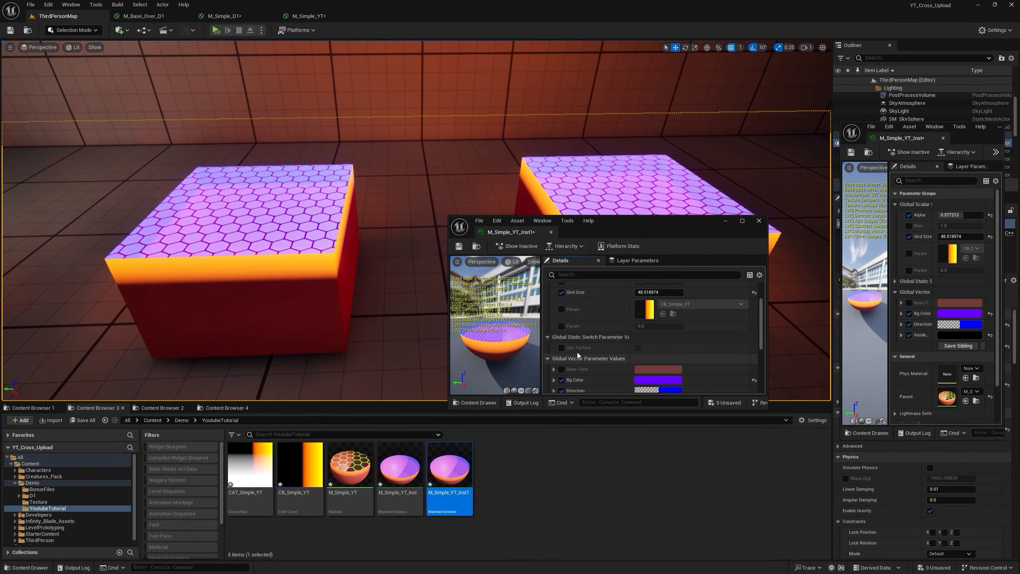
pyautogui.click(560, 336)
pyautogui.click(561, 347)
pyautogui.click(638, 348)
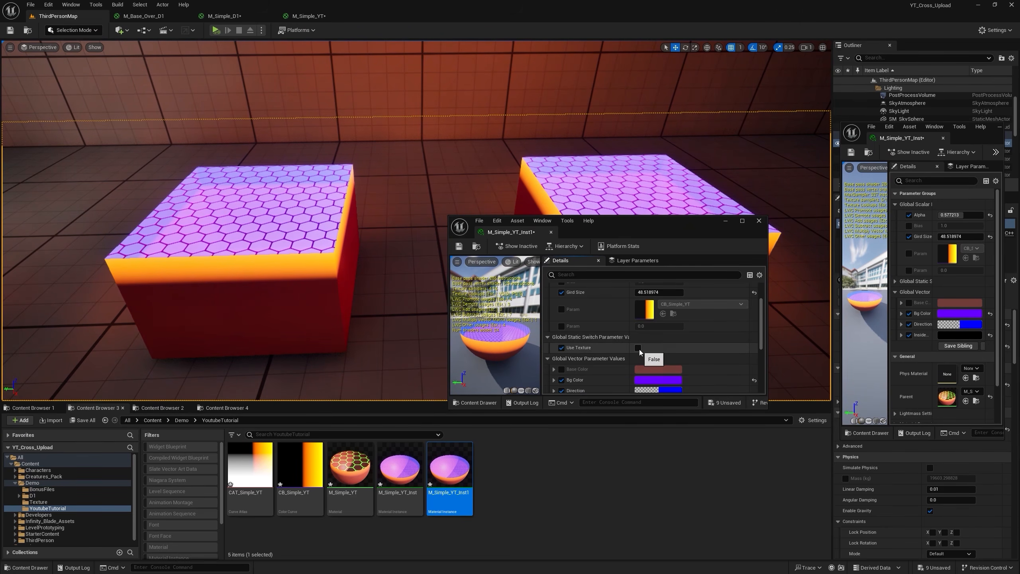
pyautogui.moveTo(652, 226); pyautogui.dragTo(803, 314)
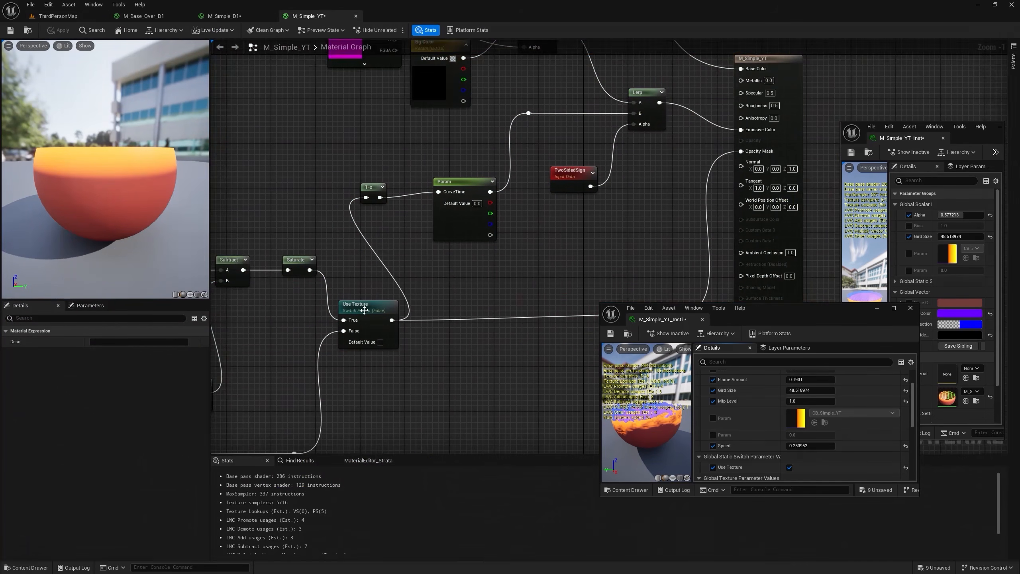
pyautogui.moveTo(366, 309); pyautogui.dragTo(432, 272, button='right')
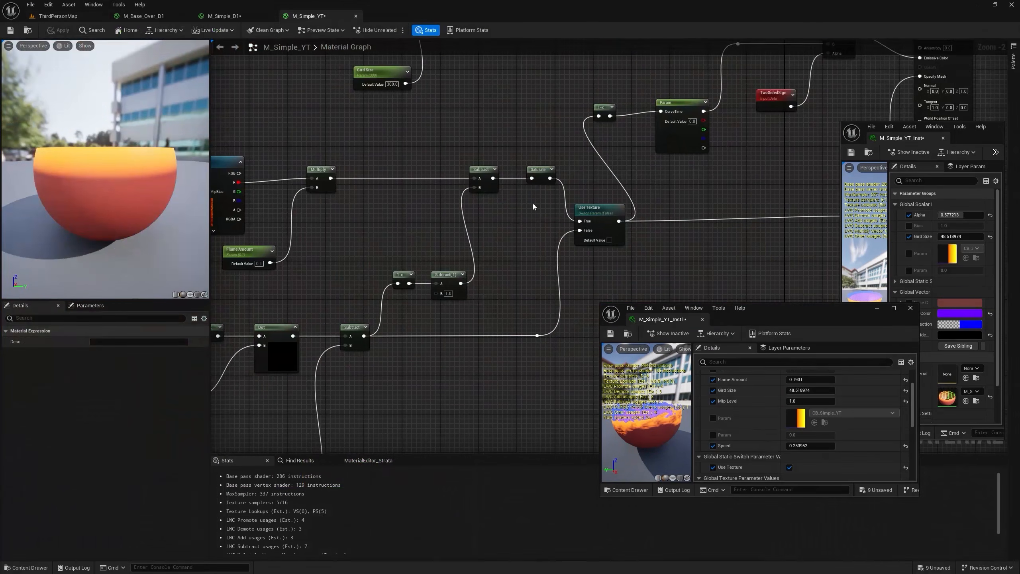
pyautogui.scroll(-2, 522, 209)
pyautogui.scroll(3, 536, 204)
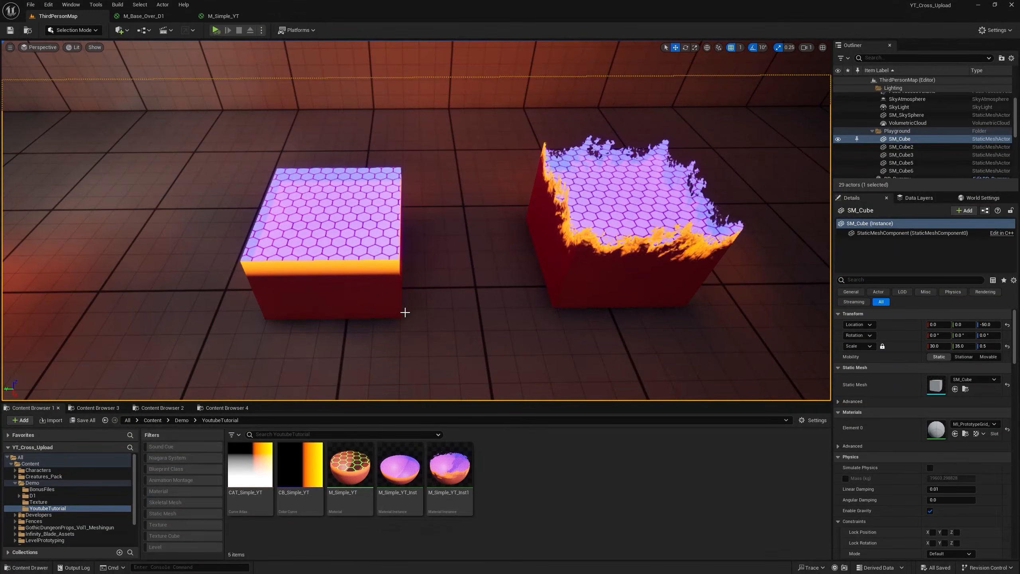
# Step: In the M_Simple_YT material, make room by the emissive Lerp and insert a Multiply node before its B input
pyautogui.doubleClick(349, 468)
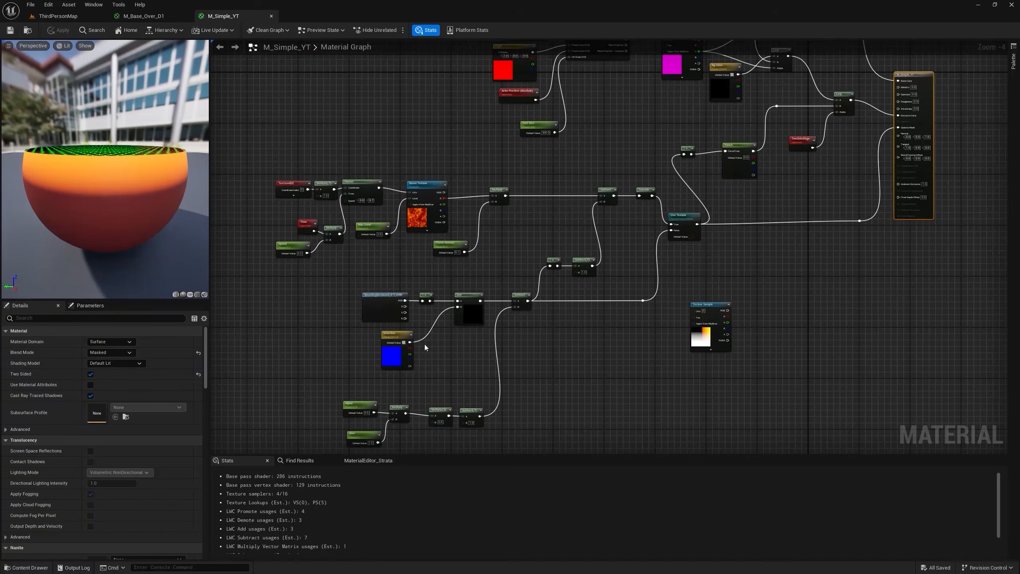
pyautogui.moveTo(424, 345); pyautogui.dragTo(412, 354, button='right')
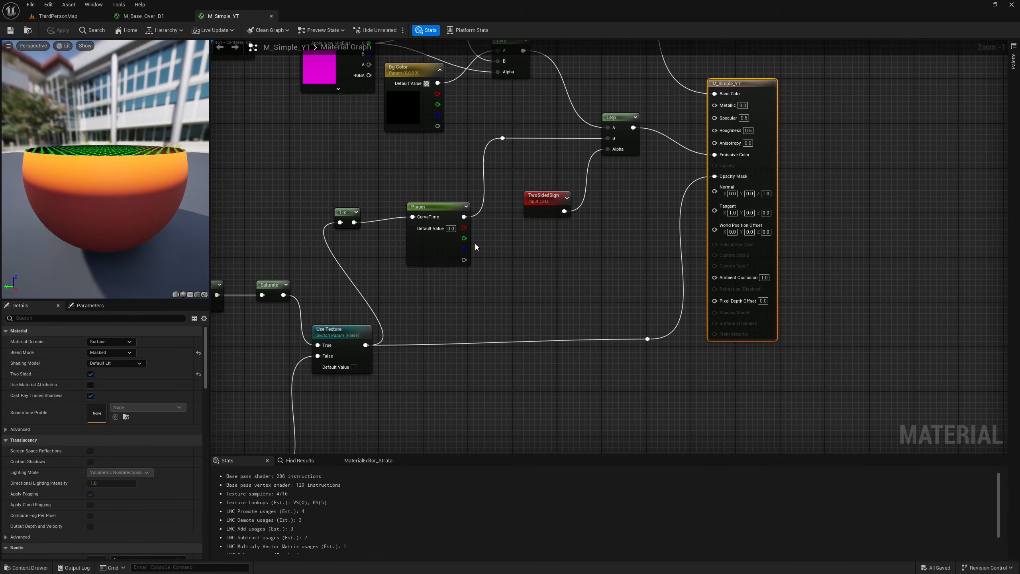
pyautogui.moveTo(840, 298); pyautogui.dragTo(526, 97)
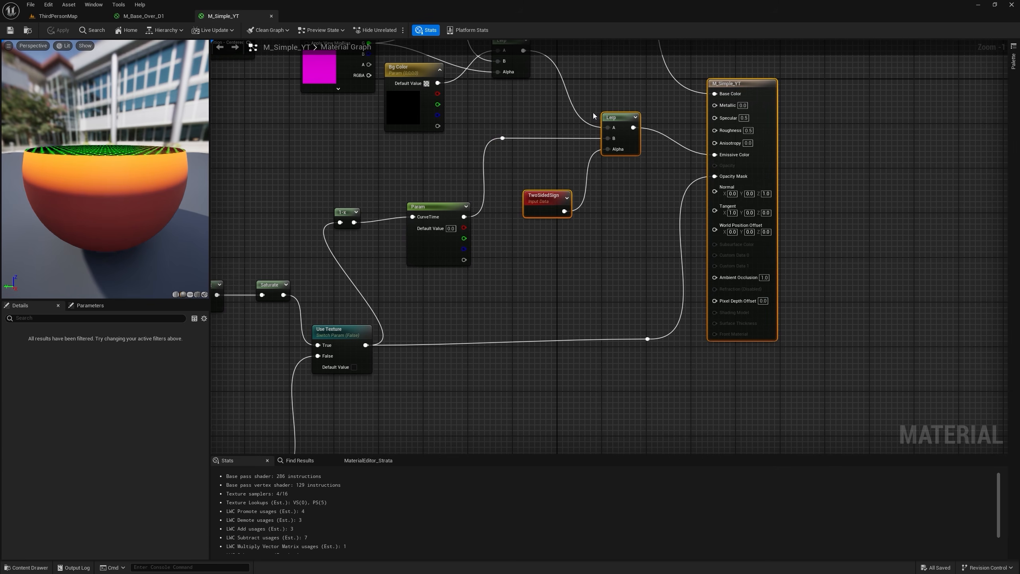
pyautogui.moveTo(615, 124); pyautogui.dragTo(699, 124)
pyautogui.click(518, 189)
pyautogui.moveTo(545, 188); pyautogui.dragTo(695, 138)
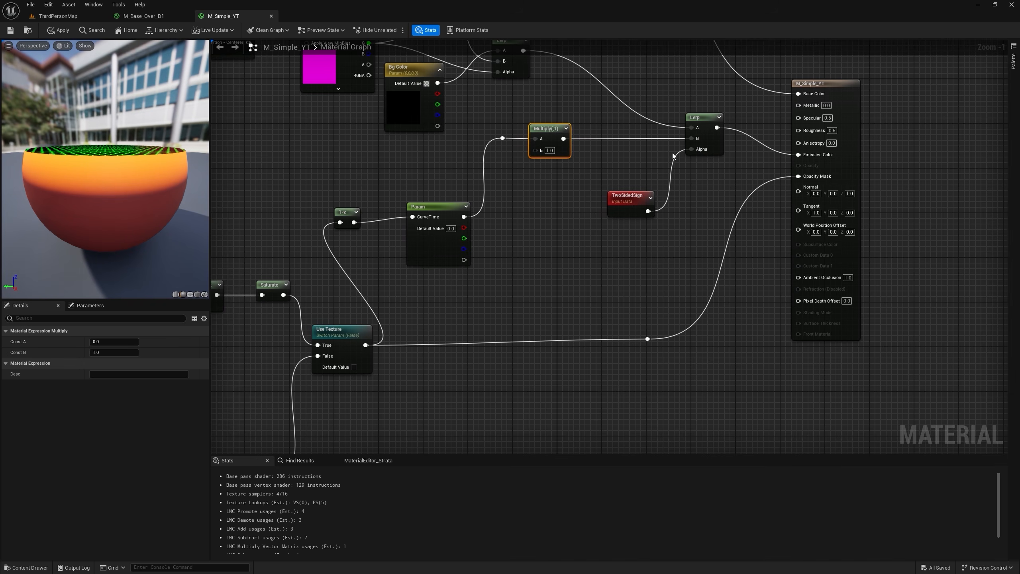
# Step: Add a scalar parameter named Boost with default value 10 and connect it to the new Multiply's B input
pyautogui.click(507, 200)
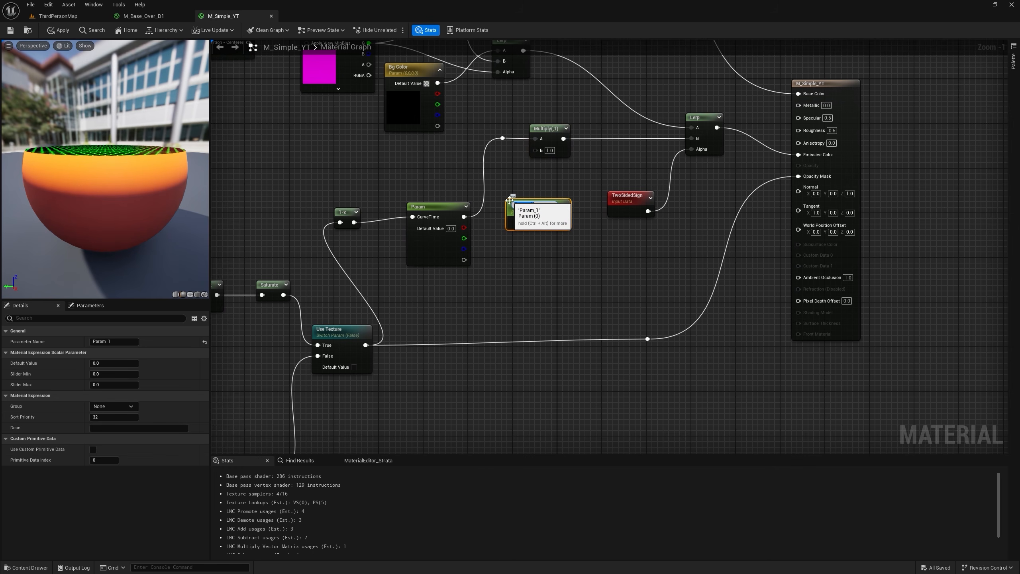
pyautogui.write('Boost')
pyautogui.click(550, 220)
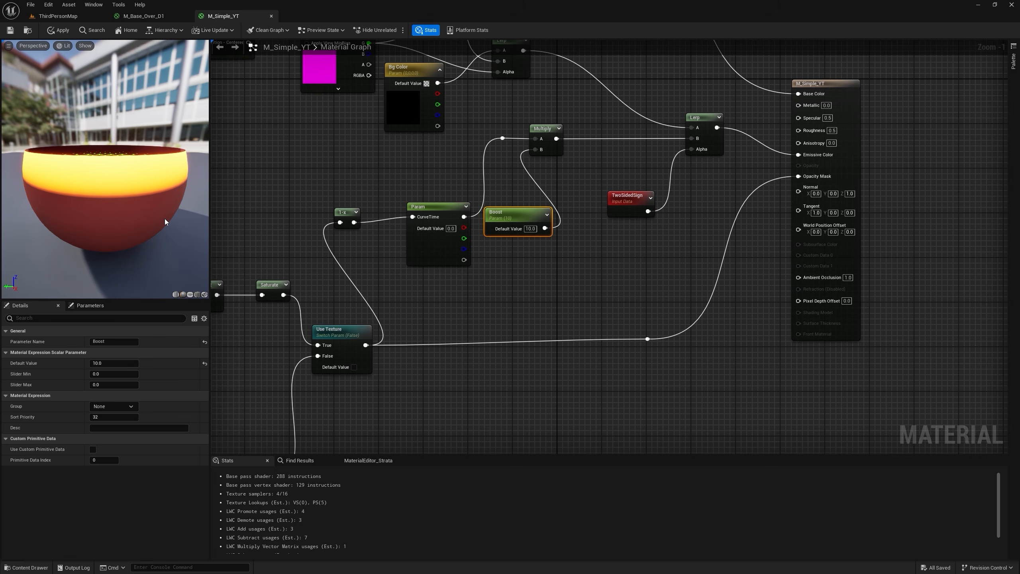
# Step: Examine the hexagon interior on the preview mesh and the graph nodes that generate its pattern and colours
pyautogui.moveTo(164, 219)
pyautogui.mouseDown()
pyautogui.moveTo(164, 270)
pyautogui.moveTo(166, 225)
pyautogui.mouseUp()
pyautogui.scroll(-1, 511, 220)
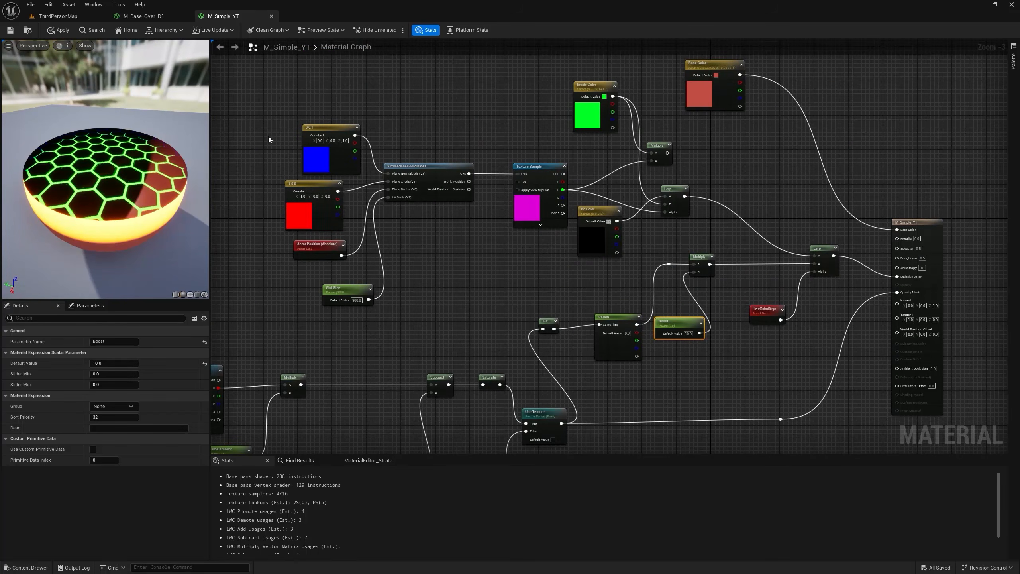
pyautogui.moveTo(250, 113); pyautogui.dragTo(674, 259)
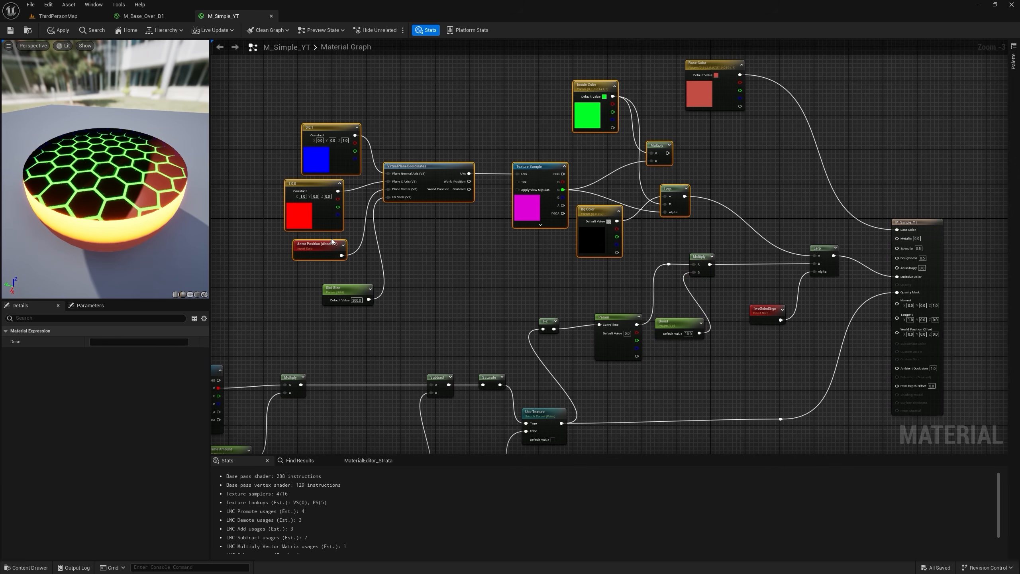
pyautogui.moveTo(137, 225)
pyautogui.mouseDown()
pyautogui.moveTo(156, 197)
pyautogui.moveTo(148, 177)
pyautogui.moveTo(140, 215)
pyautogui.mouseUp()
pyautogui.moveTo(715, 214); pyautogui.dragTo(490, 146, button='right')
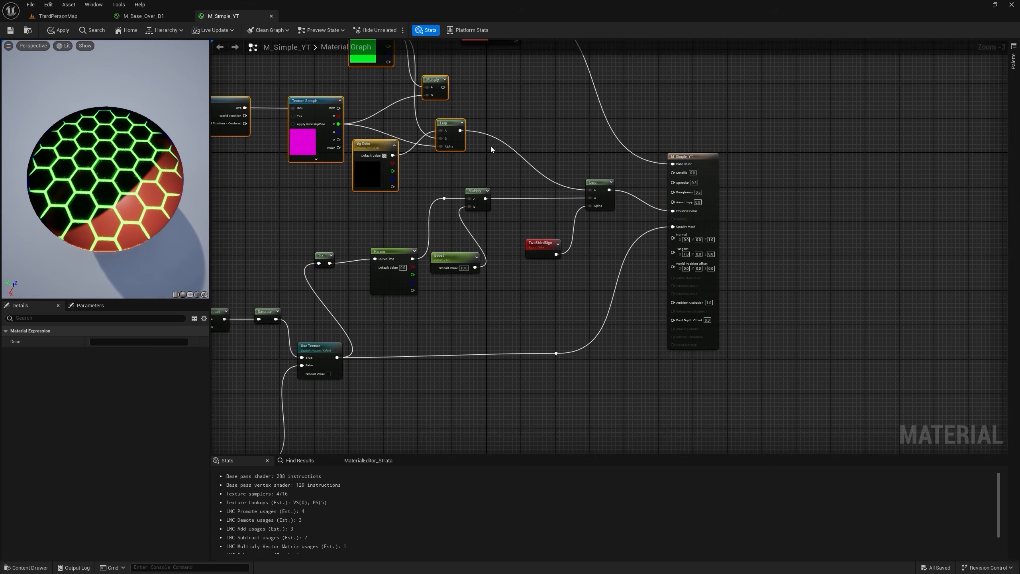
pyautogui.scroll(2, 532, 179)
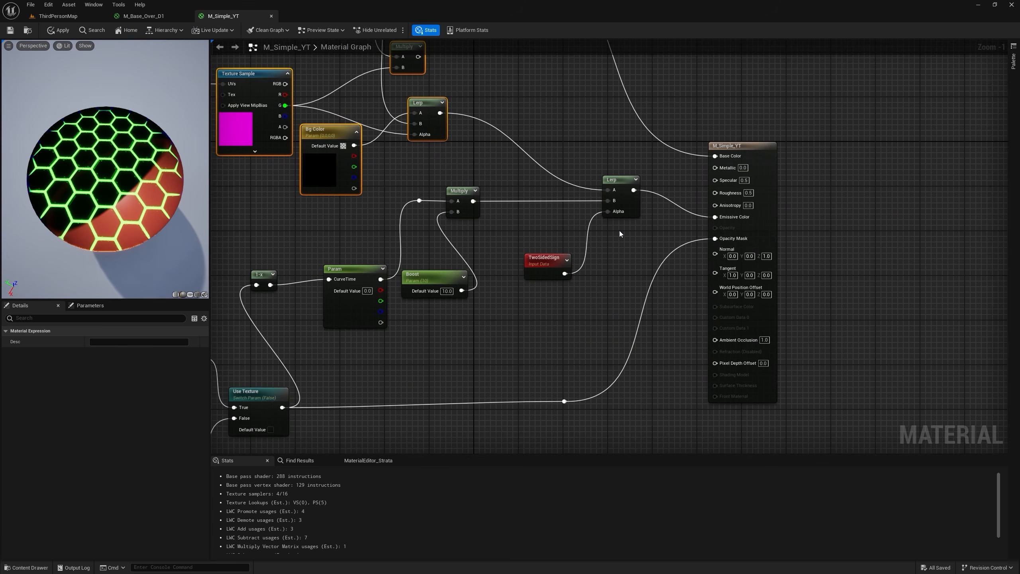
pyautogui.scroll(-2, 619, 230)
pyautogui.scroll(2, 364, 84)
pyautogui.click(364, 84)
# Step: Add a Multiply node with TwoSidedSign feeding its B input and connect its output to Emissive Color
pyautogui.moveTo(541, 313); pyautogui.dragTo(596, 293)
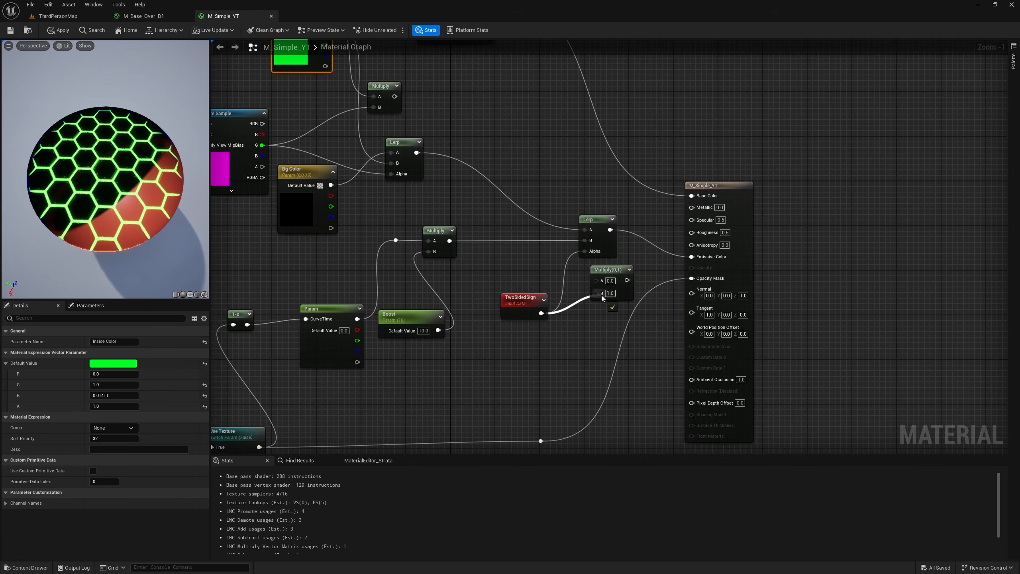
pyautogui.moveTo(520, 300); pyautogui.dragTo(520, 310)
pyautogui.moveTo(627, 280); pyautogui.dragTo(708, 258)
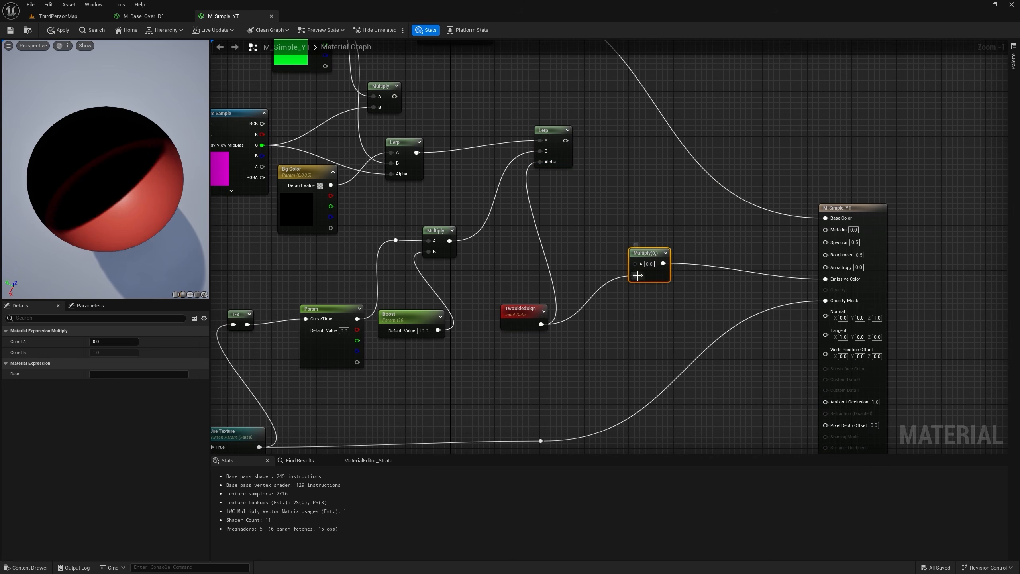
# Step: Duplicate the curve atlas Param node and place the copy below the TwoSidedSign node
pyautogui.moveTo(355, 300); pyautogui.dragTo(445, 262, button='right')
pyautogui.click(418, 271)
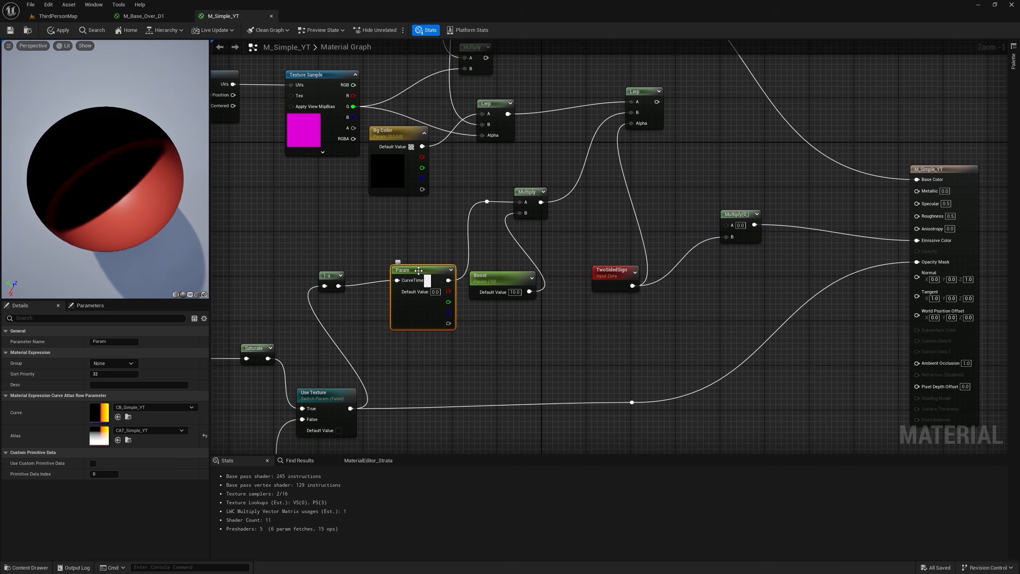
pyautogui.hotkey('ctrl', 'c')
pyautogui.hotkey('ctrl', 'v')
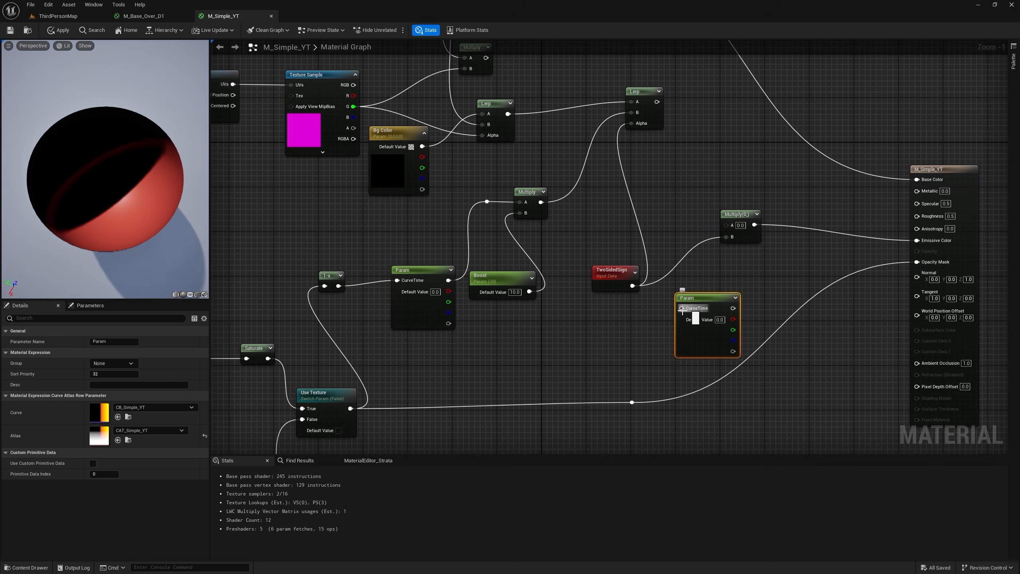
# Step: Feed a constant of 1 into the copied Param's CurveTime and connect its output to the emissive Multiply's A input
pyautogui.click(615, 317)
pyautogui.write('1')
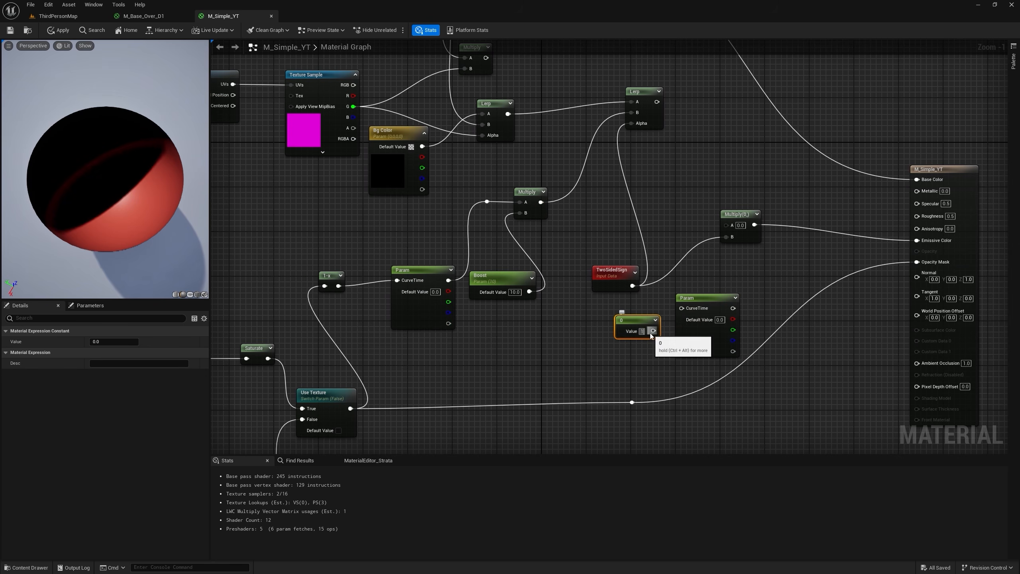
pyautogui.moveTo(657, 331); pyautogui.dragTo(681, 307)
pyautogui.click(411, 277)
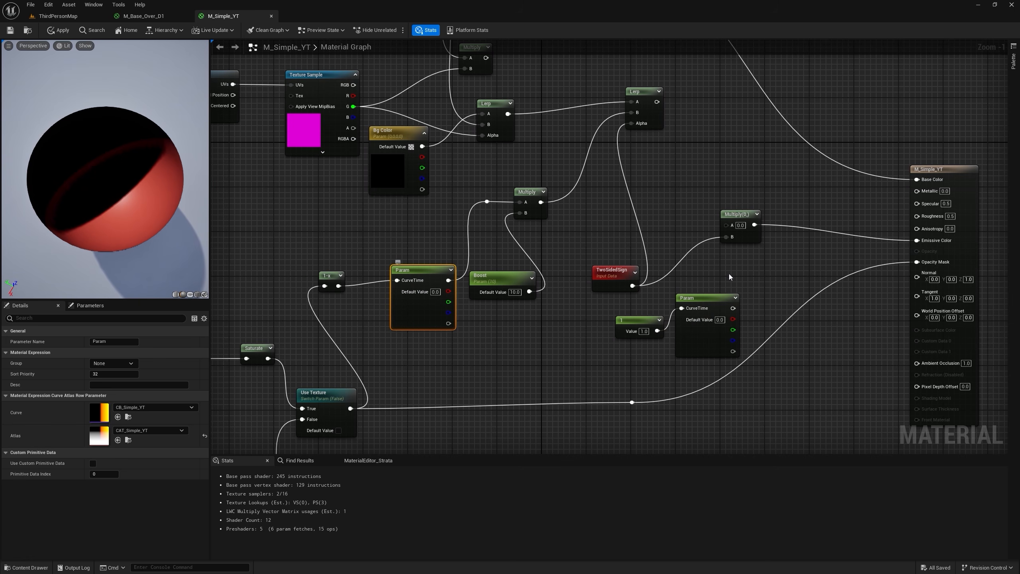
pyautogui.moveTo(732, 307); pyautogui.dragTo(729, 232)
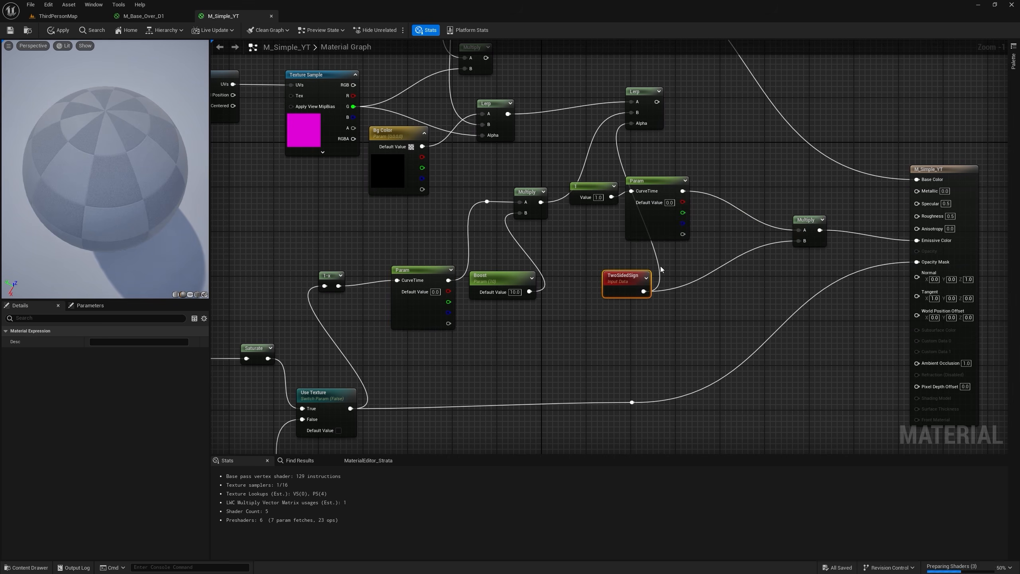
# Step: Add a Multiply of the copied Param and Boost, and feed its output into the emissive Multiply's A input
pyautogui.click(711, 198)
pyautogui.moveTo(682, 191); pyautogui.dragTo(721, 220)
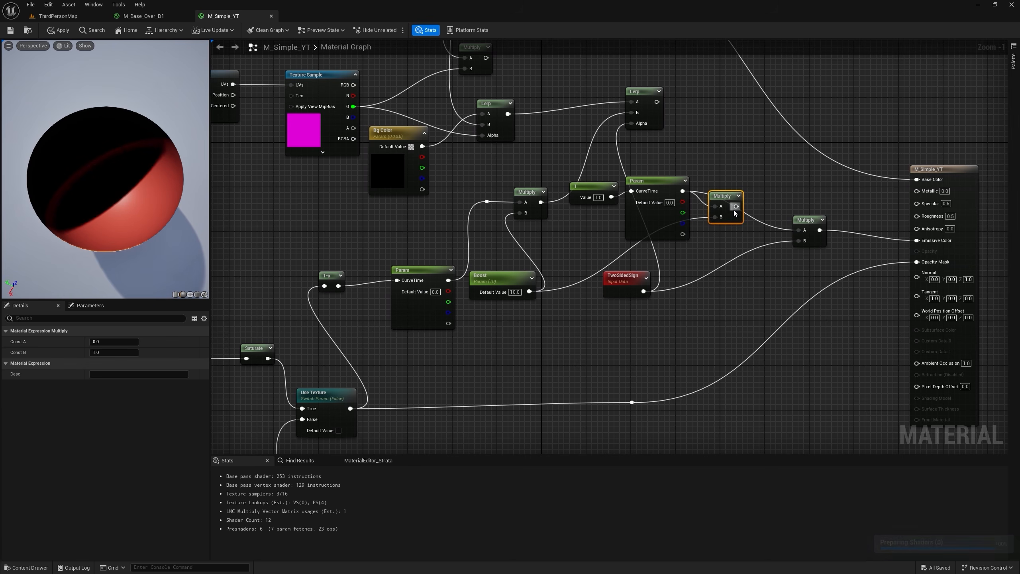
pyautogui.scroll(-1, 722, 220)
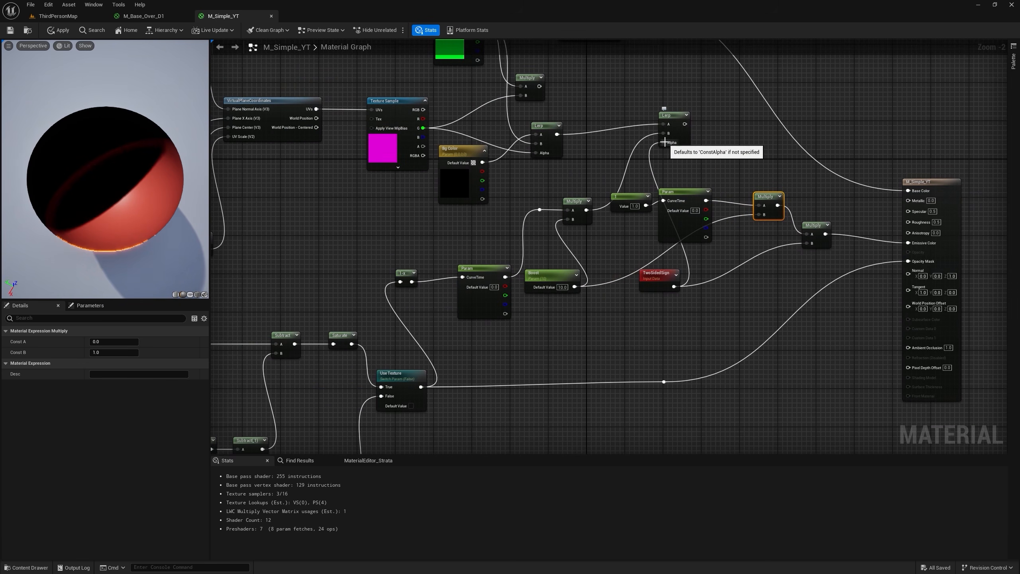
# Step: Disconnect the old Lerp's Alpha and B inputs, and regroup the constant, copied Param, Boost and Multiply nodes without the old Boost Multiply
pyautogui.keyDown('alt'); pyautogui.click(663, 142); pyautogui.keyUp('alt')
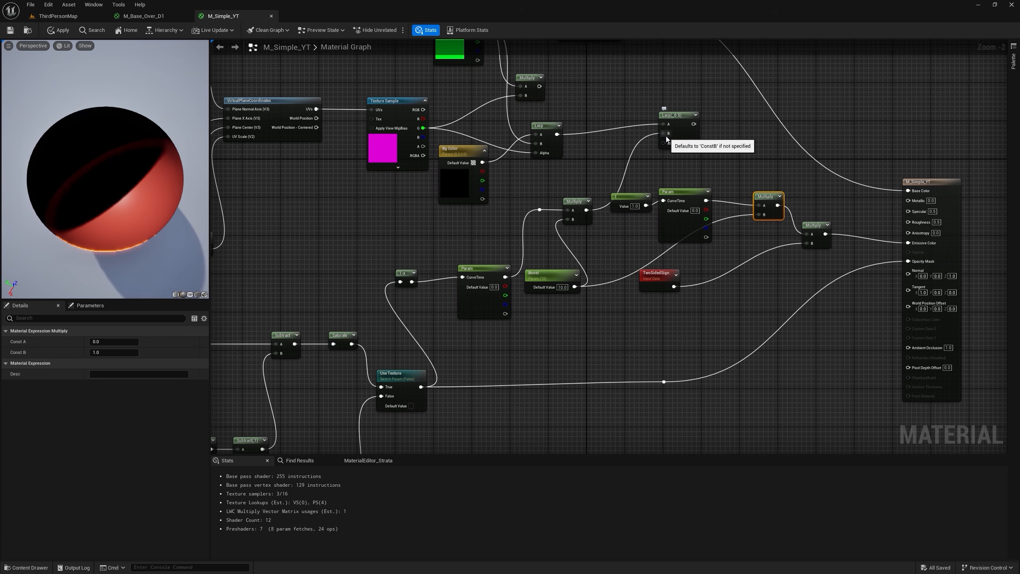
pyautogui.keyDown('alt'); pyautogui.click(663, 133); pyautogui.keyUp('alt')
pyautogui.moveTo(581, 201); pyautogui.dragTo(748, 260)
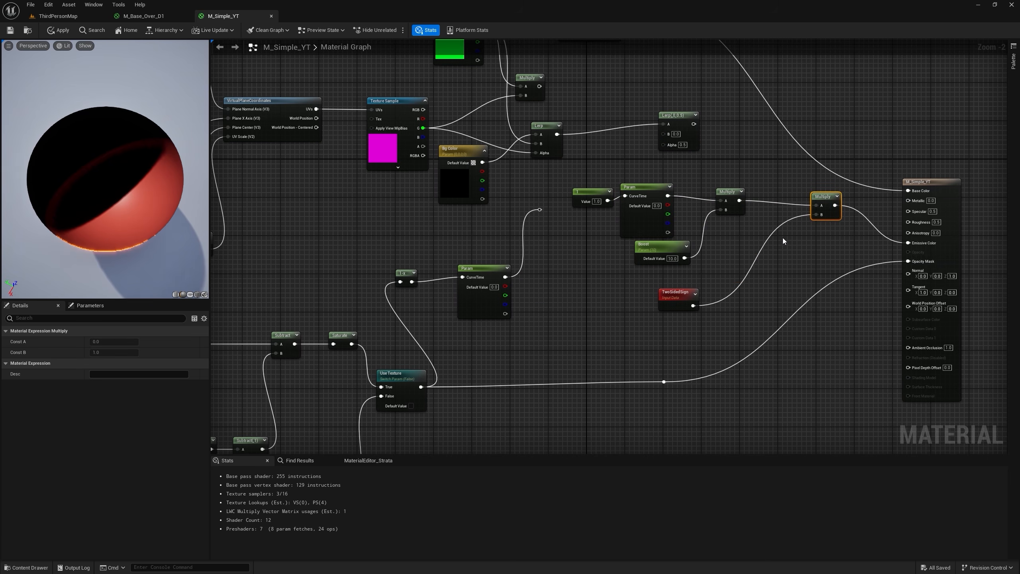
# Step: Add a Lerp with the boosted Multiply in A, the texture-driven Param in B and TwoSidedSign in Alpha
pyautogui.click(782, 238)
pyautogui.moveTo(692, 306)
pyautogui.mouseDown()
pyautogui.moveTo(791, 276)
pyautogui.moveTo(676, 307)
pyautogui.mouseUp()
pyautogui.moveTo(739, 201); pyautogui.dragTo(787, 250)
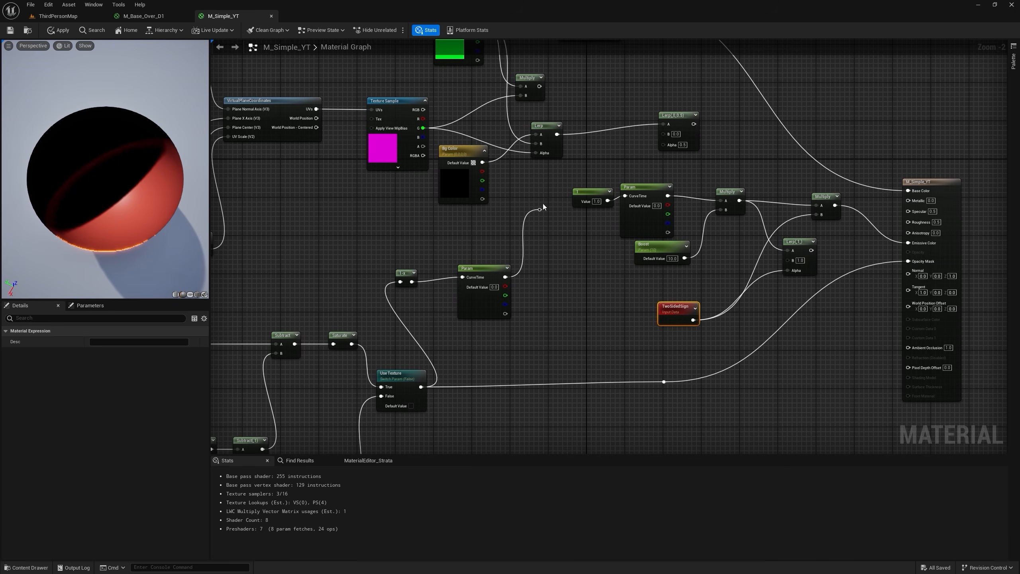
pyautogui.moveTo(539, 210); pyautogui.dragTo(786, 260)
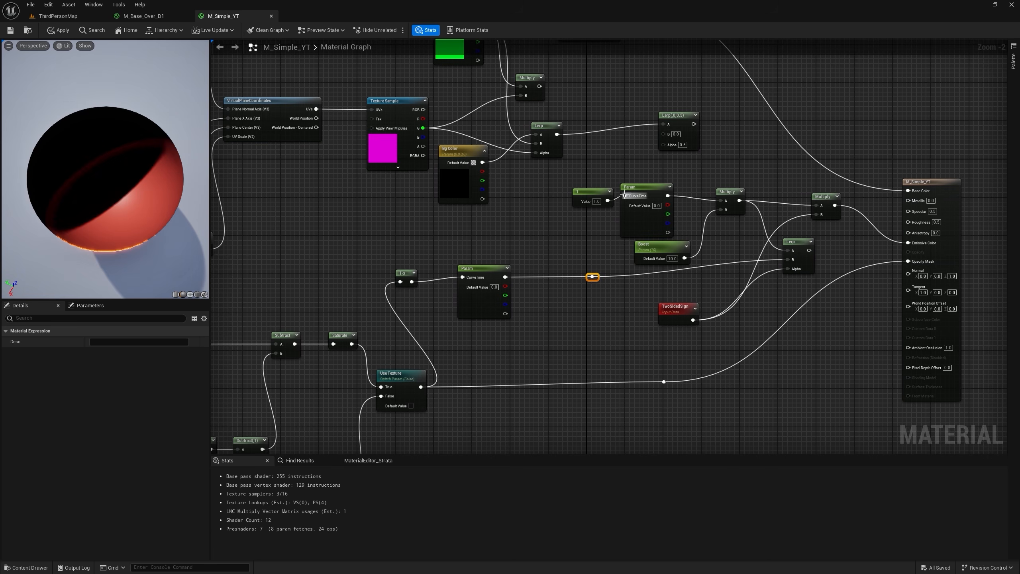
# Step: Tidy the Boost node group, connect the new Lerp's output to Emissive Color in place of the Multiply, and apply the material
pyautogui.moveTo(568, 169); pyautogui.dragTo(736, 248)
pyautogui.moveTo(670, 248); pyautogui.dragTo(670, 238)
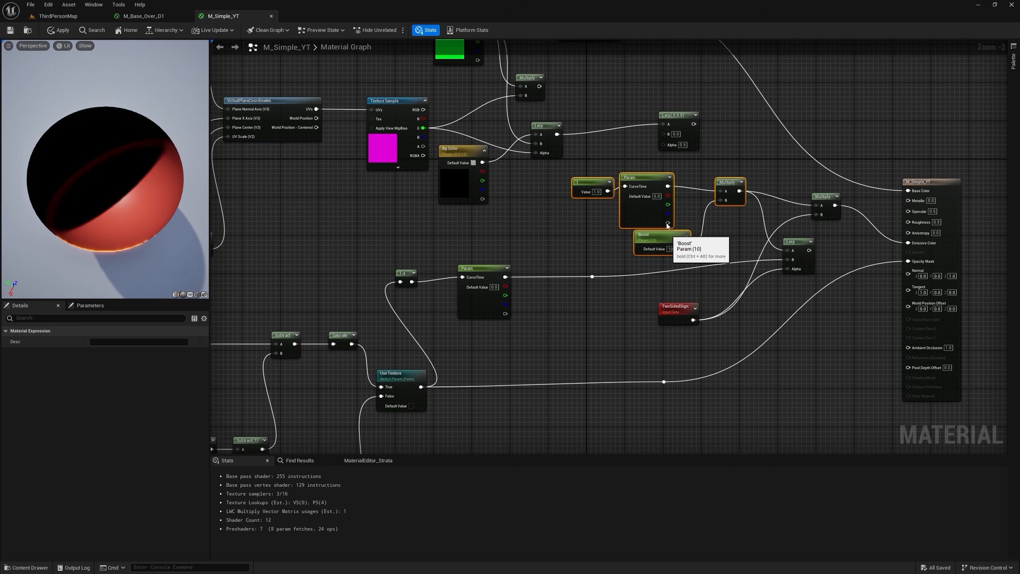
pyautogui.click(486, 270)
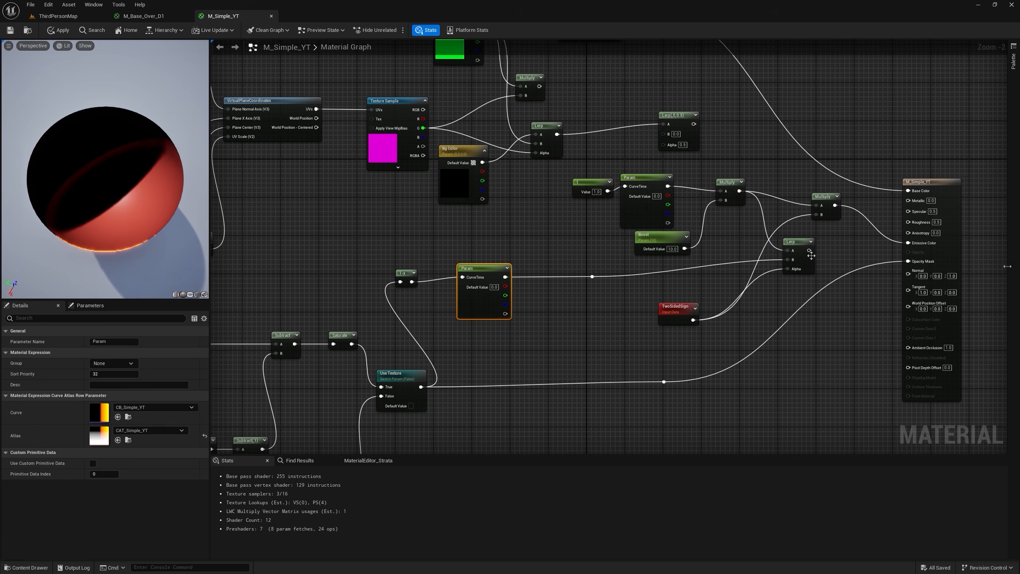
pyautogui.moveTo(809, 250); pyautogui.dragTo(905, 249)
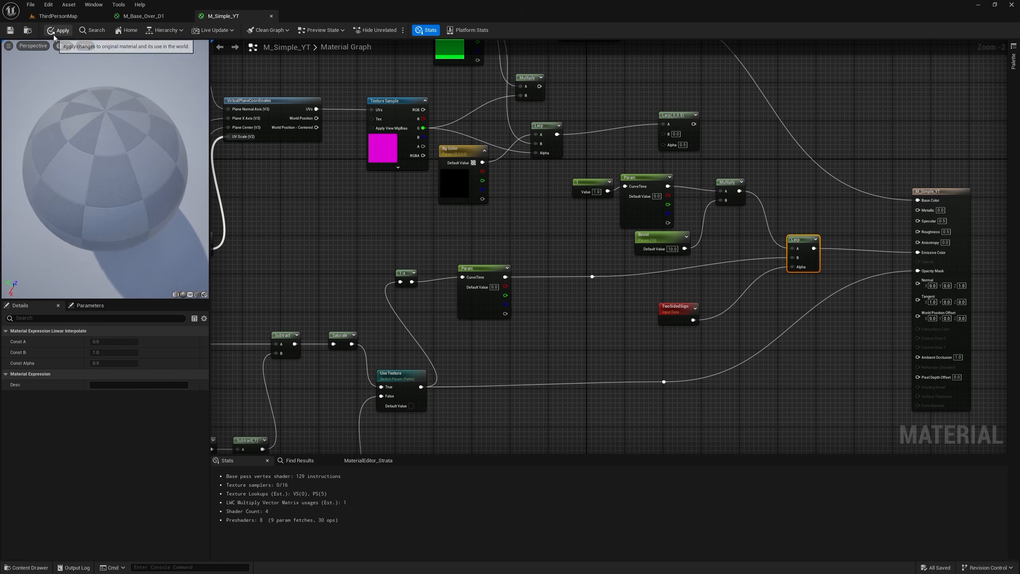
pyautogui.click(54, 33)
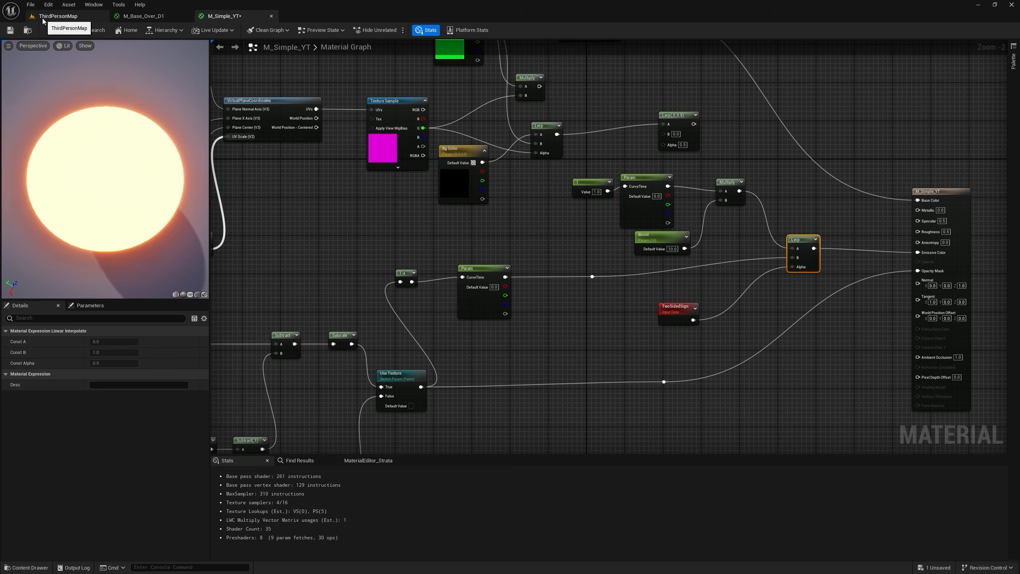
# Step: Open M_Simple_YT_Inst from the ThirdPersonMap level and override its Boost parameter with about 1.18
pyautogui.click(43, 18)
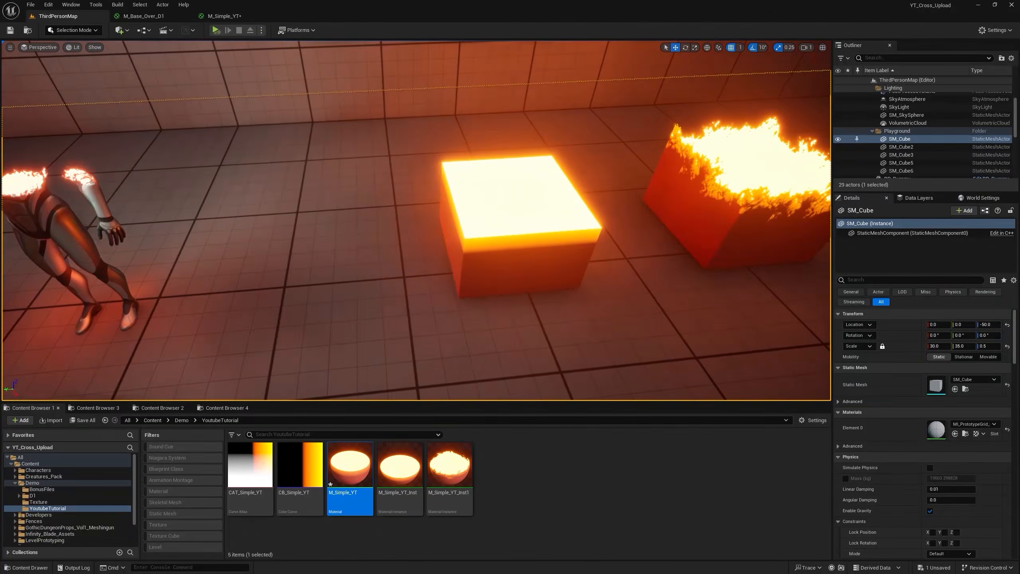
pyautogui.doubleClick(412, 469)
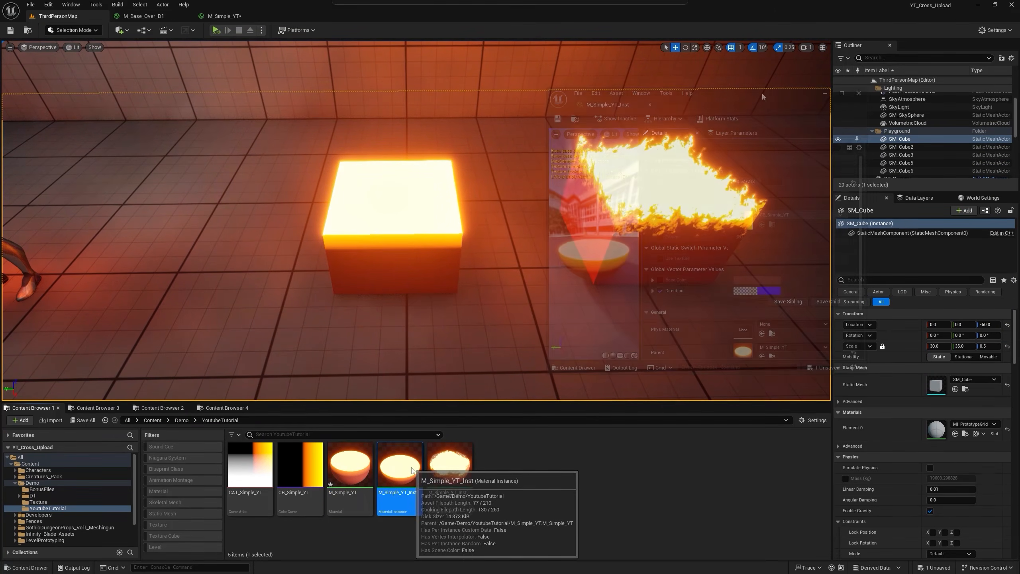
pyautogui.moveTo(740, 111); pyautogui.dragTo(847, 194)
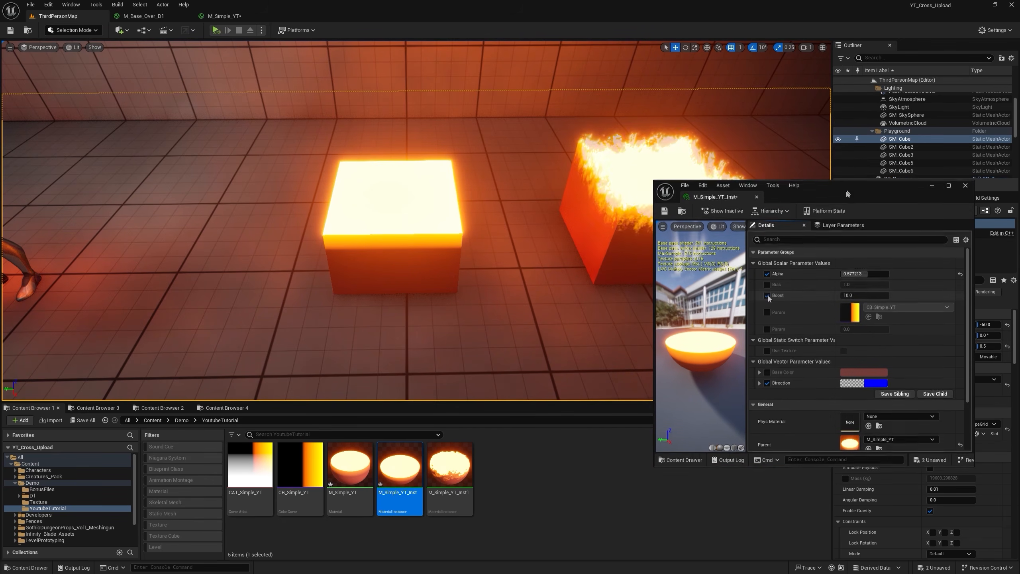
pyautogui.moveTo(853, 295)
pyautogui.mouseDown()
pyautogui.moveTo(872, 295)
pyautogui.moveTo(843, 295)
pyautogui.mouseUp()
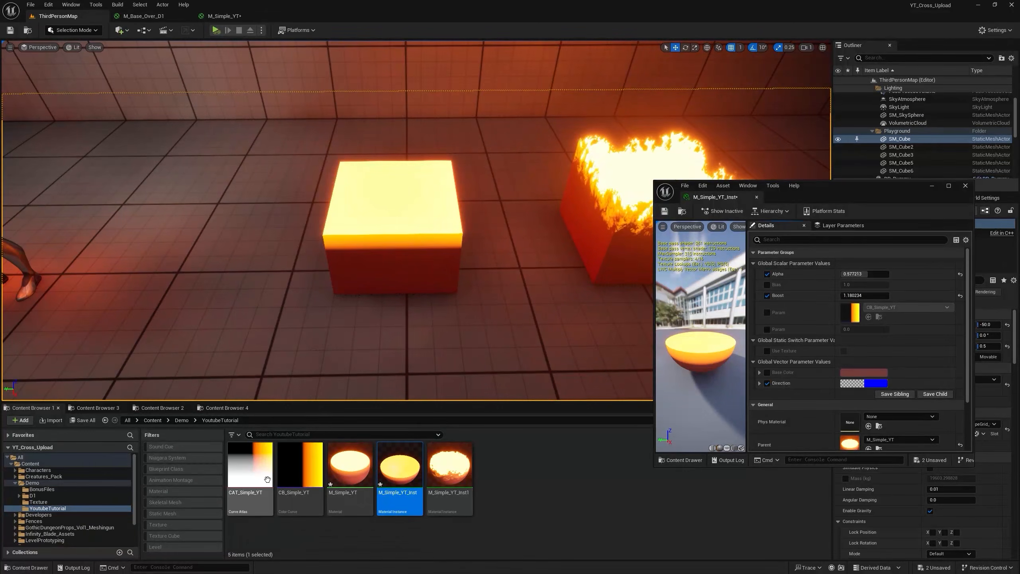
# Step: Open the CB_Simple_YT color curve and move its gradient stop to sharpen the black-to-yellow transition
pyautogui.click(293, 466)
pyautogui.doubleClick(293, 467)
pyautogui.moveTo(775, 224); pyautogui.dragTo(802, 222)
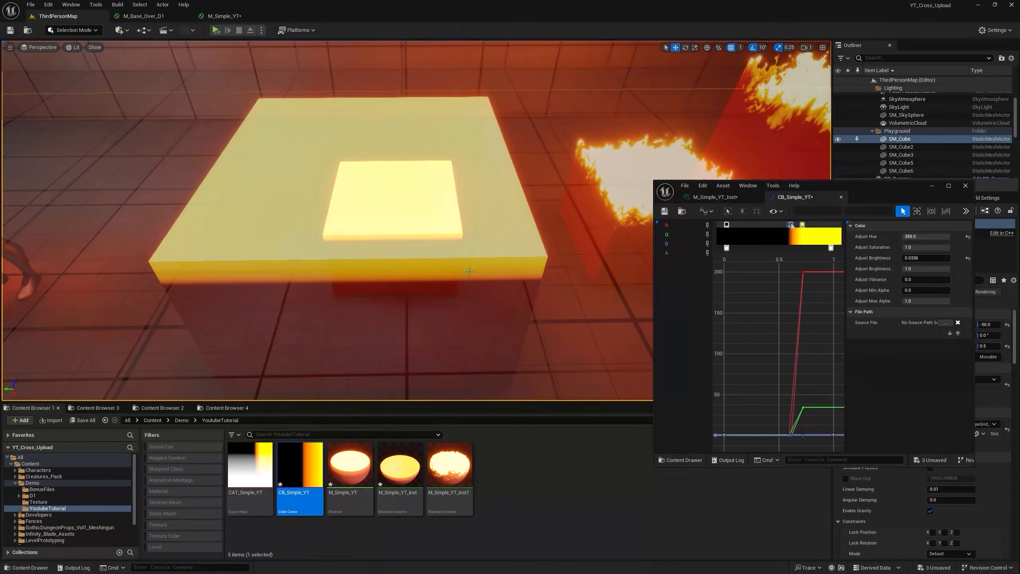
# Step: Set the Alpha parameter of M_Simple_YT_Inst to about 0.2
pyautogui.scroll(-5, 449, 278)
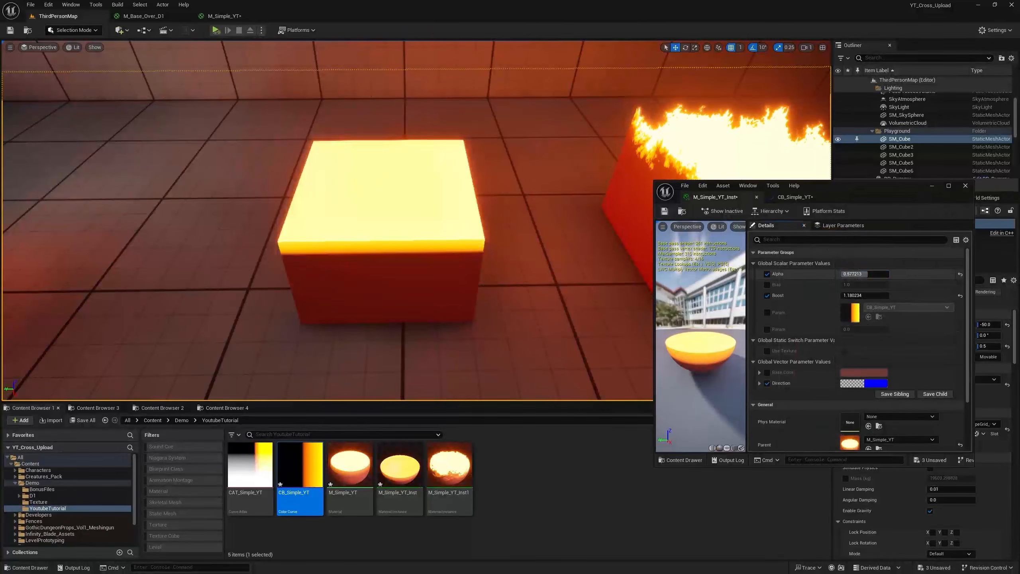
pyautogui.moveTo(858, 273)
pyautogui.mouseDown()
pyautogui.moveTo(883, 273)
pyautogui.moveTo(855, 273)
pyautogui.moveTo(875, 273)
pyautogui.moveTo(866, 273)
pyautogui.mouseUp()
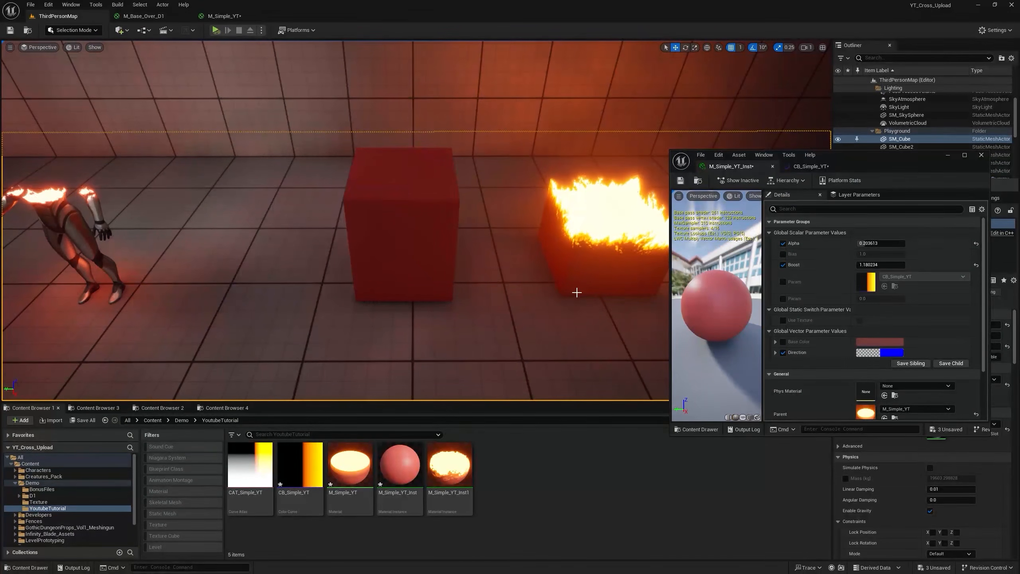
# Step: Create an Actor Blueprint class named BP_Plane_YT in the YoutubeTutorial folder
pyautogui.rightClick(513, 475)
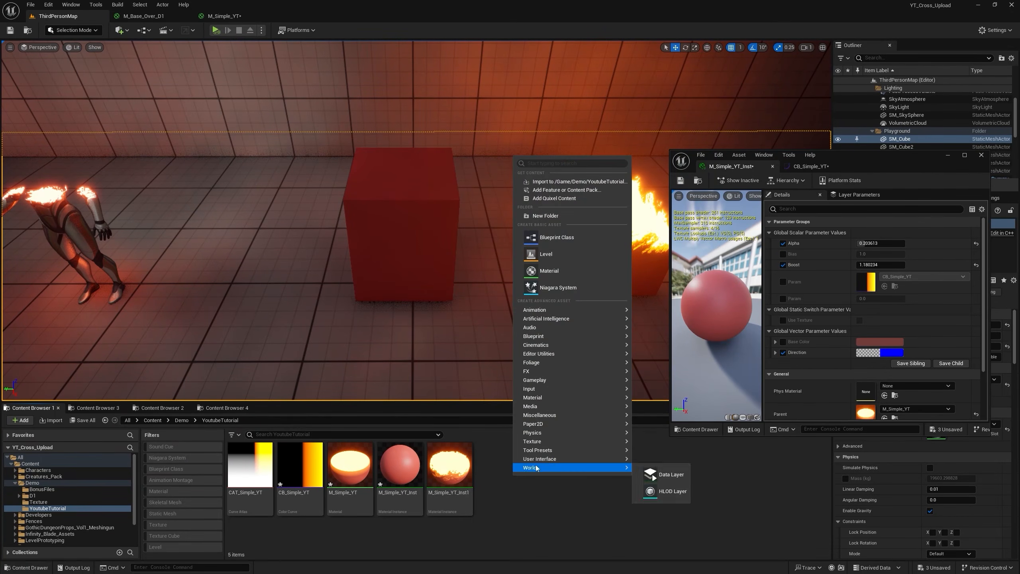
pyautogui.click(572, 244)
pyautogui.click(456, 234)
pyautogui.write('BP')
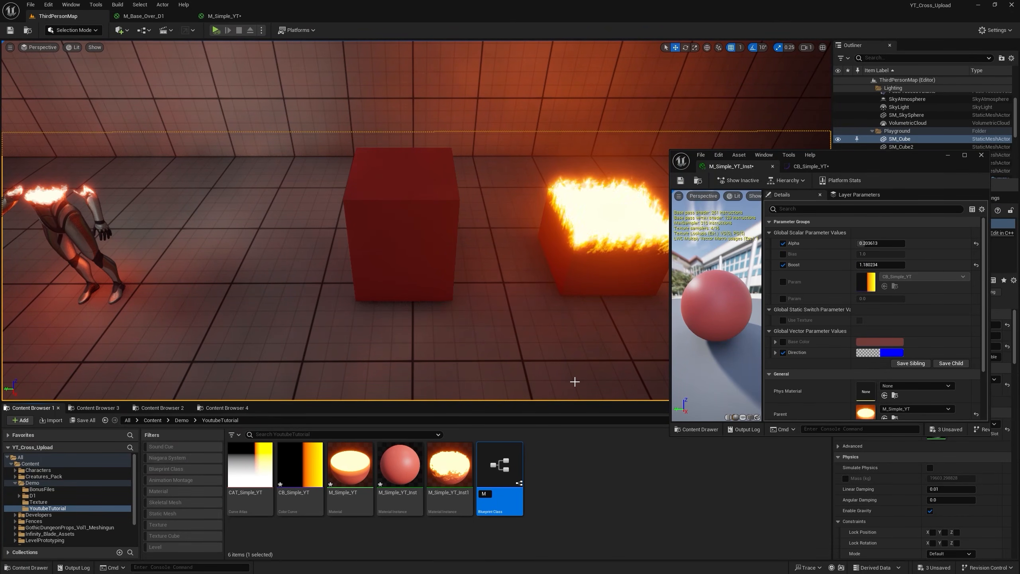
pyautogui.write('_Plane_YT')
pyautogui.press('Return')
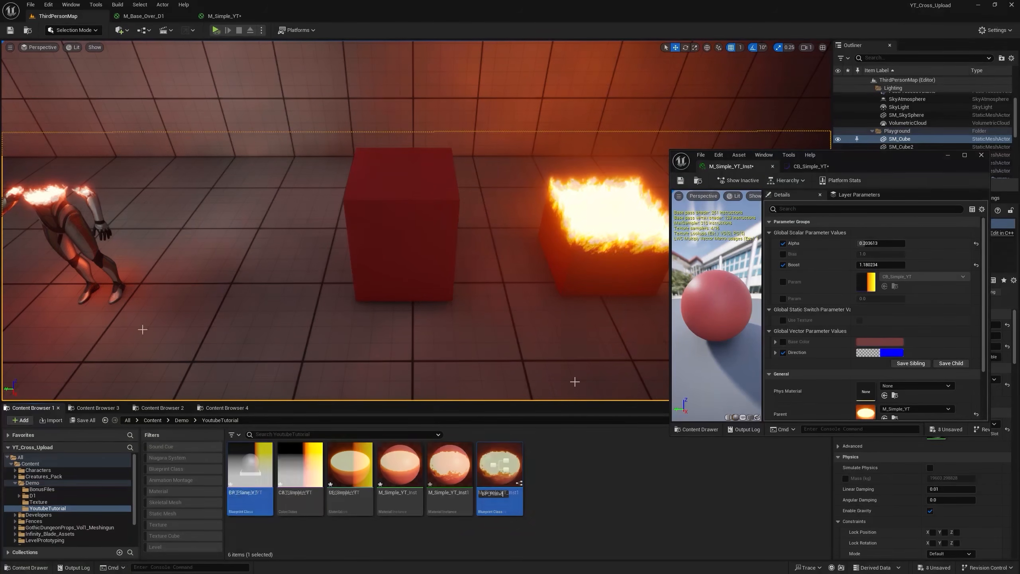
# Step: Open BP_Plane_YT and add a Plane component under its DefaultSceneRoot
pyautogui.doubleClick(251, 462)
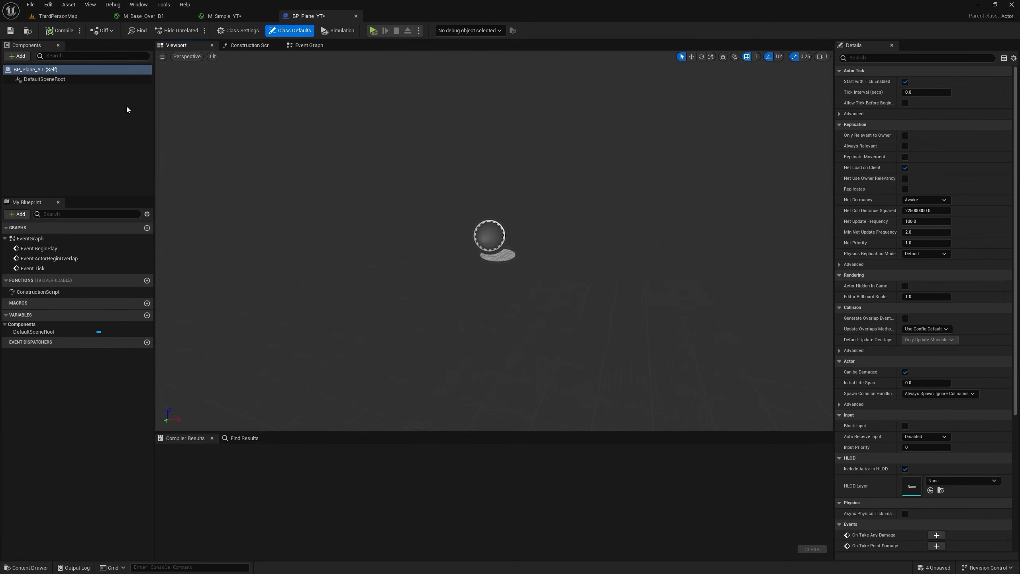
pyautogui.click(20, 55)
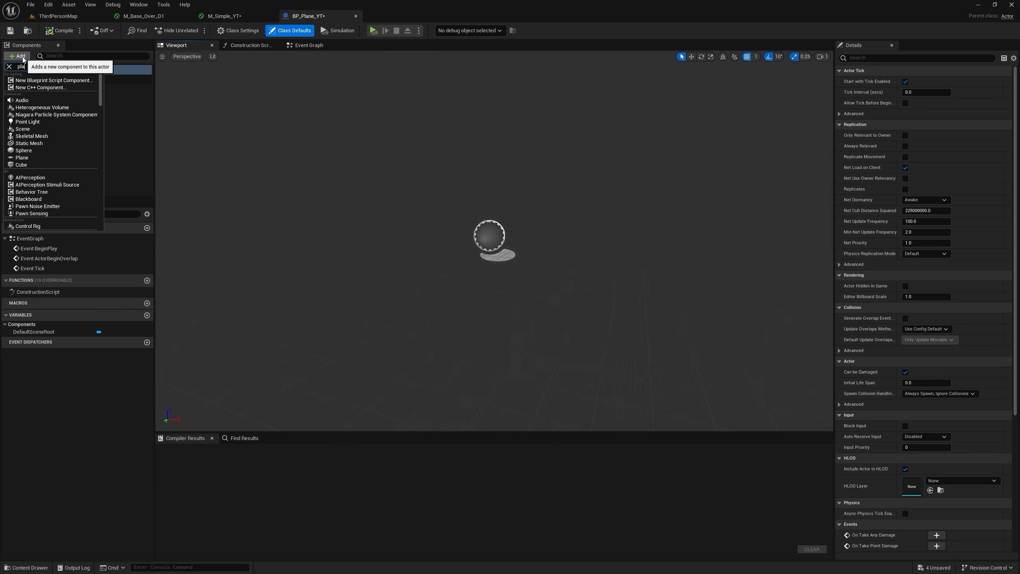
pyautogui.click(51, 84)
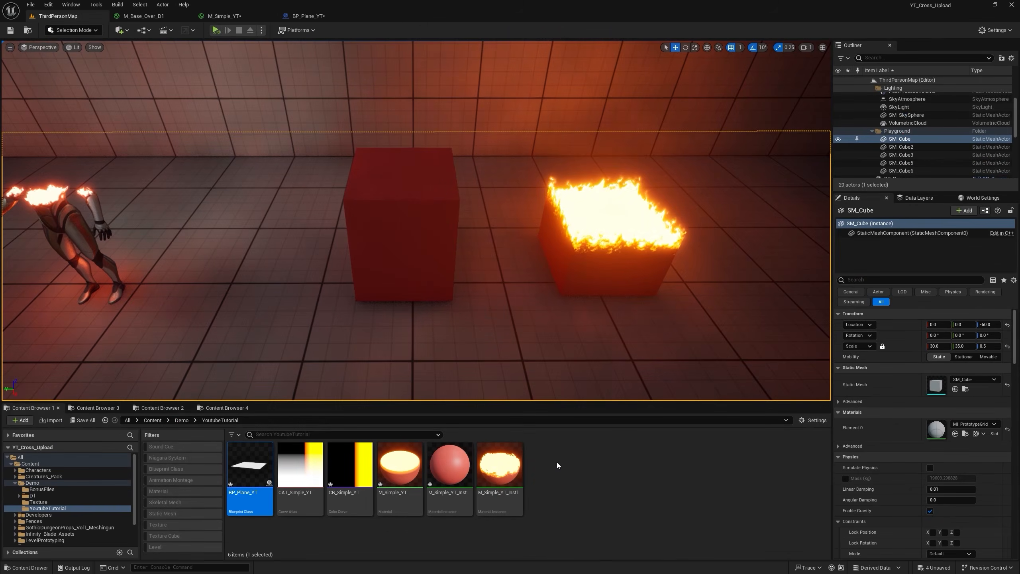
# Step: Create a Material Parameter Collection named PC_Adv_Data_YT in the YoutubeTutorial folder
pyautogui.rightClick(557, 462)
pyautogui.moveTo(608, 383)
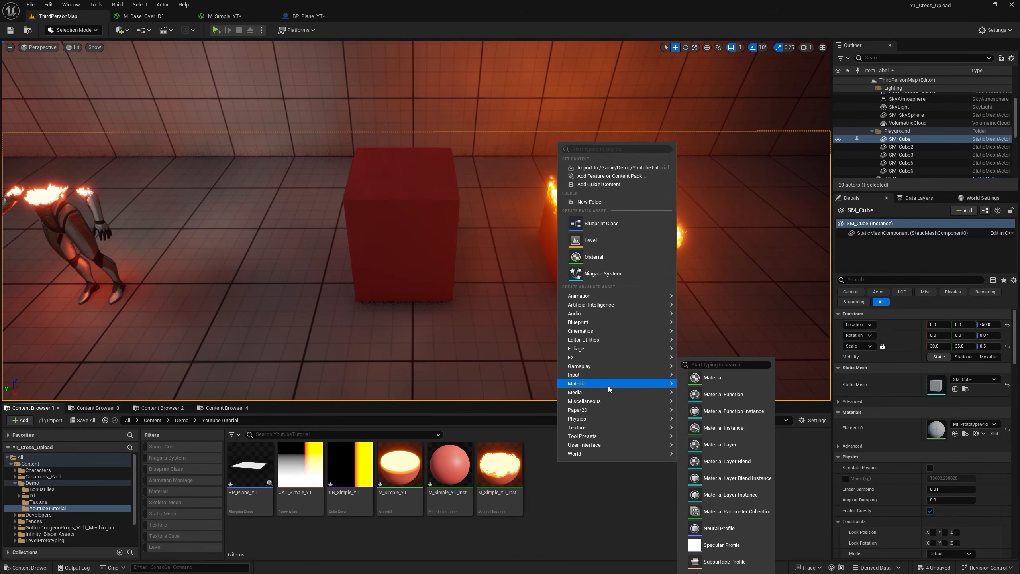
pyautogui.click(731, 512)
pyautogui.write('PC_Adv')
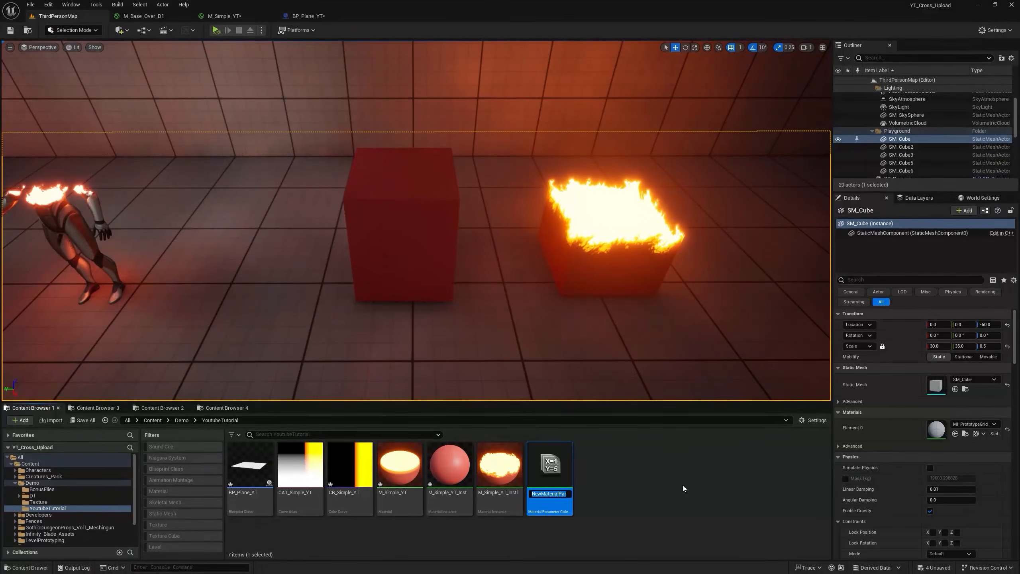
pyautogui.write('_Data_YT')
pyautogui.press('Return')
# Step: Open PC_Adv_Data_YT and add a vector parameter named Pos
pyautogui.doubleClick(550, 480)
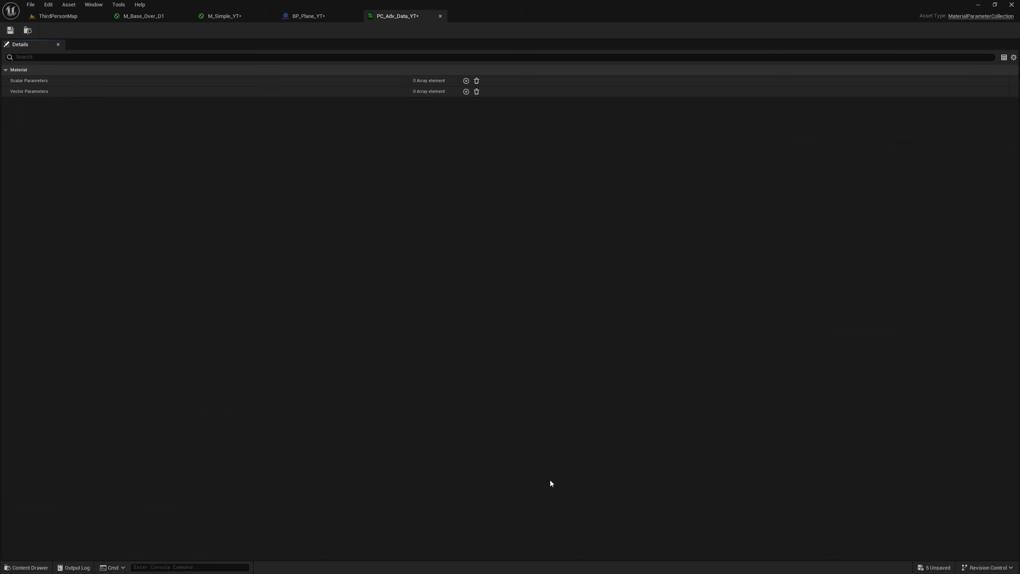
pyautogui.click(466, 92)
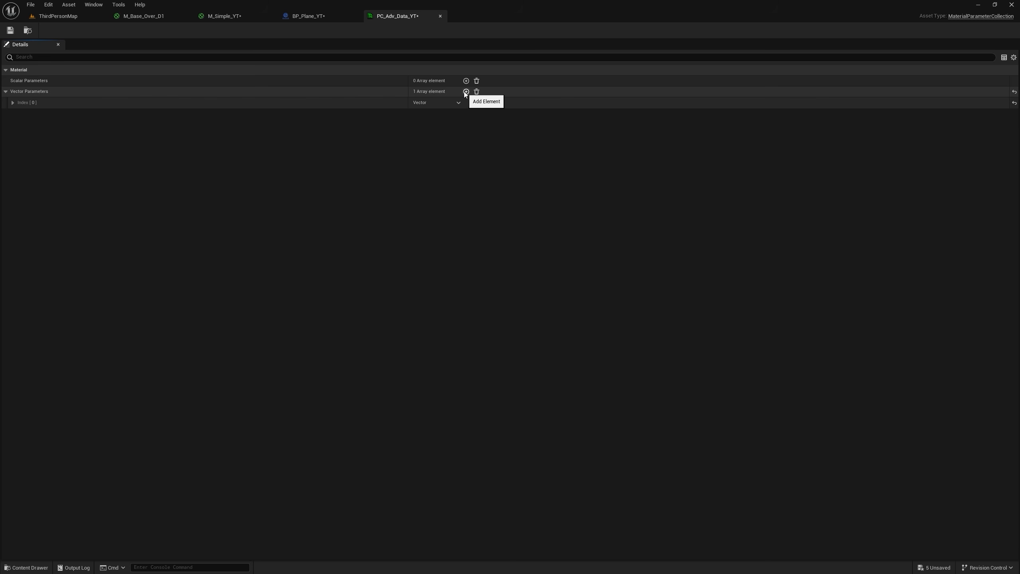
pyautogui.click(12, 102)
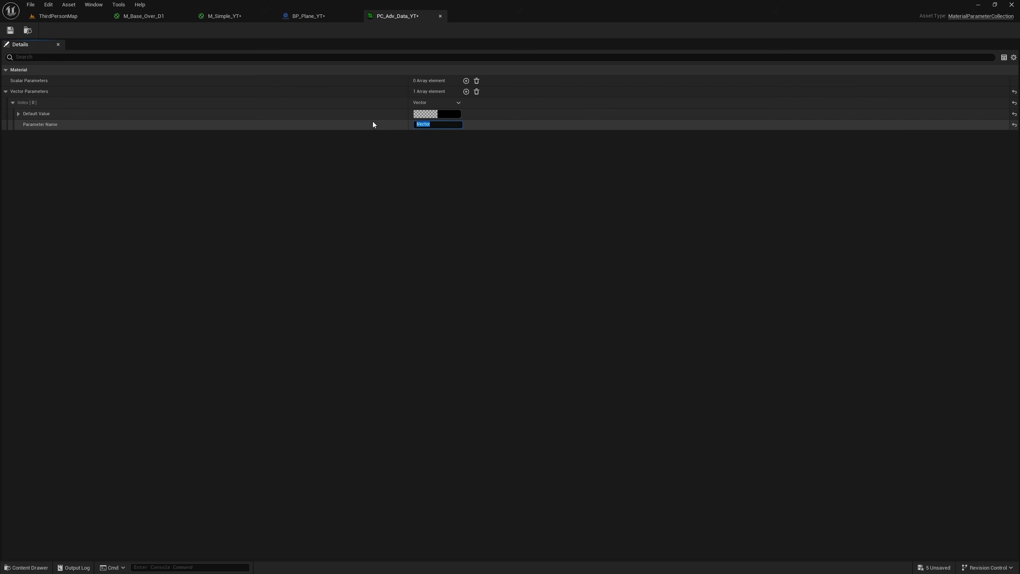
pyautogui.write('Pos')
pyautogui.press('Return')
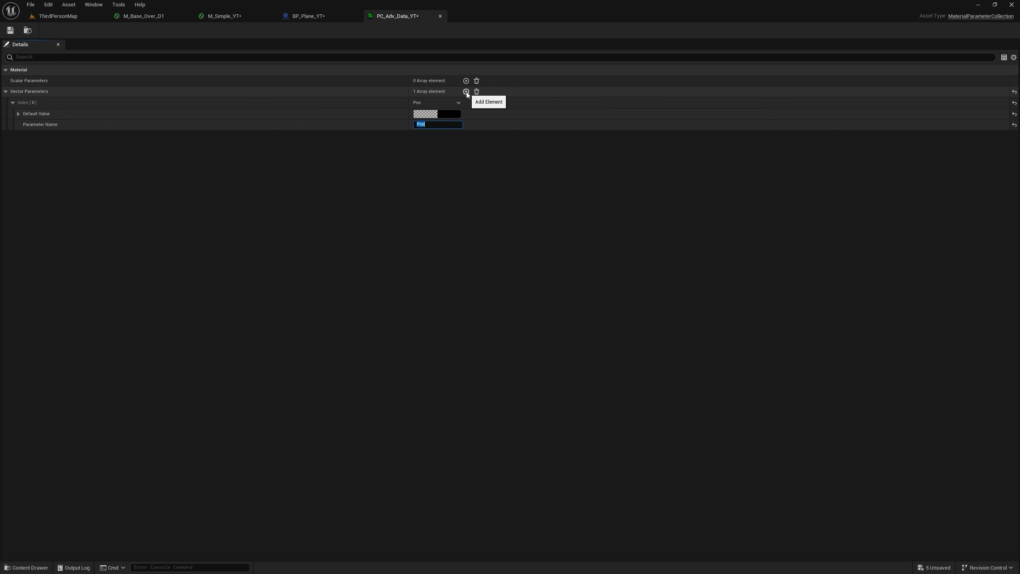
# Step: Add a second vector parameter to the collection and name it Dir
pyautogui.click(466, 91)
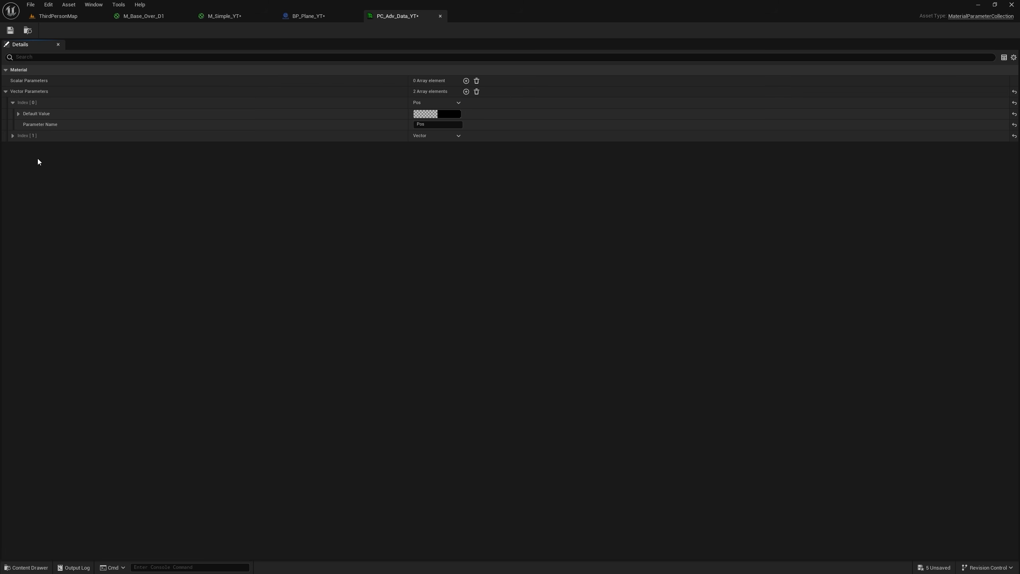
pyautogui.click(13, 136)
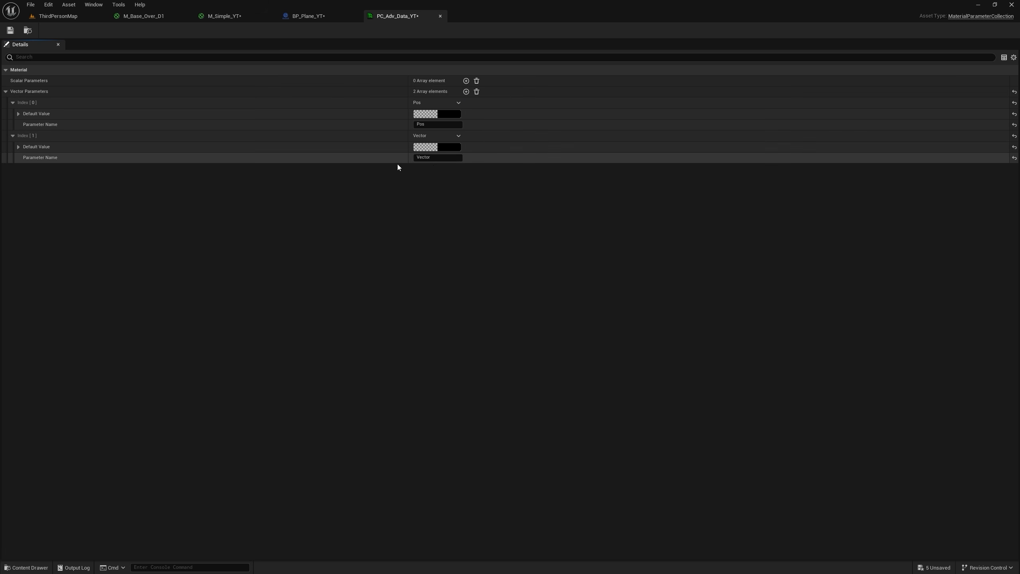
pyautogui.click(436, 160)
pyautogui.write('Dir')
pyautogui.press('Return')
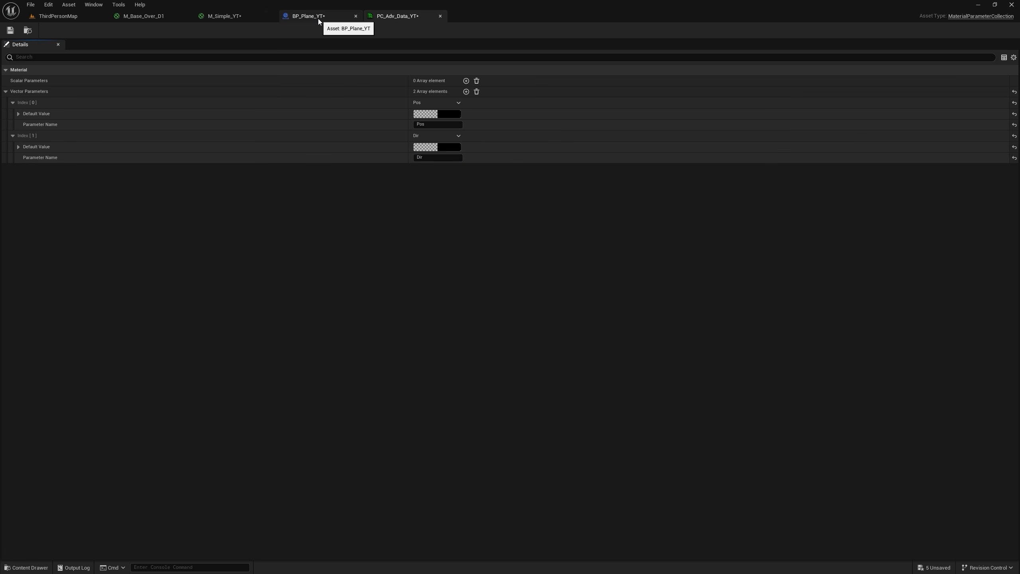
# Step: Place a Plane reference in BP_Plane_YT's Construction Script and feed it into a Get World Location node
pyautogui.click(318, 16)
pyautogui.moveTo(30, 89); pyautogui.dragTo(28, 80)
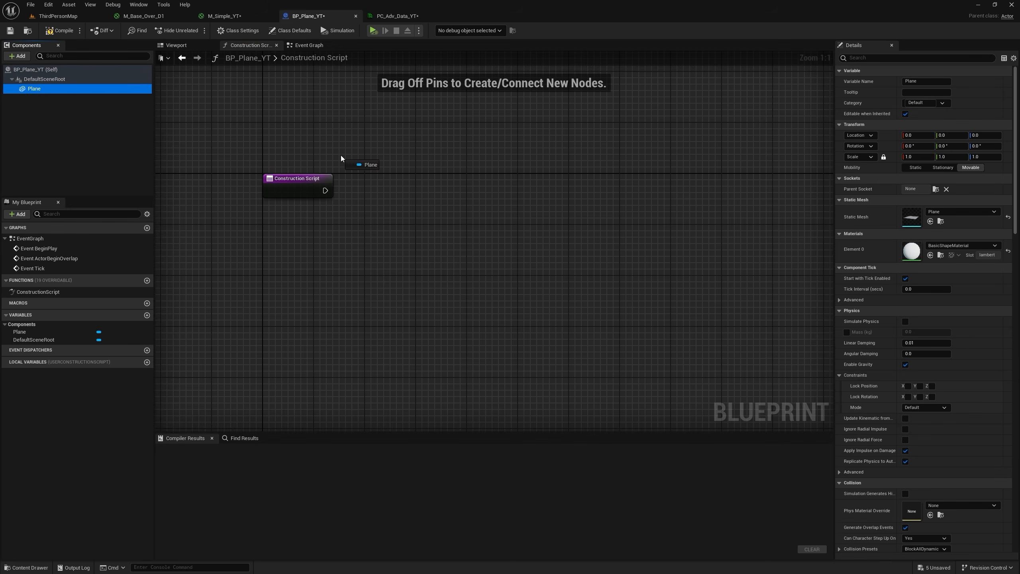
pyautogui.moveTo(341, 158); pyautogui.dragTo(341, 213)
pyautogui.write('get wo')
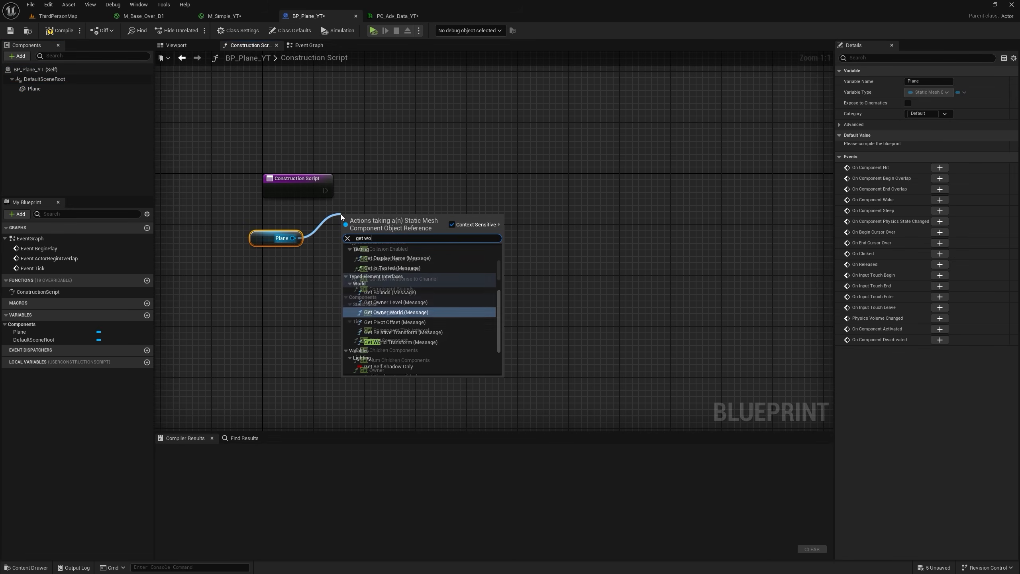
pyautogui.write('rld loca')
pyautogui.press('Return')
# Step: Add a Get Up Vector node fed by the Plane reference in the Construction Script
pyautogui.moveTo(293, 238); pyautogui.dragTo(369, 300)
pyautogui.write('get up')
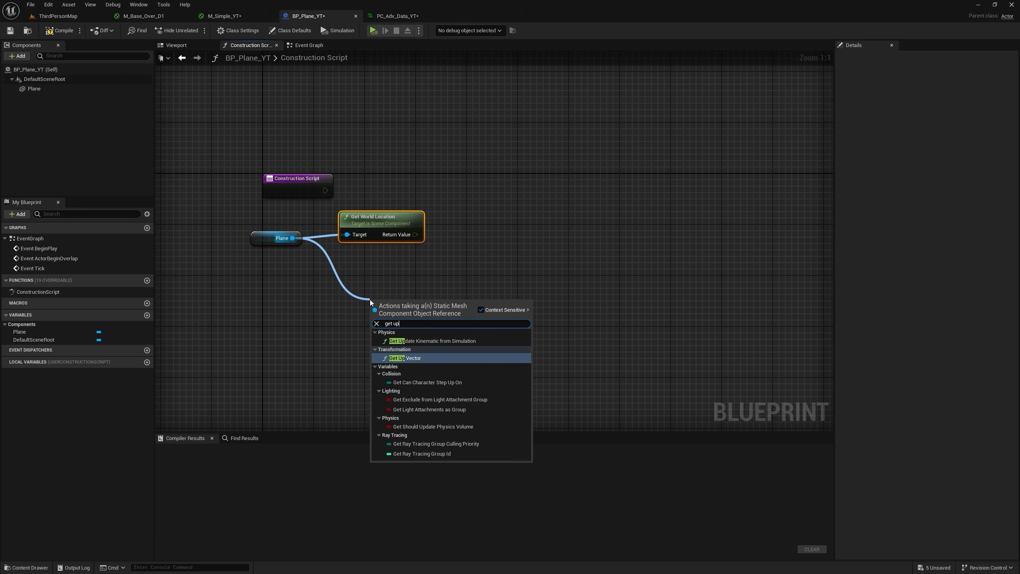
pyautogui.press('Return')
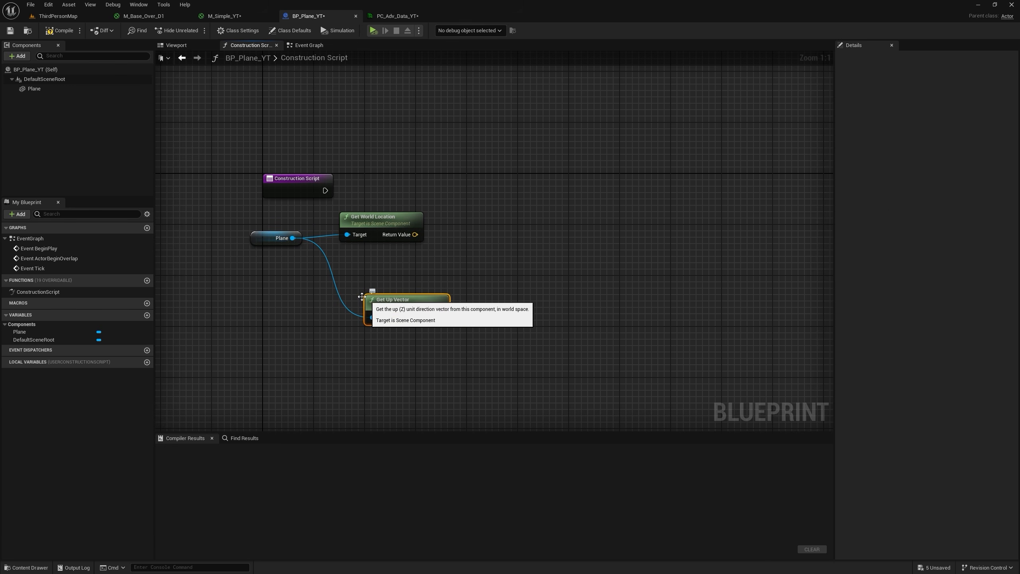
# Step: Examine the Plane component's up direction in the blueprint viewport using its move and rotate gizmos
pyautogui.click(182, 46)
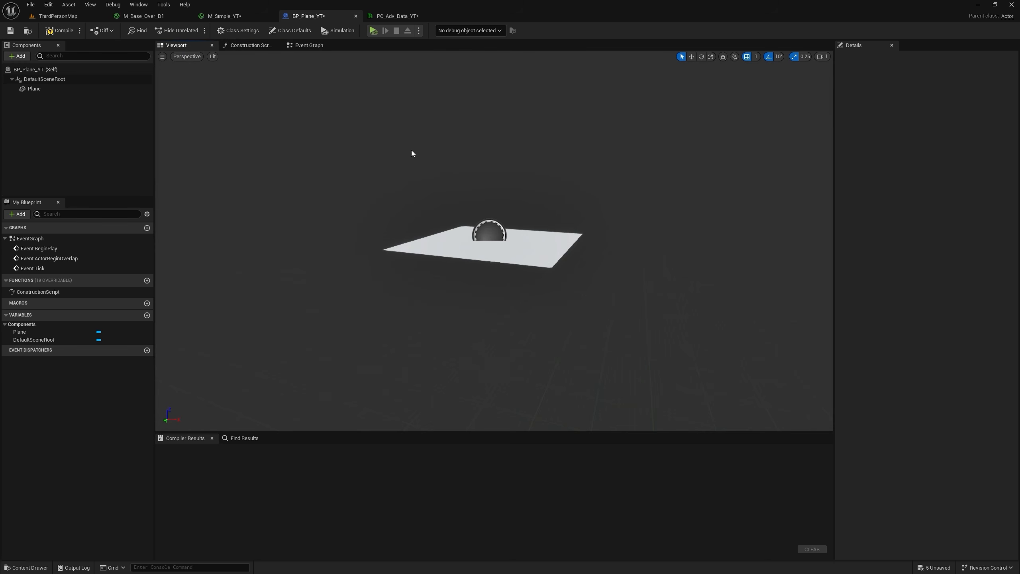
pyautogui.click(512, 258)
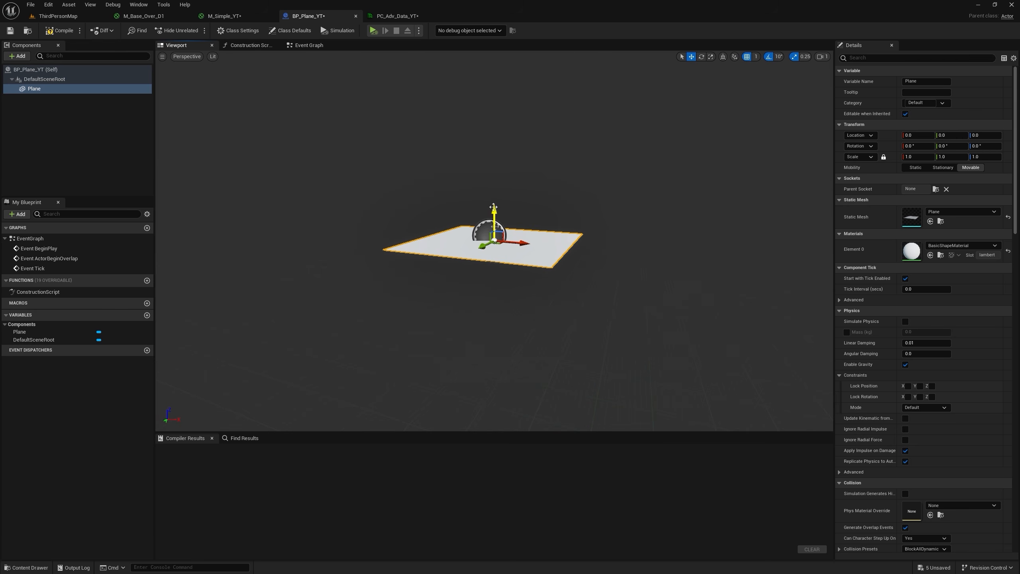
pyautogui.click(701, 57)
pyautogui.moveTo(523, 213)
pyautogui.mouseDown()
pyautogui.moveTo(531, 225)
pyautogui.moveTo(524, 215)
pyautogui.mouseUp()
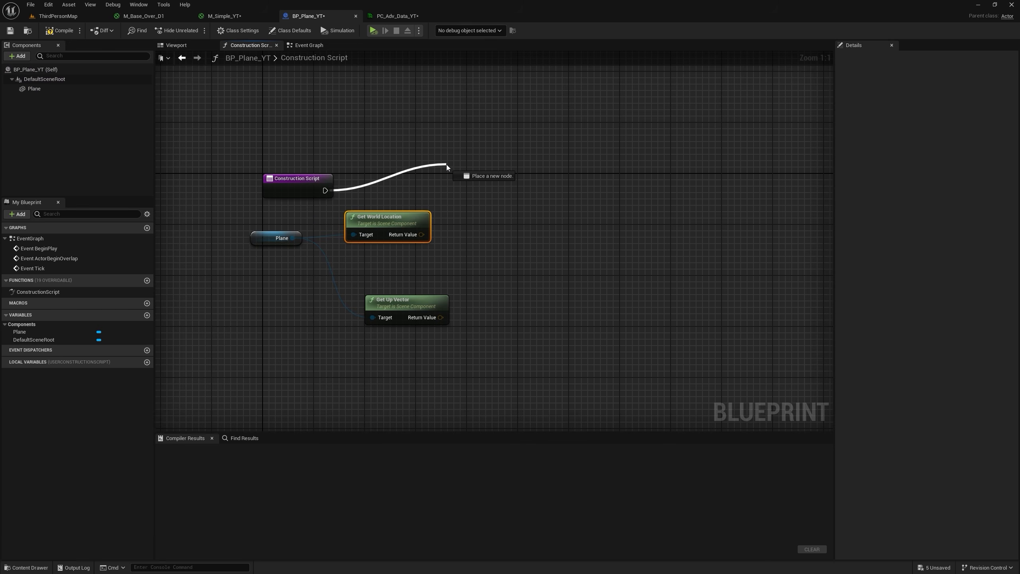
# Step: Wire a Set Vector Parameter Value node to the Construction Script, using PC_Adv_Data_YT's Pos parameter and the Get World Location result
pyautogui.moveTo(447, 164); pyautogui.dragTo(448, 164)
pyautogui.write('set vec para')
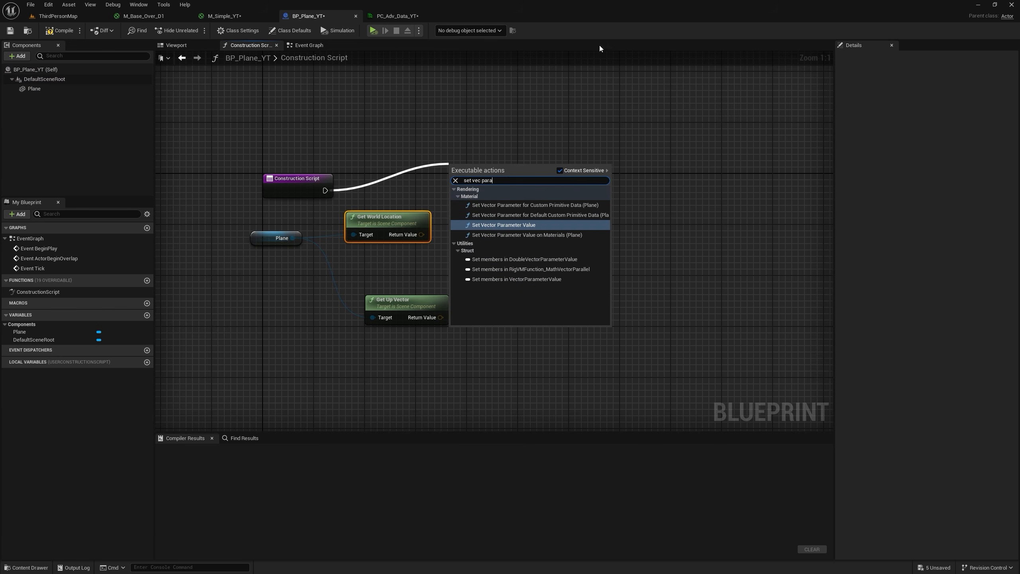
pyautogui.press('Return')
pyautogui.click(479, 197)
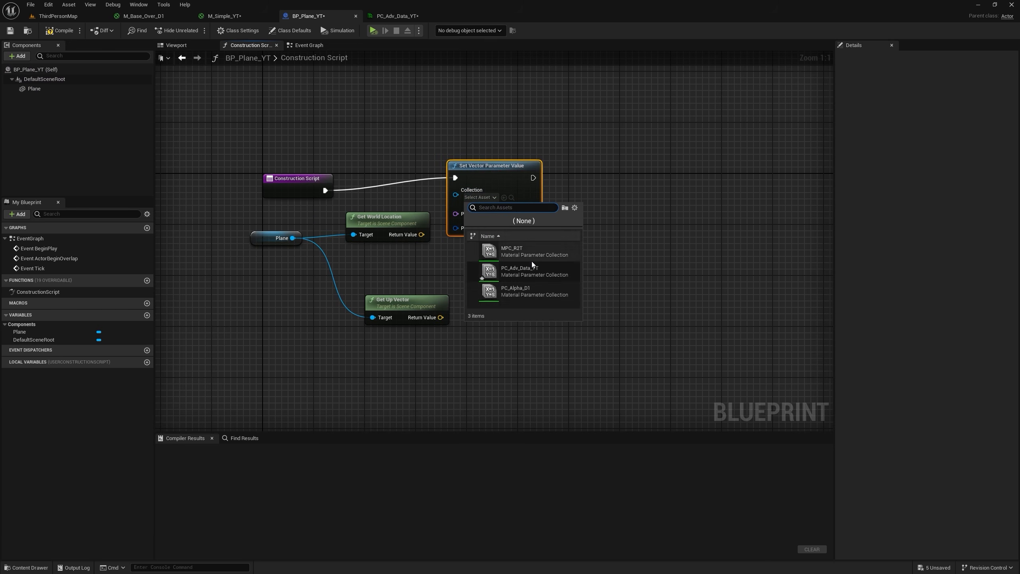
pyautogui.click(538, 268)
pyautogui.click(487, 225)
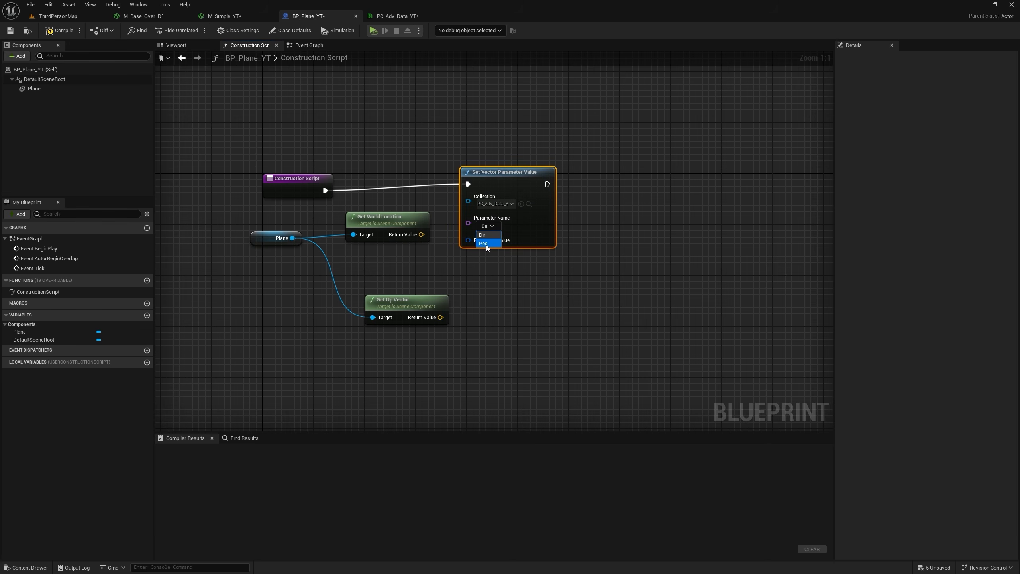
pyautogui.moveTo(421, 234); pyautogui.dragTo(469, 240)
# Step: Chain a duplicate Set Vector Parameter Value node set to Dir, and feed its value from Get Up Vector
pyautogui.moveTo(511, 177); pyautogui.dragTo(517, 183)
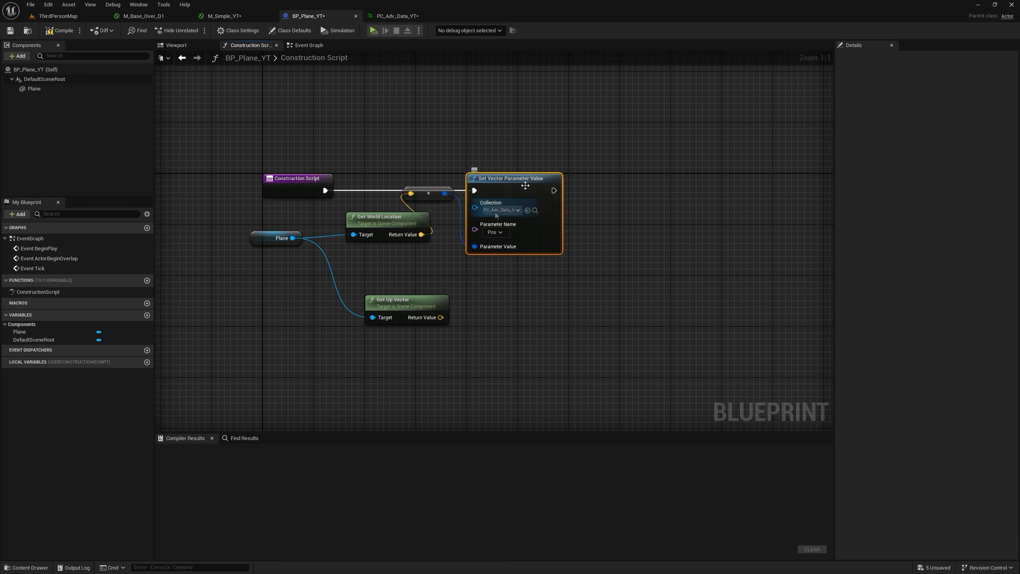
pyautogui.hotkey('ctrl', 'd')
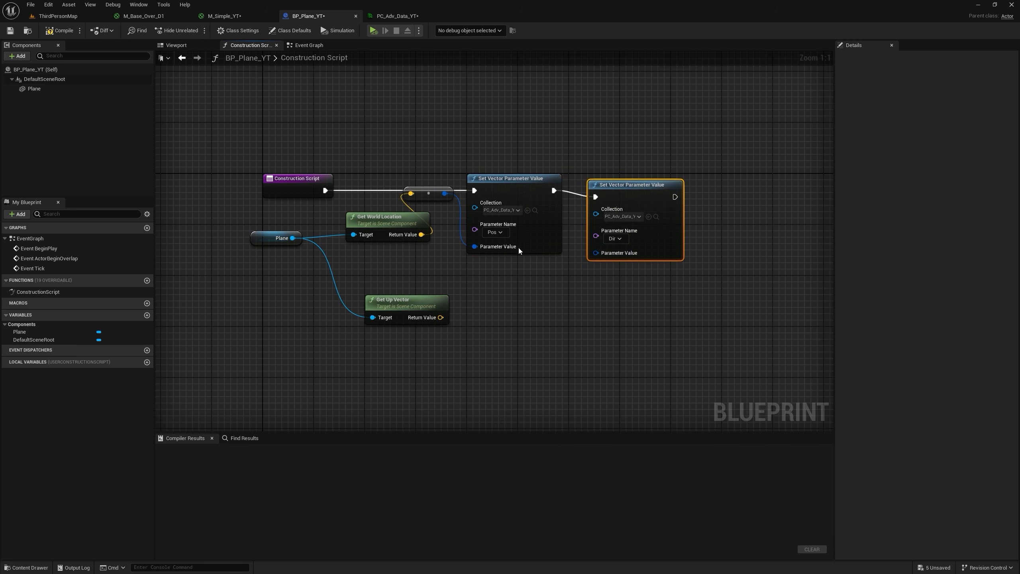
pyautogui.moveTo(441, 318); pyautogui.dragTo(604, 254)
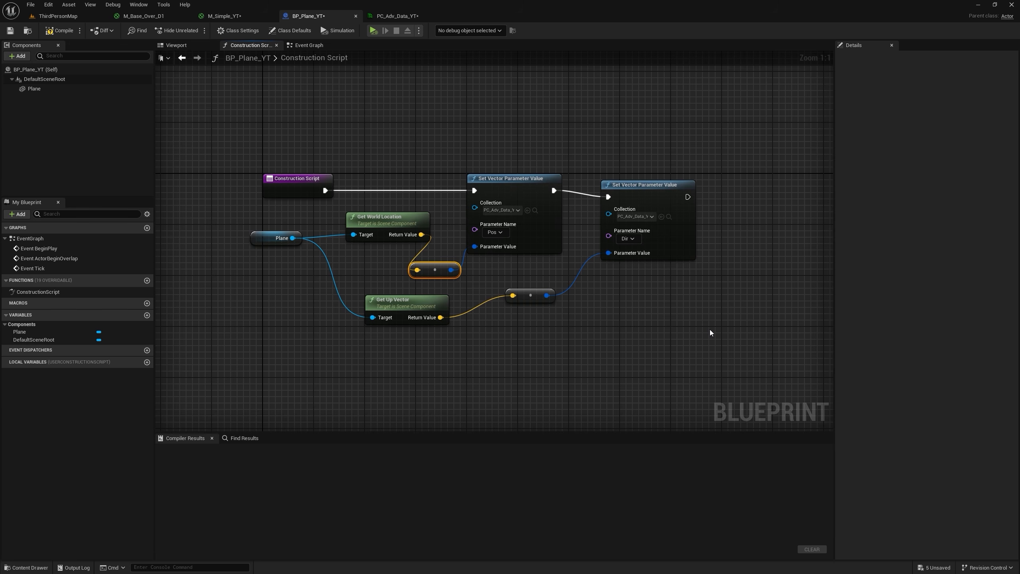
# Step: Copy the position and direction nodes into the Event Graph and run them from Event BeginPlay
pyautogui.moveTo(702, 331); pyautogui.dragTo(257, 231)
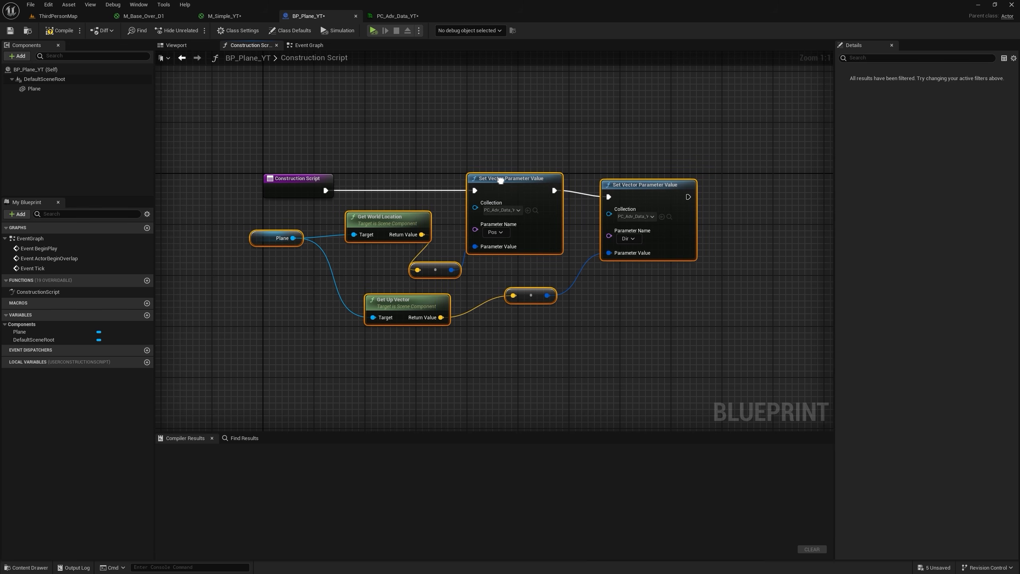
pyautogui.rightClick(502, 184)
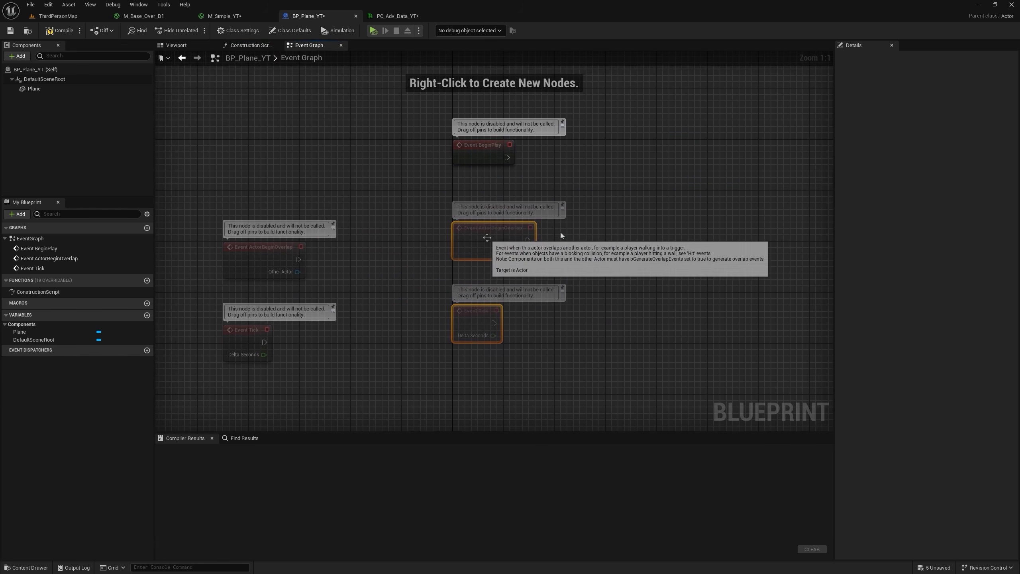
pyautogui.hotkey('ctrl', 'v')
pyautogui.moveTo(507, 157); pyautogui.dragTo(624, 164)
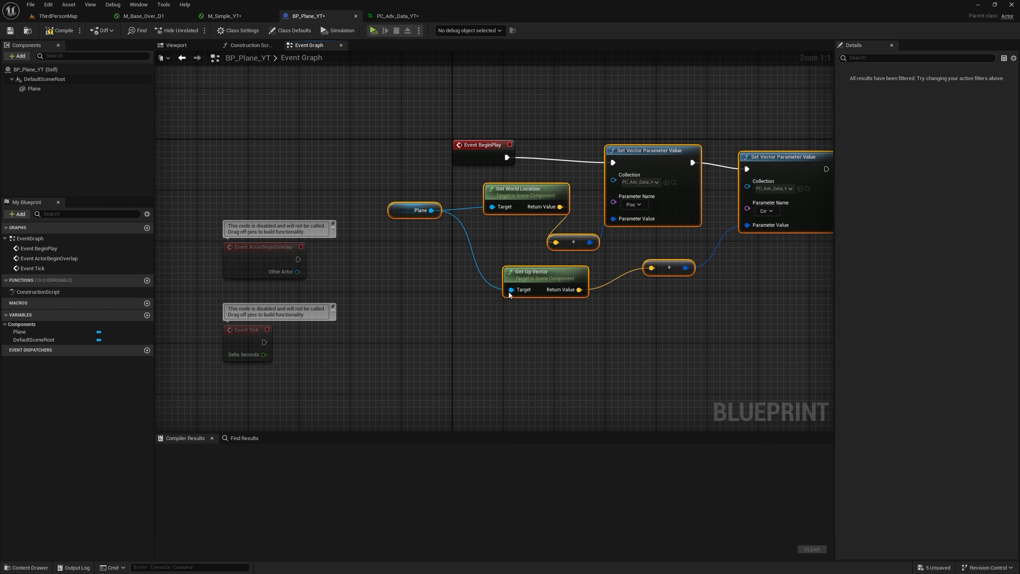
# Step: Move the Event Tick node below the copied nodes in the Event Graph, and compile BP_Plane_YT
pyautogui.moveTo(377, 332); pyautogui.dragTo(326, 237, button='right')
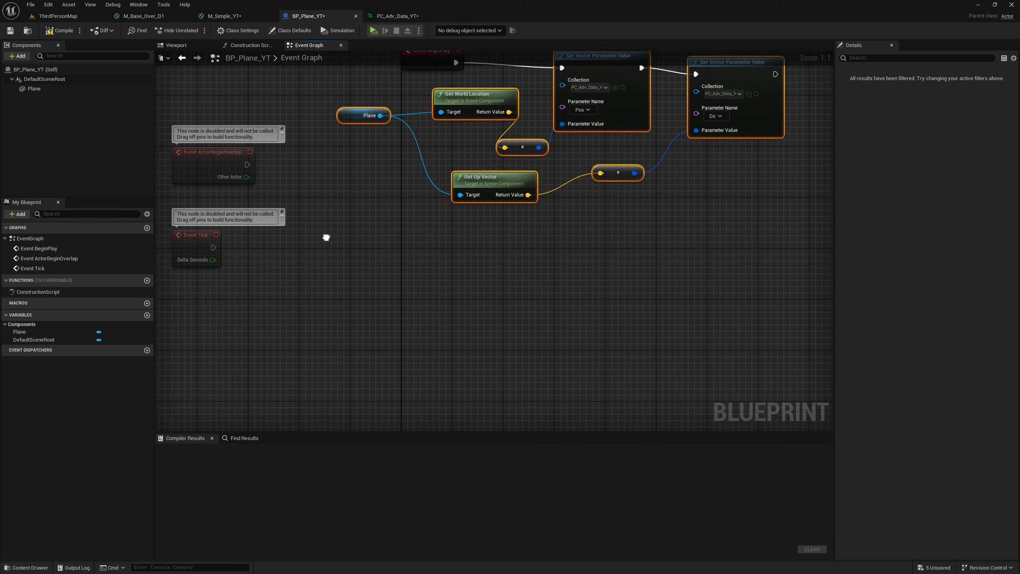
pyautogui.moveTo(201, 247); pyautogui.dragTo(413, 249)
pyautogui.rightClick(370, 300)
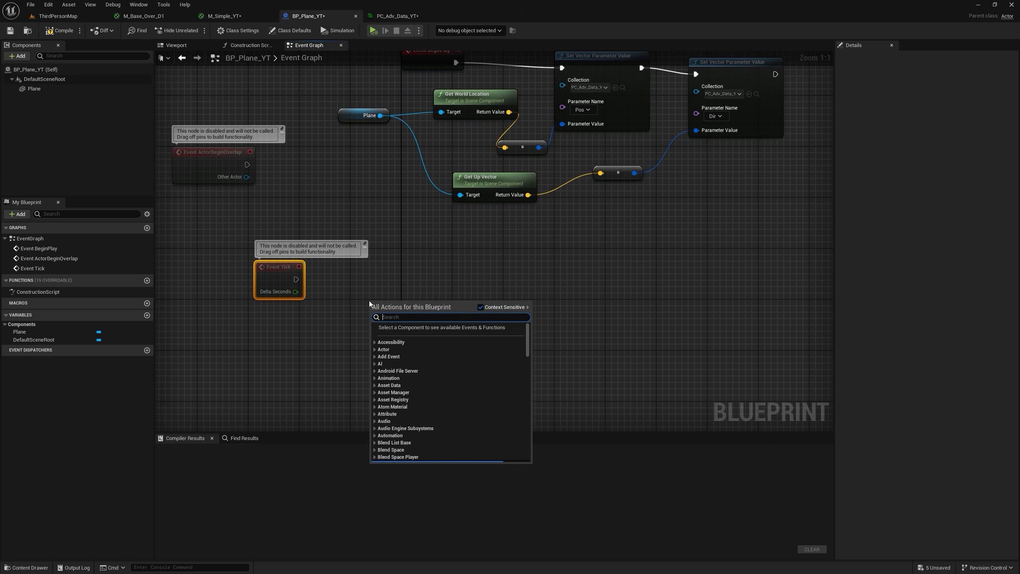
pyautogui.write('y')
pyautogui.click(401, 279)
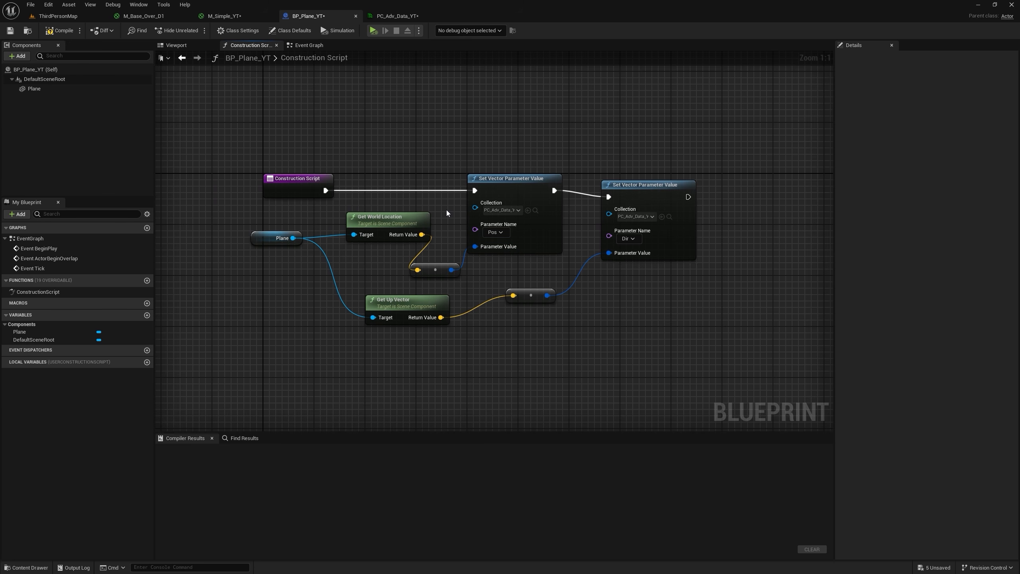
pyautogui.click(61, 30)
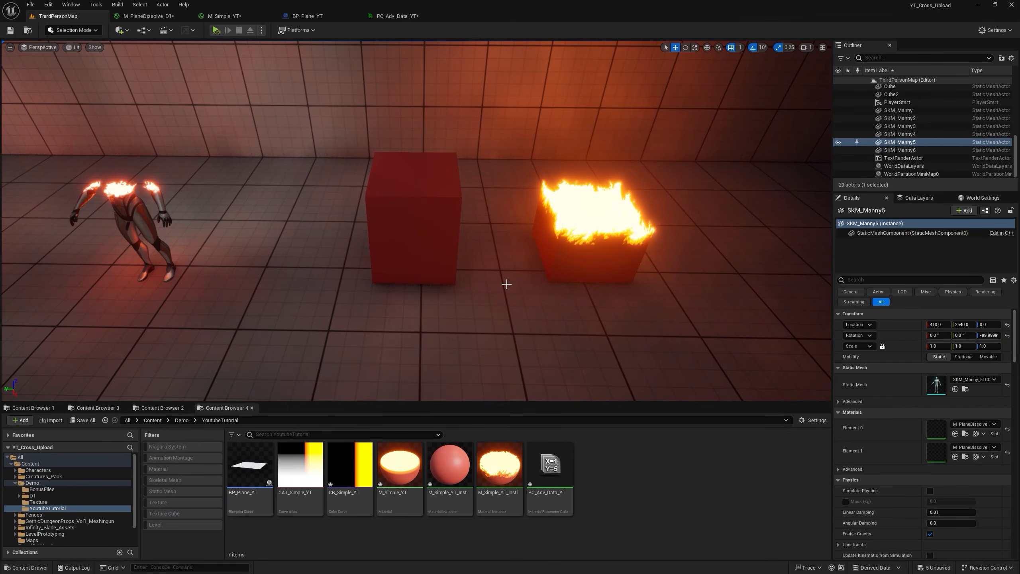
# Step: Create a material named M_Adv_YT in the YoutubeTutorial folder and make a material instance from it
pyautogui.rightClick(614, 498)
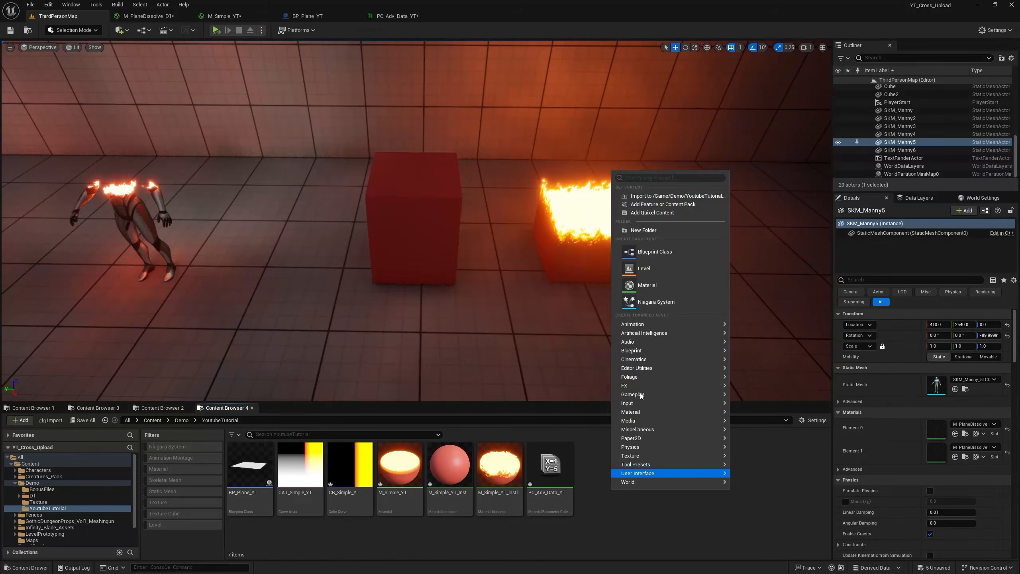
pyautogui.click(657, 277)
pyautogui.write('M_Adv_YT')
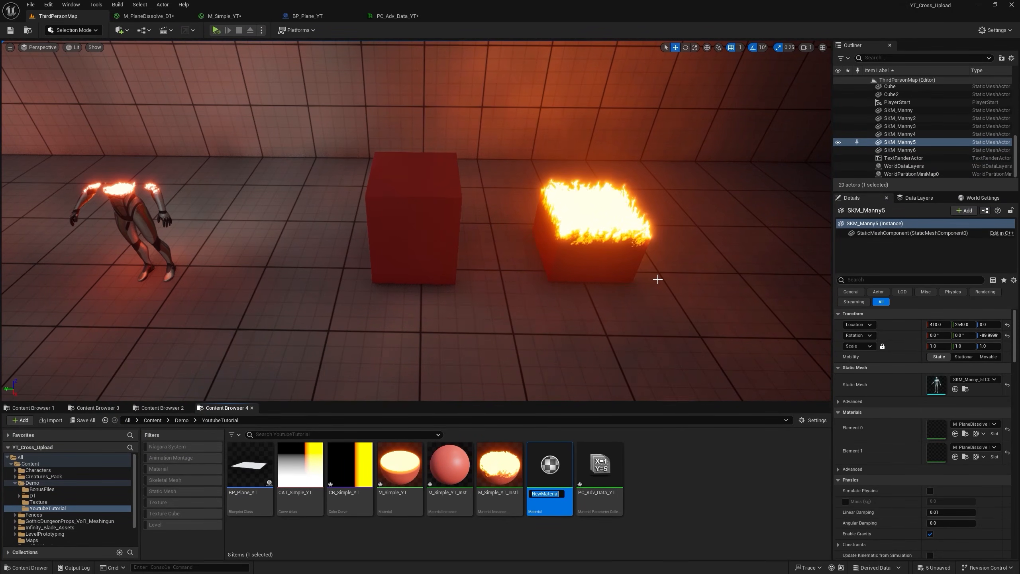
pyautogui.press('Return')
pyautogui.rightClick(413, 462)
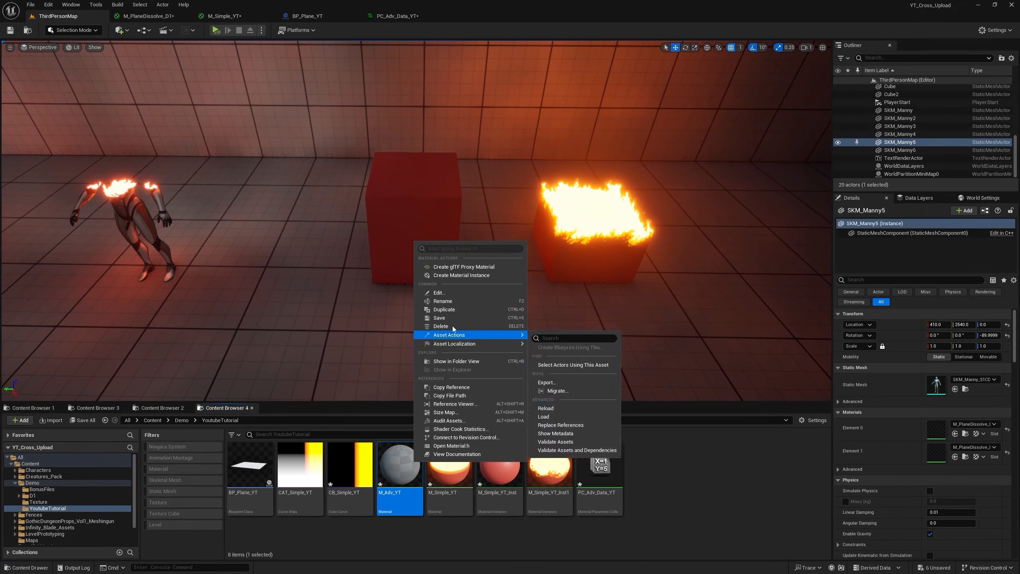
pyautogui.click(461, 275)
# Step: Open M_Adv_YT and connect a vector parameter named Base Color to the material's Base Color input
pyautogui.doubleClick(392, 477)
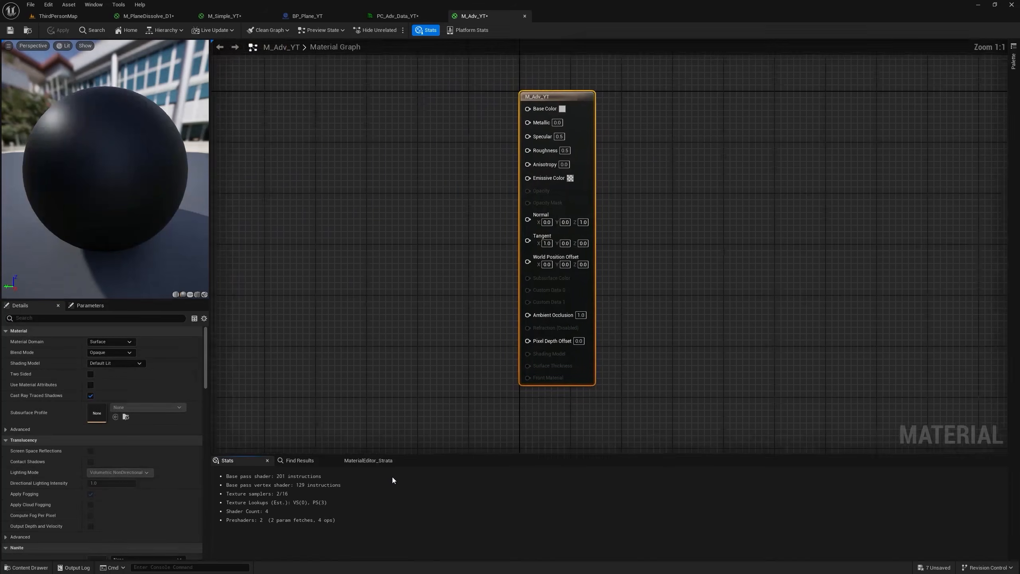
pyautogui.click(478, 133)
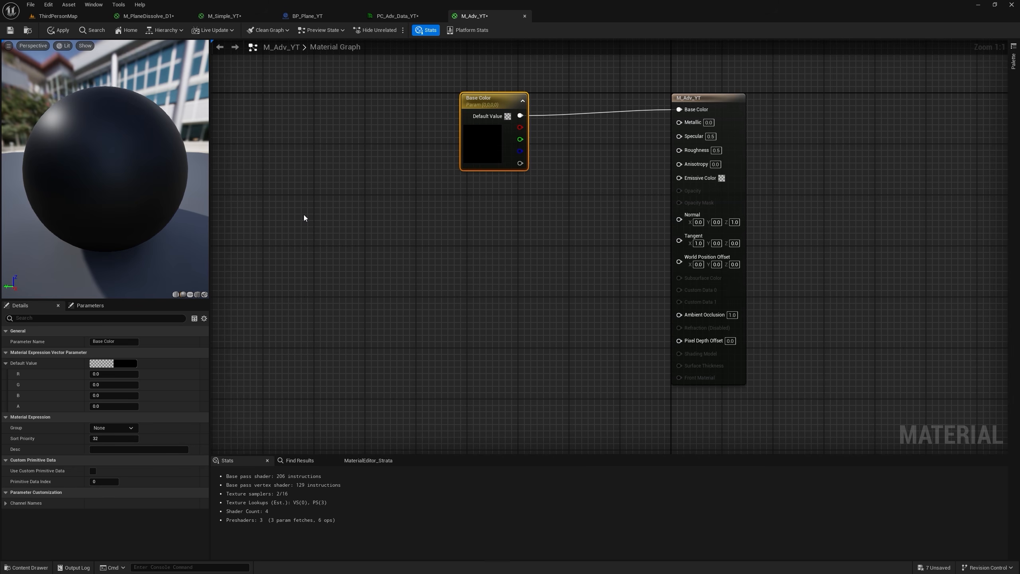
# Step: Add a CollectionParameter node to the material that reads Dir from PC_Adv_Data_YT
pyautogui.rightClick(304, 218)
pyautogui.write('collec')
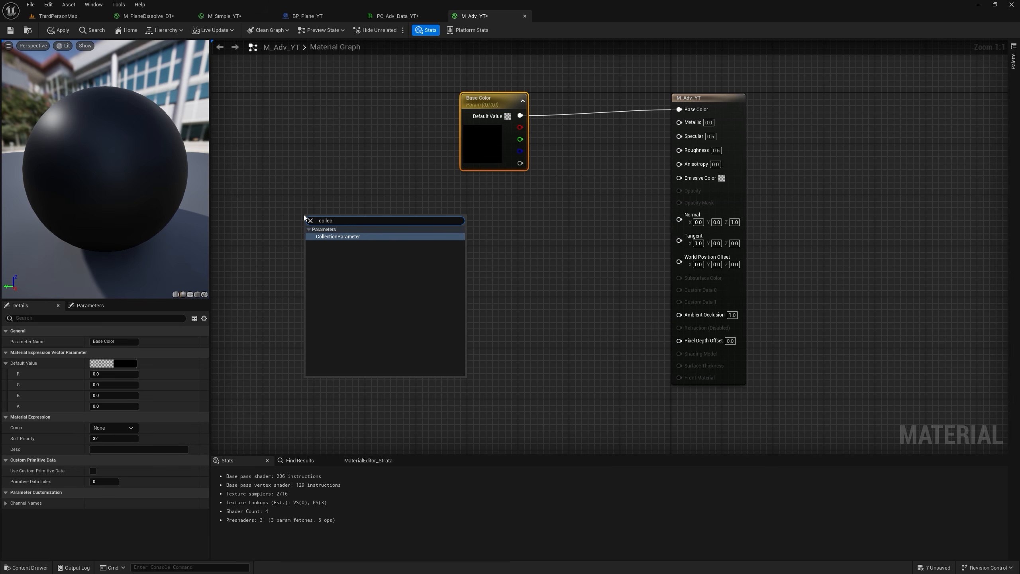
pyautogui.press('Return')
pyautogui.click(150, 342)
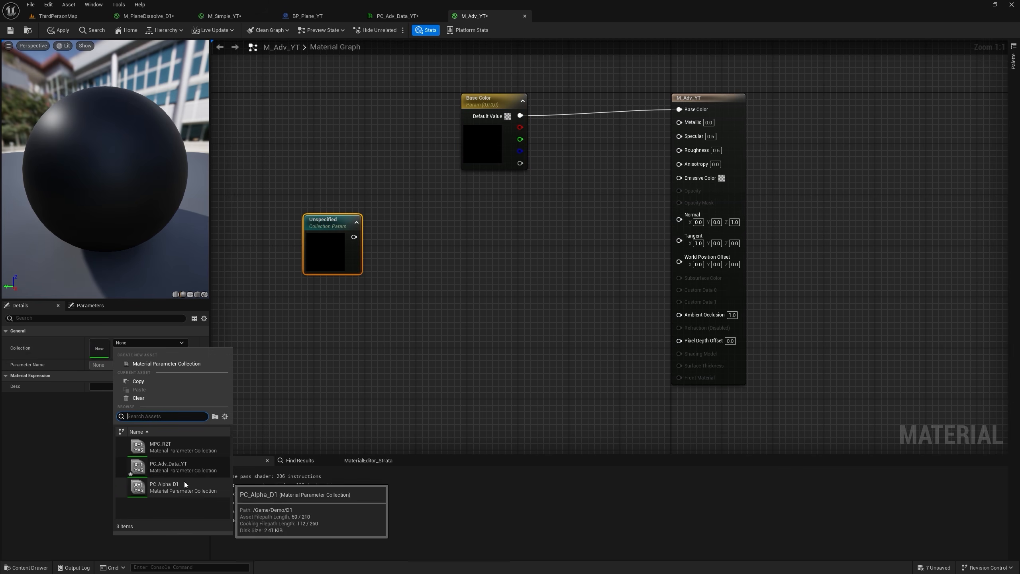
pyautogui.click(105, 372)
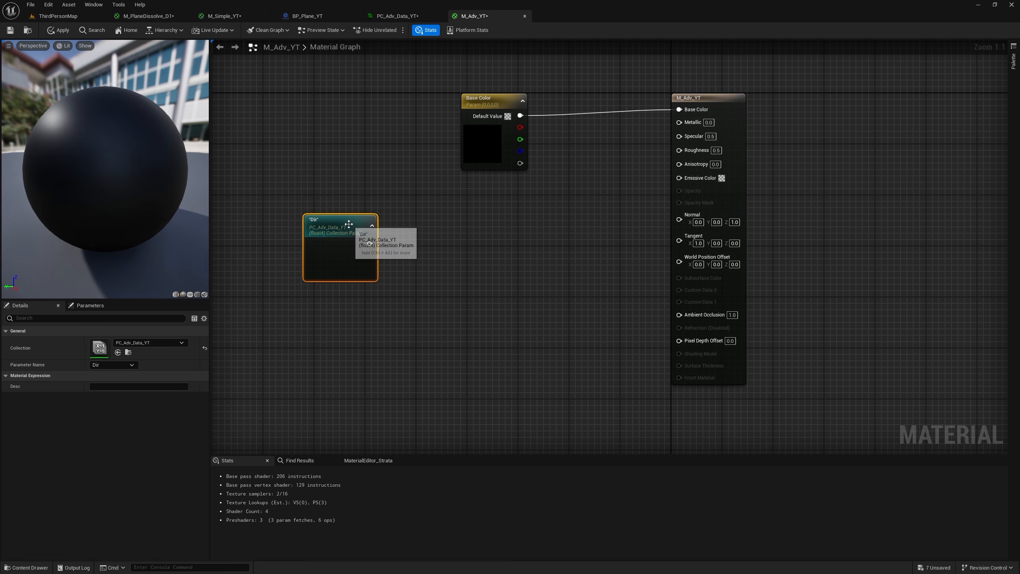
# Step: Duplicate the Dir collection parameter node, place the copy below it and set its parameter to Pos
pyautogui.hotkey('ctrl', 'd')
pyautogui.moveTo(387, 249); pyautogui.dragTo(329, 364)
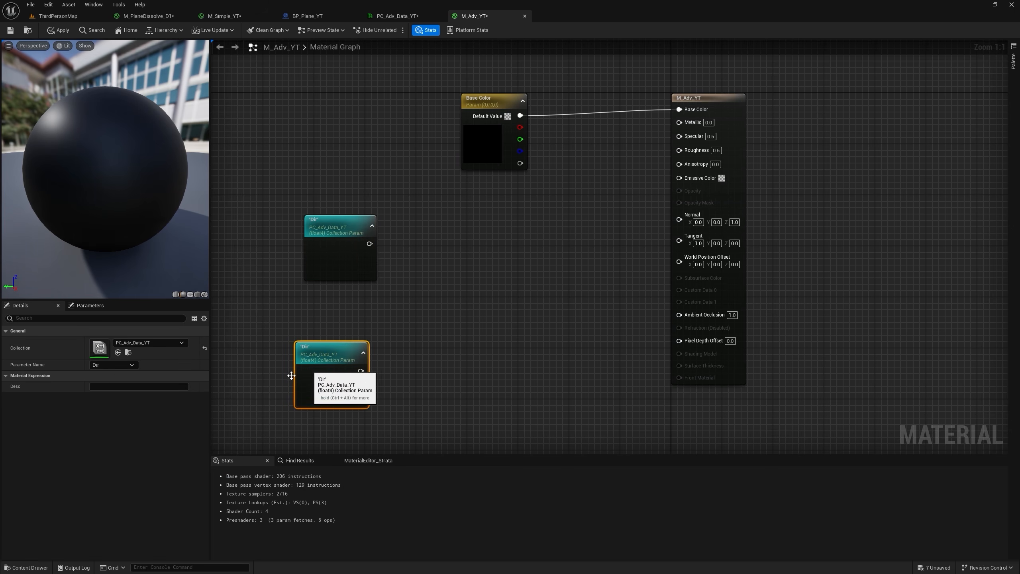
pyautogui.click(100, 365)
pyautogui.click(100, 378)
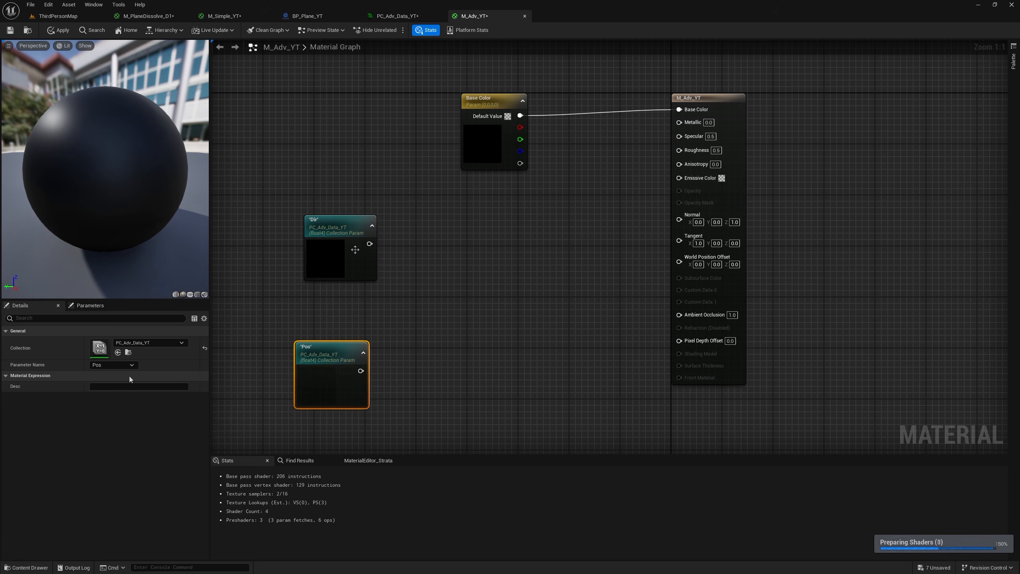
# Step: Run the Dir and Pos collection parameters each through a component mask with R, G and B enabled
pyautogui.moveTo(369, 243); pyautogui.dragTo(451, 242)
pyautogui.write('mask')
pyautogui.click(471, 314)
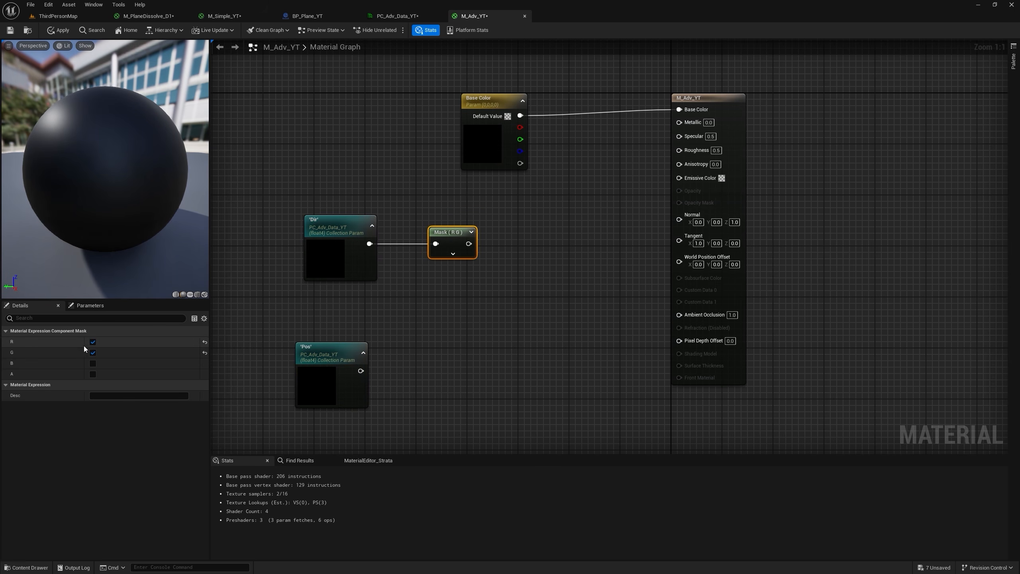
pyautogui.click(93, 364)
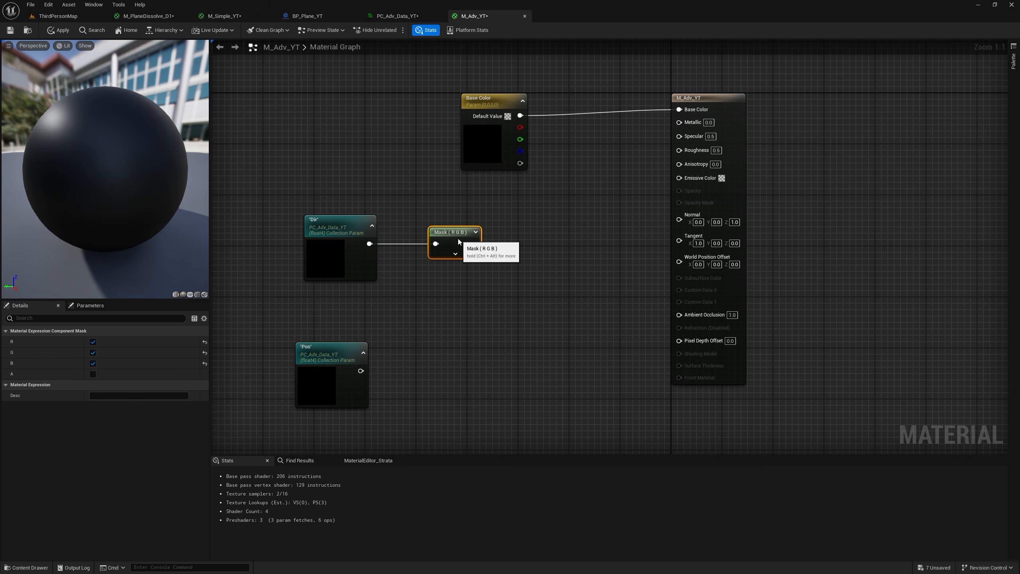
# Step: Set the M_Adv_YT material's blend mode to Masked
pyautogui.click(732, 195)
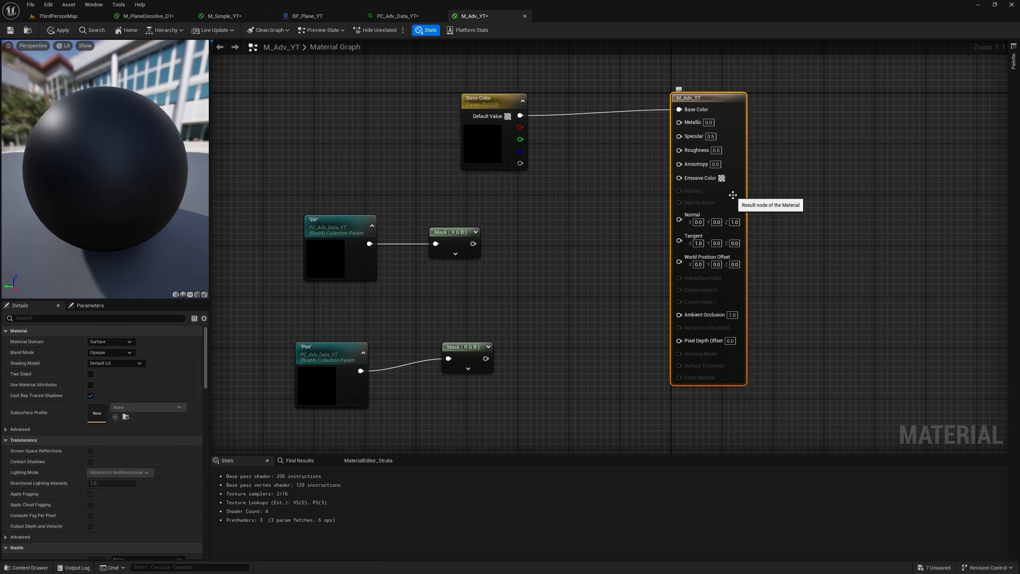
pyautogui.click(117, 352)
pyautogui.click(116, 367)
# Step: Add a WorldPosition node below the Pos collection parameter
pyautogui.moveTo(708, 207); pyautogui.dragTo(759, 145, button='right')
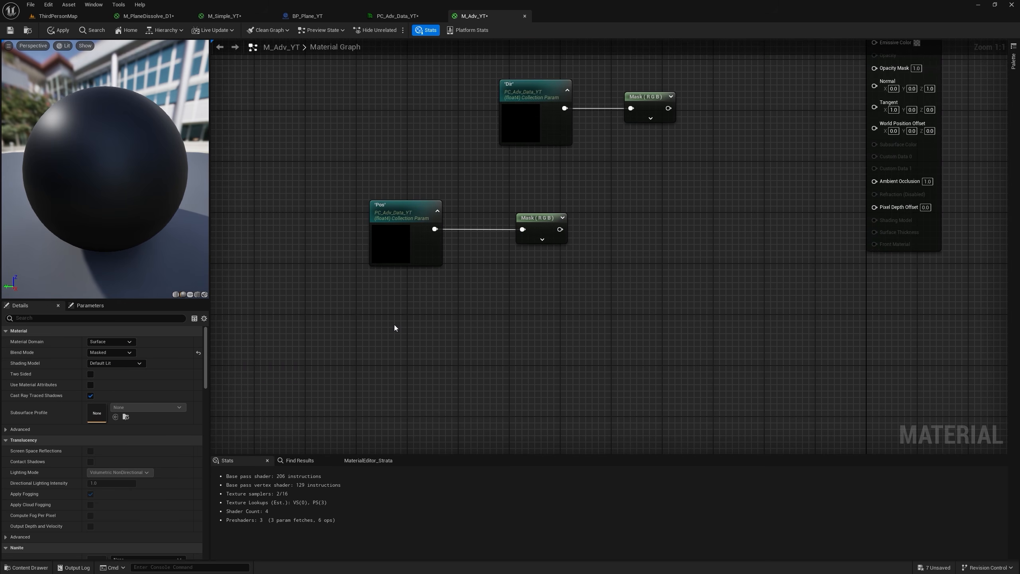
pyautogui.rightClick(394, 324)
pyautogui.write('world')
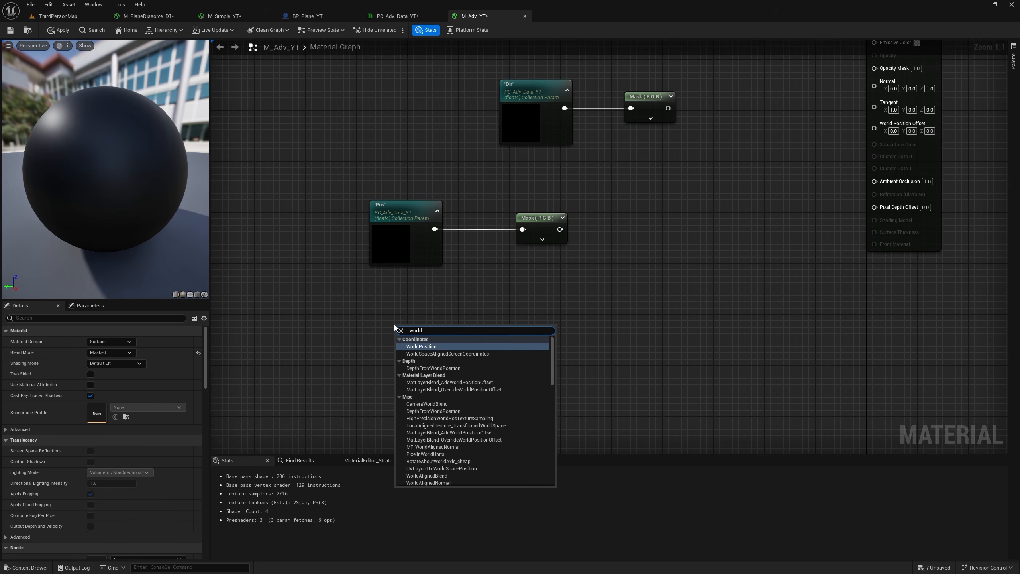
pyautogui.press('Return')
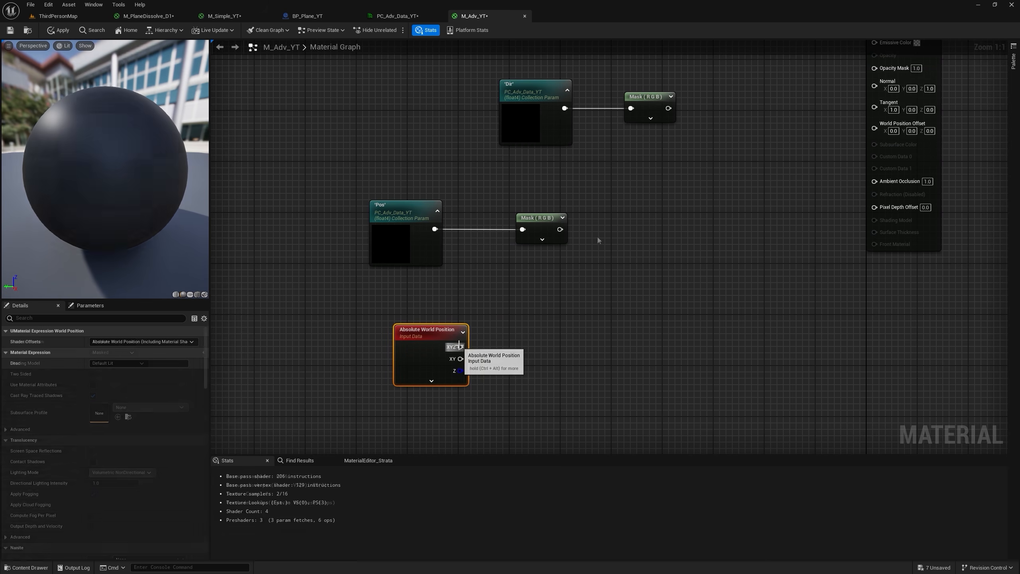
# Step: Connect the masked Pos output to A and Absolute World Position XYZ to B of a new Subtract node
pyautogui.click(596, 235)
pyautogui.moveTo(611, 232); pyautogui.dragTo(611, 233)
pyautogui.write('sub')
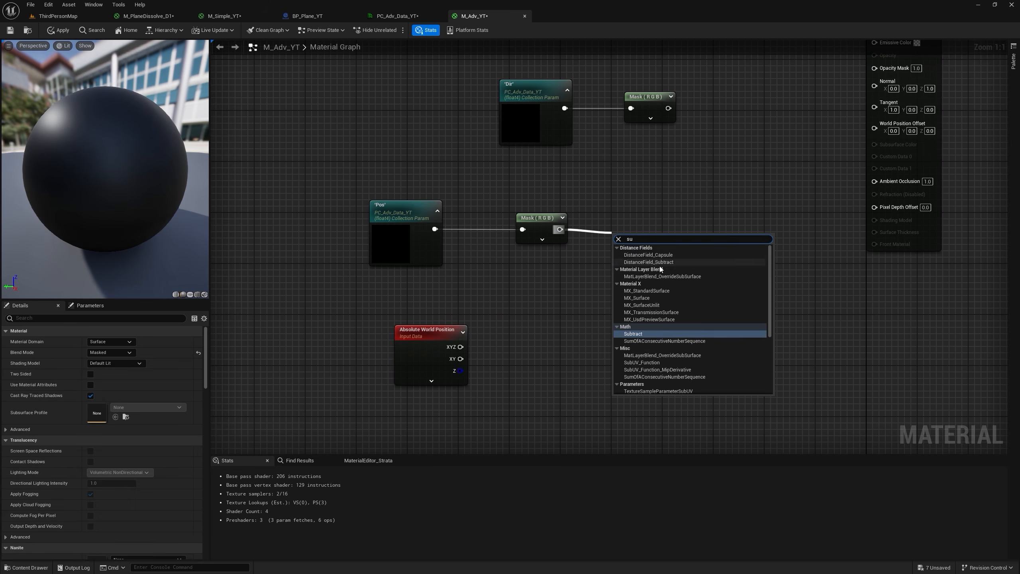
pyautogui.press('Return')
pyautogui.moveTo(456, 348); pyautogui.dragTo(619, 265)
pyautogui.press('q')
# Step: Move the Dir parameter and its mask below the Subtract node, and combine Subtract and masked Dir in a Dot node
pyautogui.moveTo(695, 166); pyautogui.dragTo(530, 94)
pyautogui.moveTo(529, 98); pyautogui.dragTo(553, 366)
pyautogui.moveTo(651, 312); pyautogui.dragTo(559, 269, button='right')
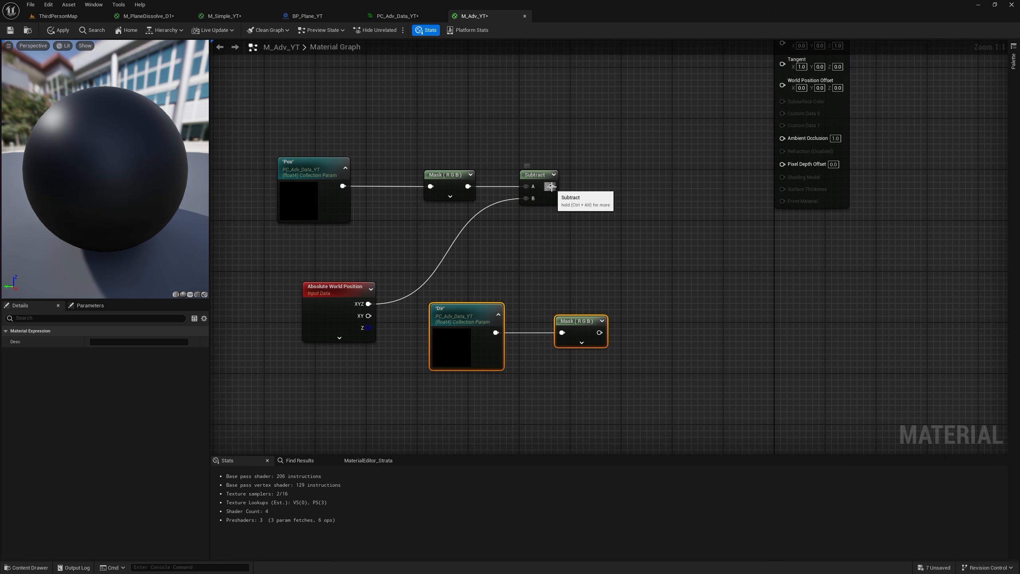
pyautogui.moveTo(551, 186); pyautogui.dragTo(619, 184)
pyautogui.write('dot')
pyautogui.press('Return')
pyautogui.moveTo(599, 332); pyautogui.dragTo(625, 212)
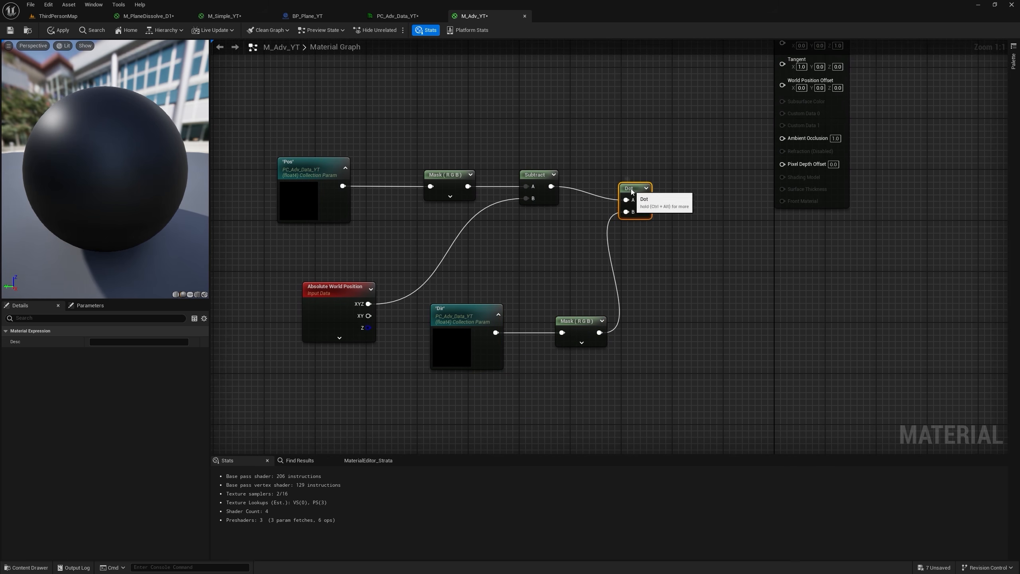
# Step: Connect the Dot output to the material's Opacity Mask and apply the material changes
pyautogui.moveTo(631, 192); pyautogui.dragTo(601, 302, button='right')
pyautogui.moveTo(614, 297); pyautogui.dragTo(751, 135)
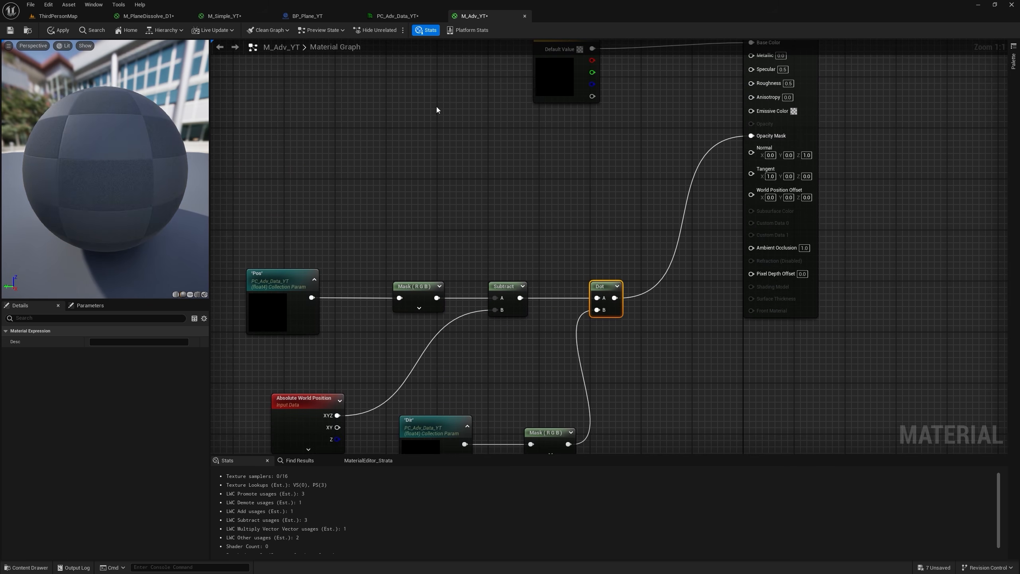
pyautogui.click(58, 31)
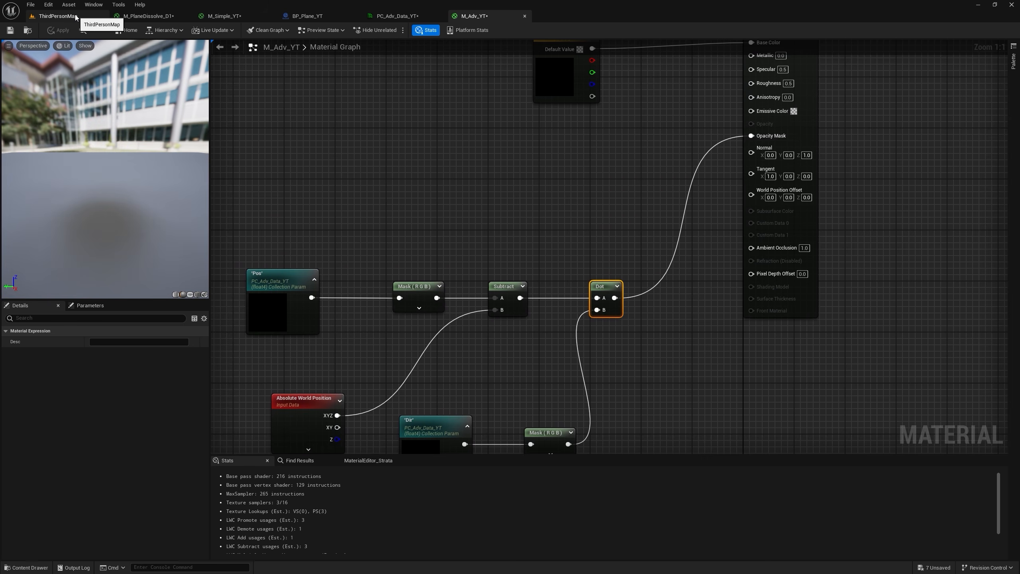
# Step: Assign M_Adv_YT_Inst to the cube with the burning top in ThirdPersonMap
pyautogui.click(75, 17)
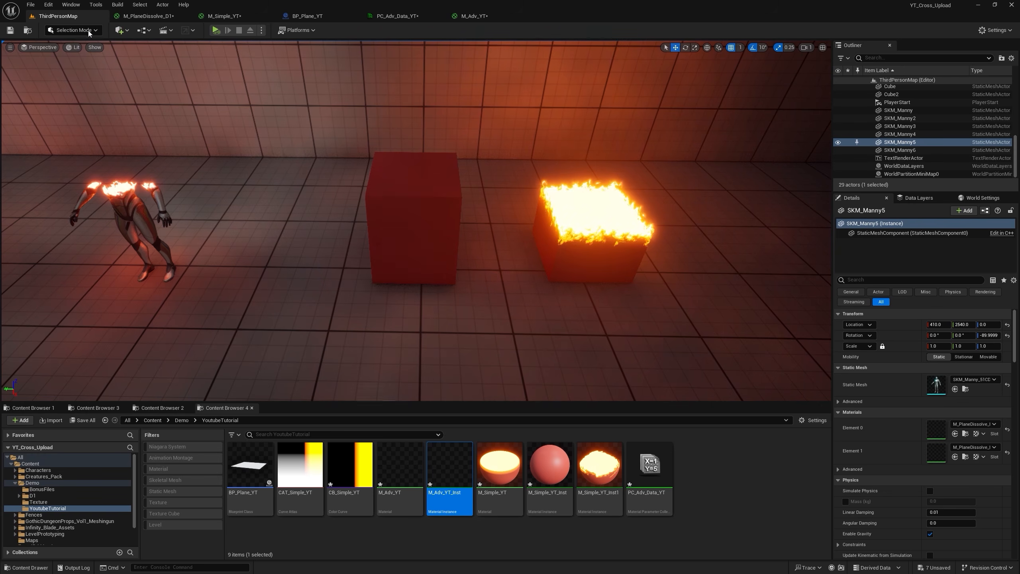
pyautogui.rightClick(447, 465)
pyautogui.press('Escape')
pyautogui.moveTo(449, 466)
pyautogui.mouseDown()
pyautogui.moveTo(636, 364)
pyautogui.moveTo(600, 261)
pyautogui.mouseUp()
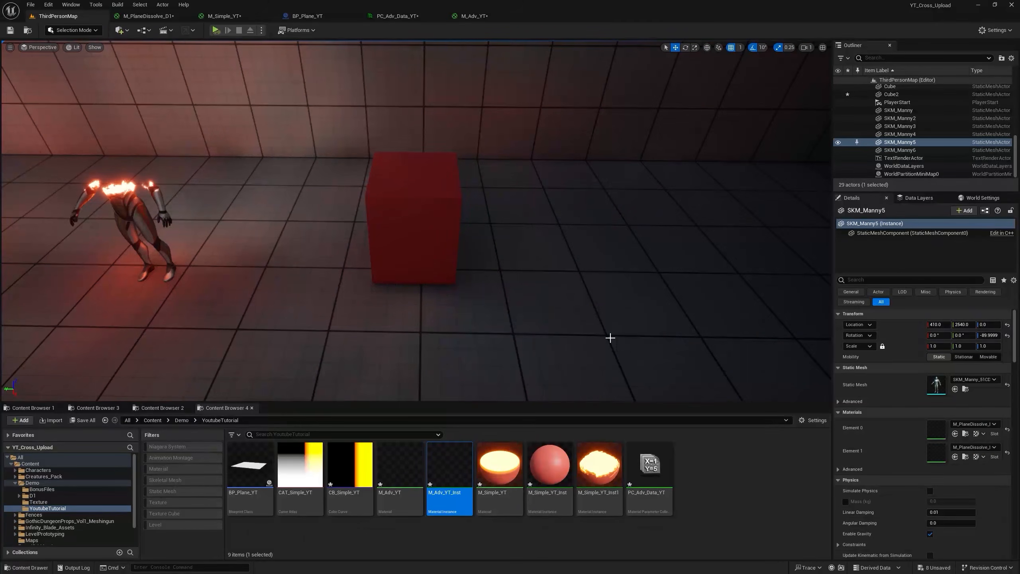
# Step: Review the M_Adv_YT node graph and place a BP_Plane_YT actor above the black cube in ThirdPersonMap
pyautogui.click(468, 16)
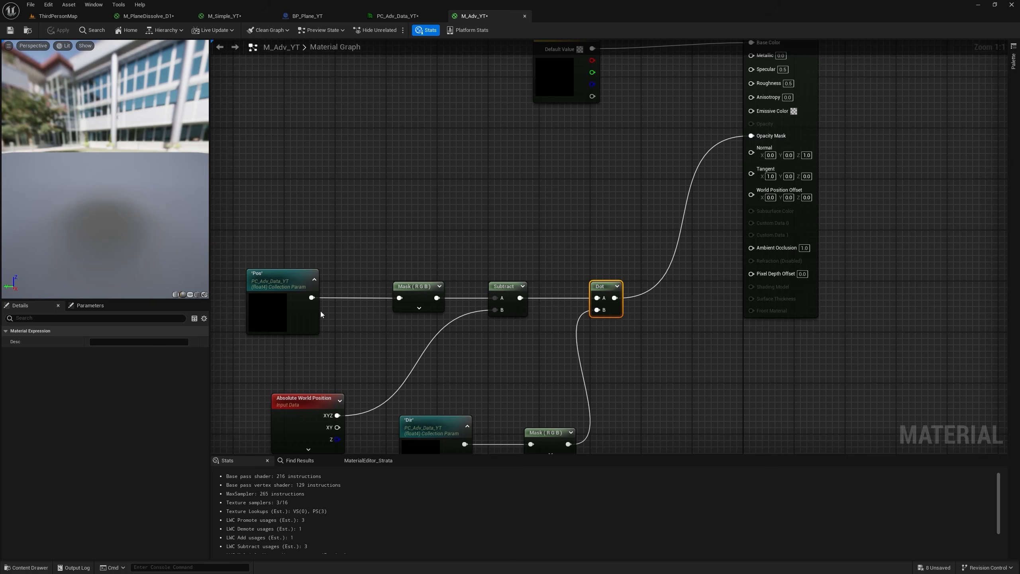
pyautogui.moveTo(380, 290); pyautogui.dragTo(404, 216, button='right')
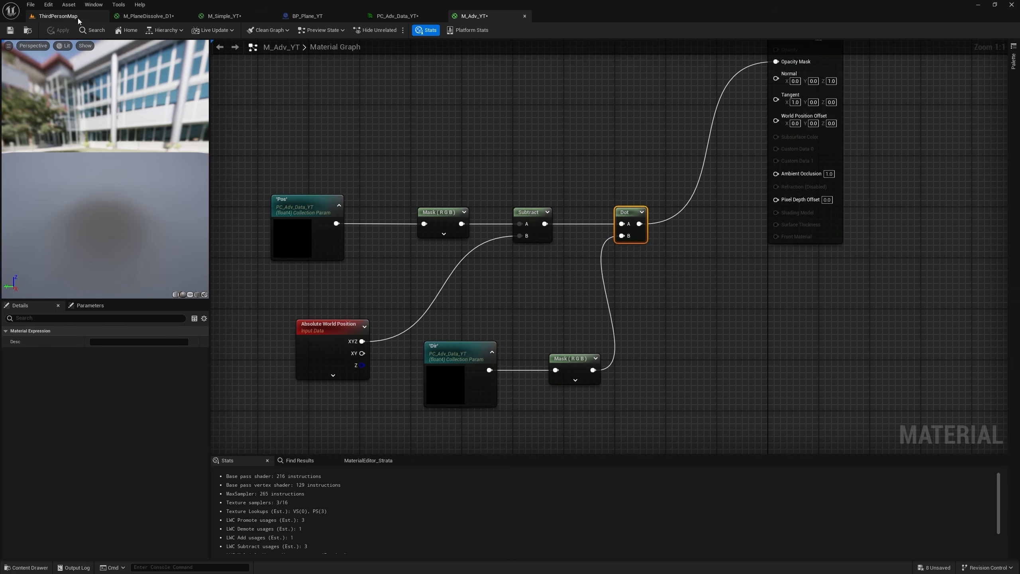
pyautogui.click(60, 15)
pyautogui.moveTo(280, 450); pyautogui.dragTo(613, 105)
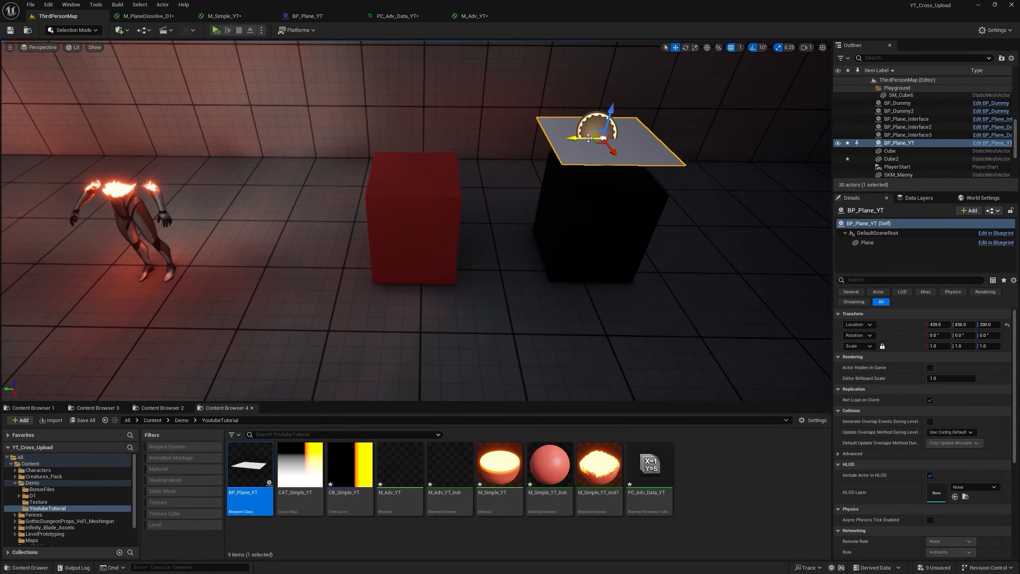
# Step: Move BP_Plane_YT beside the black cube, and try rotating and lowering it to test the cut
pyautogui.moveTo(588, 139); pyautogui.dragTo(648, 266)
pyautogui.moveTo(578, 254); pyautogui.dragTo(634, 259, button='right')
pyautogui.moveTo(464, 204); pyautogui.dragTo(678, 203)
pyautogui.click(685, 47)
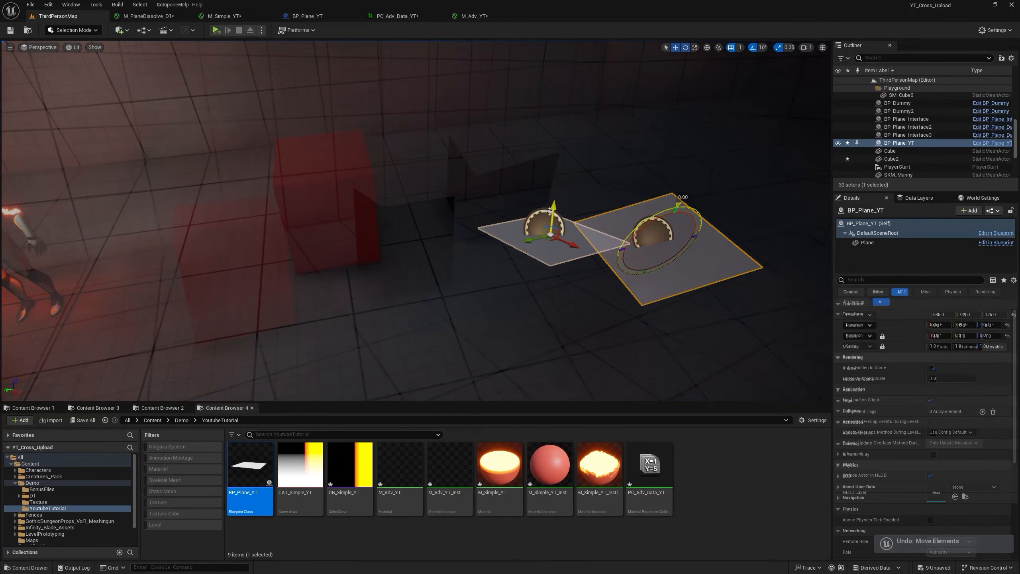
pyautogui.moveTo(547, 200); pyautogui.dragTo(551, 246)
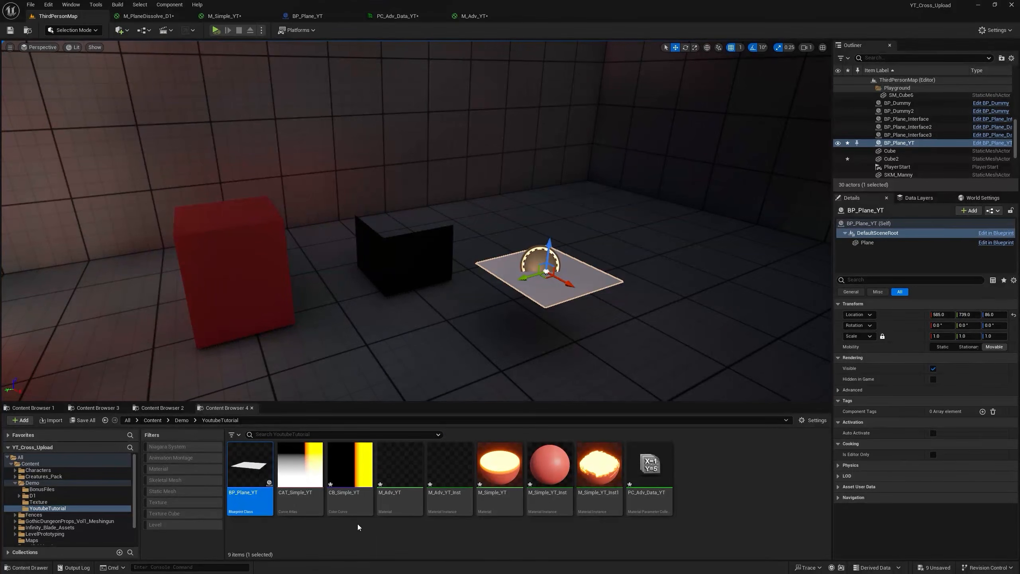
# Step: Add a CurveAtlasRowParameter to M_Adv_YT using the CAT_Simple_YT atlas and the CB_Simple_YT curve
pyautogui.click(465, 18)
pyautogui.rightClick(451, 162)
pyautogui.write('cur')
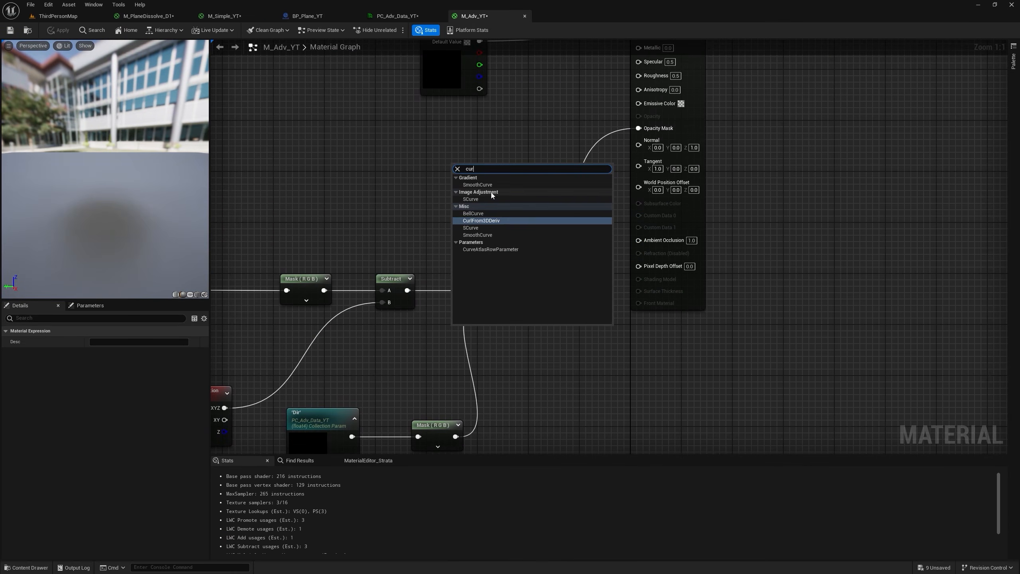
pyautogui.click(491, 249)
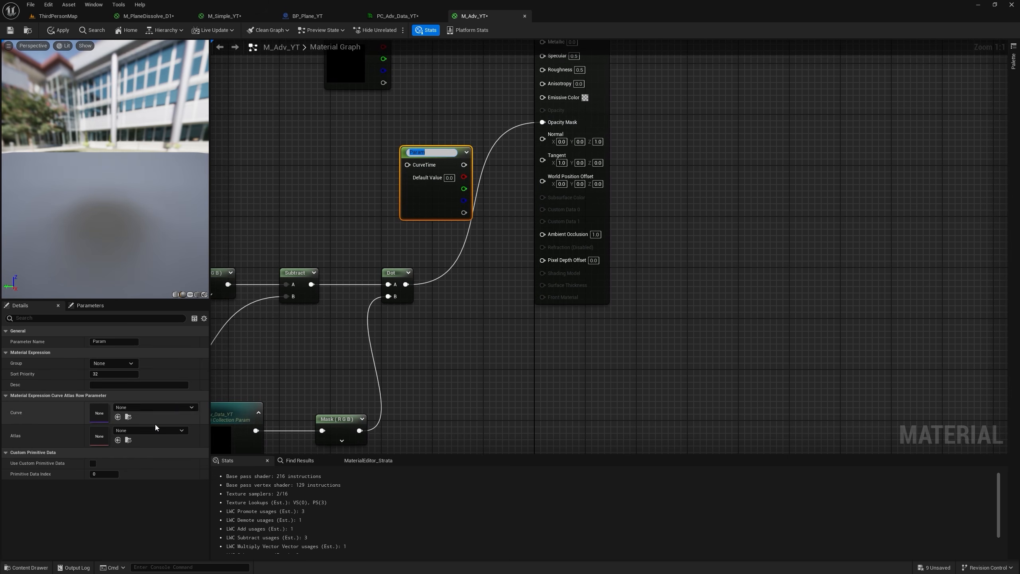
pyautogui.click(153, 431)
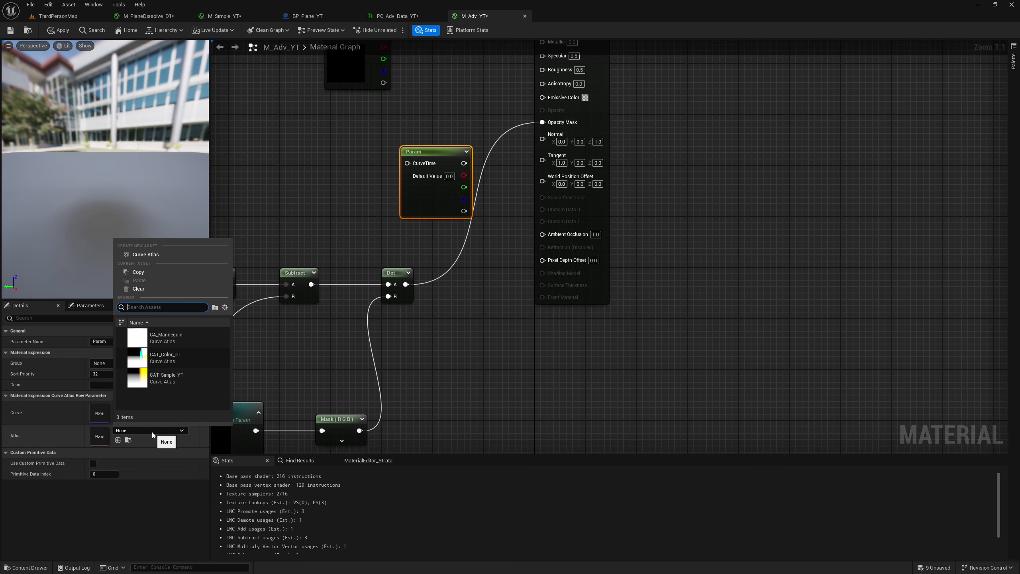
pyautogui.click(181, 378)
pyautogui.click(154, 407)
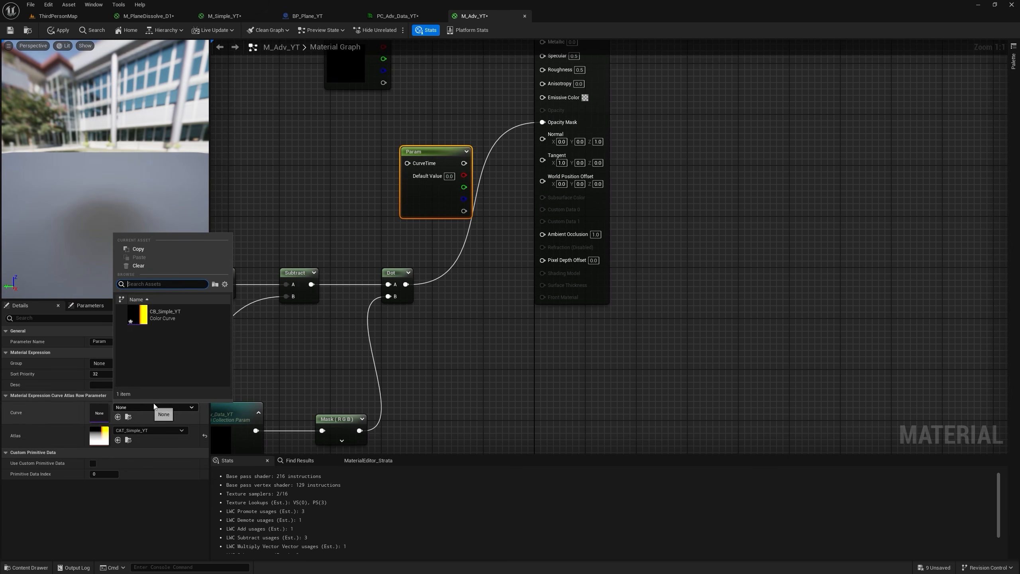
pyautogui.click(178, 321)
# Step: Divide the Dot output by a new scalar parameter named Edge Lenght
pyautogui.moveTo(603, 259); pyautogui.dragTo(565, 229, button='right')
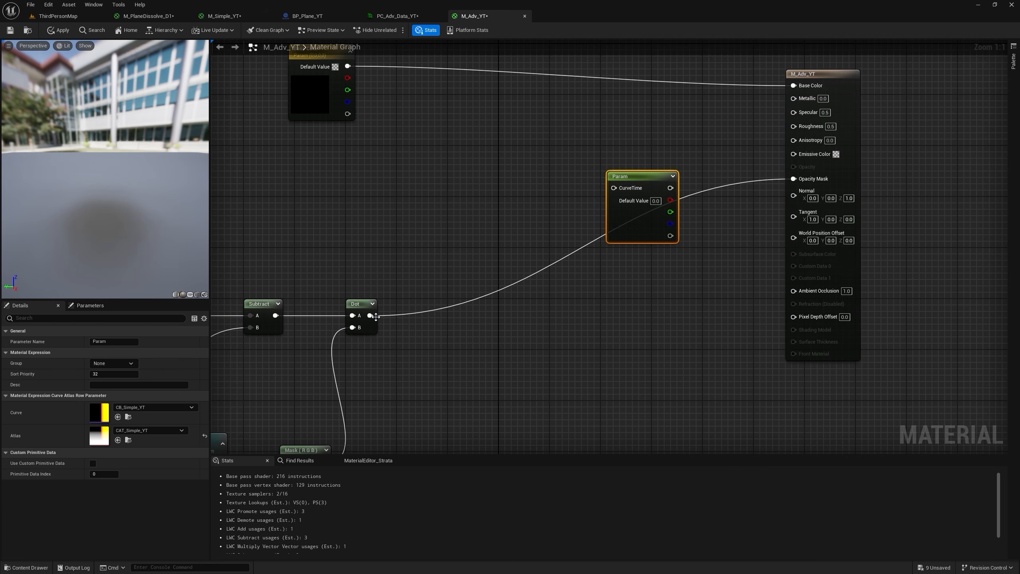
pyautogui.moveTo(370, 315); pyautogui.dragTo(435, 215)
pyautogui.write('div')
pyautogui.press('Return')
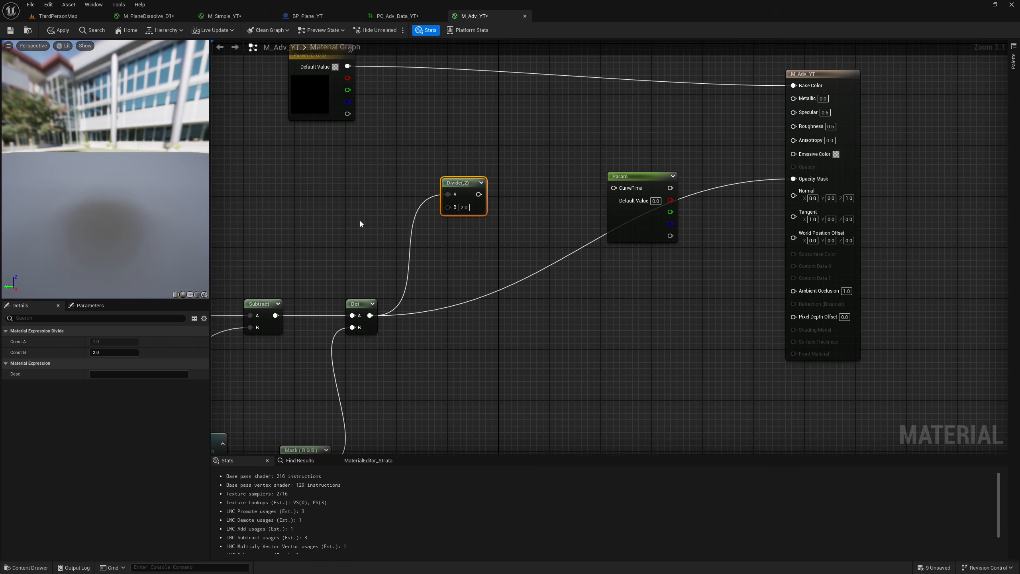
pyautogui.click(364, 221)
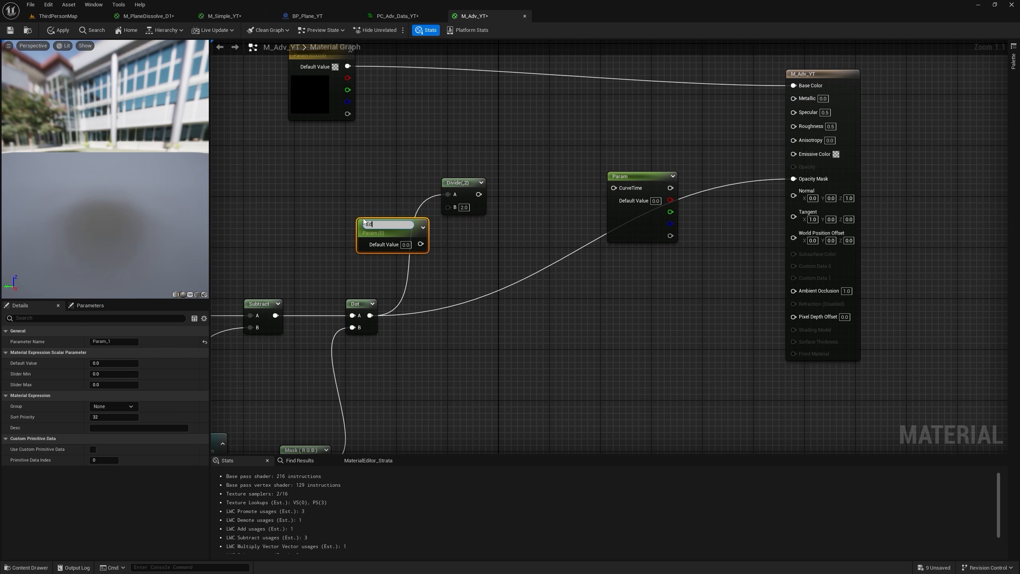
pyautogui.write('Edge')
pyautogui.write('Lenght')
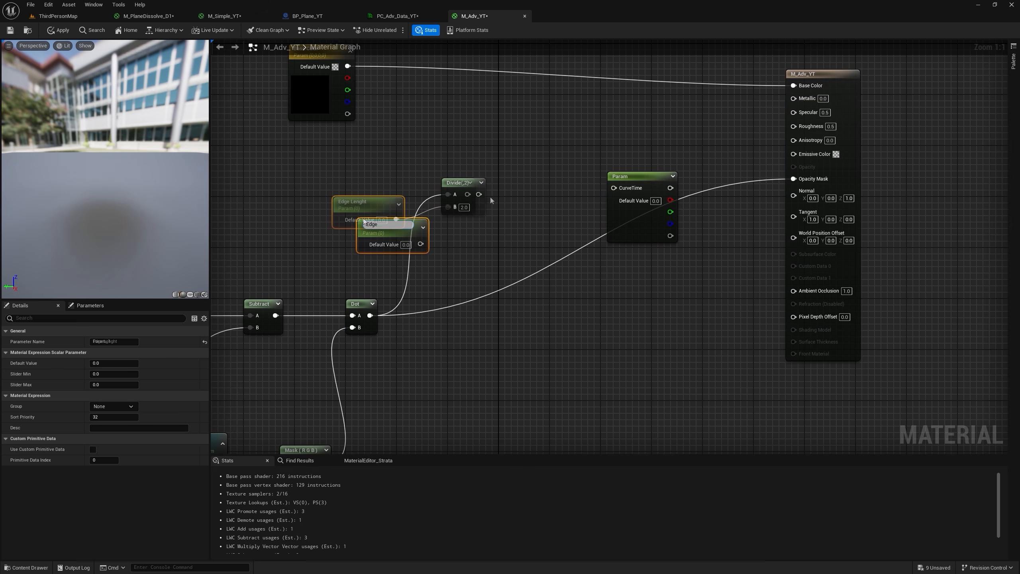
# Step: Feed the Divide result through a OneMinus node into the curve parameter's CurveTime, and connect the curve output to Emissive Color
pyautogui.moveTo(467, 194); pyautogui.dragTo(580, 176)
pyautogui.write('one')
pyautogui.moveTo(528, 194); pyautogui.dragTo(812, 155)
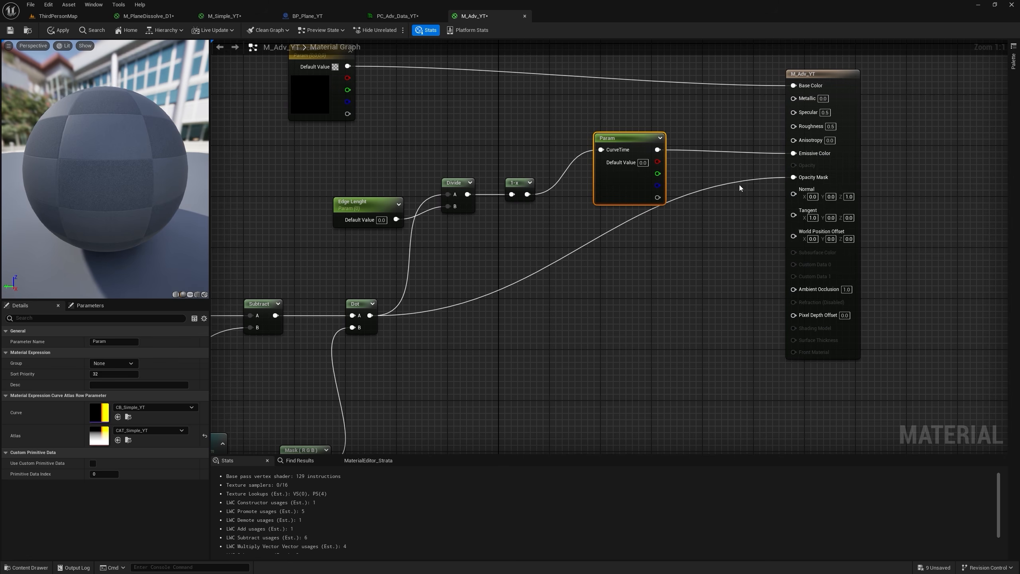
# Step: Reroute the Opacity Mask wire below the nodes and insert a Multiply node between the curve parameter and Emissive Color
pyautogui.doubleClick(730, 184)
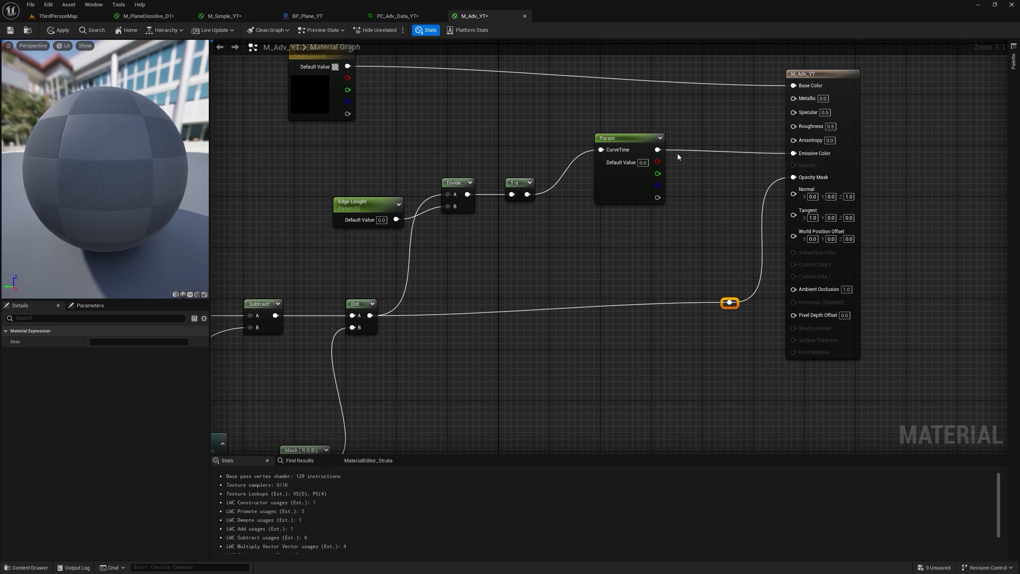
pyautogui.press('m')
pyautogui.click(685, 138)
pyautogui.moveTo(658, 150); pyautogui.dragTo(794, 153)
# Step: Add a scalar parameter named Boost with a default value of 10 and connect it to the Multiply node's B input
pyautogui.press('s')
pyautogui.click(595, 232)
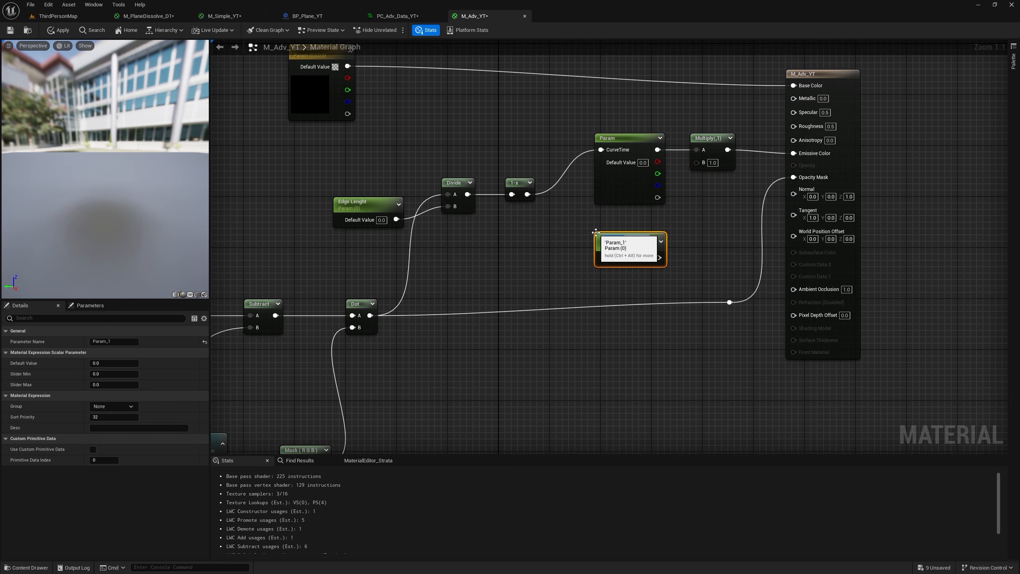
pyautogui.write('Boost')
pyautogui.press('Return')
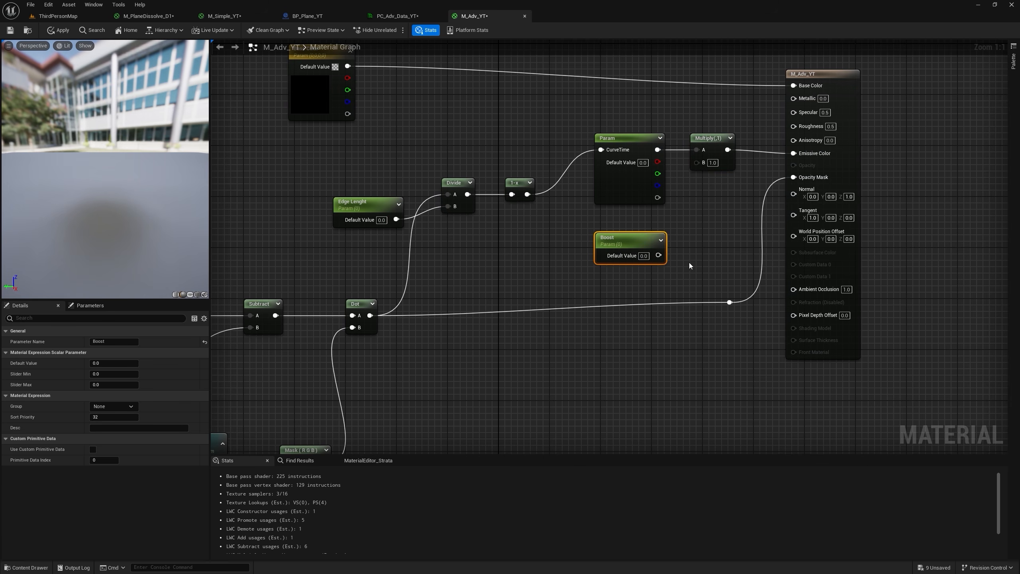
pyautogui.write('10')
pyautogui.press('Return')
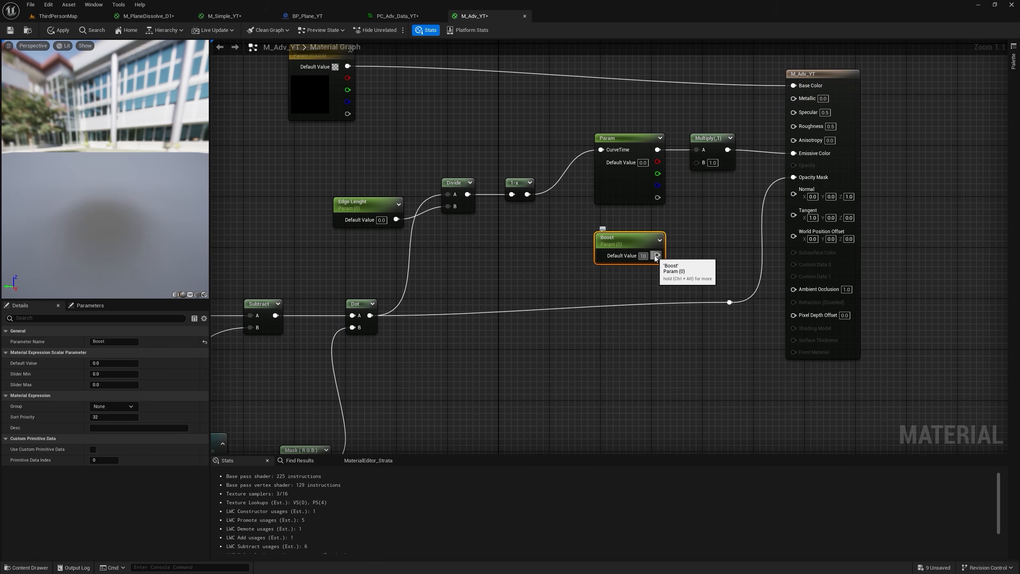
pyautogui.moveTo(661, 255); pyautogui.dragTo(706, 163)
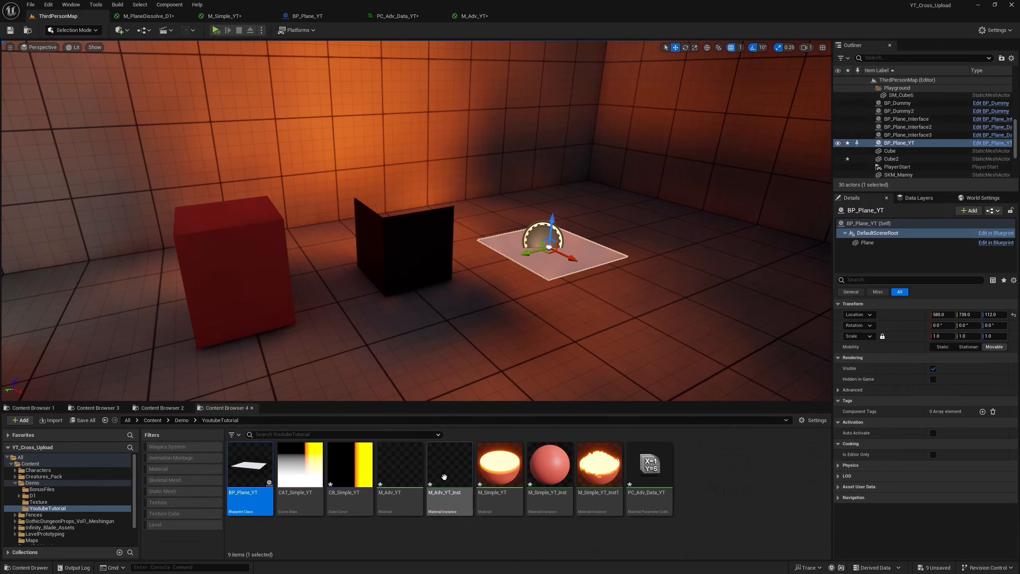
# Step: Override Edge Lenght with 6.0 in M_Adv_YT_Inst and lower BP_Plane_YT in the level to check the glowing edge
pyautogui.click(444, 476)
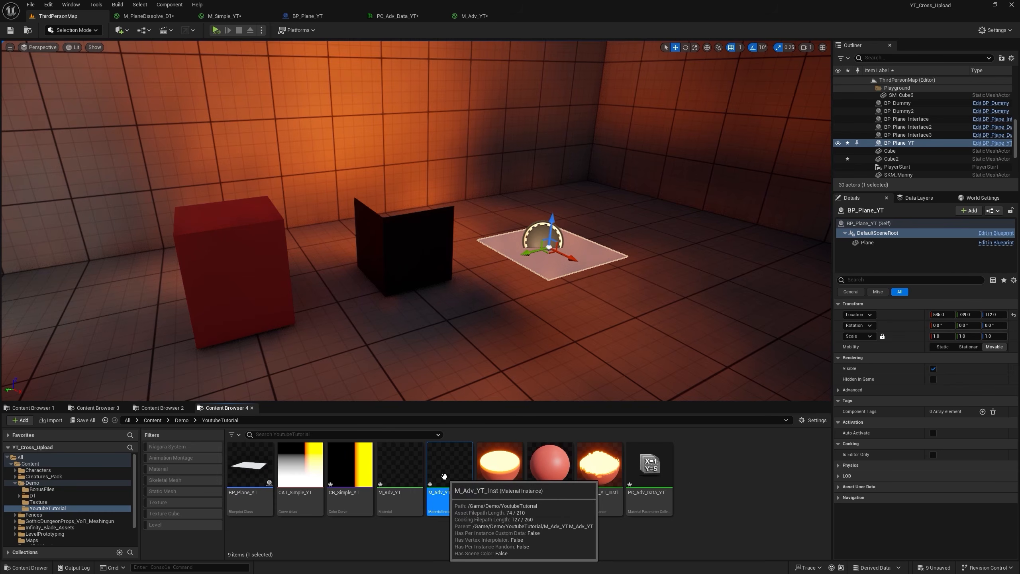
pyautogui.doubleClick(444, 476)
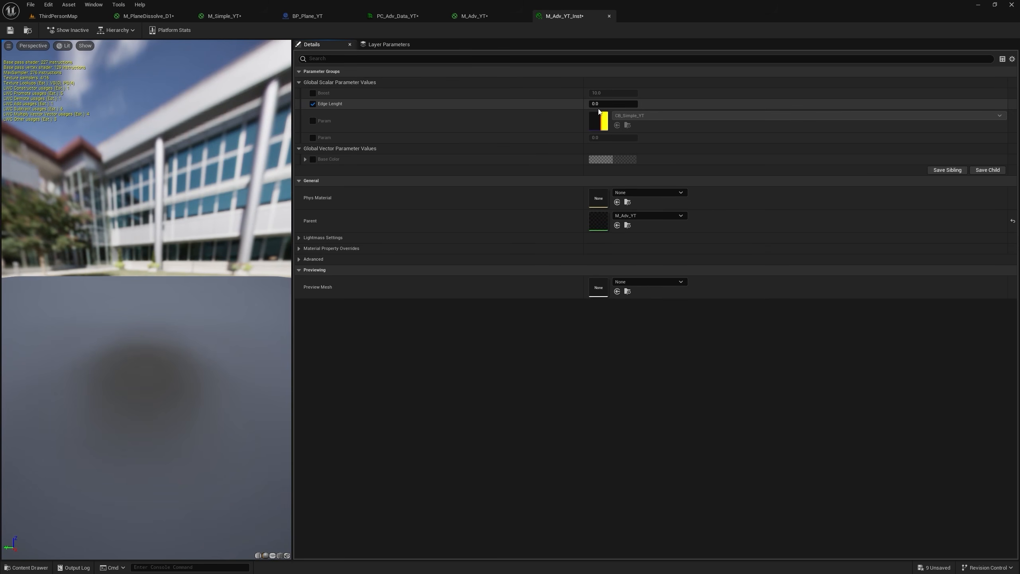
pyautogui.click(58, 15)
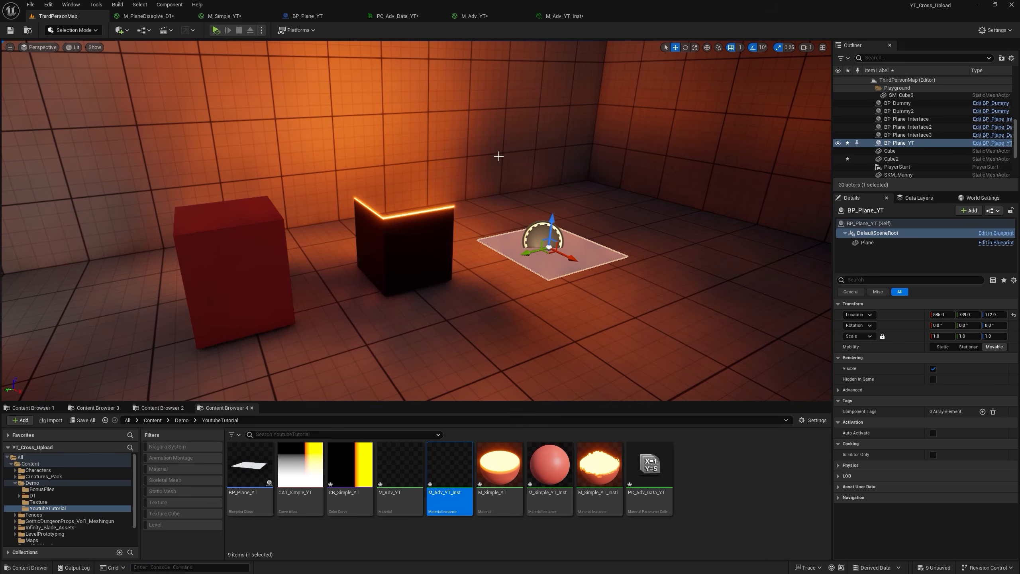
pyautogui.moveTo(549, 255); pyautogui.dragTo(591, 268)
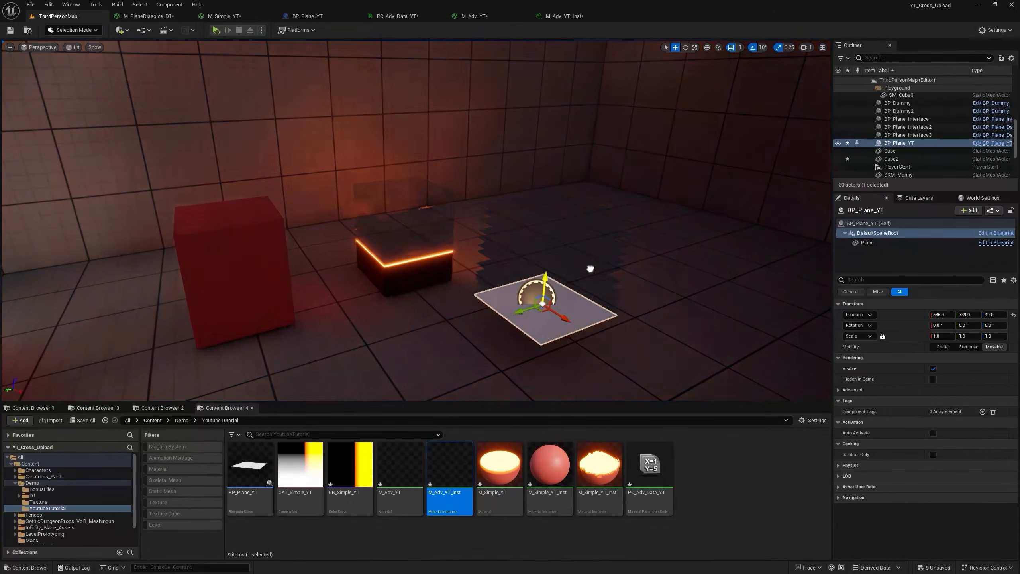
# Step: Make the M_Adv_YT material two-sided, apply it, and lower BP_Plane_YT in the level to check the hollow cube's inside
pyautogui.click(565, 19)
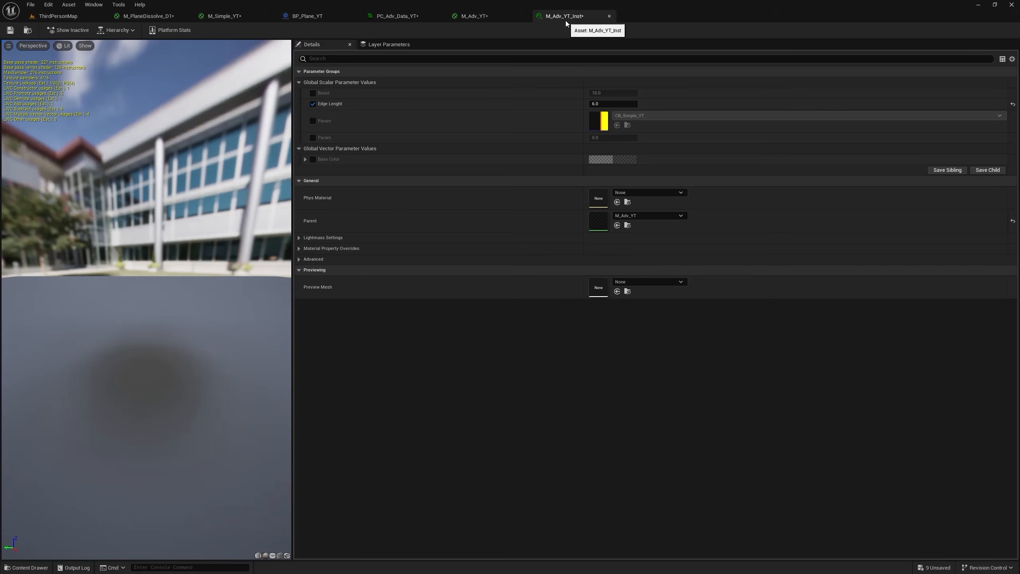
pyautogui.click(481, 17)
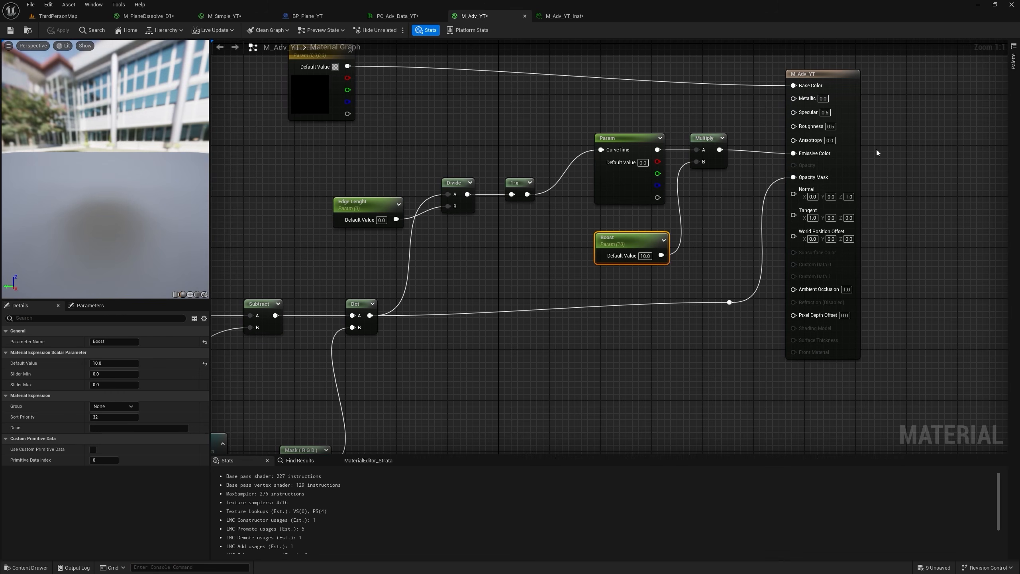
pyautogui.click(852, 140)
pyautogui.click(90, 374)
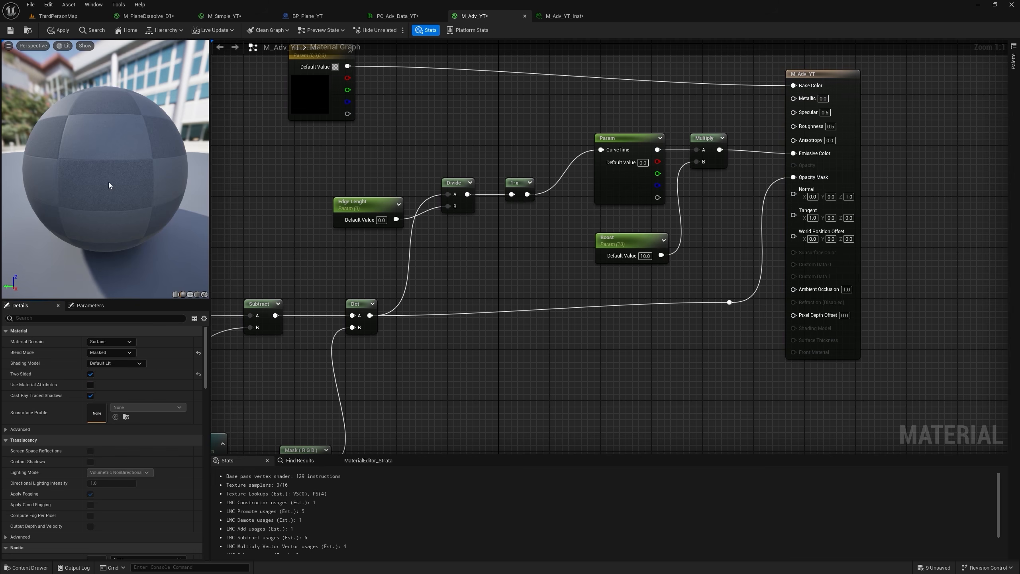
pyautogui.click(55, 34)
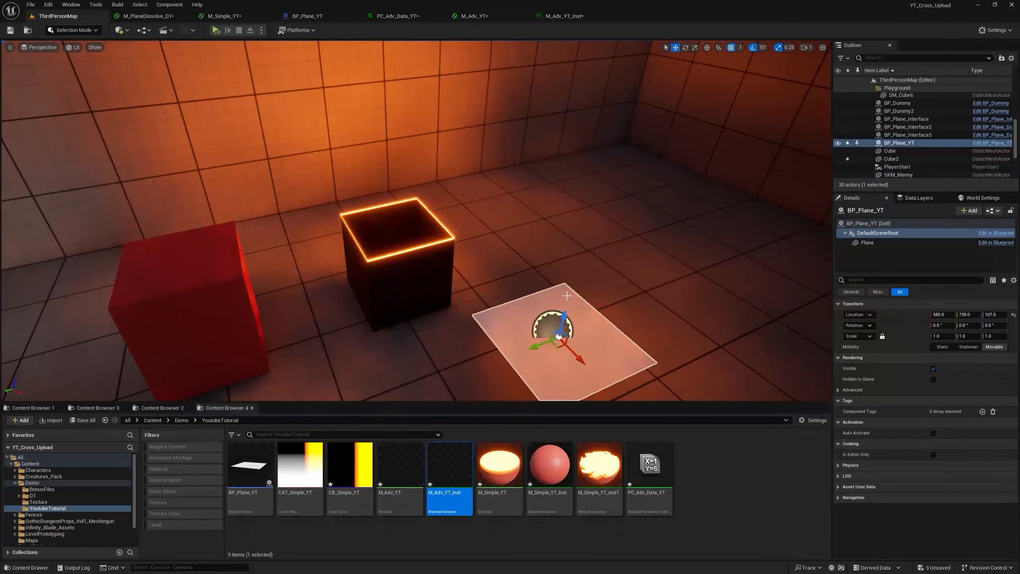
pyautogui.moveTo(562, 322); pyautogui.dragTo(552, 342)
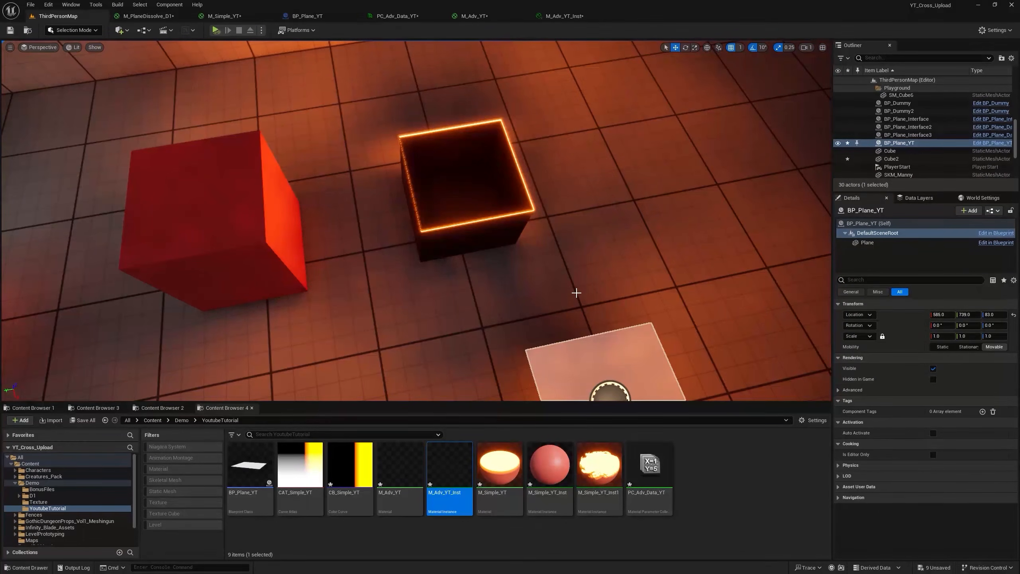
# Step: Add a vector parameter named Pos to the M_Adv_YT graph, above the Pos collection parameter
pyautogui.moveTo(576, 293); pyautogui.dragTo(579, 292, button='right')
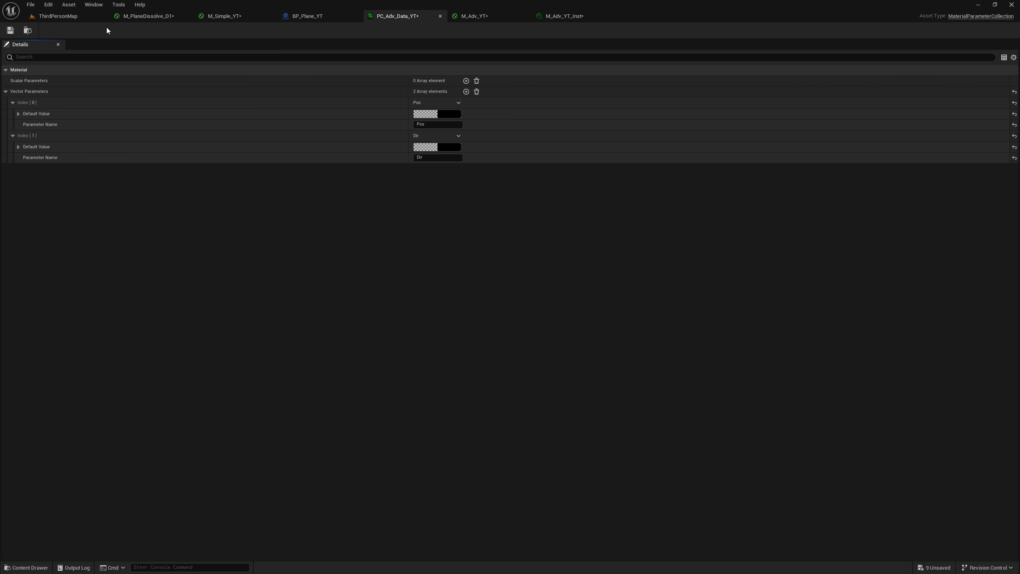
pyautogui.click(96, 16)
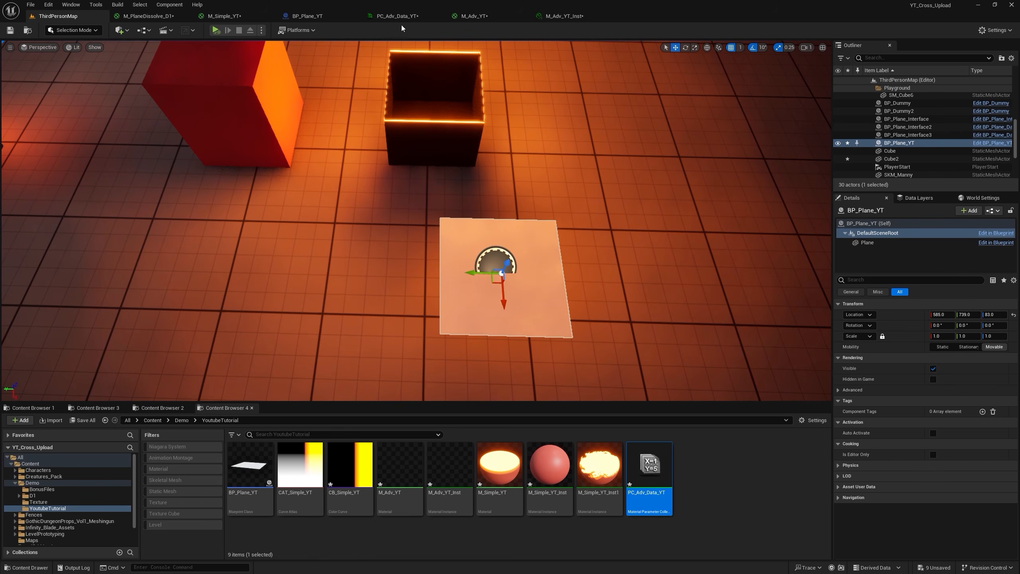
pyautogui.click(473, 16)
pyautogui.moveTo(462, 237); pyautogui.dragTo(582, 257, button='right')
pyautogui.click(460, 103)
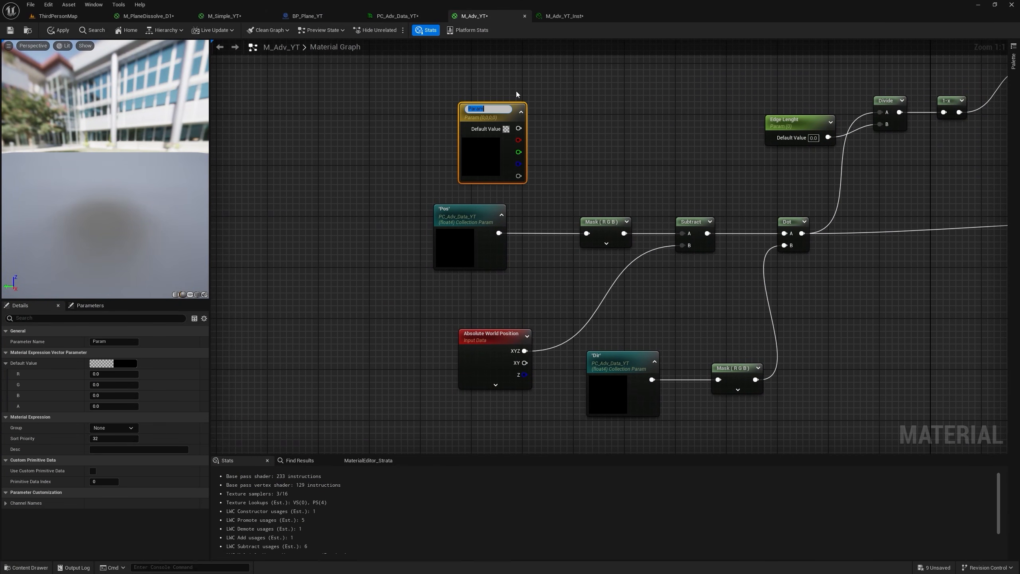
pyautogui.write('Pos')
pyautogui.press('Return')
pyautogui.moveTo(518, 125); pyautogui.dragTo(632, 170)
pyautogui.click(589, 149)
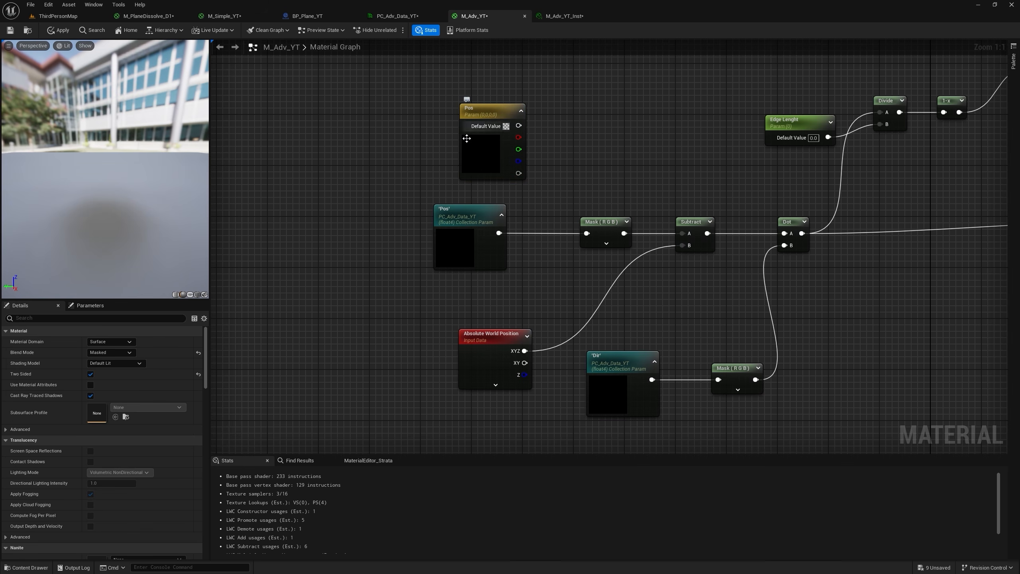
# Step: In BP_Plane_YT, add a Plane reference feeding a Set Vector Parameter Value on Materials node with Parameter Name dir below the existing graph
pyautogui.click(306, 16)
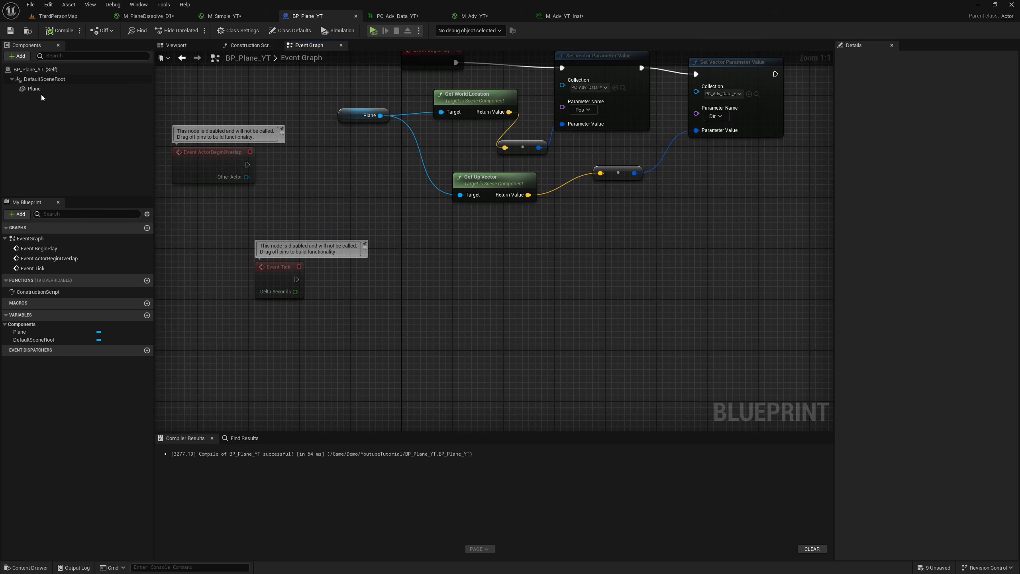
pyautogui.moveTo(35, 89); pyautogui.dragTo(335, 338)
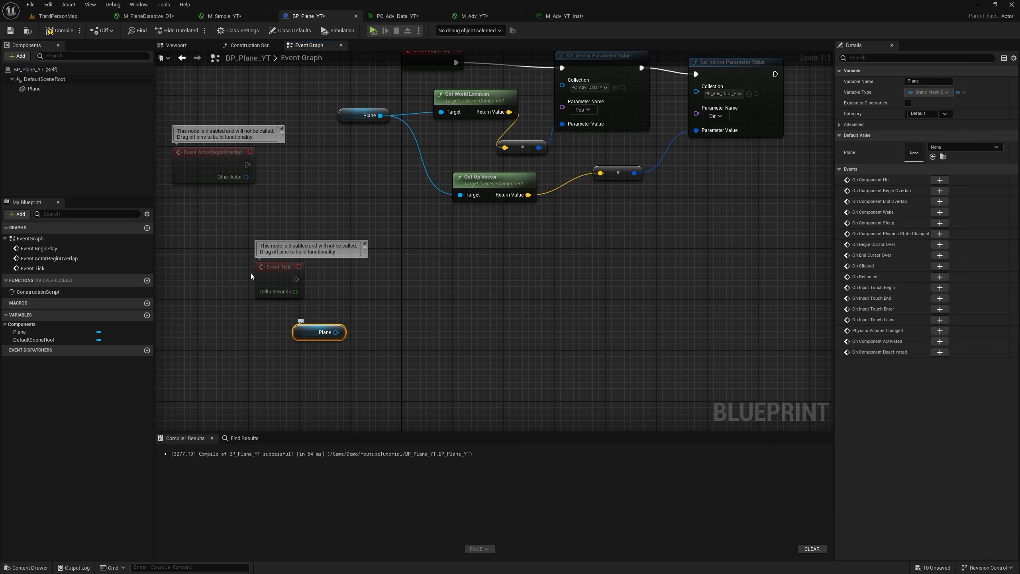
pyautogui.click(30, 5)
pyautogui.moveTo(336, 332); pyautogui.dragTo(423, 324)
pyautogui.write('set vecto pla')
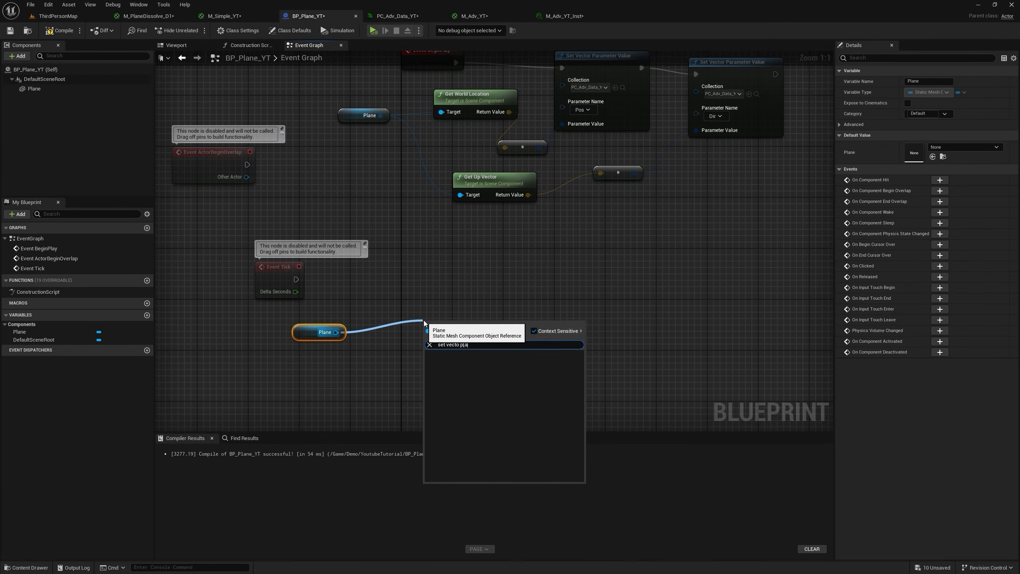
pyautogui.write('ra')
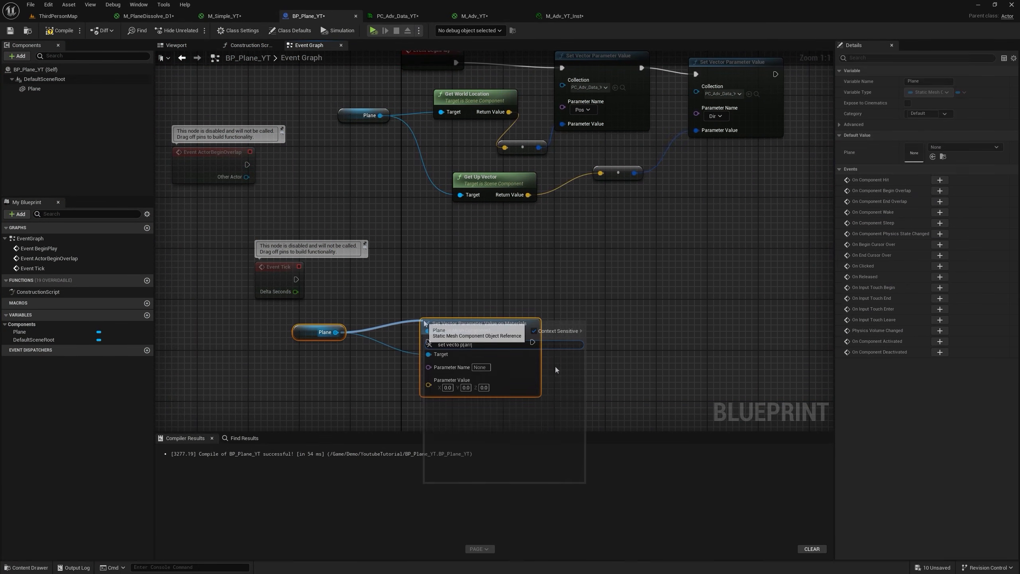
pyautogui.moveTo(555, 369); pyautogui.dragTo(567, 262, button='right')
pyautogui.moveTo(528, 242); pyautogui.dragTo(558, 215)
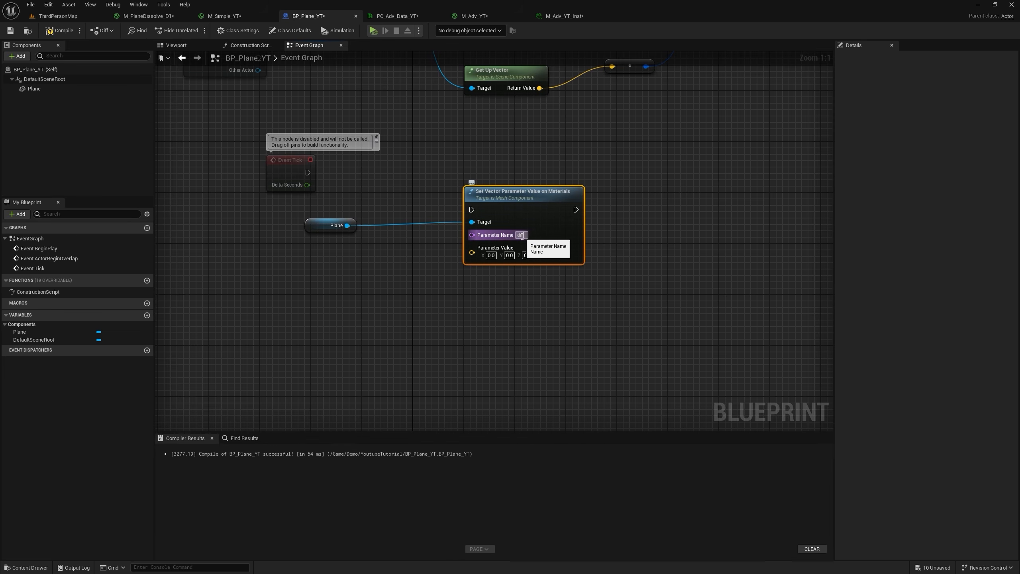
pyautogui.moveTo(523, 223); pyautogui.dragTo(500, 320, button='right')
pyautogui.moveTo(507, 288); pyautogui.dragTo(559, 269)
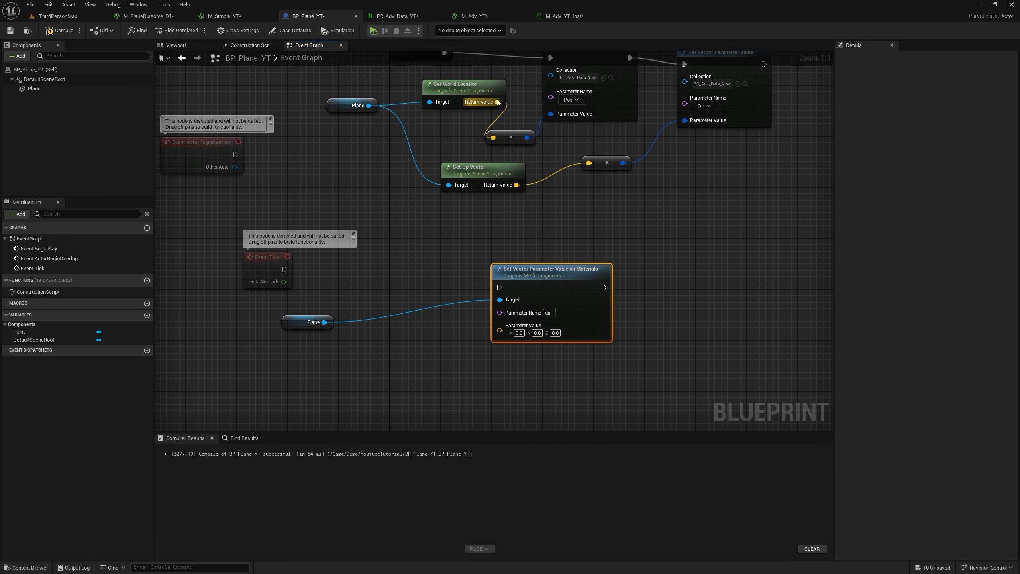
# Step: Try feeding Get World Location's return value into the dir node's Parameter Value, and break that link again
pyautogui.moveTo(497, 102); pyautogui.dragTo(500, 150, button='right')
pyautogui.moveTo(500, 150); pyautogui.dragTo(540, 411)
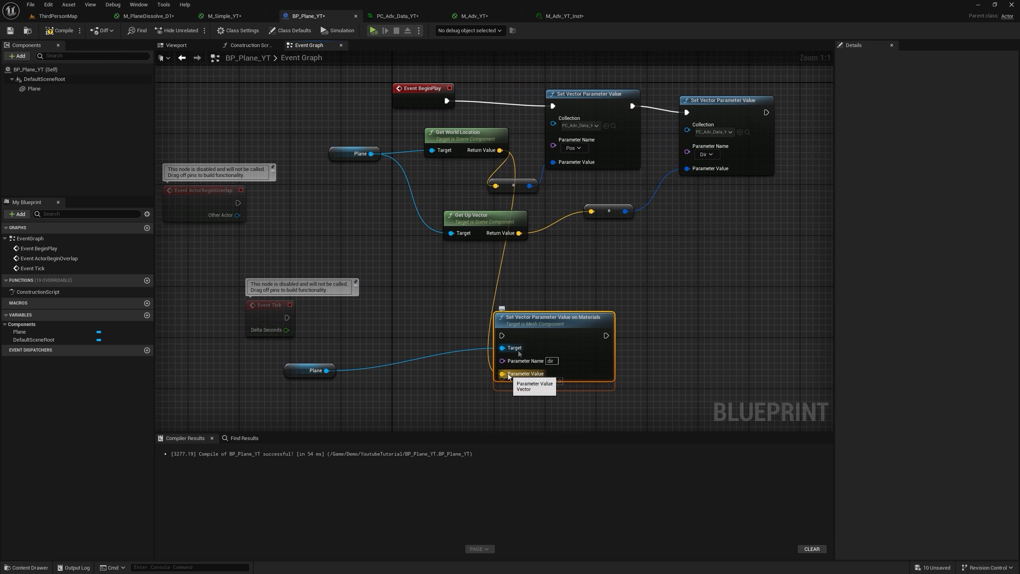
pyautogui.keyDown('alt'); pyautogui.click(502, 374); pyautogui.keyUp('alt')
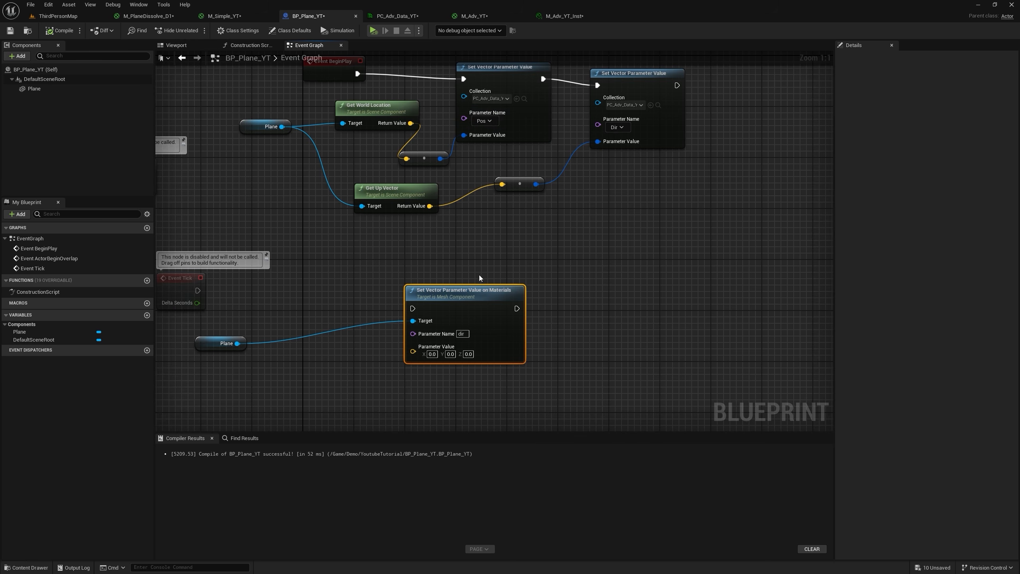
# Step: Duplicate the Set Vector Parameter Value on Materials node, chain the copy after the original, and set its Parameter Name to pos
pyautogui.hotkey('ctrl', 'd')
pyautogui.moveTo(528, 308); pyautogui.dragTo(578, 302)
pyautogui.click(624, 329)
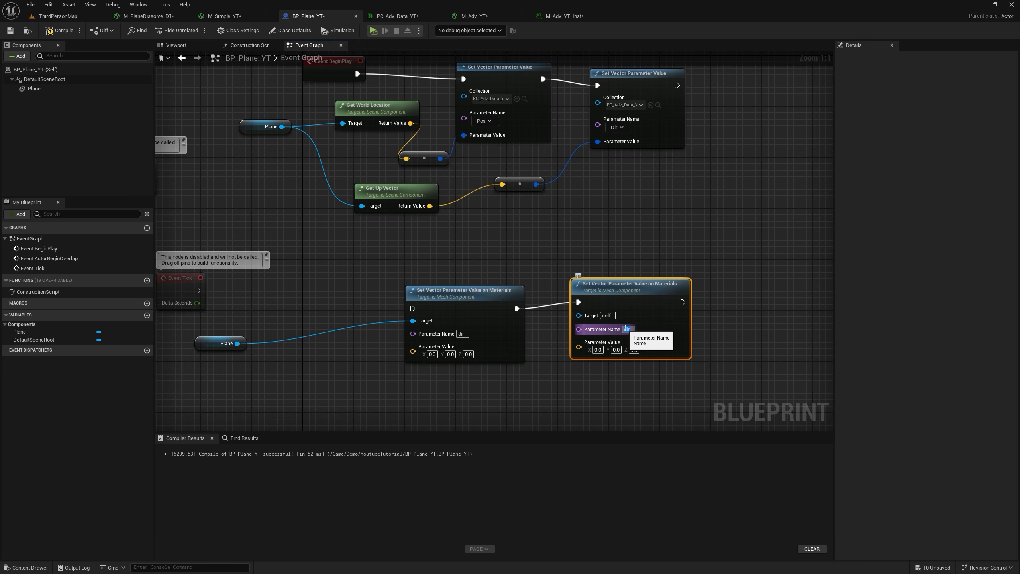
pyautogui.write('pos')
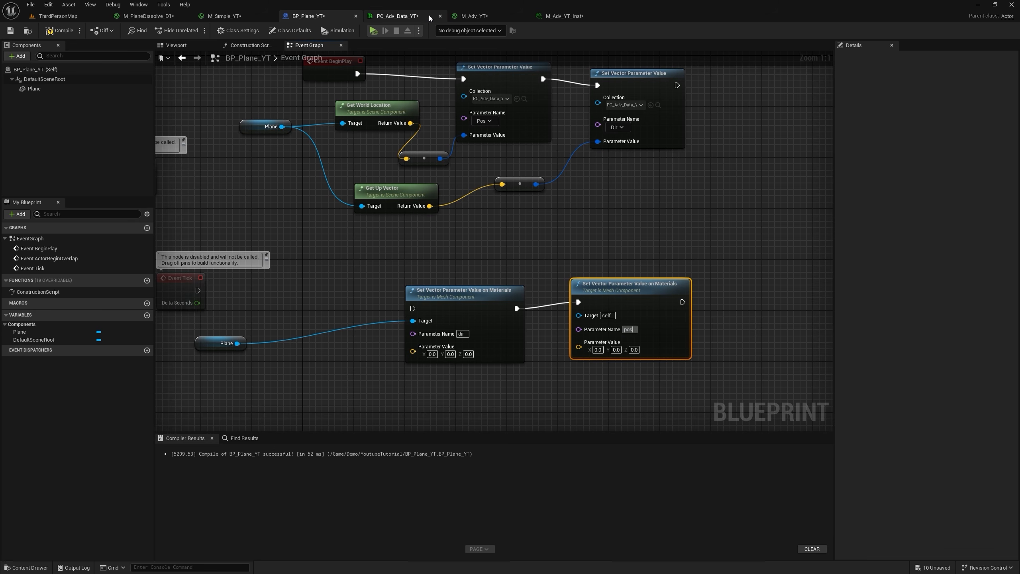
# Step: Add a second vector parameter to M_Adv_YT below the Dir collection parameter and open its name for editing
pyautogui.click(508, 20)
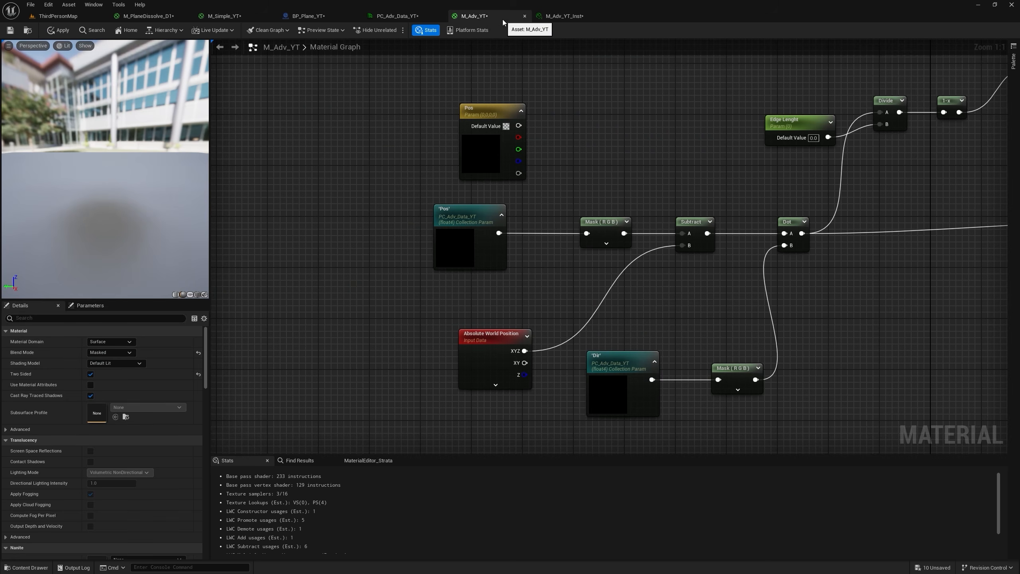
pyautogui.click(464, 284)
pyautogui.moveTo(504, 264); pyautogui.dragTo(497, 340, button='right')
pyautogui.scroll(-2, 469, 229)
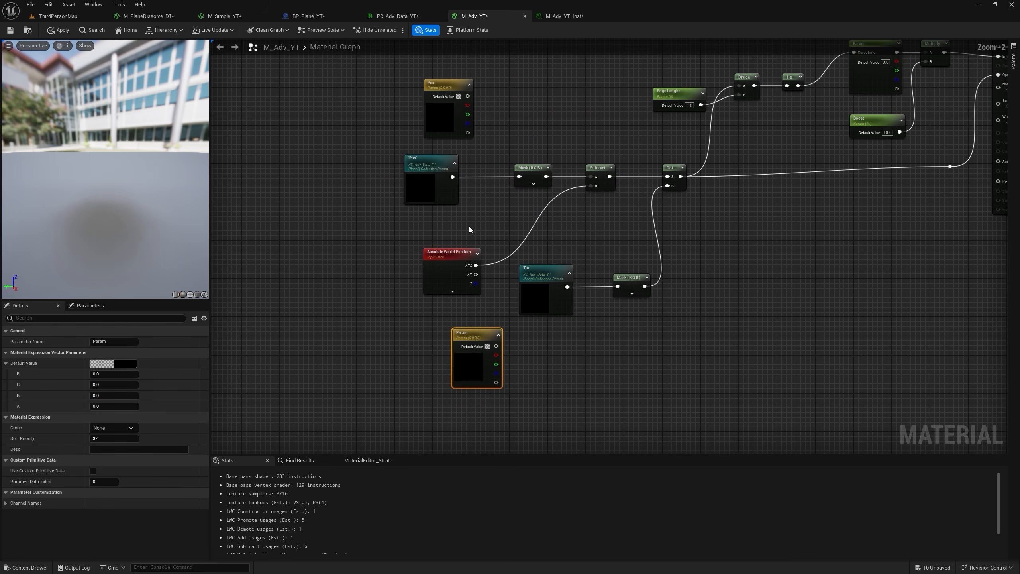
pyautogui.scroll(2, 465, 332)
pyautogui.press('F2')
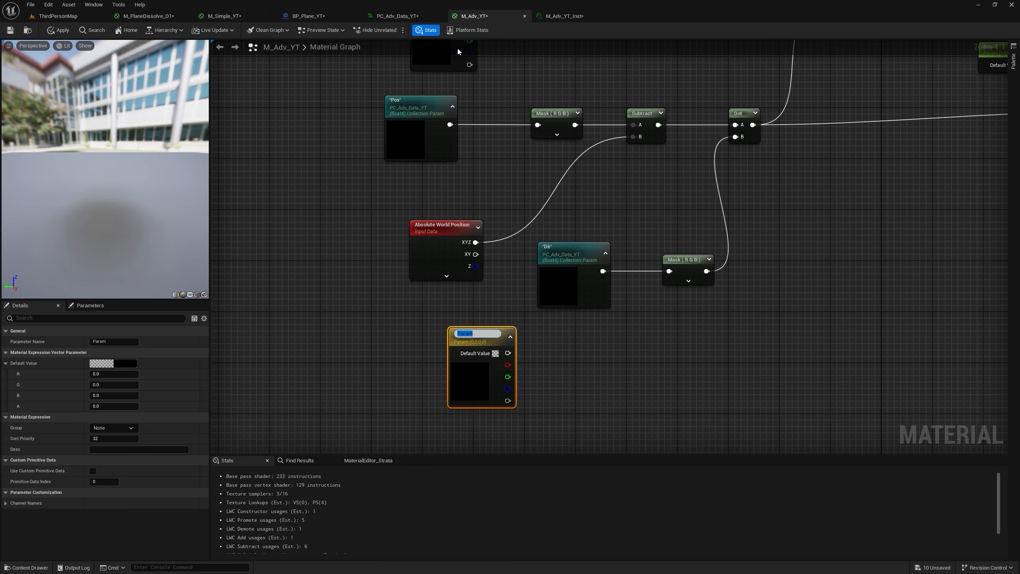
# Step: Search the level's actors for "du", select BP_Dummy, and inspect its Plane Cut Actor setting
pyautogui.click(307, 16)
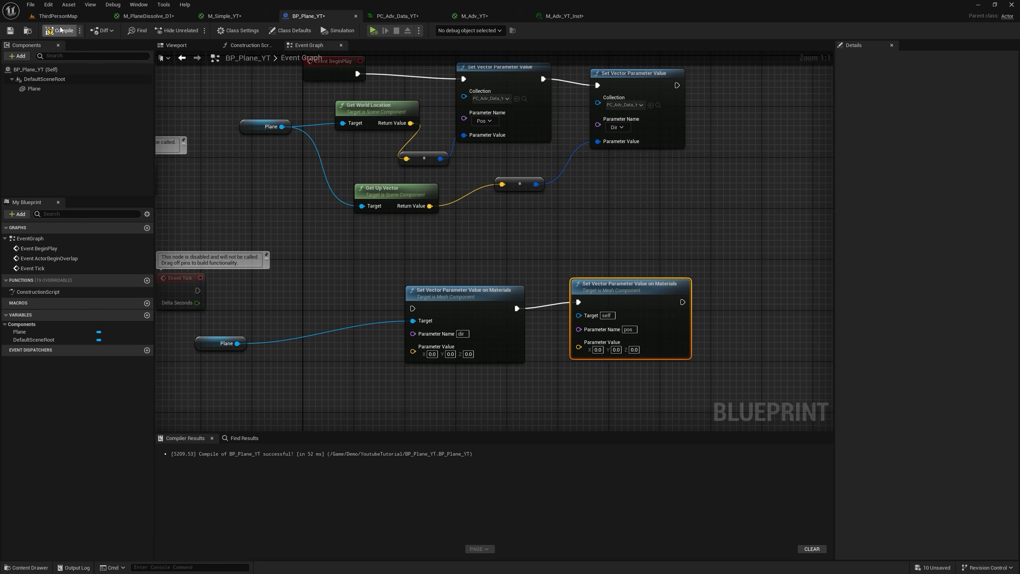
pyautogui.click(56, 16)
pyautogui.click(434, 128)
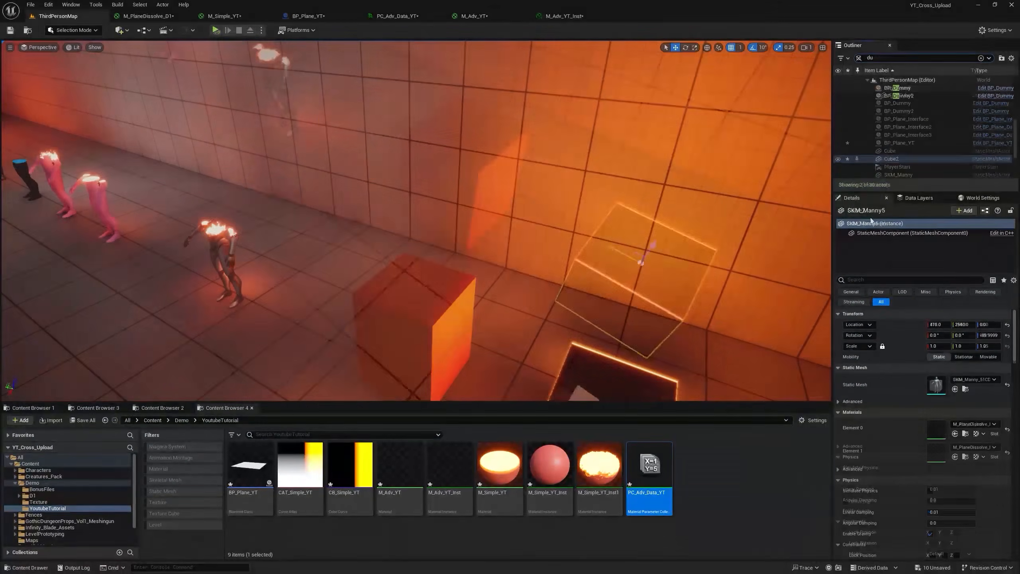
pyautogui.click(898, 88)
pyautogui.scroll(-1, 957, 442)
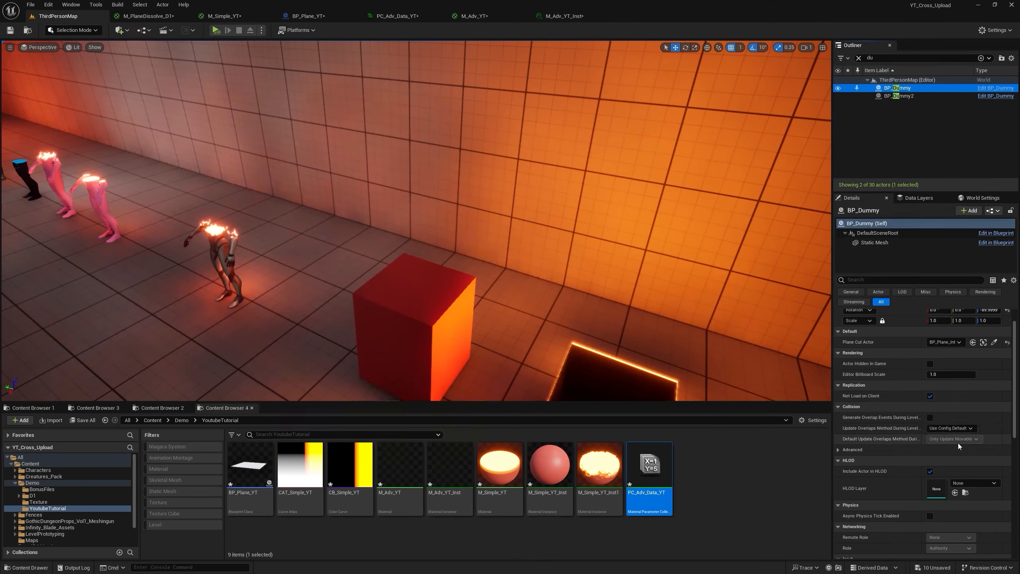
pyautogui.click(946, 342)
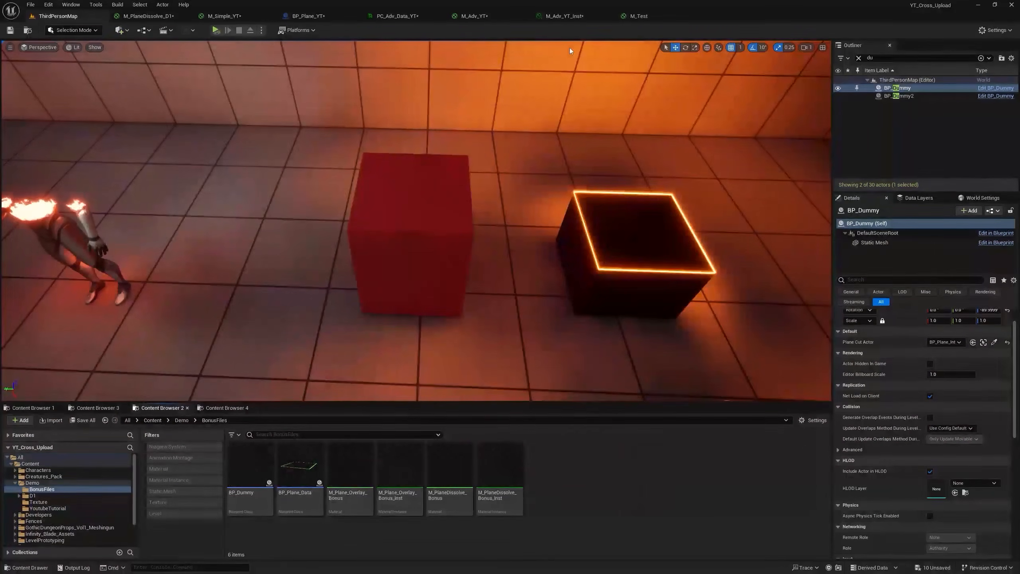
# Step: Override Base Color in M_Adv_YT_Inst with a red tone and check the hollow cube's inside in the level
pyautogui.click(560, 18)
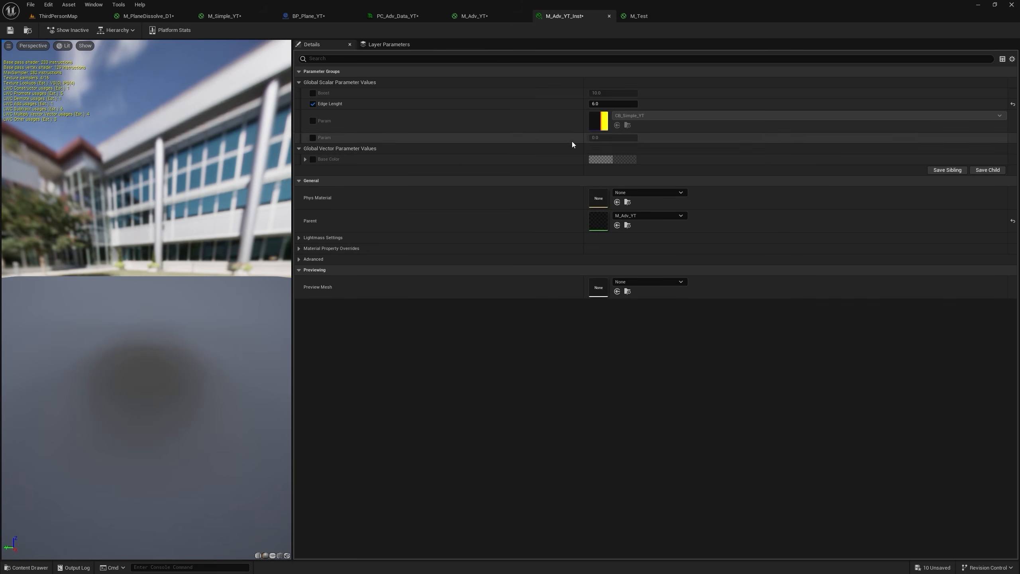
pyautogui.click(313, 159)
pyautogui.click(635, 159)
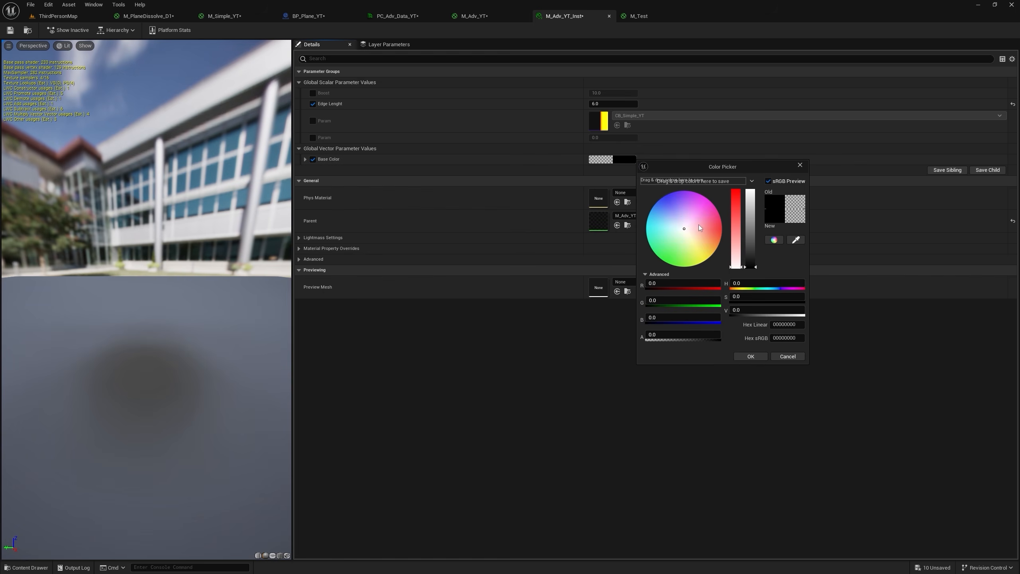
pyautogui.moveTo(711, 235); pyautogui.dragTo(733, 238)
pyautogui.click(749, 356)
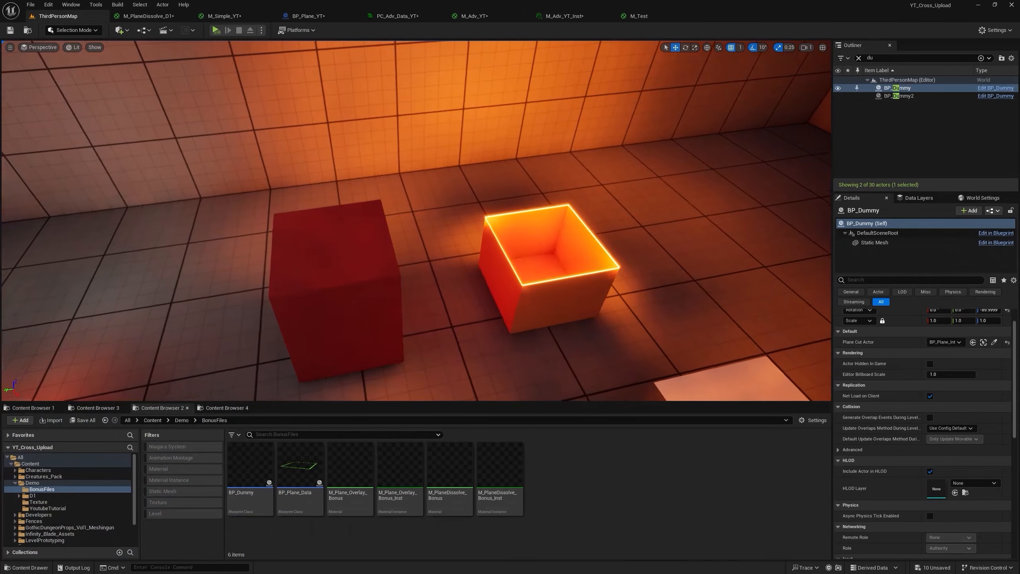
pyautogui.press('f')
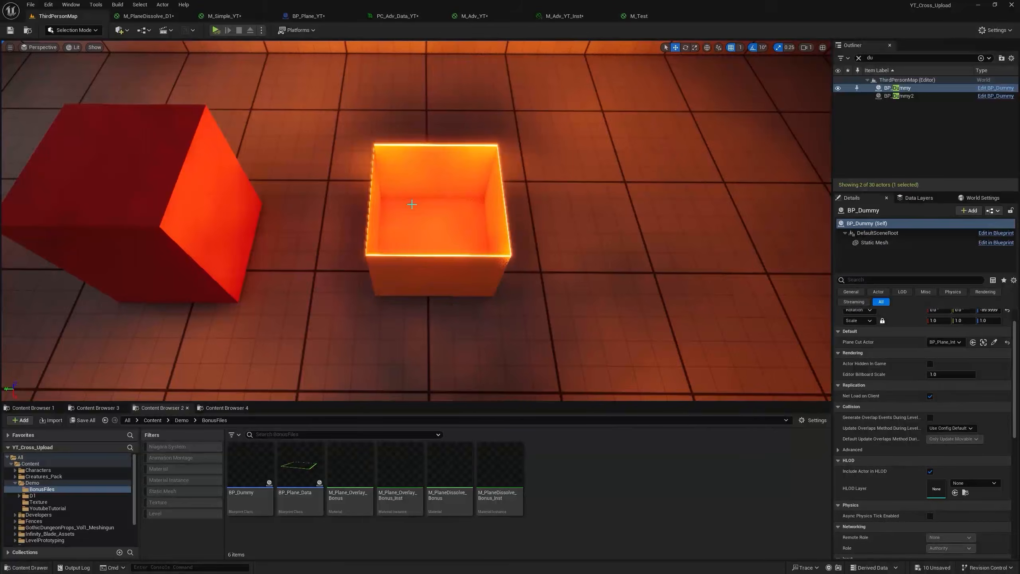
pyautogui.scroll(4, 412, 204)
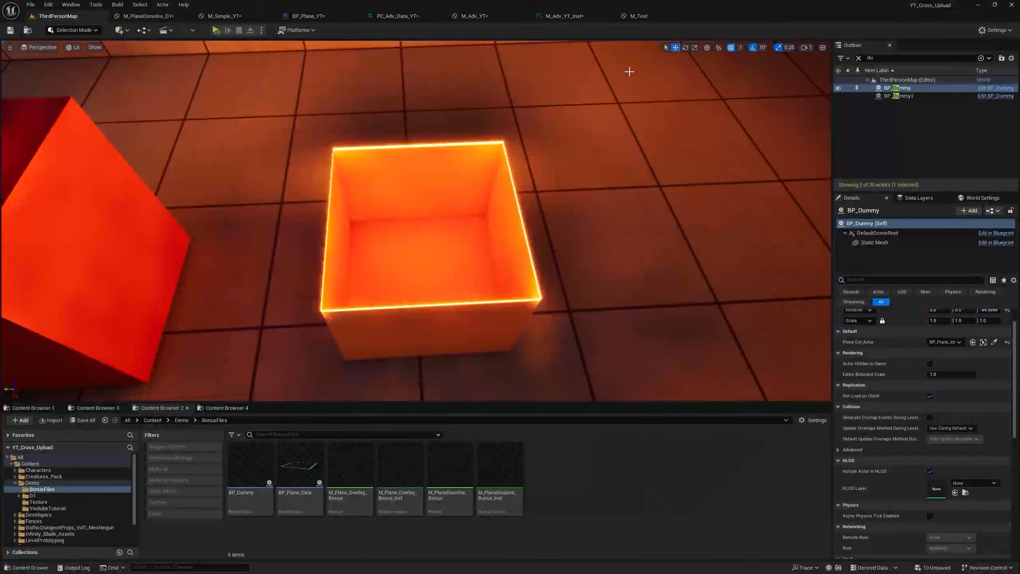
# Step: Examine how the M_Test material uses TwoSidedSign and an If node to choose between Default Lit and Unlit shading models
pyautogui.click(639, 17)
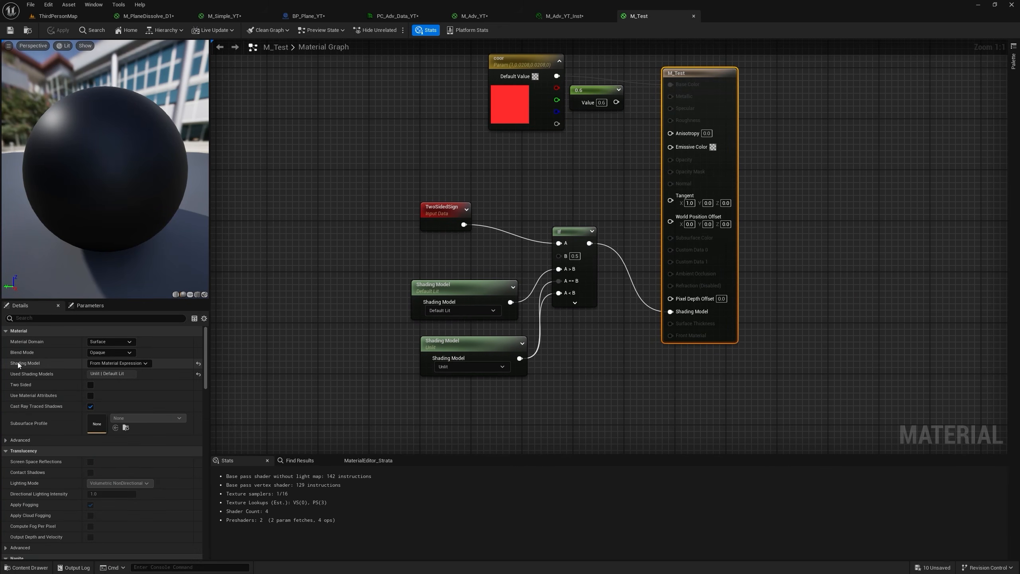
pyautogui.click(111, 362)
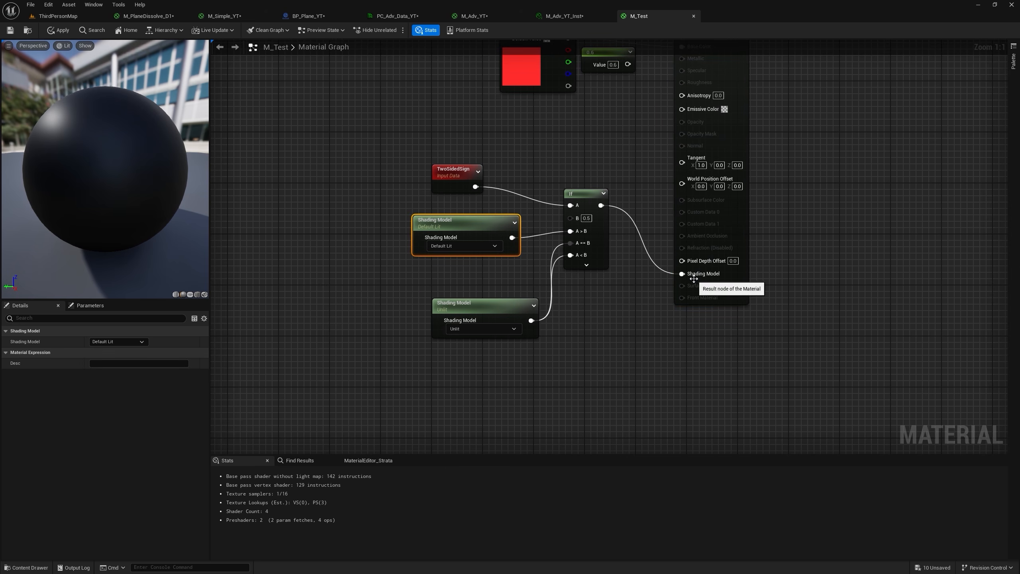
pyautogui.moveTo(464, 220); pyautogui.dragTo(458, 233)
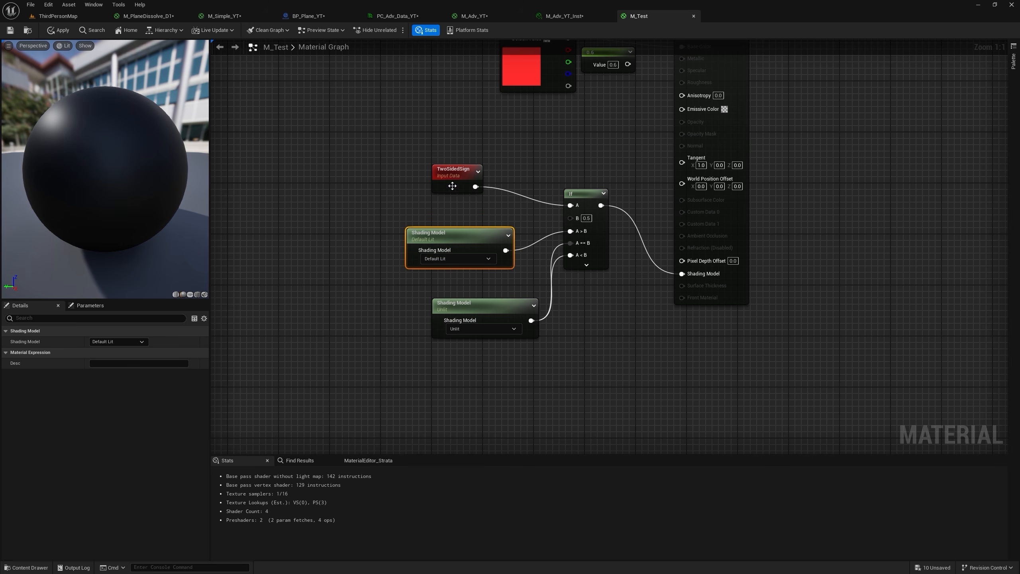
pyautogui.moveTo(455, 178)
pyautogui.mouseDown()
pyautogui.moveTo(466, 196)
pyautogui.moveTo(466, 163)
pyautogui.mouseUp()
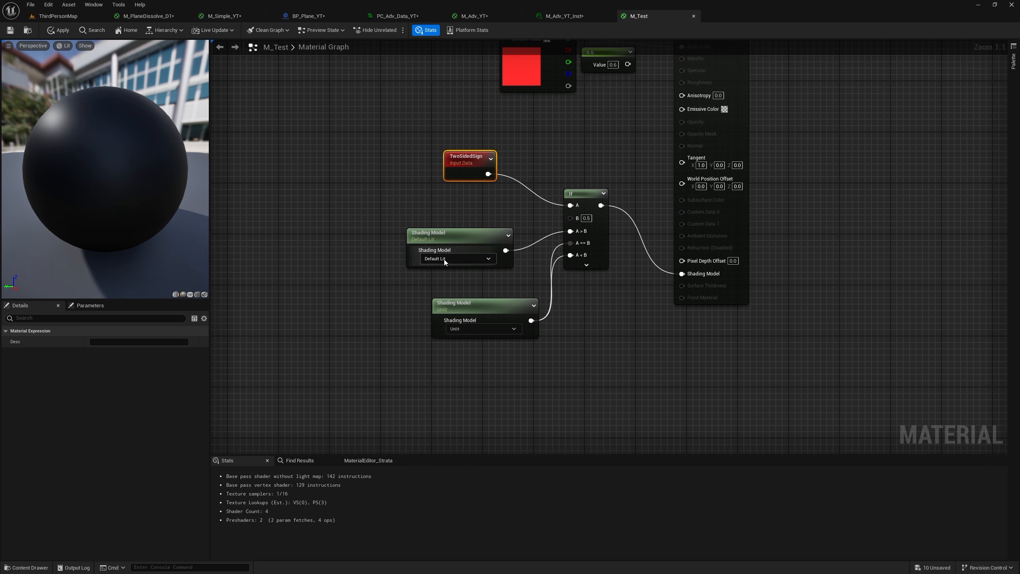
pyautogui.click(499, 224)
pyautogui.moveTo(499, 224); pyautogui.dragTo(424, 300, button='right')
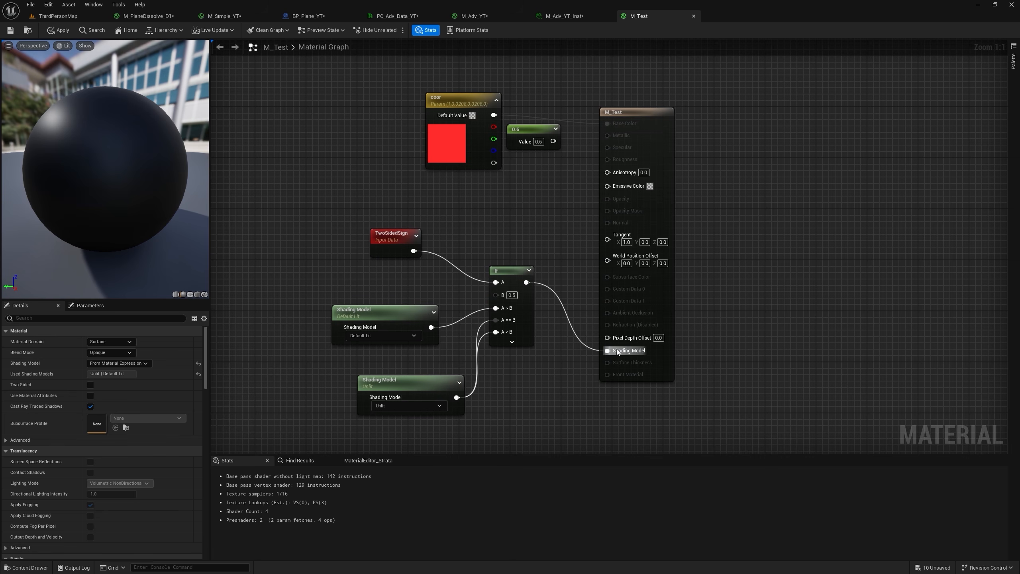
pyautogui.moveTo(490, 352); pyautogui.dragTo(548, 326, button='right')
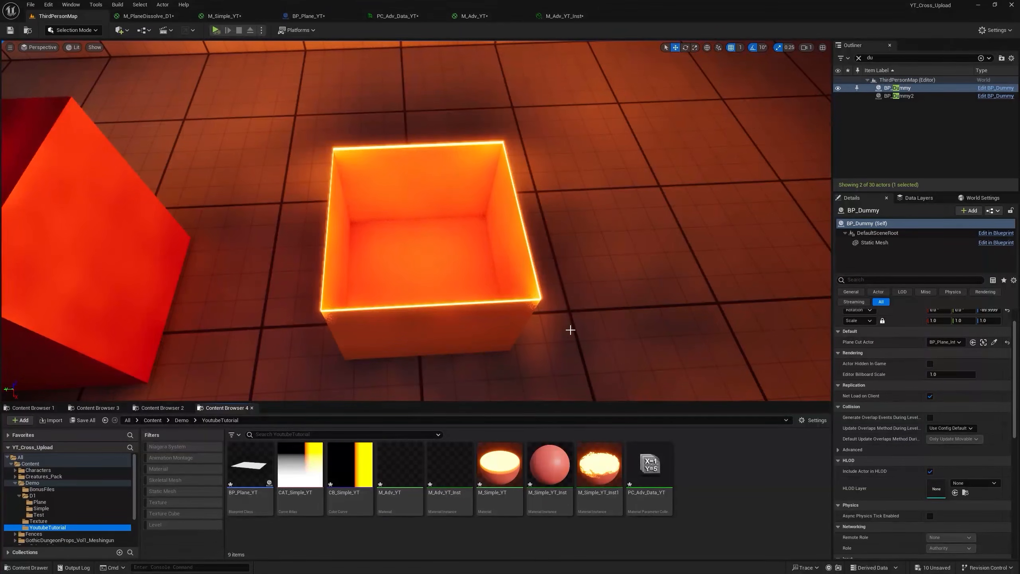
# Step: Select the solid Cube and raise the Alpha value in M_Simple_YT_Inst to compare its dissolve with the hollow cube
pyautogui.moveTo(490, 307)
pyautogui.mouseDown(button='right')
pyautogui.moveTo(406, 270)
pyautogui.moveTo(346, 261)
pyautogui.moveTo(394, 261)
pyautogui.moveTo(487, 223)
pyautogui.moveTo(505, 228)
pyautogui.mouseUp(button='right')
pyautogui.click(487, 223)
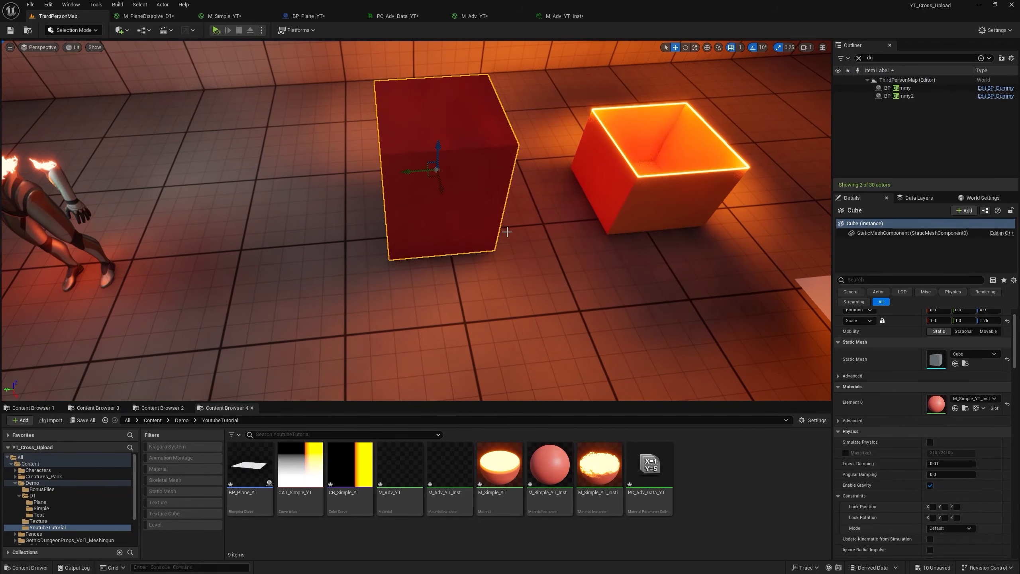
pyautogui.doubleClick(567, 484)
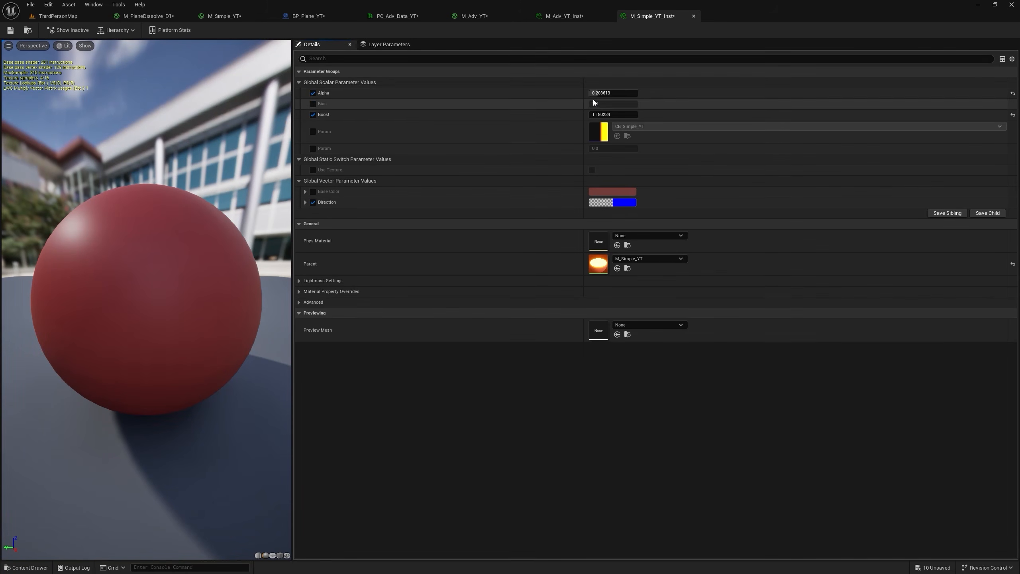
pyautogui.moveTo(599, 93); pyautogui.dragTo(621, 93)
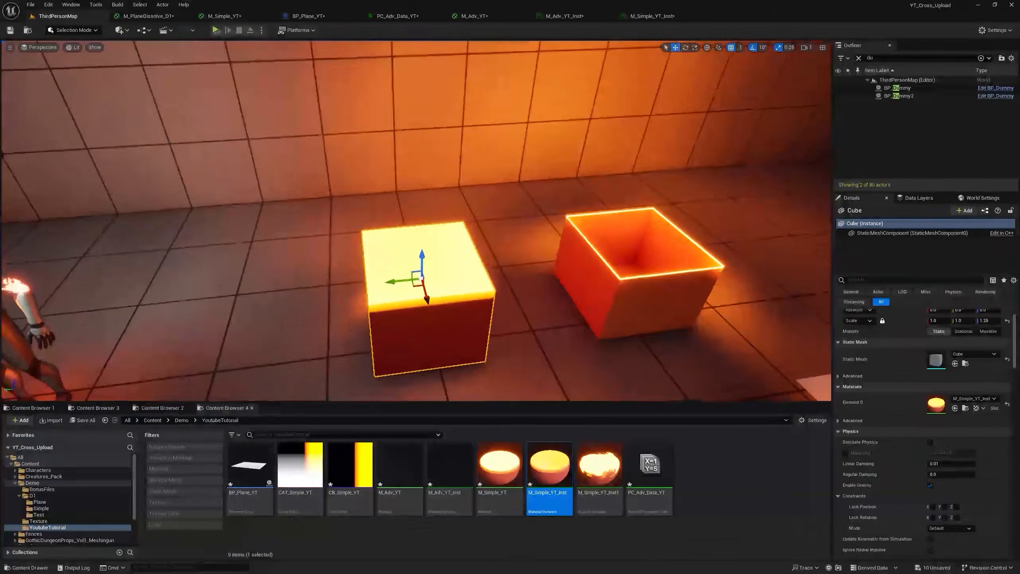
# Step: Turn off Two Sided for the M_Simple_YT material used on the solid cube and apply the change
pyautogui.moveTo(362, 317)
pyautogui.mouseDown(button='right')
pyautogui.moveTo(362, 341)
pyautogui.moveTo(361, 317)
pyautogui.mouseUp(button='right')
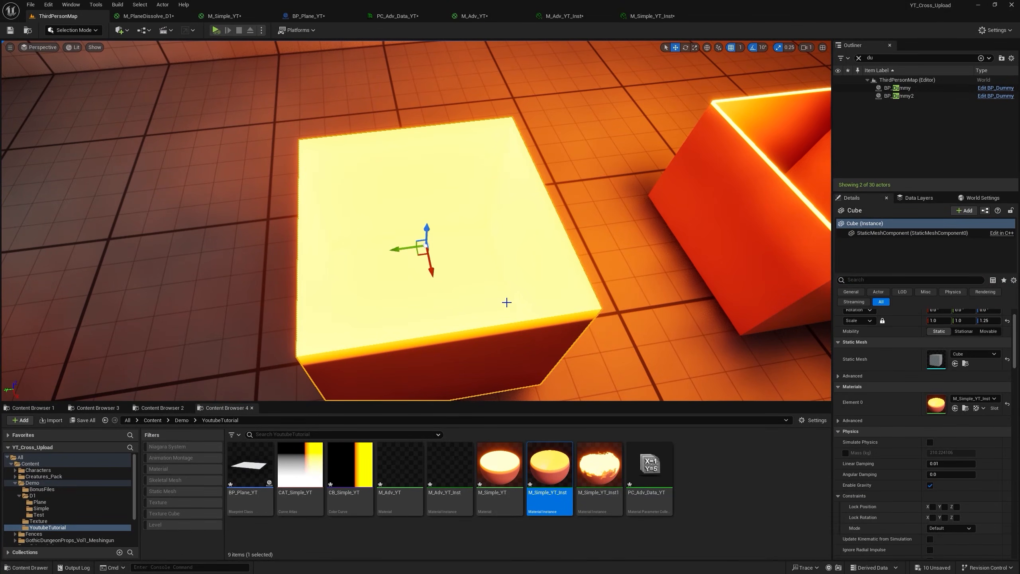
pyautogui.moveTo(507, 302); pyautogui.dragTo(535, 294, button='right')
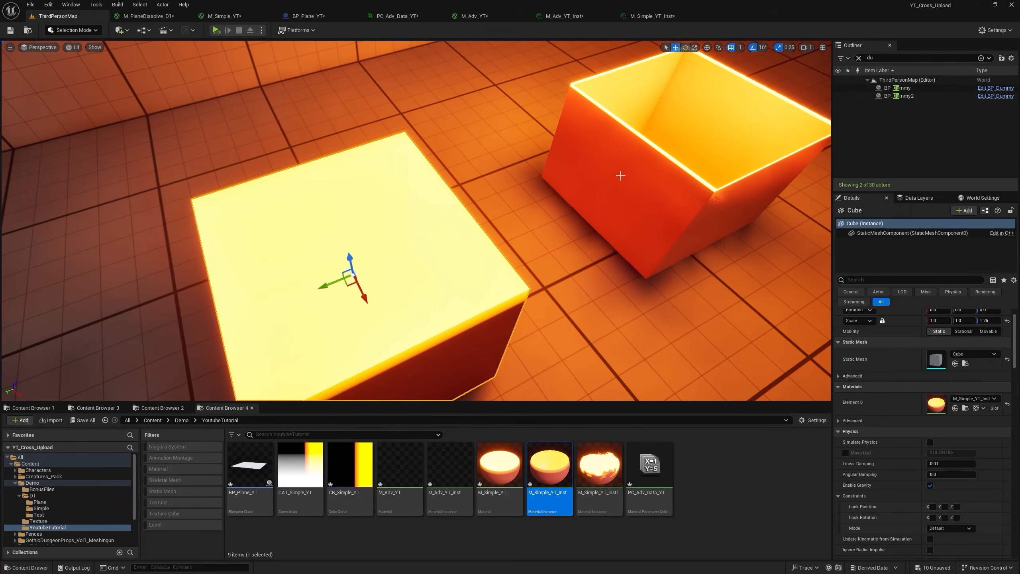
pyautogui.moveTo(489, 318); pyautogui.dragTo(464, 318, button='right')
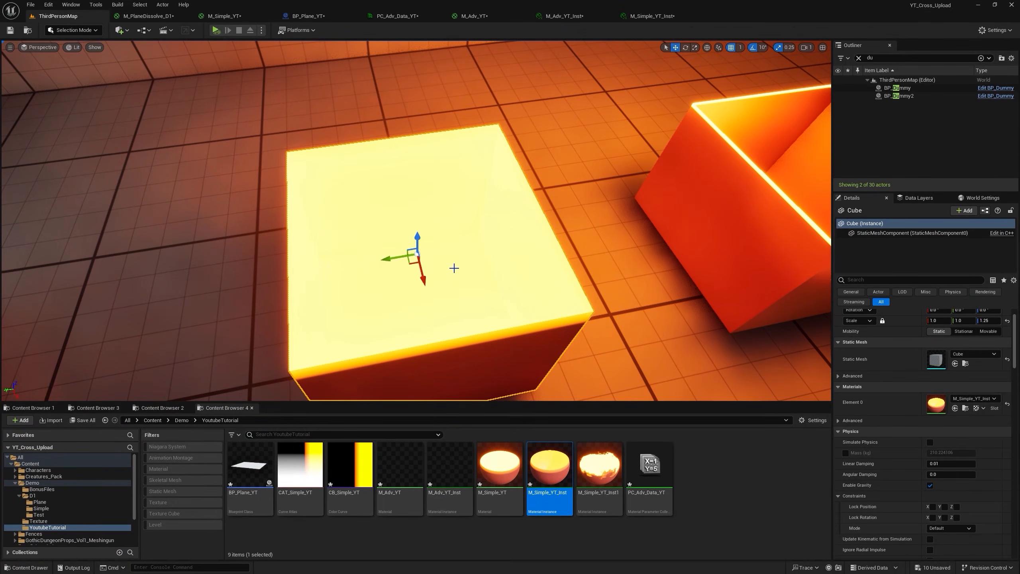
pyautogui.doubleClick(499, 468)
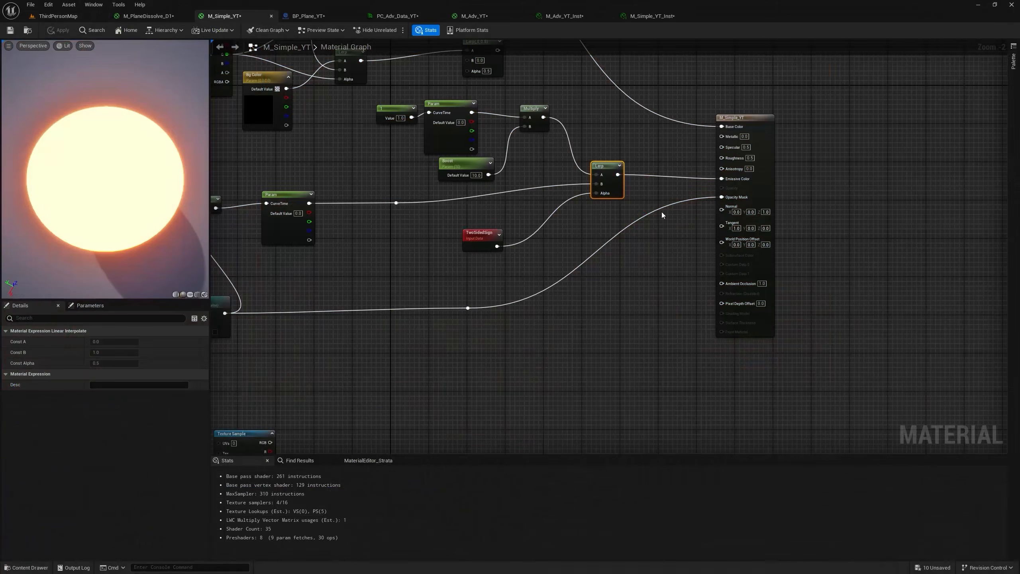
pyautogui.click(765, 177)
pyautogui.click(90, 374)
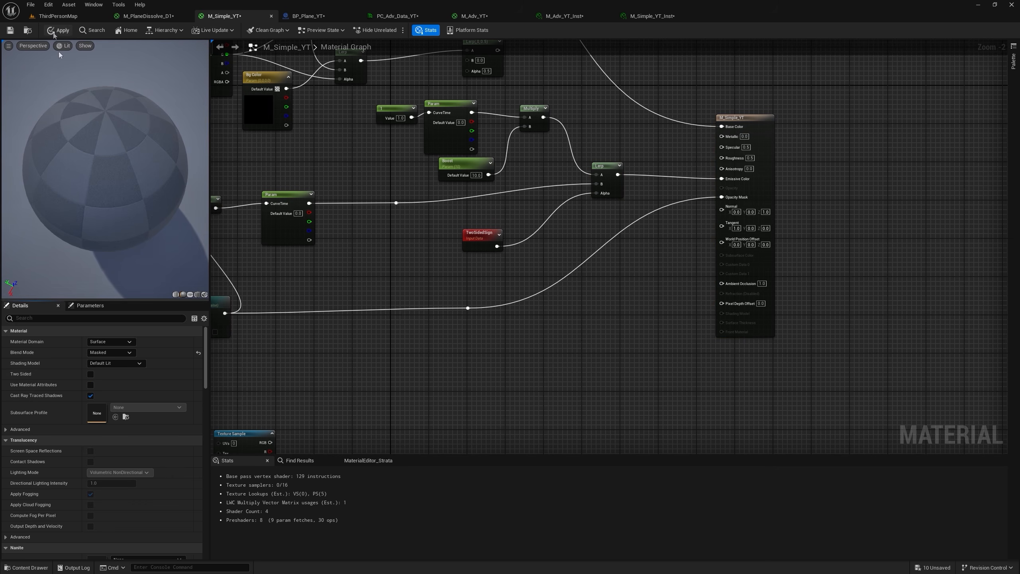
pyautogui.click(56, 31)
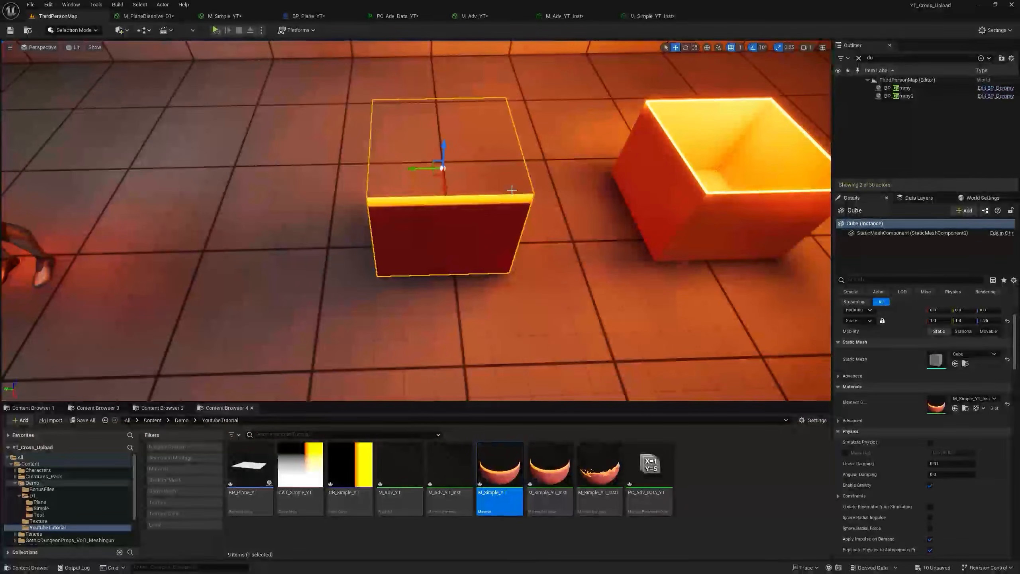
# Step: Create a new material named M_Simple_overlay_YT in the YoutubeTutorial folder and open it for editing
pyautogui.click(709, 497)
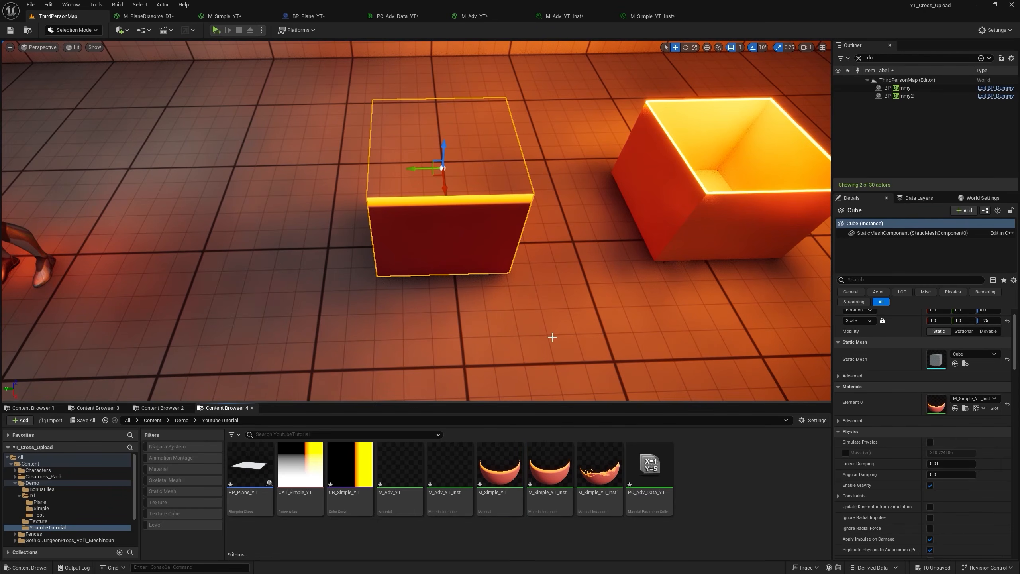
pyautogui.rightClick(723, 478)
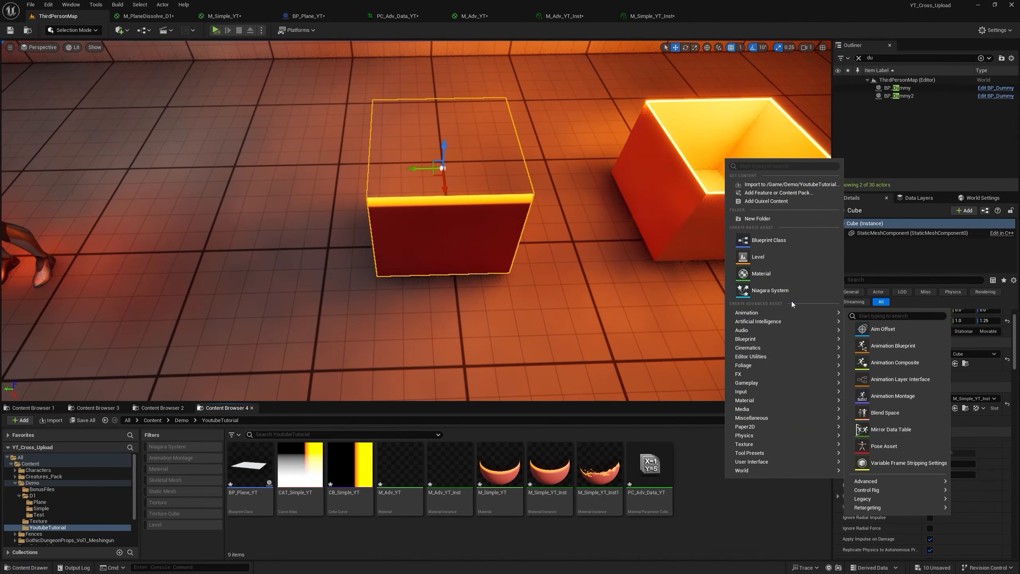
pyautogui.click(772, 279)
pyautogui.write('M_S')
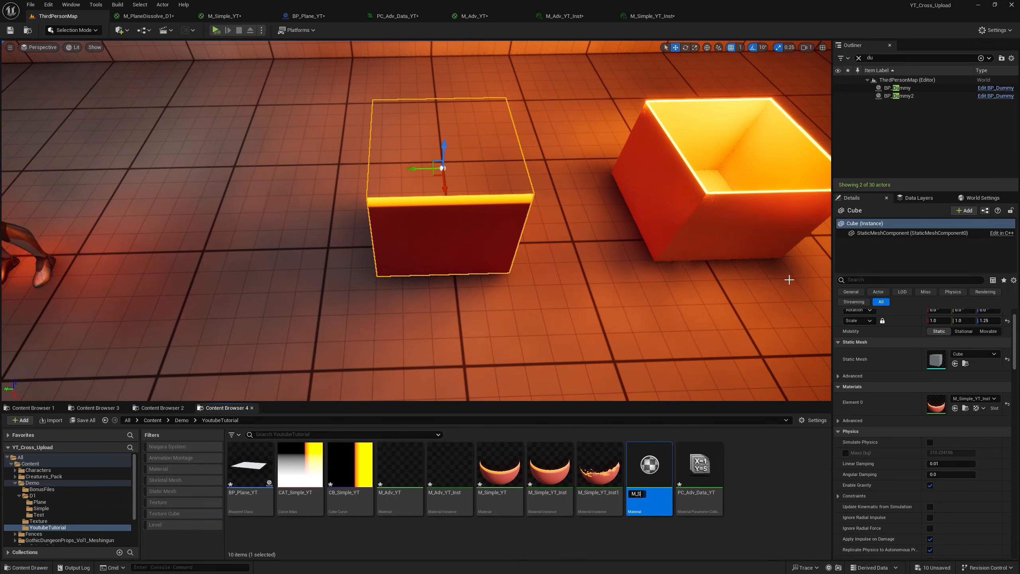
pyautogui.write('imple_overlay_YT')
pyautogui.press('Return')
pyautogui.doubleClick(649, 466)
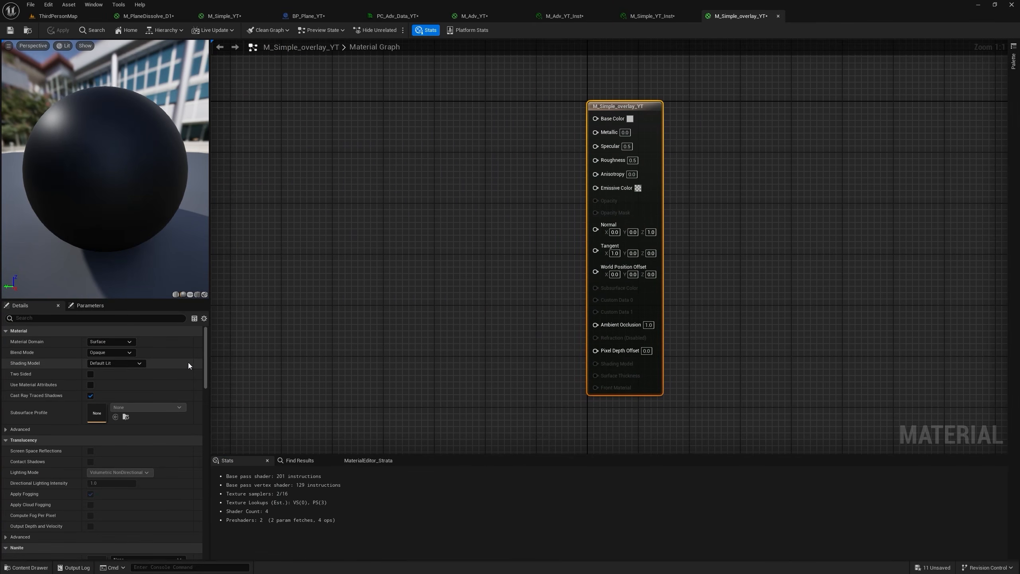
# Step: Set M_Simple_overlay_YT's shading model to Unlit and its blend mode to Masked
pyautogui.click(115, 365)
pyautogui.click(115, 373)
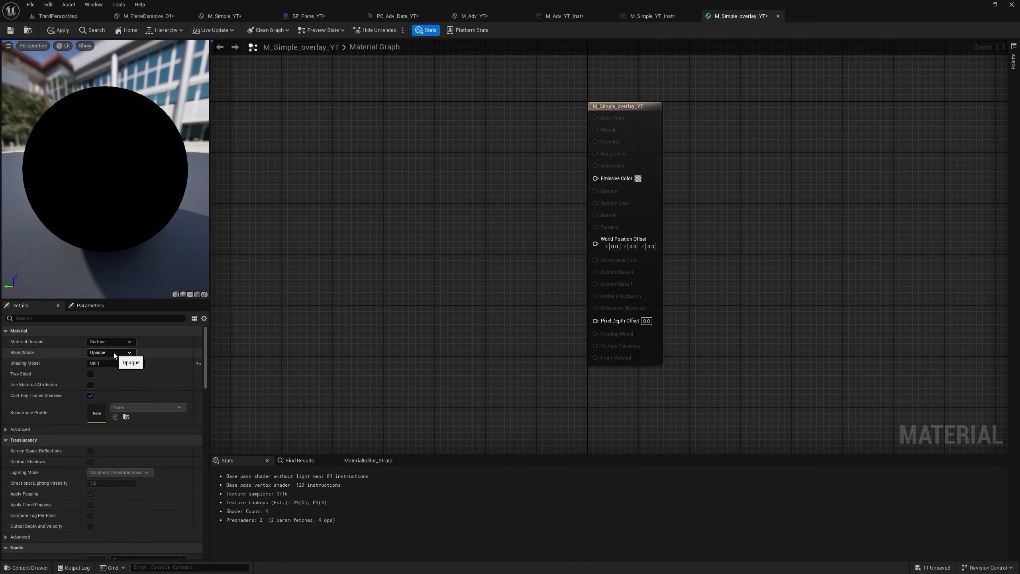
pyautogui.click(112, 352)
pyautogui.click(118, 370)
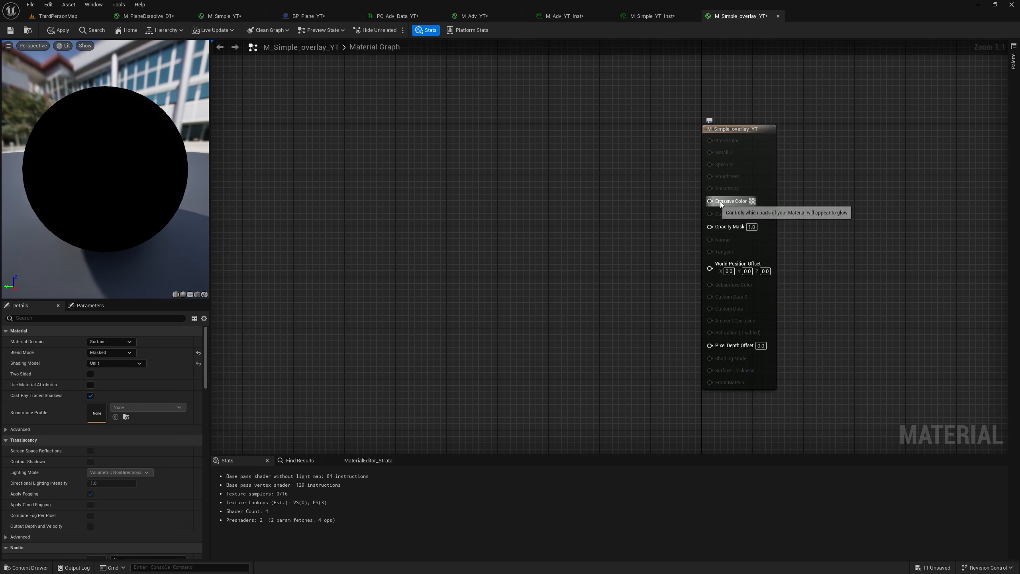
# Step: Copy the VirtualPlaneCoordinates, Texture Sample, color and Lerp nodes from M_Simple_YT into M_Simple_overlay_YT
pyautogui.click(227, 16)
pyautogui.moveTo(624, 301); pyautogui.dragTo(734, 337, button='right')
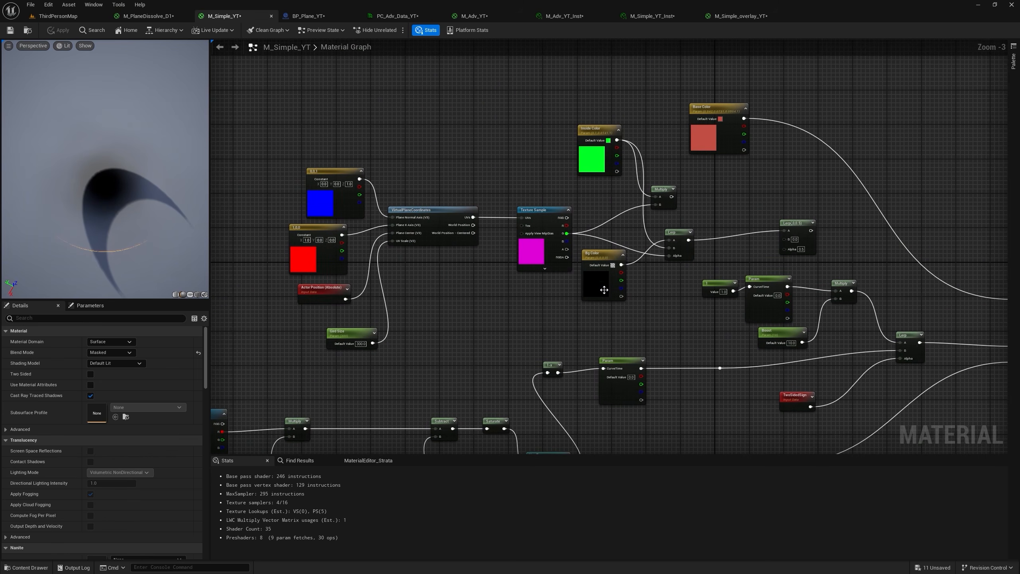
pyautogui.moveTo(241, 153); pyautogui.dragTo(695, 340)
pyautogui.keyDown('shift'); pyautogui.click(797, 222); pyautogui.keyUp('shift')
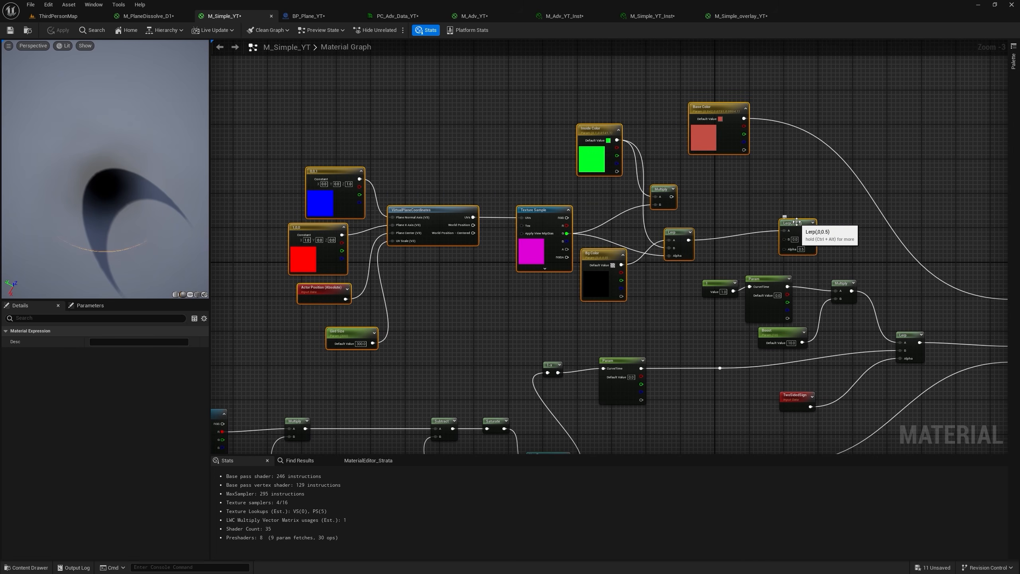
pyautogui.rightClick(797, 222)
pyautogui.click(824, 316)
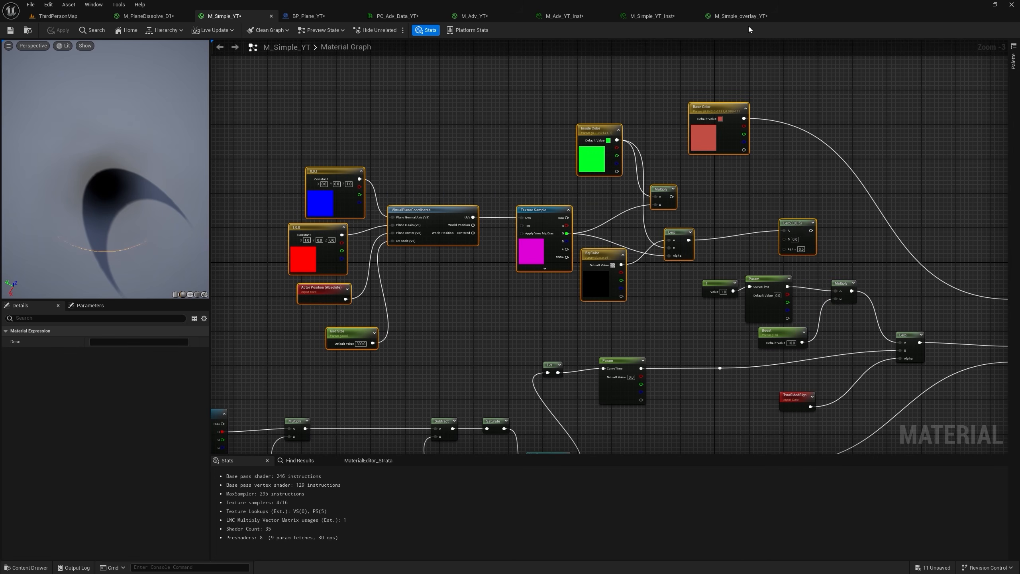
pyautogui.click(741, 16)
pyautogui.hotkey('ctrl', 'v')
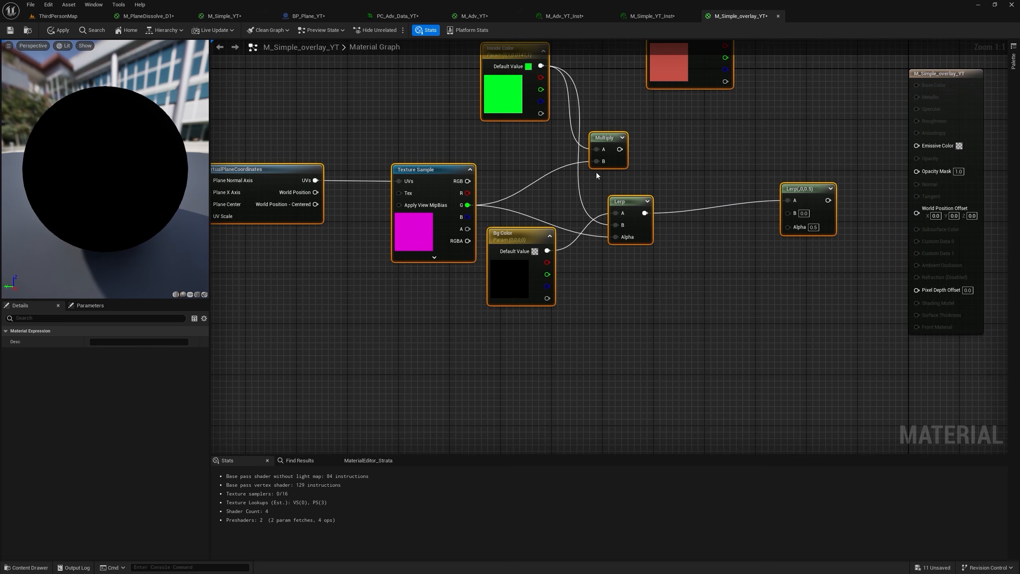
# Step: Connect the Inside Color and Bg Color Lerp directly to Emissive Color, and delete the extra Lerp and TwoSidedSign nodes
pyautogui.moveTo(628, 175); pyautogui.dragTo(543, 214, button='right')
pyautogui.moveTo(598, 207); pyautogui.dragTo(519, 248, button='right')
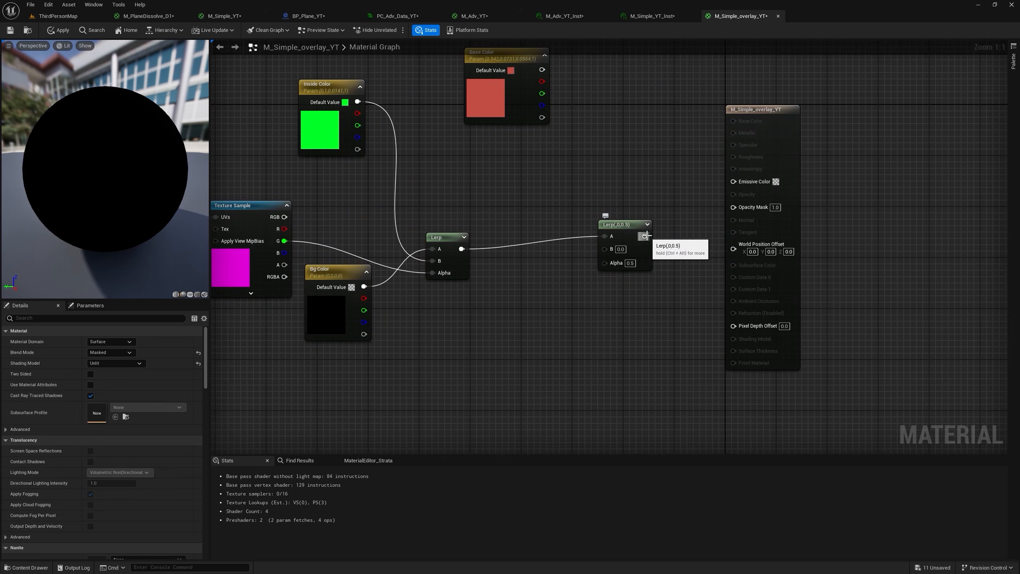
pyautogui.moveTo(644, 236); pyautogui.dragTo(744, 183)
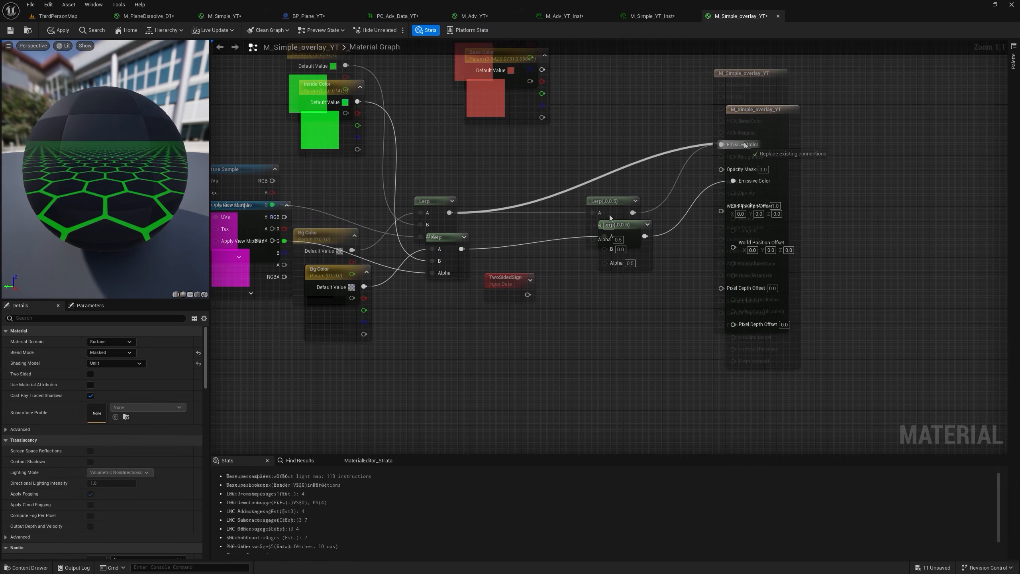
pyautogui.moveTo(450, 213); pyautogui.dragTo(721, 145)
pyautogui.moveTo(627, 290); pyautogui.dragTo(518, 209)
pyautogui.press('Delete')
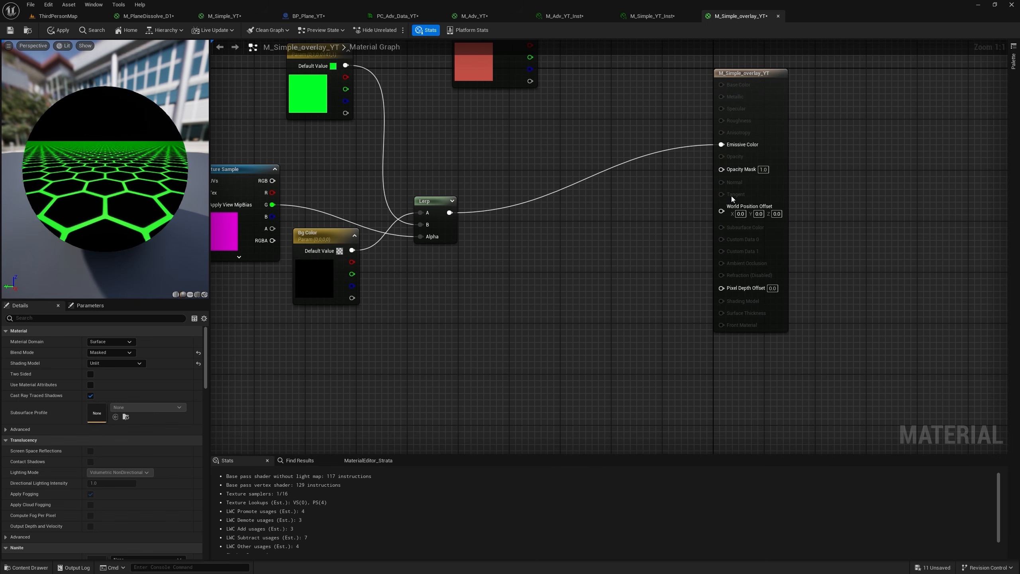
# Step: Enable Two Sided for the M_Simple_overlay_YT material
pyautogui.click(731, 199)
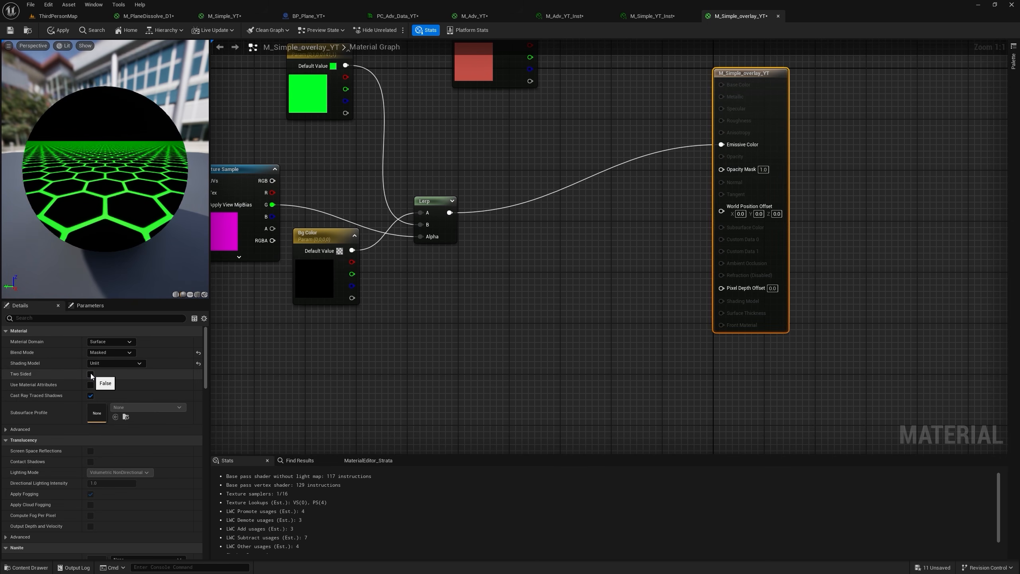
pyautogui.click(90, 374)
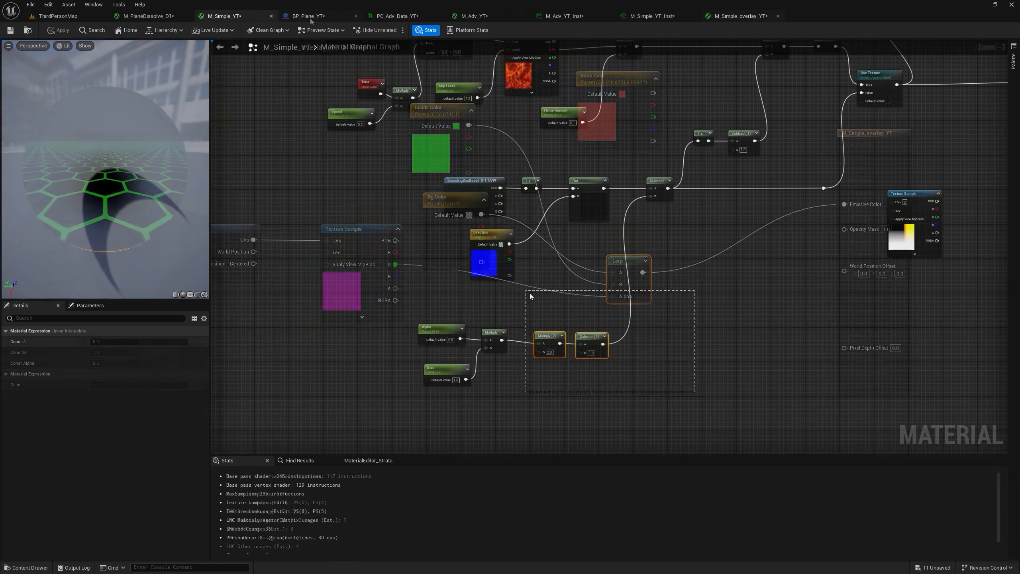
# Step: Copy the dissolve mask nodes, from BoundingBoxBased_0-1_UVW, Direction, Alpha and Bias through Subtract, from M_Simple_YT into the overlay material
pyautogui.moveTo(360, 171); pyautogui.dragTo(693, 391)
pyautogui.scroll(1, 480, 183)
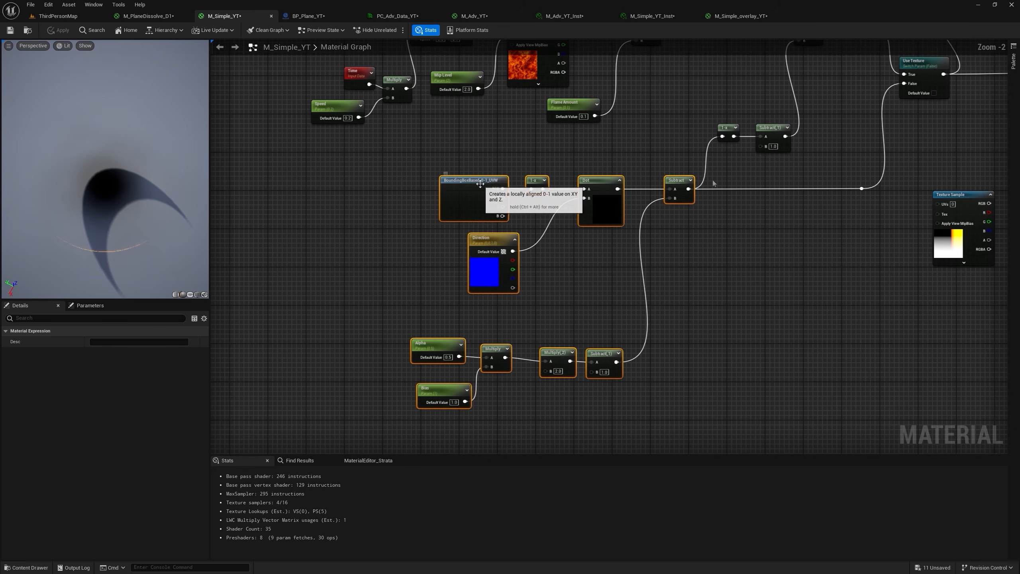
pyautogui.click(723, 16)
pyautogui.scroll(3, 537, 235)
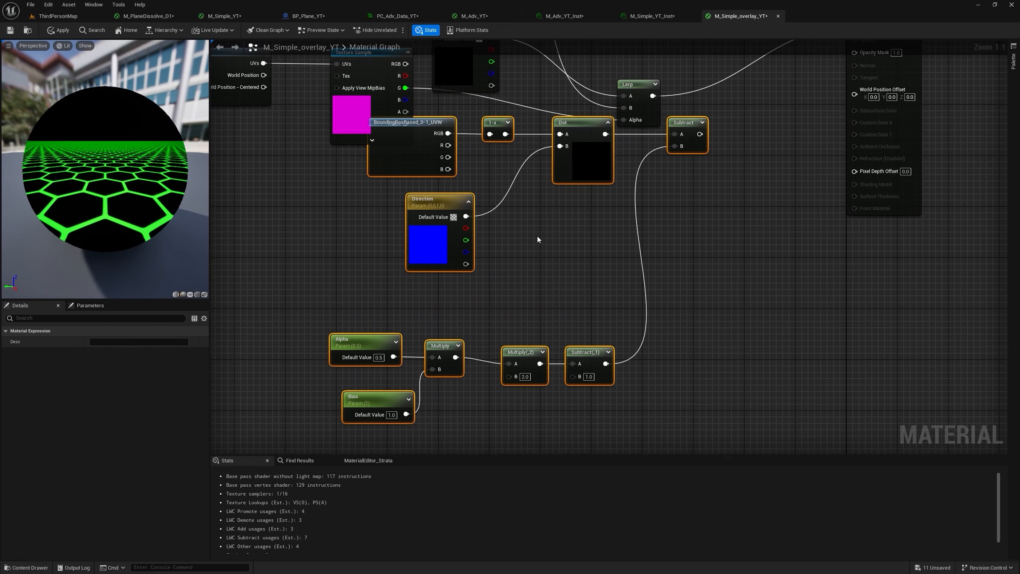
pyautogui.moveTo(533, 171); pyautogui.dragTo(547, 218)
# Step: Connect the pasted Subtract node's output to the overlay material's Opacity Mask
pyautogui.moveTo(671, 230); pyautogui.dragTo(607, 286, button='right')
pyautogui.moveTo(597, 283); pyautogui.dragTo(768, 158)
pyautogui.moveTo(576, 273); pyautogui.dragTo(684, 85, button='right')
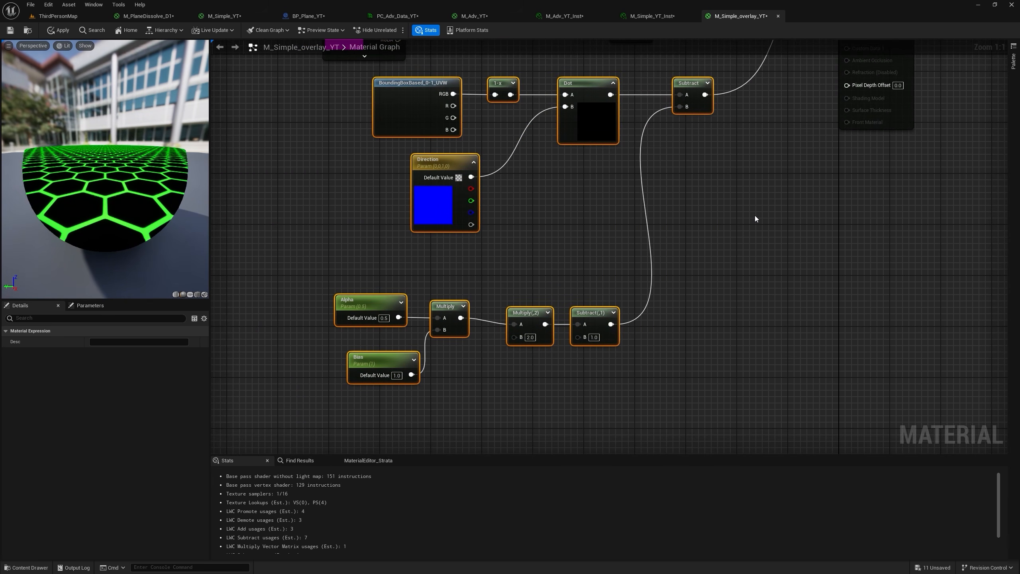
# Step: Add a scalar parameter named Alpha to the PC_Adv_Data_YT parameter collection
pyautogui.click(245, 16)
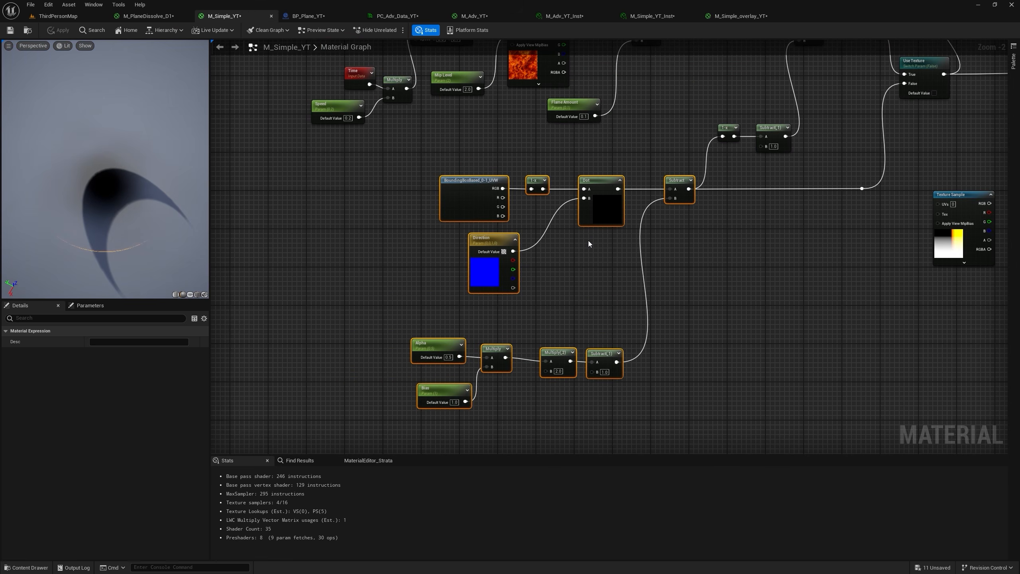
pyautogui.moveTo(587, 241); pyautogui.dragTo(549, 140, button='right')
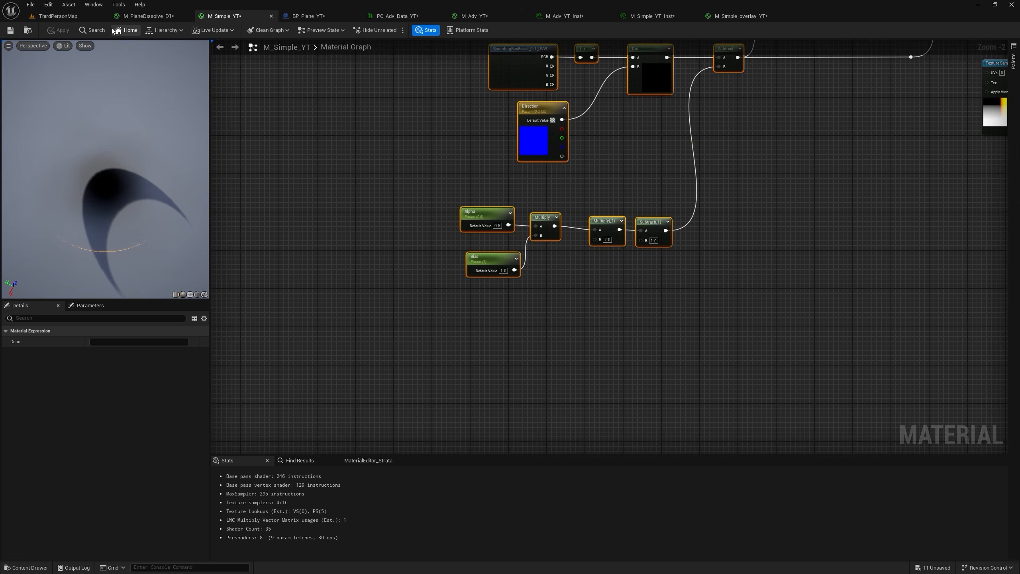
pyautogui.click(385, 17)
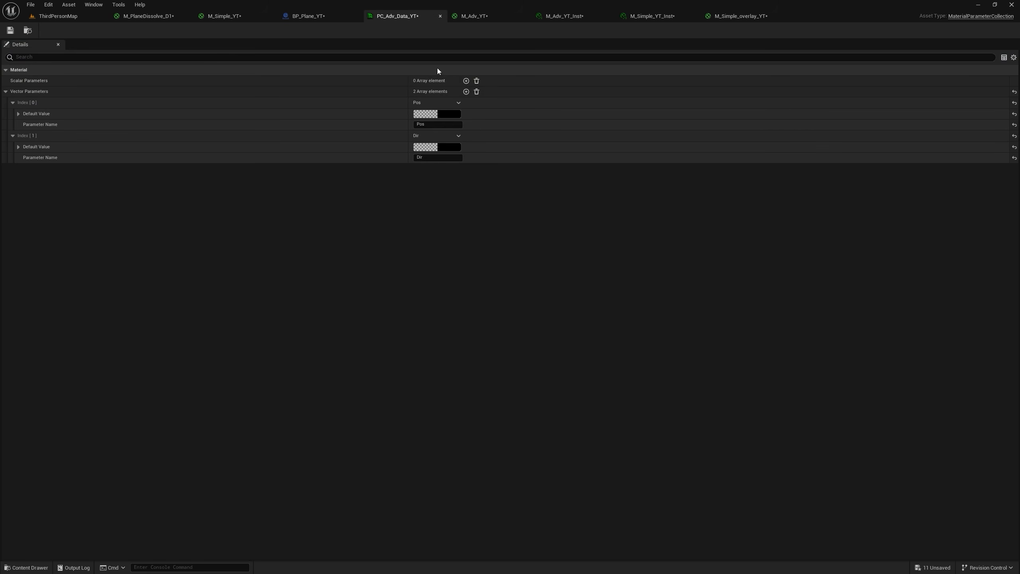
pyautogui.click(466, 81)
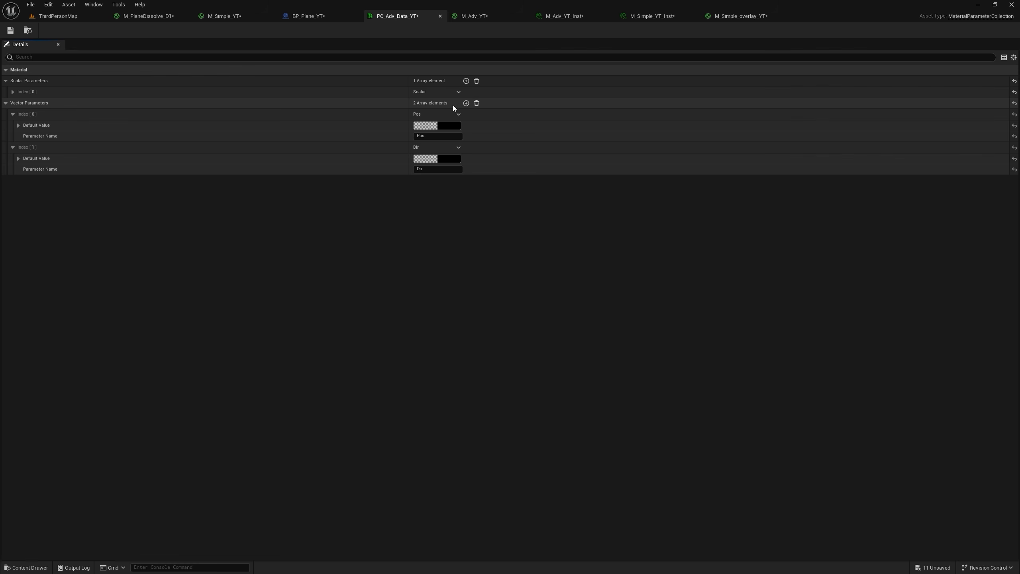
pyautogui.click(12, 93)
pyautogui.click(425, 114)
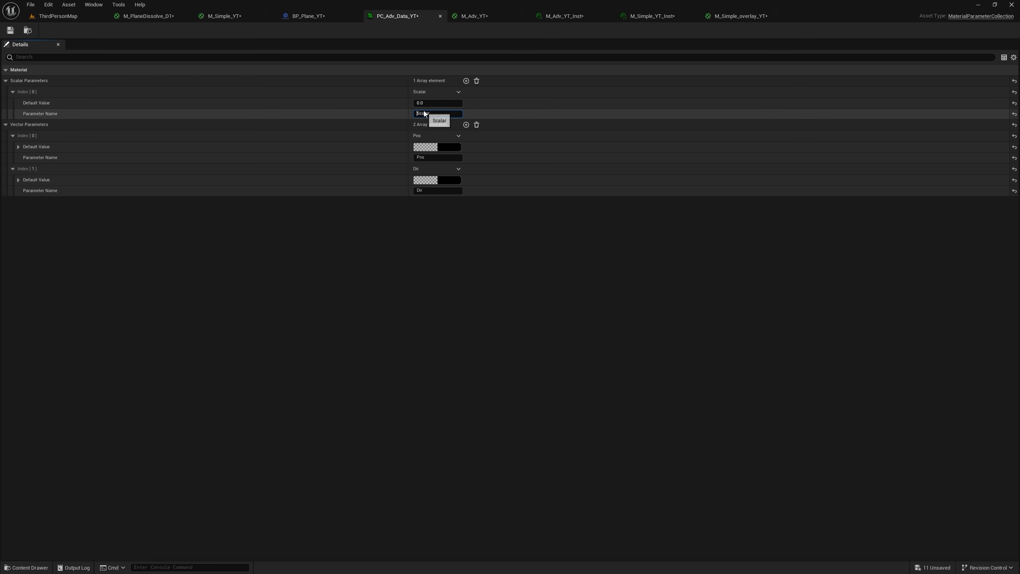
pyautogui.write('Alpha')
# Step: Add a collection parameter node in M_Simple_YT that reads Alpha from PC_Adv_Data_YT
pyautogui.click(245, 17)
pyautogui.rightClick(340, 246)
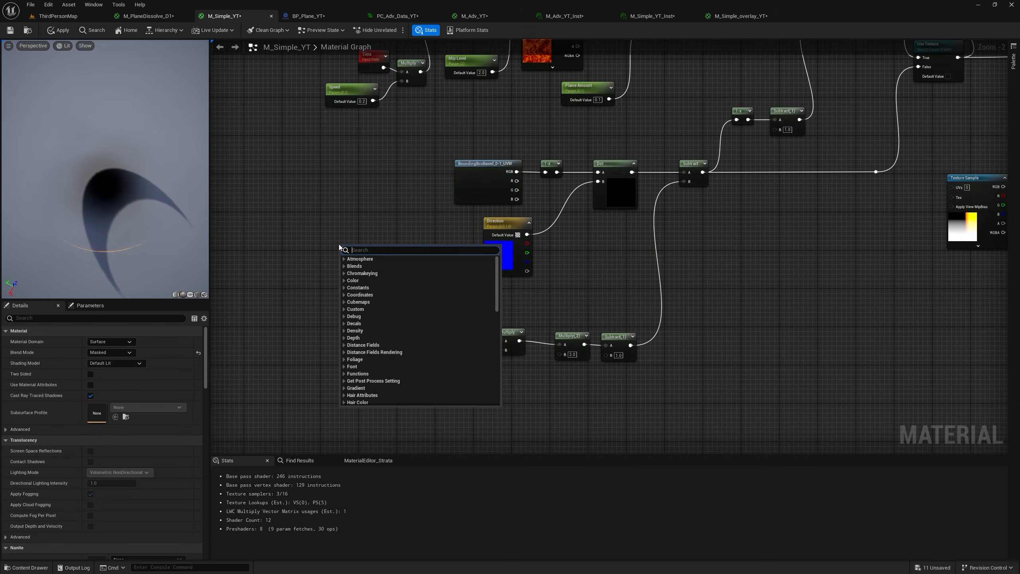
pyautogui.write('collec')
pyautogui.press('Return')
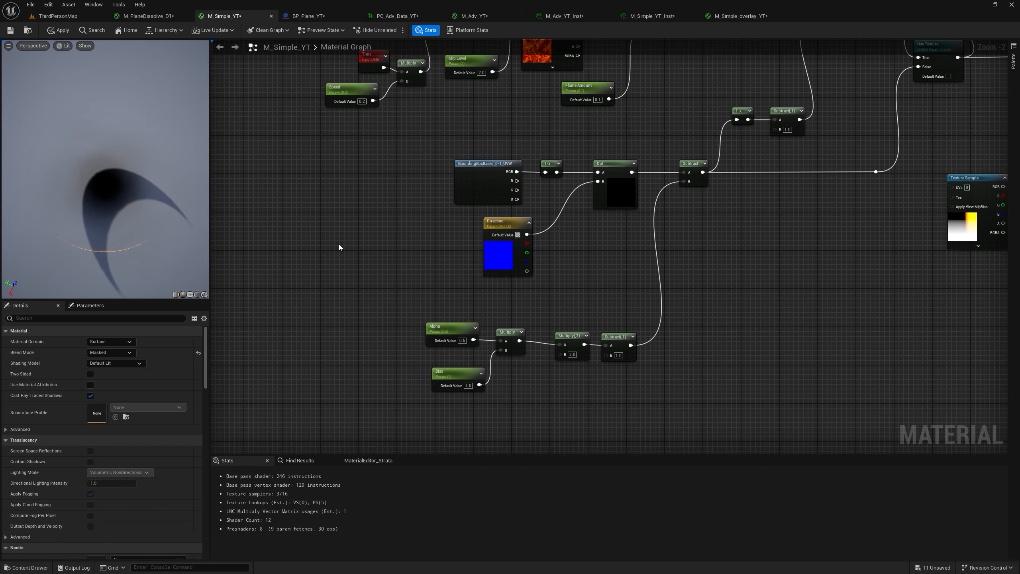
pyautogui.click(156, 342)
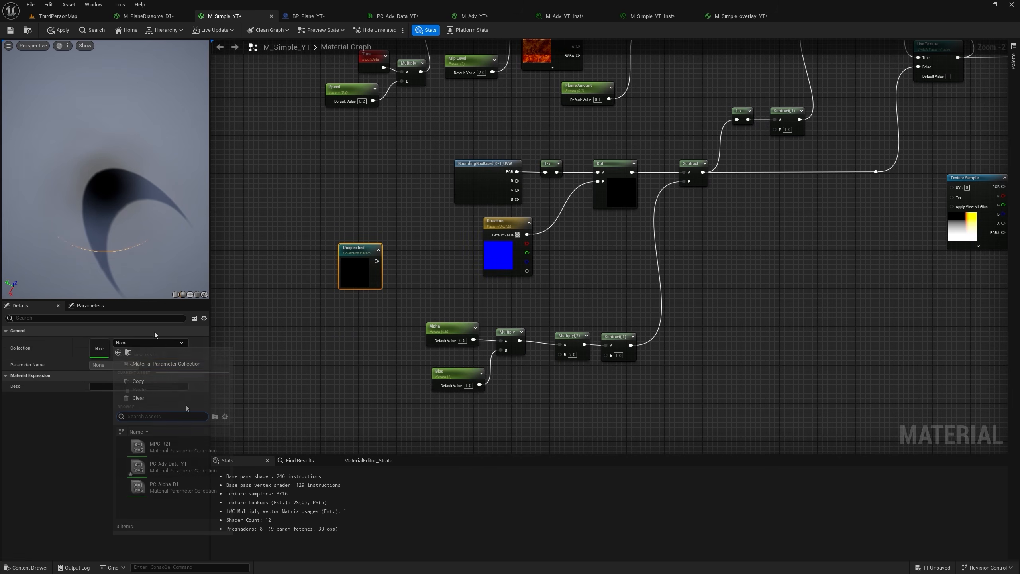
pyautogui.click(167, 466)
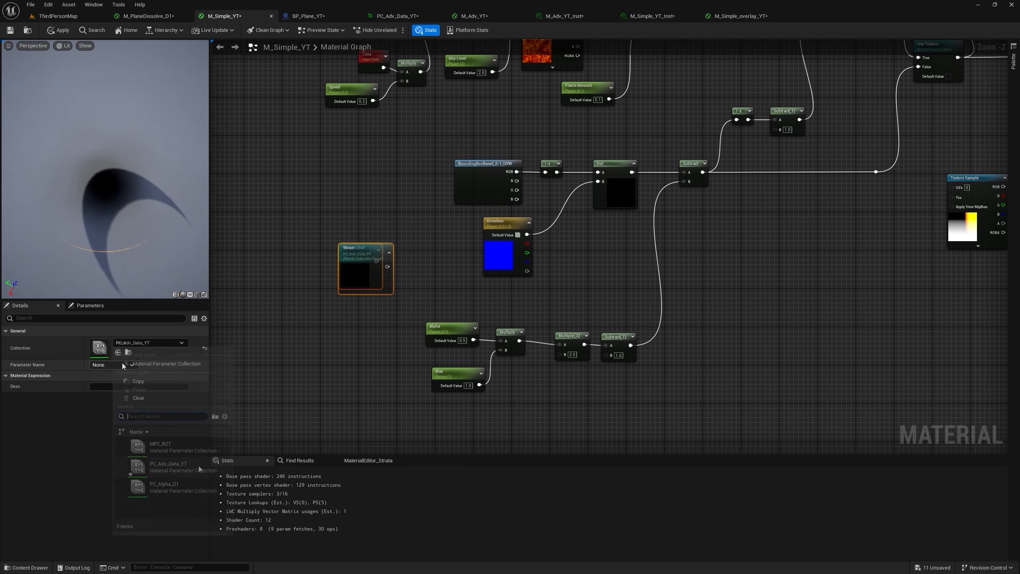
pyautogui.click(124, 365)
pyautogui.click(97, 371)
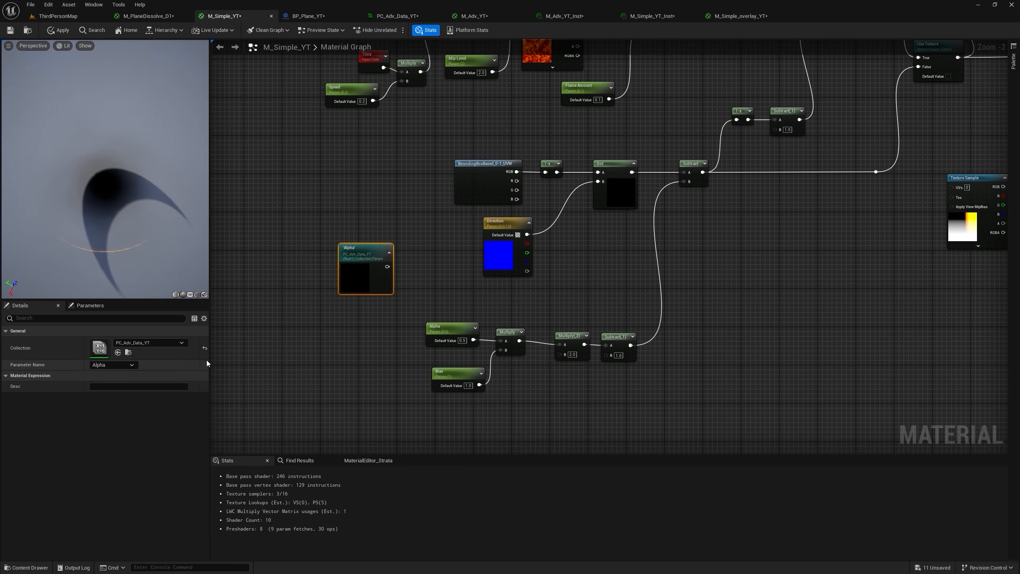
# Step: Feed the Alpha collection parameter into the Multiply node's A input in place of the Alpha parameter, and copy the collection node
pyautogui.moveTo(387, 266); pyautogui.dragTo(505, 342)
pyautogui.rightClick(365, 255)
pyautogui.click(388, 348)
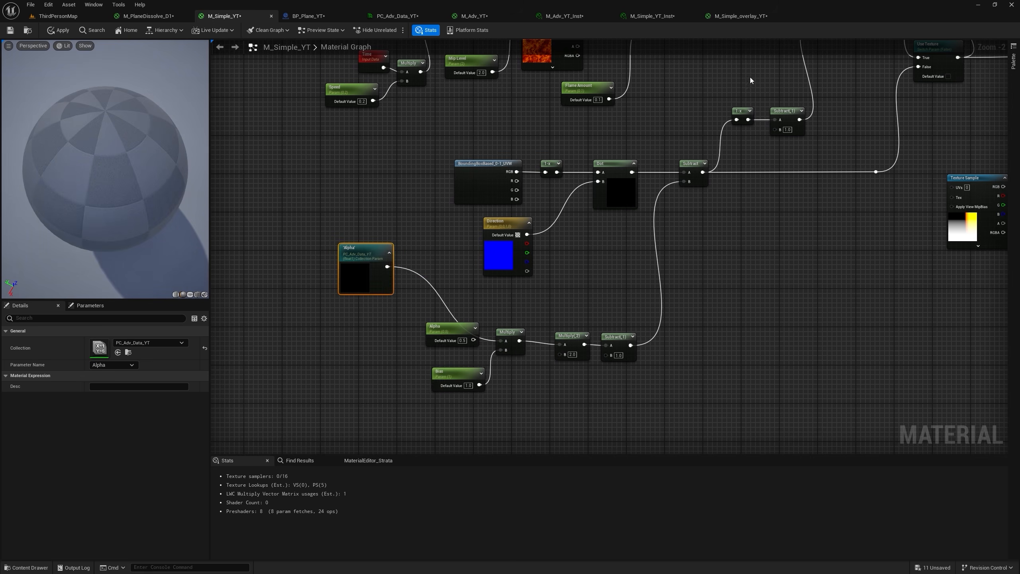
# Step: Paste the Alpha collection parameter into M_Simple_overlay_YT, feed it into the Multiply node's A input, and apply both materials
pyautogui.click(741, 16)
pyautogui.hotkey('ctrl', 'v')
pyautogui.moveTo(419, 211); pyautogui.dragTo(453, 227)
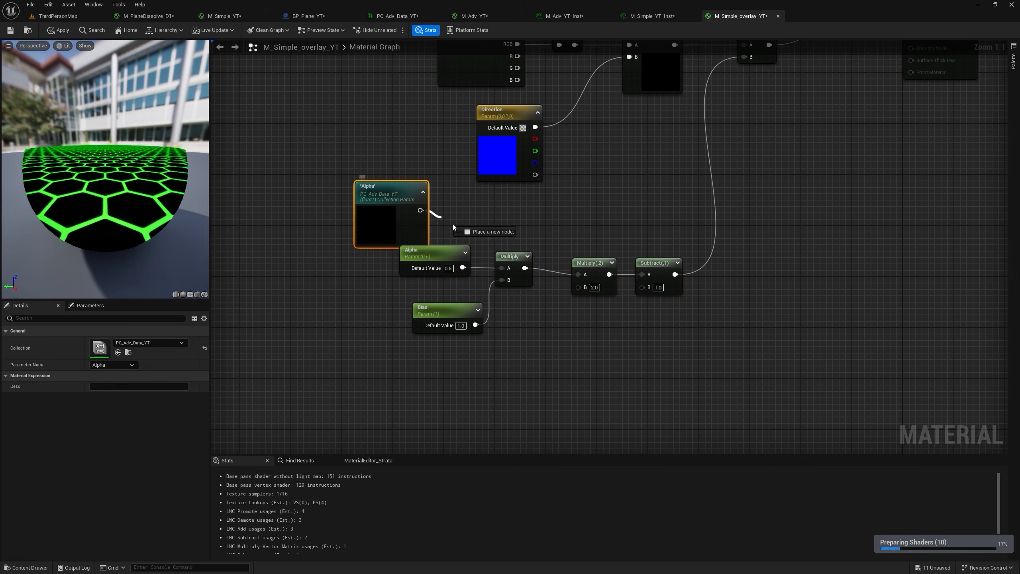
pyautogui.moveTo(506, 272); pyautogui.dragTo(505, 270)
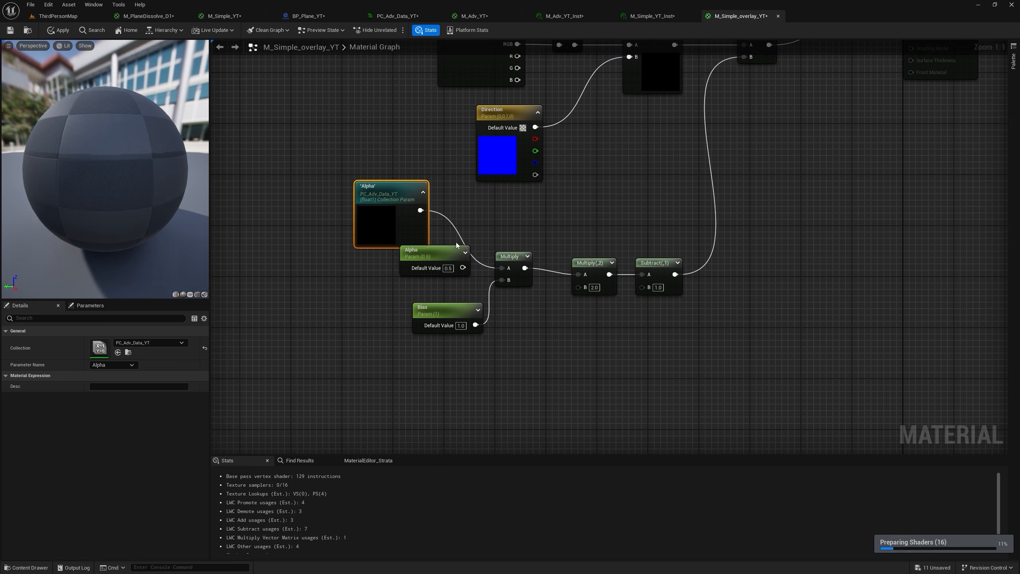
pyautogui.click(60, 31)
pyautogui.click(224, 15)
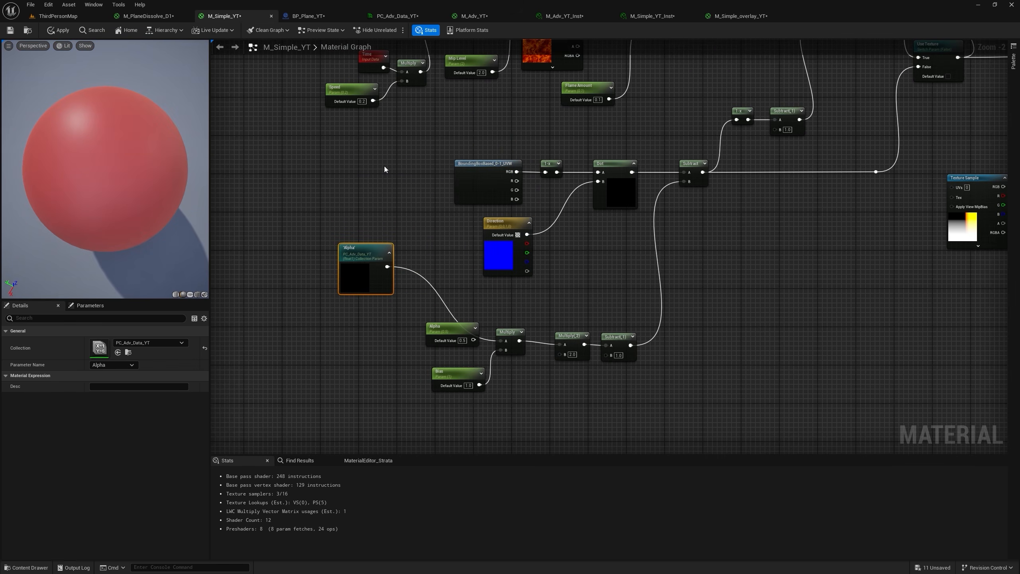
pyautogui.click(59, 30)
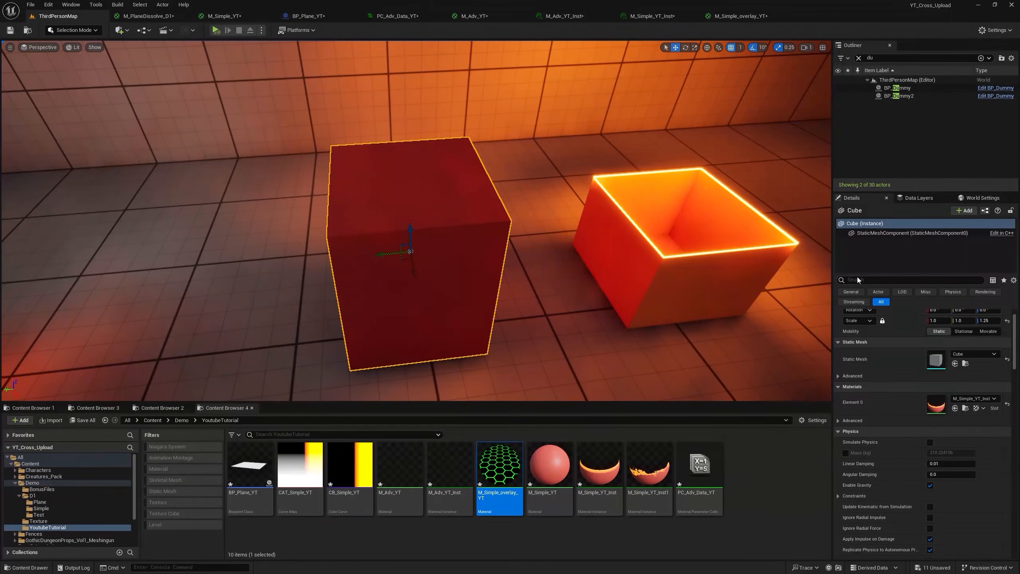
# Step: Create a material instance of M_Simple_overlay_YT and assign it as the selected cube's Overlay Material
pyautogui.click(857, 279)
pyautogui.write('overl')
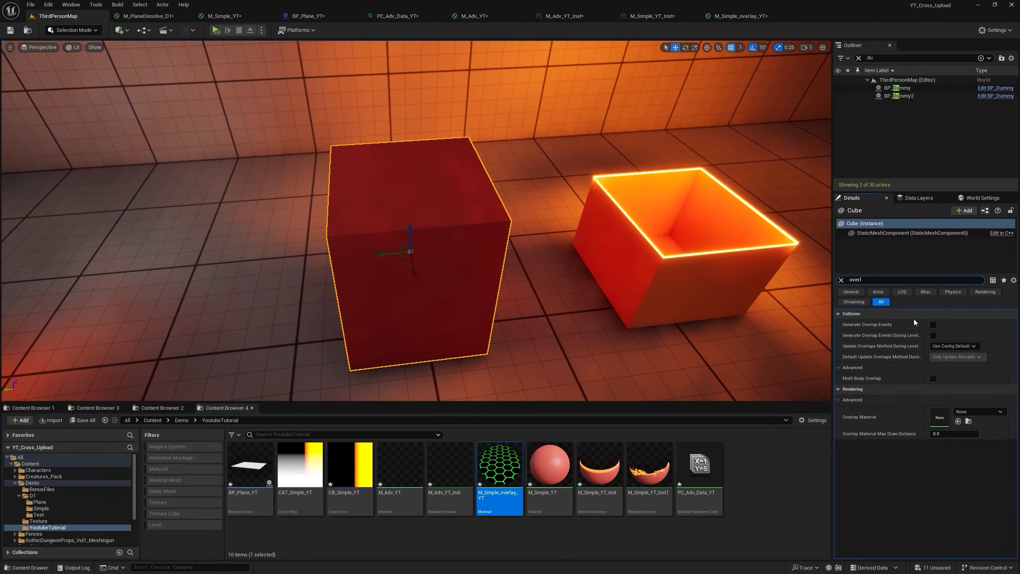
pyautogui.rightClick(514, 465)
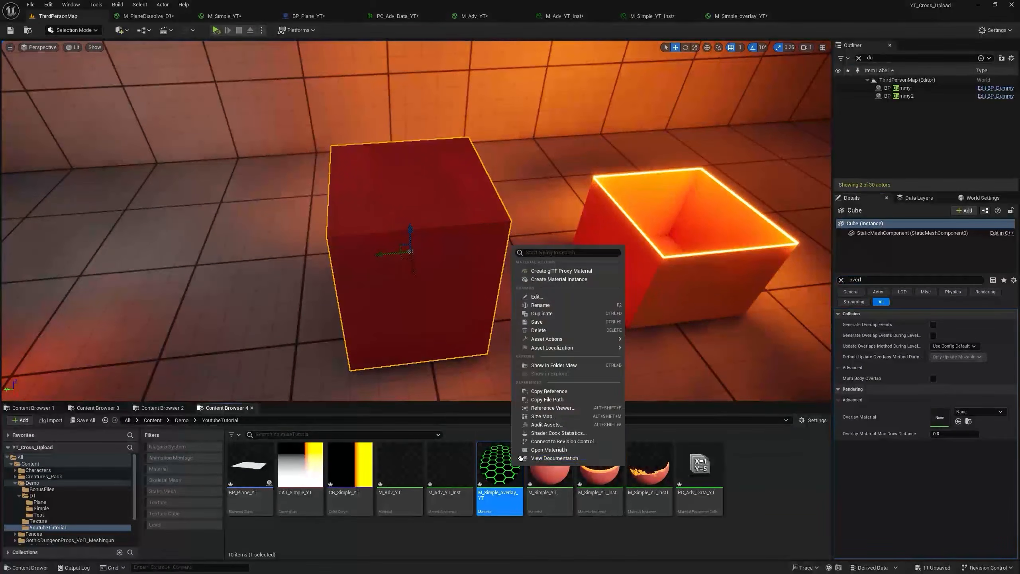
pyautogui.click(558, 282)
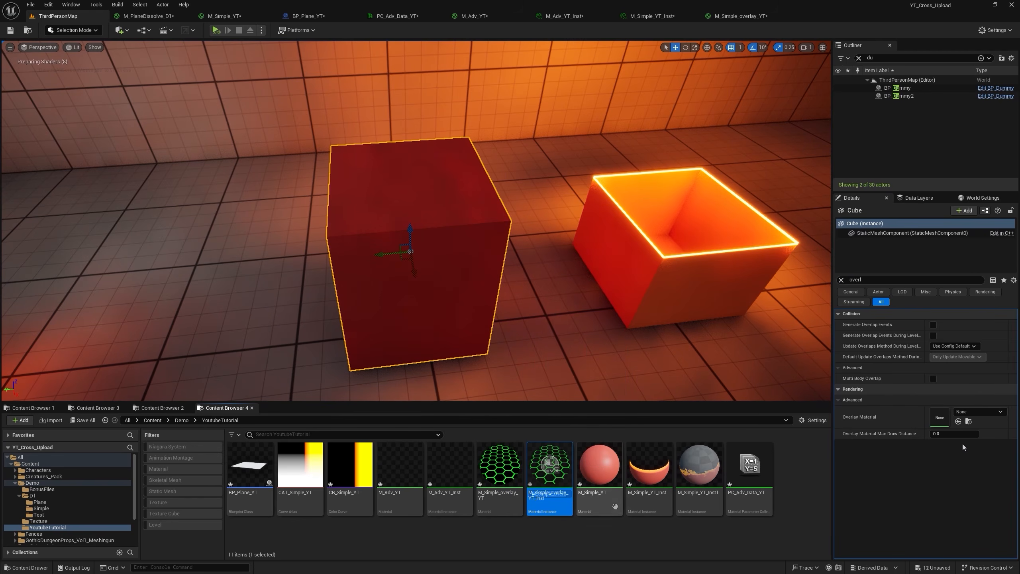
pyautogui.click(957, 421)
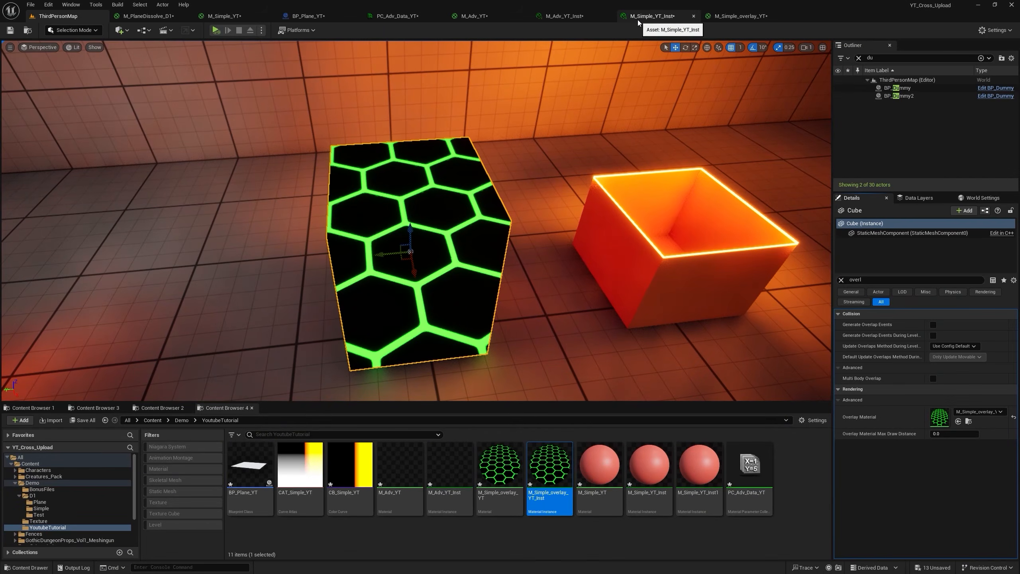
# Step: Add a VertexNormalWS node to the M_Simple_overlay_YT graph below the Opacity Mask connection
pyautogui.click(754, 18)
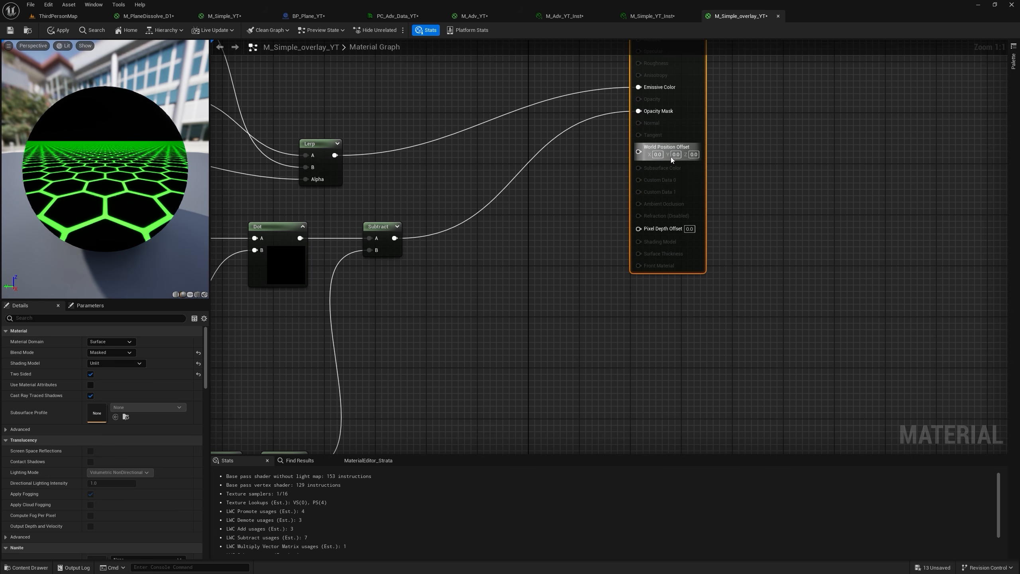
pyautogui.rightClick(498, 261)
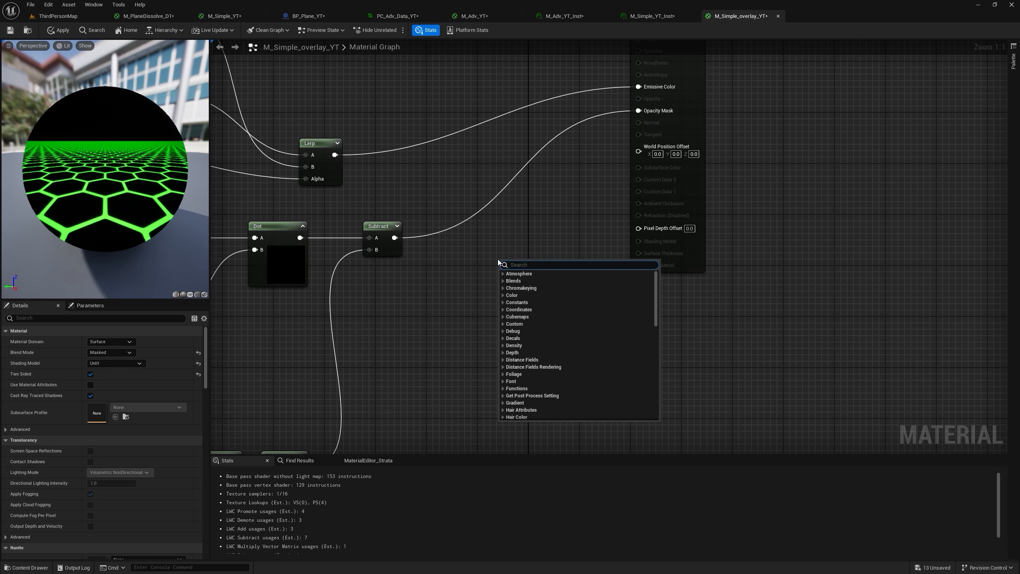
pyautogui.write('ver')
pyautogui.click(540, 309)
pyautogui.moveTo(541, 269); pyautogui.dragTo(519, 254)
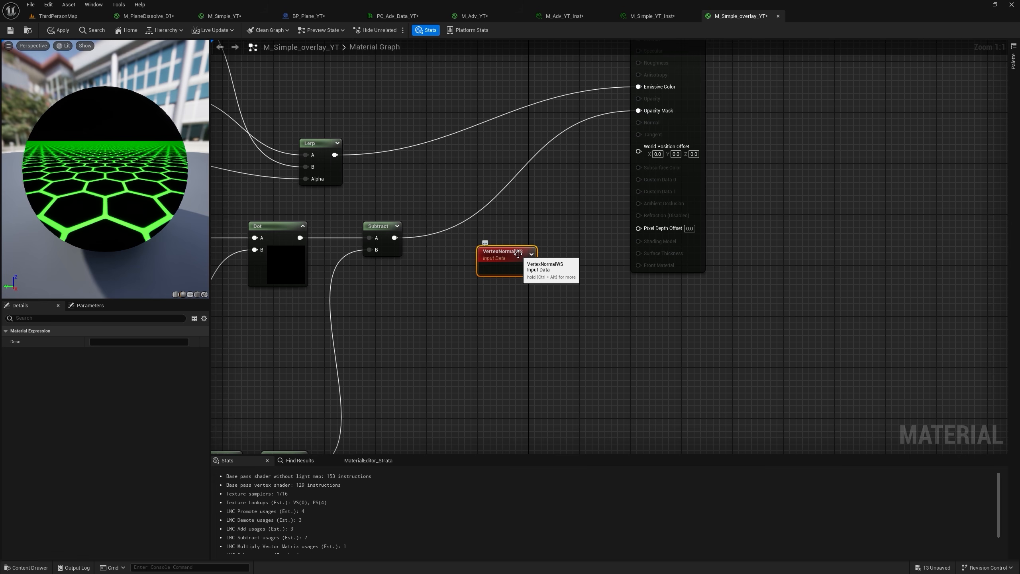
# Step: Multiply VertexNormalWS by -0.1, feed the result into World Position Offset, and apply the overlay material
pyautogui.moveTo(518, 253); pyautogui.dragTo(539, 292)
pyautogui.click(527, 282)
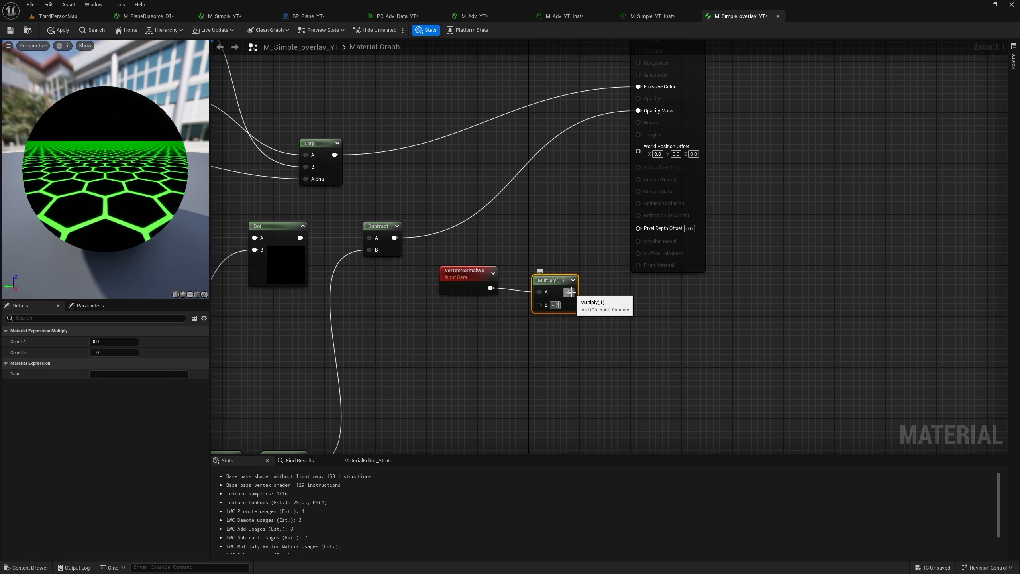
pyautogui.moveTo(571, 292); pyautogui.dragTo(665, 147)
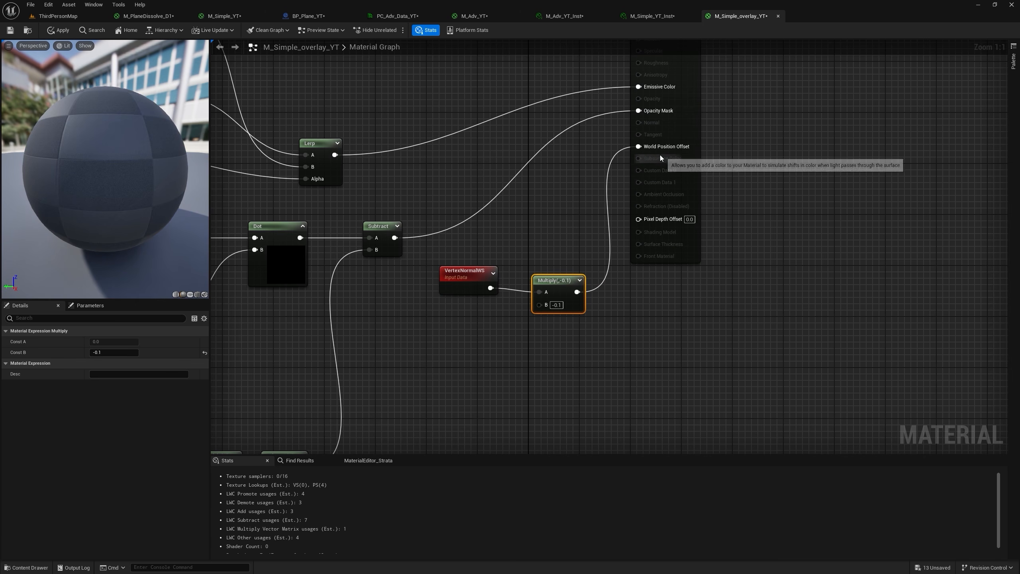
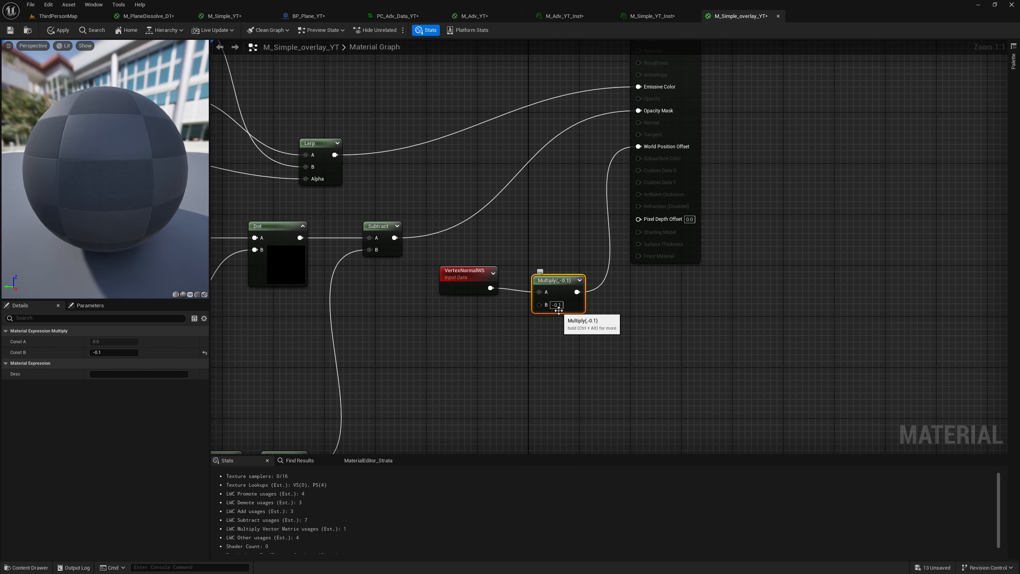
pyautogui.click(58, 31)
# Step: Open PC_Adv_Data_YT over the level and set Alpha's default value to about 0.568 to preview the cube's dissolve
pyautogui.click(58, 16)
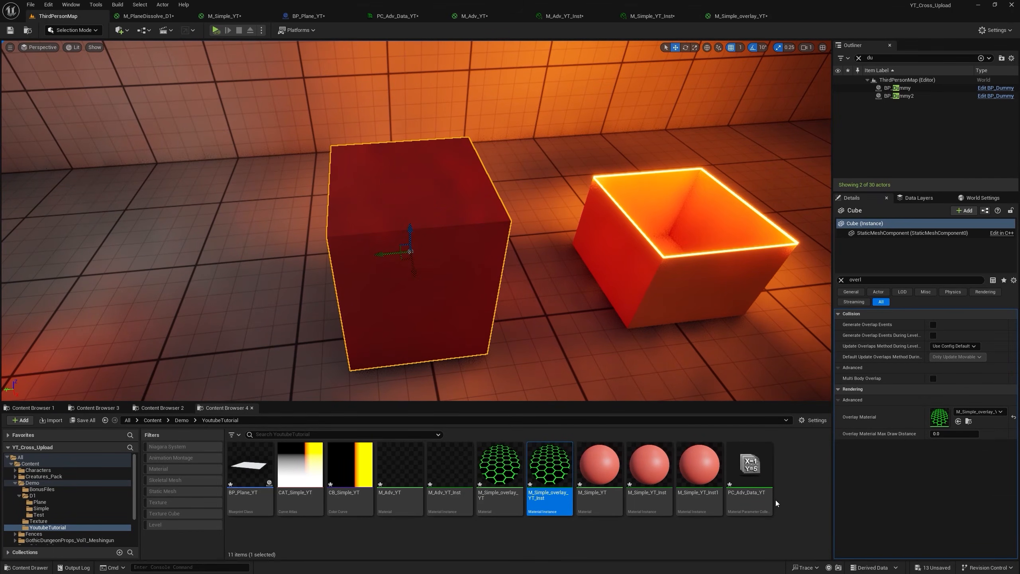
pyautogui.doubleClick(752, 477)
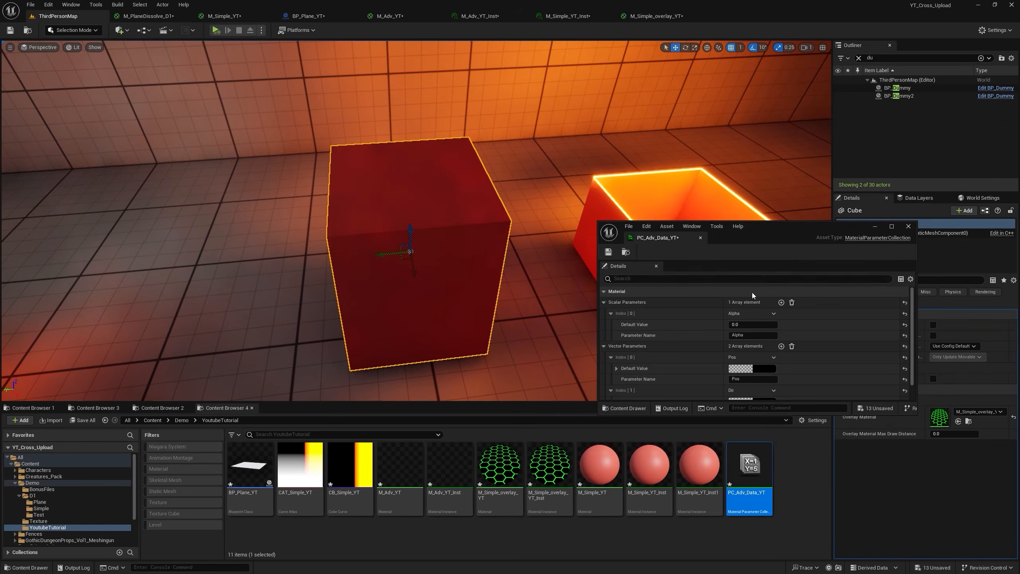
pyautogui.moveTo(752, 325)
pyautogui.mouseDown()
pyautogui.moveTo(767, 325)
pyautogui.moveTo(746, 324)
pyautogui.mouseUp()
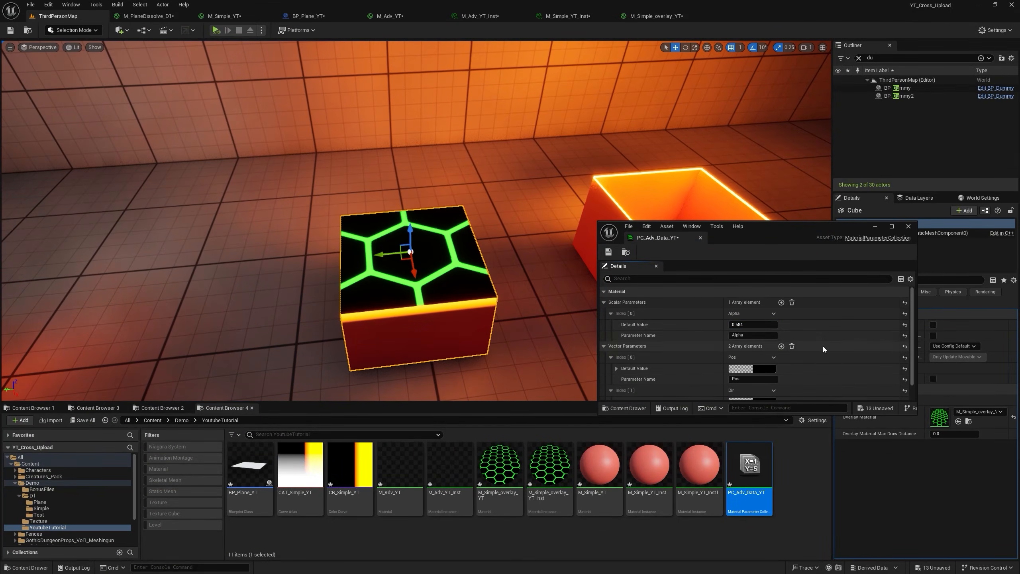
pyautogui.moveTo(754, 324); pyautogui.dragTo(760, 324)
pyautogui.moveTo(760, 324); pyautogui.dragTo(762, 324)
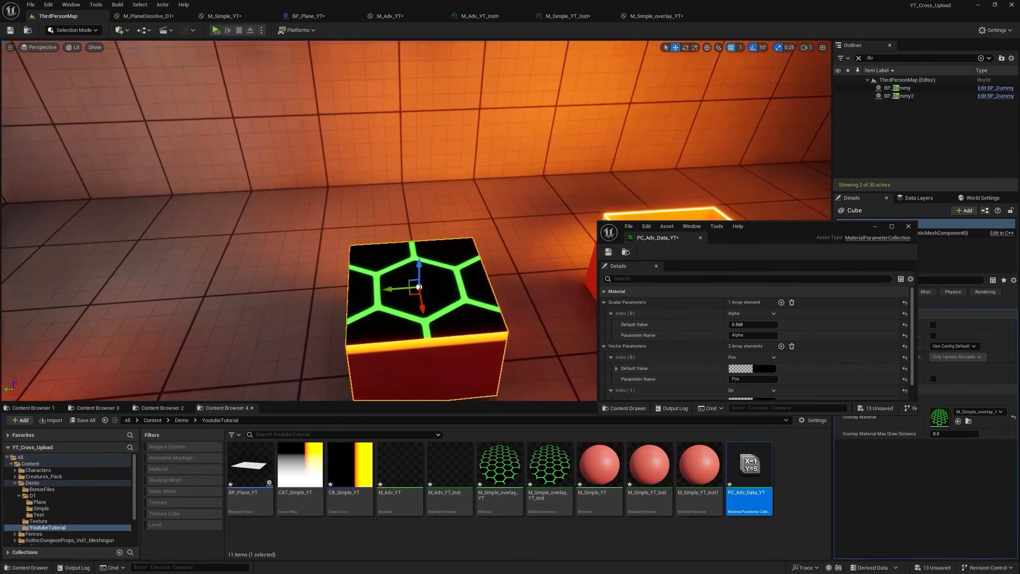
pyautogui.moveTo(477, 307)
pyautogui.mouseDown(button='right')
pyautogui.moveTo(477, 296)
pyautogui.moveTo(482, 317)
pyautogui.moveTo(477, 307)
pyautogui.mouseUp(button='right')
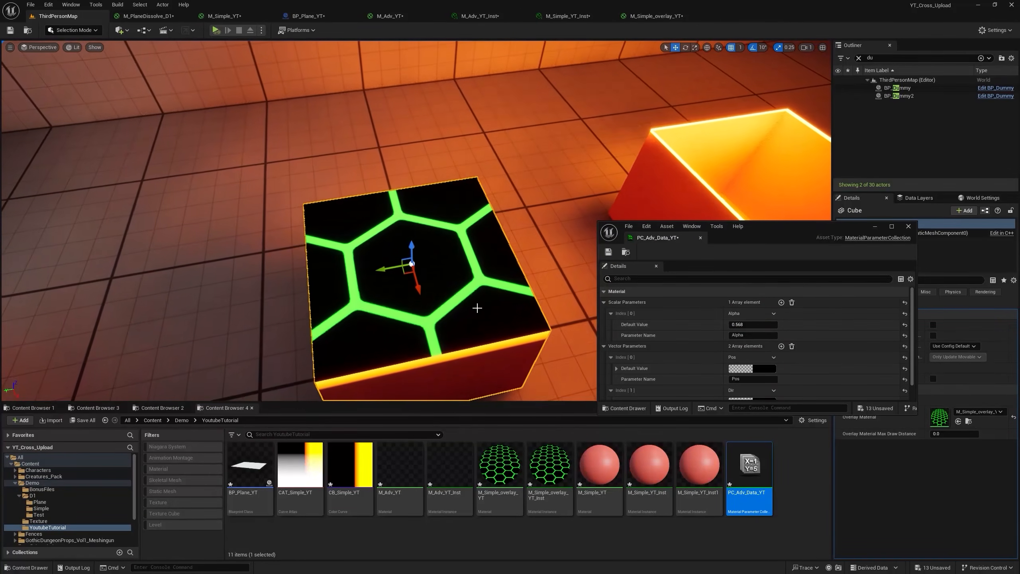
# Step: Override Grid Size in M_Simple_overlay_YT_Inst and reduce it to about 95
pyautogui.doubleClick(550, 468)
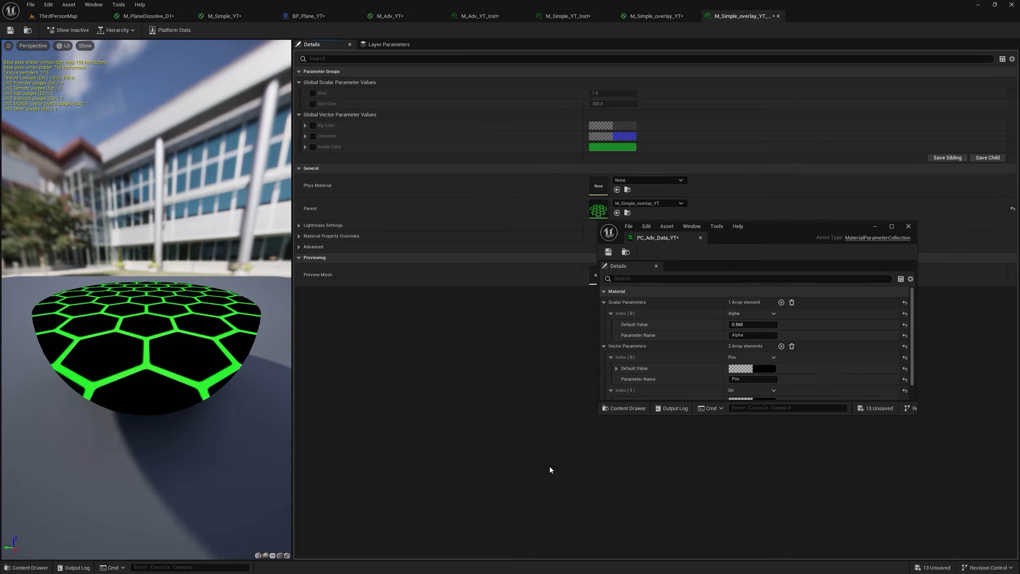
pyautogui.click(313, 104)
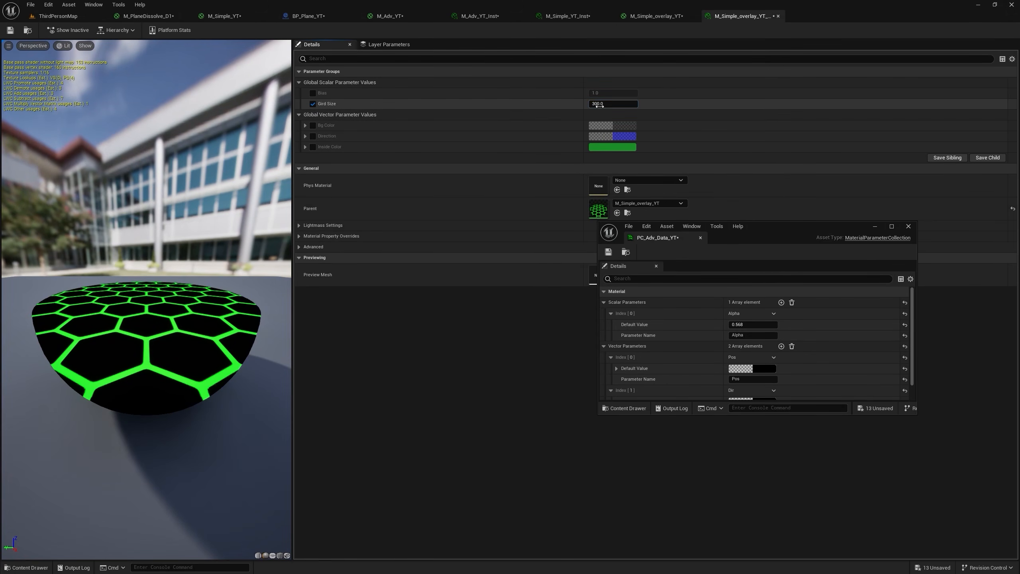
pyautogui.moveTo(613, 104); pyautogui.dragTo(590, 104)
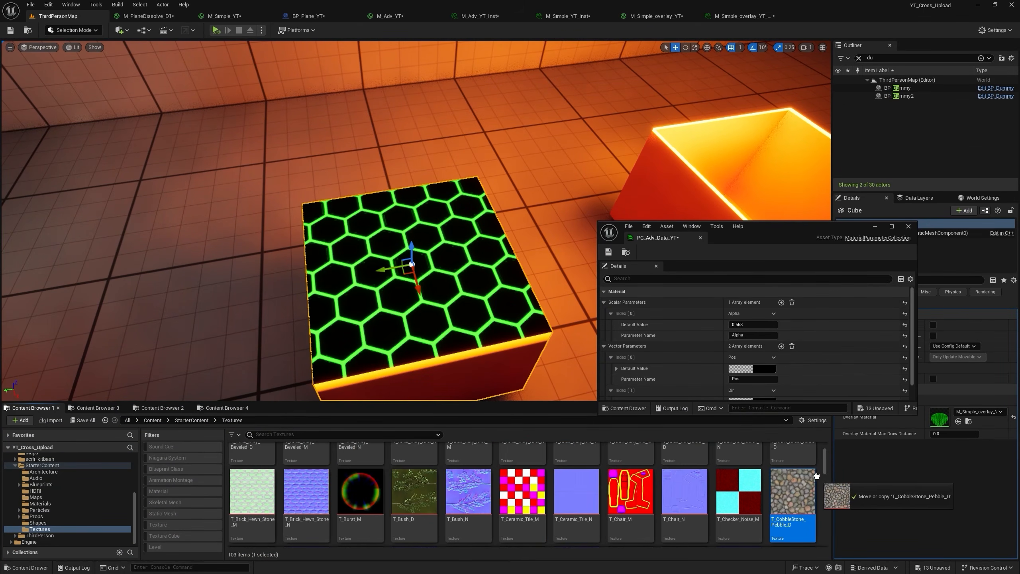
# Step: Feed a T_CobbleStone_Pebble_D texture sample into the overlay material's Emissive Color, apply it, and preview with Alpha at about 0.576
pyautogui.moveTo(793, 488); pyautogui.dragTo(425, 70)
pyautogui.scroll(-2, 425, 70)
pyautogui.moveTo(299, 170); pyautogui.dragTo(605, 129)
pyautogui.moveTo(650, 132); pyautogui.dragTo(574, 128, button='right')
pyautogui.moveTo(574, 122); pyautogui.dragTo(746, 146)
pyautogui.click(61, 30)
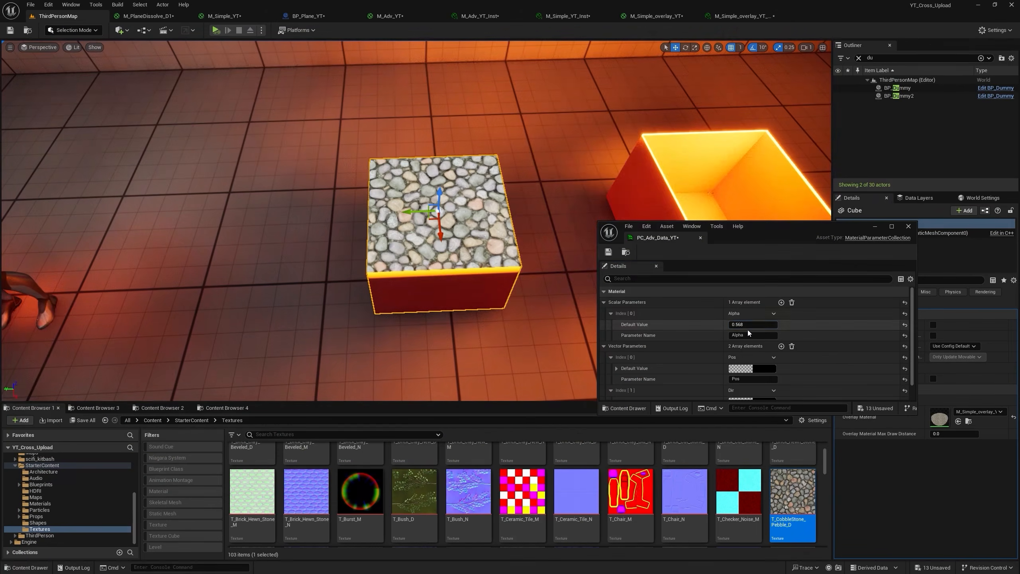
pyautogui.moveTo(746, 325)
pyautogui.mouseDown()
pyautogui.moveTo(723, 325)
pyautogui.moveTo(751, 325)
pyautogui.mouseUp()
# Step: Reconnect the Lerp output to the overlay material's Emissive Color and move the cobblestone texture sample aside
pyautogui.click(655, 16)
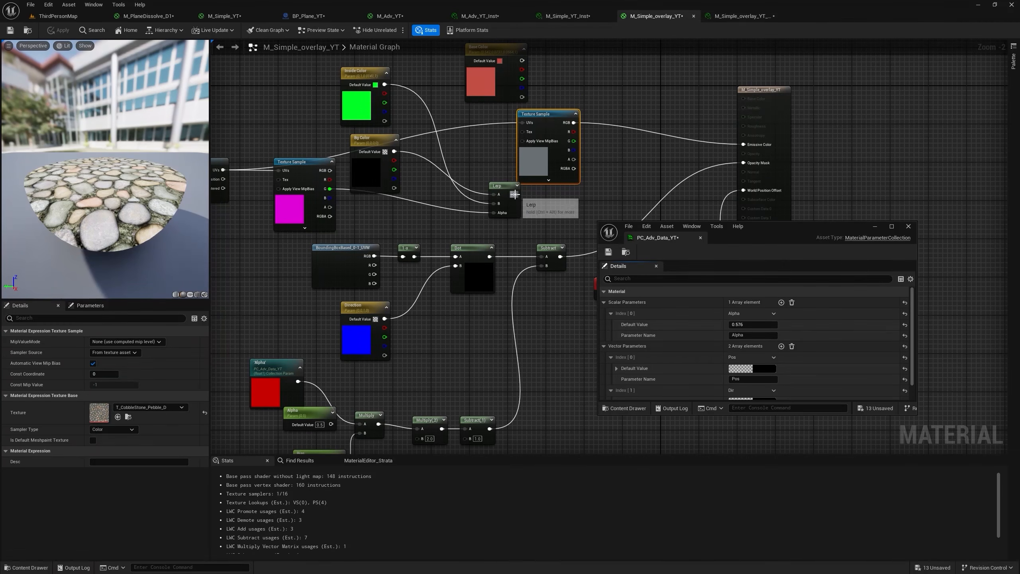
pyautogui.moveTo(514, 195); pyautogui.dragTo(743, 144)
pyautogui.moveTo(539, 114); pyautogui.dragTo(580, 76)
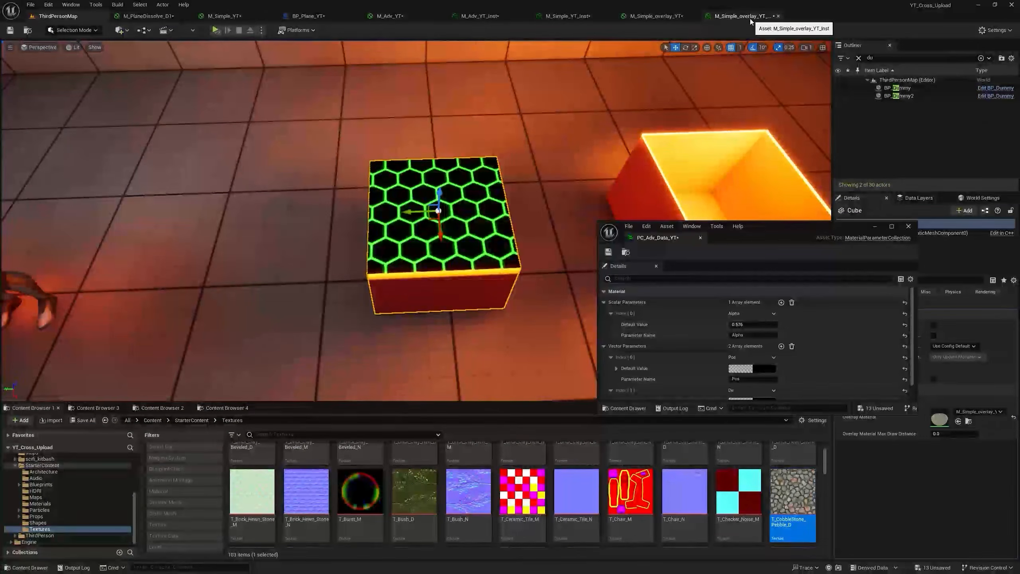
# Step: Override Bg Color in M_Simple_overlay_YT_Inst with a bright purple
pyautogui.click(749, 18)
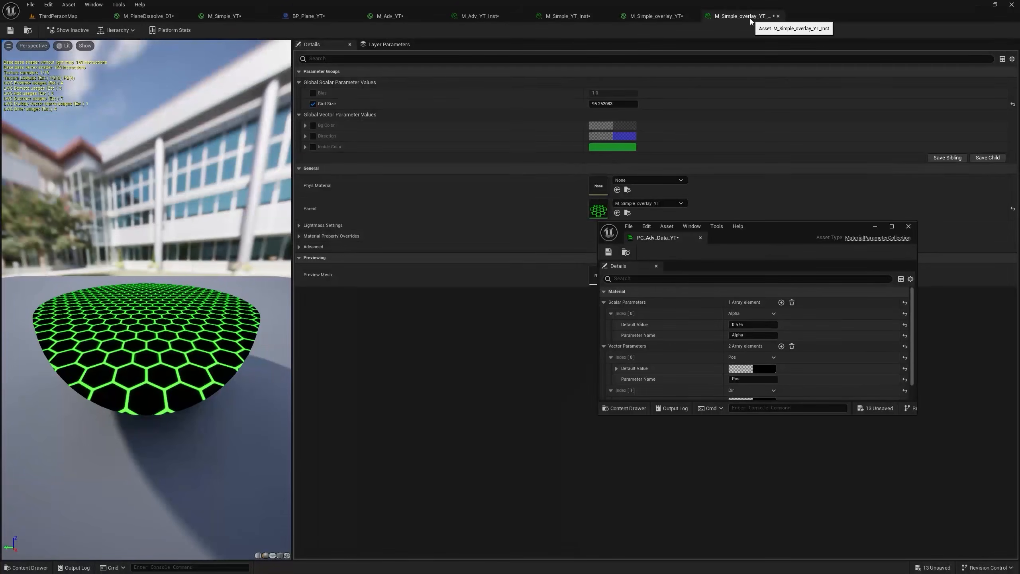
pyautogui.click(312, 125)
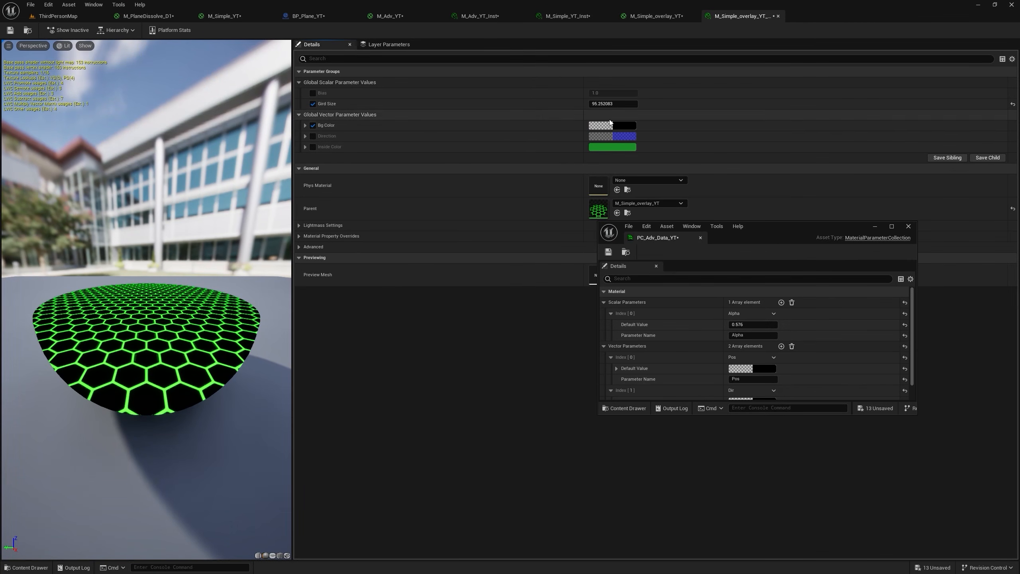
pyautogui.click(633, 126)
pyautogui.click(669, 161)
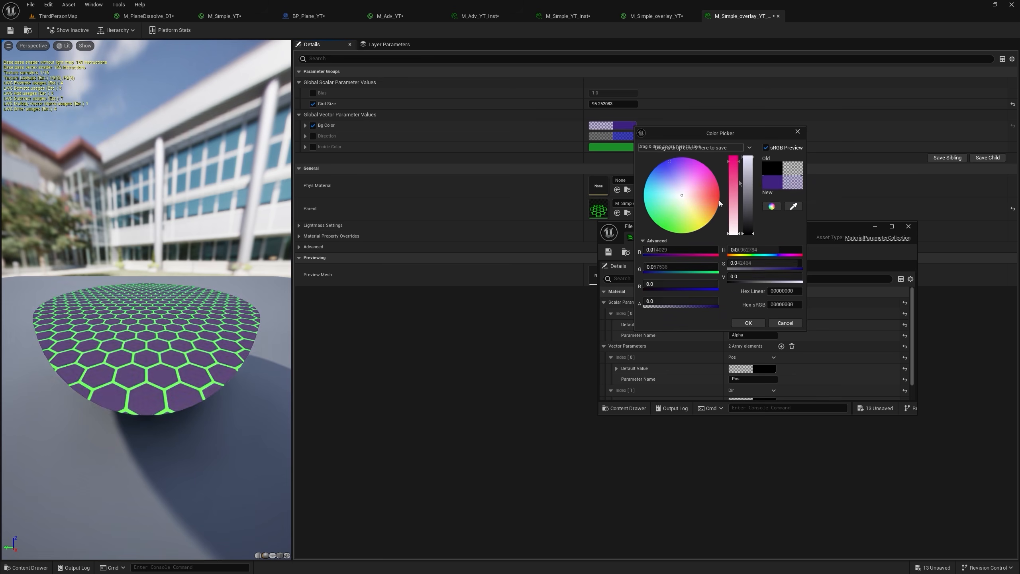
pyautogui.click(750, 322)
# Step: Override Inside Color in the overlay instance with black
pyautogui.click(306, 146)
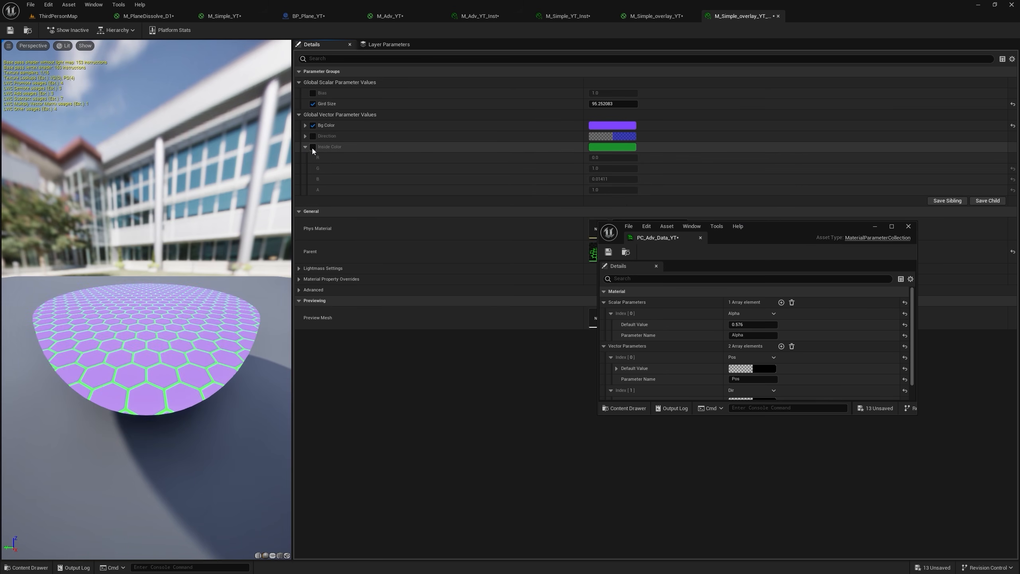
pyautogui.click(312, 147)
pyautogui.click(612, 146)
pyautogui.moveTo(723, 239); pyautogui.dragTo(724, 271)
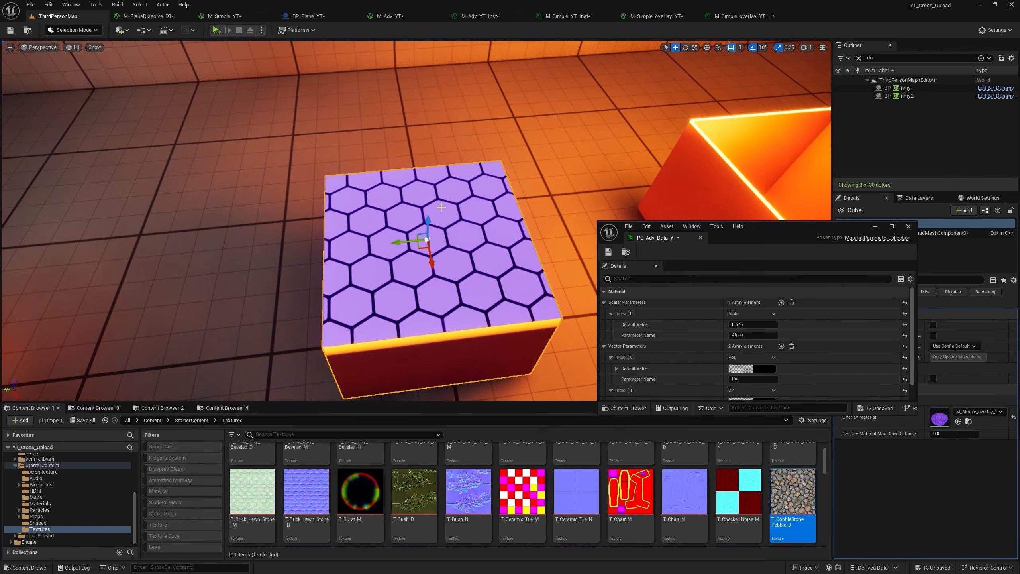
# Step: Reduce the overlay instance's Grid Size to about 30 and set the collection's Alpha to about 0.615
pyautogui.click(742, 16)
pyautogui.moveTo(614, 104); pyautogui.dragTo(683, 103)
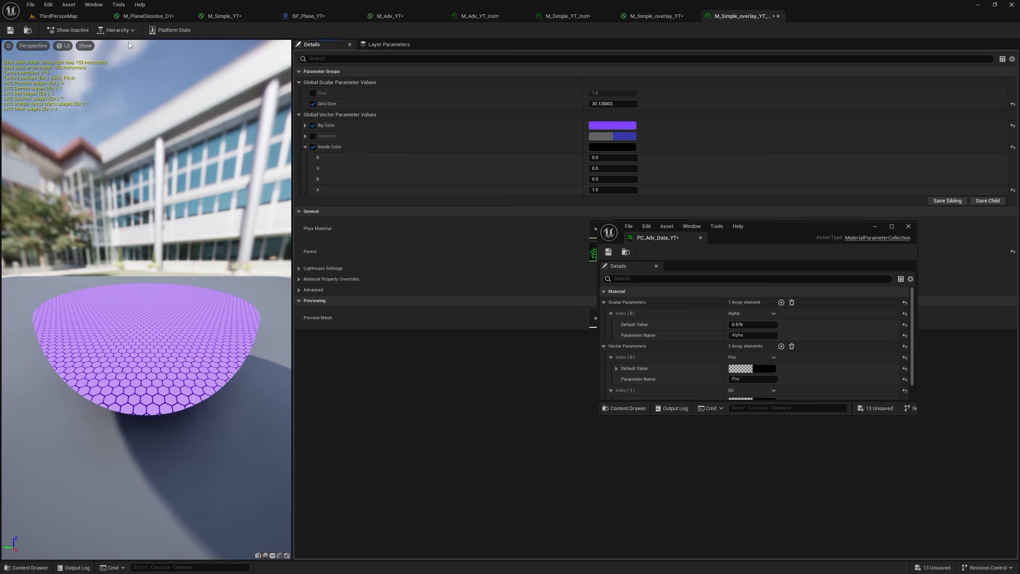
pyautogui.click(58, 16)
pyautogui.moveTo(753, 324)
pyautogui.mouseDown()
pyautogui.moveTo(778, 324)
pyautogui.moveTo(722, 324)
pyautogui.moveTo(755, 324)
pyautogui.mouseUp()
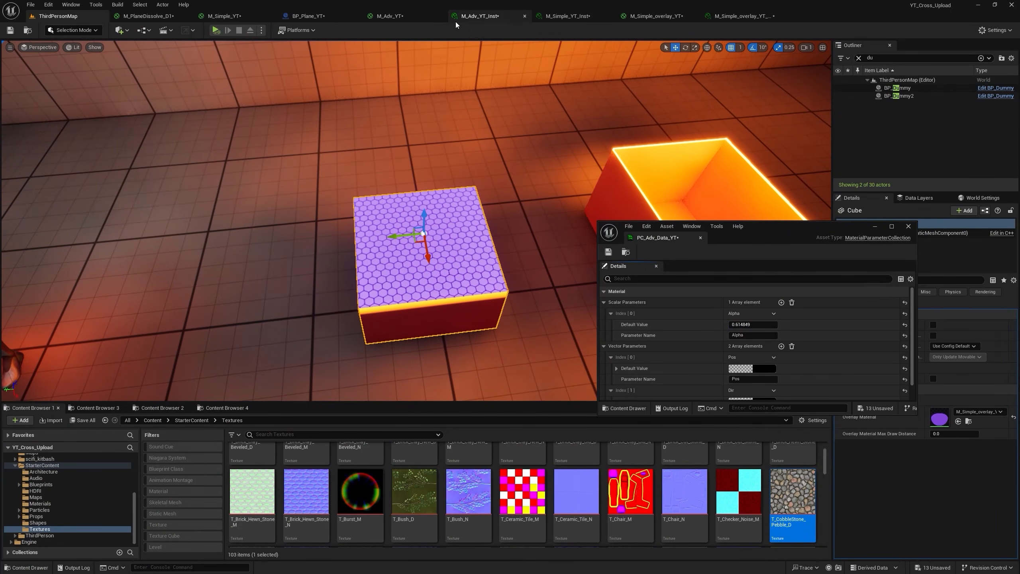
# Step: Enable the Base Color override in M_Simple_YT_Inst and set its Direction to G 1 and B 0
pyautogui.click(575, 18)
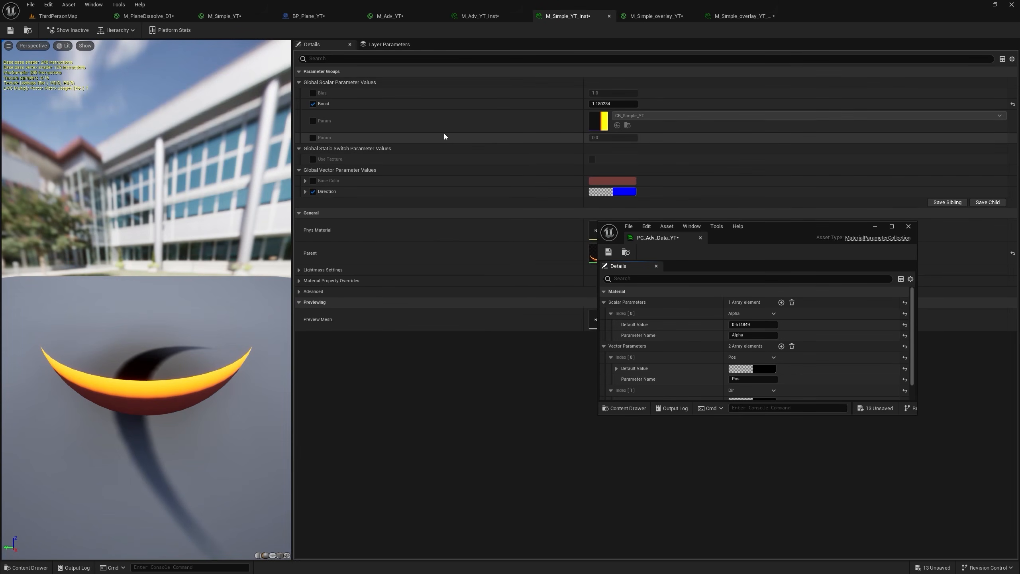
pyautogui.click(313, 181)
pyautogui.click(305, 191)
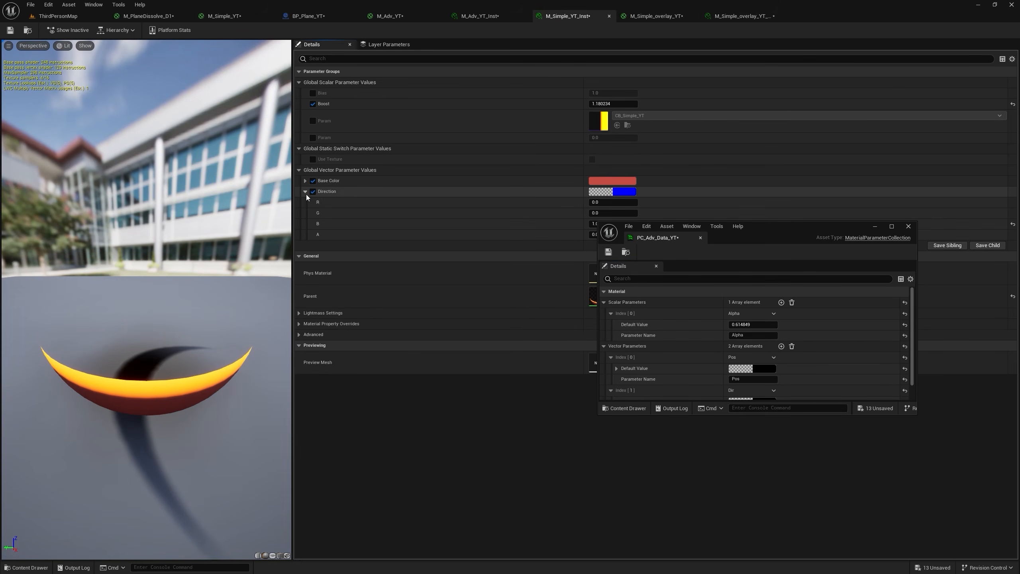
pyautogui.moveTo(752, 227); pyautogui.dragTo(825, 246)
pyautogui.click(608, 213)
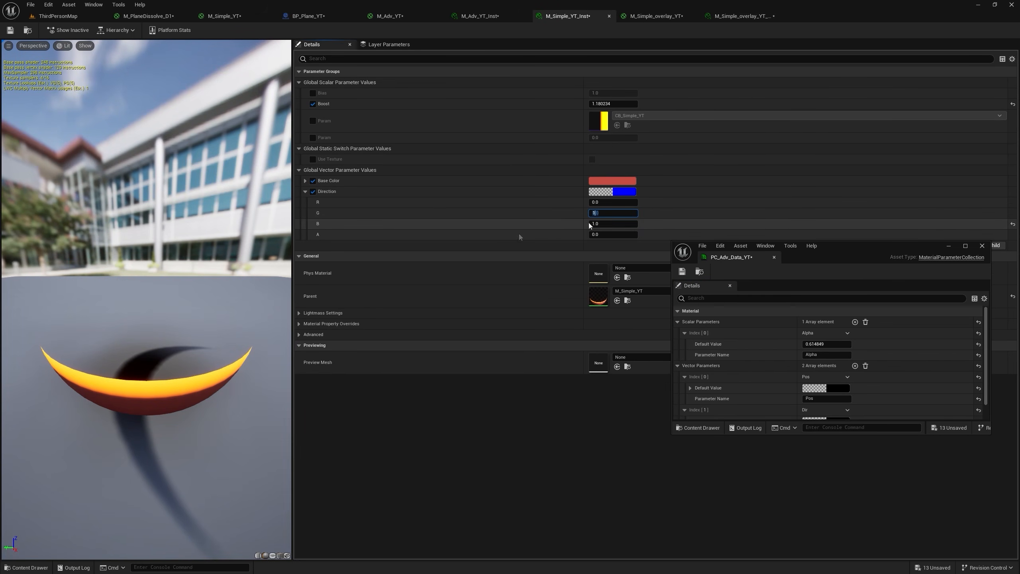
pyautogui.write('1')
pyautogui.click(602, 224)
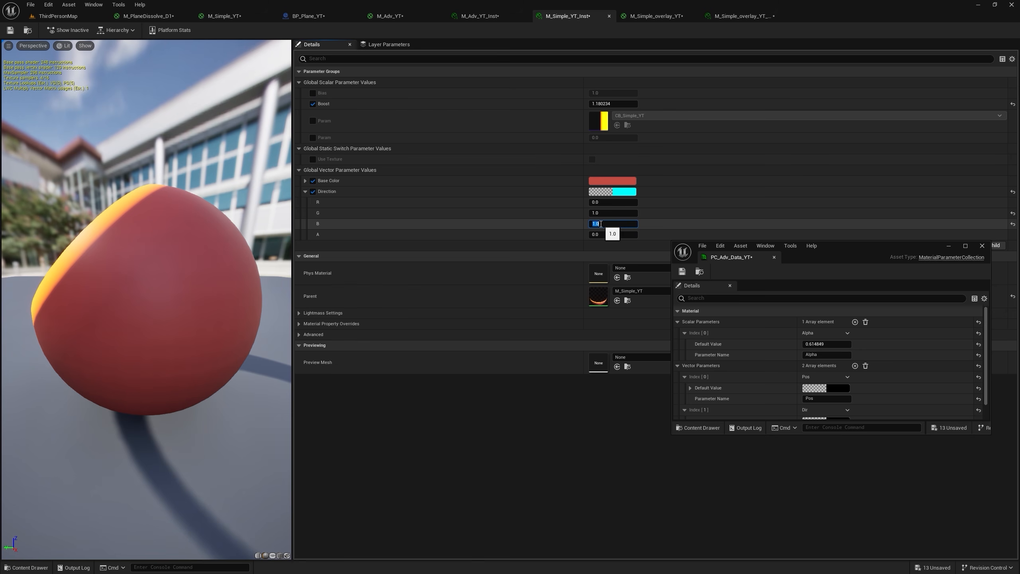
pyautogui.write('0')
pyautogui.press('Return')
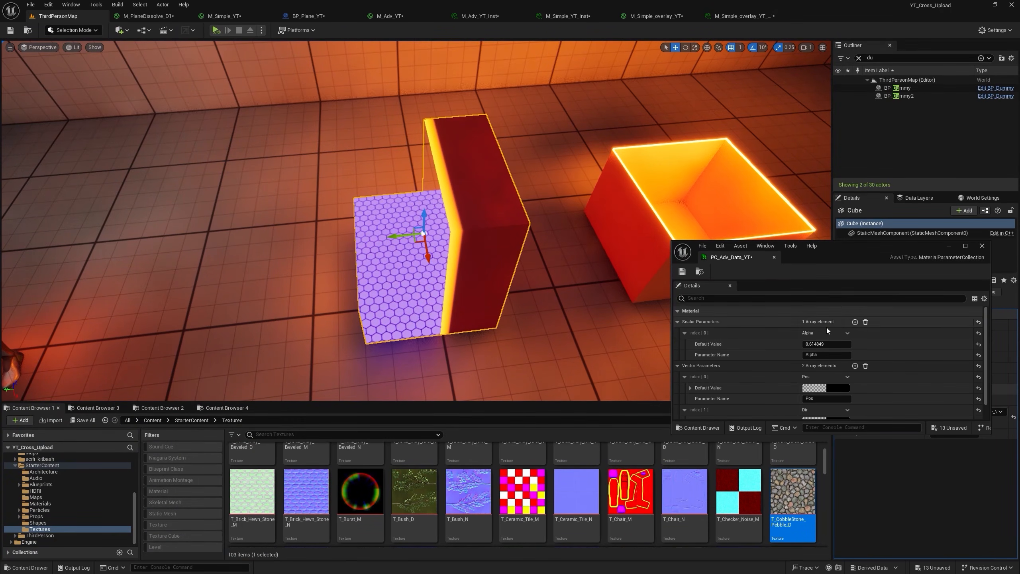
# Step: Raise the collection's Alpha to about 0.655 and override the simple overlay instance's Direction with G 1 and B 0
pyautogui.moveTo(826, 344)
pyautogui.mouseDown()
pyautogui.moveTo(807, 344)
pyautogui.moveTo(830, 344)
pyautogui.mouseUp()
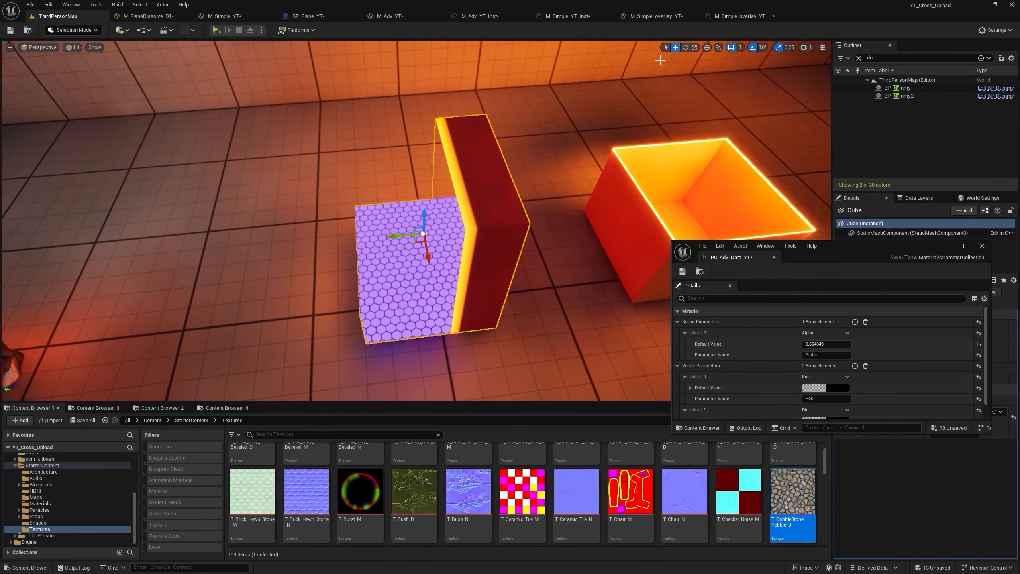
pyautogui.click(735, 20)
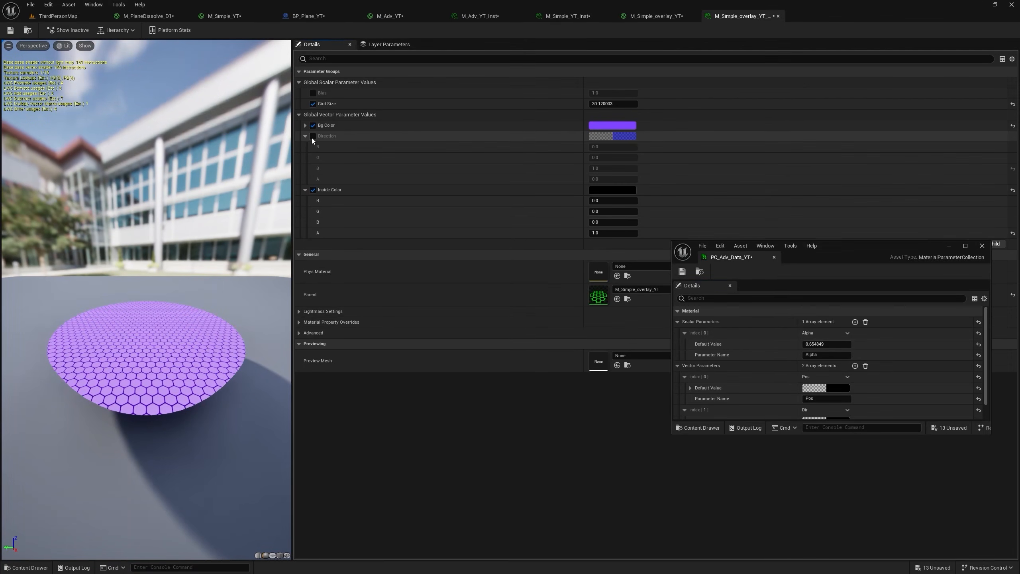
pyautogui.moveTo(599, 157); pyautogui.dragTo(603, 157)
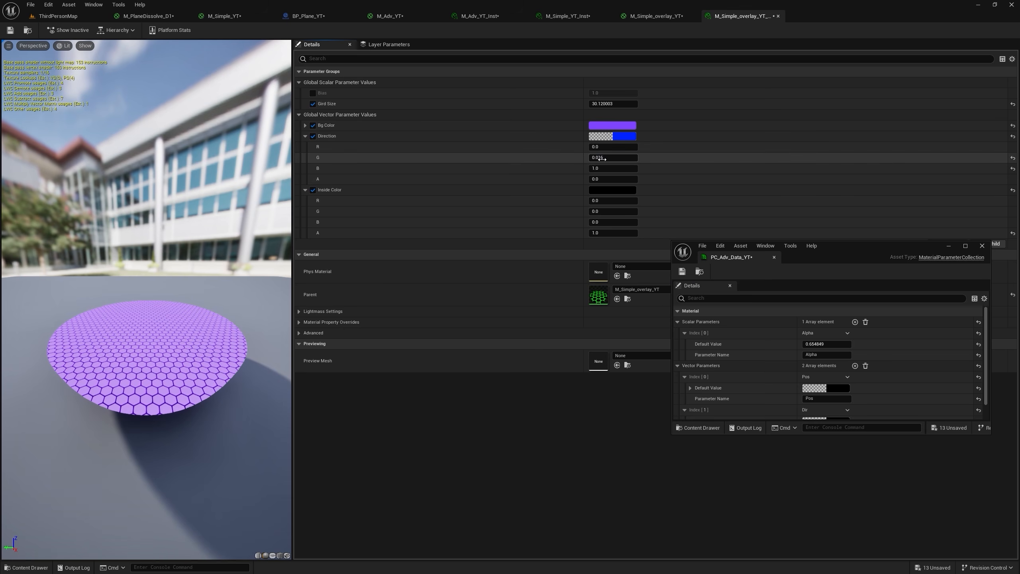
pyautogui.click(601, 158)
pyautogui.write('1')
pyautogui.press('Tab')
pyautogui.write('0')
pyautogui.press('Return')
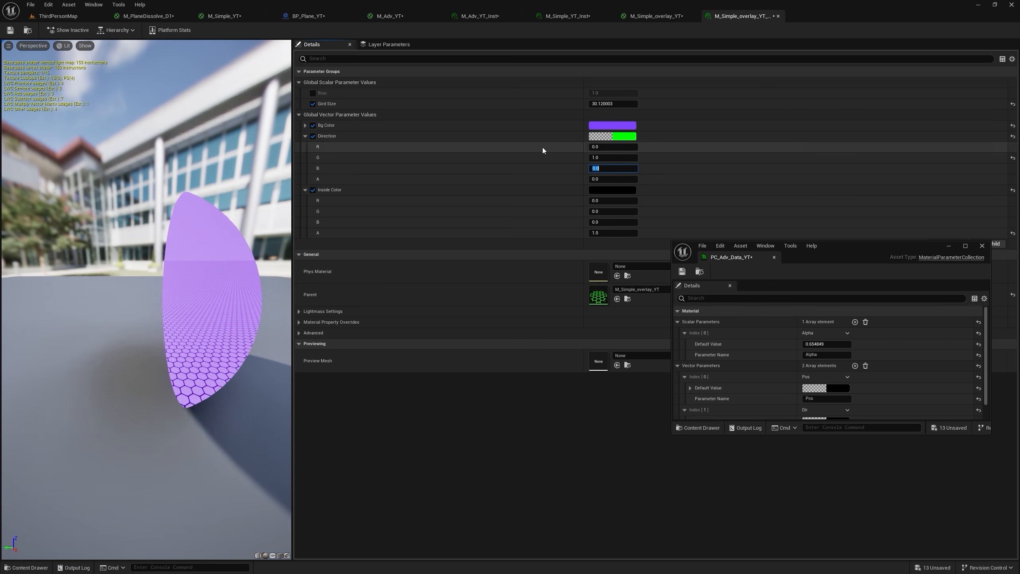
# Step: Duplicate the Direction parameter in M_Simple_overlay_YT, feed the copy into VirtualPlaneCoordinates' Plane Normal Axis, and apply the material
pyautogui.click(649, 18)
pyautogui.moveTo(277, 143); pyautogui.dragTo(333, 131, button='right')
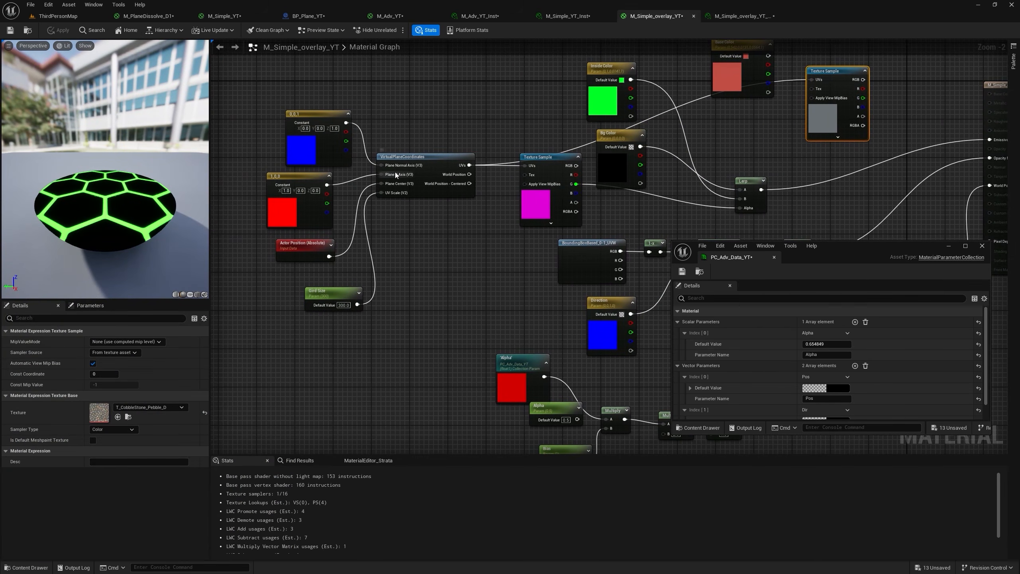
pyautogui.moveTo(608, 287); pyautogui.dragTo(464, 255, button='right')
pyautogui.click(463, 257)
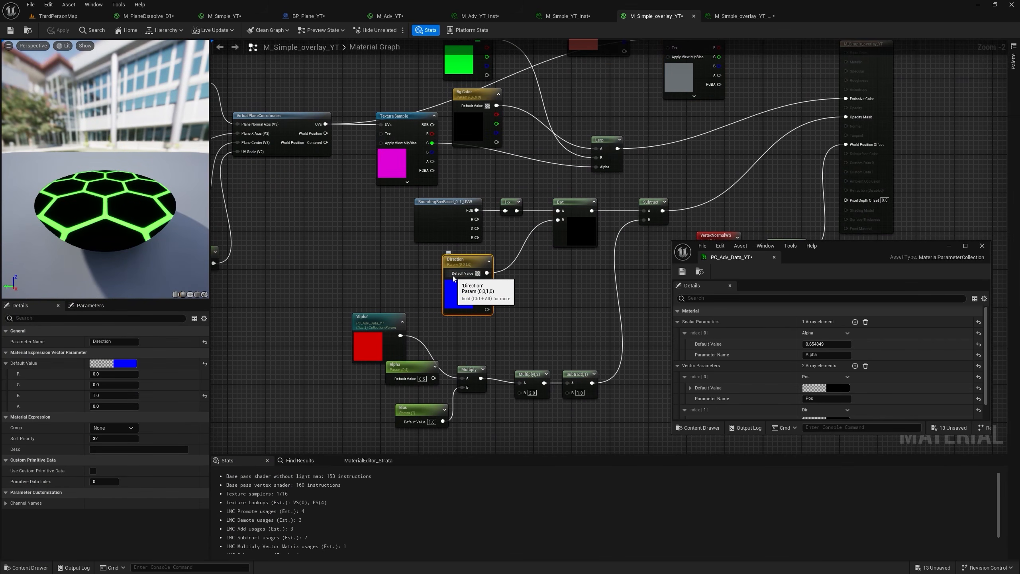
pyautogui.hotkey('ctrl', 'd')
pyautogui.moveTo(336, 134); pyautogui.dragTo(415, 227)
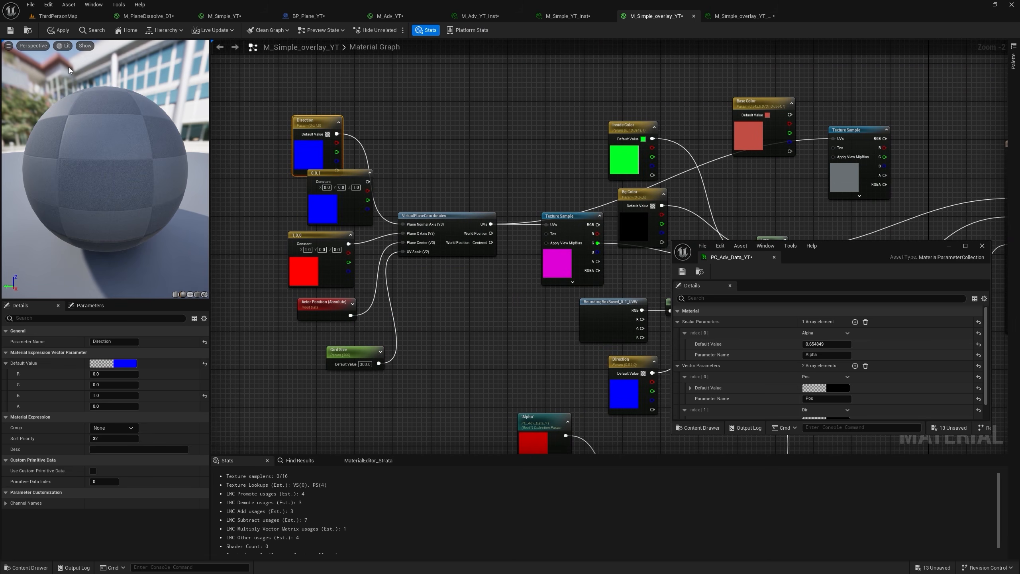
pyautogui.click(51, 32)
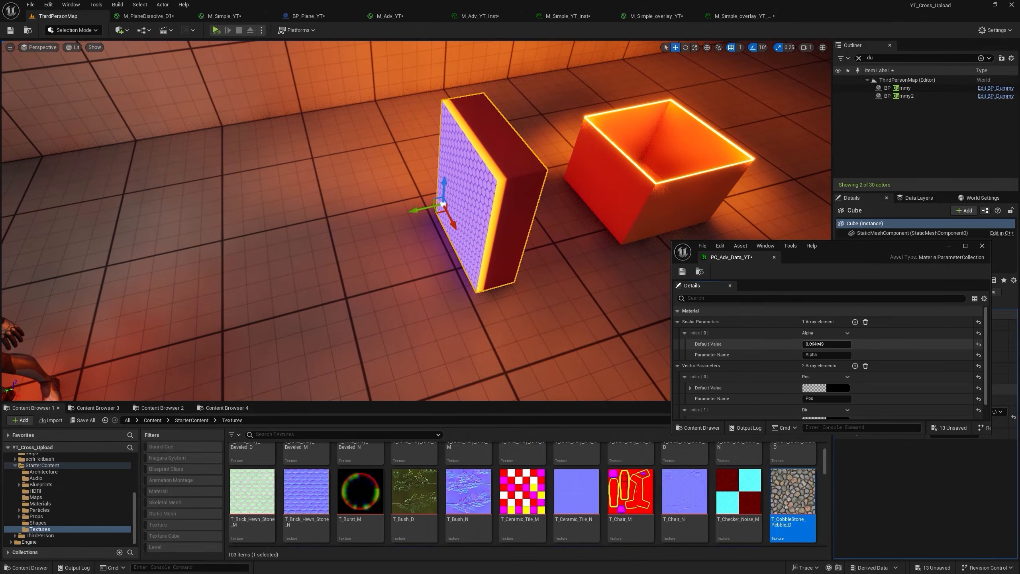
# Step: With Alpha at about 0.591, assign M_Simple_YT_Inst1 to the cube and set that instance's Direction G to 1
pyautogui.moveTo(815, 344); pyautogui.dragTo(813, 343)
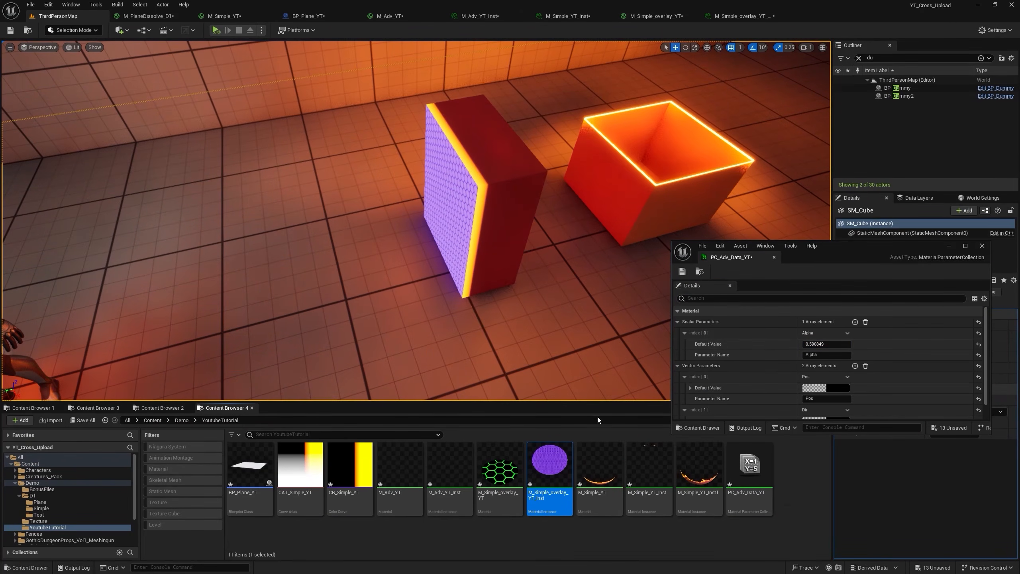
pyautogui.moveTo(698, 466)
pyautogui.mouseDown()
pyautogui.moveTo(491, 248)
pyautogui.moveTo(503, 224)
pyautogui.moveTo(511, 234)
pyautogui.mouseUp()
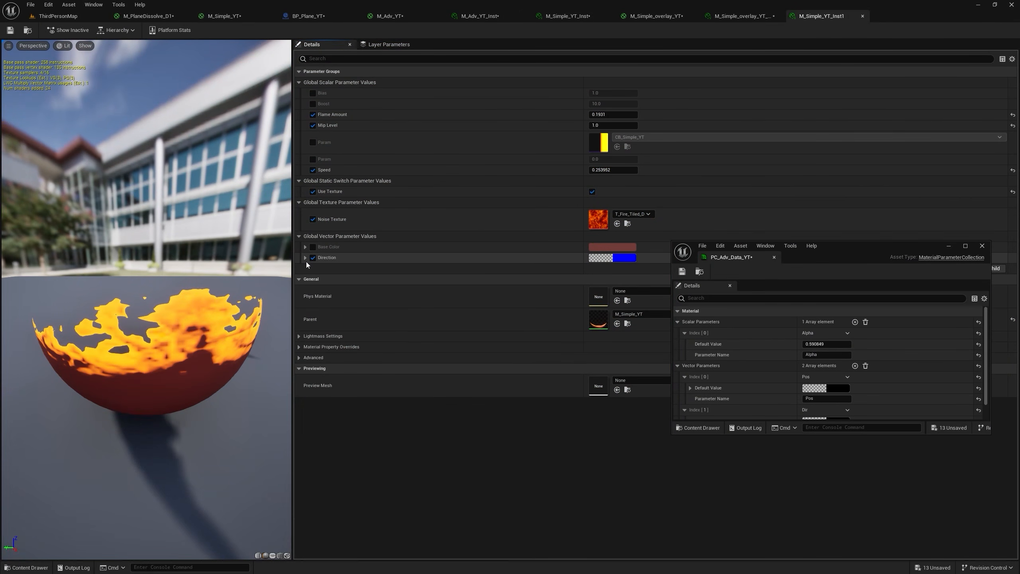
pyautogui.click(305, 258)
pyautogui.click(601, 279)
pyautogui.write('1')
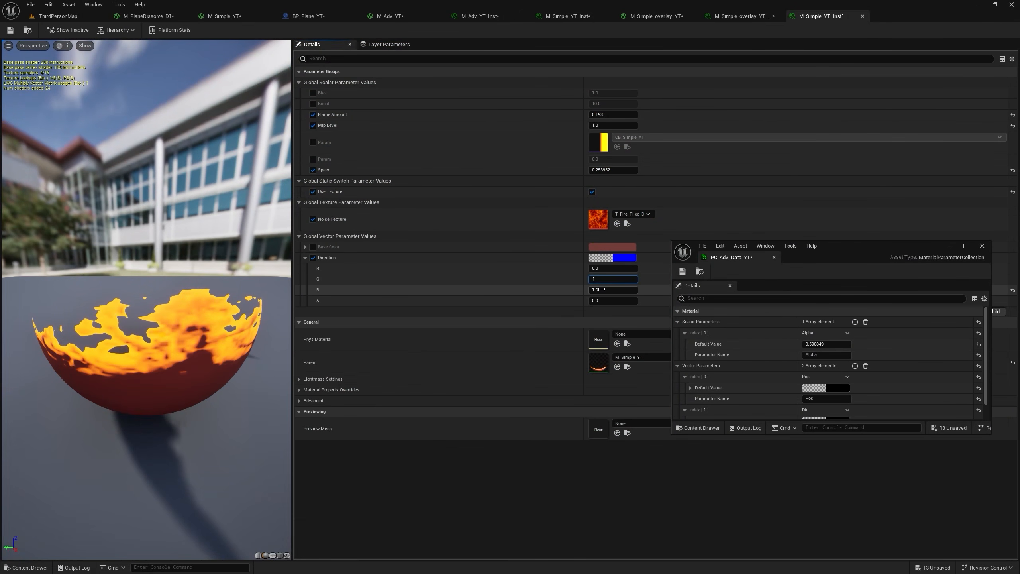
pyautogui.press('Return')
# Step: Enable Two Sided on the M_Simple_YT material and return to the ThirdPersonMap level
pyautogui.click(58, 15)
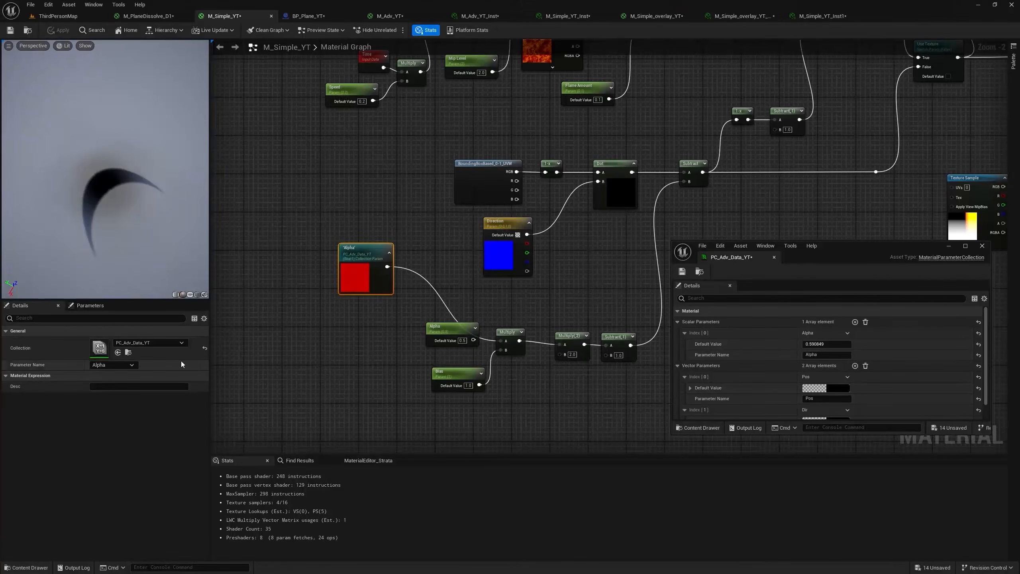
pyautogui.moveTo(693, 183); pyautogui.dragTo(628, 185, button='right')
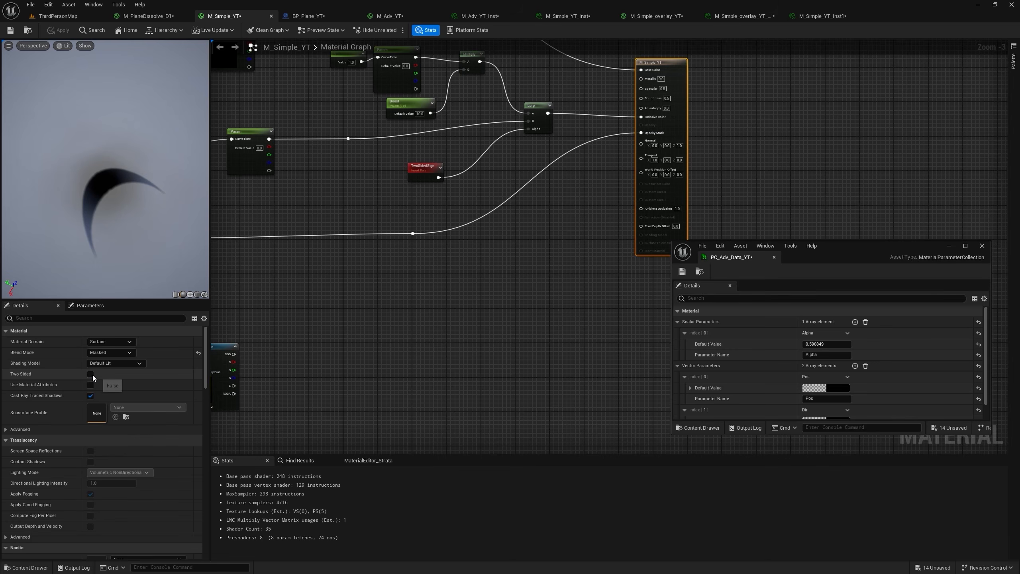
pyautogui.click(58, 15)
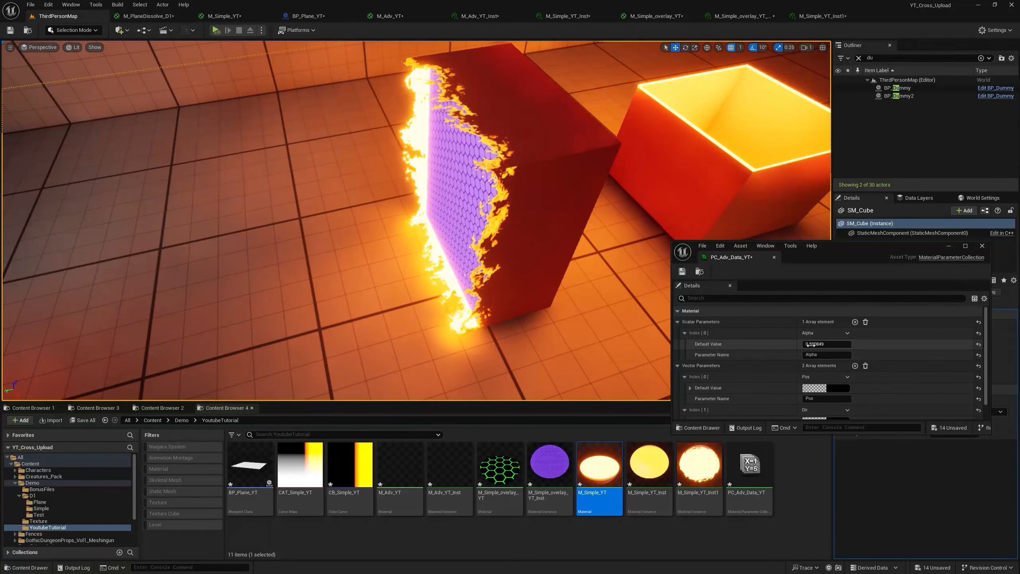
# Step: Vary the collection's Alpha to test the burning dissolve on the cube, ending at about 0.503
pyautogui.moveTo(807, 344); pyautogui.dragTo(831, 344)
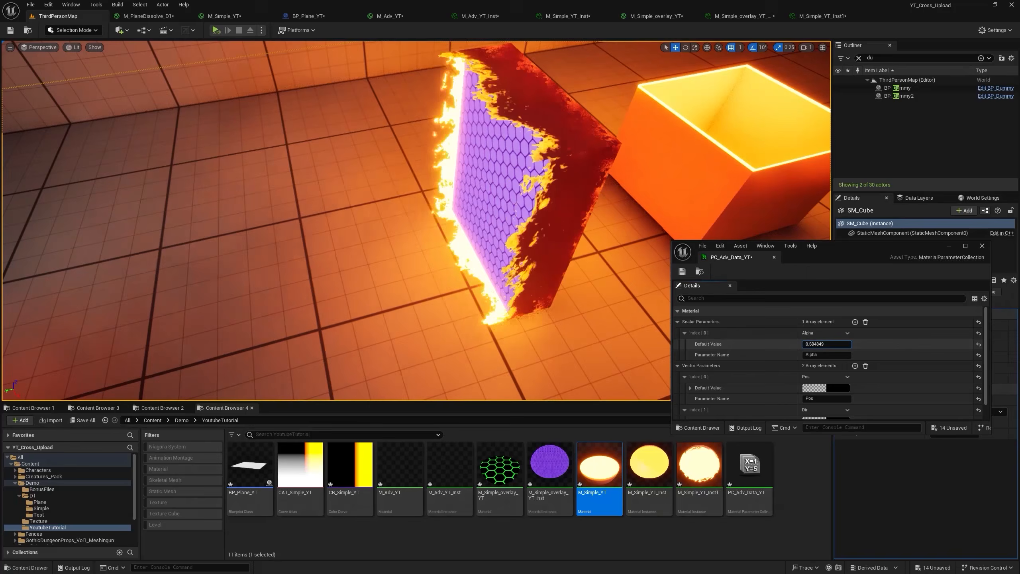
pyautogui.moveTo(826, 344)
pyautogui.mouseDown()
pyautogui.moveTo(798, 343)
pyautogui.moveTo(826, 344)
pyautogui.moveTo(799, 344)
pyautogui.moveTo(826, 344)
pyautogui.moveTo(815, 344)
pyautogui.mouseUp()
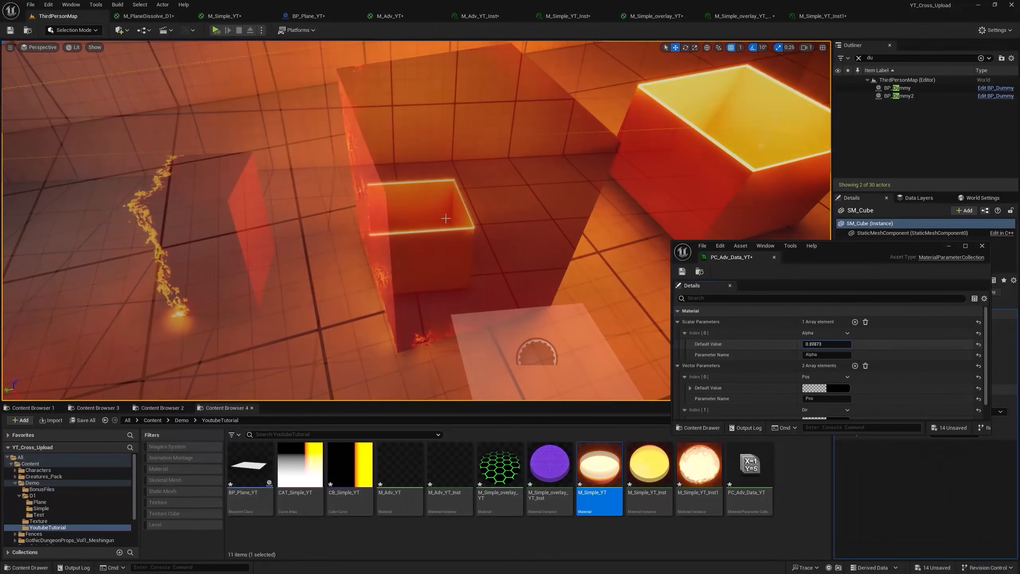
pyautogui.moveTo(425, 209); pyautogui.dragTo(445, 218, button='right')
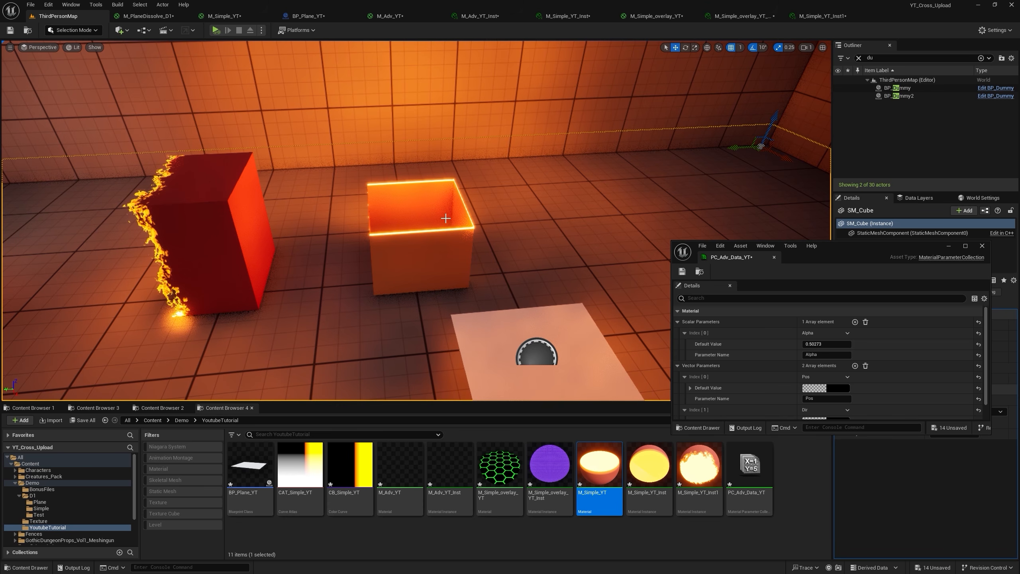
# Step: Duplicate M_Simple_overlay_YT and name the copy M_Adv_overlay_YT
pyautogui.rightClick(522, 483)
pyautogui.click(560, 331)
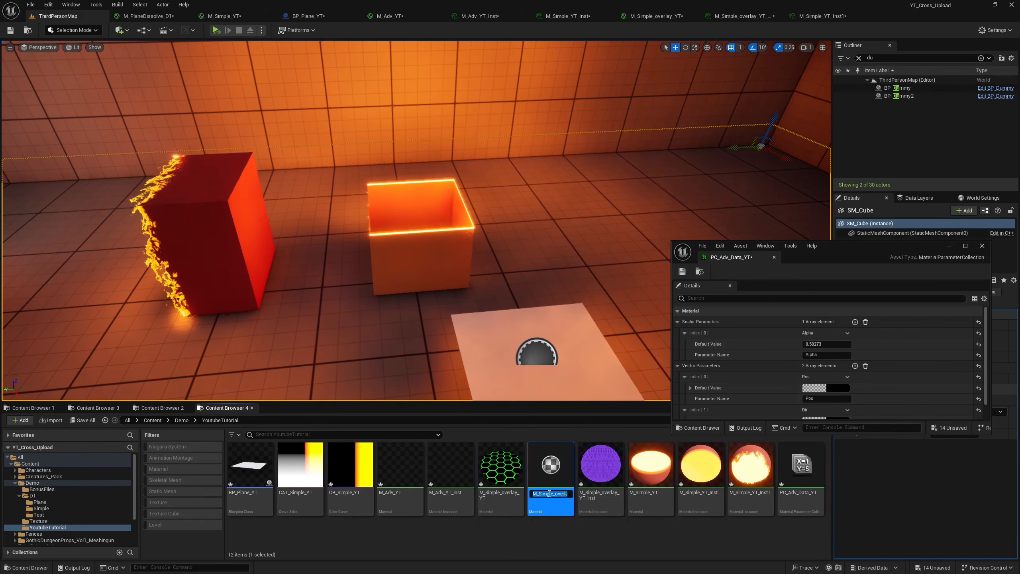
pyautogui.write('M_Adv_overlay_YT')
pyautogui.press('Return')
# Step: Copy the plane distance nodes from M_Adv_YT: Pos, Dir, Absolute World Position, both masks, Subtract and Dot
pyautogui.doubleClick(417, 474)
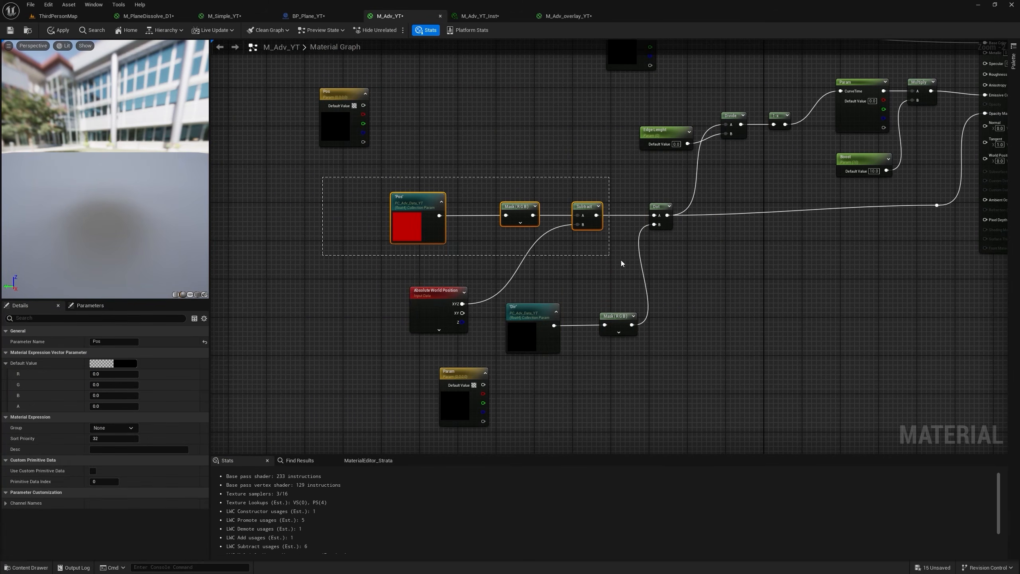
pyautogui.moveTo(621, 263); pyautogui.dragTo(678, 346)
pyautogui.rightClick(621, 316)
pyautogui.click(653, 418)
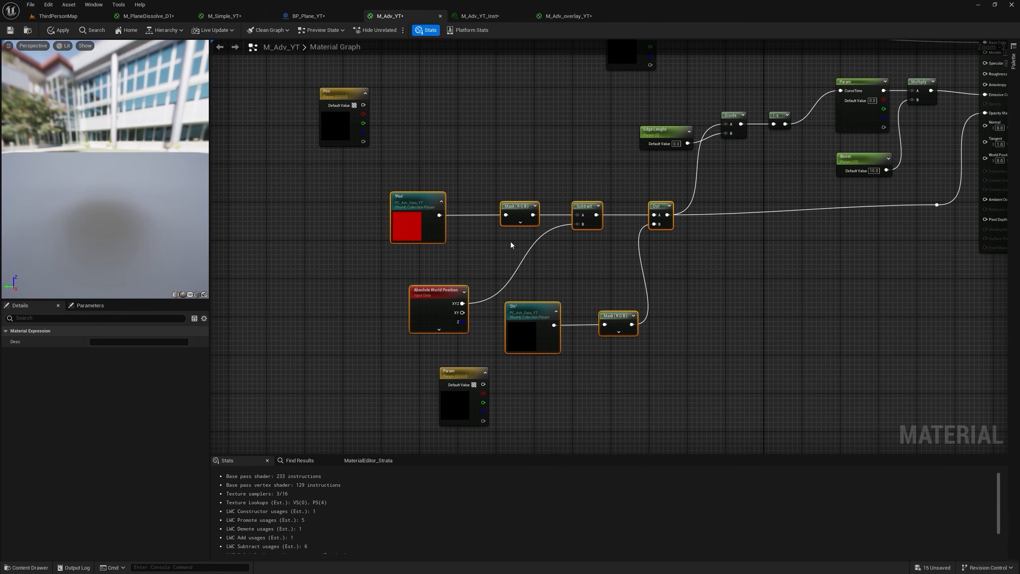
pyautogui.moveTo(366, 174); pyautogui.dragTo(446, 224)
pyautogui.moveTo(683, 339); pyautogui.dragTo(683, 338)
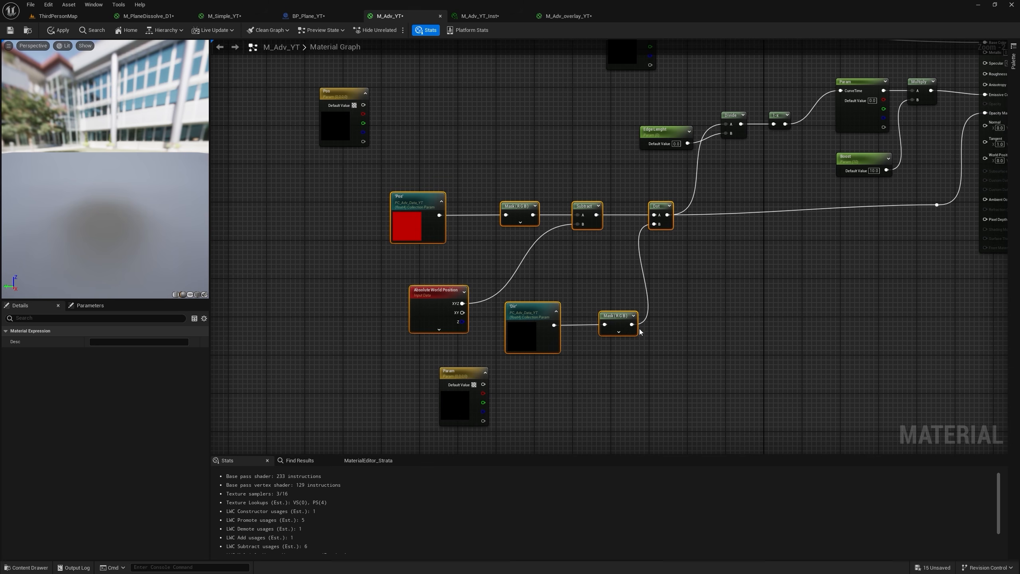
pyautogui.rightClick(618, 320)
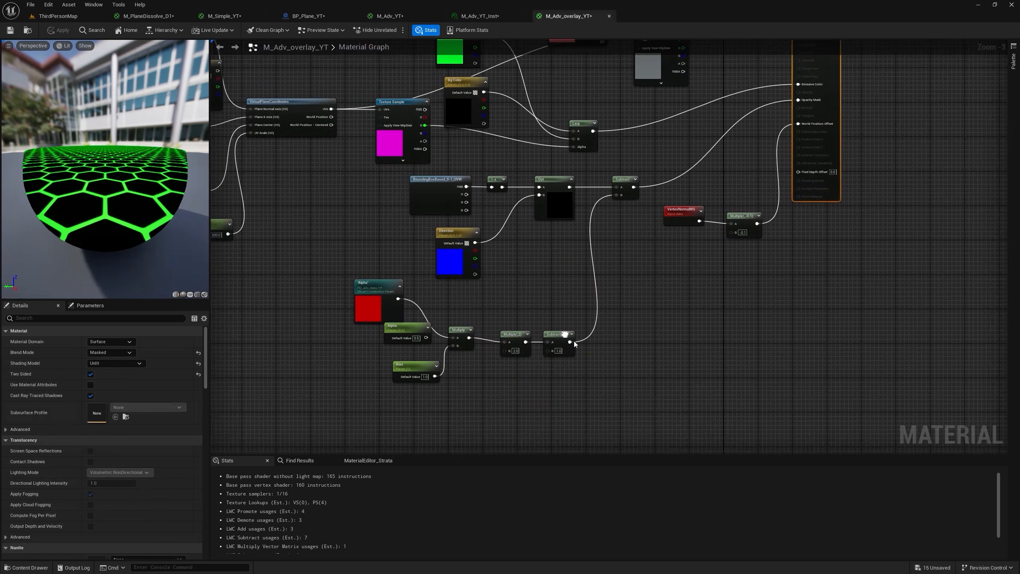
# Step: Delete the bounding-box, Direction, Alpha and Bias dissolve nodes from M_Adv_overlay_YT
pyautogui.moveTo(642, 377); pyautogui.dragTo(408, 242)
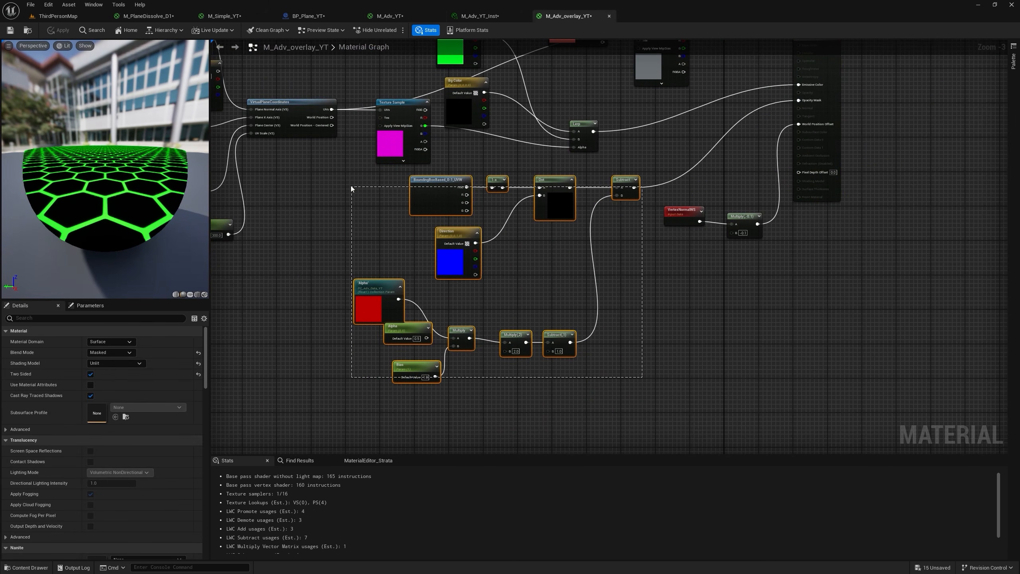
pyautogui.moveTo(351, 187); pyautogui.dragTo(352, 188)
pyautogui.press('Delete')
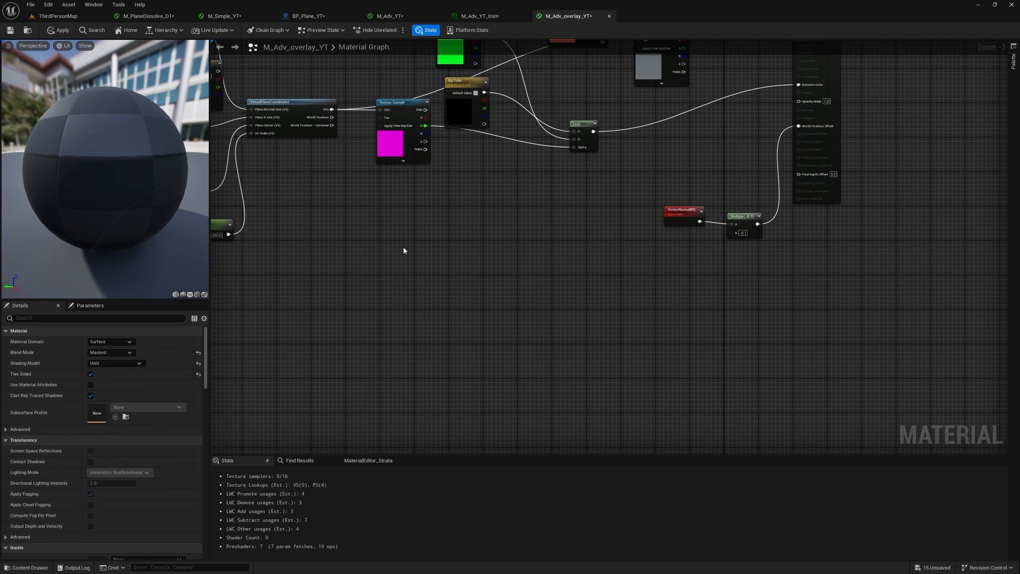
# Step: Paste the plane distance nodes into M_Adv_overlay_YT, connect the Dot output to Opacity Mask, and apply the material
pyautogui.hotkey('ctrl', 'v')
pyautogui.moveTo(562, 257); pyautogui.dragTo(541, 324, button='right')
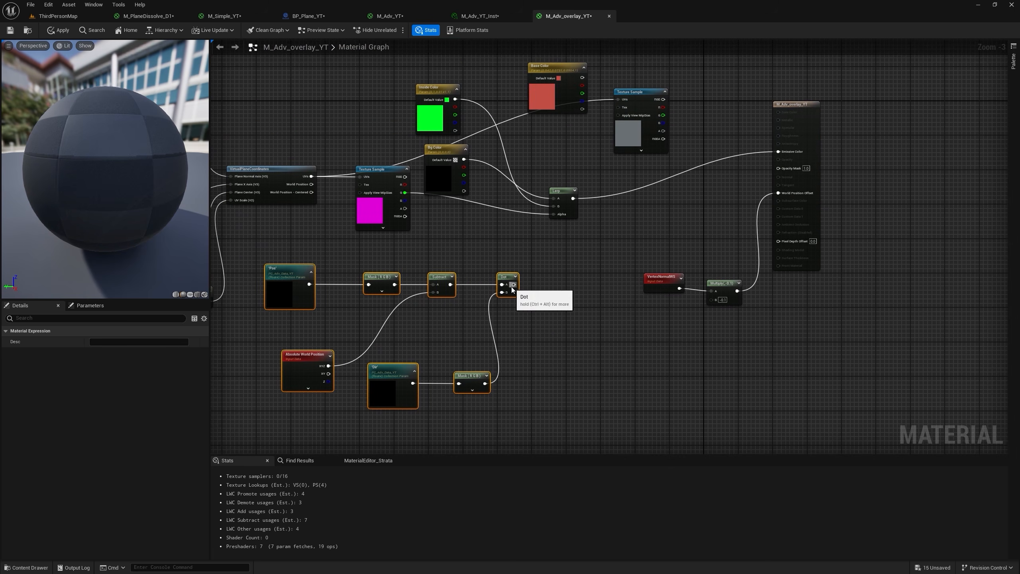
pyautogui.moveTo(513, 285); pyautogui.dragTo(778, 169)
pyautogui.click(55, 31)
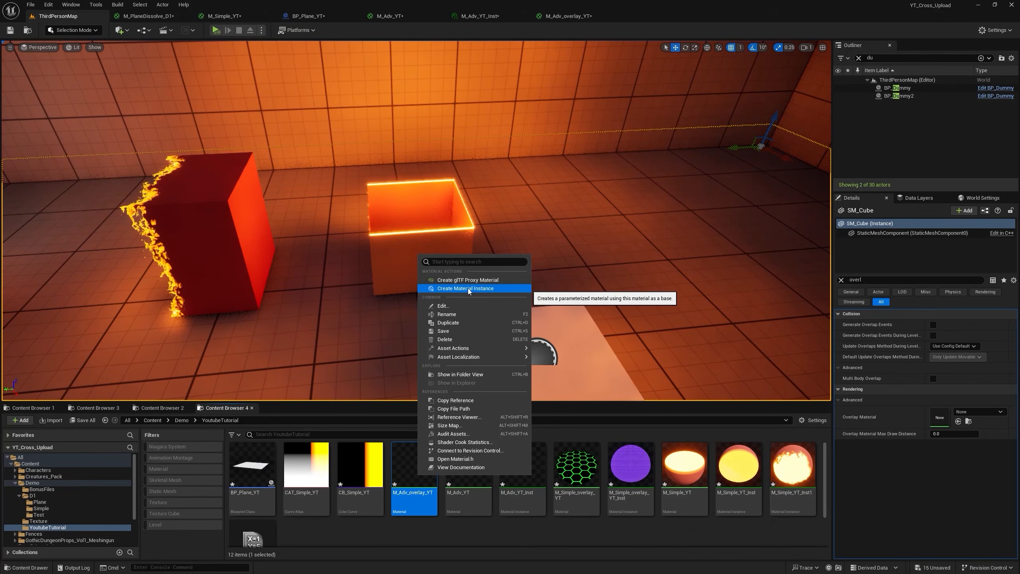
# Step: Create a material instance of M_Adv_overlay_YT and assign it as the Overlay Material of the open box behind the plane
pyautogui.click(468, 288)
pyautogui.click(418, 257)
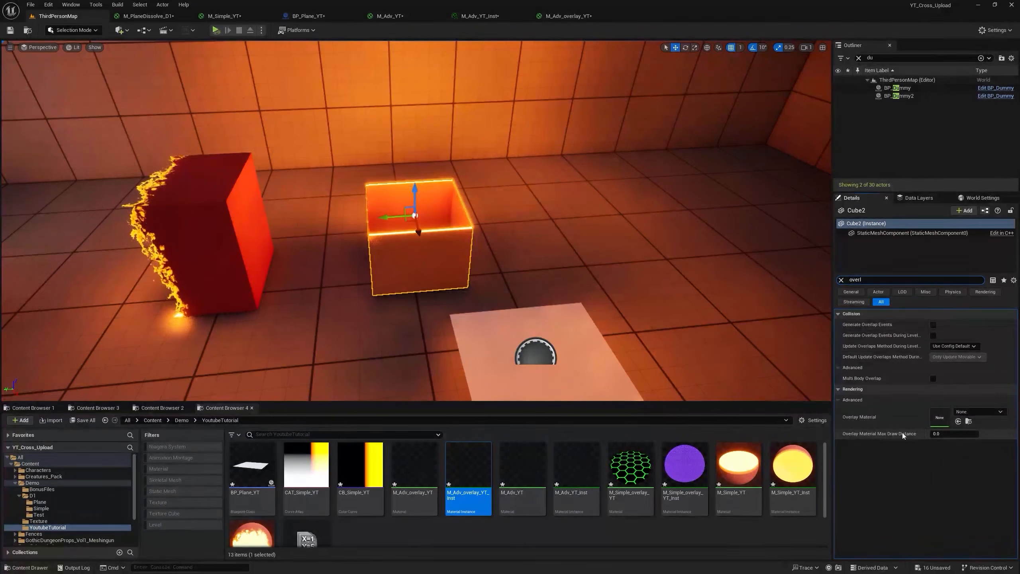
pyautogui.click(958, 421)
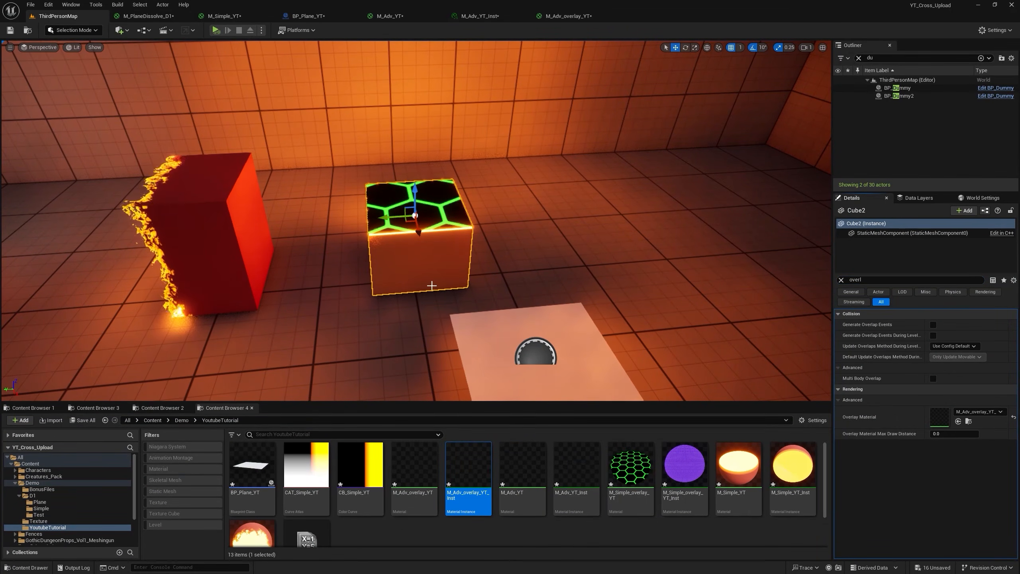
# Step: Select the BP_Plane_YT actor in the level and move it to test the hexagon cap on the cube
pyautogui.moveTo(431, 285); pyautogui.dragTo(458, 299, button='right')
pyautogui.click(463, 274)
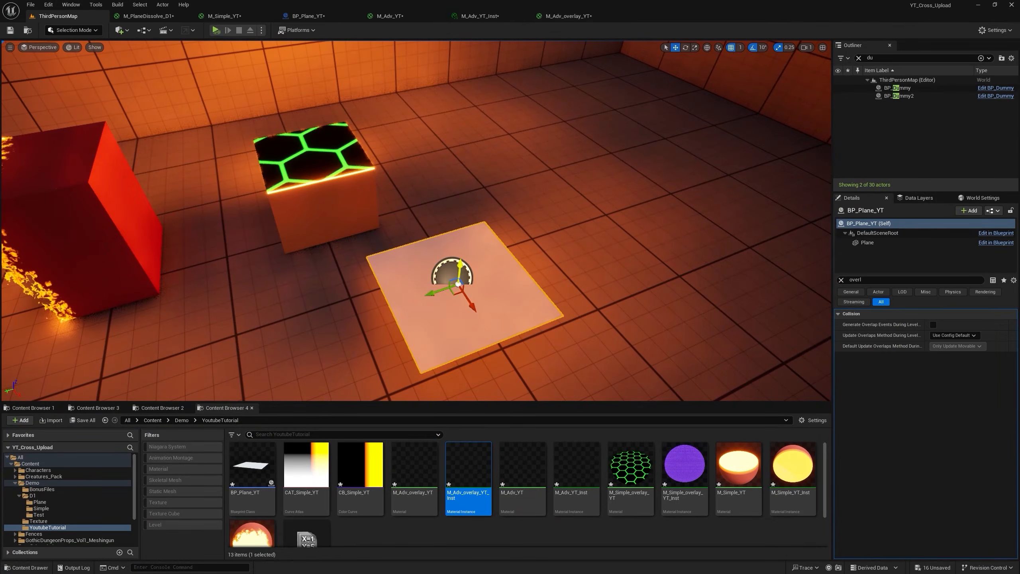
pyautogui.moveTo(461, 263); pyautogui.dragTo(490, 274)
# Step: Open the M_Adv_overlay_YT_Inst material instance and override Grid Size with about 52.73
pyautogui.doubleClick(467, 478)
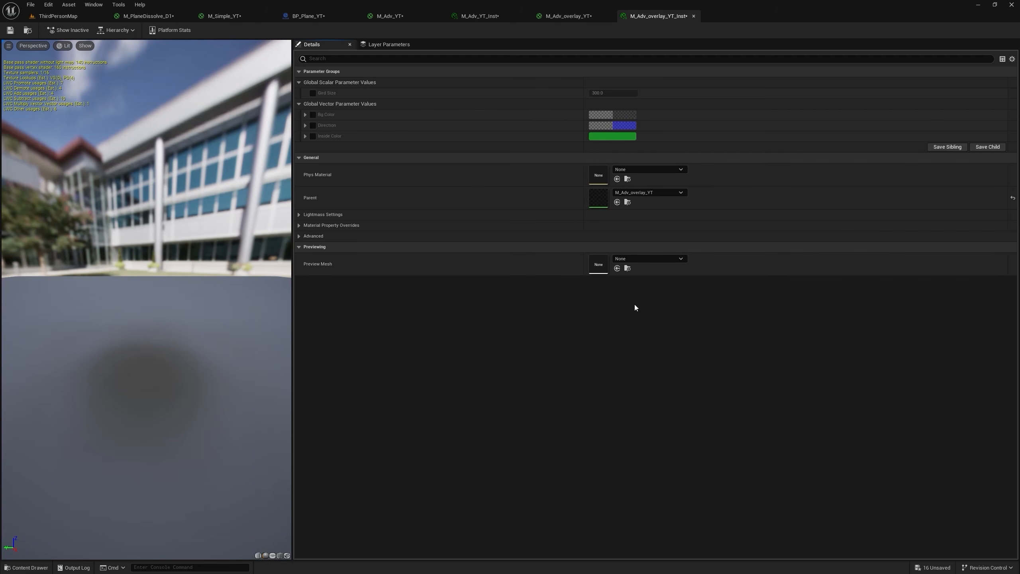
pyautogui.click(312, 93)
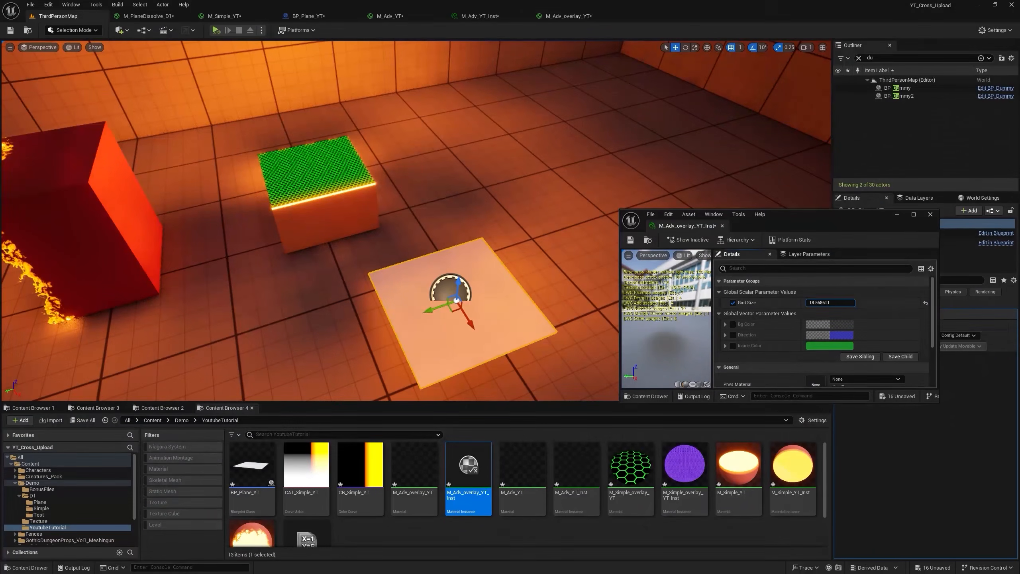
pyautogui.moveTo(829, 301); pyautogui.dragTo(811, 302)
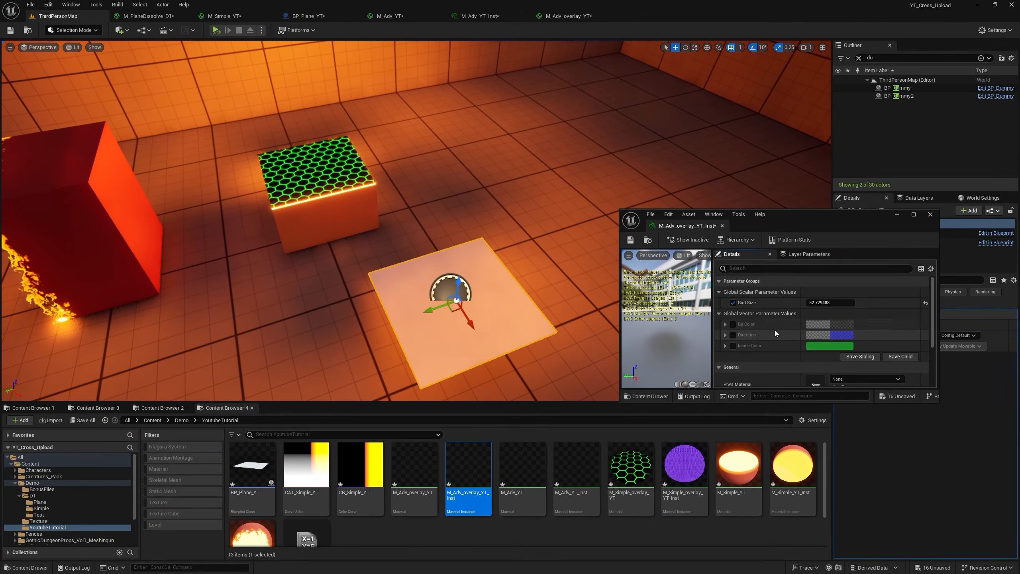
# Step: Override the instance's Bg Color with dark green and its Inside Color with yellow
pyautogui.click(732, 323)
pyautogui.click(835, 324)
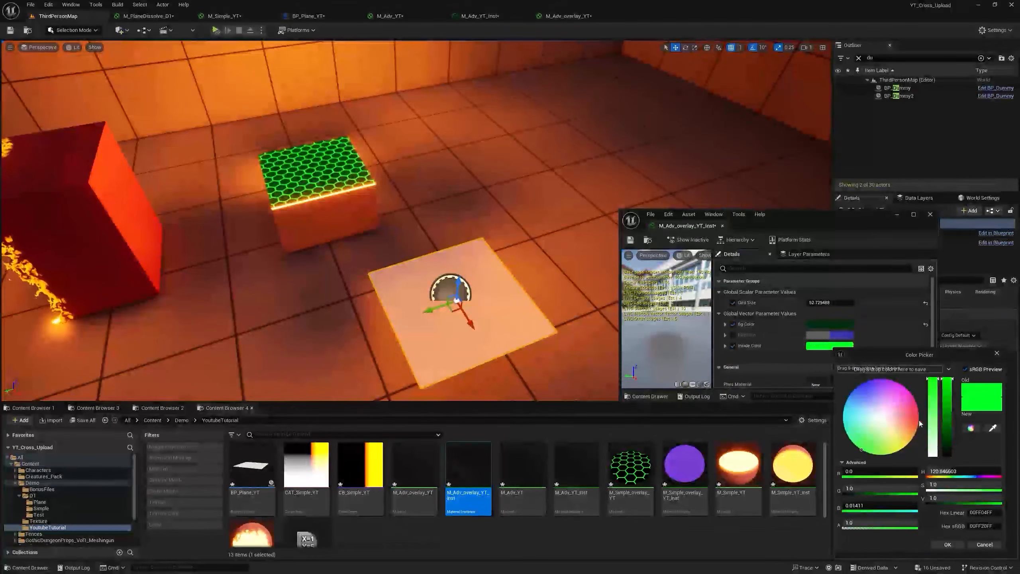
pyautogui.click(870, 378)
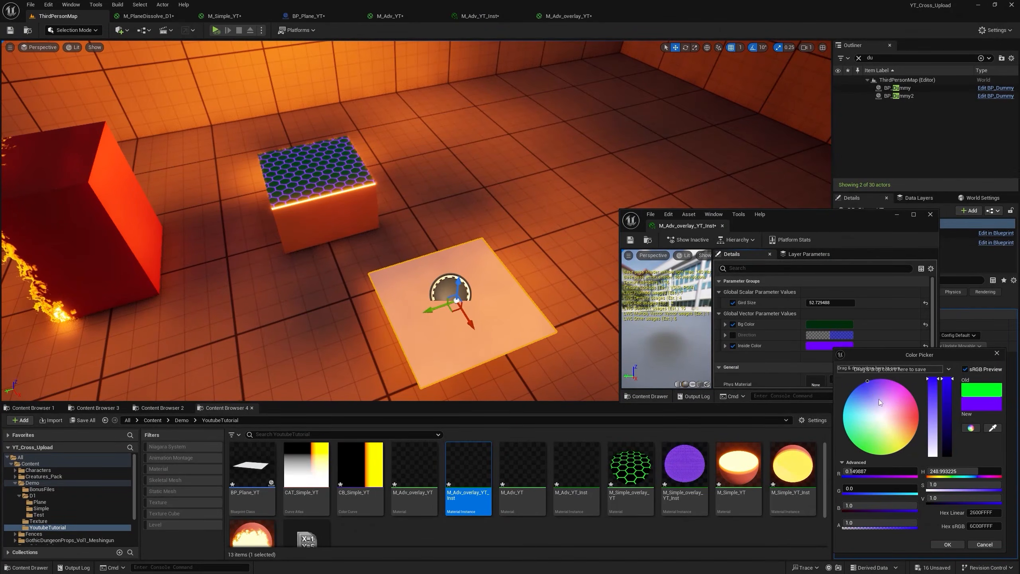
pyautogui.moveTo(878, 398); pyautogui.dragTo(906, 454)
pyautogui.click(947, 544)
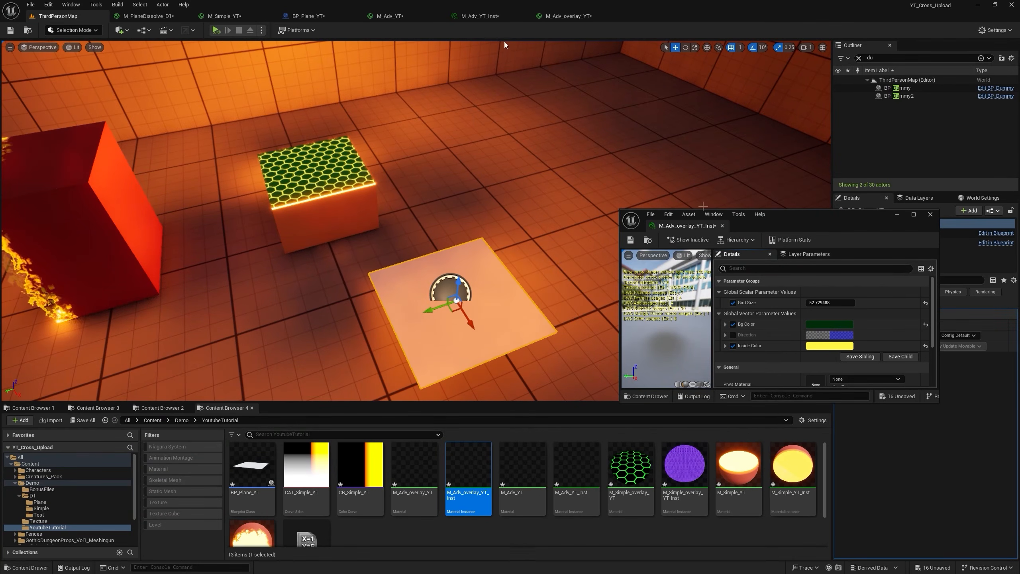
# Step: Duplicate the Pos collection parameter in M_Adv_overlay_YT and connect the copy to Plane Center of VirtualPlaneCoordinates
pyautogui.click(553, 19)
pyautogui.scroll(4, 419, 222)
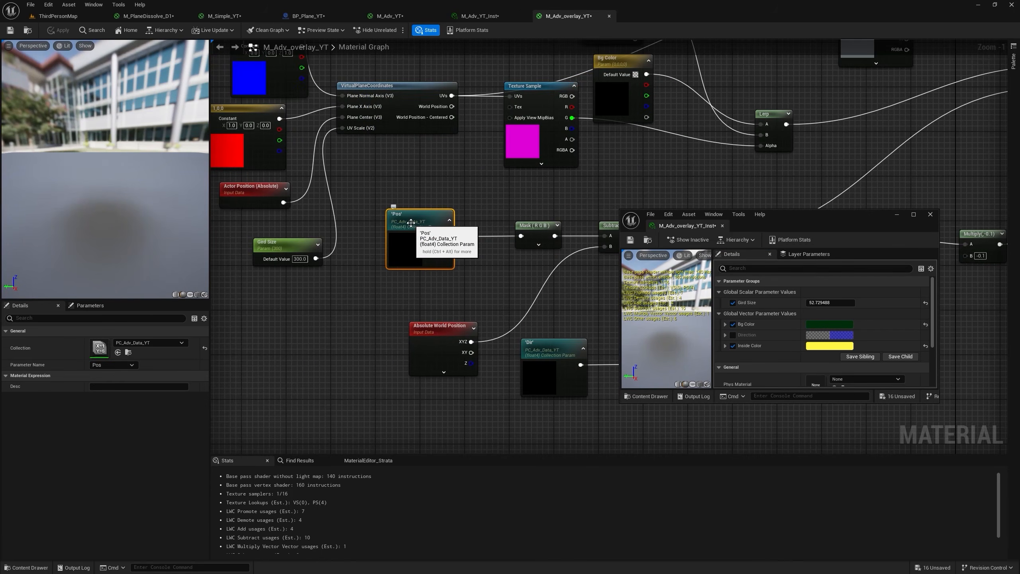
pyautogui.hotkey('ctrl', 'd')
pyautogui.moveTo(450, 232); pyautogui.dragTo(270, 290)
pyautogui.moveTo(322, 287); pyautogui.dragTo(430, 335, button='right')
pyautogui.moveTo(378, 339); pyautogui.dragTo(413, 182)
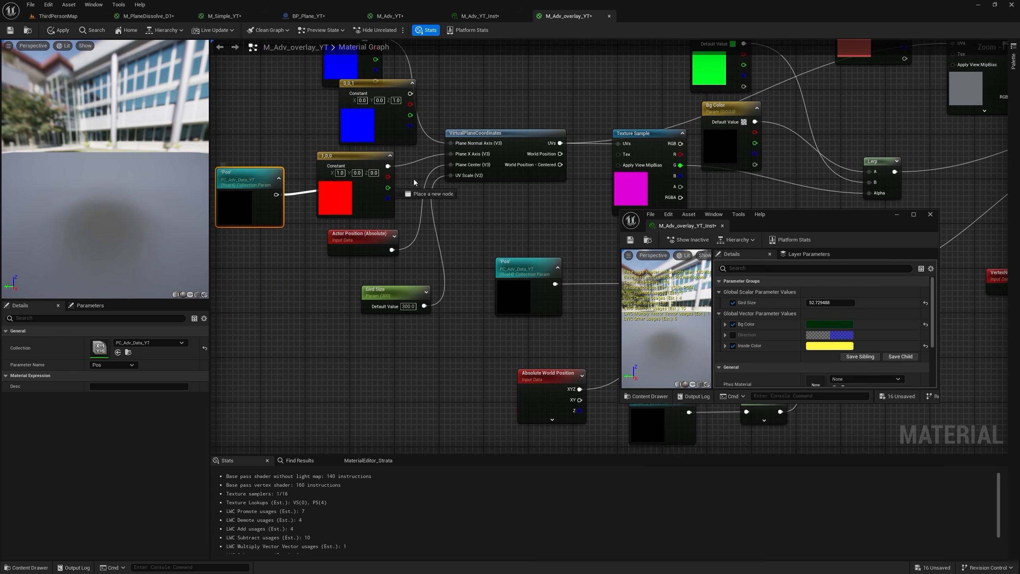
pyautogui.moveTo(473, 157); pyautogui.dragTo(459, 165)
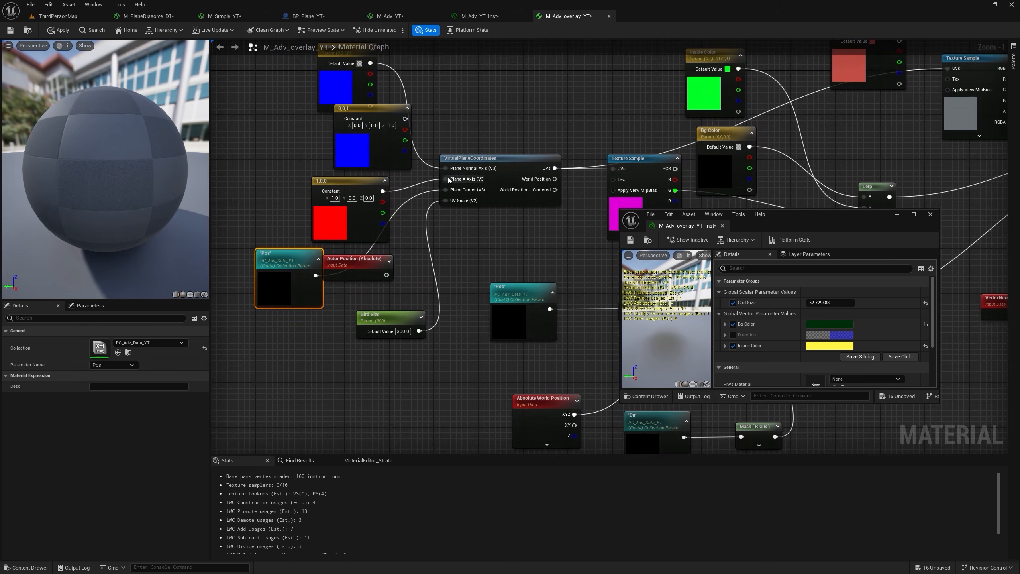
# Step: Add a second Dir collection parameter and connect it to Plane Normal Axis of VirtualPlaneCoordinates
pyautogui.moveTo(470, 170); pyautogui.dragTo(268, 122, button='right')
pyautogui.click(451, 386)
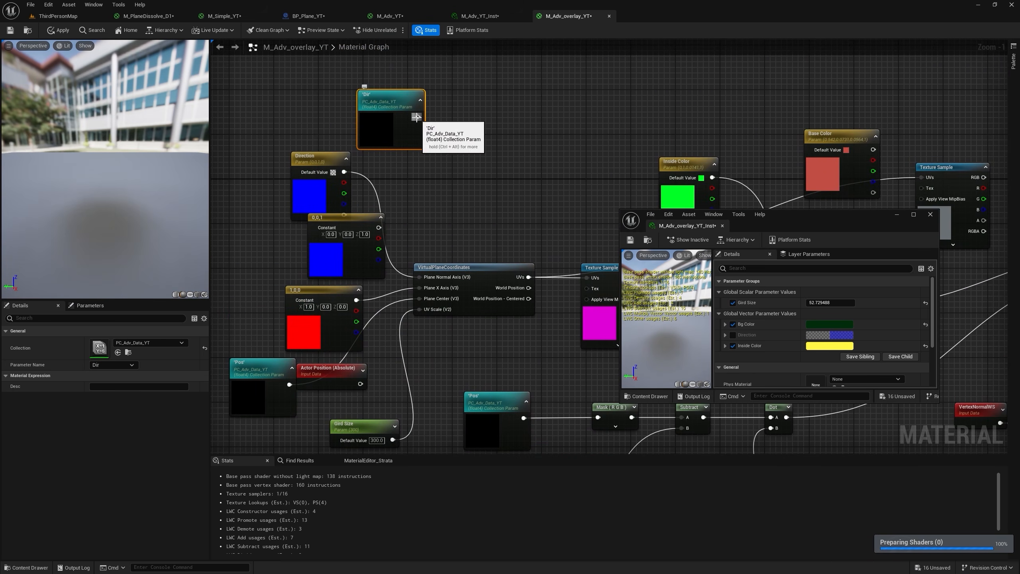
pyautogui.moveTo(416, 117); pyautogui.dragTo(440, 124)
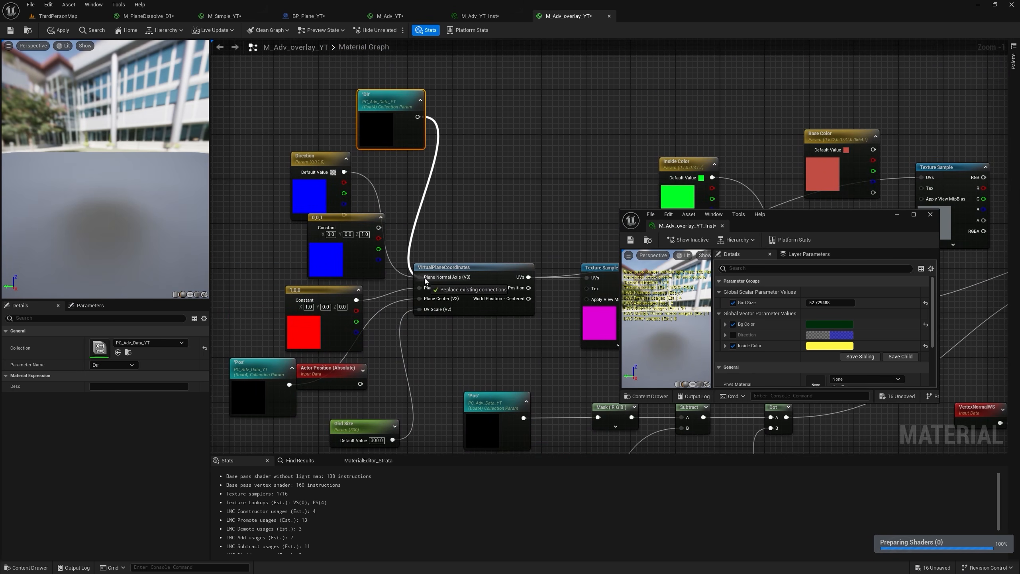
pyautogui.moveTo(424, 280); pyautogui.dragTo(424, 278)
# Step: Clean the unused nodes out of the M_Adv_overlay_YT graph and apply the material
pyautogui.moveTo(499, 192); pyautogui.dragTo(363, 180, button='right')
pyautogui.scroll(-1, 362, 173)
pyautogui.scroll(-1, 355, 129)
pyautogui.moveTo(348, 127); pyautogui.dragTo(429, 109, button='right')
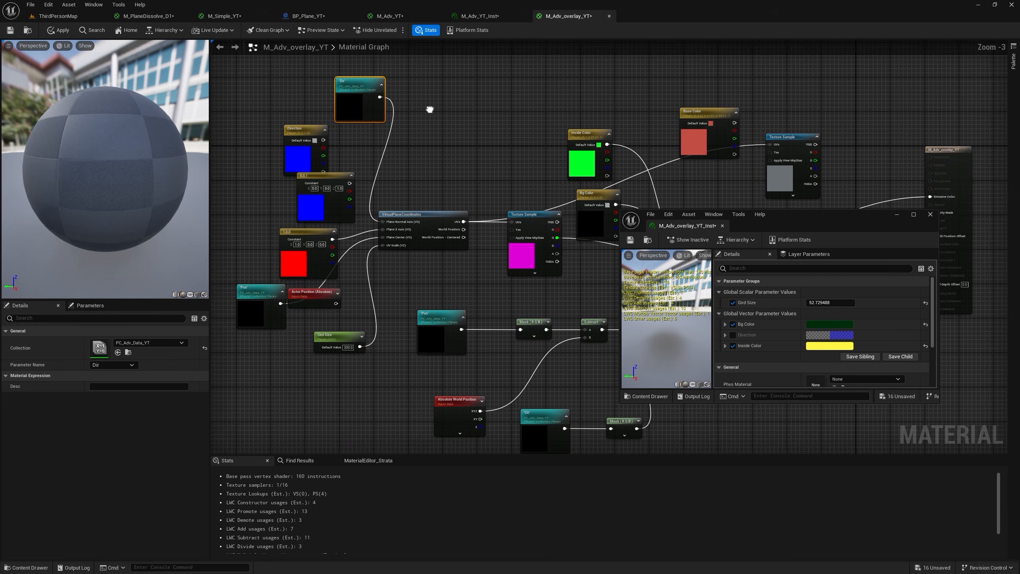
pyautogui.click(430, 109)
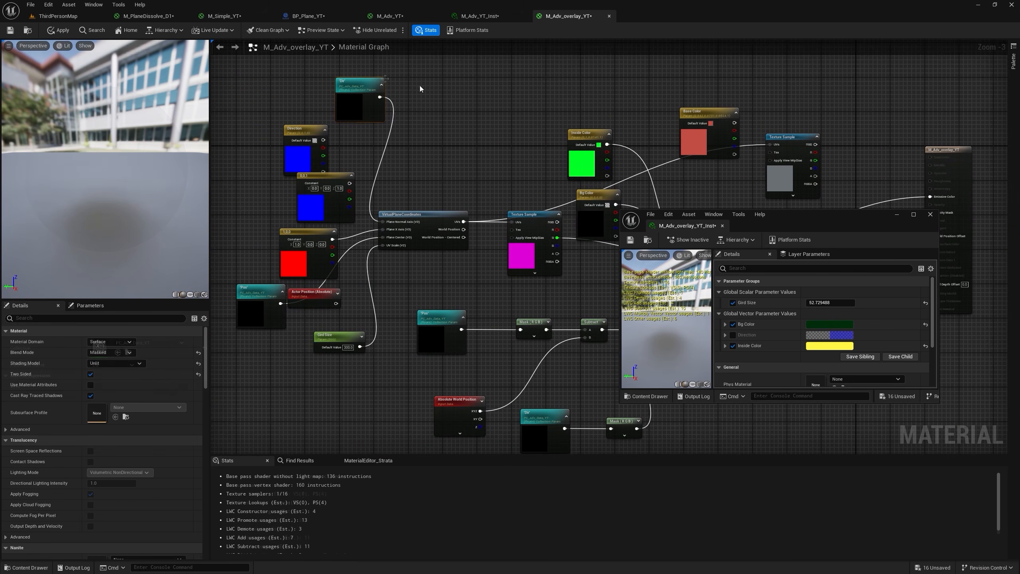
pyautogui.click(277, 33)
pyautogui.click(281, 53)
pyautogui.scroll(-1, 523, 115)
pyautogui.moveTo(522, 115); pyautogui.dragTo(340, 71, button='right')
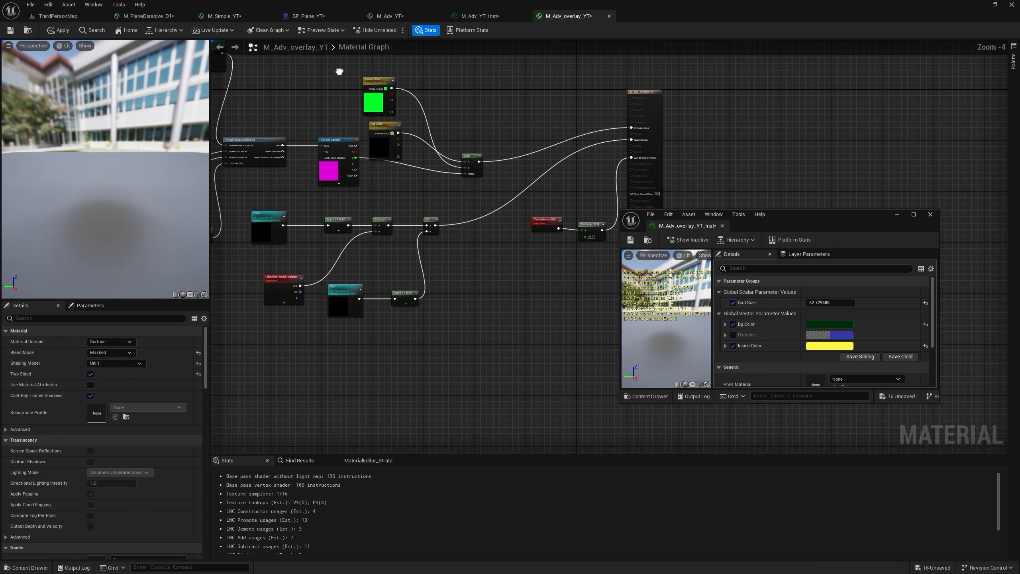
pyautogui.click(62, 30)
# Step: Return to the level, move the BP_Plane_YT actor to test the hexagon cap, and switch to the rotate tool
pyautogui.click(58, 15)
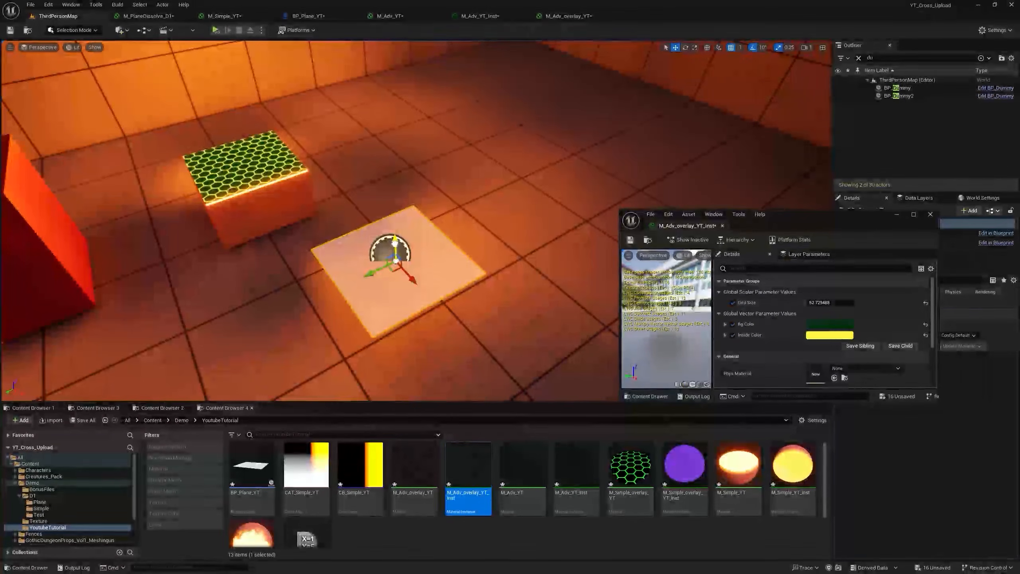
pyautogui.moveTo(395, 243); pyautogui.dragTo(363, 251)
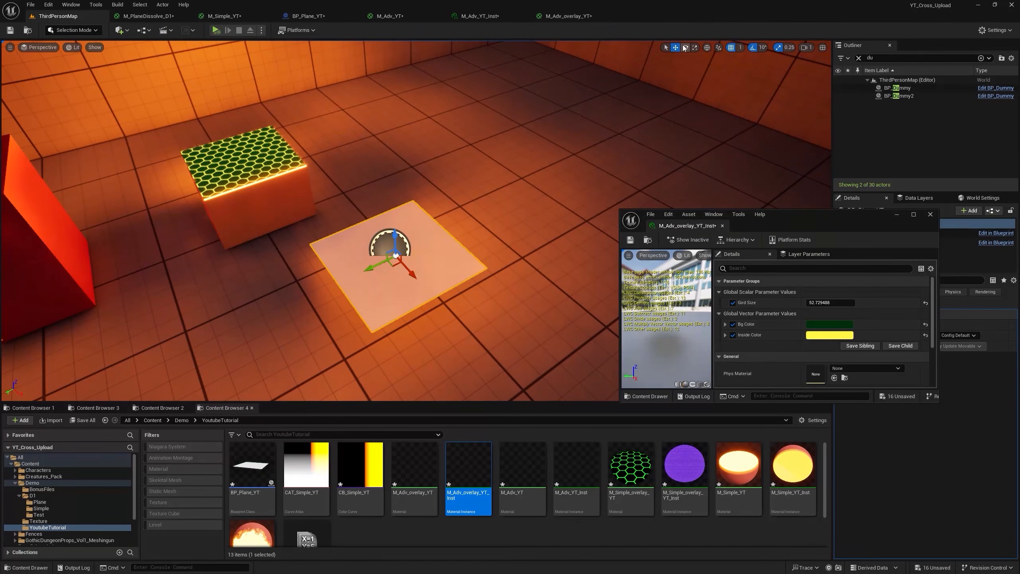
pyautogui.click(685, 47)
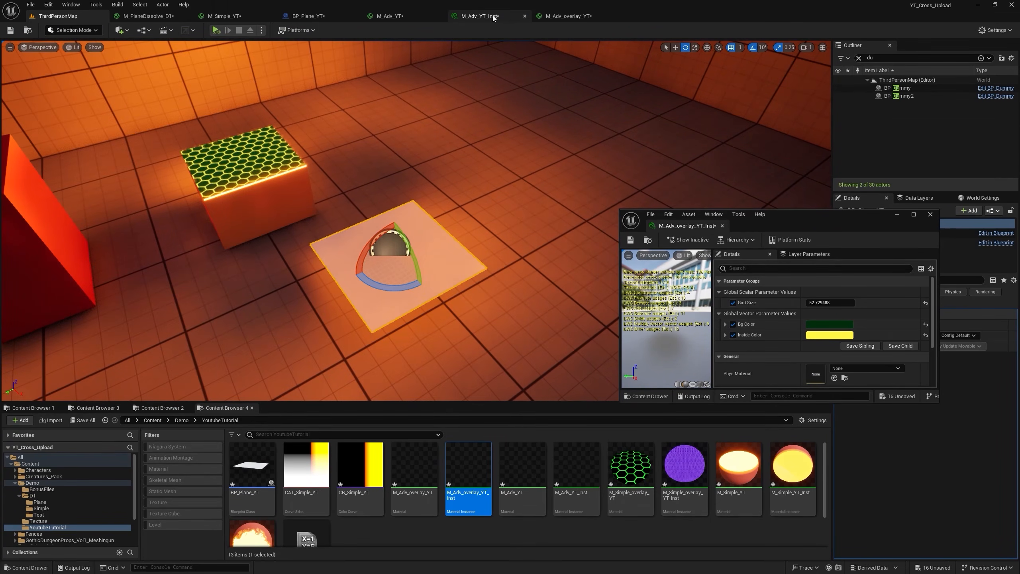
# Step: Disable Two Sided on the M_Adv_YT material and apply it
pyautogui.click(401, 16)
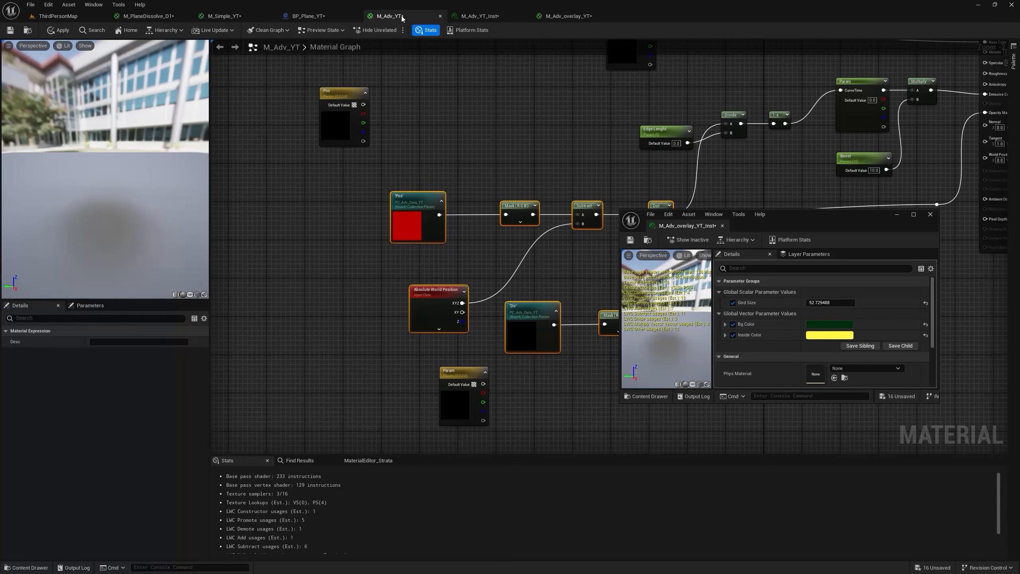
pyautogui.moveTo(893, 146); pyautogui.dragTo(442, 185, button='right')
pyautogui.click(560, 219)
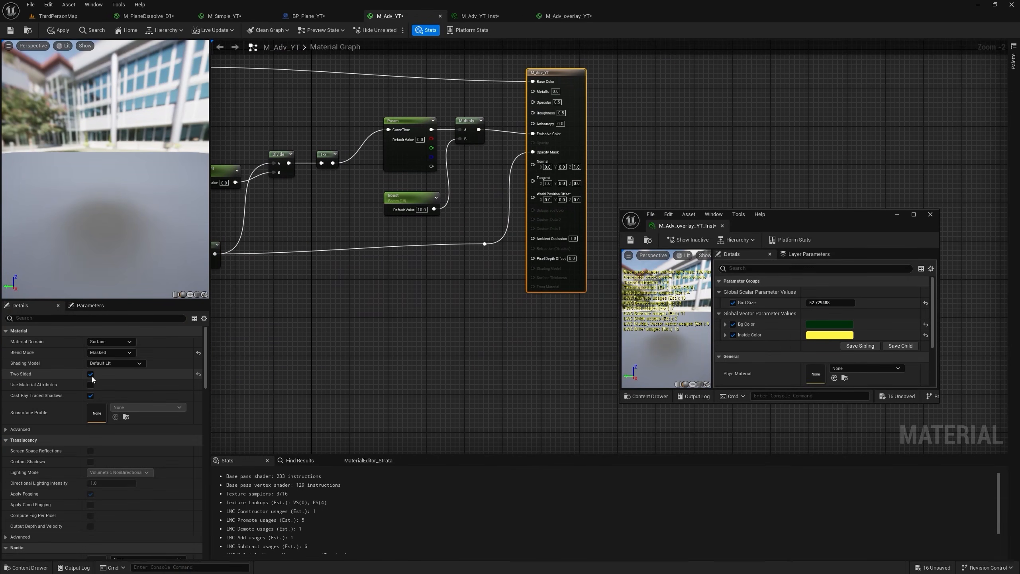
pyautogui.click(91, 374)
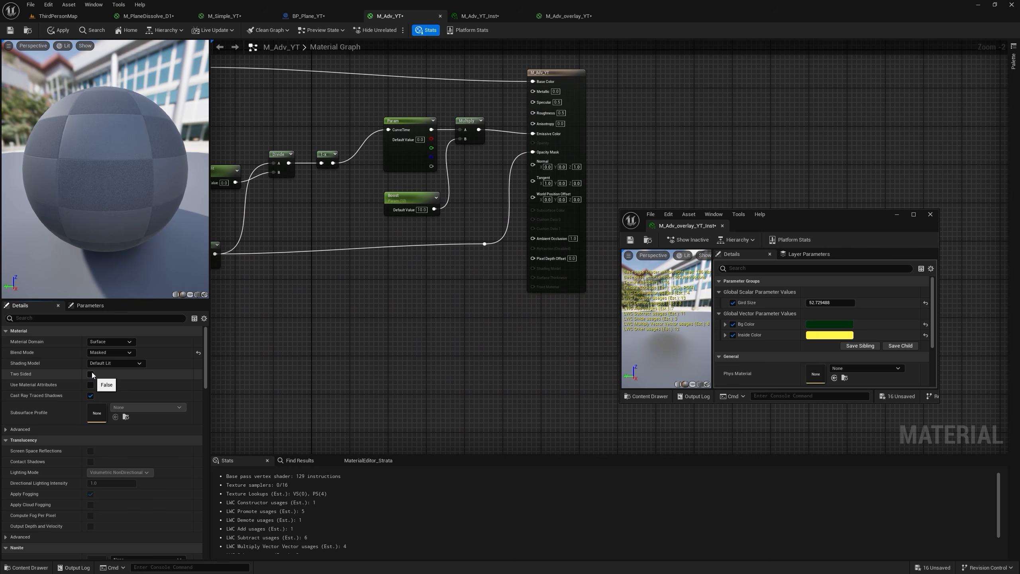
pyautogui.click(61, 31)
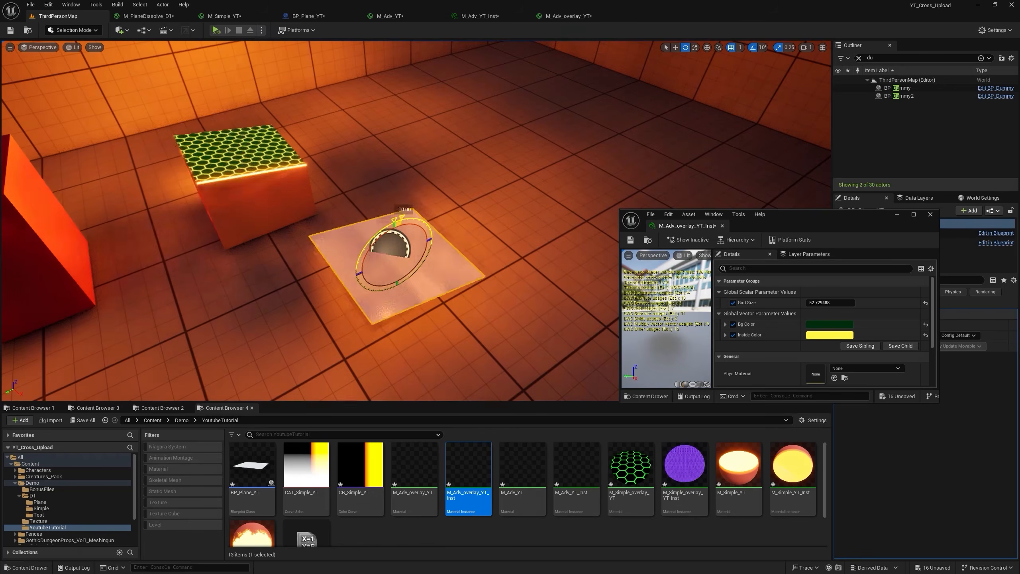
# Step: Rotate the BP_Plane_YT actor to tilt the cube's hexagon cap, and select the SKM_Manny4 mannequin
pyautogui.moveTo(362, 248); pyautogui.dragTo(355, 297)
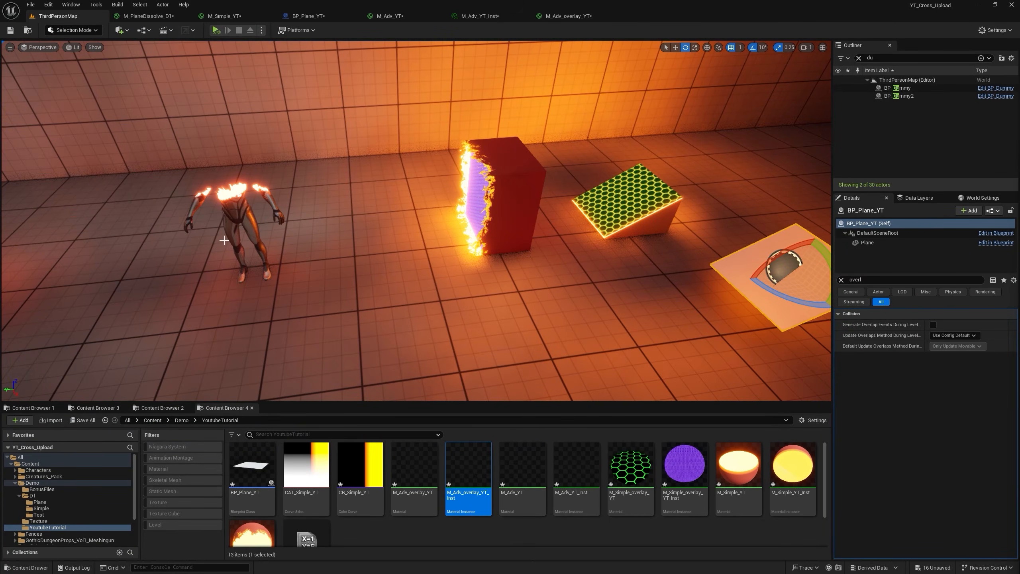
pyautogui.click(239, 219)
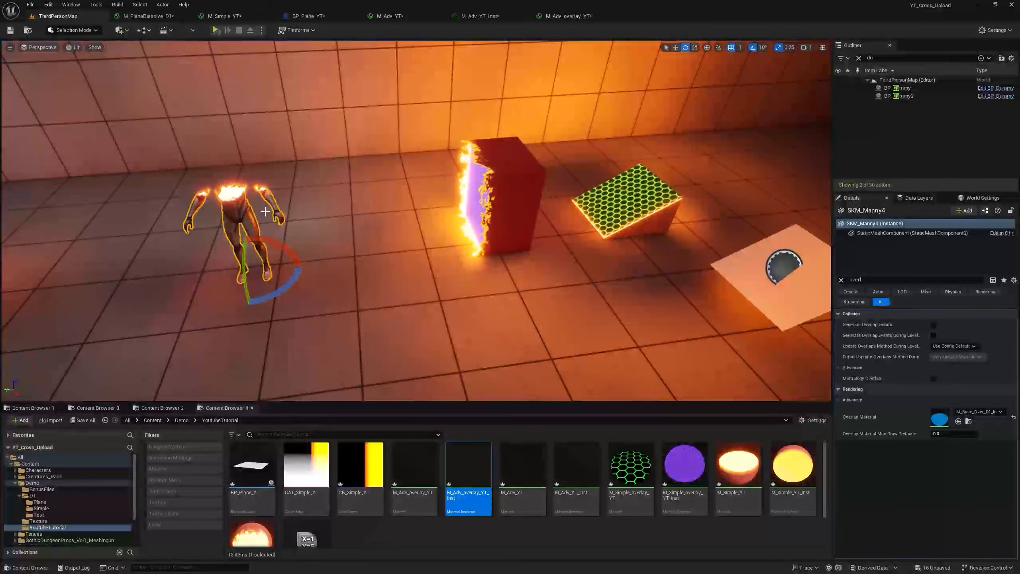
pyautogui.moveTo(617, 209); pyautogui.dragTo(574, 212, button='right')
pyautogui.press('w')
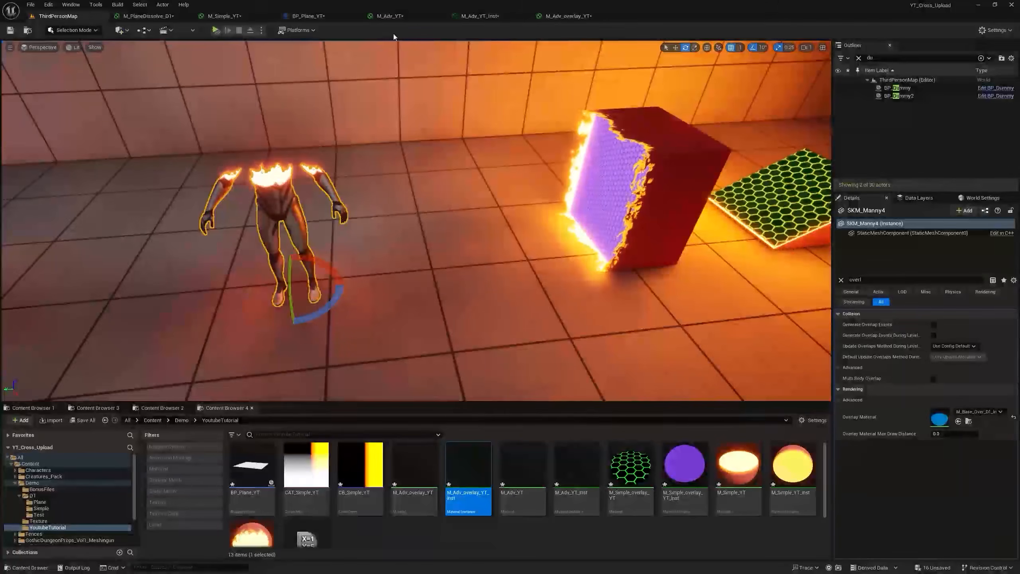
# Step: Tidy the M_Adv_YT graph, moving the plane distance nodes closer to the Edge Length nodes and the unused vector parameters aside
pyautogui.click(413, 15)
pyautogui.scroll(-3, 481, 109)
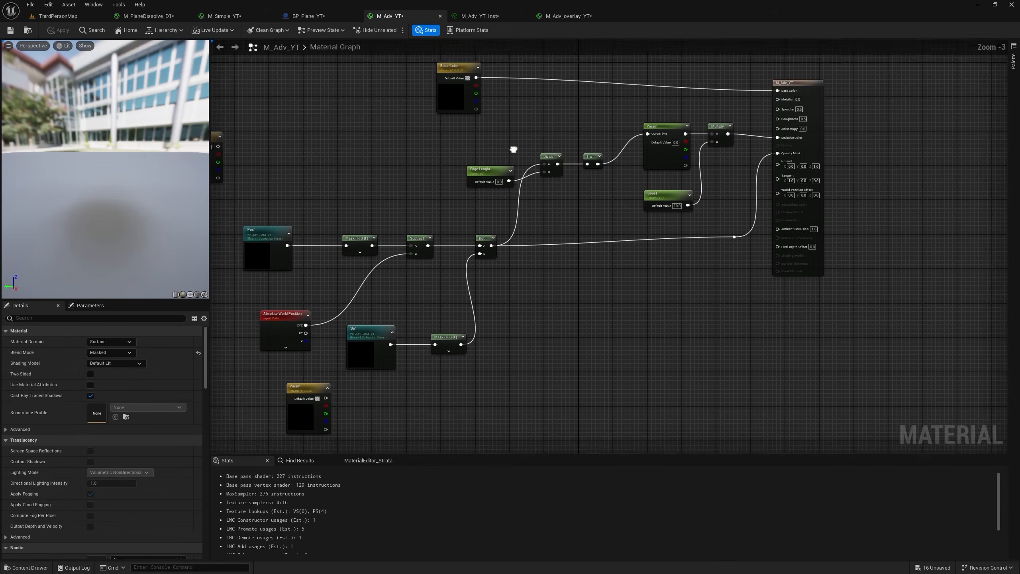
pyautogui.moveTo(516, 273); pyautogui.dragTo(515, 270)
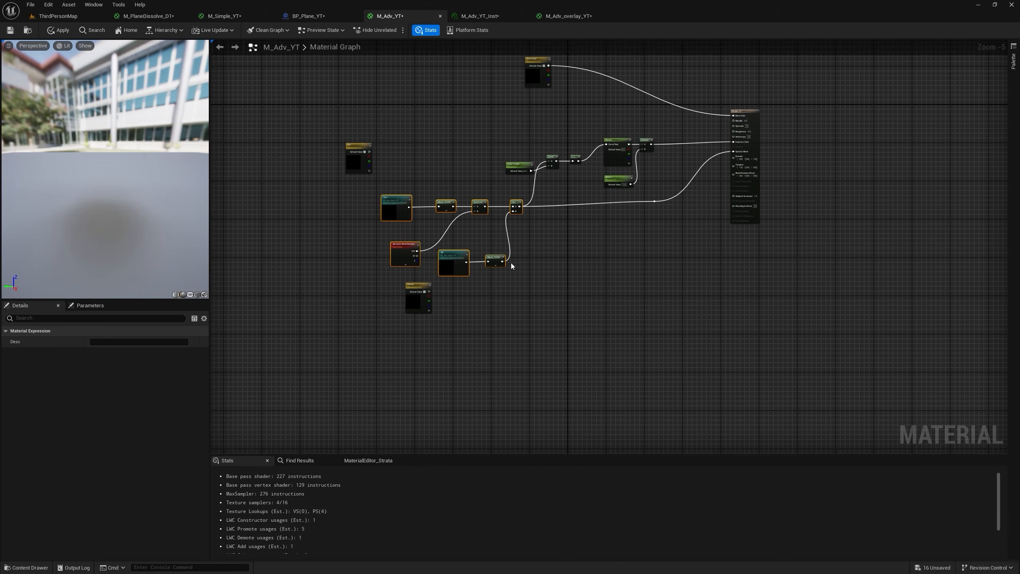
pyautogui.moveTo(452, 257); pyautogui.dragTo(493, 250)
pyautogui.scroll(1, 551, 225)
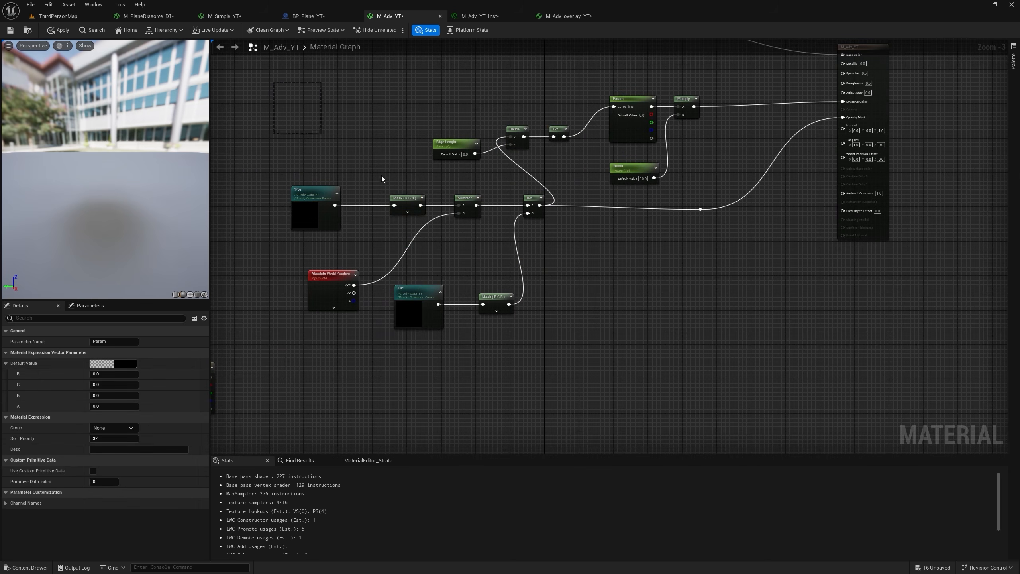
# Step: Collapse all the plane distance and edge glow nodes of M_Adv_YT into a single node
pyautogui.moveTo(382, 179); pyautogui.dragTo(728, 354)
pyautogui.rightClick(498, 300)
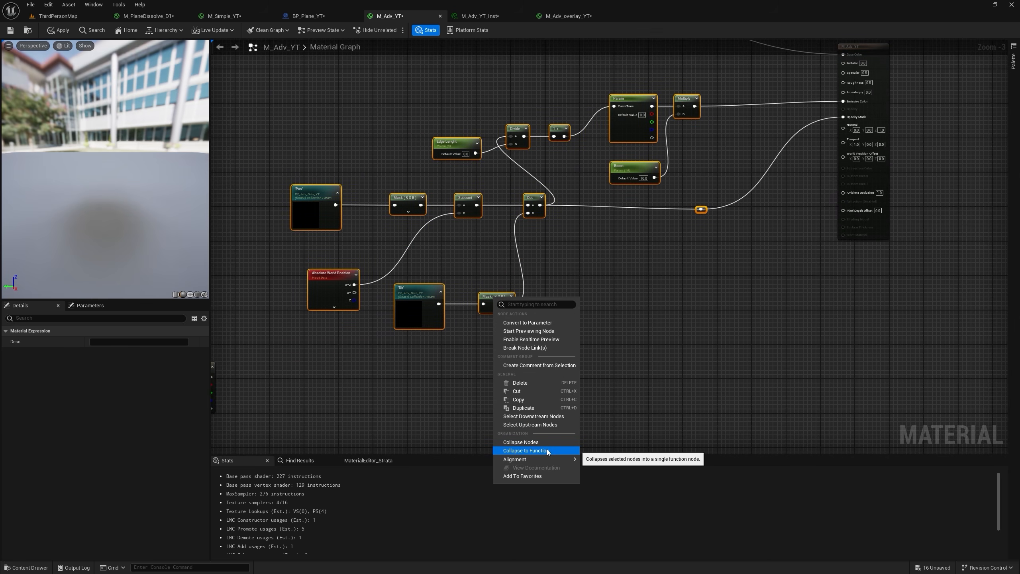
pyautogui.click(547, 451)
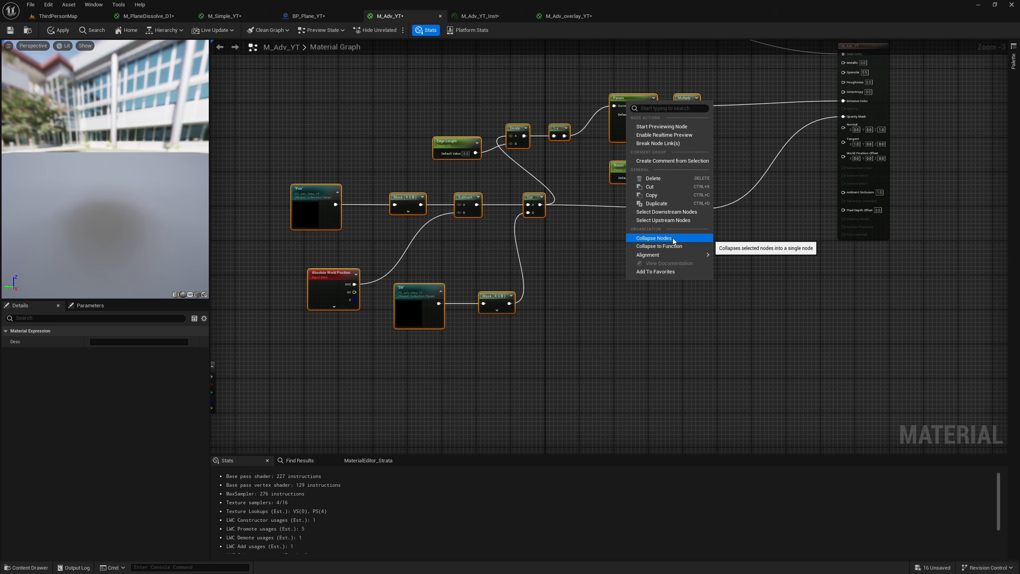
pyautogui.click(673, 237)
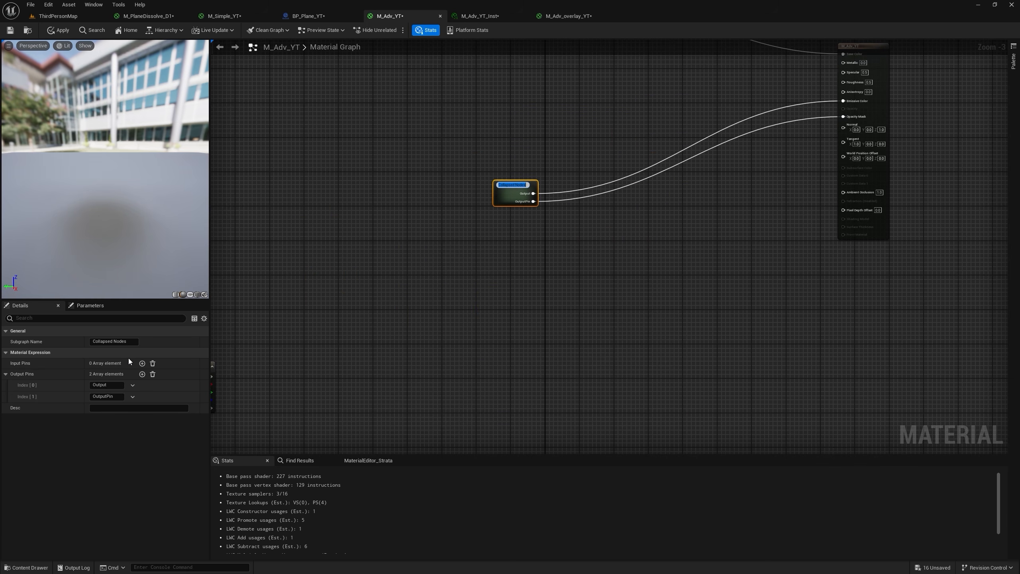
# Step: Rename the collapsed node's output pins Emissve and Mask, and place the node closer to the M_Adv_YT result node
pyautogui.click(107, 384)
pyautogui.write('E')
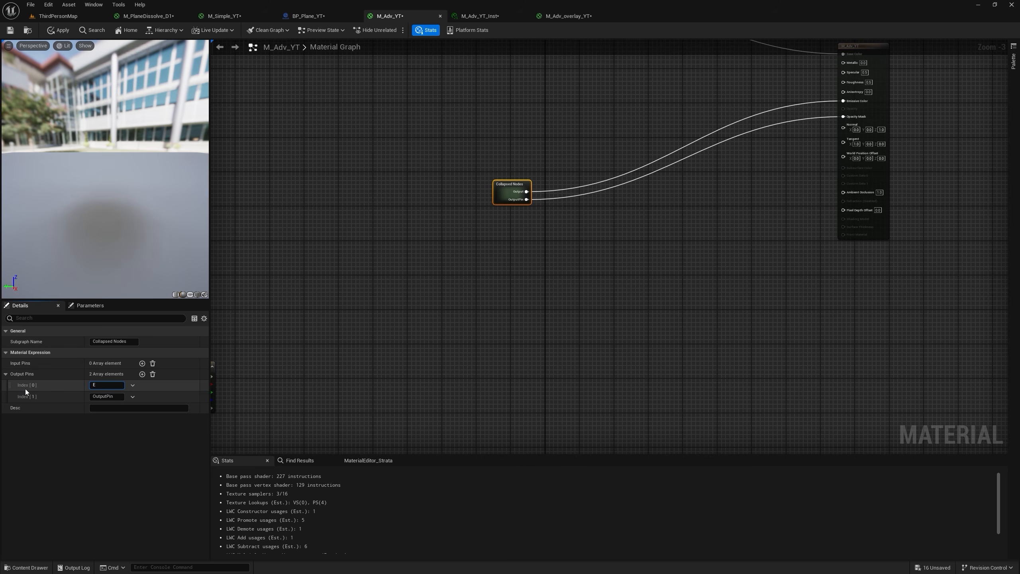
pyautogui.write('missve')
pyautogui.press('Return')
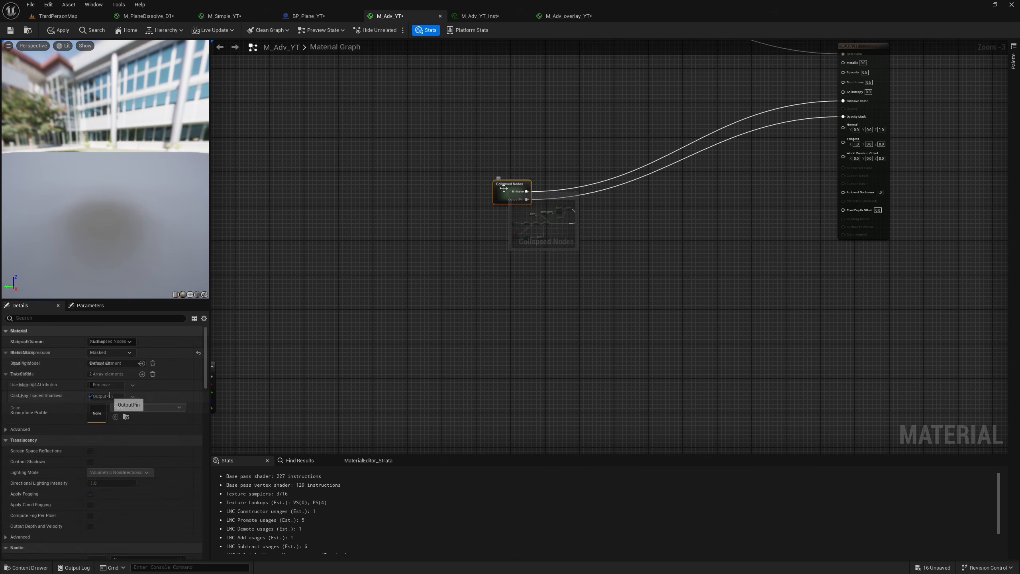
pyautogui.moveTo(501, 186); pyautogui.dragTo(661, 141)
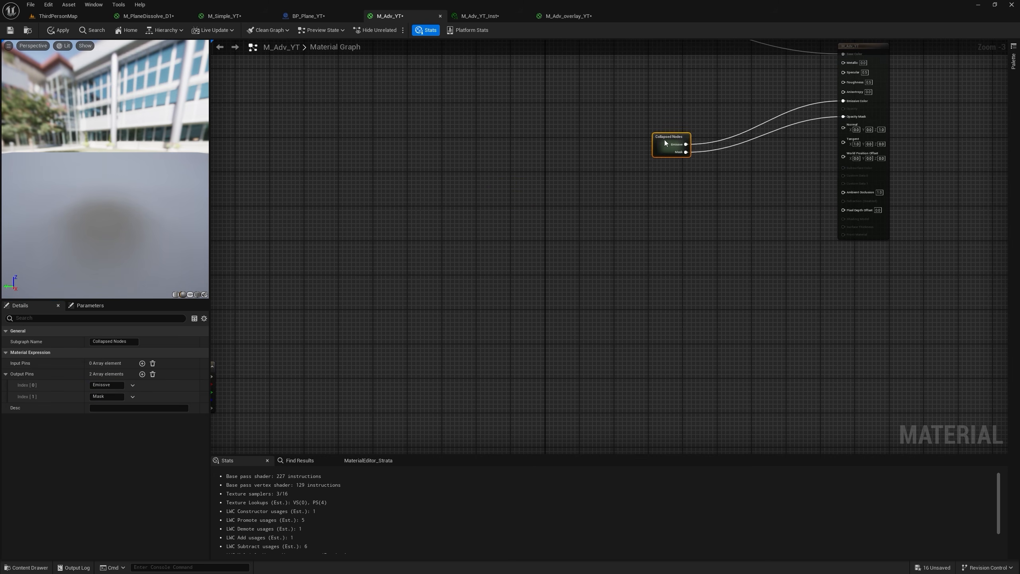
pyautogui.moveTo(662, 142); pyautogui.dragTo(669, 136)
pyautogui.moveTo(714, 146); pyautogui.dragTo(514, 209, button='right')
# Step: Open M_Mannequin_MOD, the parent of the material instance in the SKM_Manny4 mannequin's Element 0 slot
pyautogui.rightClick(403, 201)
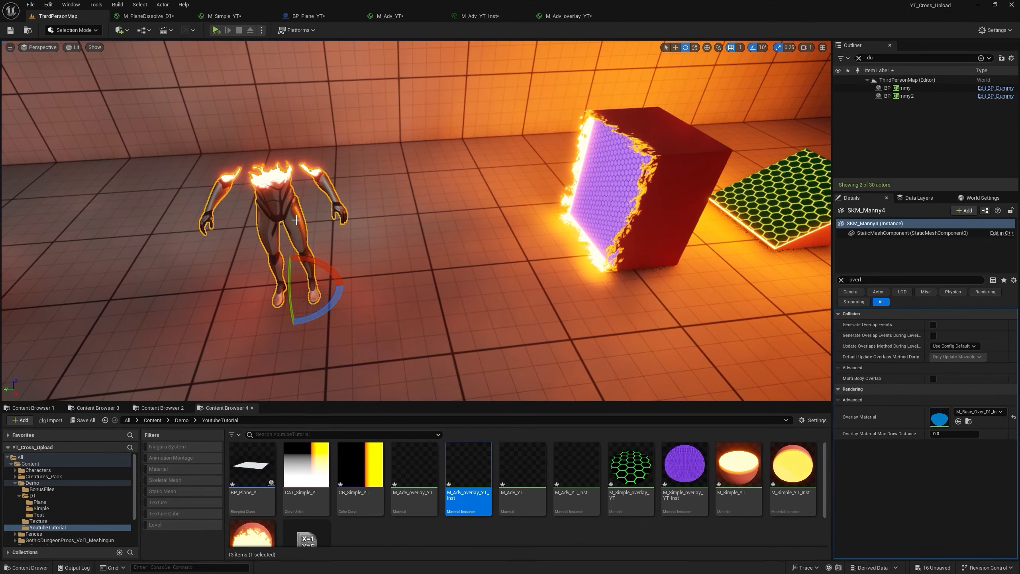
pyautogui.click(840, 279)
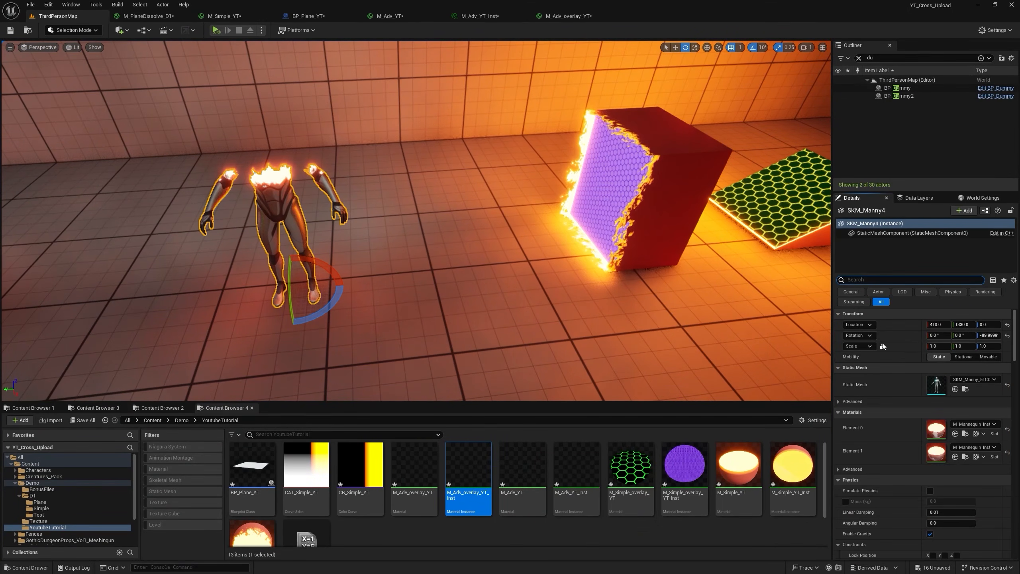
pyautogui.doubleClick(937, 431)
pyautogui.scroll(-3, 926, 428)
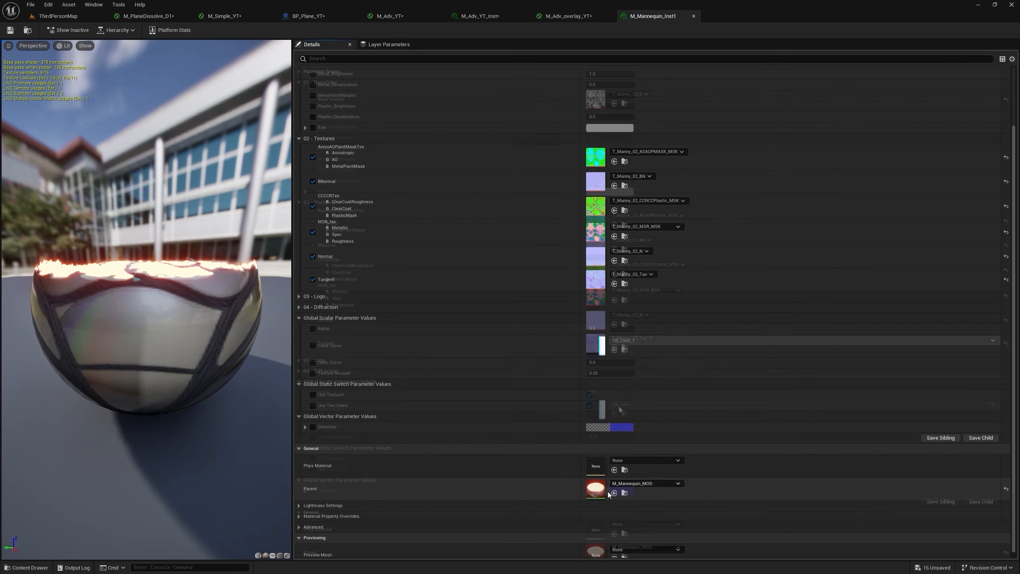
pyautogui.doubleClick(598, 486)
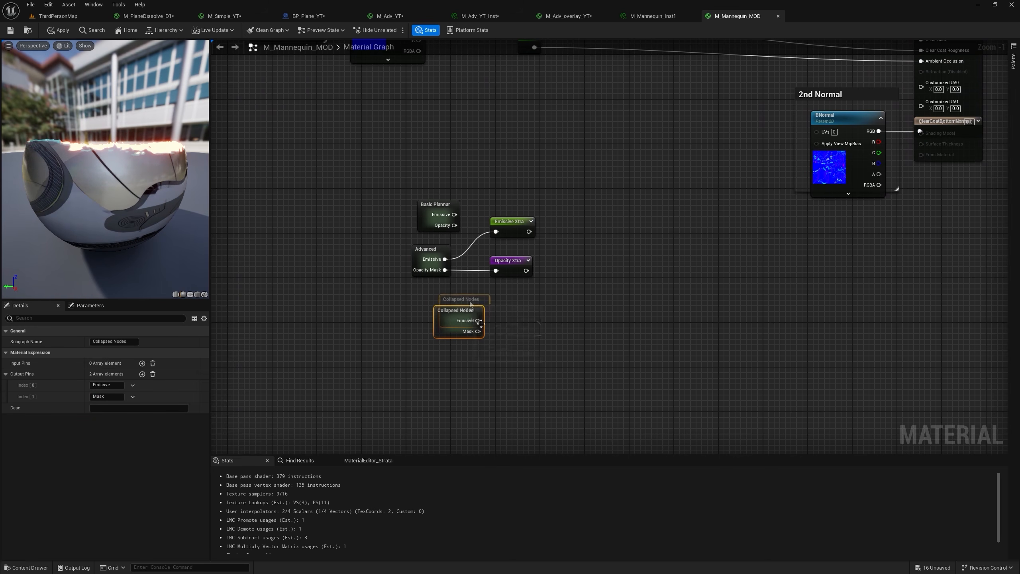
# Step: Paste the collapsed node into the M_Mannequin_MOD graph and place it below the Advanced node
pyautogui.moveTo(488, 277); pyautogui.dragTo(521, 300)
pyautogui.click(503, 315)
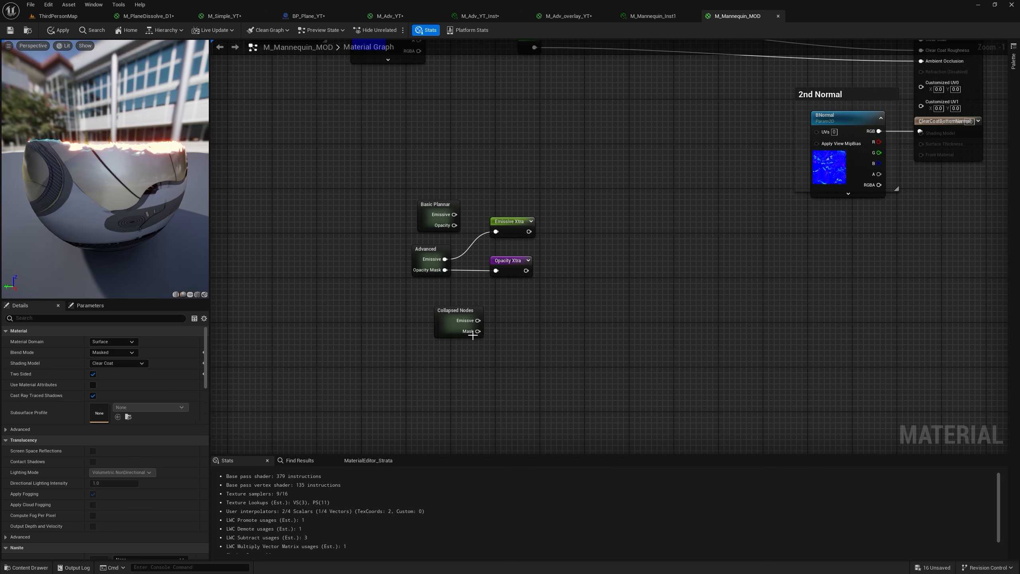
pyautogui.moveTo(478, 331); pyautogui.dragTo(500, 287)
pyautogui.click(510, 270)
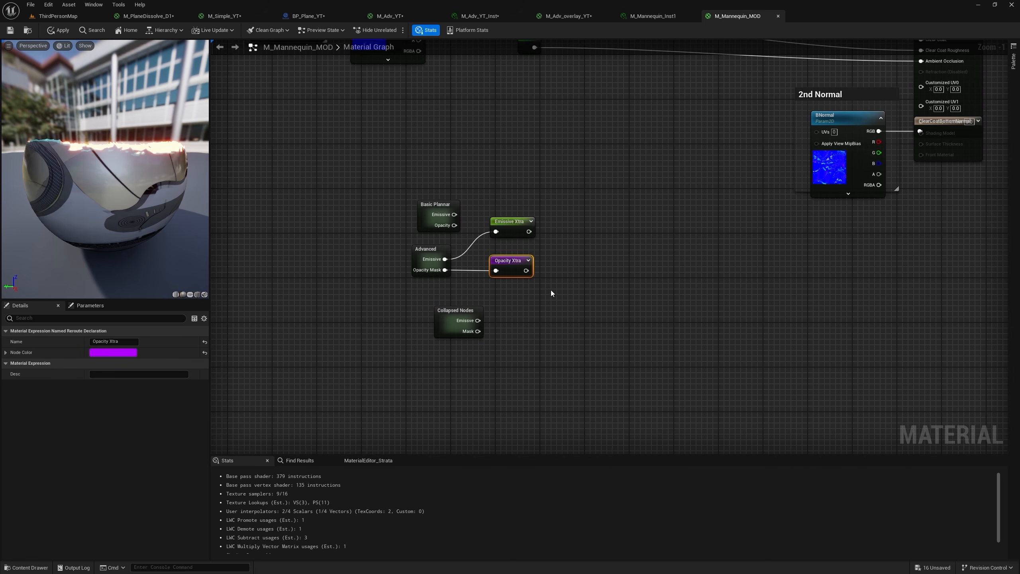
# Step: Add a named reroute declaration on the collapsed node's Emissve output and name it Test RT
pyautogui.moveTo(478, 321); pyautogui.dragTo(531, 291)
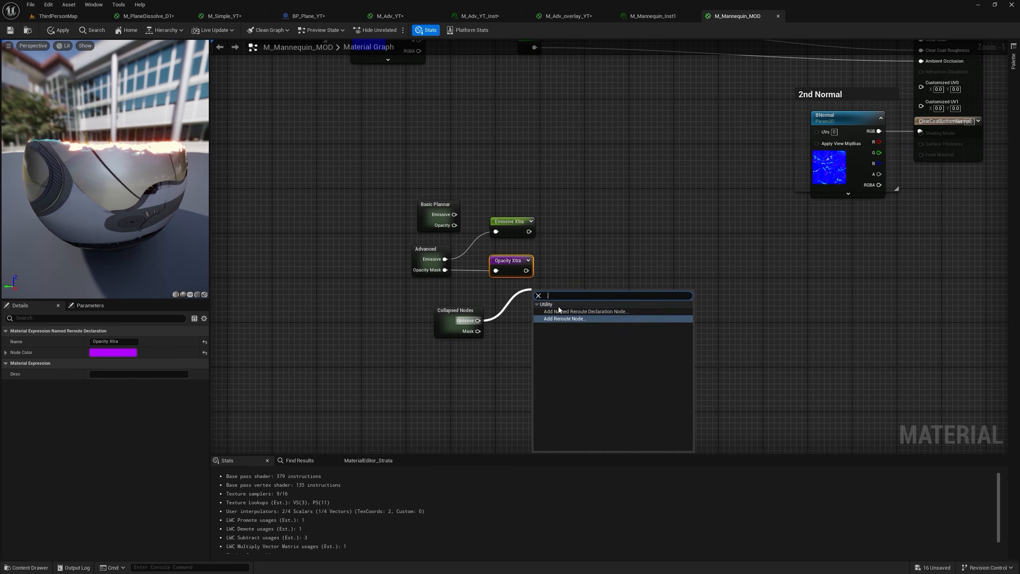
pyautogui.click(580, 317)
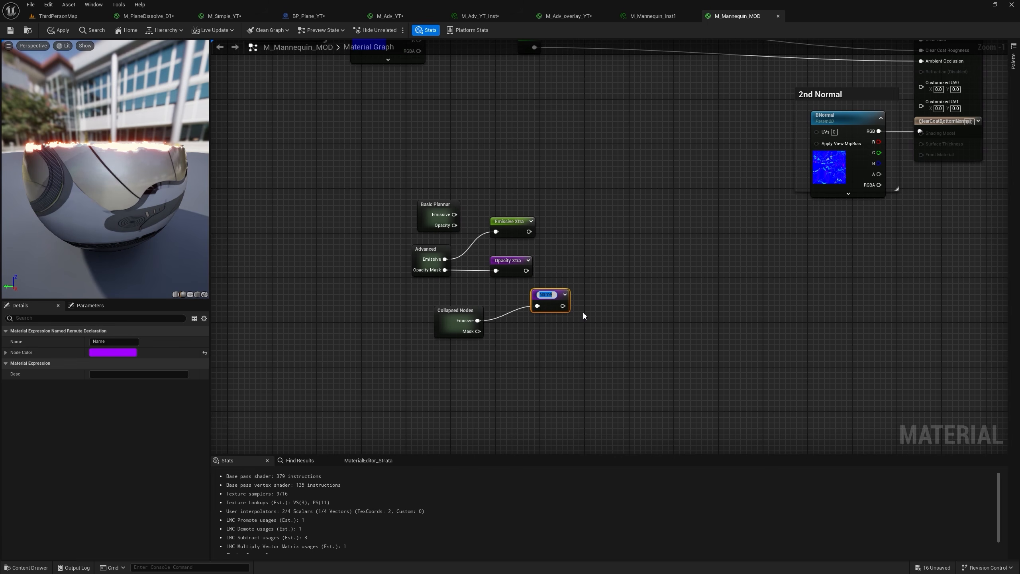
pyautogui.write('Te')
pyautogui.write('x')
pyautogui.write('t')
pyautogui.write('RT')
pyautogui.press('Return')
# Step: Spread out the Add, Emissive, Emissive Xtra and Opacity Xtra nodes feeding the M_Mannequin_MOD result node
pyautogui.moveTo(583, 316); pyautogui.dragTo(501, 410, button='right')
pyautogui.scroll(-1, 565, 342)
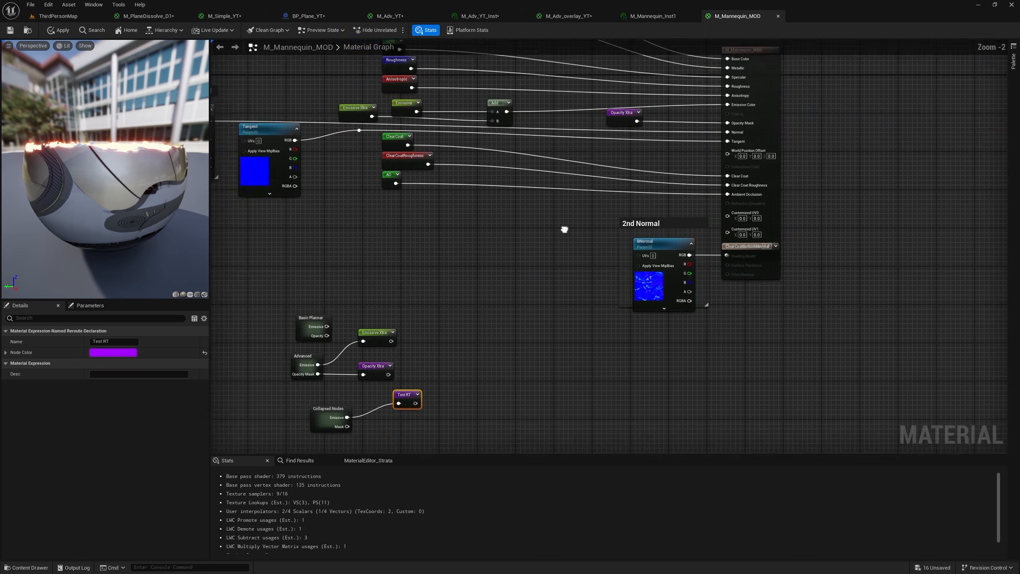
pyautogui.moveTo(564, 230); pyautogui.dragTo(482, 290, button='right')
pyautogui.scroll(2, 460, 133)
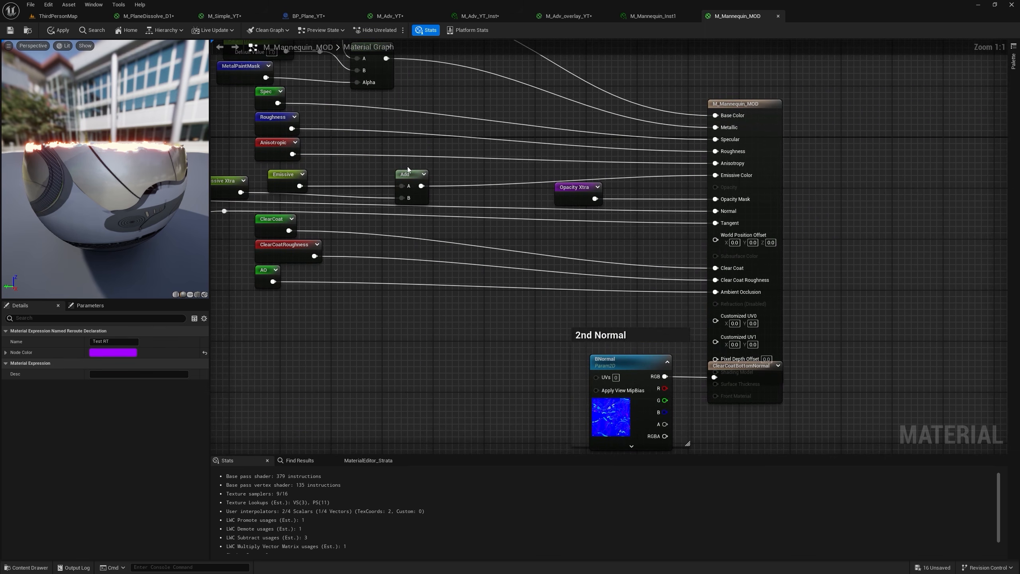
pyautogui.moveTo(406, 179); pyautogui.dragTo(425, 167)
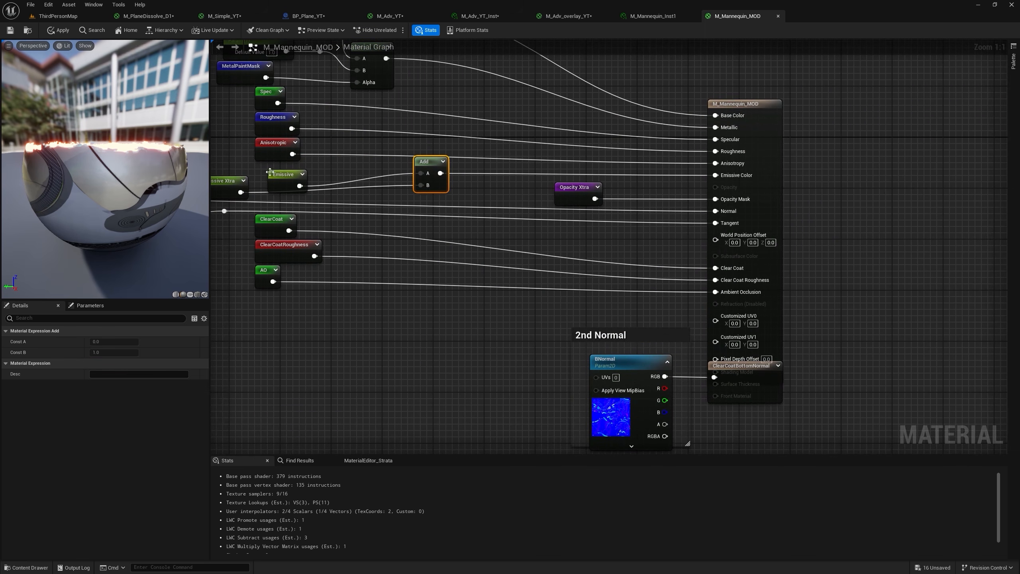
pyautogui.moveTo(283, 181); pyautogui.dragTo(341, 161)
pyautogui.moveTo(280, 184); pyautogui.dragTo(361, 190)
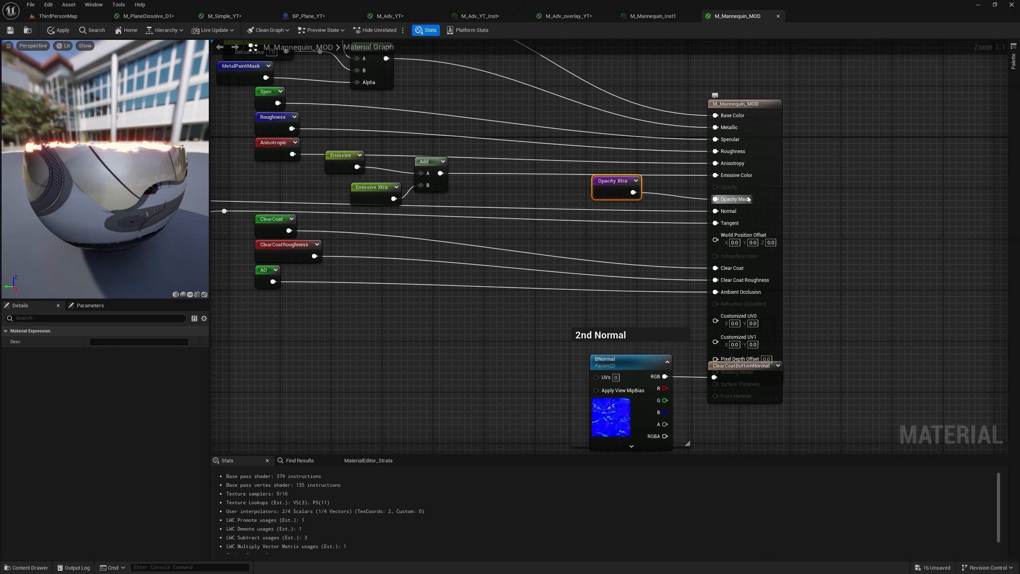
# Step: Place a Test RT named reroute node below the Add node, near the ClearCoat nodes
pyautogui.moveTo(573, 222); pyautogui.dragTo(838, 44, button='right')
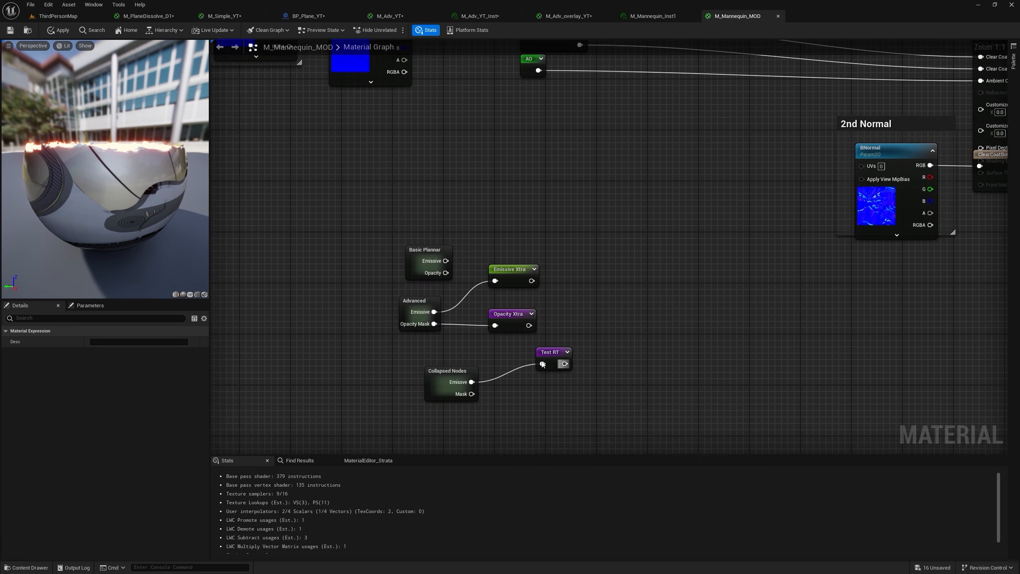
pyautogui.moveTo(643, 292); pyautogui.dragTo(568, 441, button='right')
pyautogui.moveTo(583, 264); pyautogui.dragTo(490, 365, button='right')
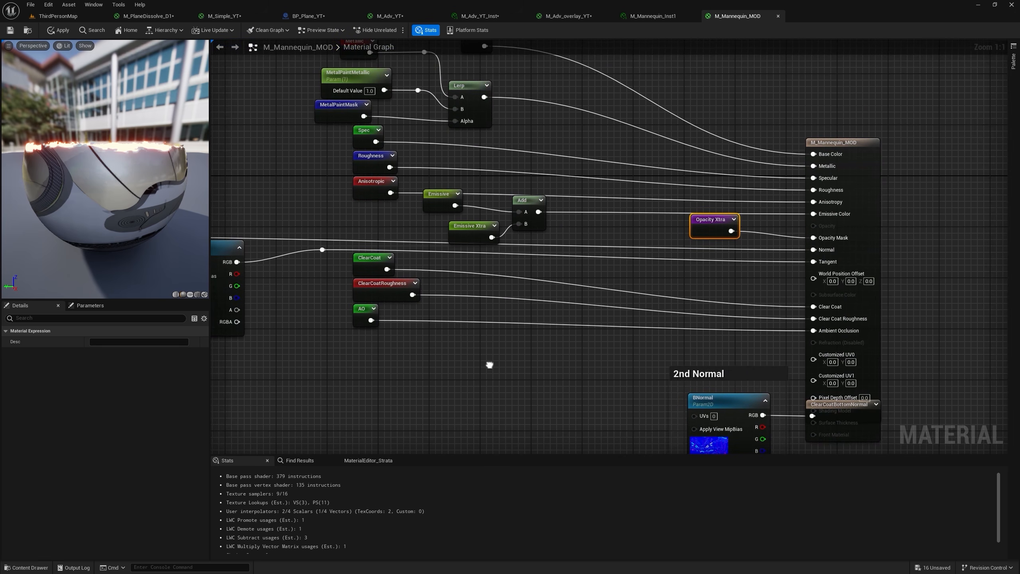
pyautogui.rightClick(511, 259)
pyautogui.write('test rt')
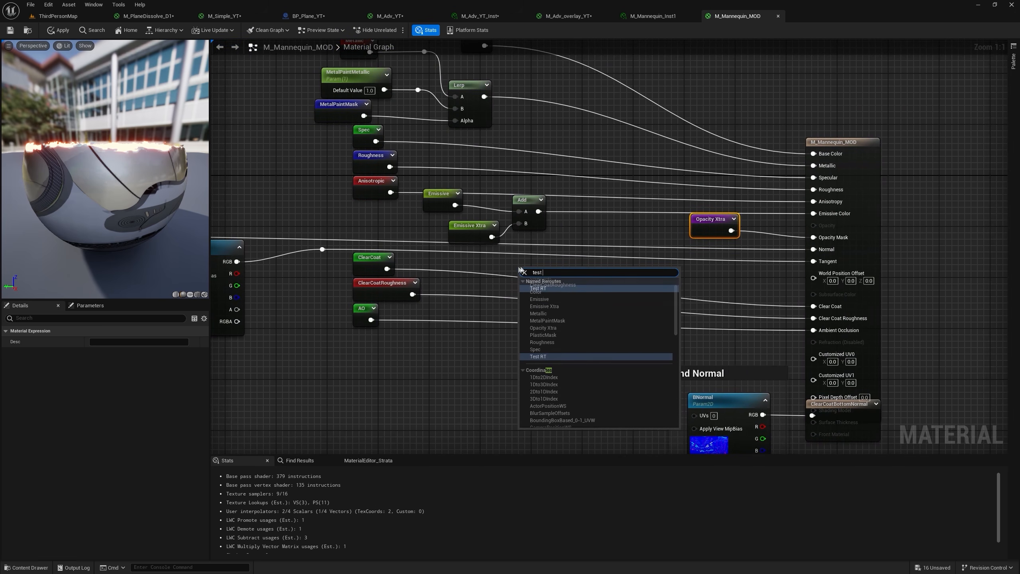
pyautogui.click(578, 290)
pyautogui.moveTo(547, 283); pyautogui.dragTo(563, 252)
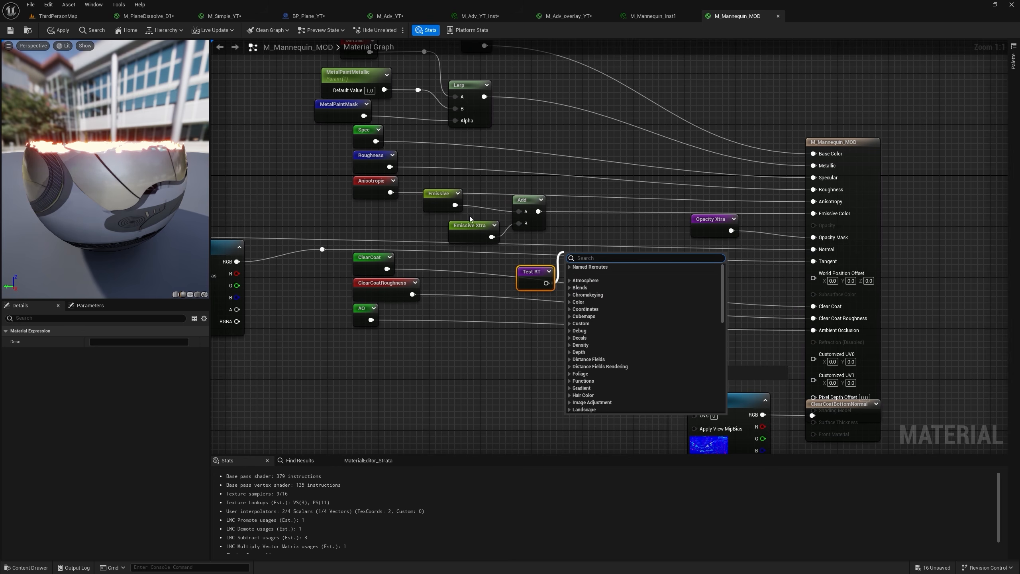
pyautogui.click(590, 226)
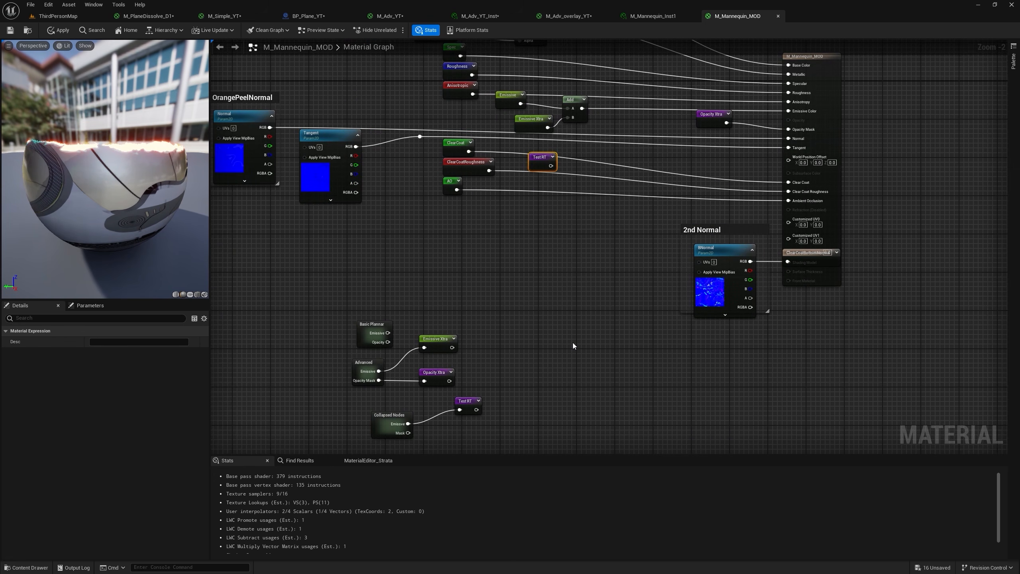
# Step: Align the Opacity Xtra reroute node with the Opacity Mask input of the M_Mannequin_MOD result node
pyautogui.moveTo(552, 194); pyautogui.dragTo(605, 105, button='right')
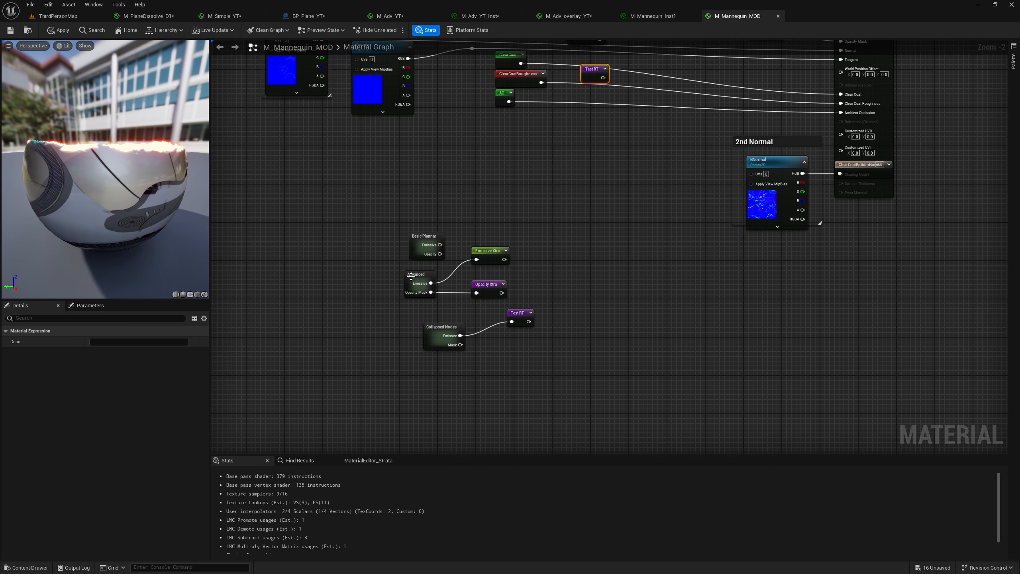
pyautogui.moveTo(634, 256); pyautogui.dragTo(453, 365, button='right')
pyautogui.scroll(2, 624, 173)
pyautogui.moveTo(552, 155); pyautogui.dragTo(571, 143)
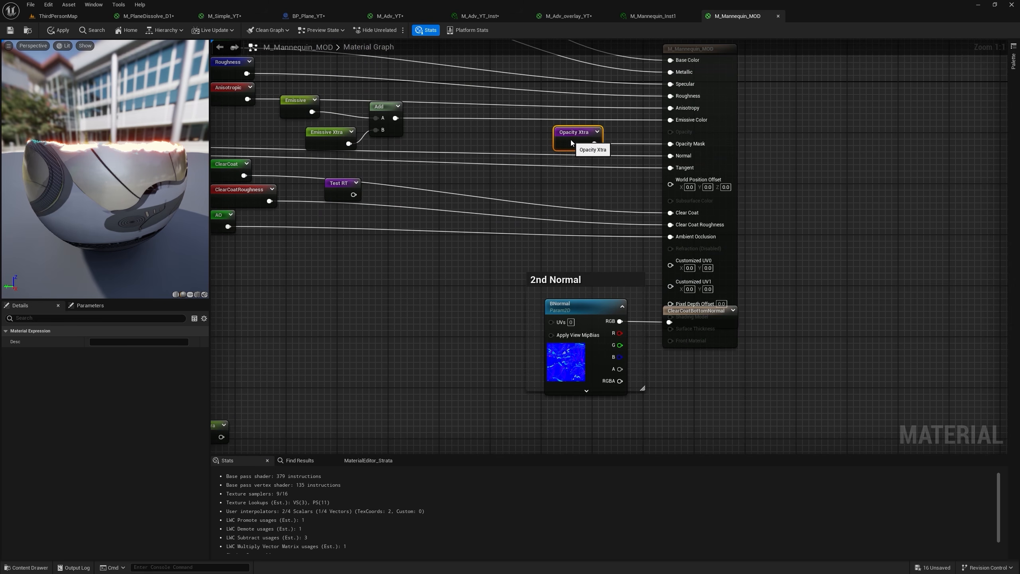
pyautogui.moveTo(562, 187); pyautogui.dragTo(722, 226, button='right')
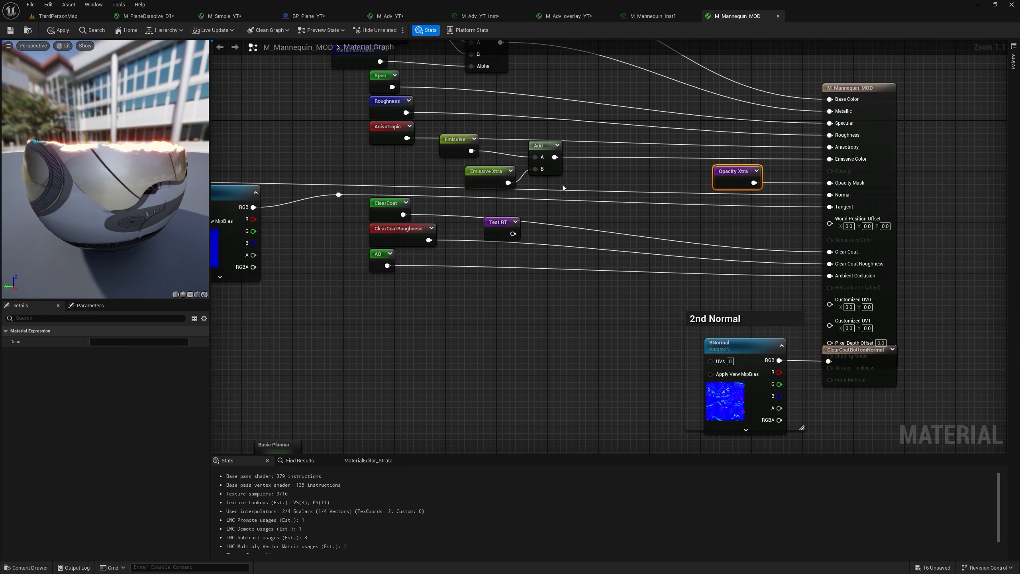